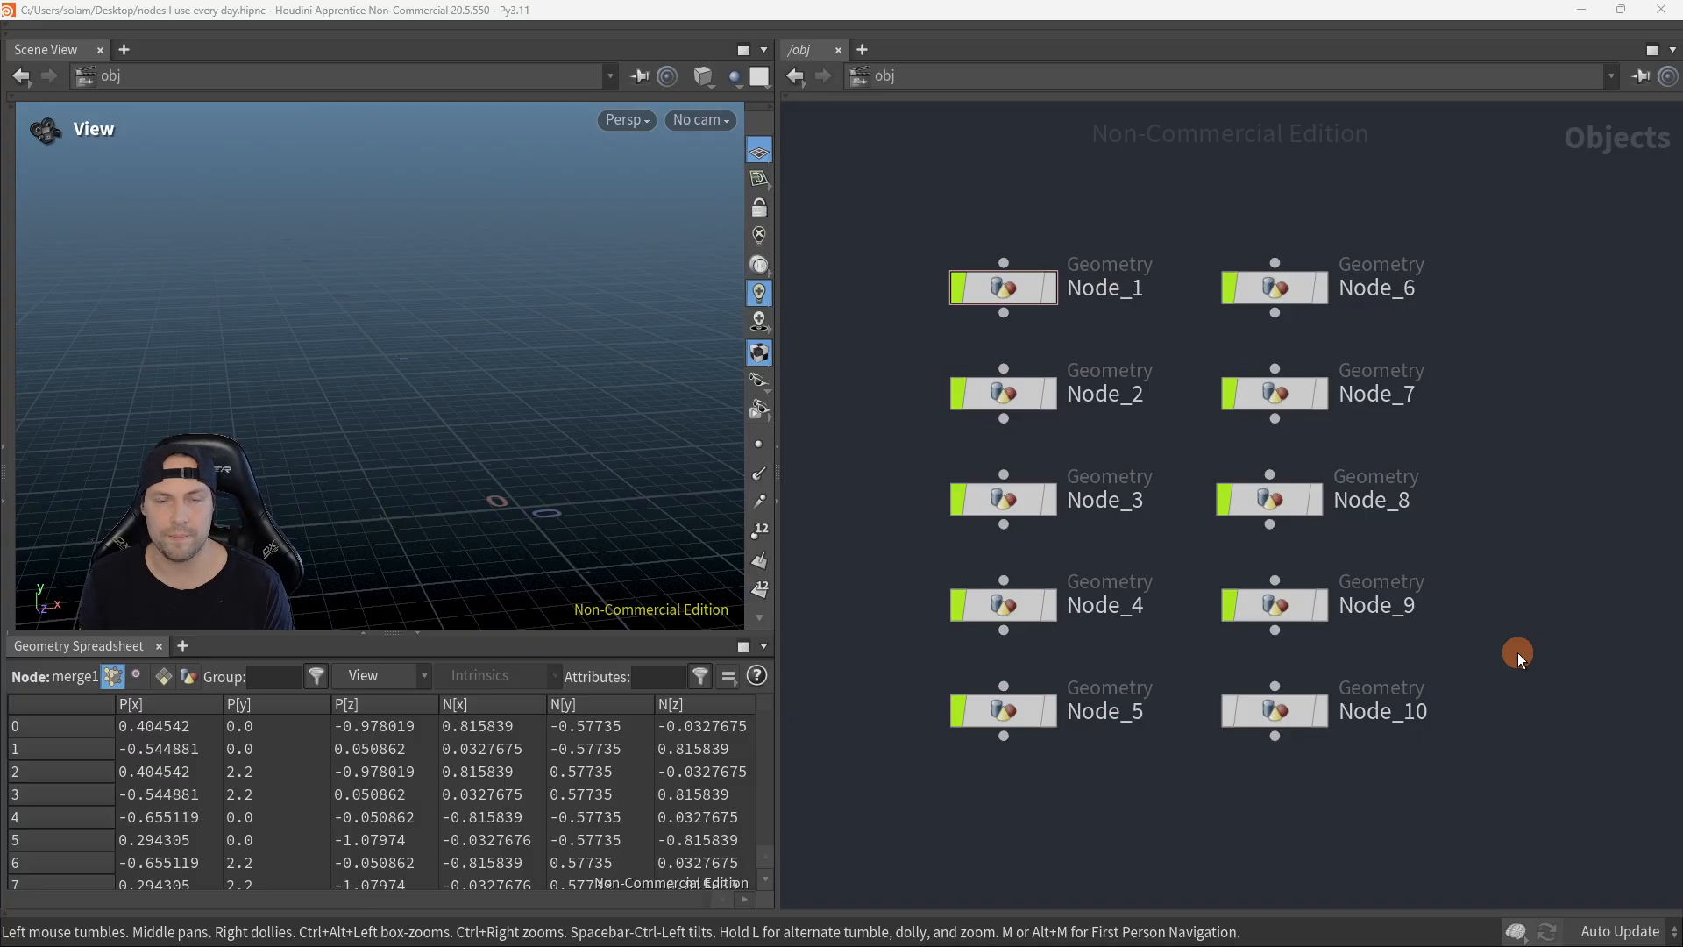
Step: Open the Node_1 geometry network and view its door and soldier scene from another angle
left_click_drag(890, 204, 1176, 339)
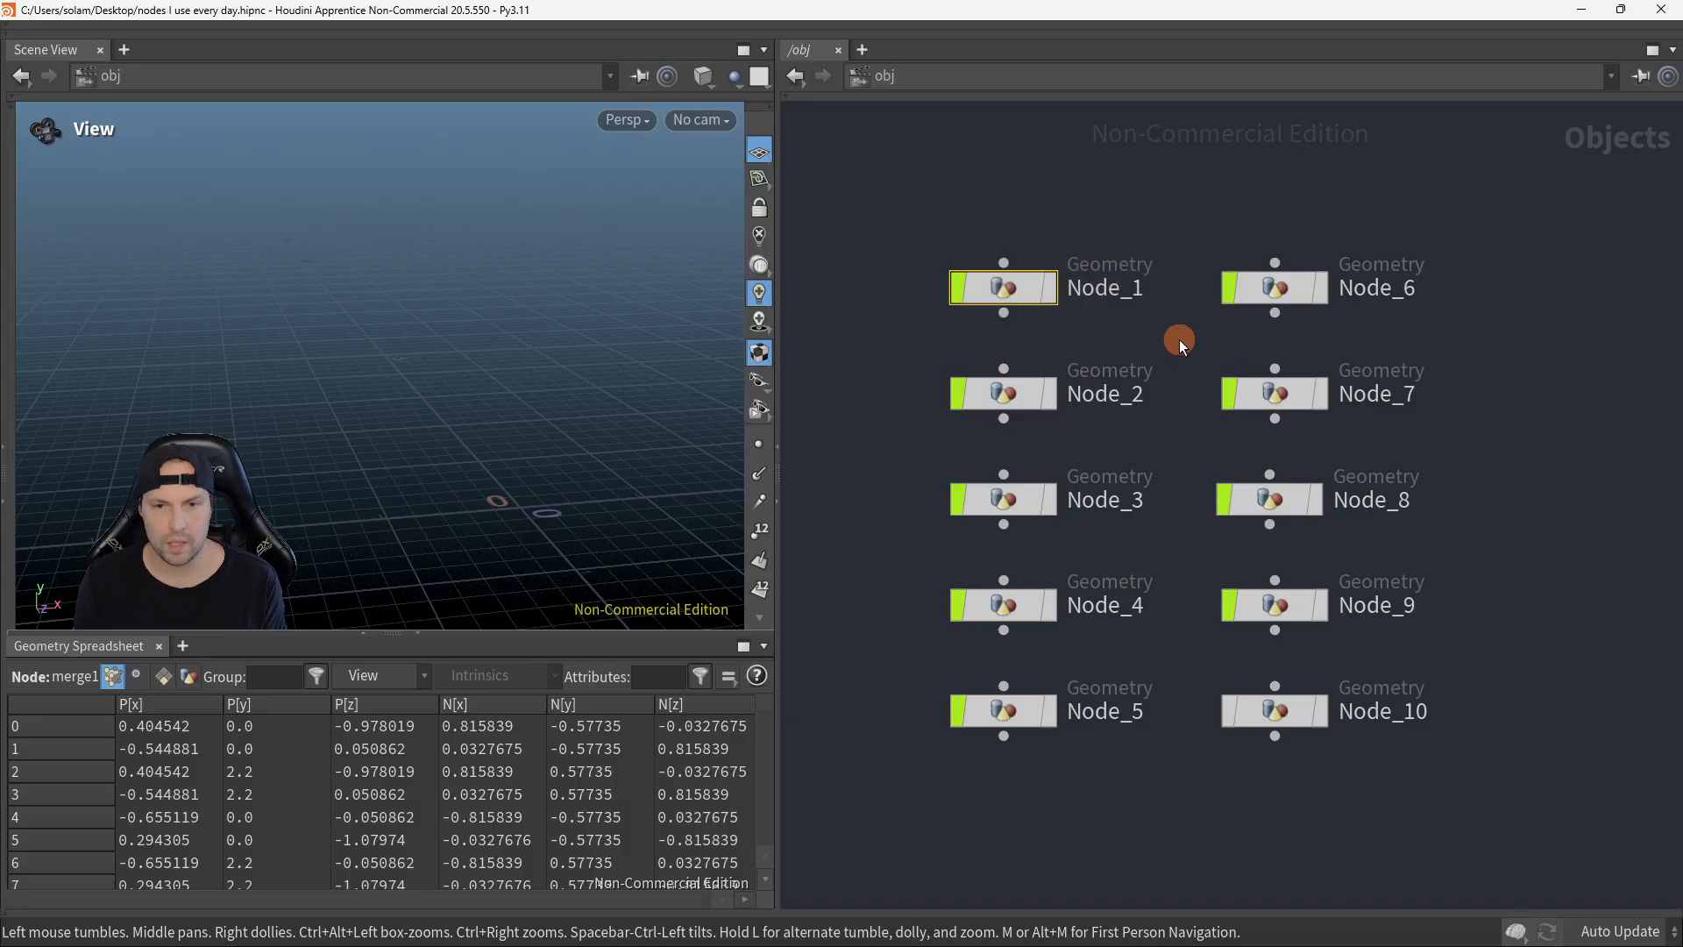
key("i")
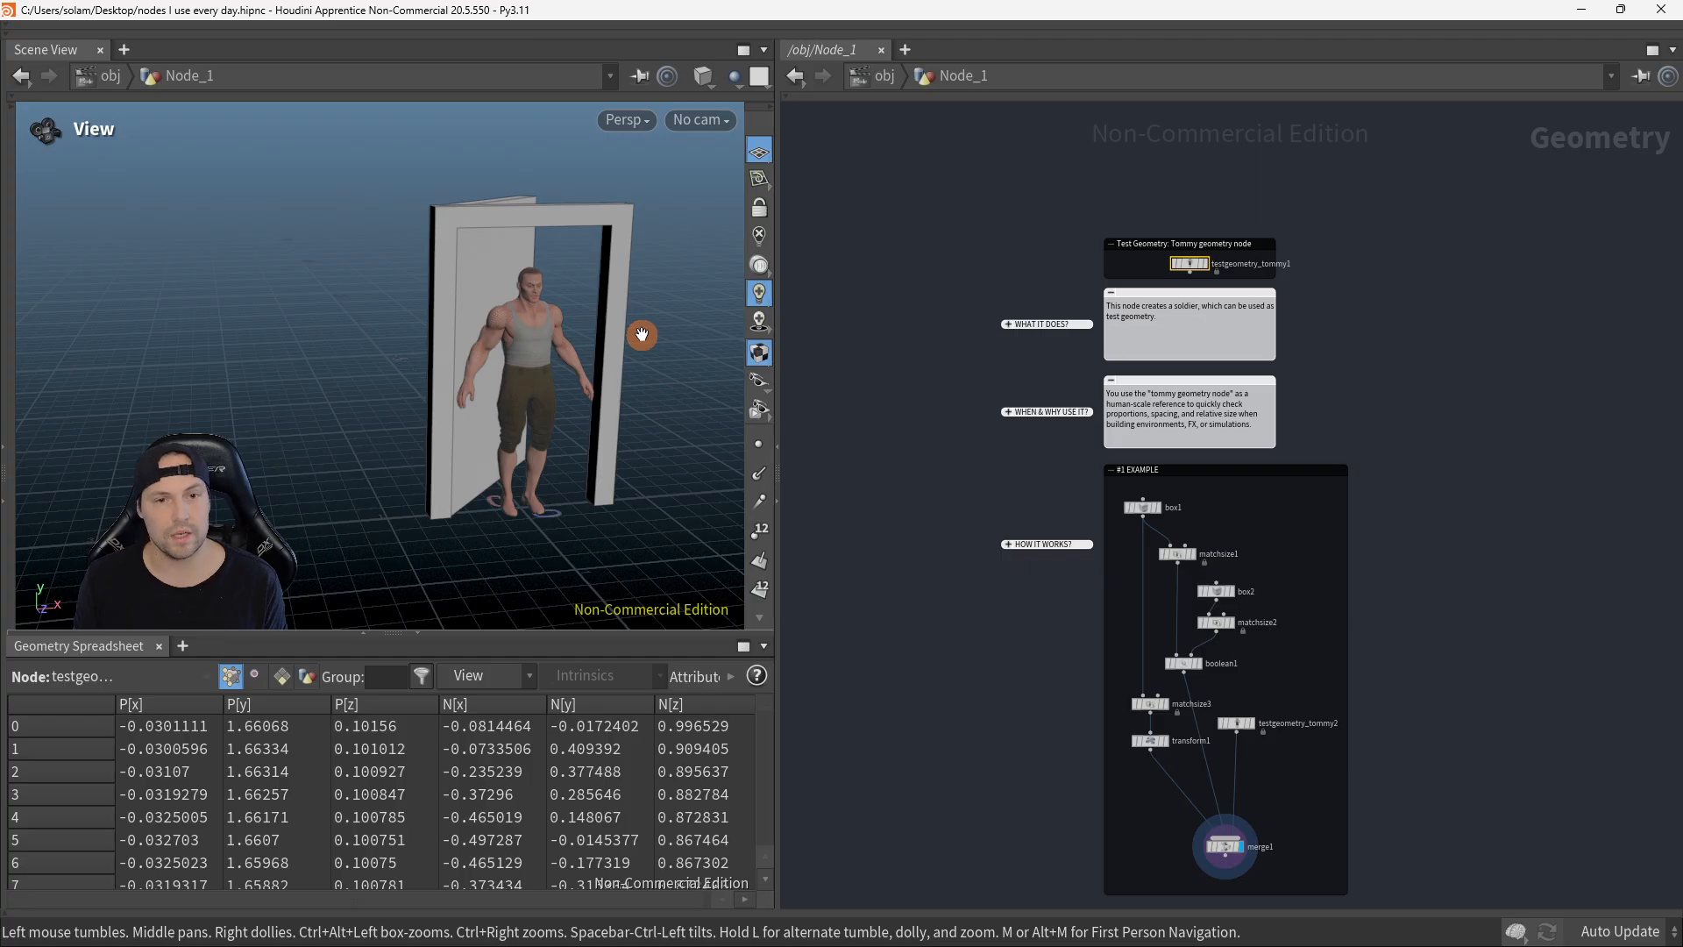
key("h")
left_click_drag(573, 382, 698, 379)
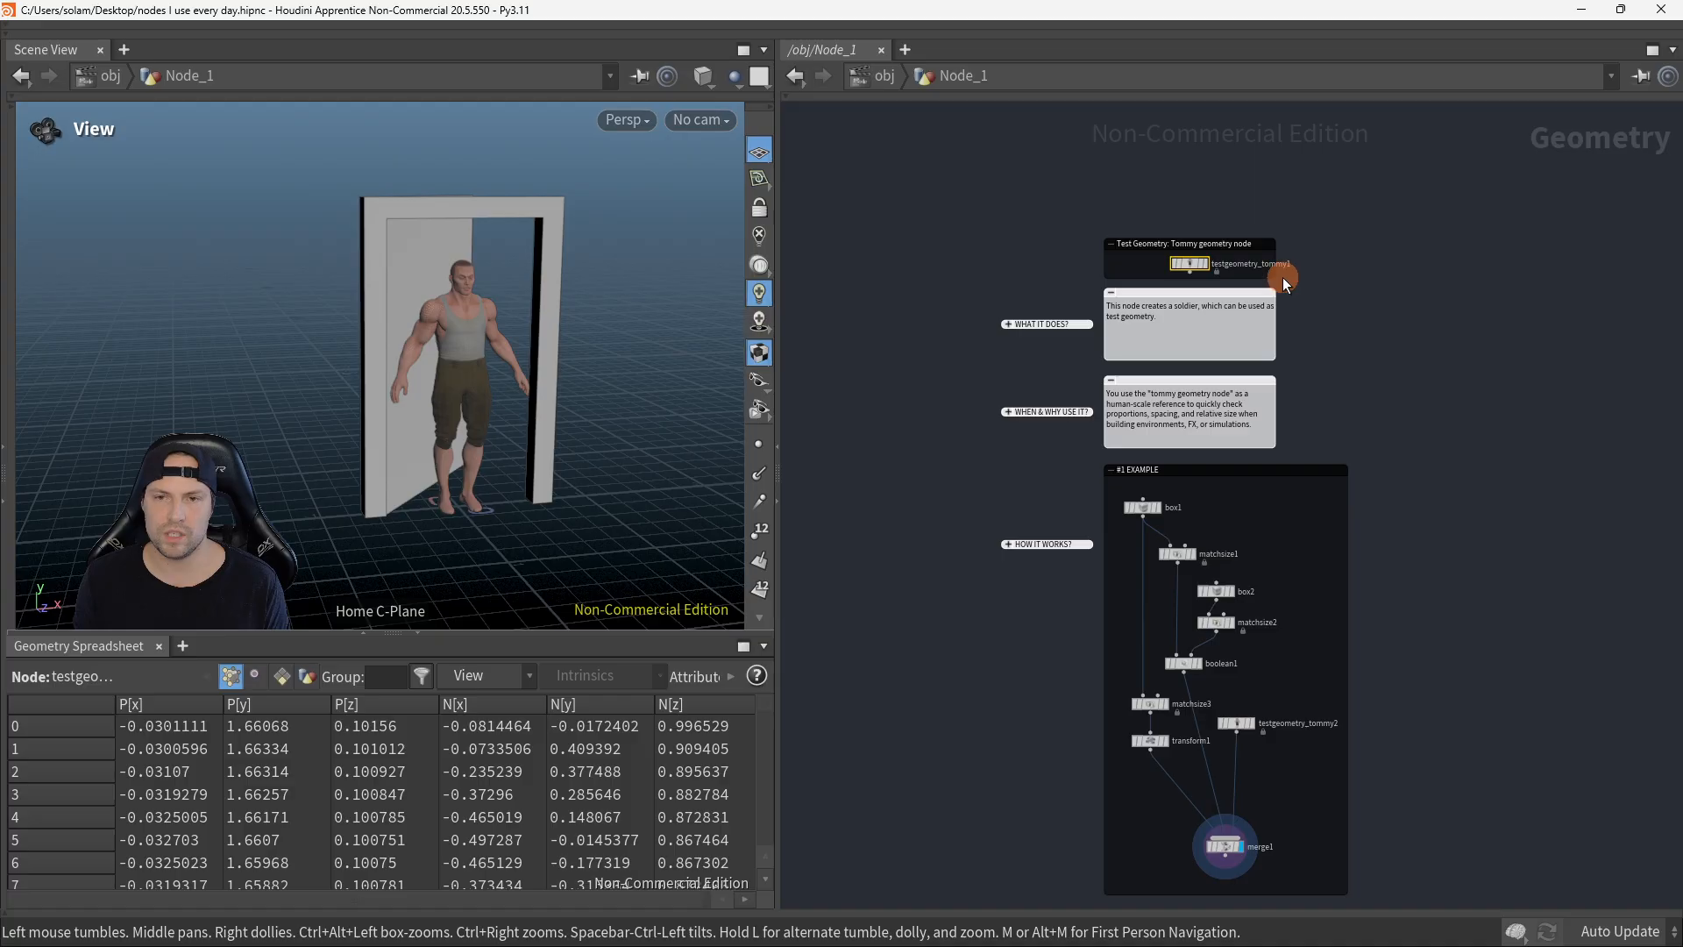
Step: Read the notes on what the Tommy geometry node does and when to use it, and look over the example network
left_click(1235, 252)
scroll(1350, 282, "up", 3)
left_click_drag(957, 172, 1407, 287)
left_click_drag(875, 289, 1475, 415)
left_click_drag(854, 411, 1435, 533)
middle_click_drag(1545, 589, 1541, 345)
scroll(1543, 438, "down", 1)
middle_click_drag(1543, 439, 1467, 474)
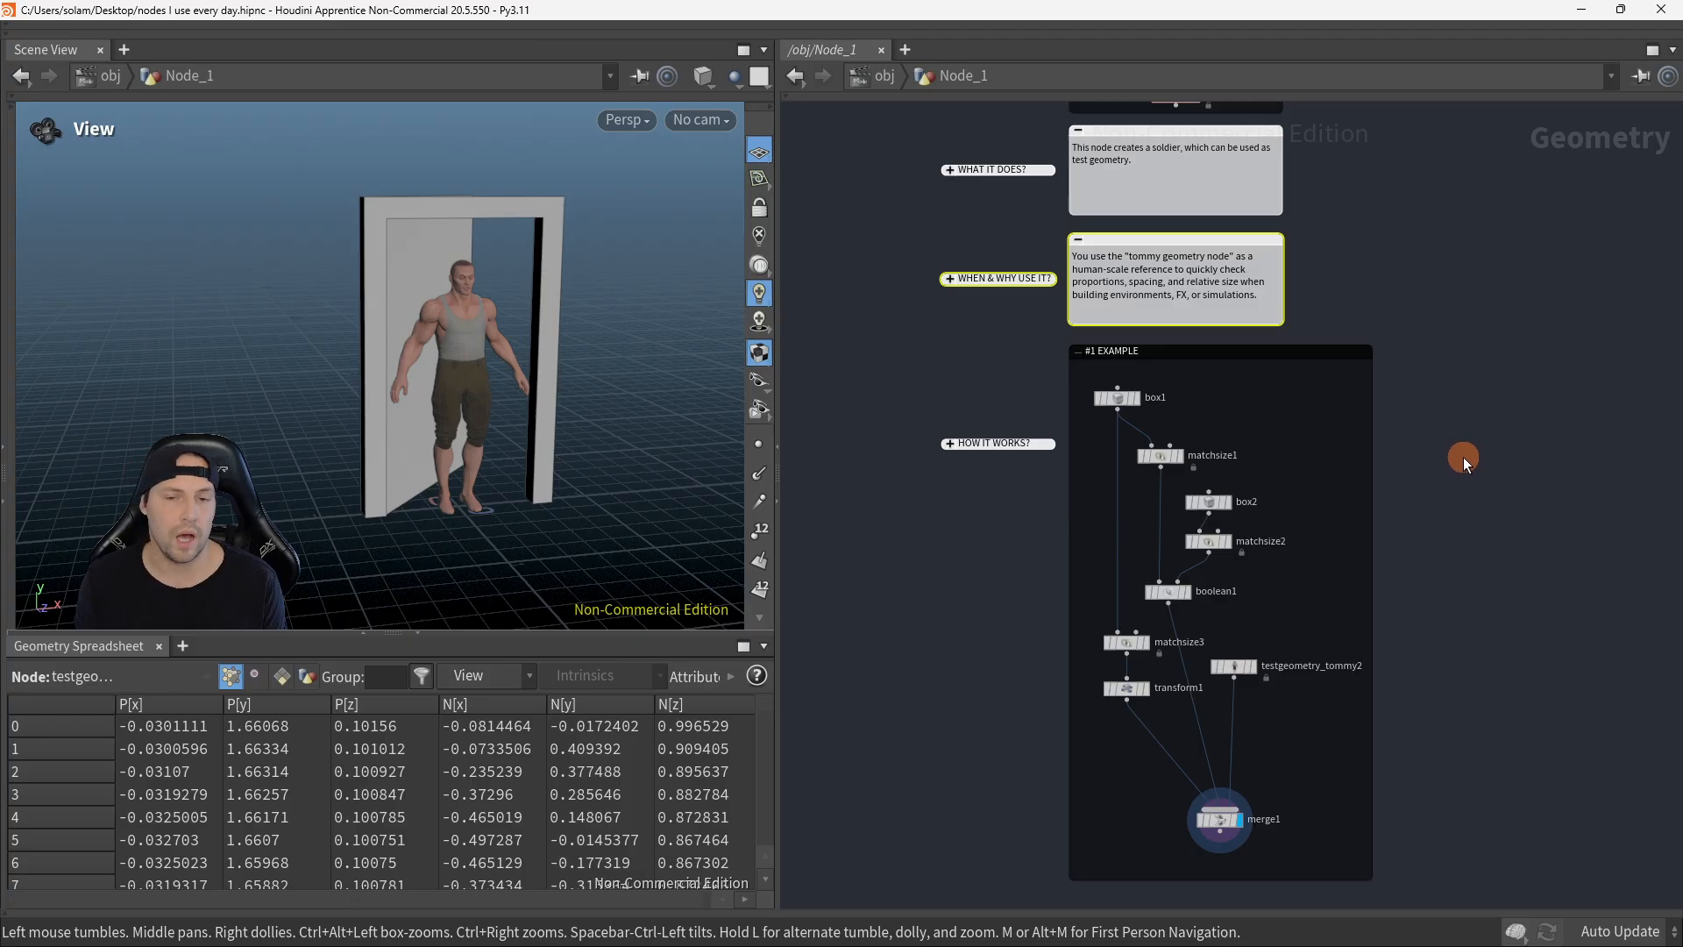
middle_click_drag(1447, 315, 1448, 536)
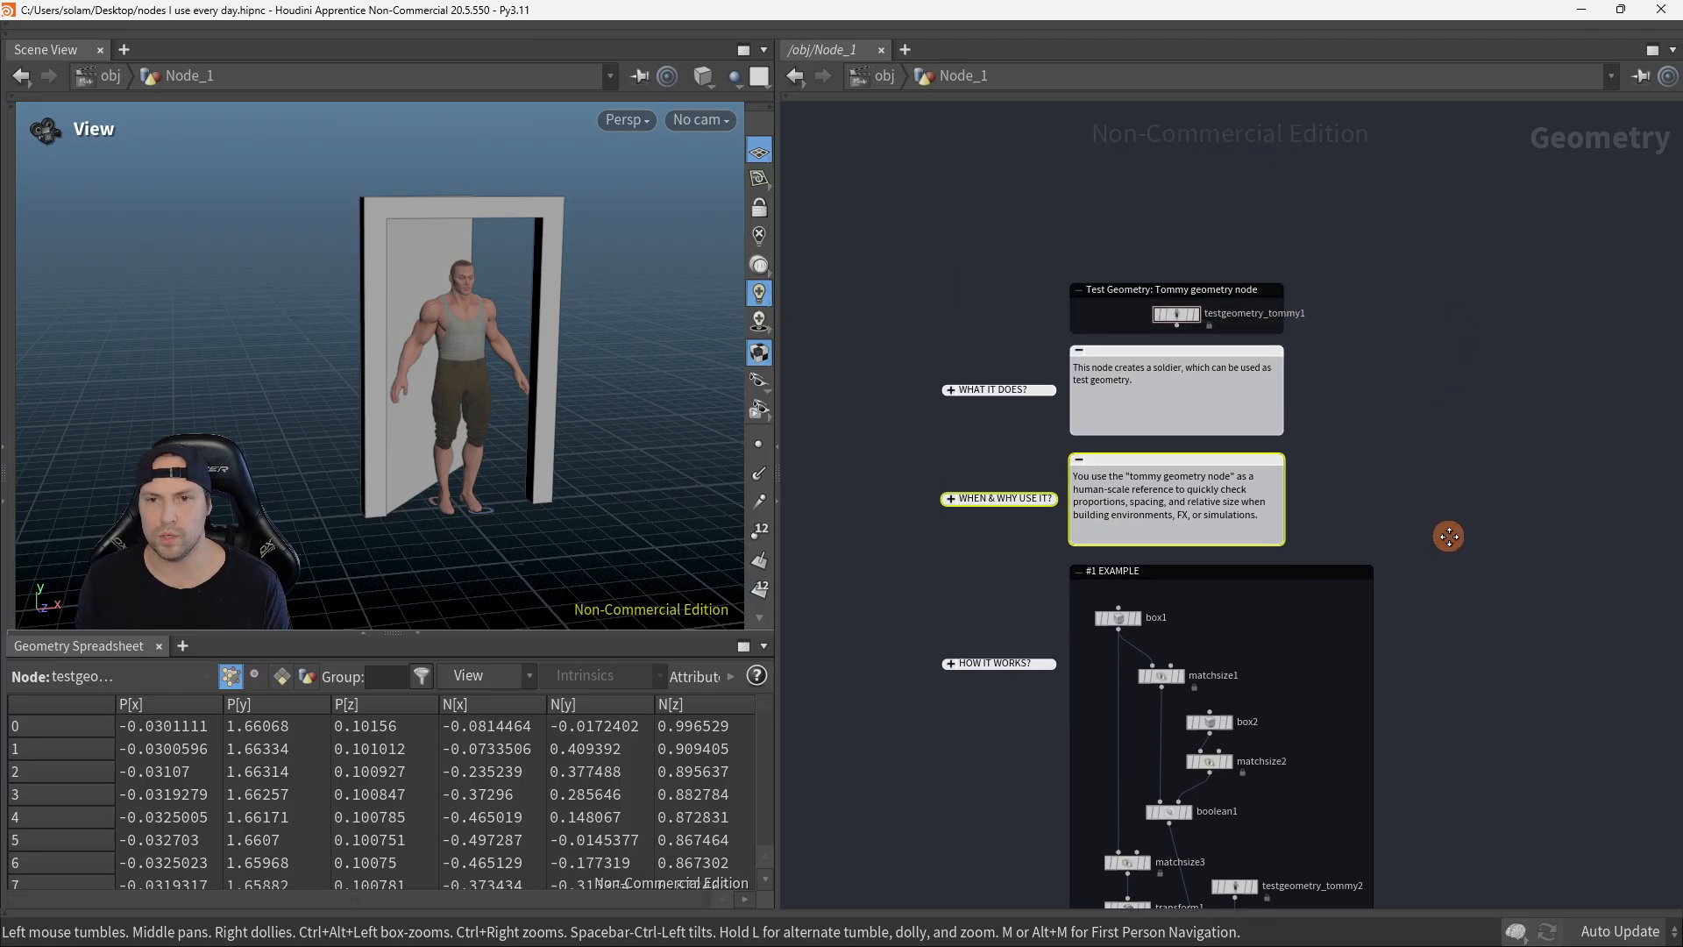
scroll(1446, 439, "up", 3)
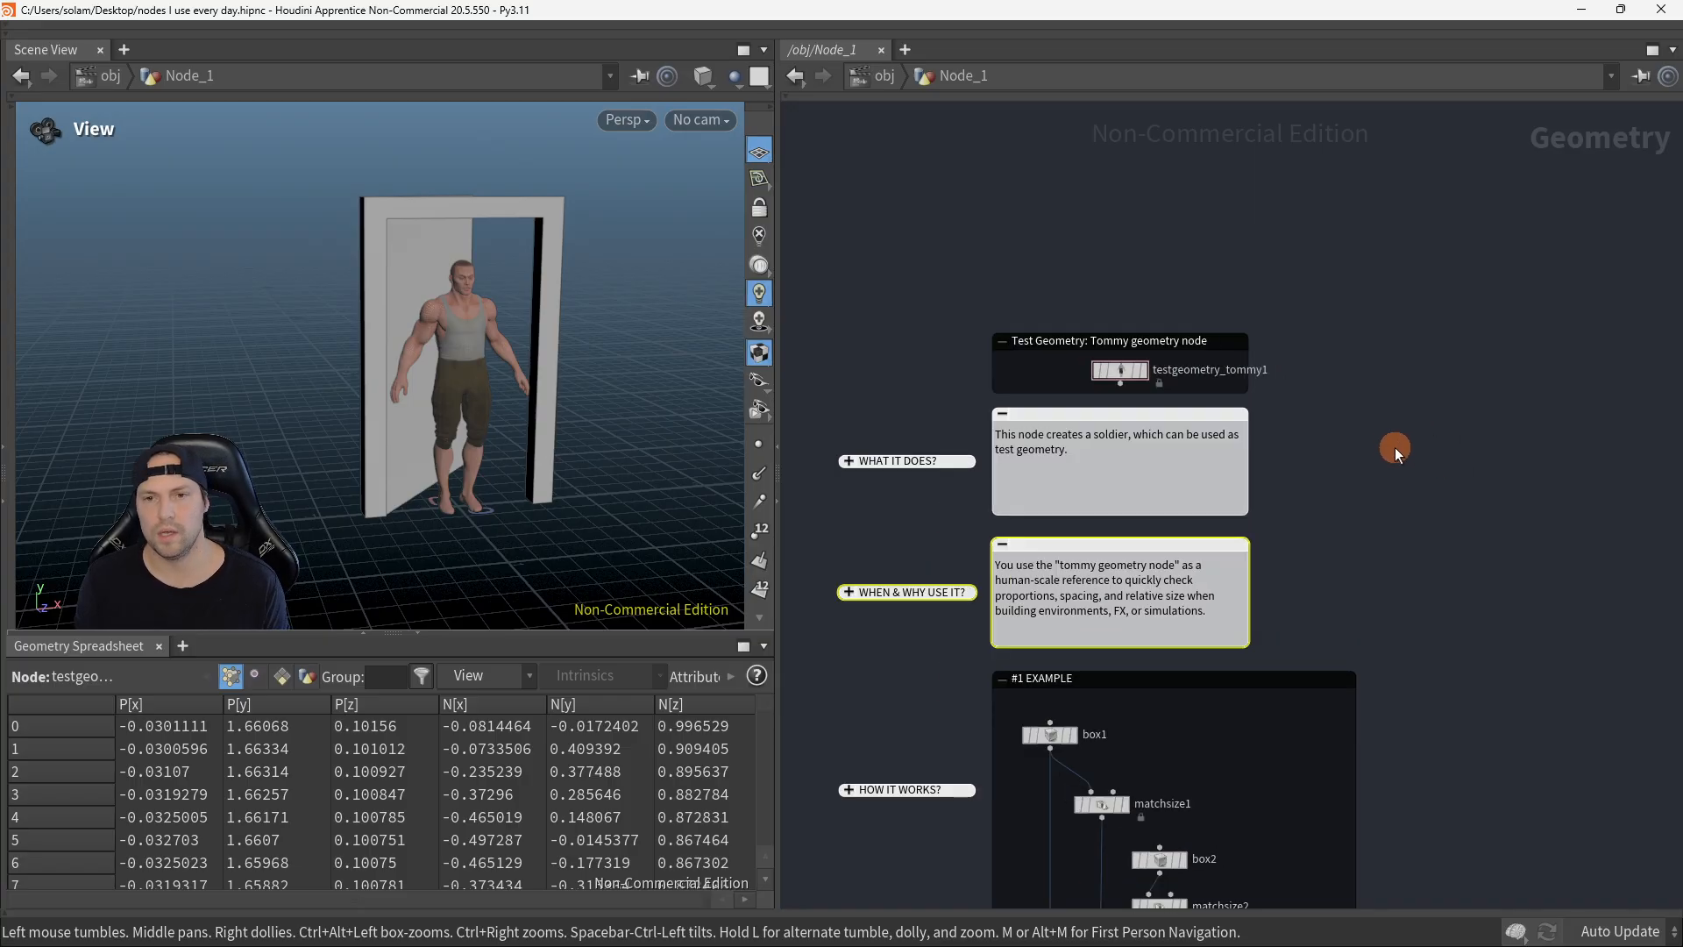
middle_click_drag(1316, 404, 1348, 406)
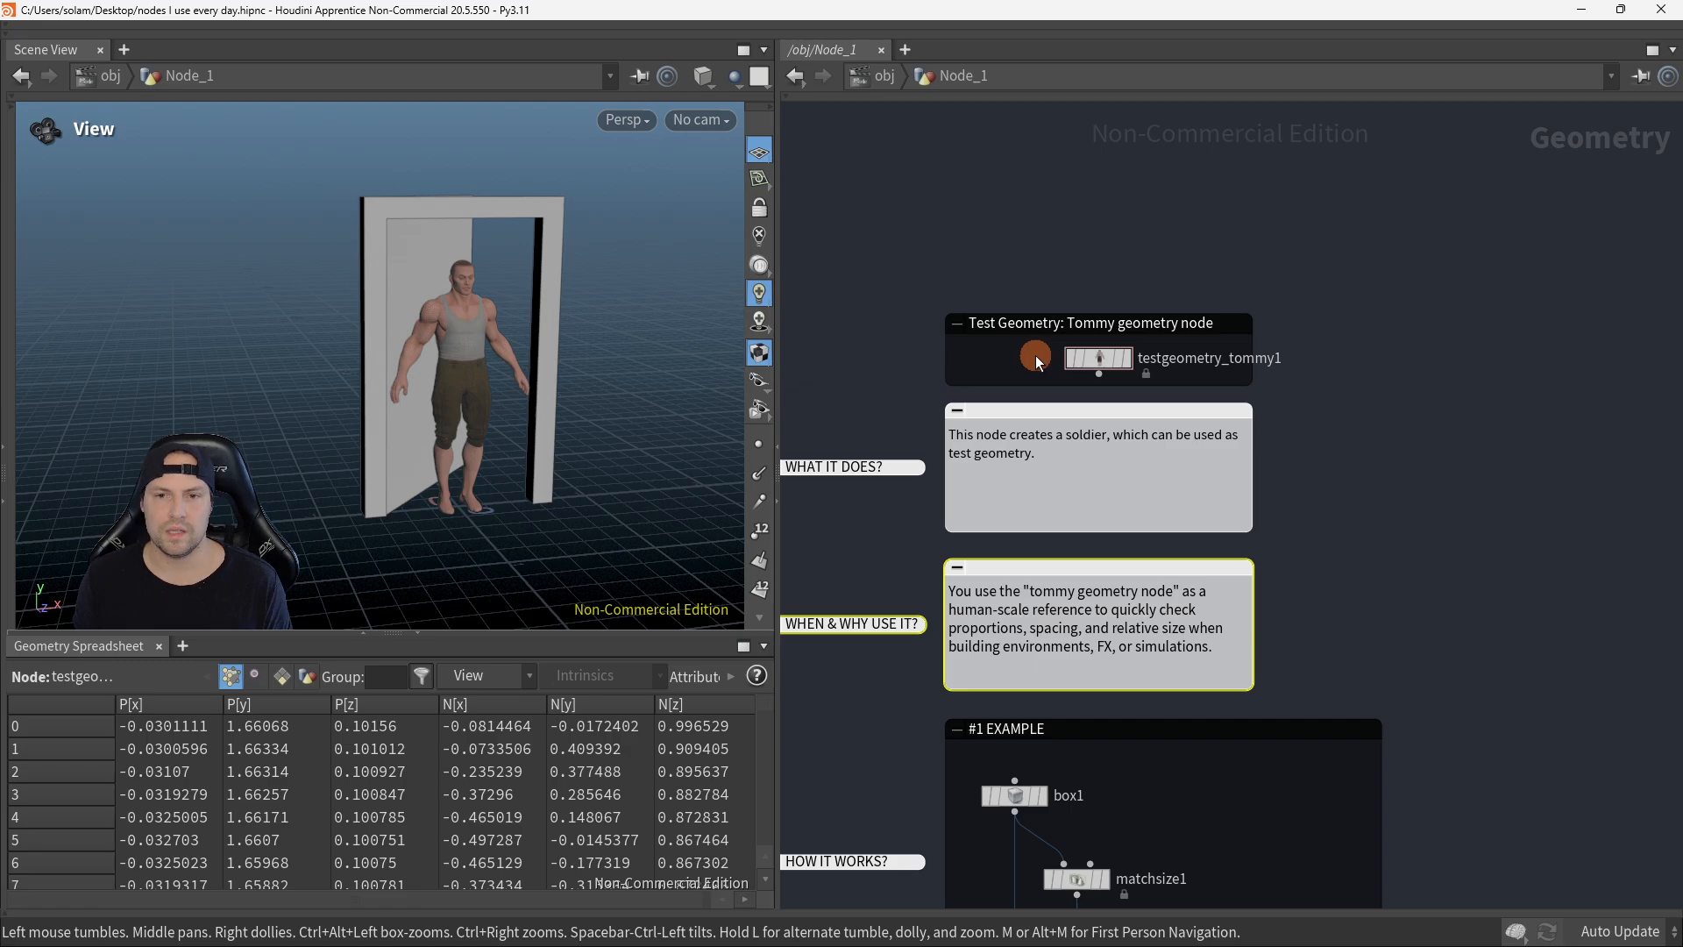
Step: Display testgeometry_tommy1 in the scene view and inspect the soldier up close
left_click_drag(1019, 348, 1197, 371)
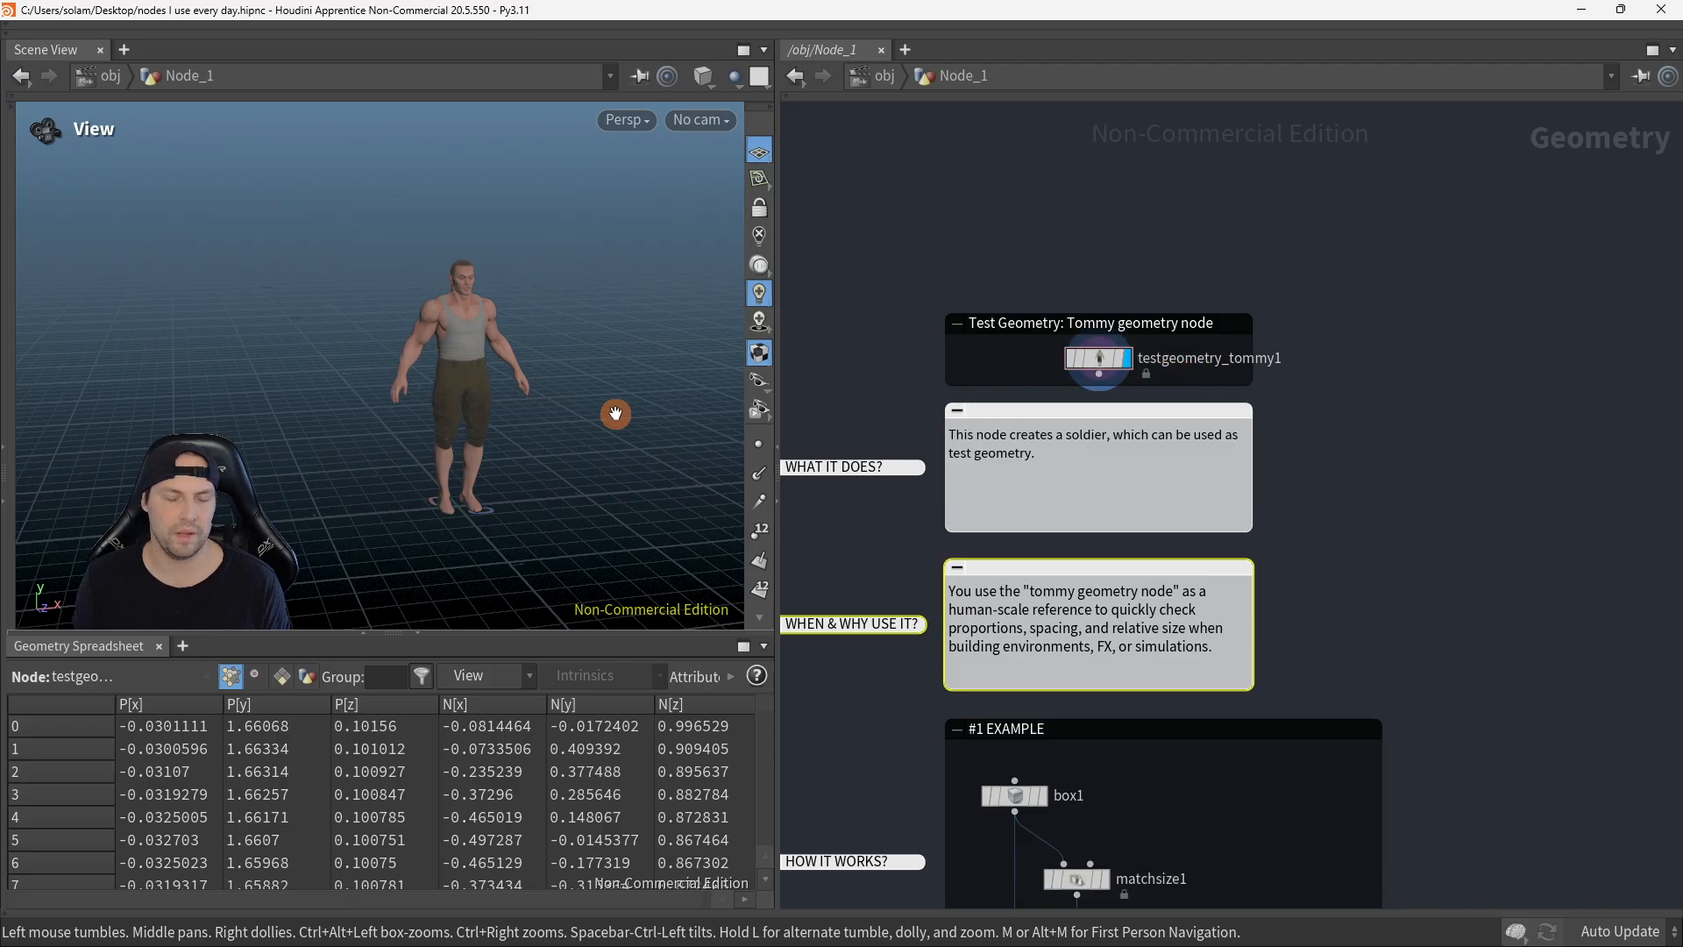
right_click_drag(493, 334, 771, 340)
left_click_drag(550, 411, 601, 325)
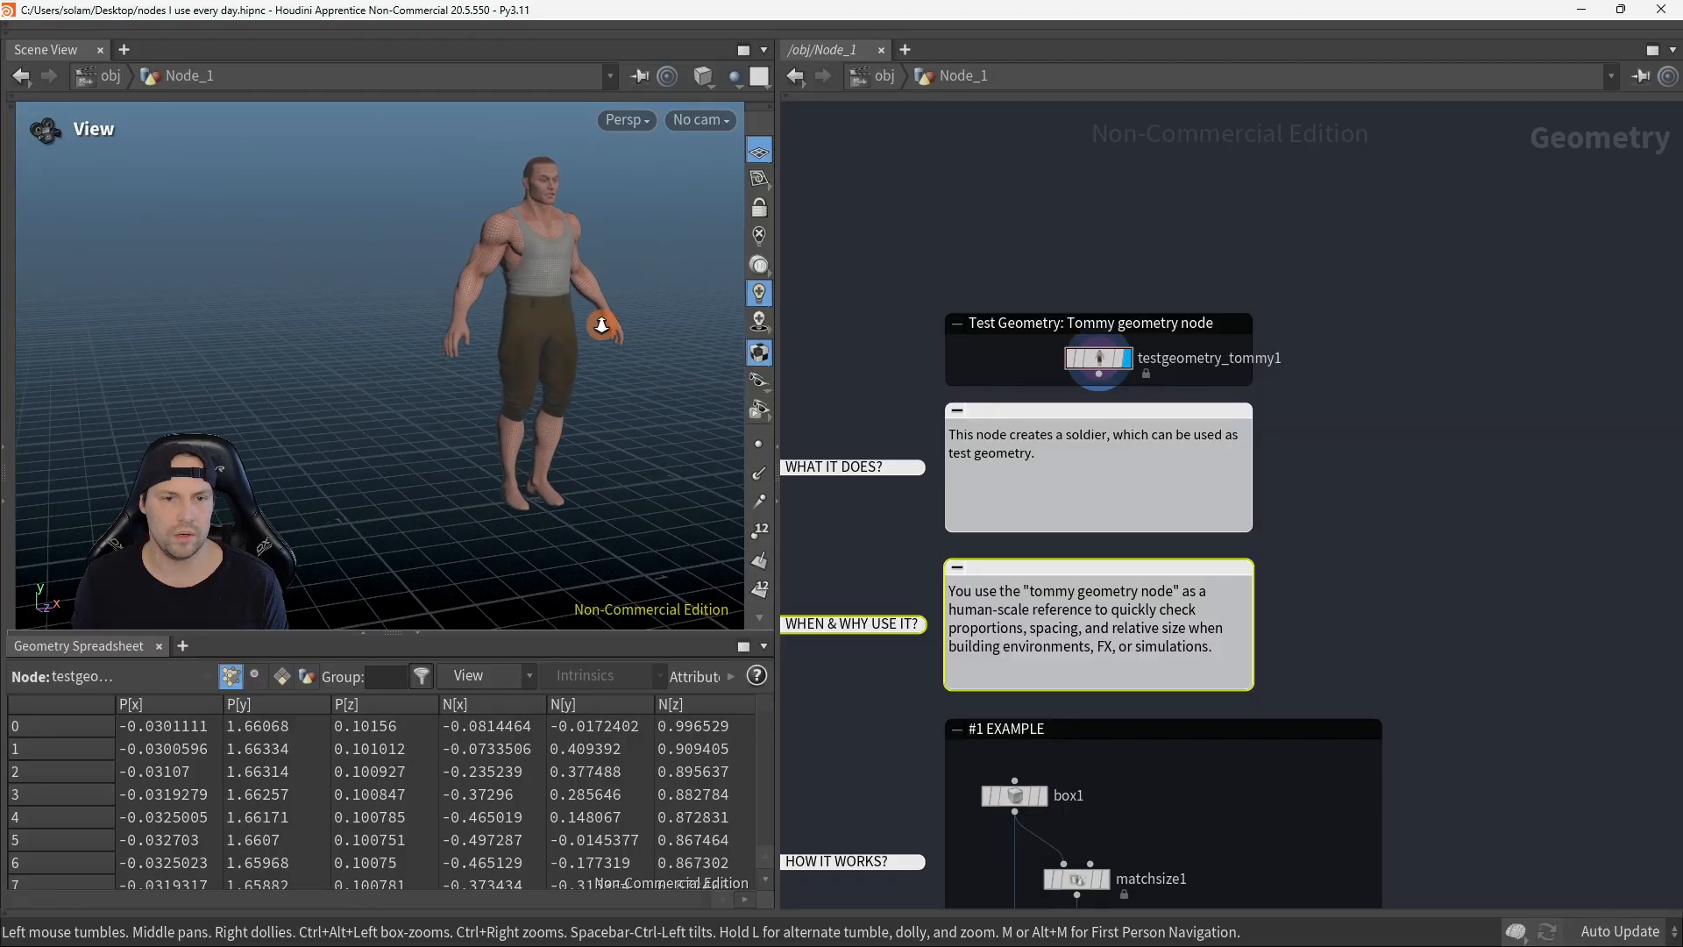
right_click_drag(601, 325, 620, 343)
middle_click_drag(666, 358, 647, 375)
Step: Review the "WHAT IT DOES?" and "WHEN & WHY USE IT?" notes, continuing down to the #1 EXAMPLE network
middle_click_drag(1363, 437, 1484, 354)
scroll(1442, 399, "up", 1)
middle_click_drag(1428, 409, 1522, 443)
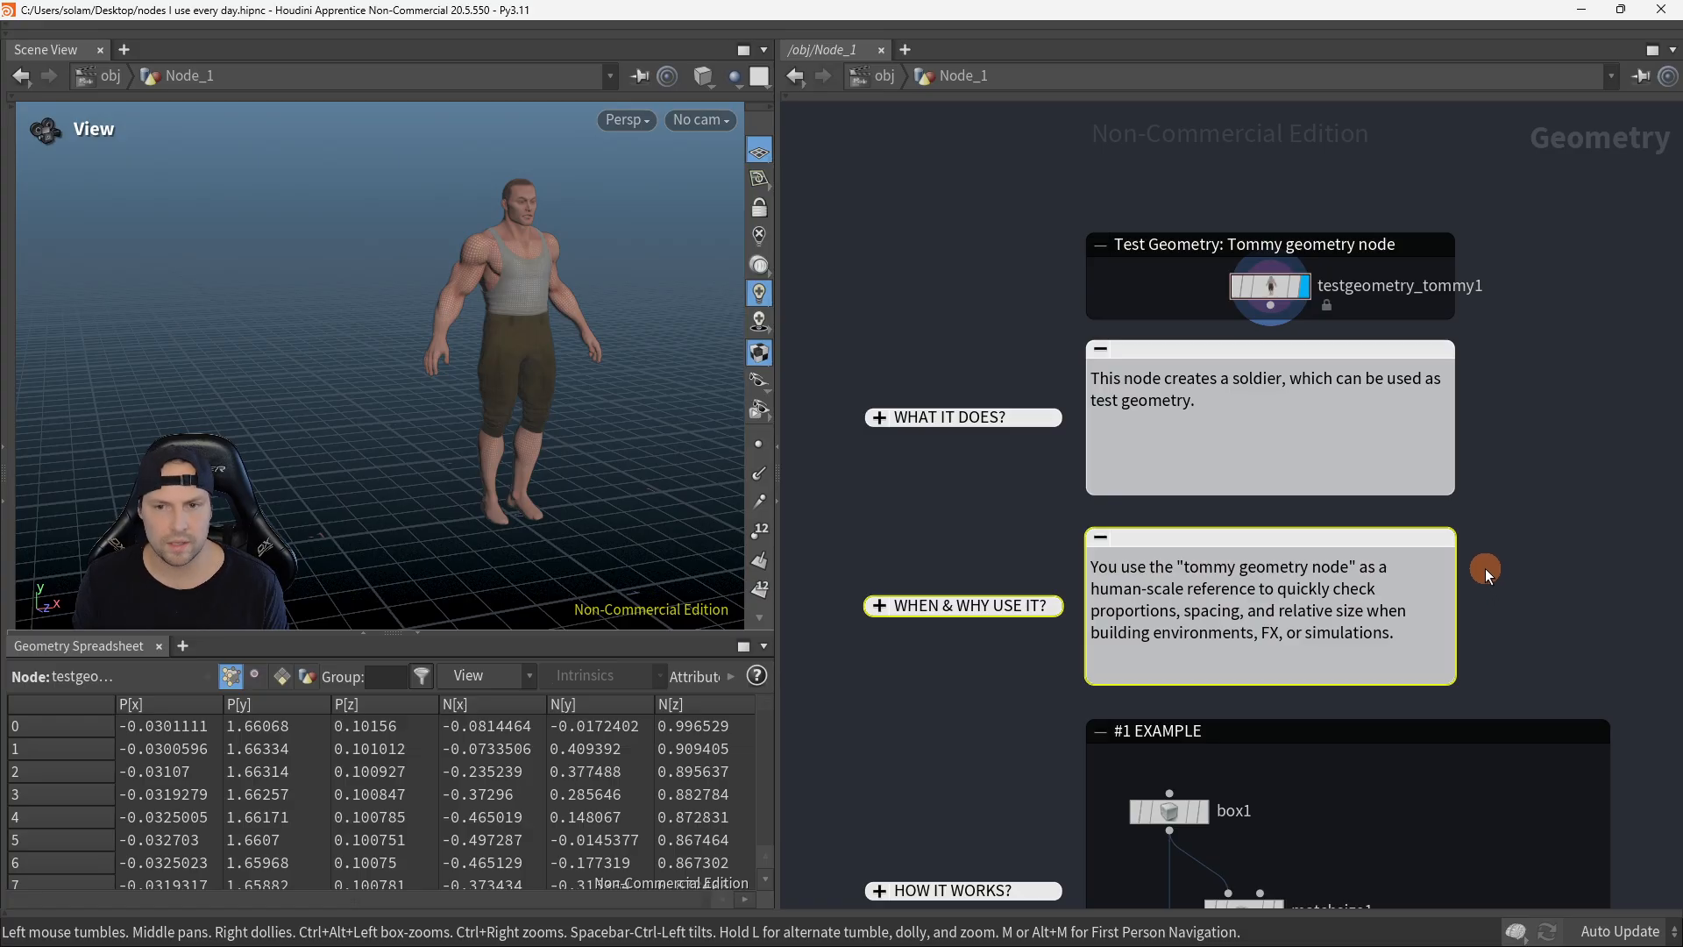
left_click_drag(1508, 507, 854, 363)
left_click_drag(815, 522, 1616, 675)
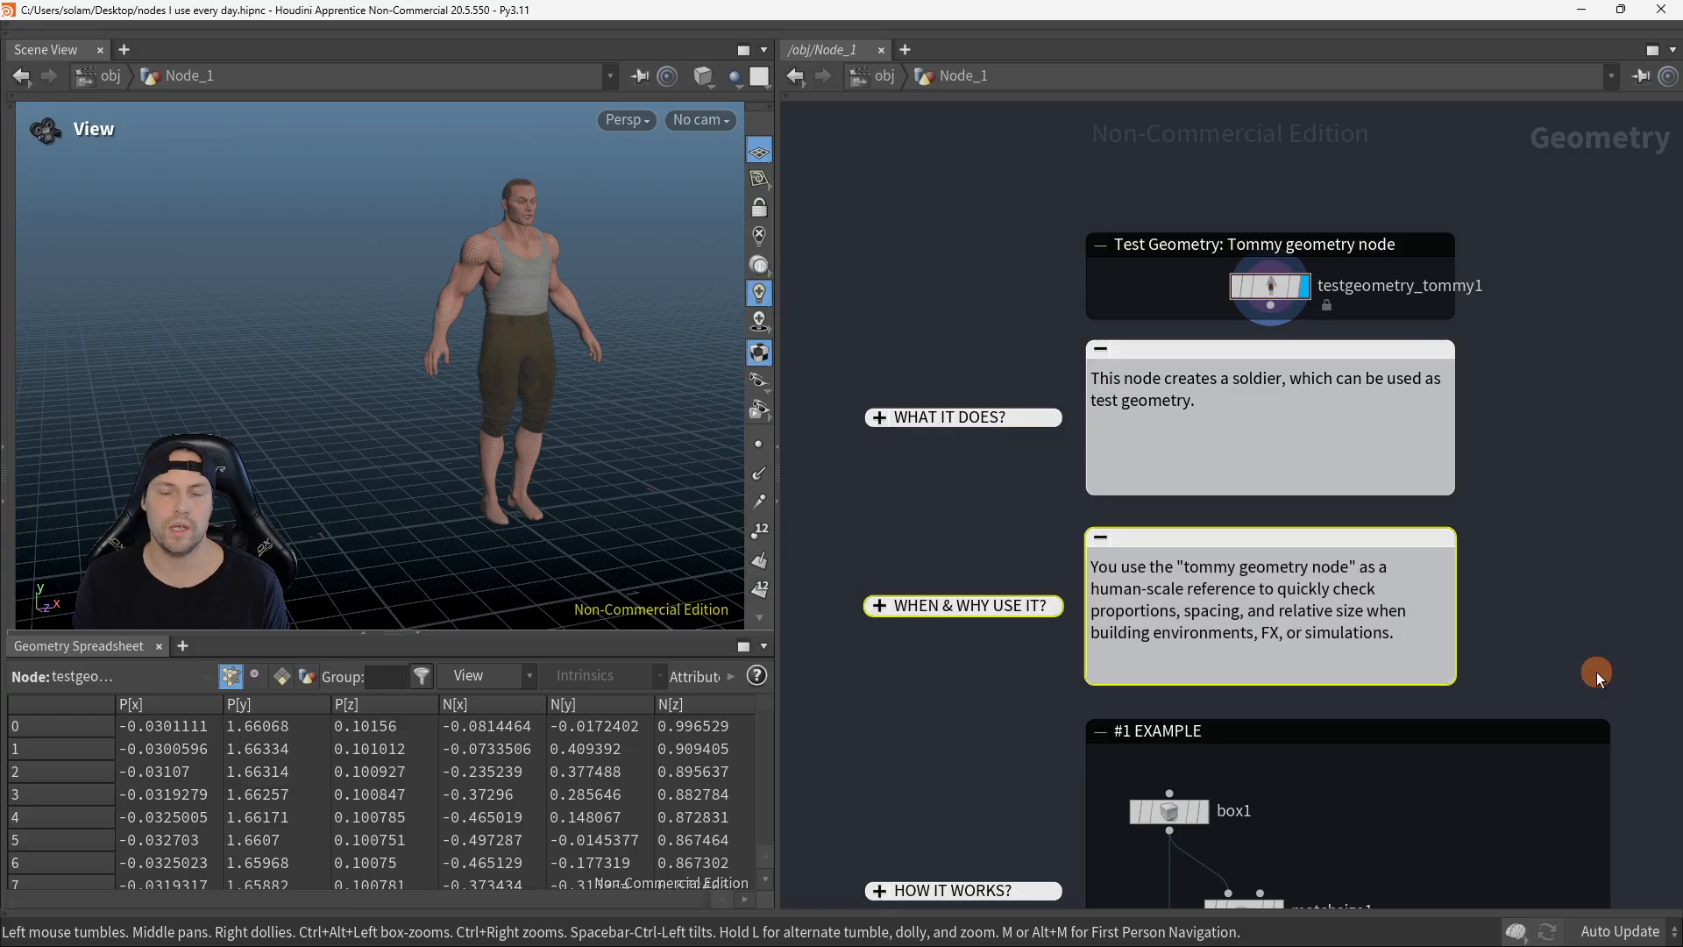
middle_click_drag(1562, 694, 1515, 507)
scroll(1543, 590, "down", 1)
middle_click_drag(1642, 764, 1484, 450)
scroll(1527, 515, "down", 1)
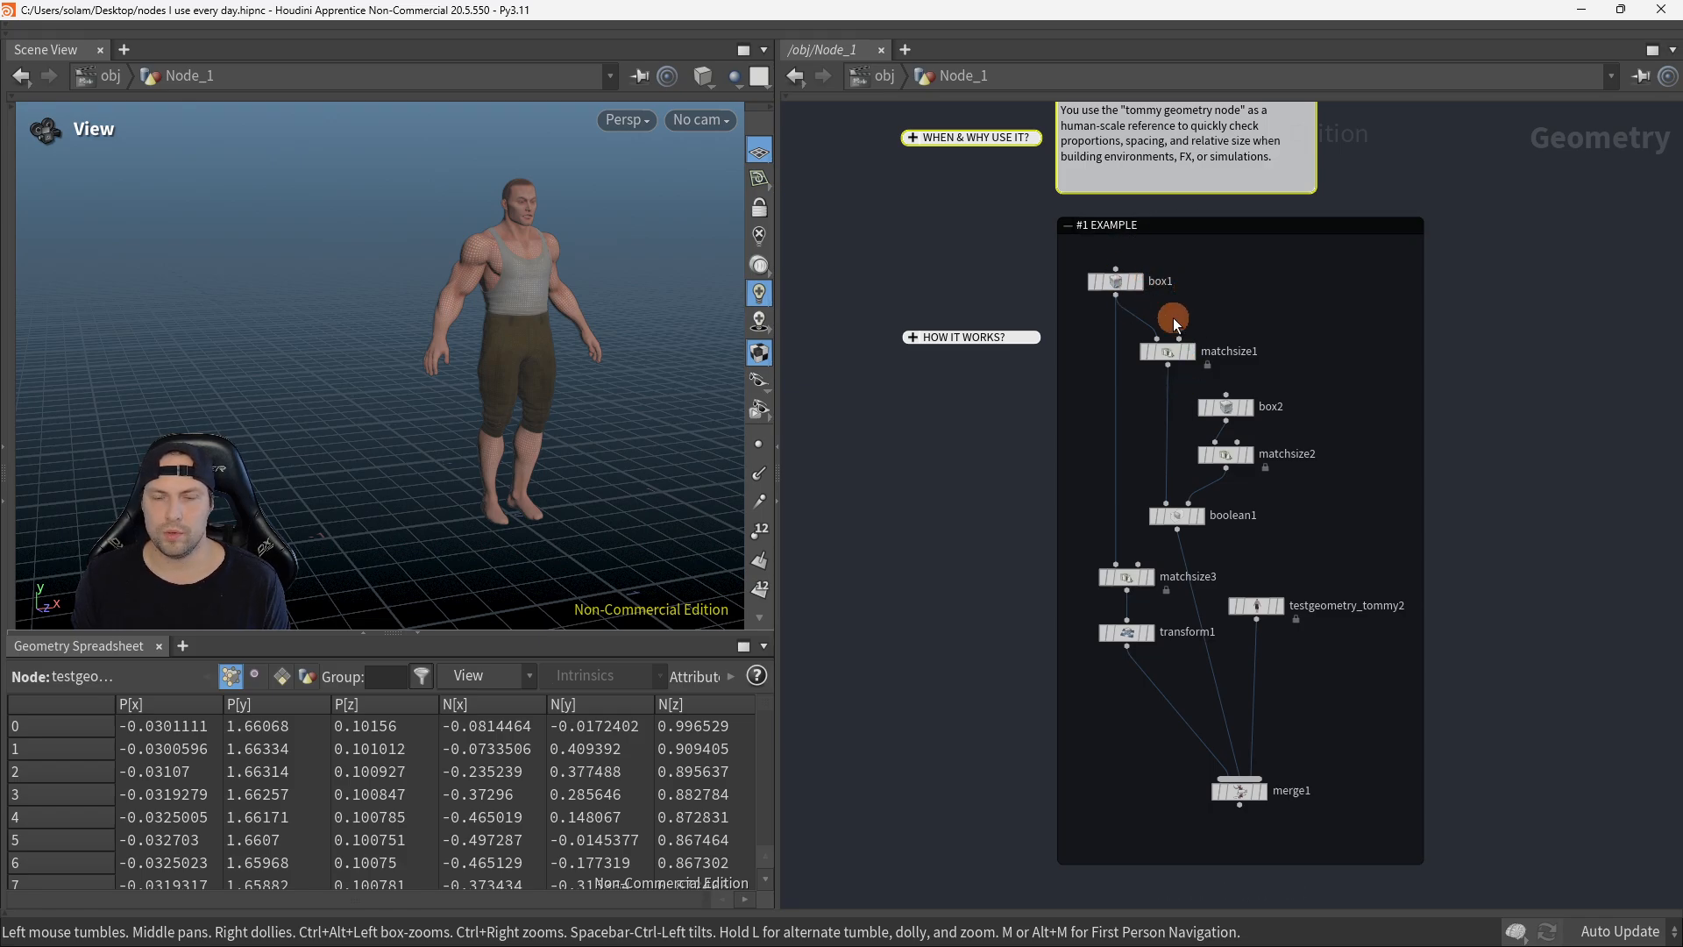
Step: Display box1 from the #1 EXAMPLE network and inspect the door slab from several angles
key("r")
left_click(1109, 286)
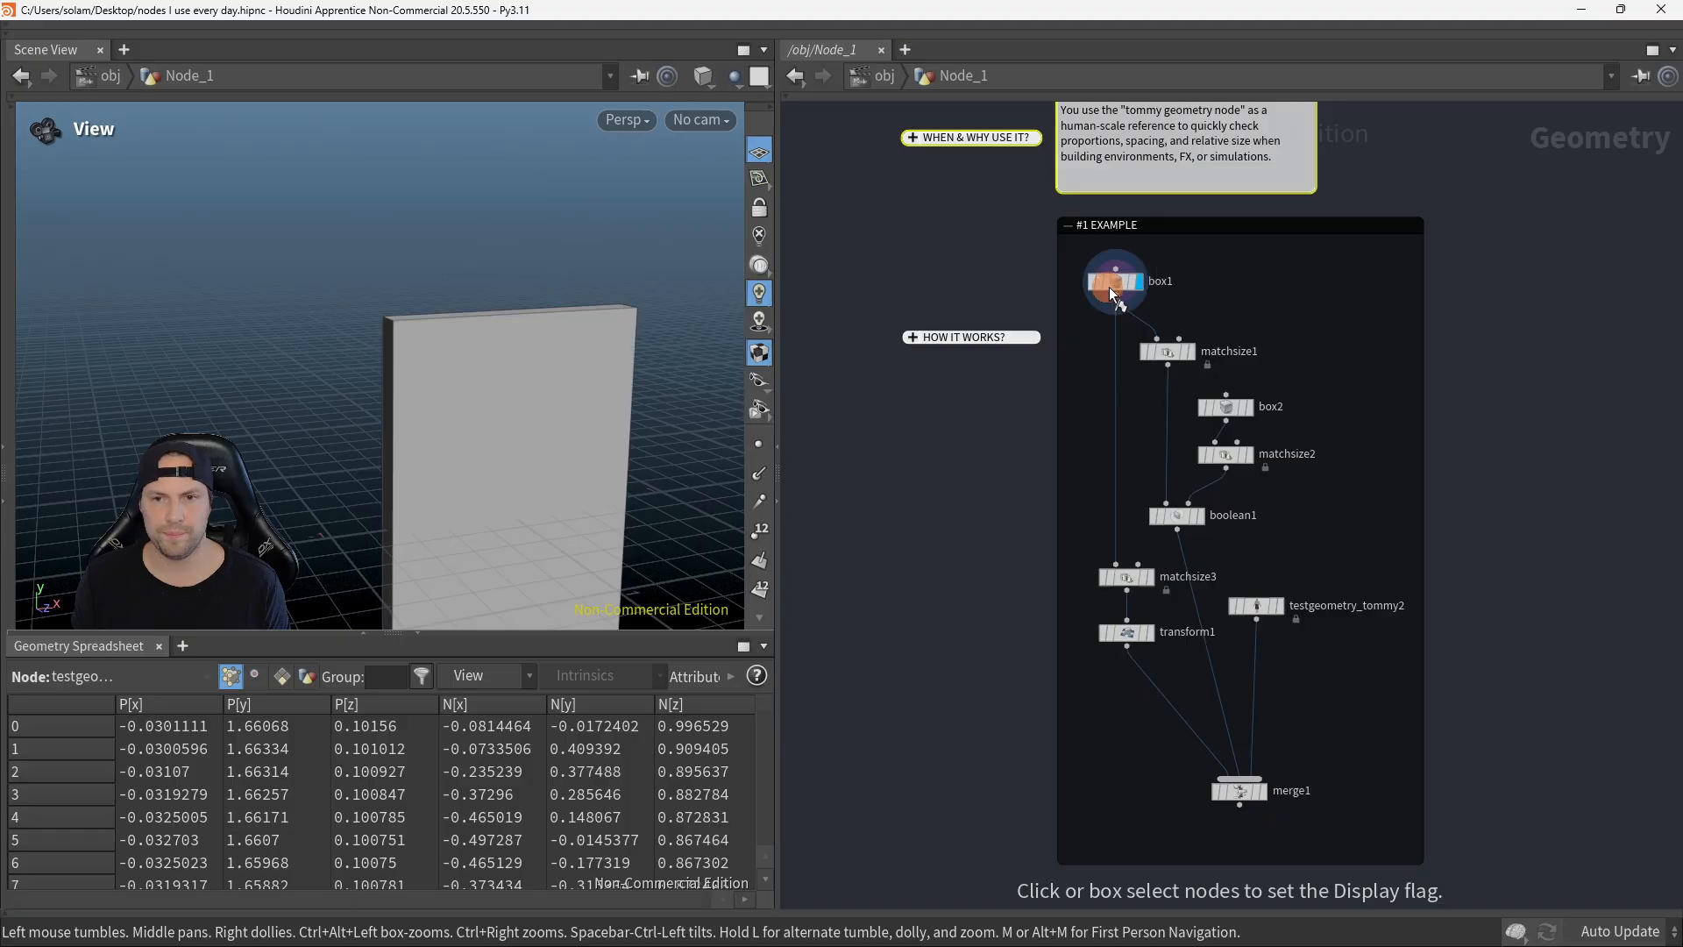
middle_click_drag(539, 398, 544, 319)
left_click_drag(544, 319, 500, 358)
middle_click_drag(602, 400, 533, 409)
left_click_drag(532, 407, 620, 421)
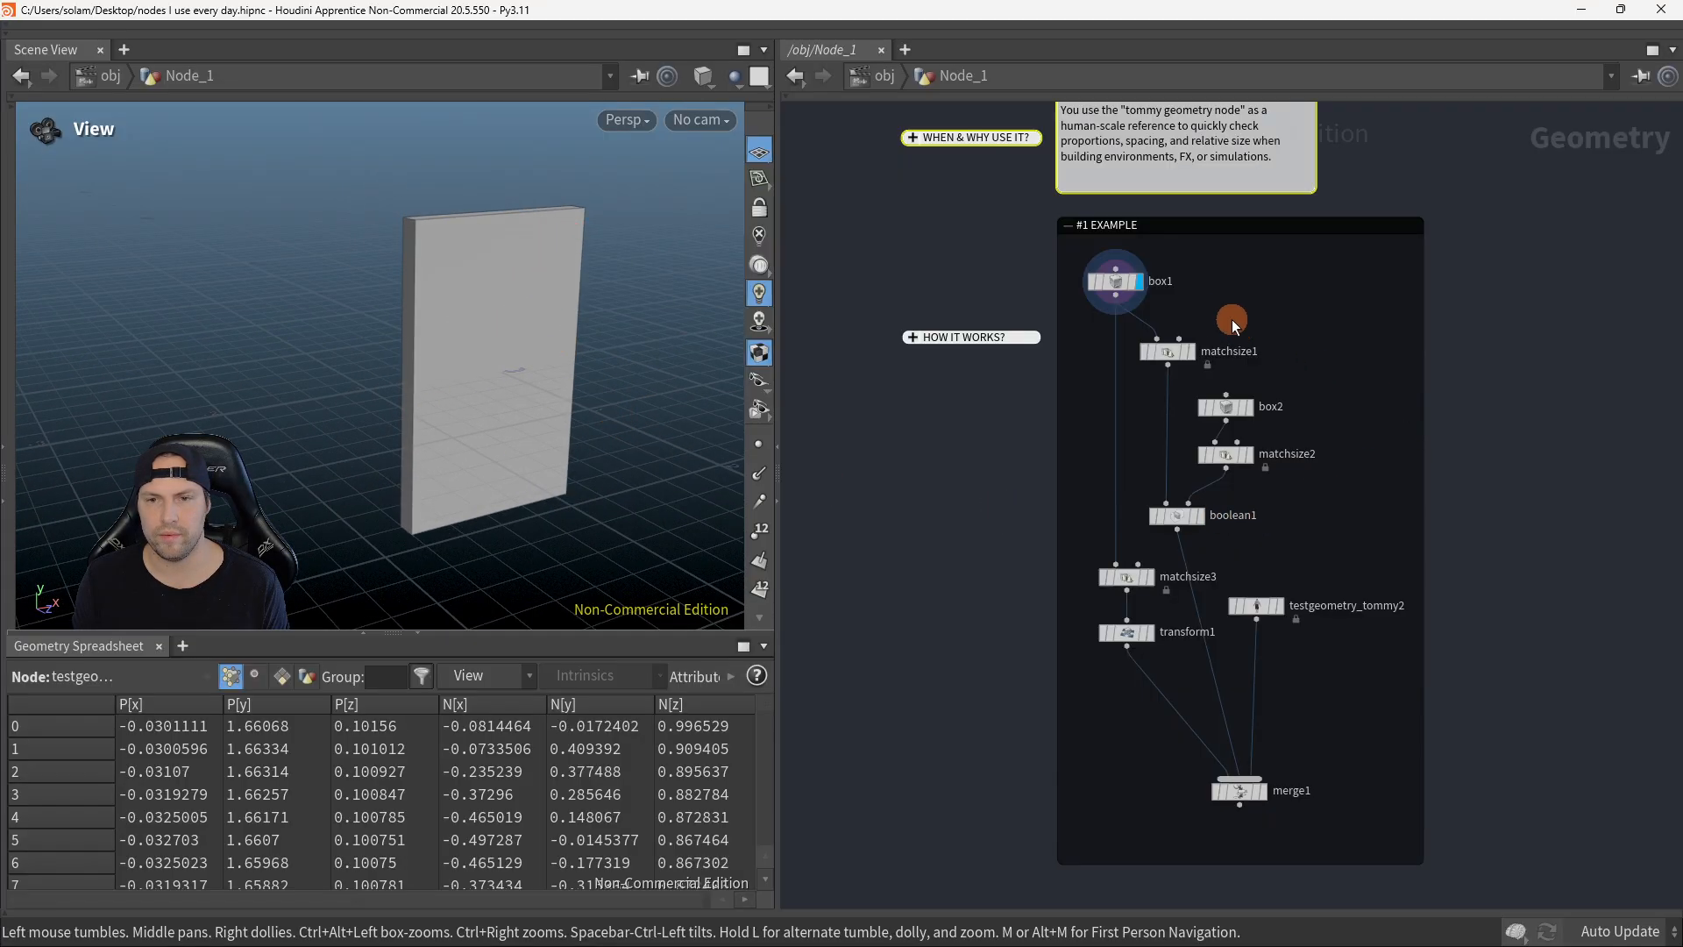
Step: Display merge1 and inspect the assembled door, frame and soldier from different angles
key("r")
left_click_drag(1134, 760, 1300, 815)
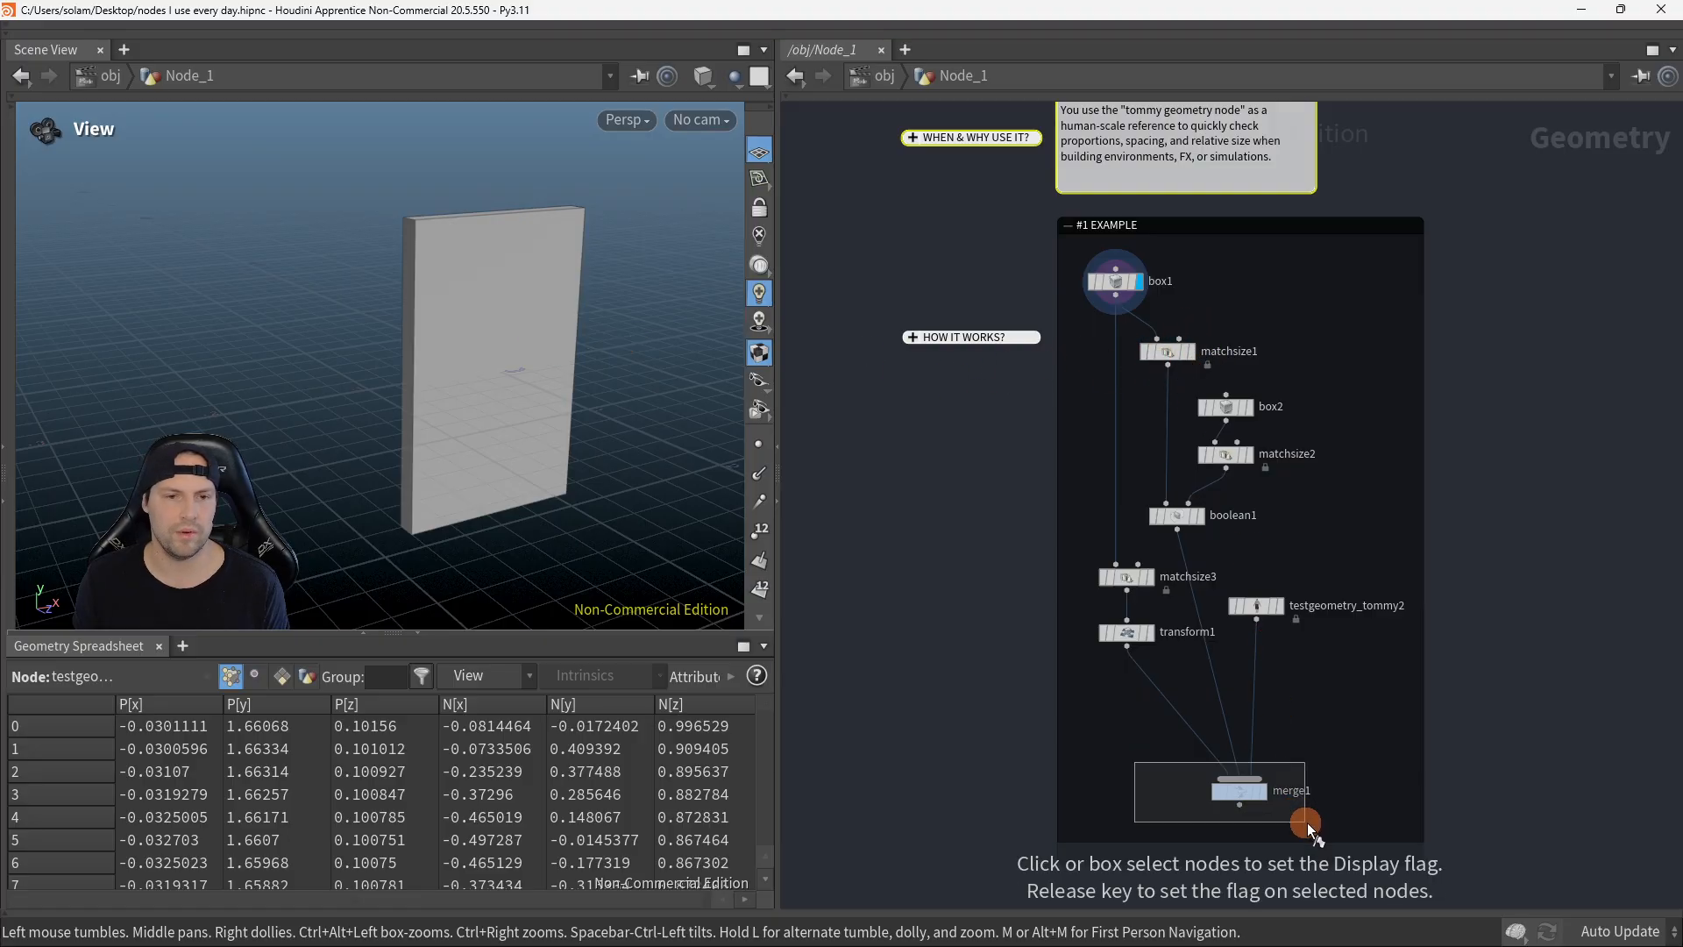
left_click_drag(380, 424, 418, 392)
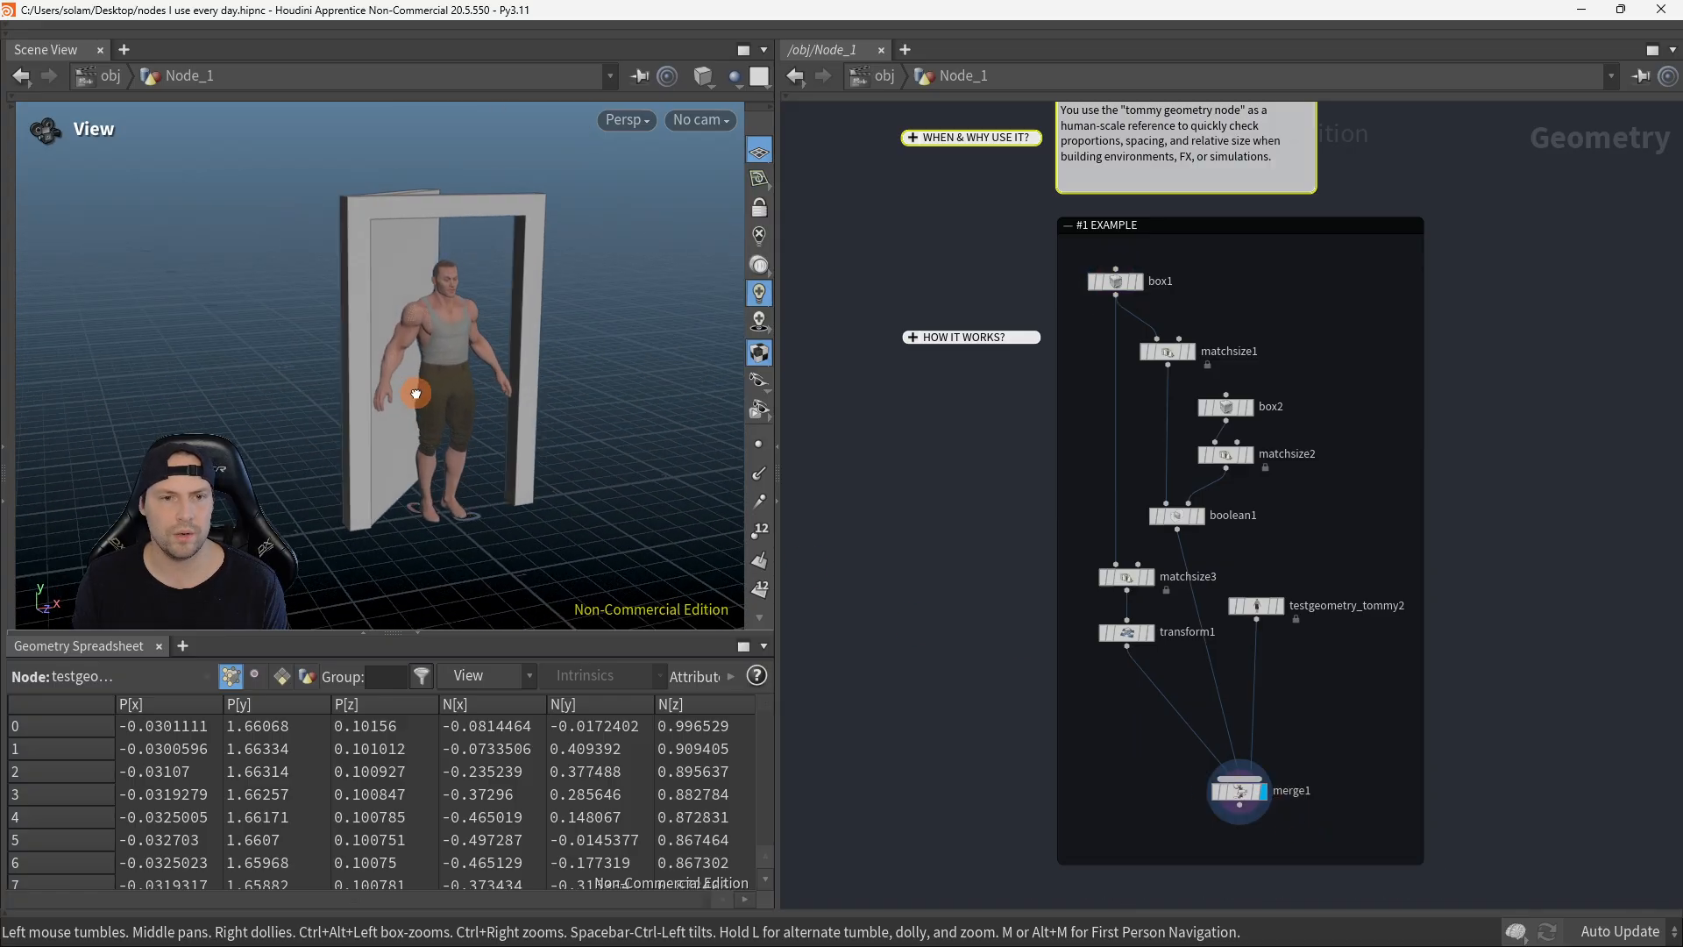
left_click_drag(508, 245, 647, 405)
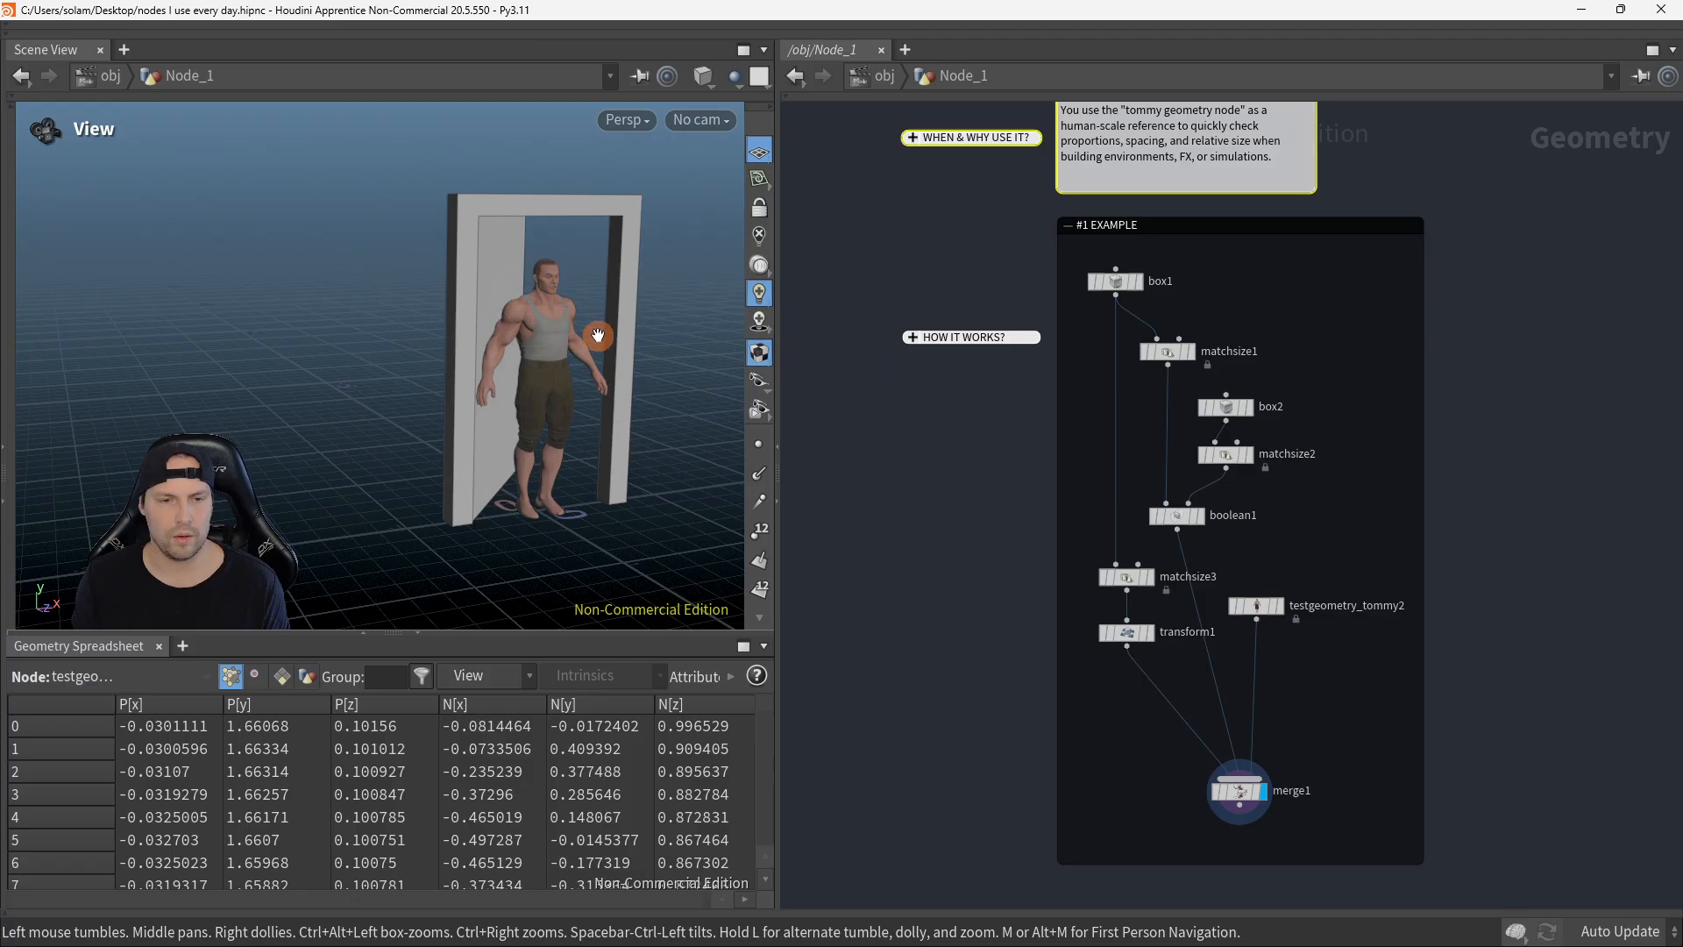
left_click_drag(596, 306, 614, 348)
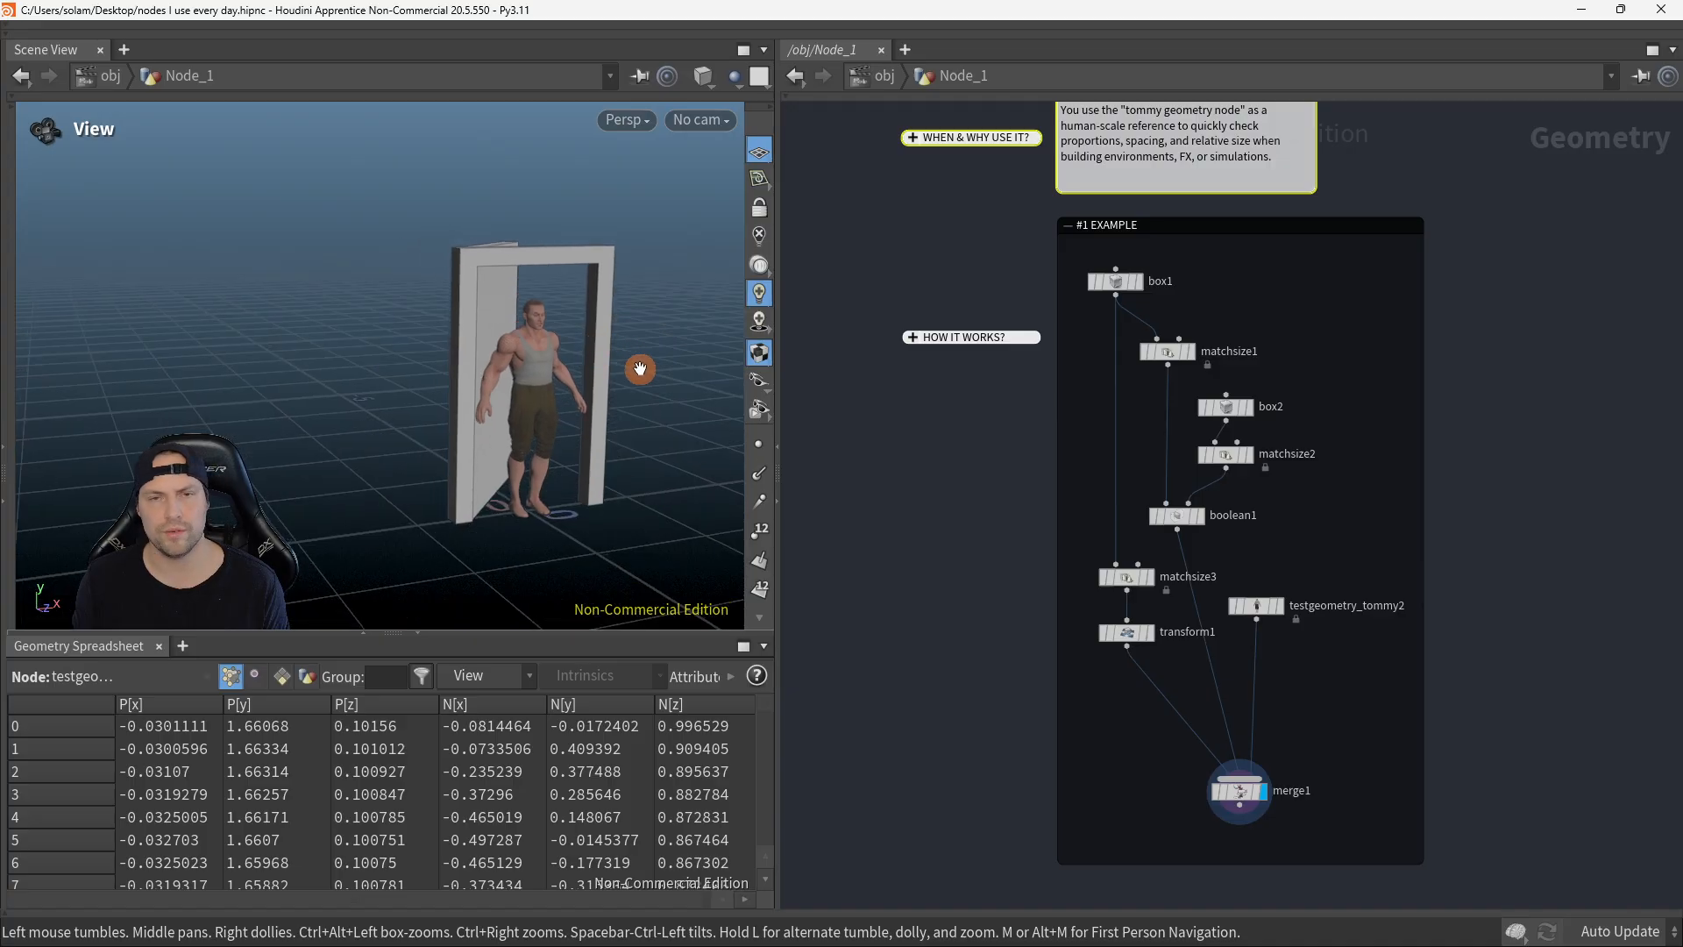
left_click_drag(562, 297, 664, 324)
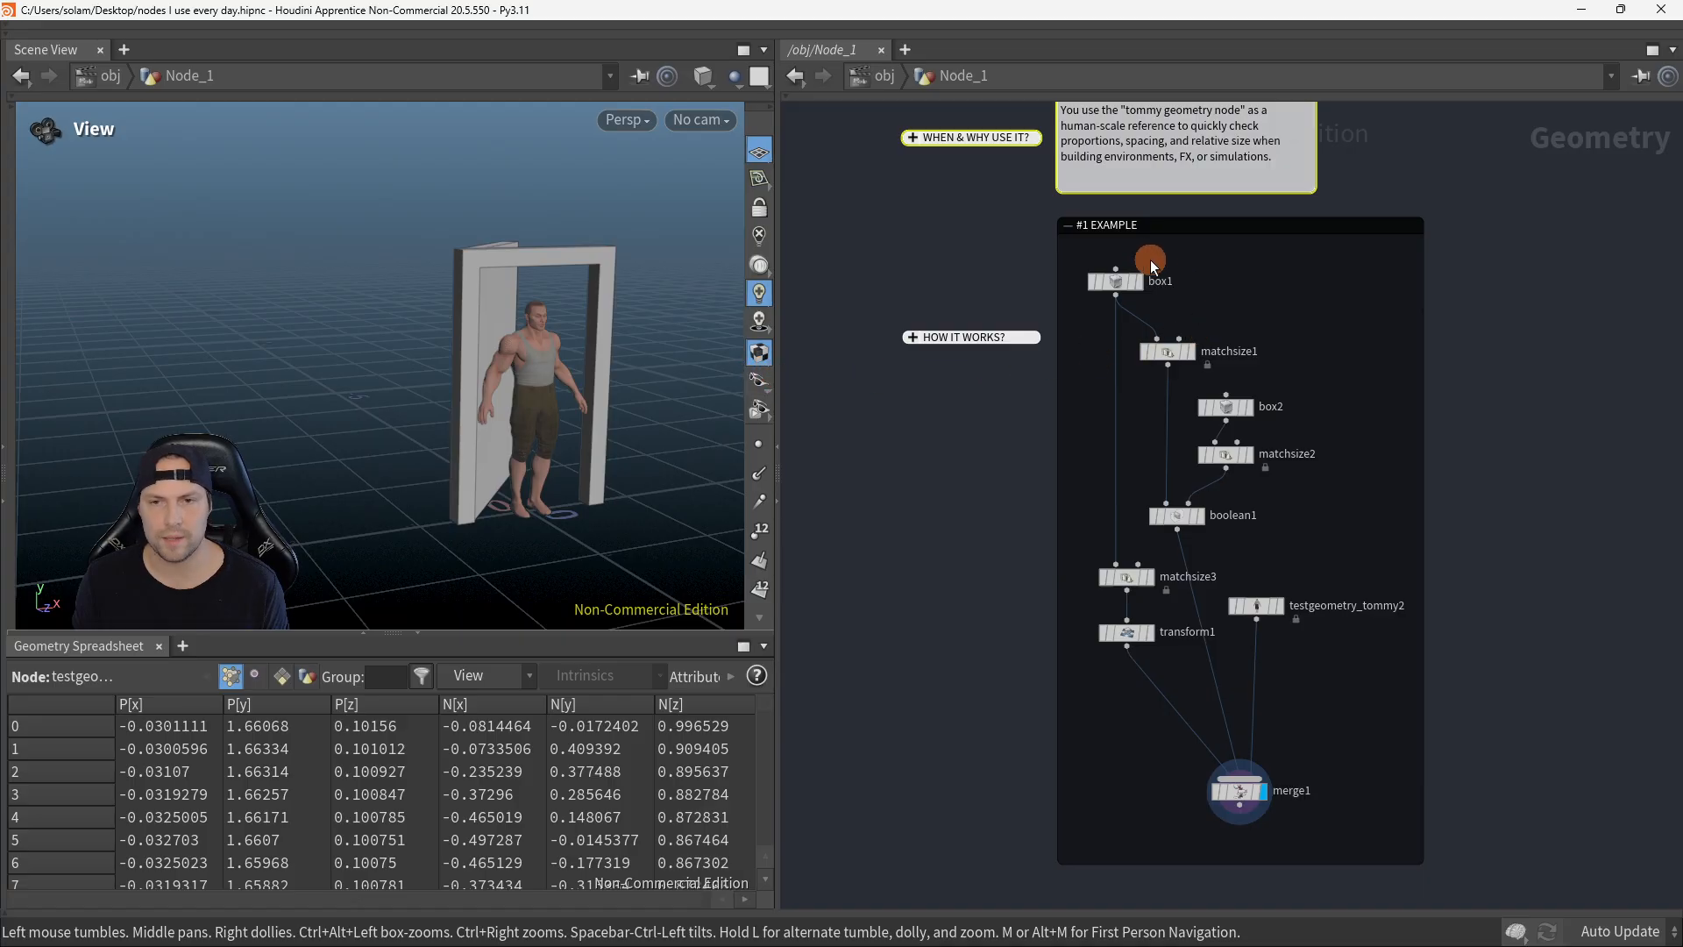
Step: Display box1, matchsize1 and boolean1 in turn to inspect how the door frame is built
left_click_drag(1151, 265, 1085, 317)
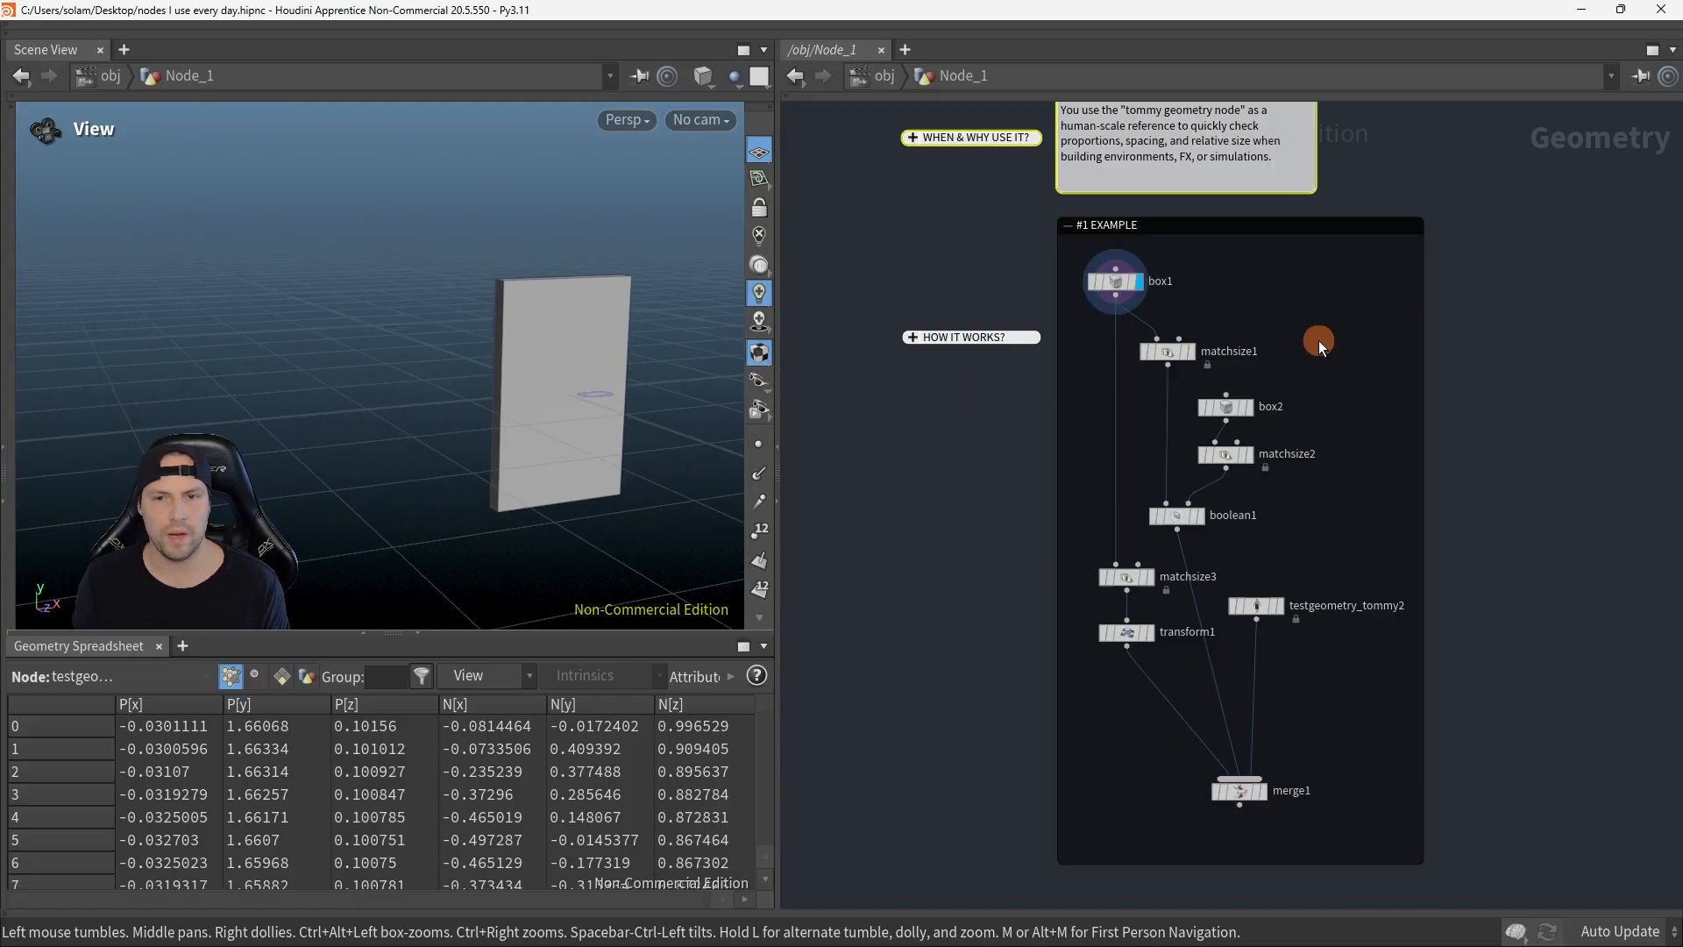
left_click_drag(1311, 342, 1150, 390)
right_click_drag(562, 352, 606, 374)
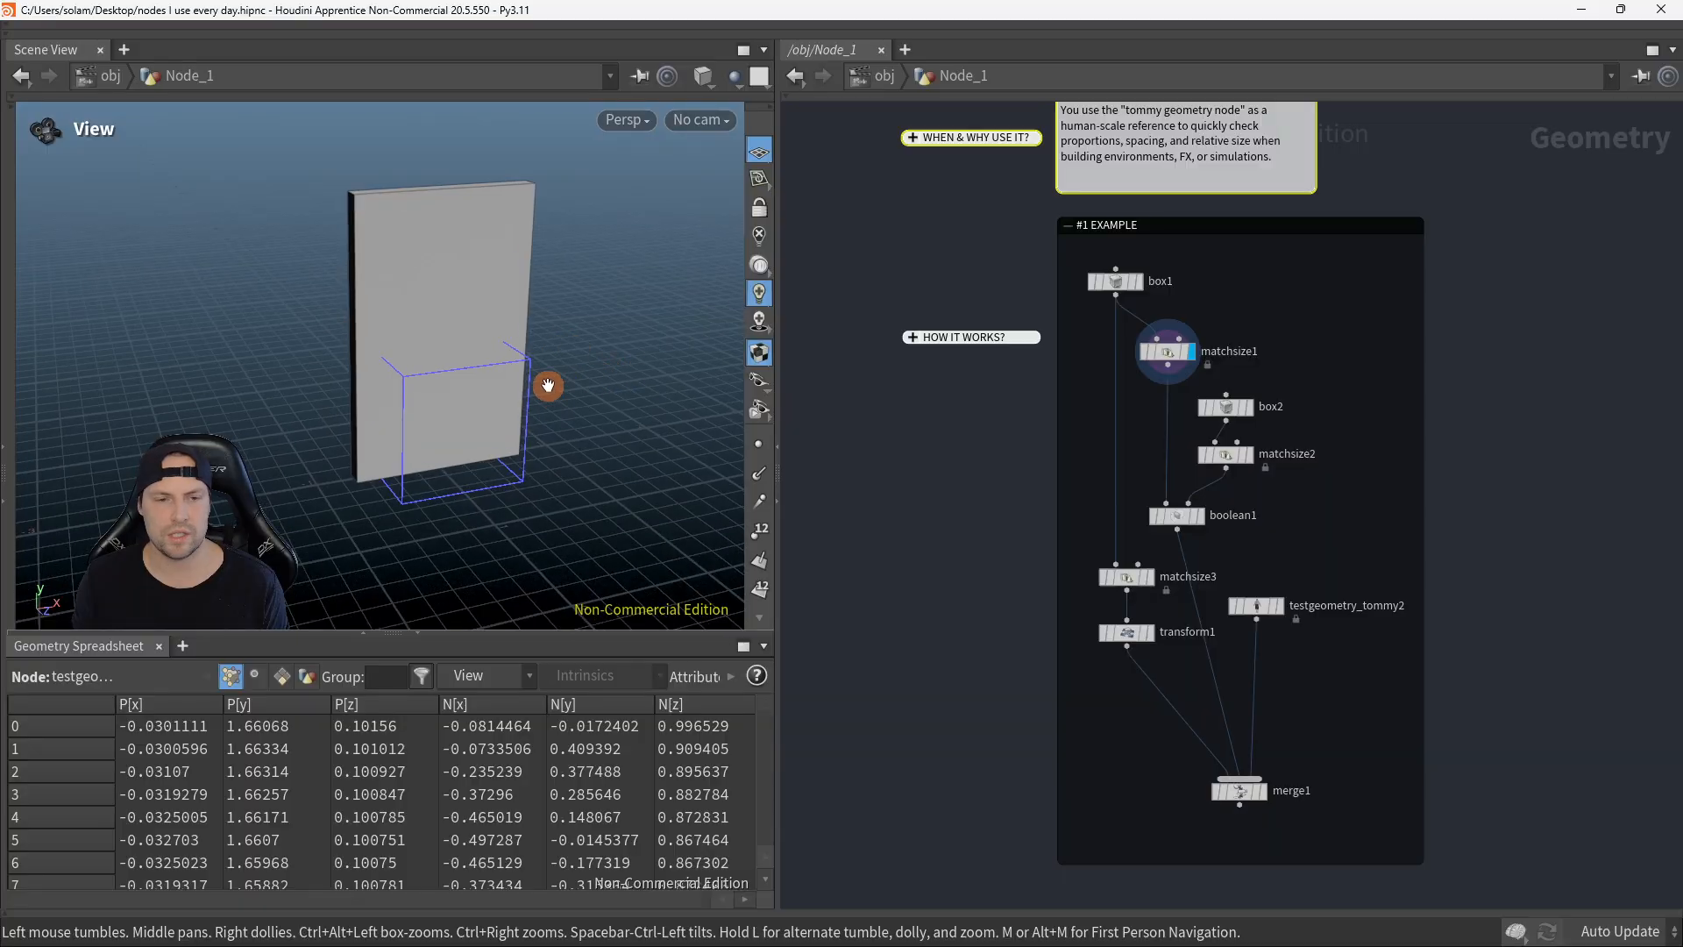
left_click_drag(548, 388, 594, 353)
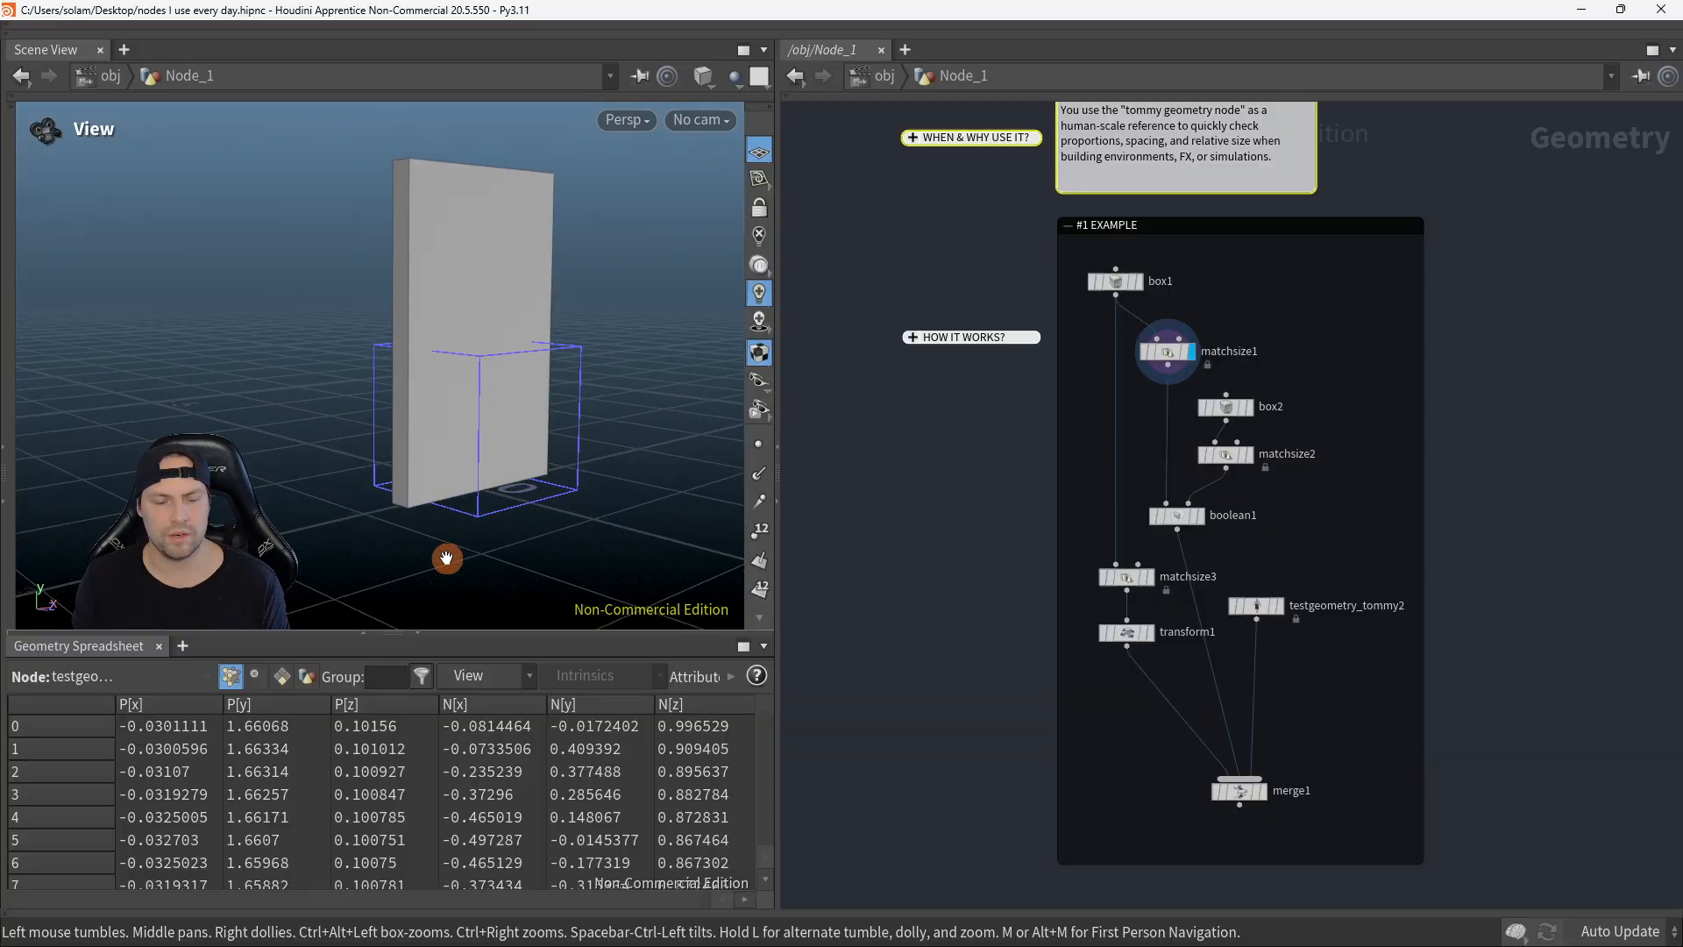
scroll(544, 499, "down", 3)
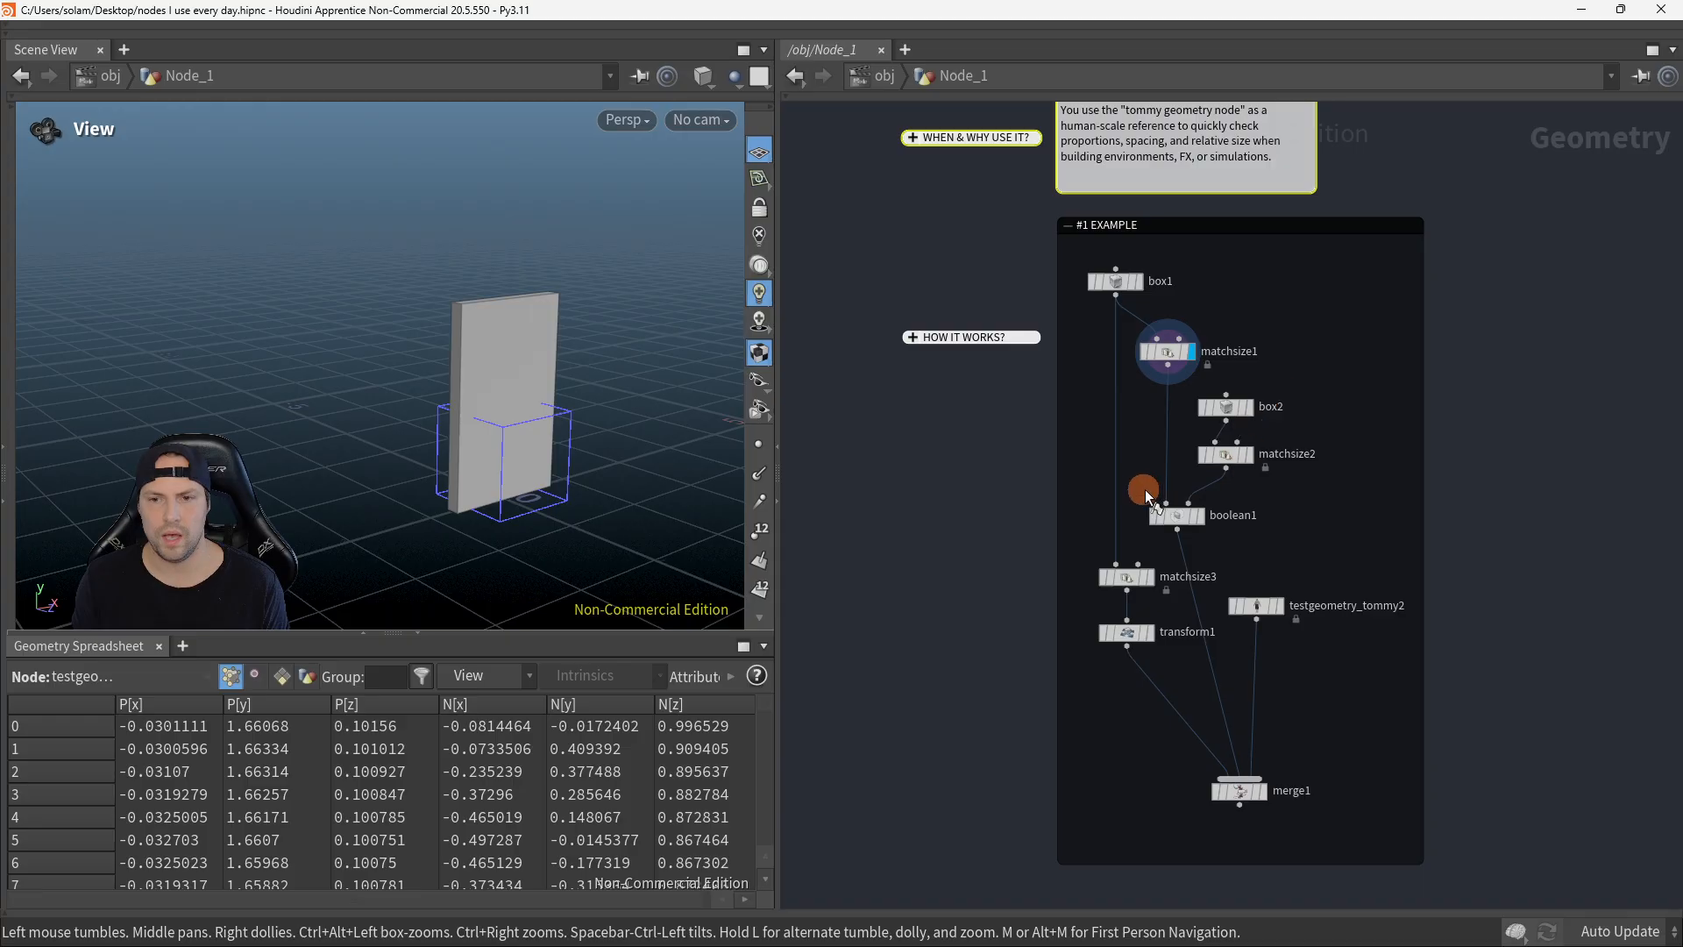
left_click(1176, 517)
left_click_drag(570, 403, 497, 394)
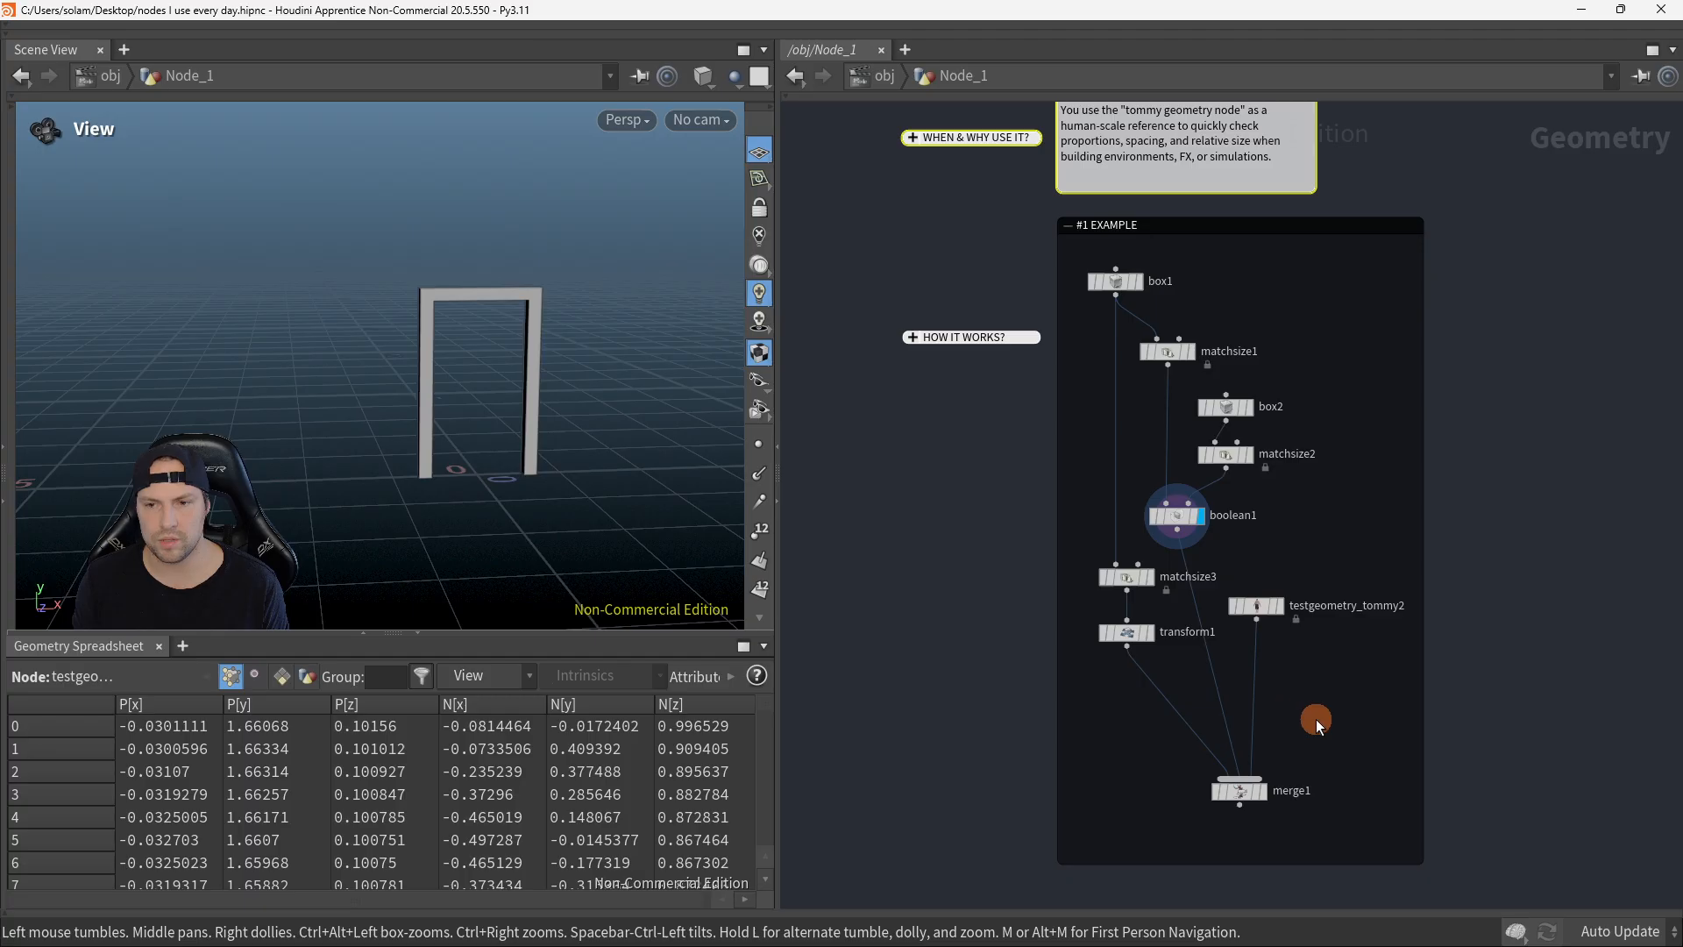
Step: Display merge1 again and examine the door and frame proportions against the soldier
key("r")
left_click(1241, 791)
left_click_drag(508, 430, 718, 477)
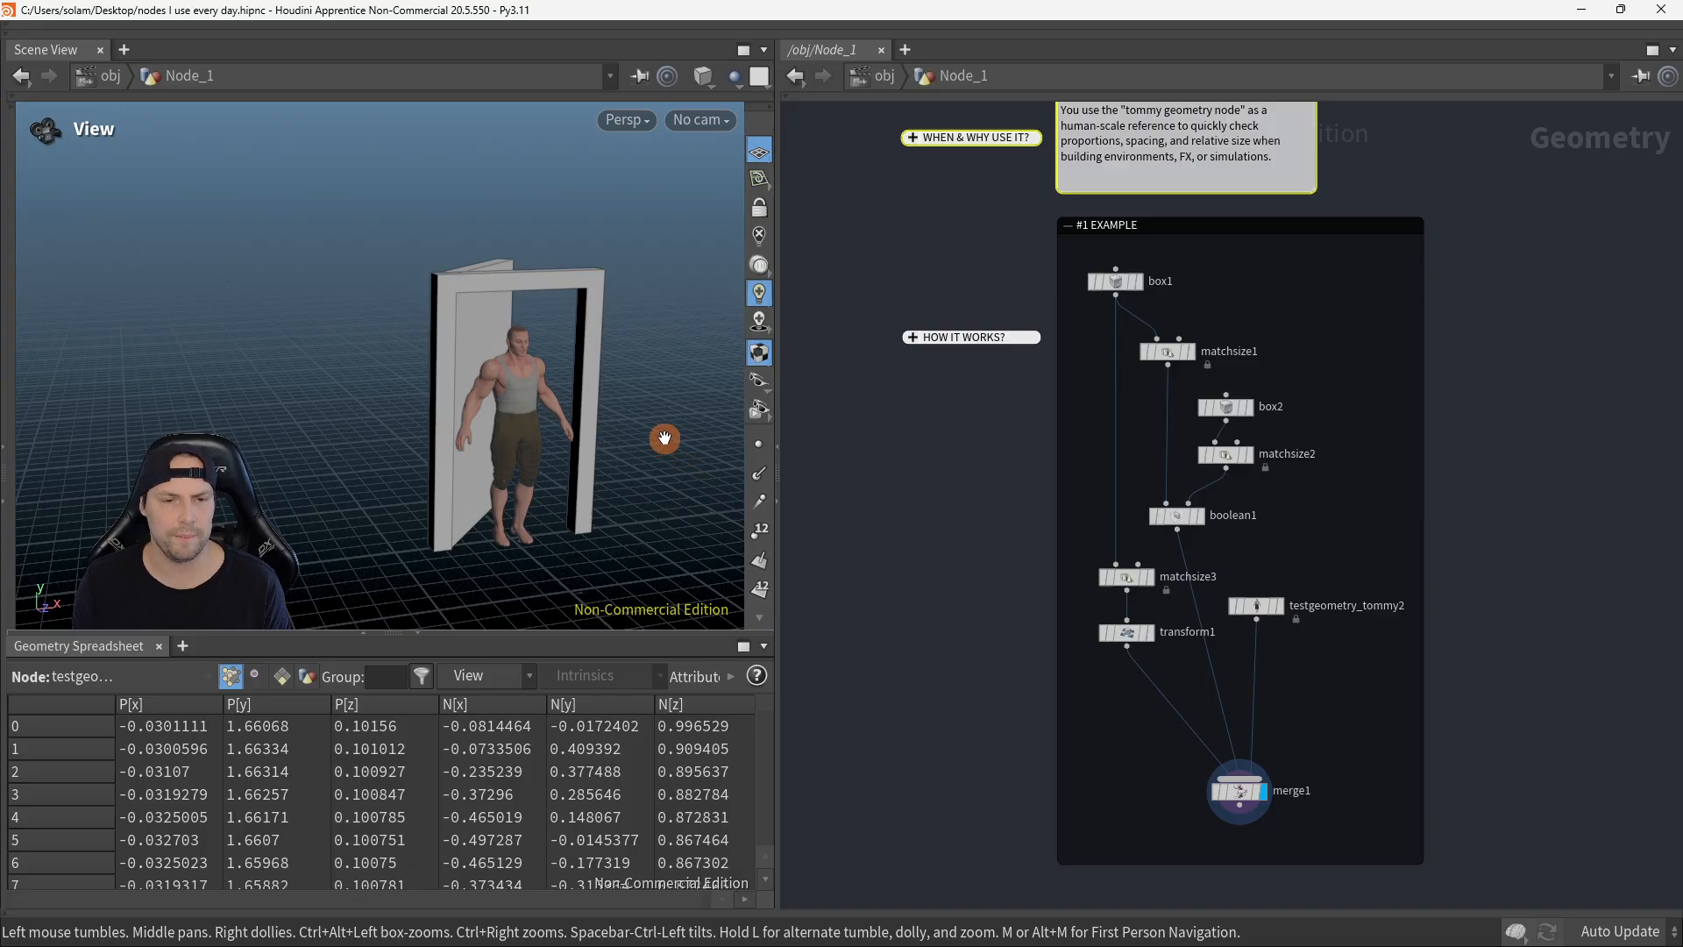
mouse_move(631, 474)
left_mouse_down()
mouse_move(601, 350)
mouse_move(564, 424)
mouse_move(661, 477)
mouse_move(552, 482)
mouse_move(589, 464)
mouse_move(623, 477)
left_mouse_up()
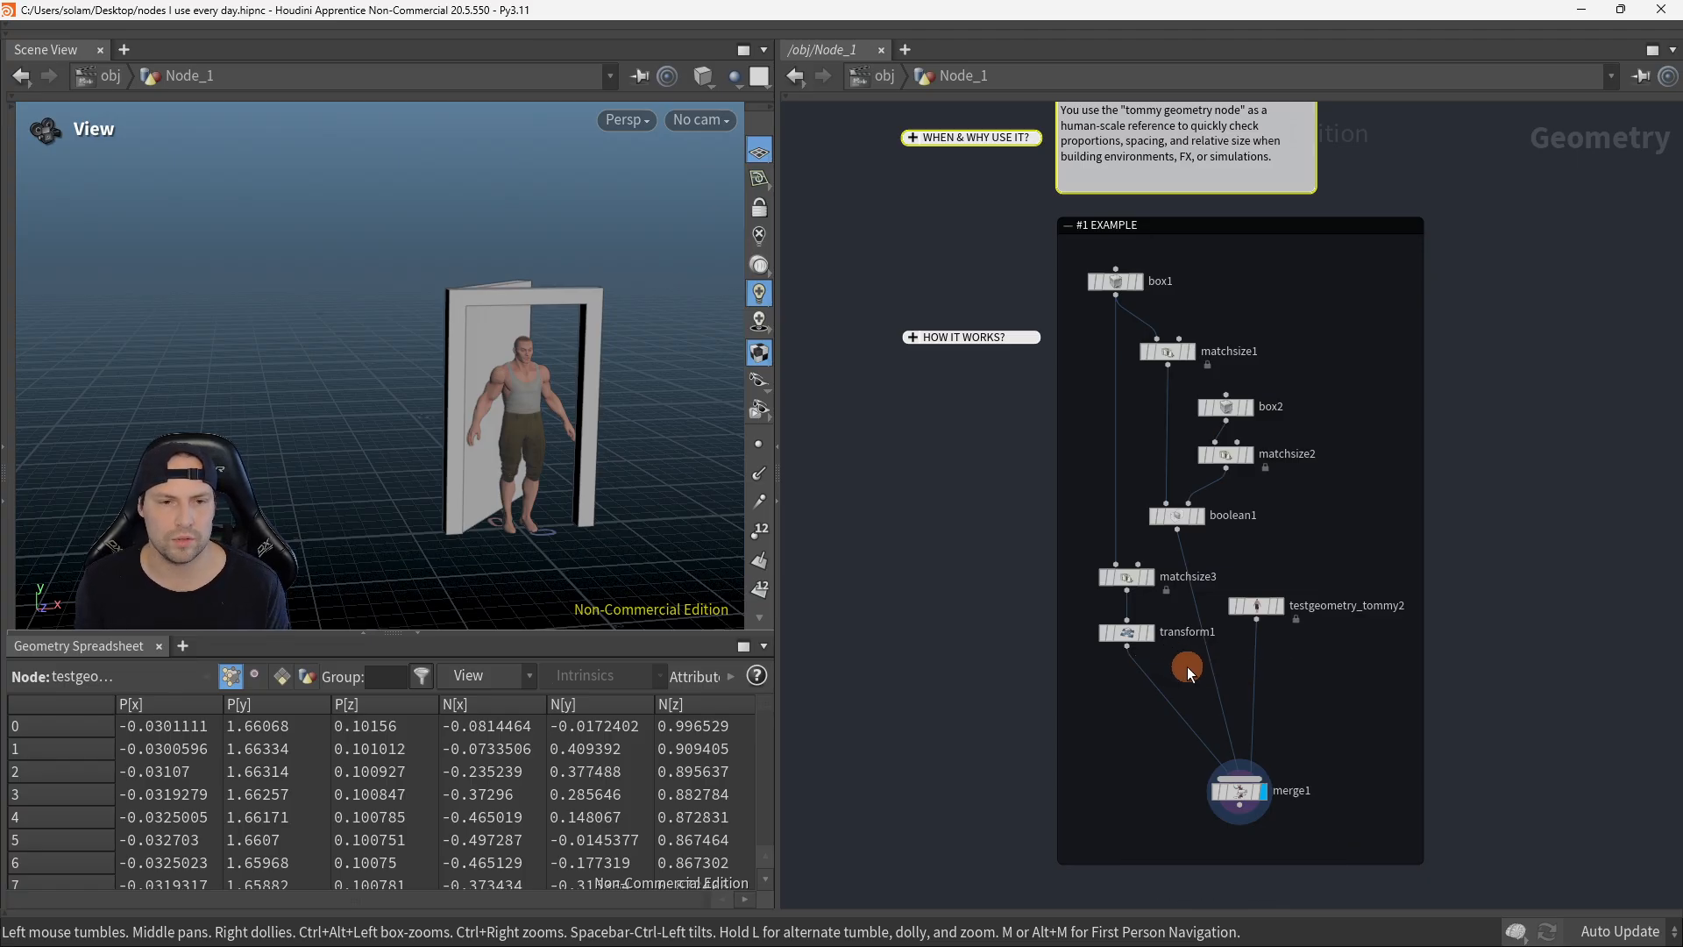
left_click_drag(574, 291, 507, 390)
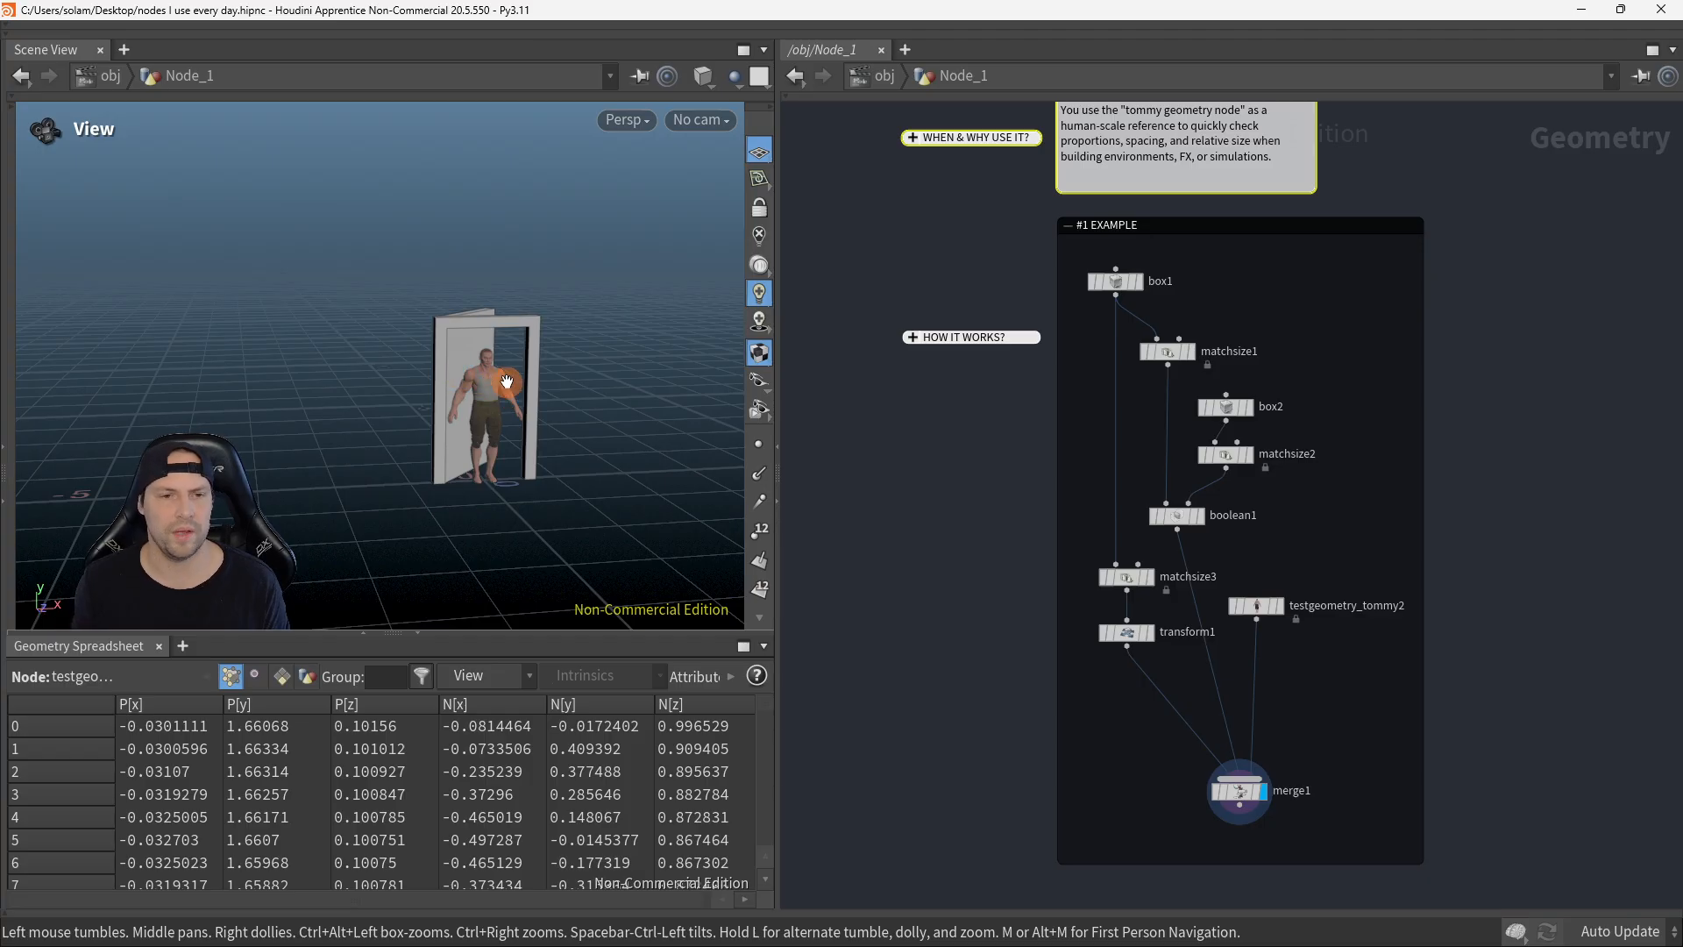
scroll(1393, 491, "down", 2)
mouse_move(1384, 475)
middle_mouse_down()
mouse_move(1402, 549)
mouse_move(1379, 654)
middle_mouse_up()
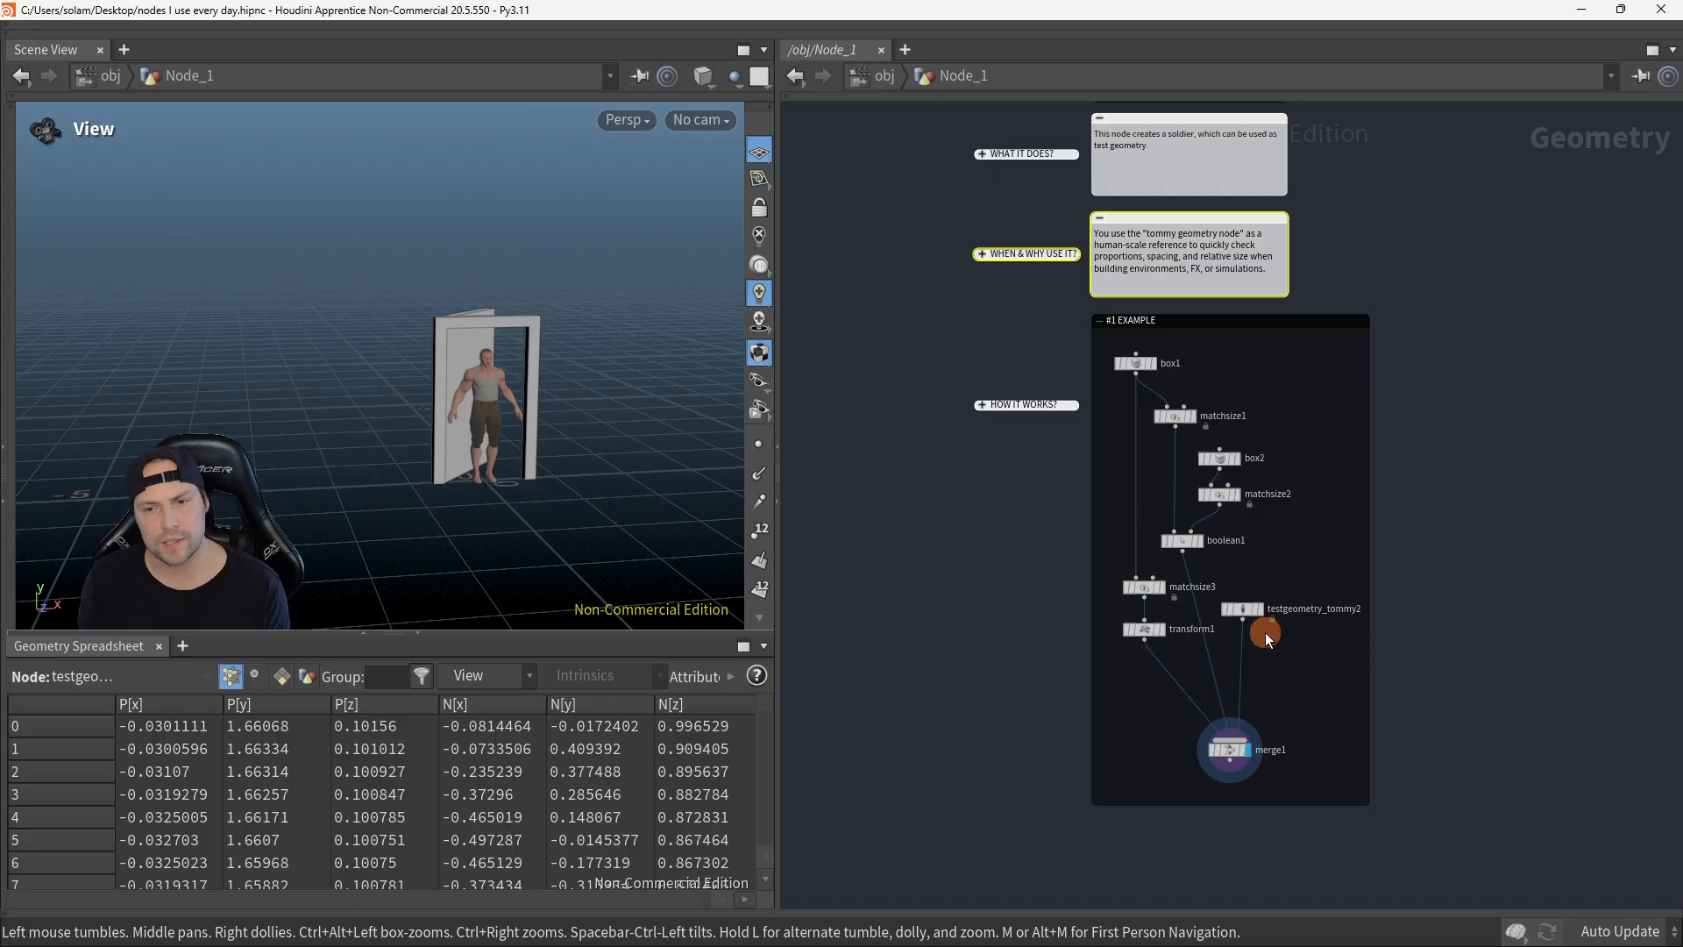
right_click_drag(538, 472, 646, 407)
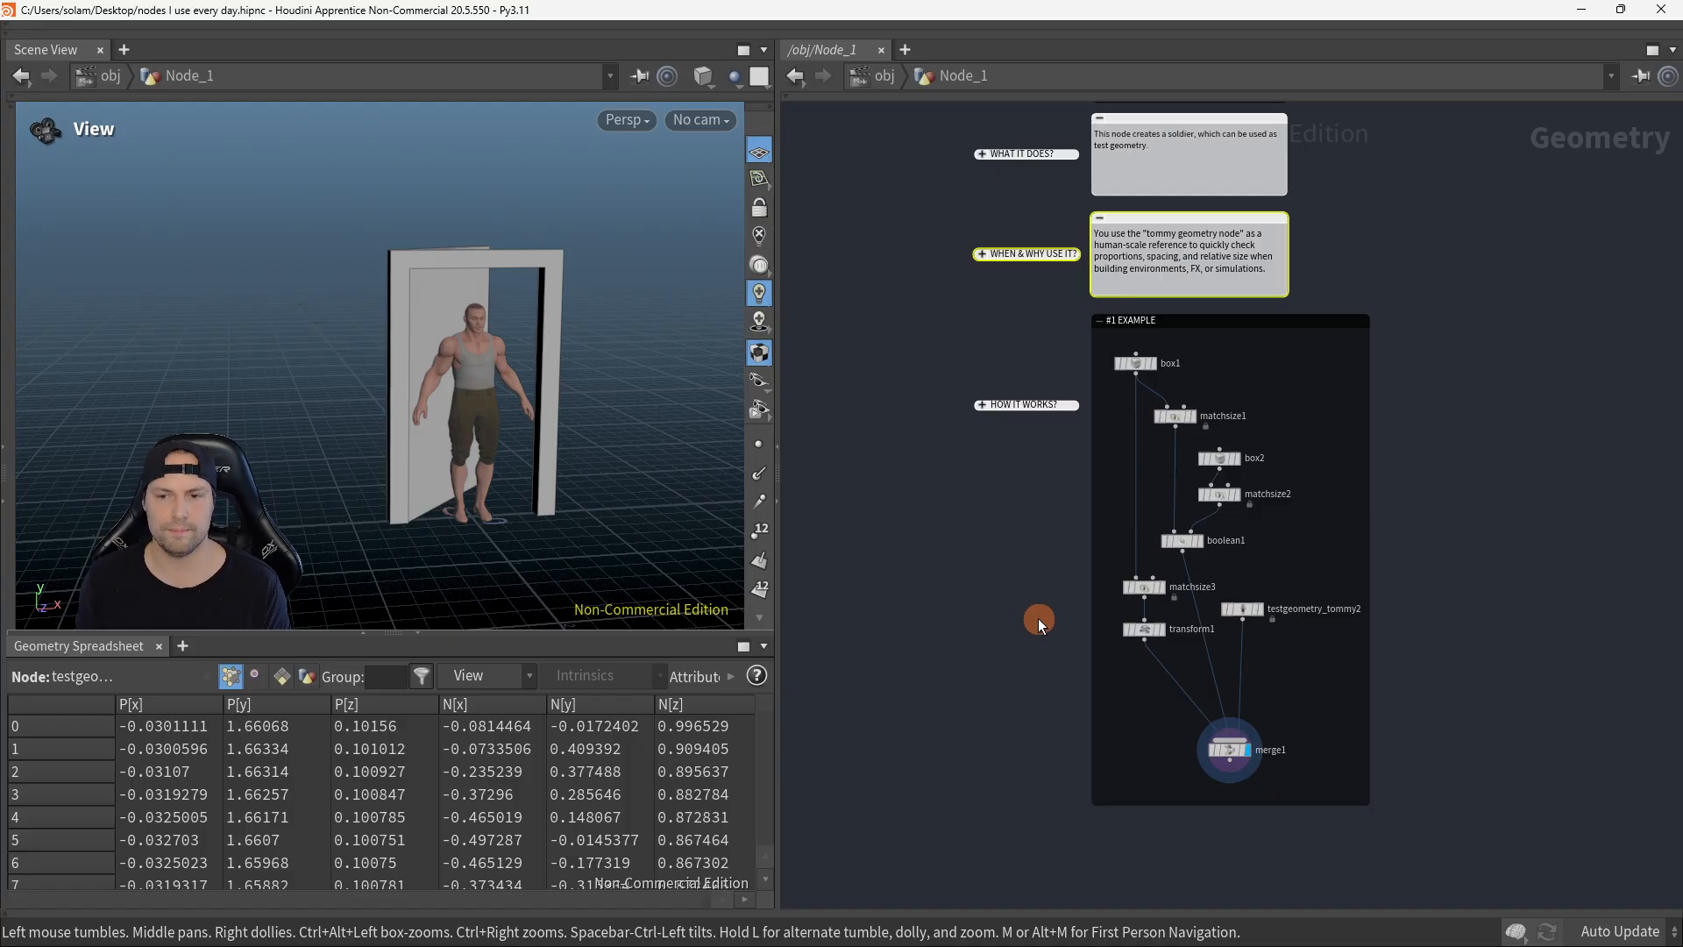
Step: Display testgeometry_tommy1 on its own and show its parameters
scroll(1218, 372, "up", 4)
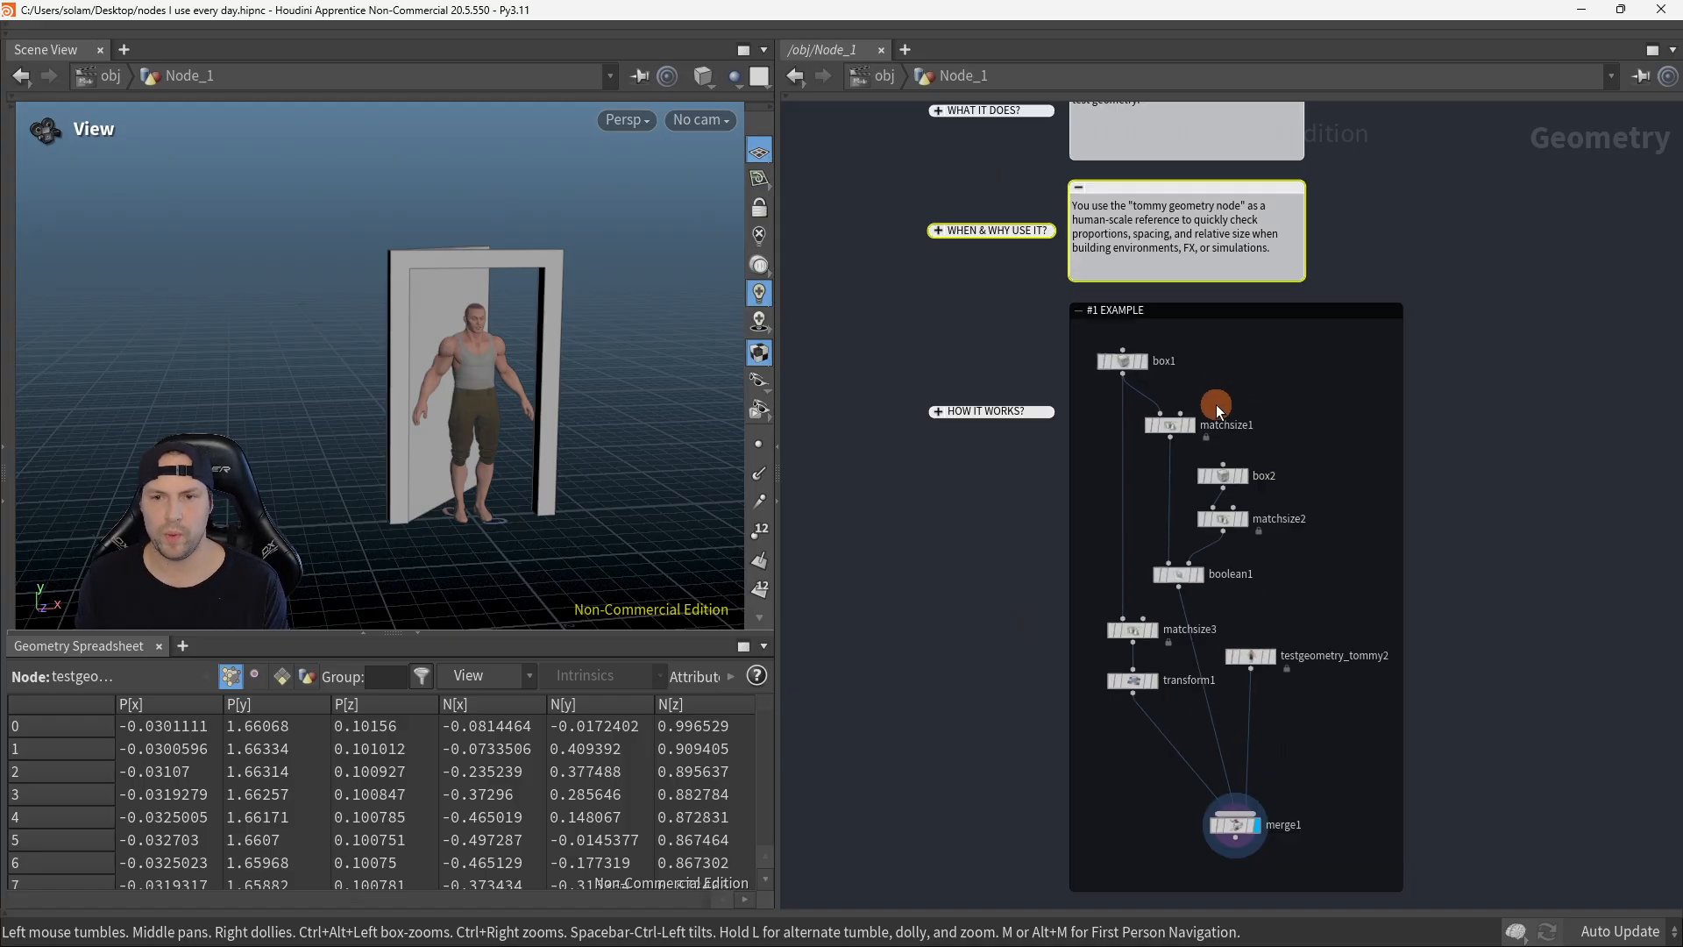
scroll(1200, 542, "down", 2)
middle_click_drag(1220, 375, 1254, 722)
left_click_drag(1168, 410, 1259, 399)
key("r")
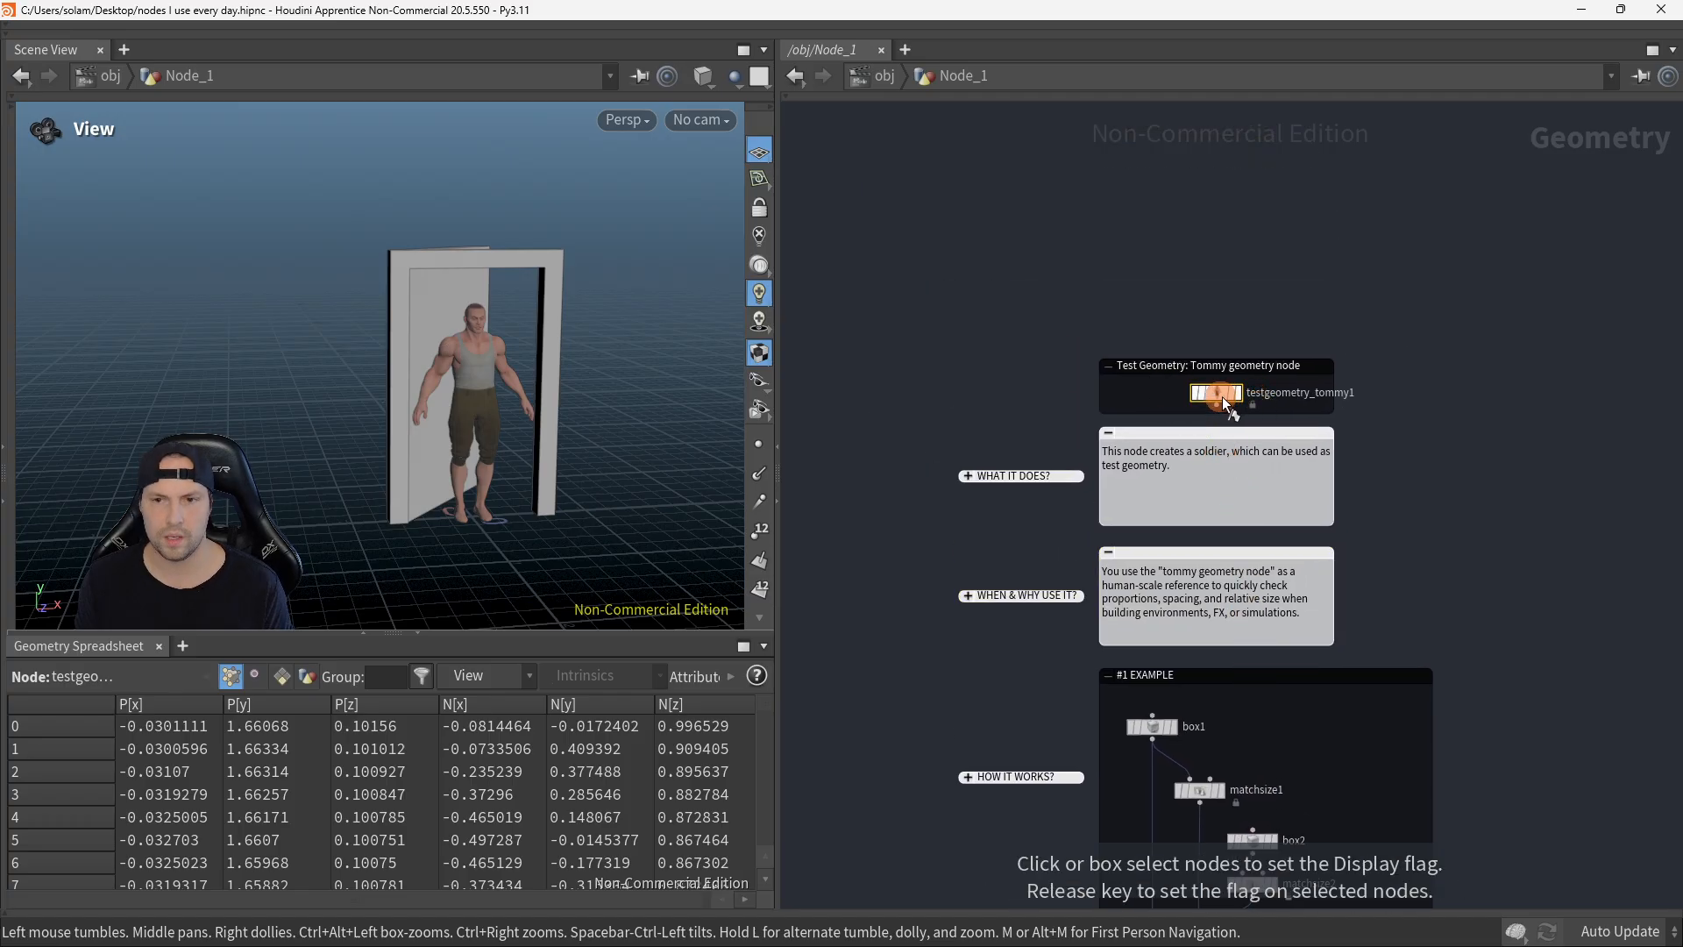
left_click(1223, 398)
key("p")
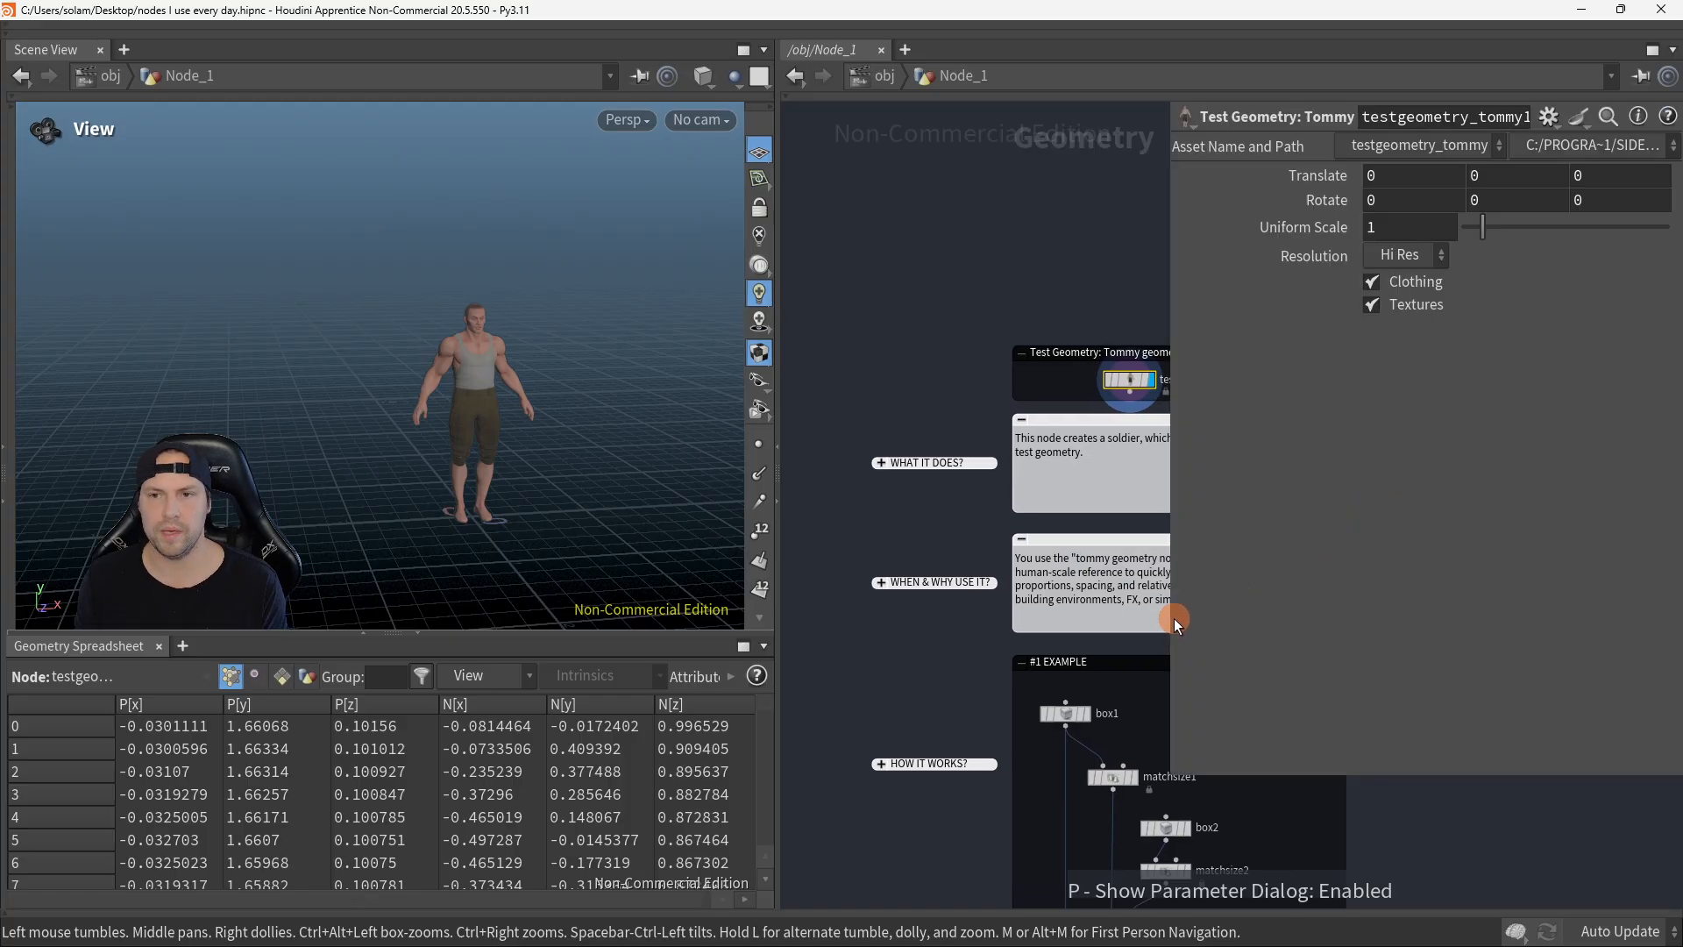
Step: Shrink the parameter overlay to uncover the example network and get a closer view of the soldier
middle_click_drag(1118, 603, 986, 549)
scroll(985, 549, "down", 2)
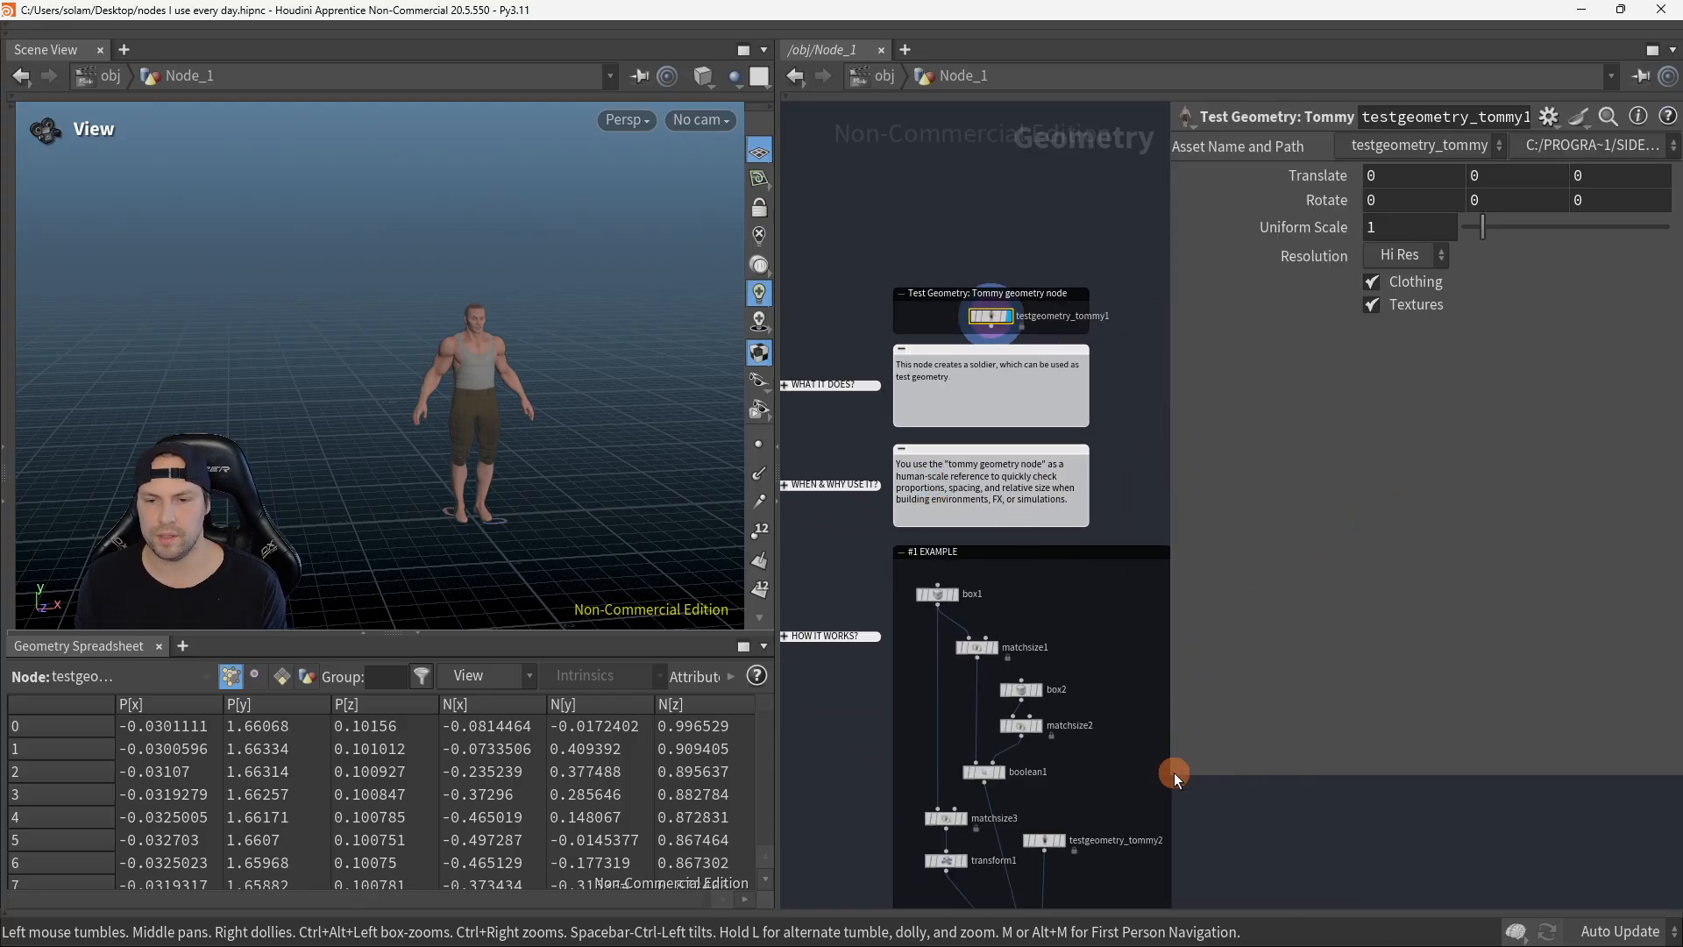
left_click_drag(1169, 782, 1199, 714)
right_click_drag(577, 451, 697, 406)
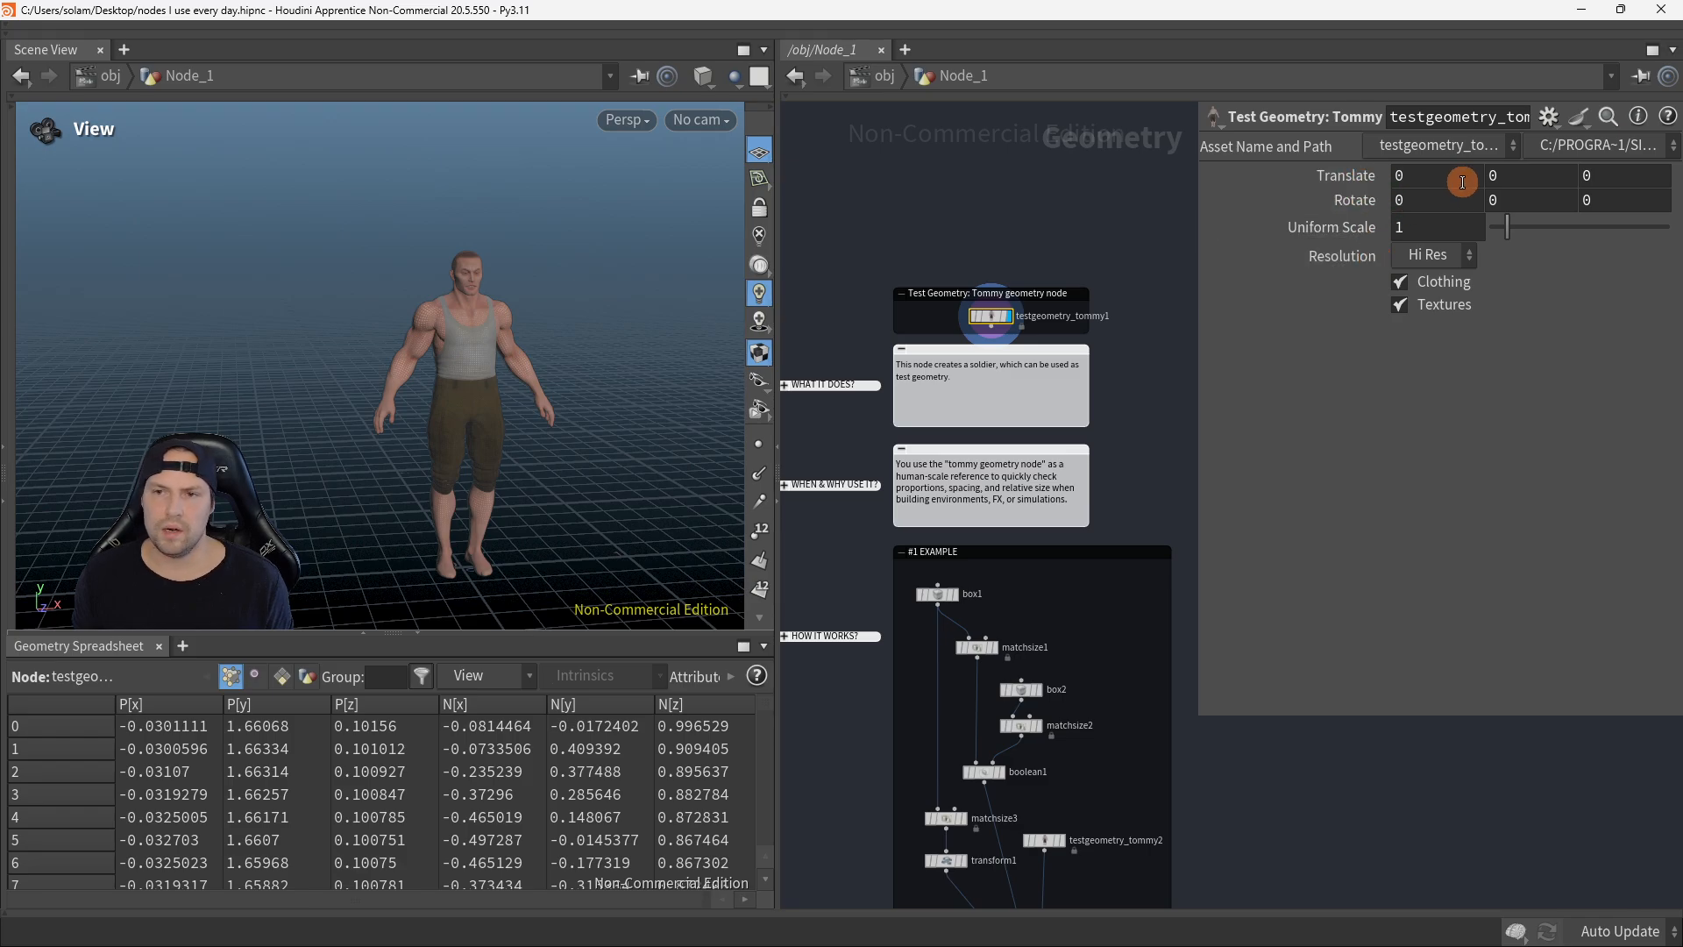
Step: Try changing a Translate value of testgeometry_tommy1 and undo the change
left_click_drag(608, 429, 574, 431)
middle_click_drag(1365, 184, 1373, 148)
key("ctrl+z")
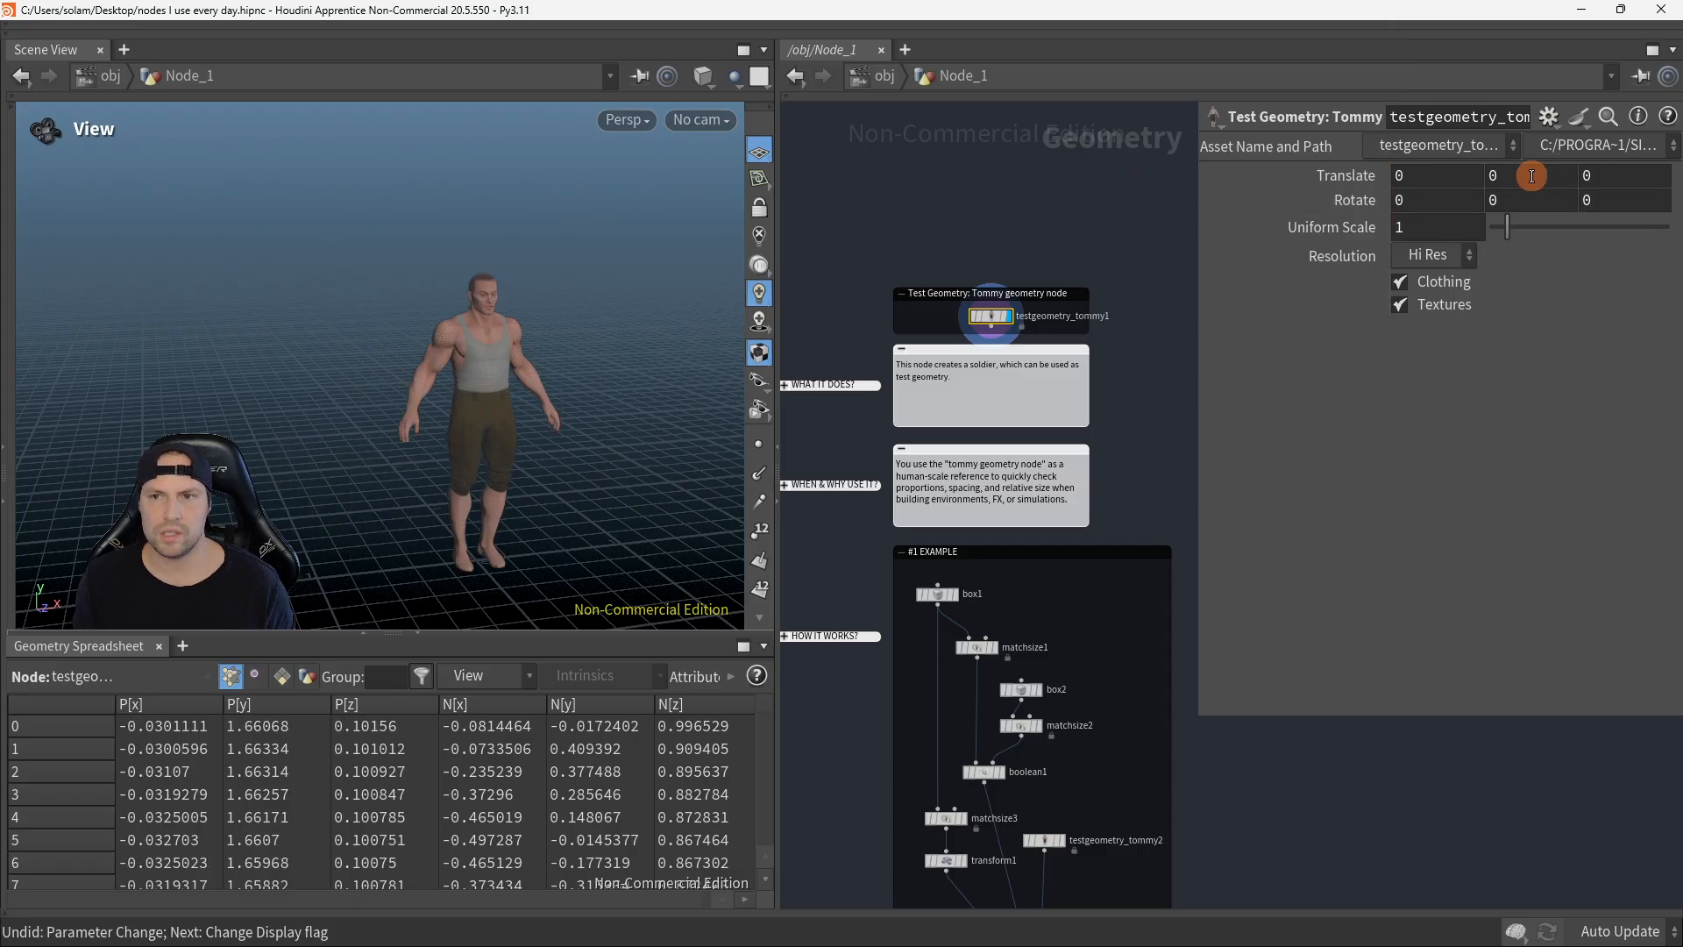
Step: Try moving the soldier with a Translate Z of -2.5 on testgeometry_tommy1 and set the value back to 0
left_click(1396, 176)
left_click_drag(443, 398, 31, 598)
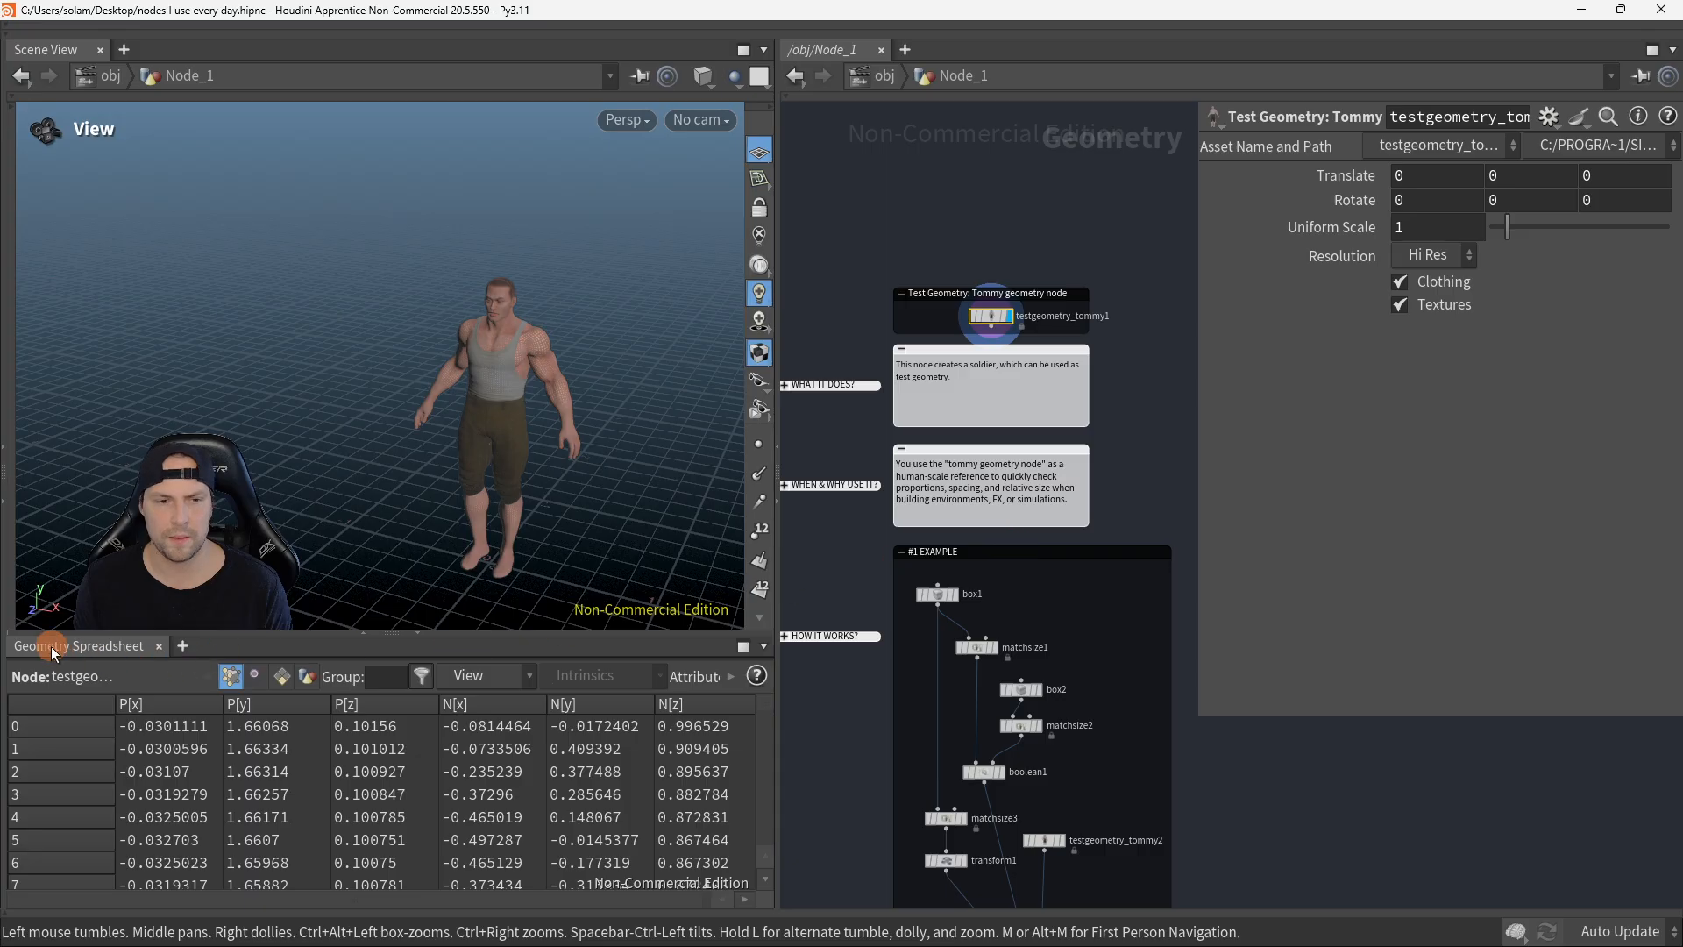
left_click(1411, 178)
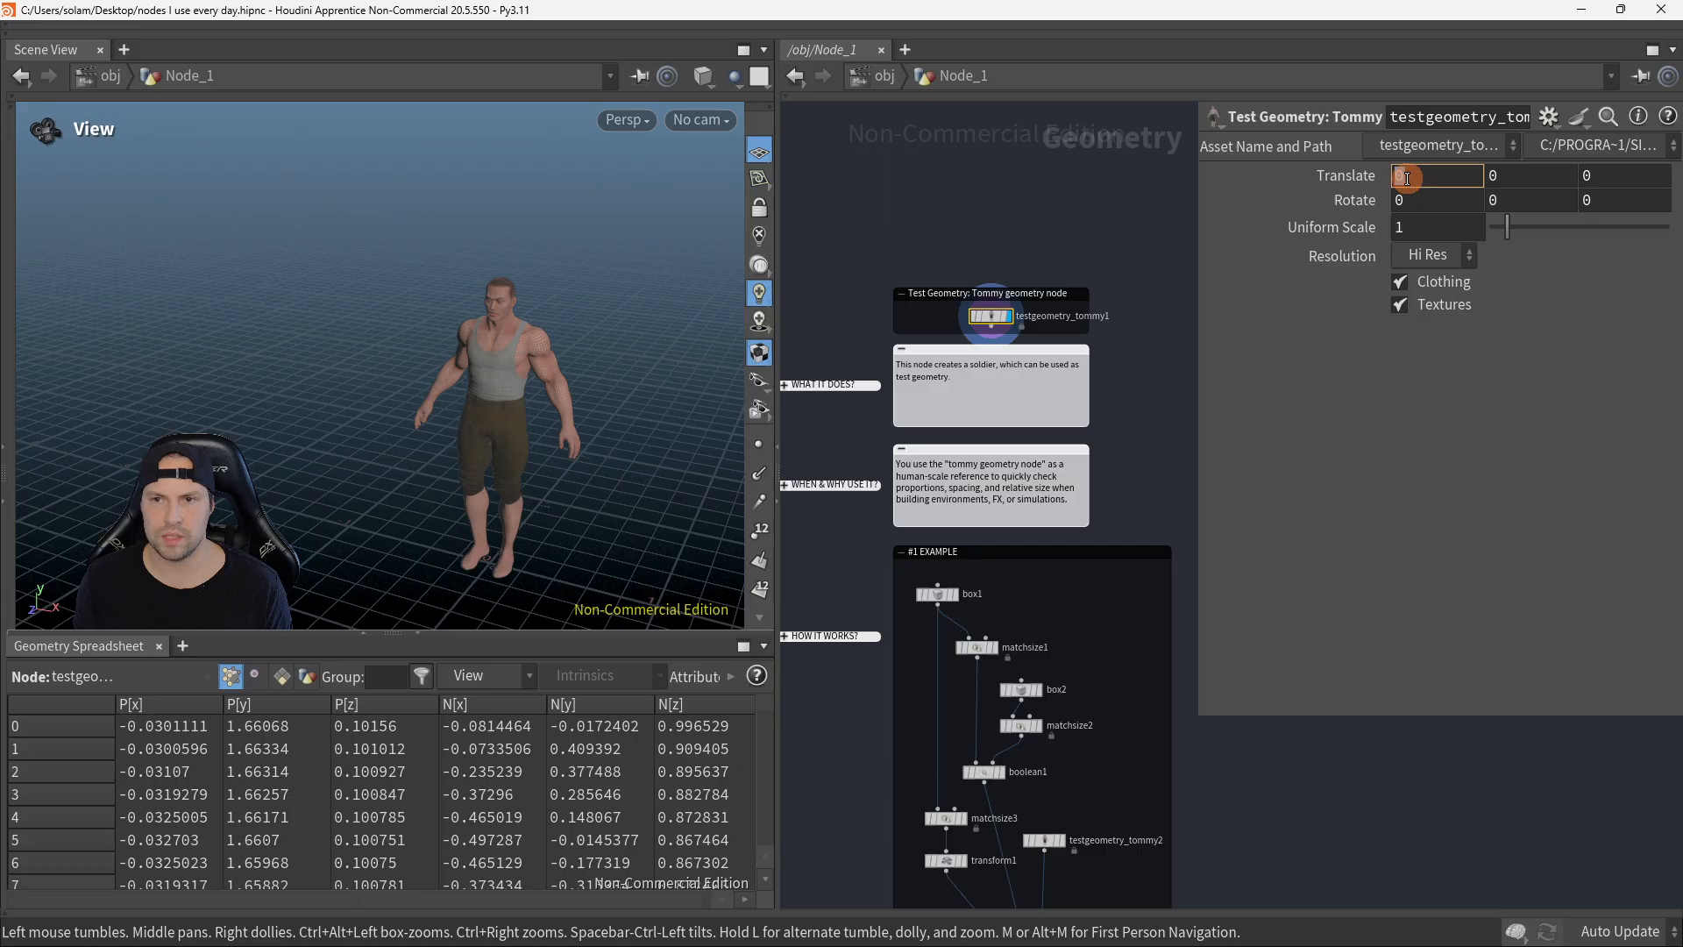
left_click_drag(400, 489, 485, 503)
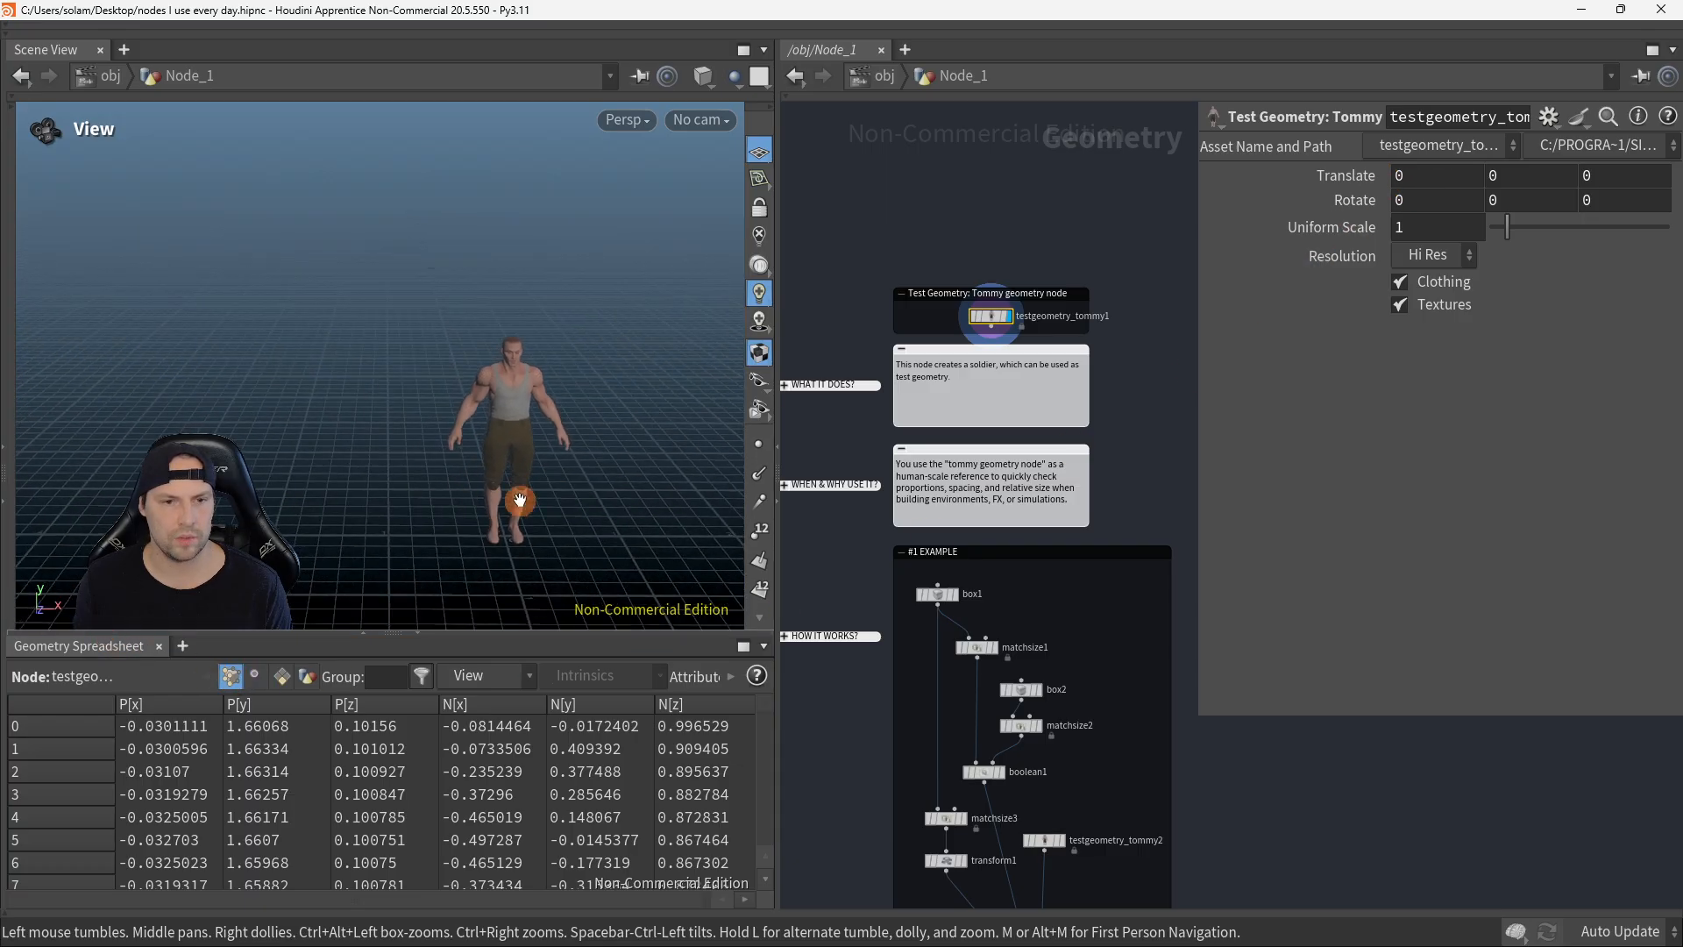
middle_click_drag(485, 503, 376, 436)
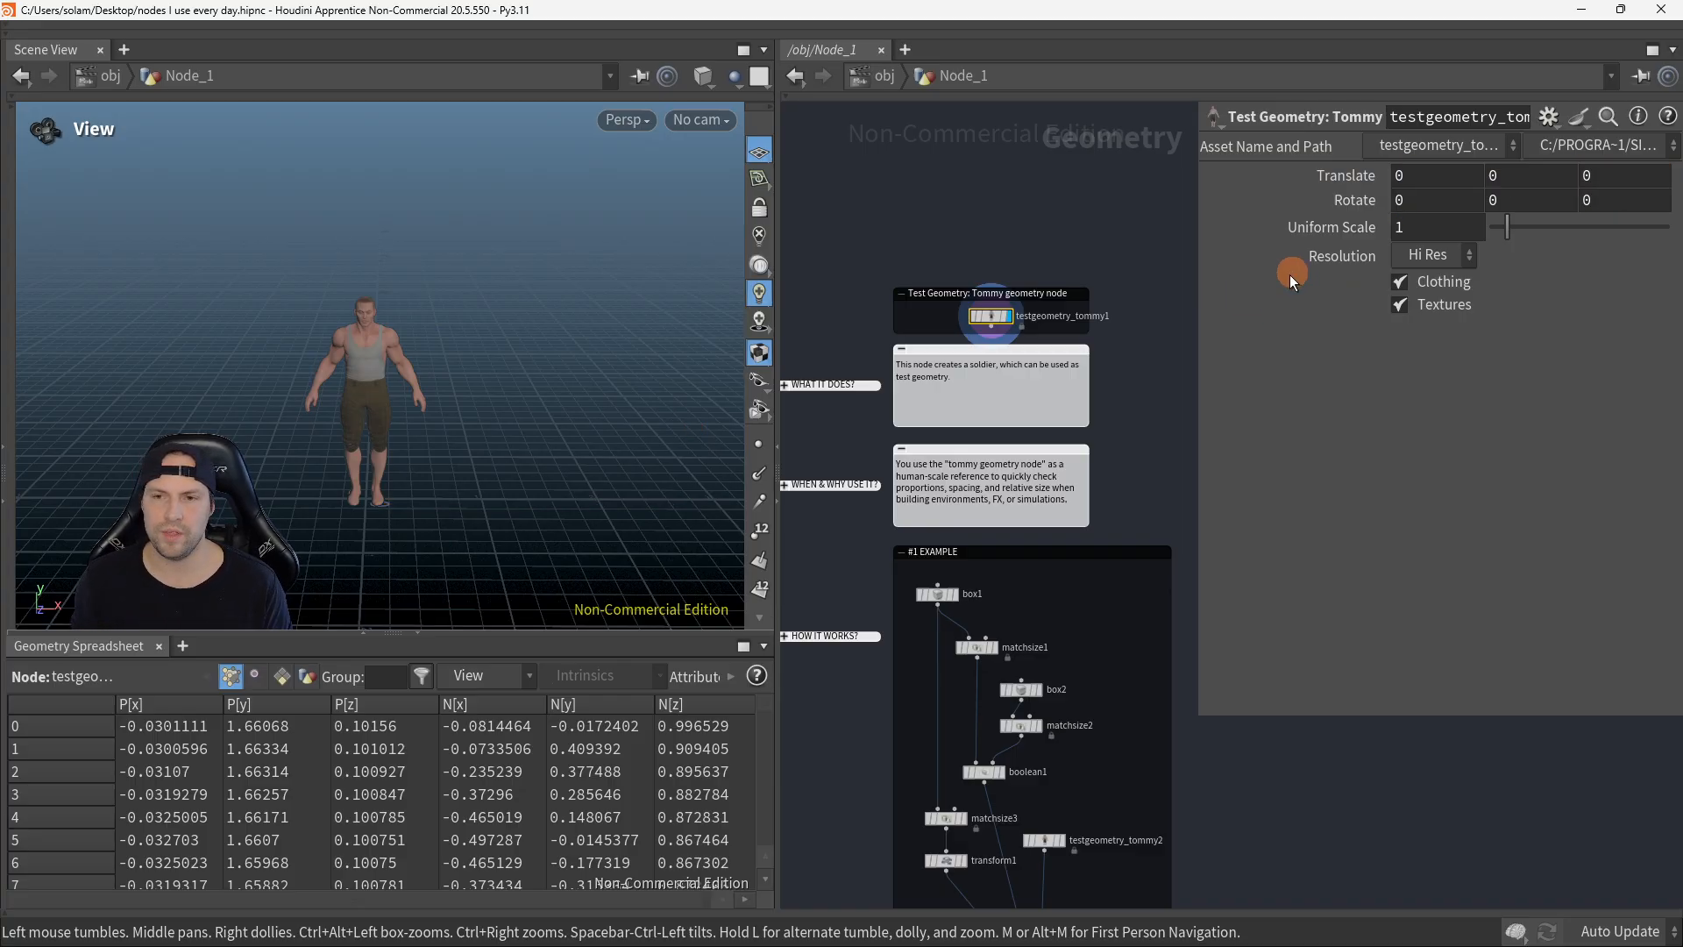
mouse_move(602, 383)
left_mouse_down()
mouse_move(487, 402)
mouse_move(593, 398)
left_mouse_up()
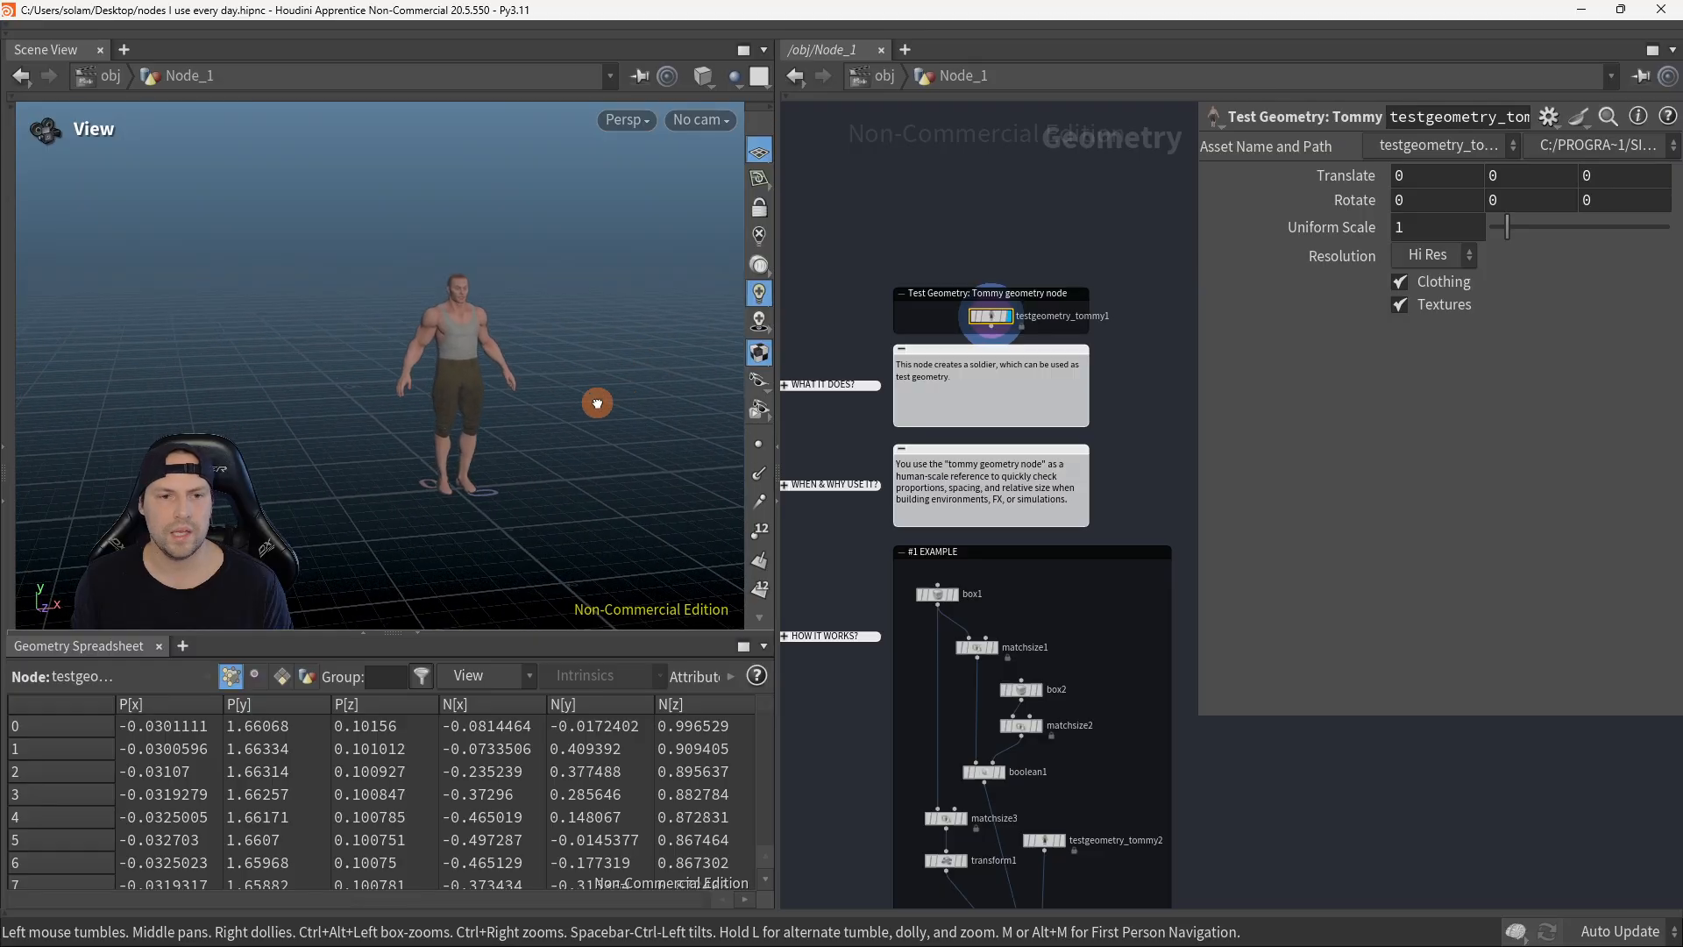
middle_click_drag(1454, 176, 1222, 277)
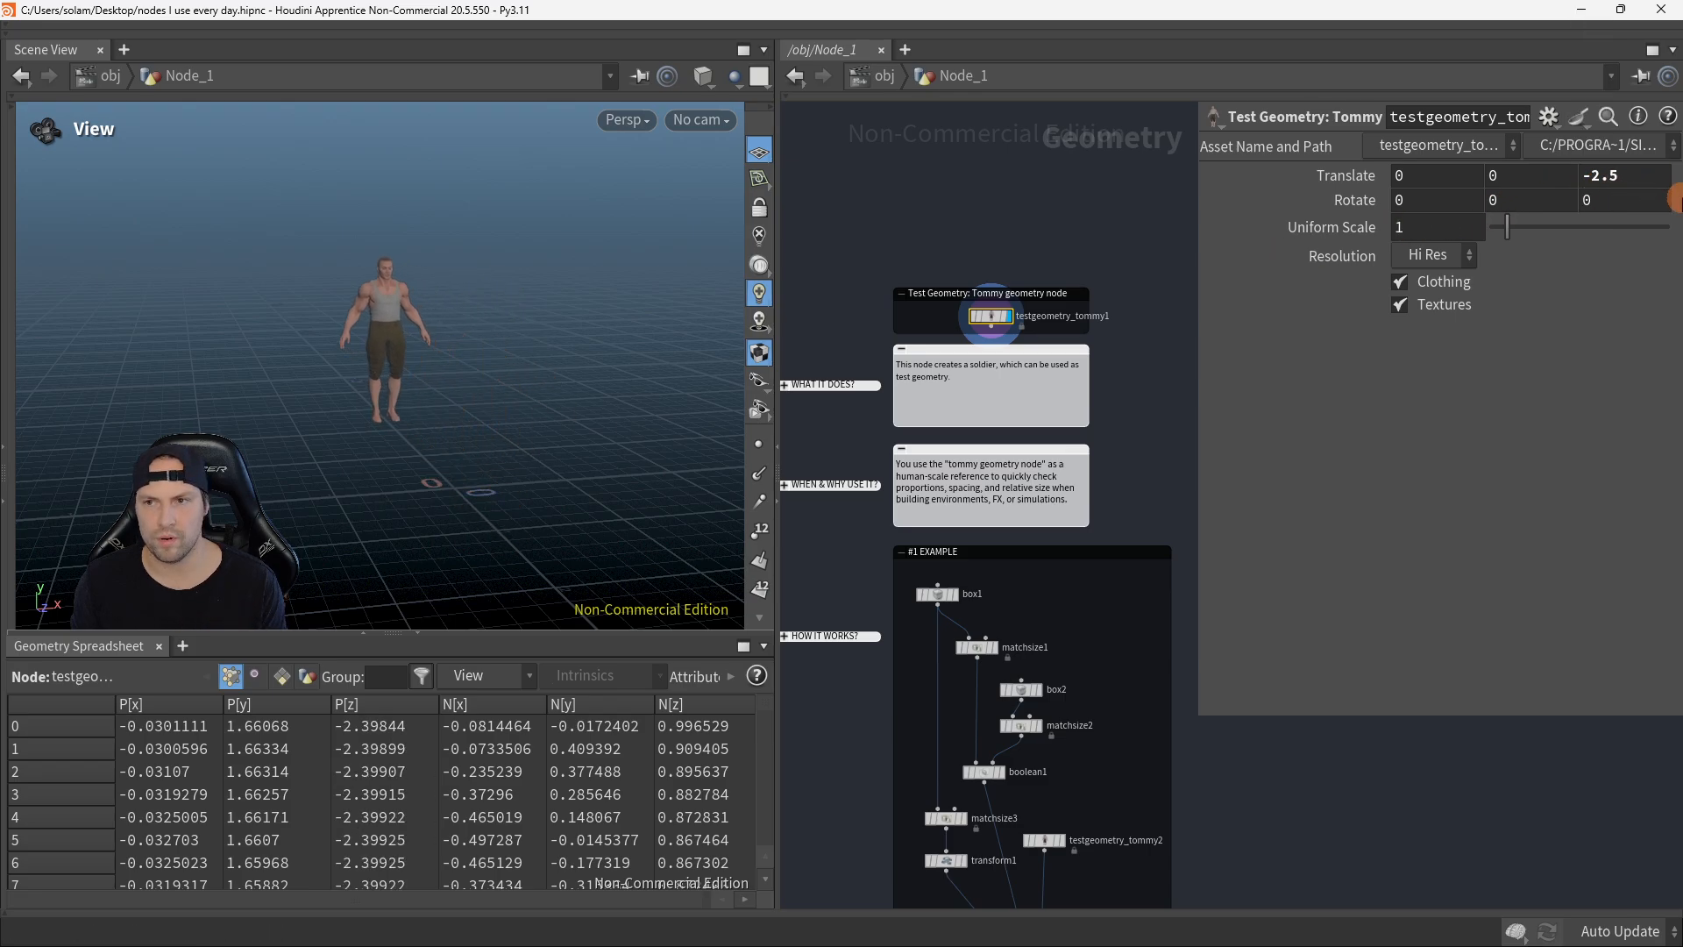
left_click(1615, 180)
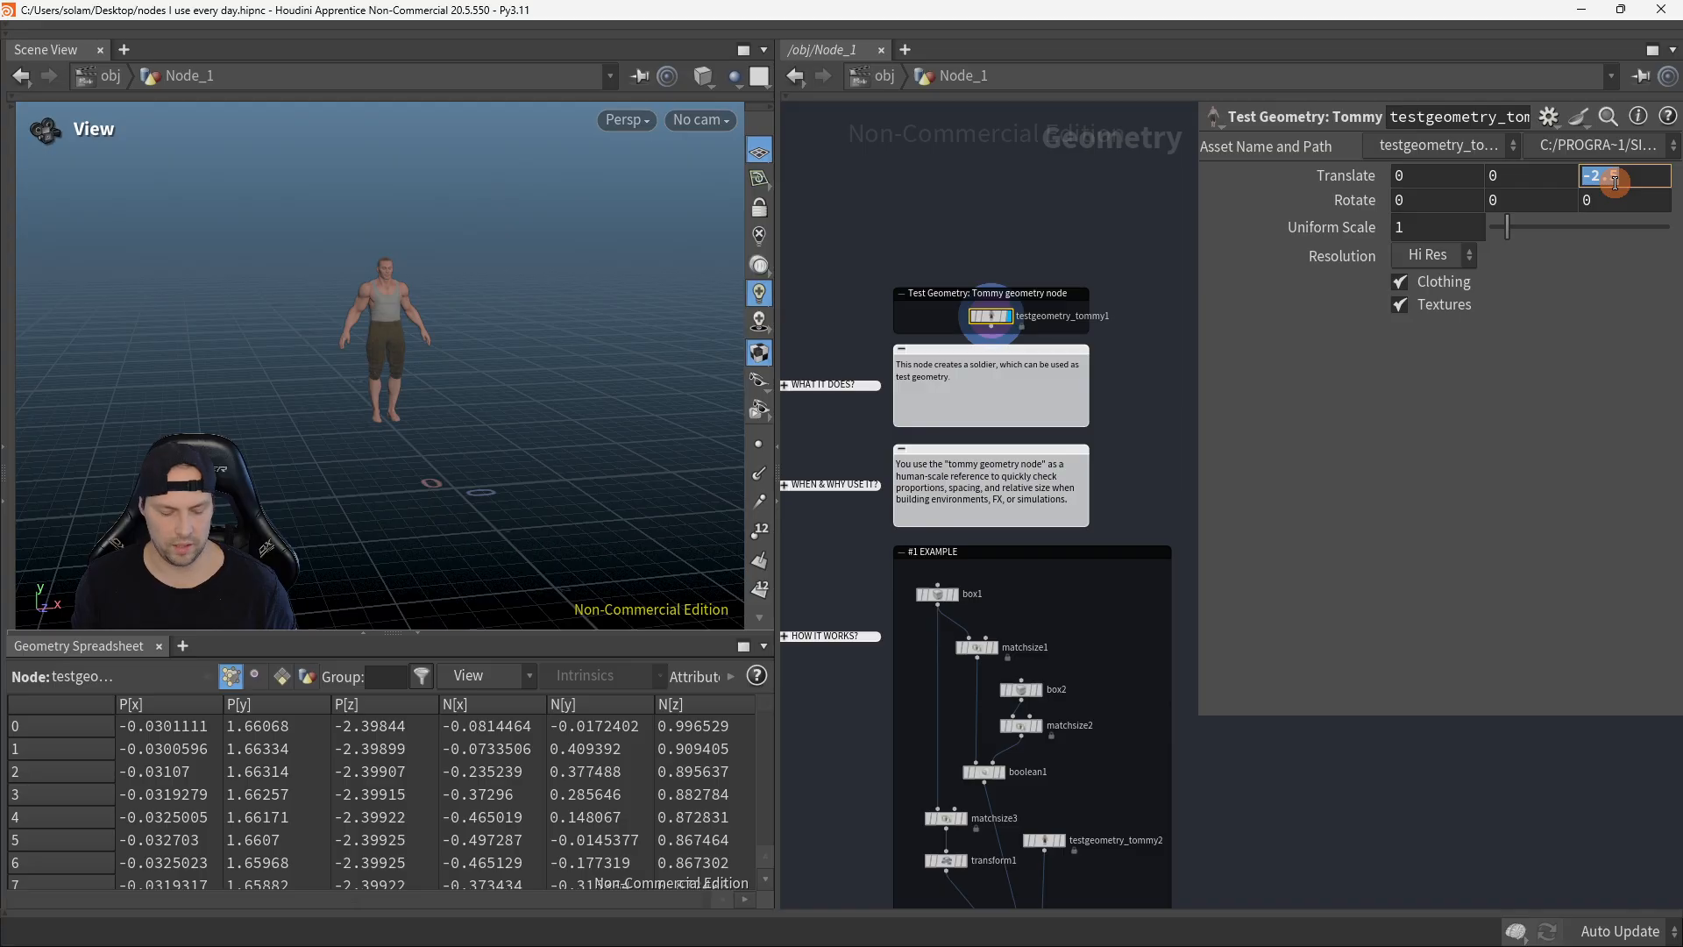
type("0")
key("Return")
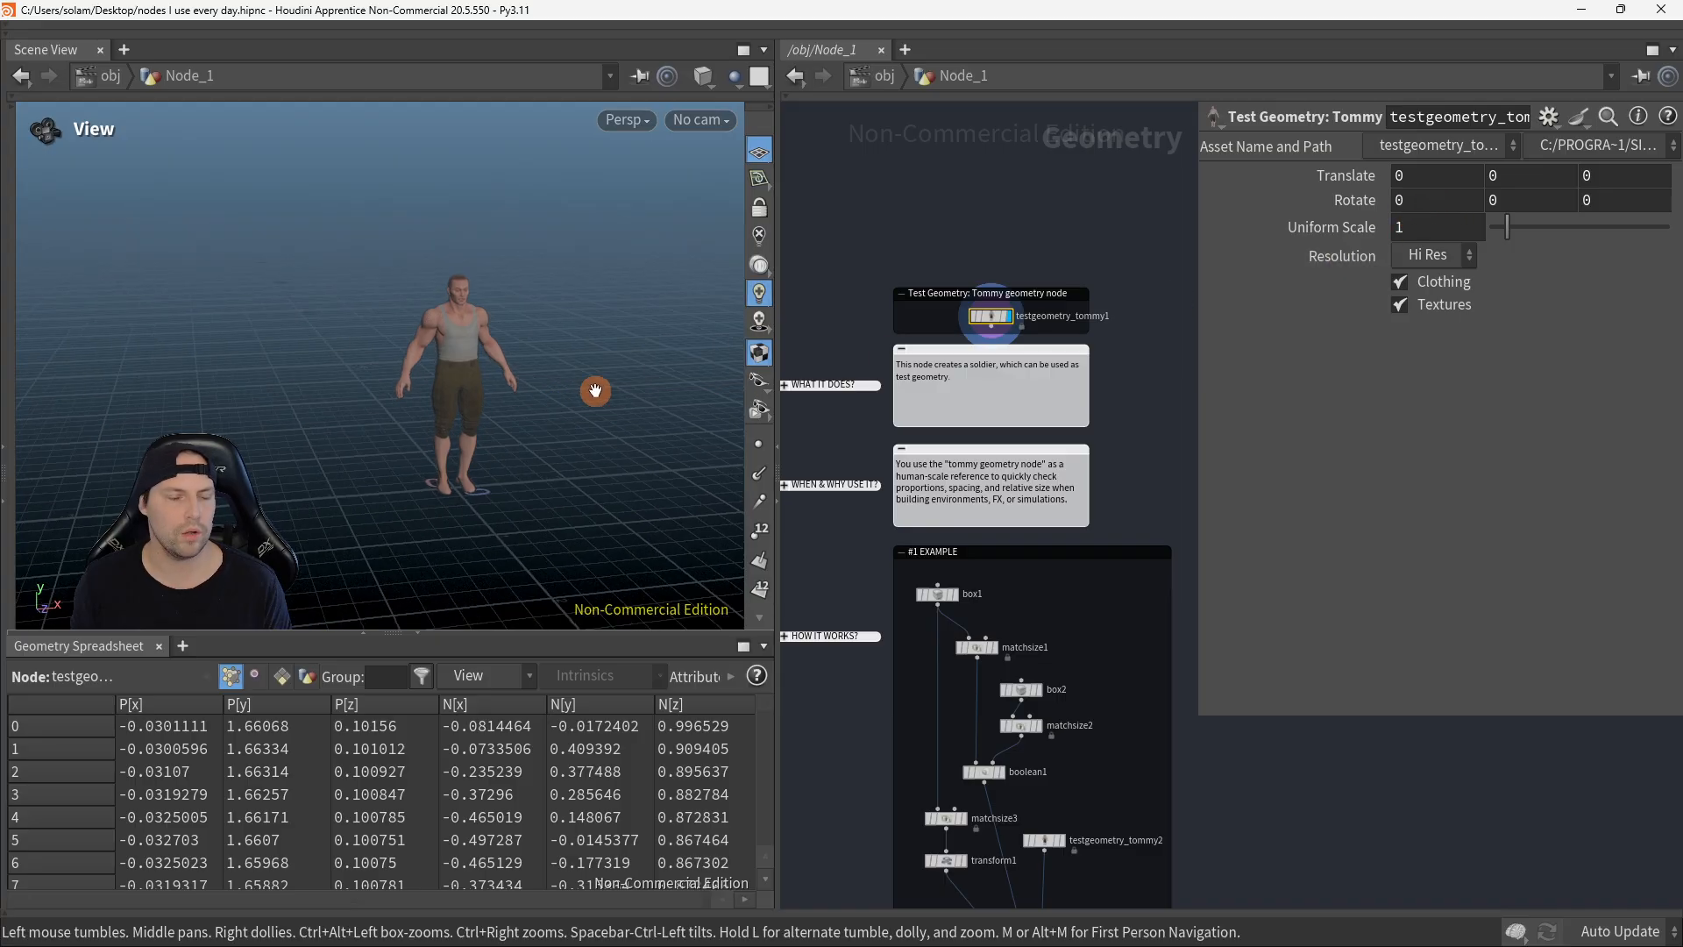
Step: Try a Rotate X of 45 on testgeometry_tommy1, view the tilted soldier and restore the rotation default
mouse_move(1427, 201)
middle_mouse_down()
mouse_move(1613, 201)
mouse_move(1407, 201)
middle_mouse_up()
double_click(1422, 204)
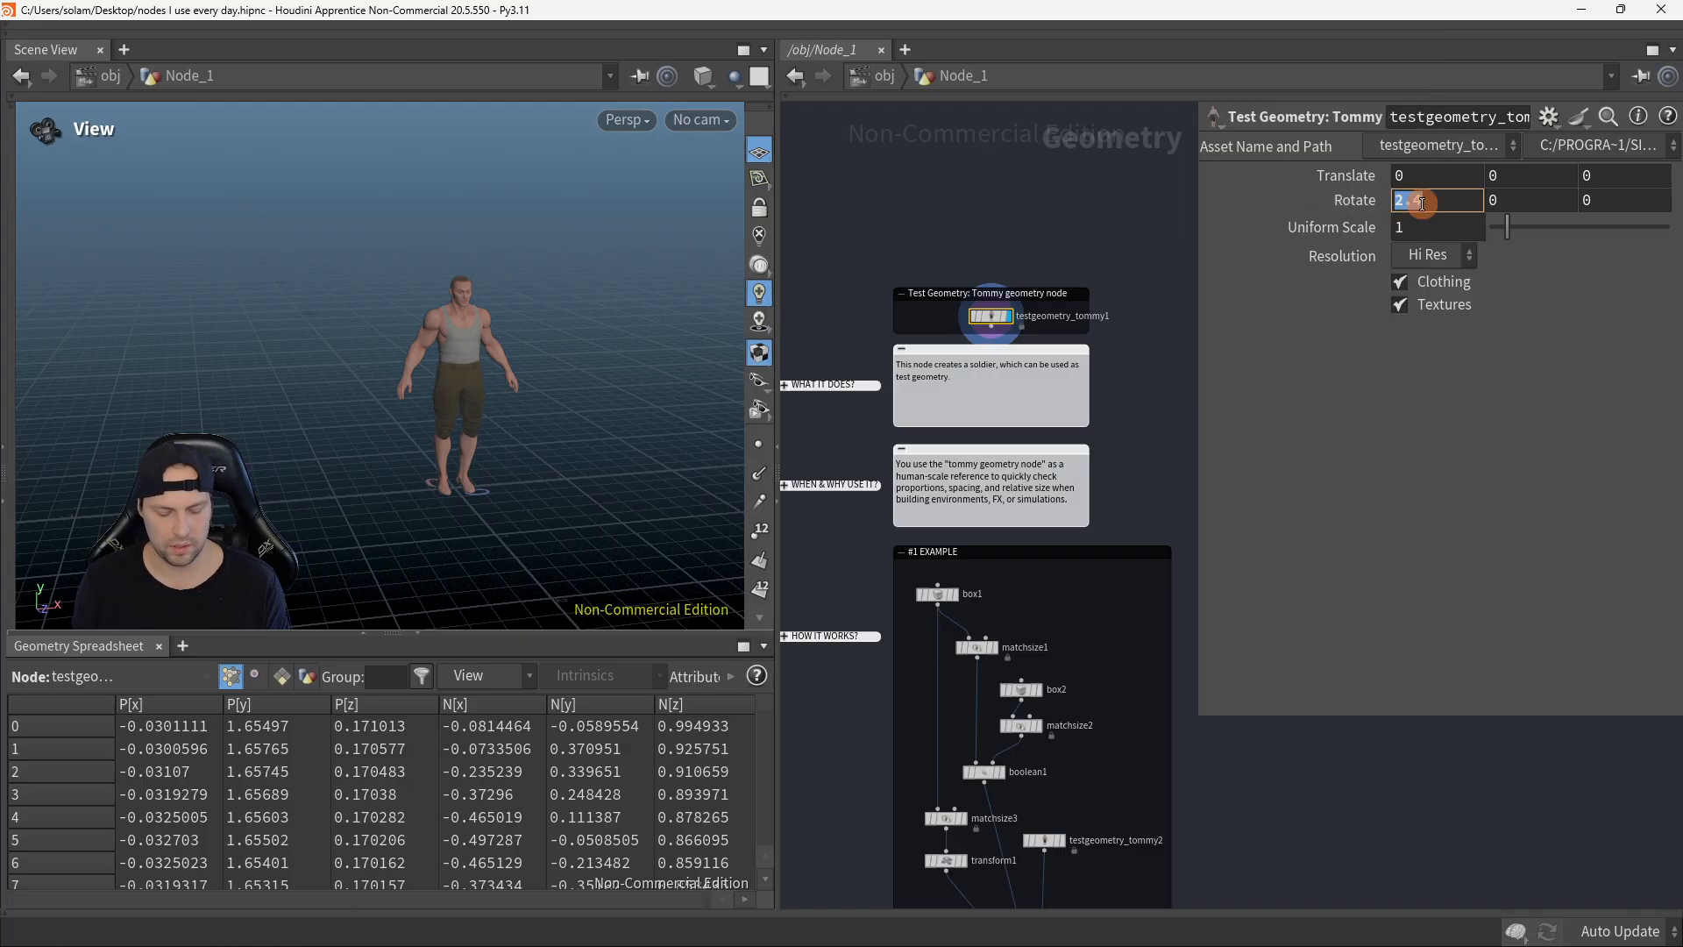
type("45")
key("Return")
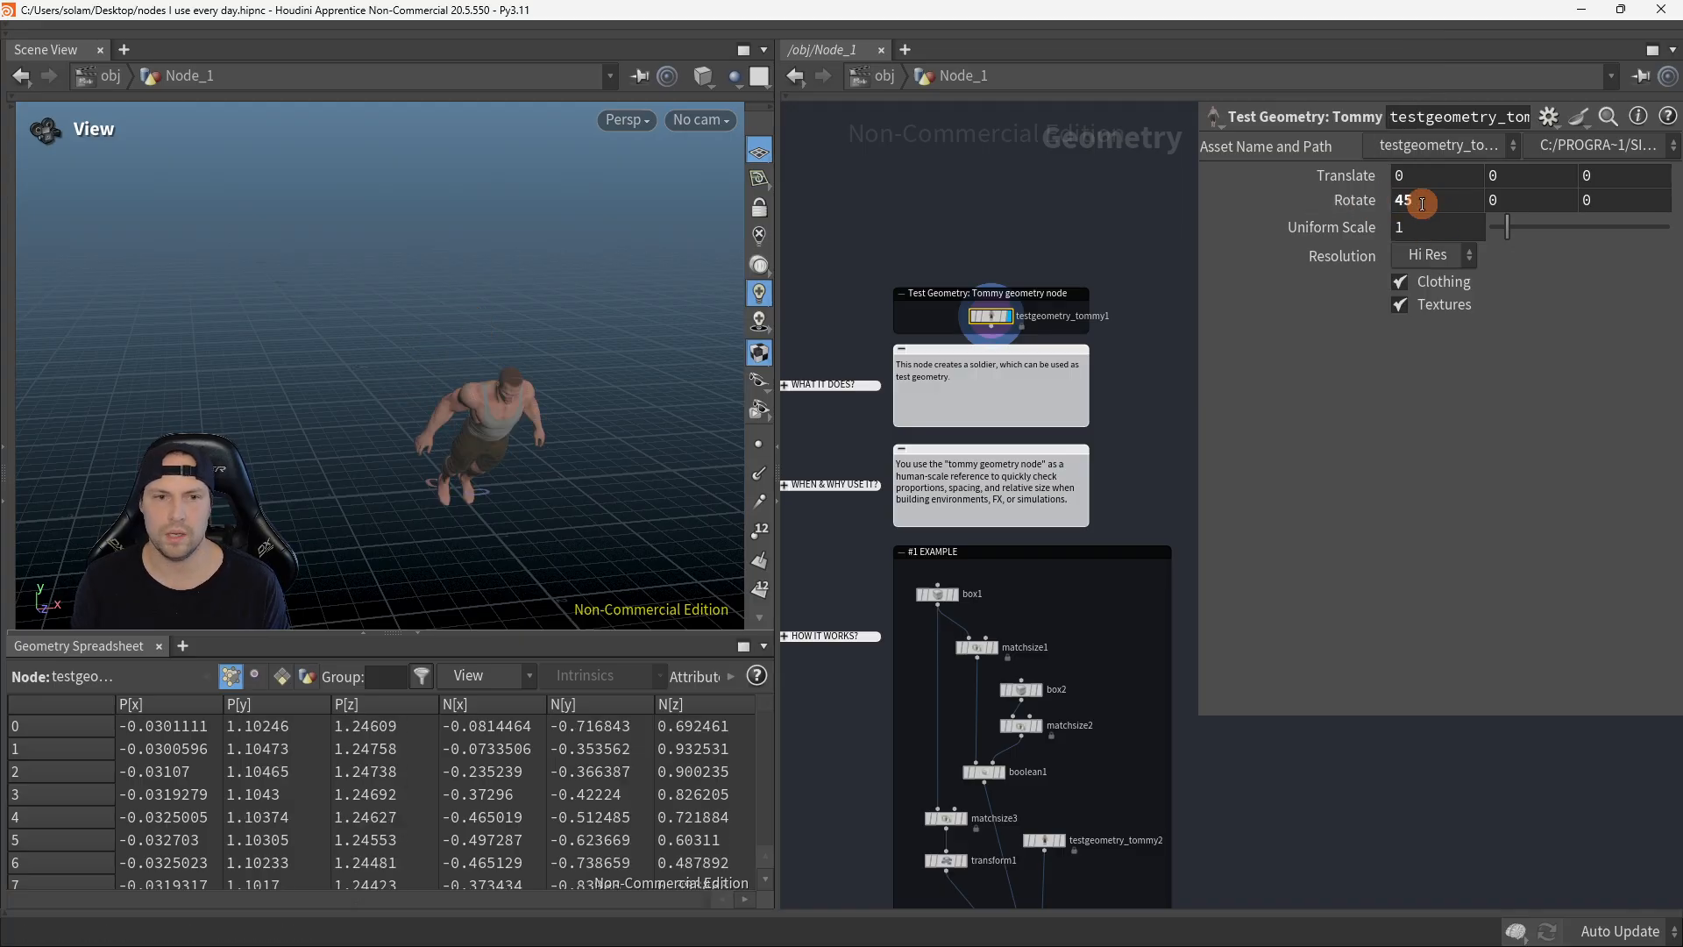
left_click_drag(584, 448, 550, 429)
left_click_drag(1453, 206, 1363, 206)
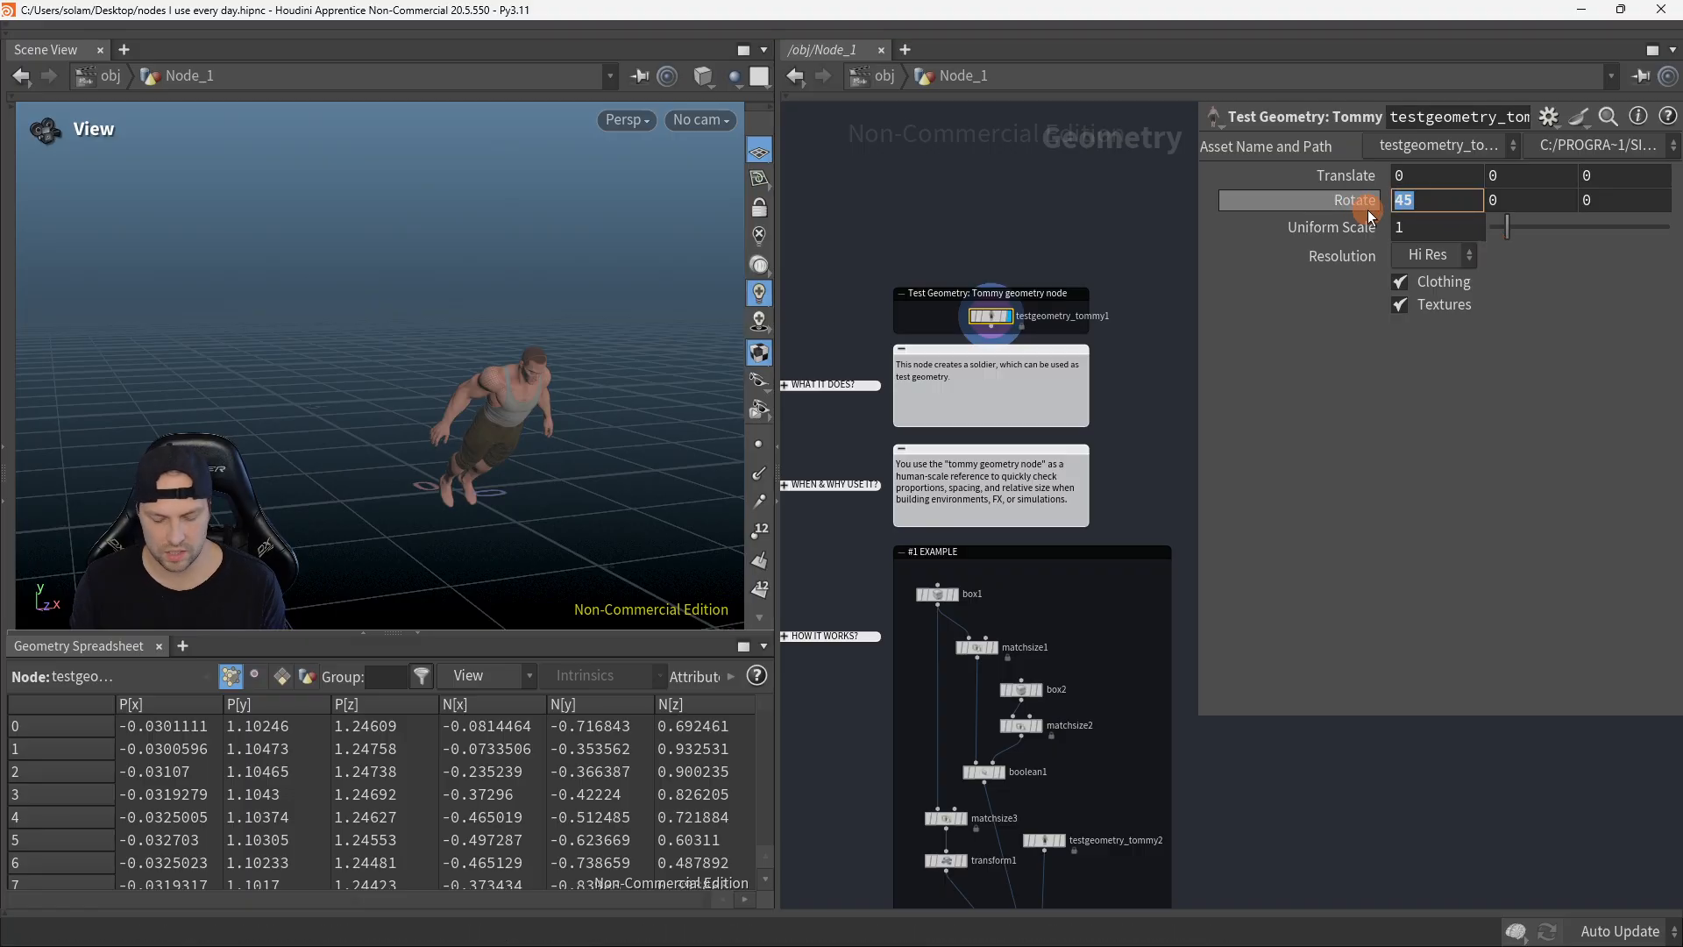
left_click(1450, 352)
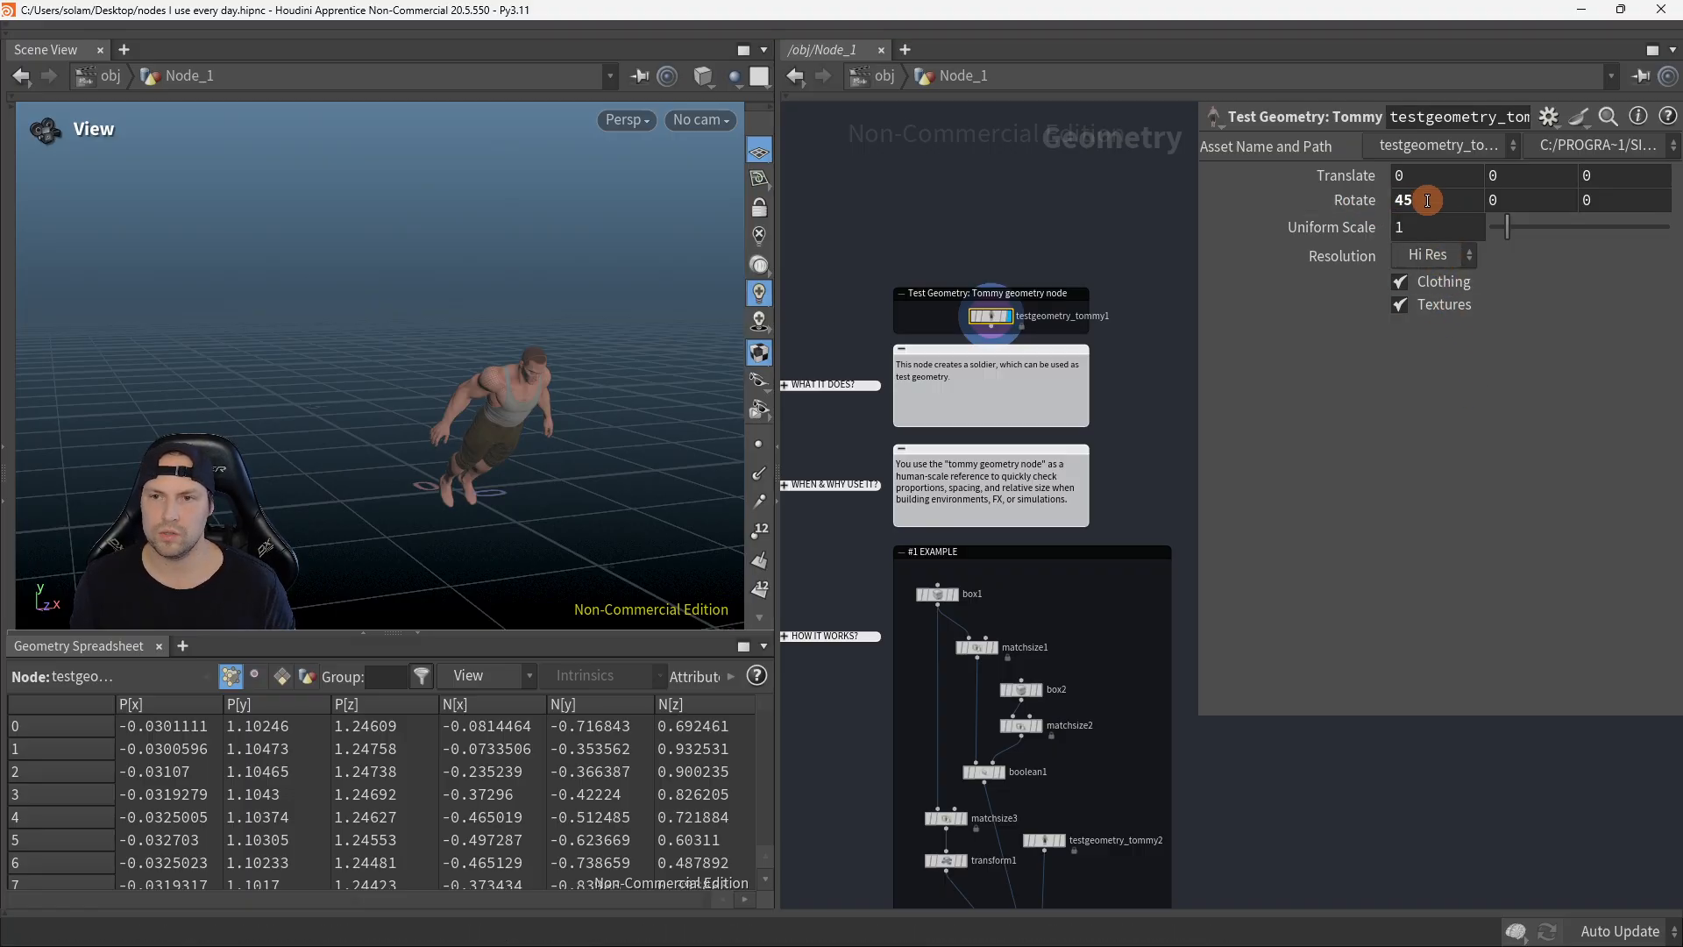
middle_click(1426, 201, "ctrl")
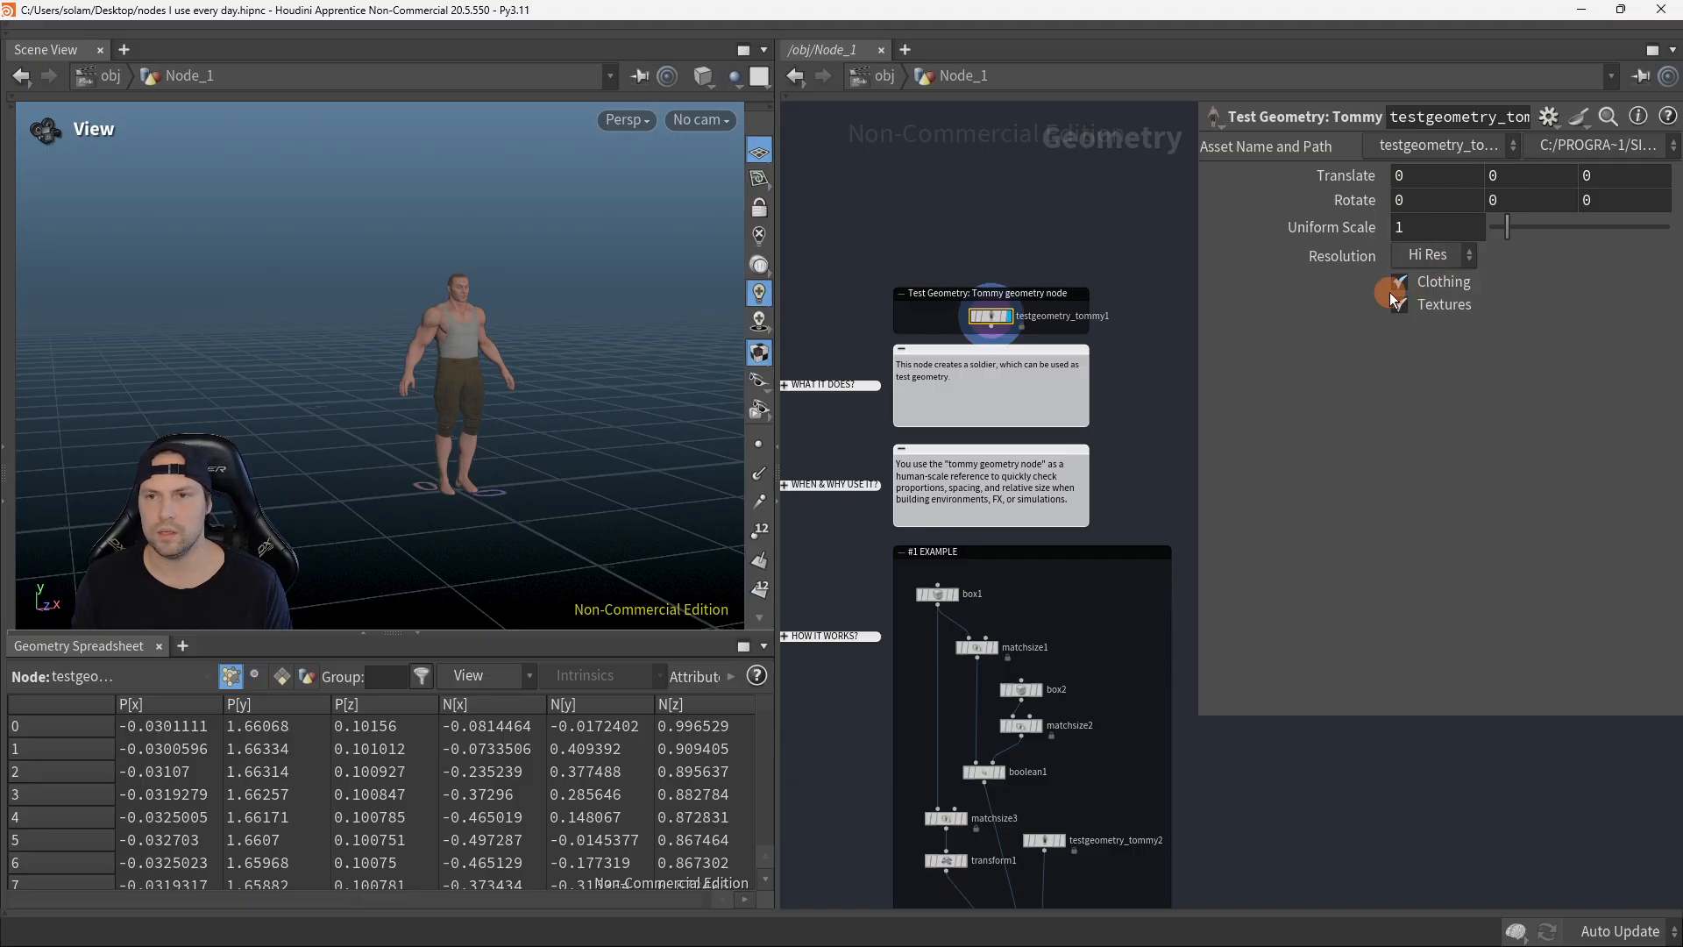
Step: Try a Uniform Scale of 3.14 on the soldier and restore the scale to its default
left_click_drag(1506, 230, 1546, 231)
left_click_drag(690, 312, 569, 342)
key("space+h")
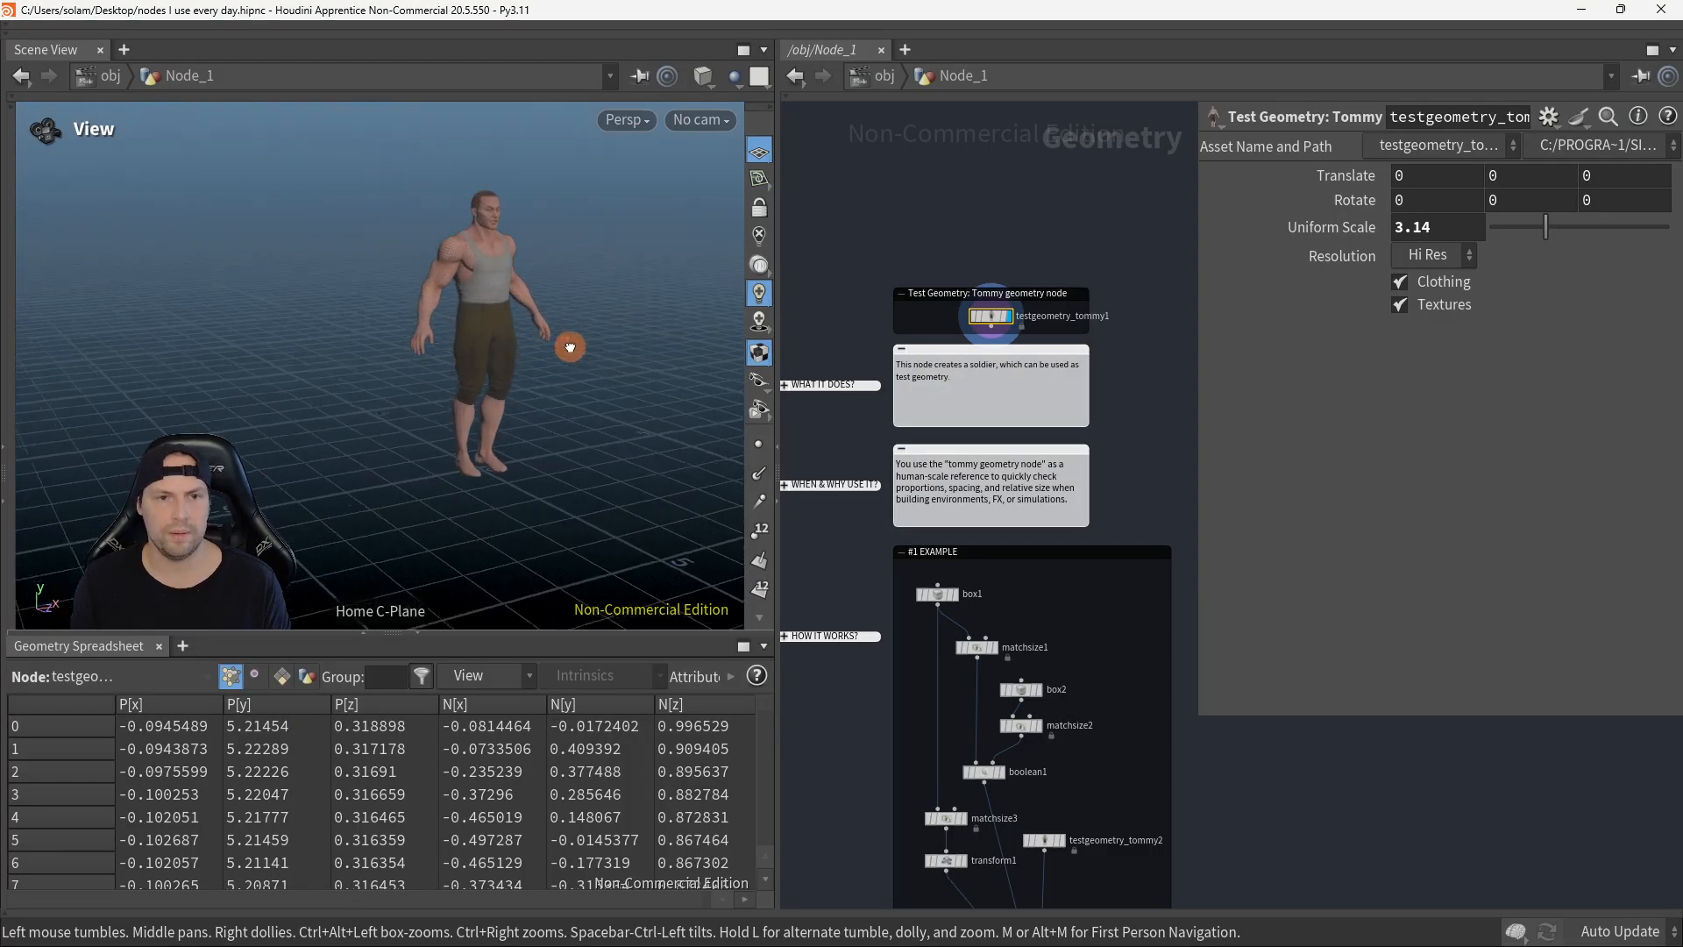
double_click(1418, 228)
middle_click(1354, 235, "ctrl")
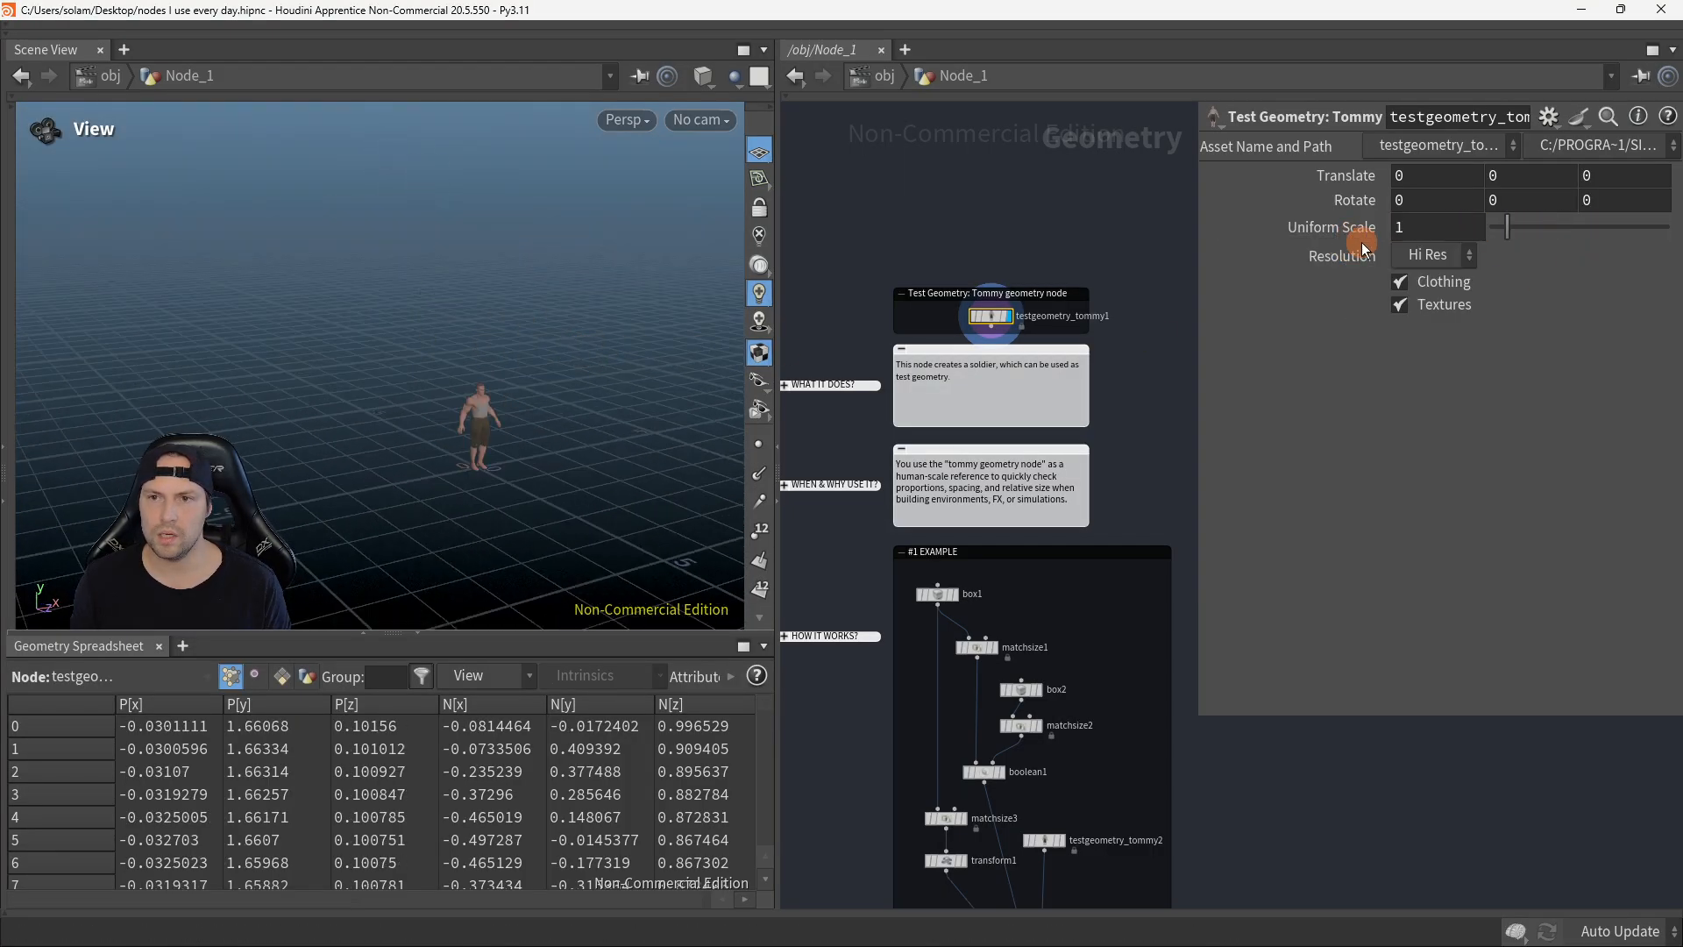
scroll(569, 455, "up", 5)
scroll(599, 462, "up", 5)
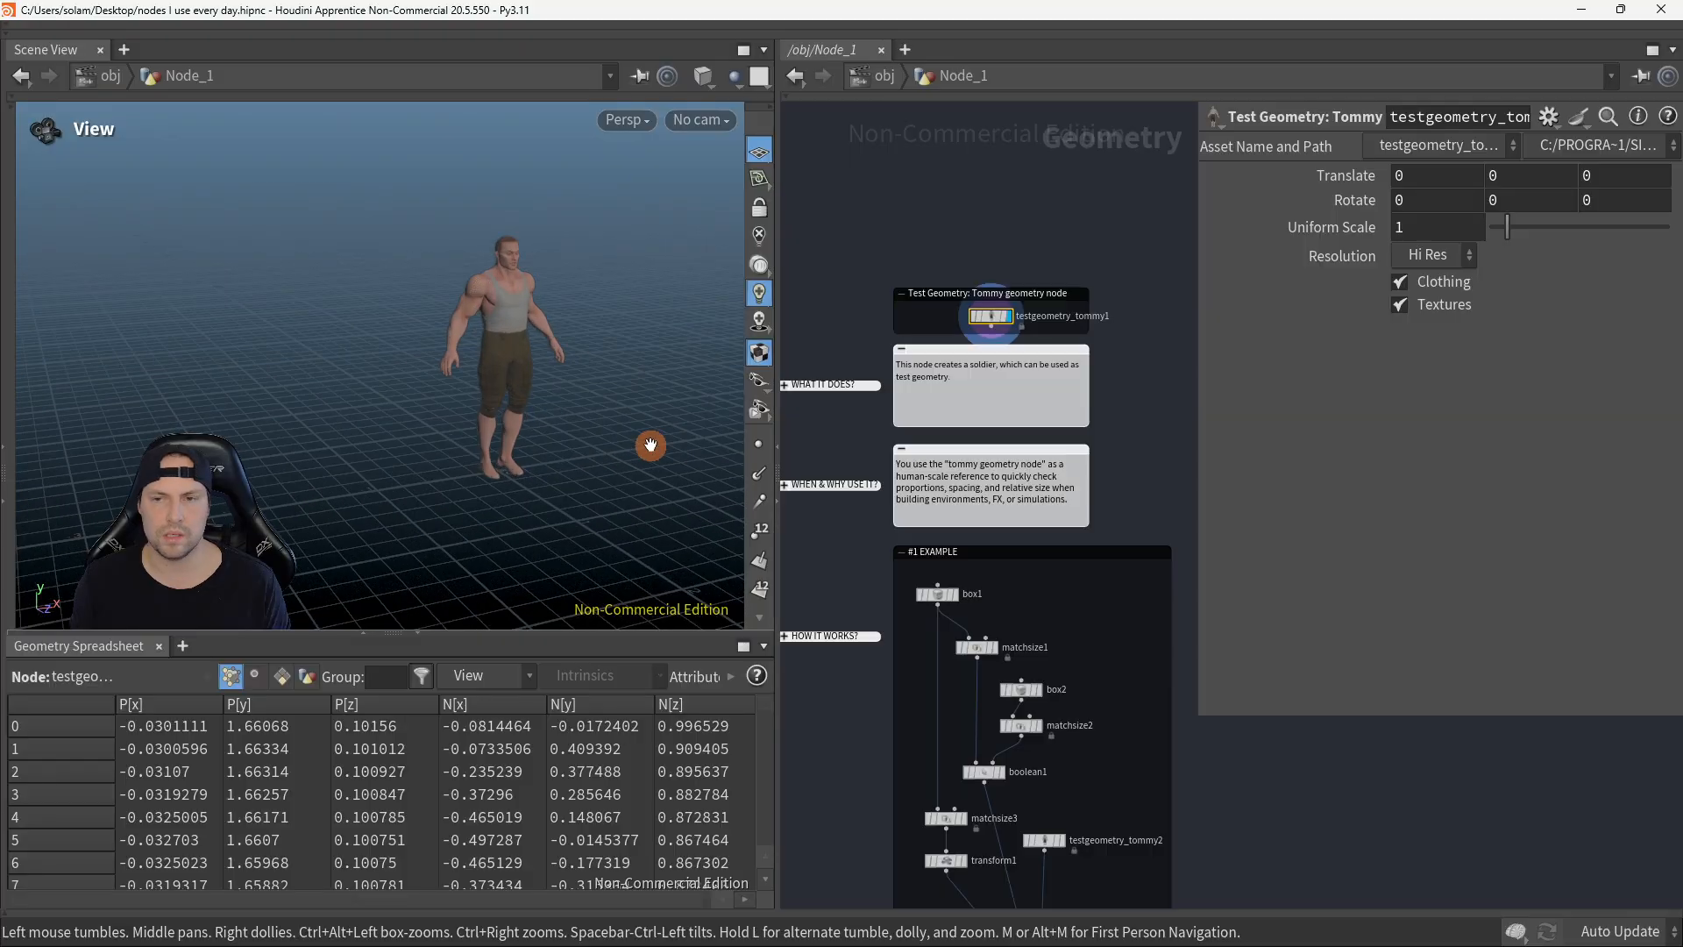
Step: Compare the soldier's Low Res and Hi Res meshes with the wireframe over the shading, ending on Hi Res with plain shading
left_click(1428, 256)
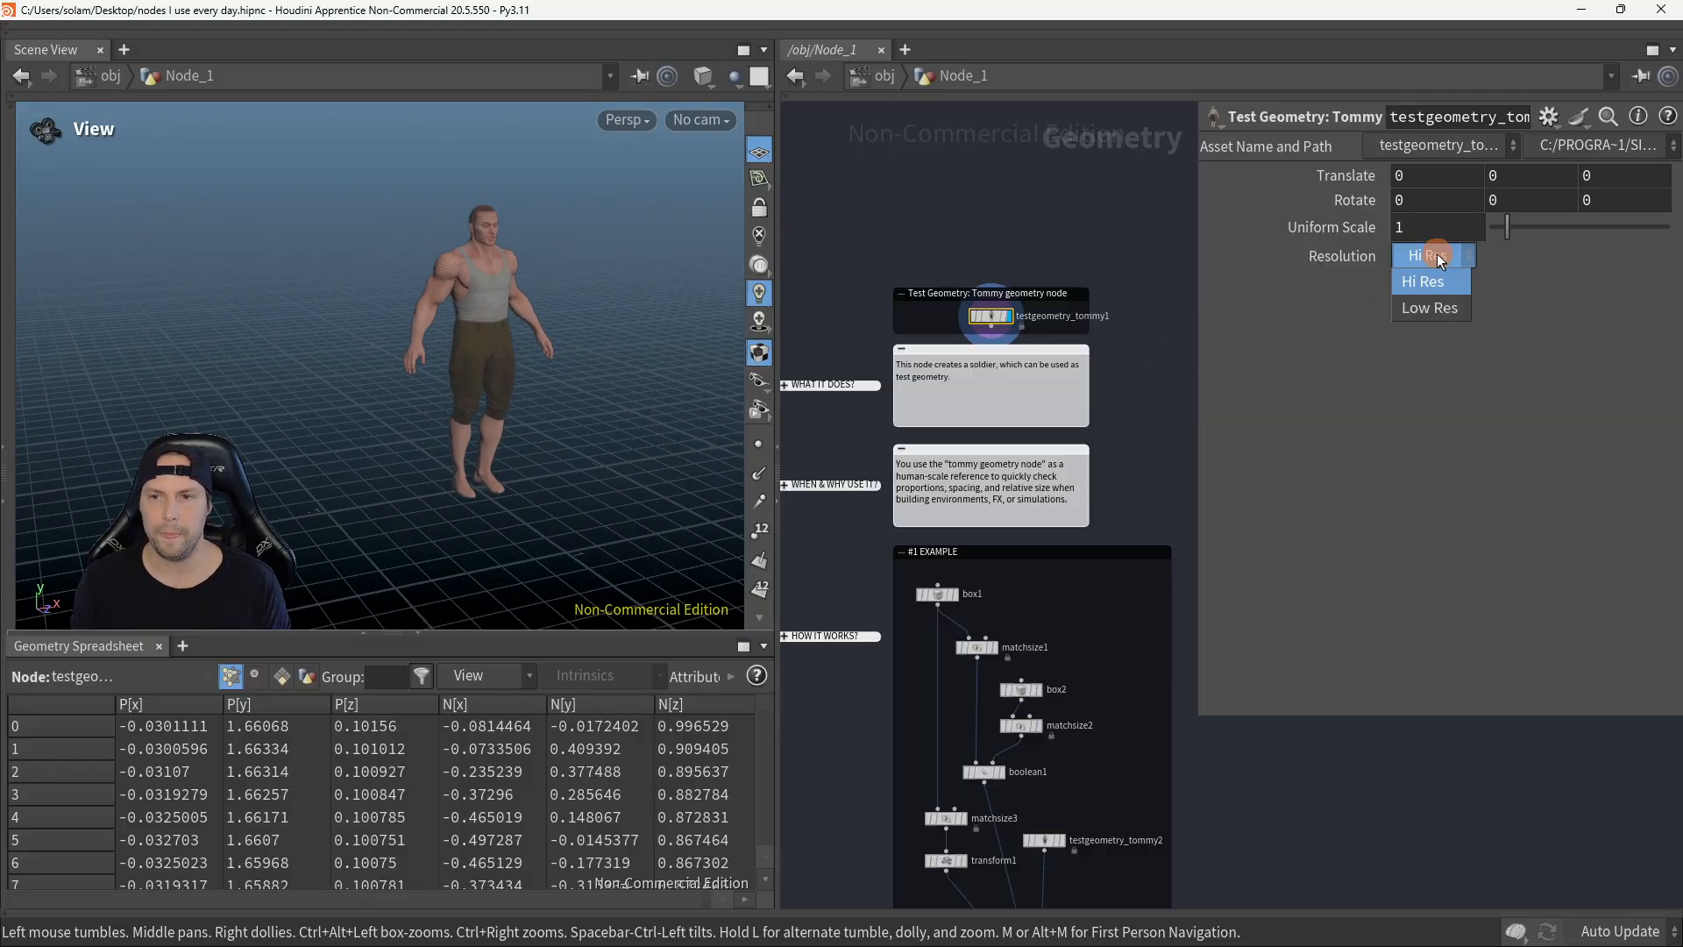
left_click(1469, 305)
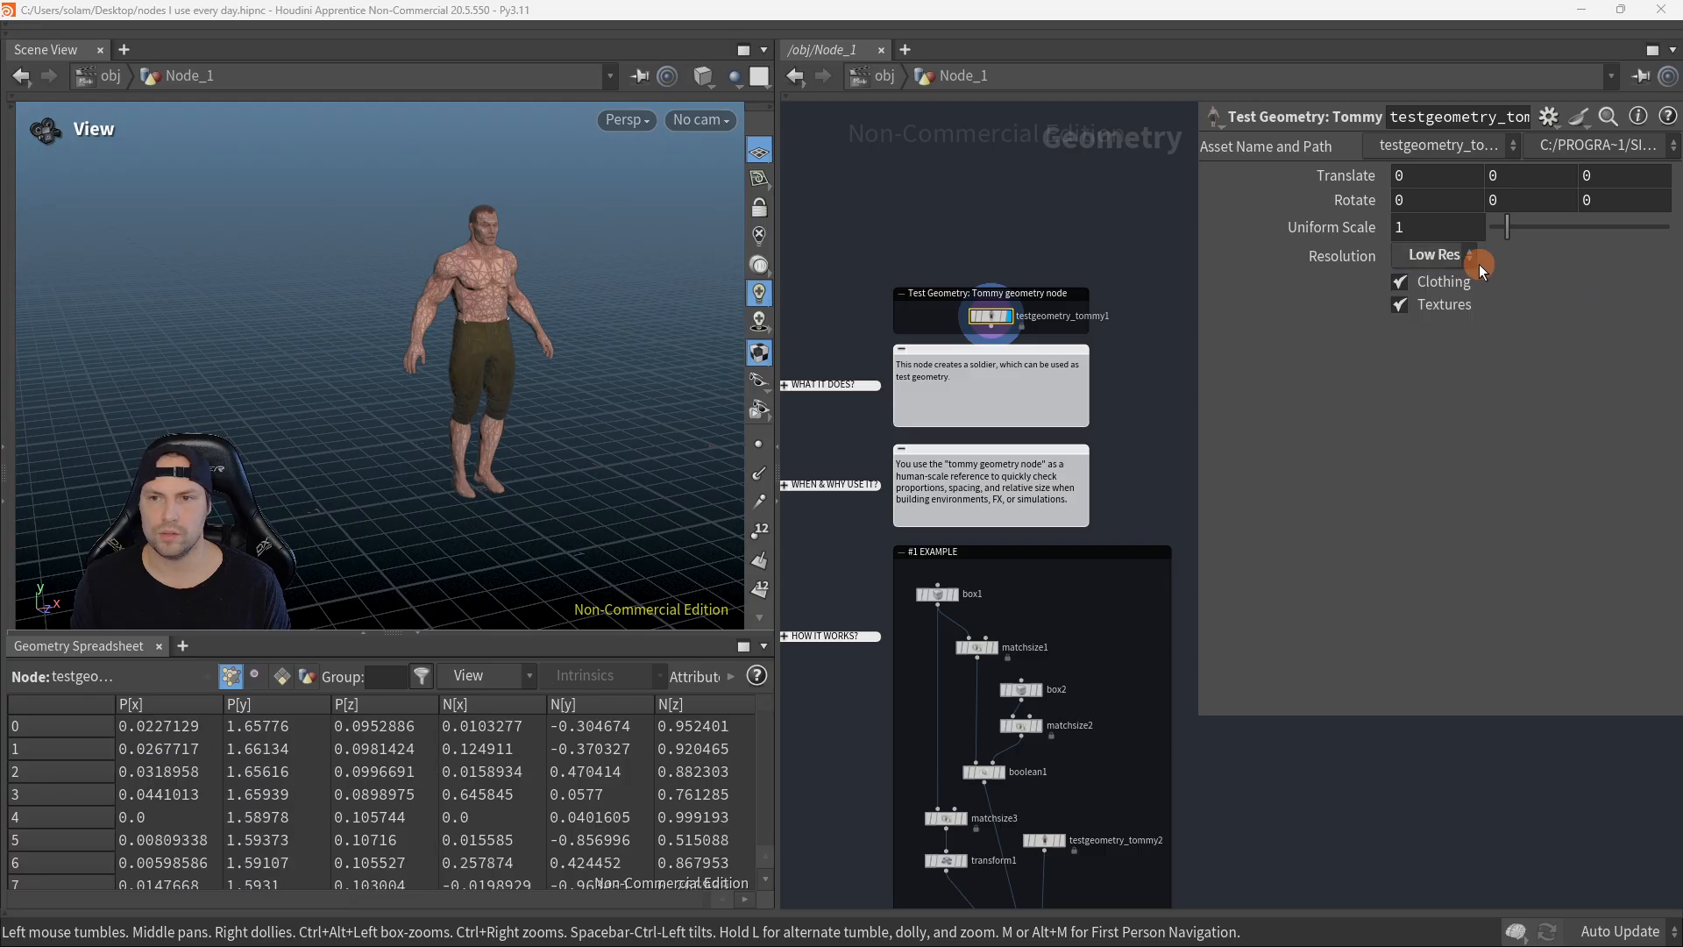
right_click_drag(560, 273, 862, 252)
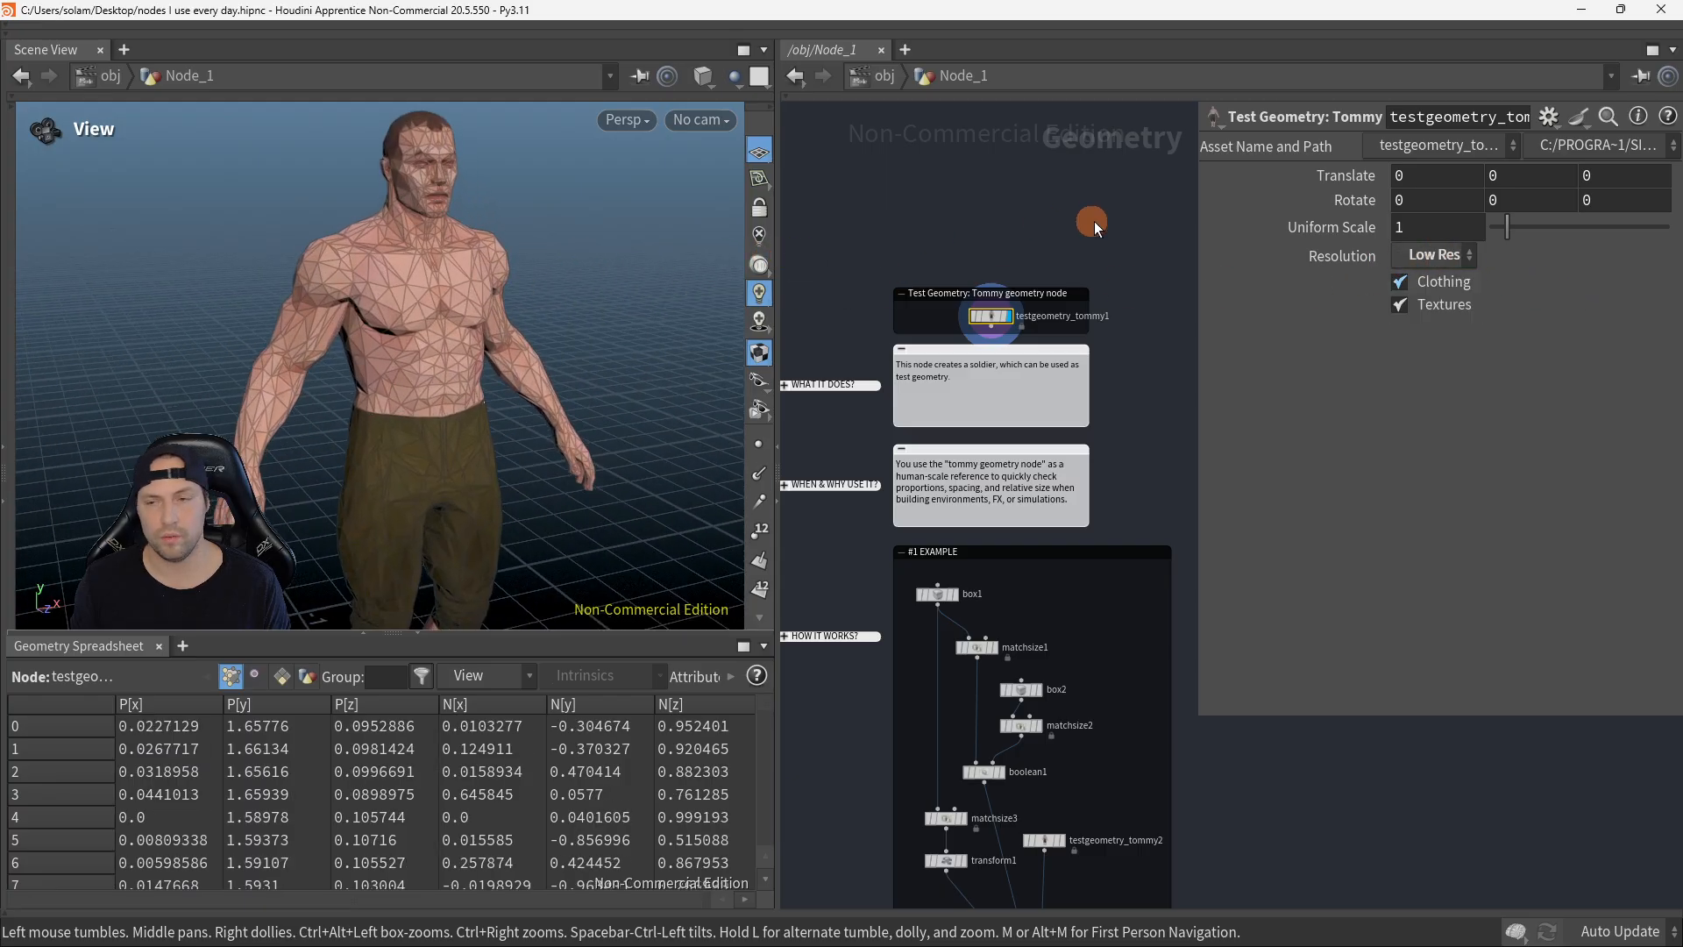
left_click(1464, 262)
left_click(1455, 283)
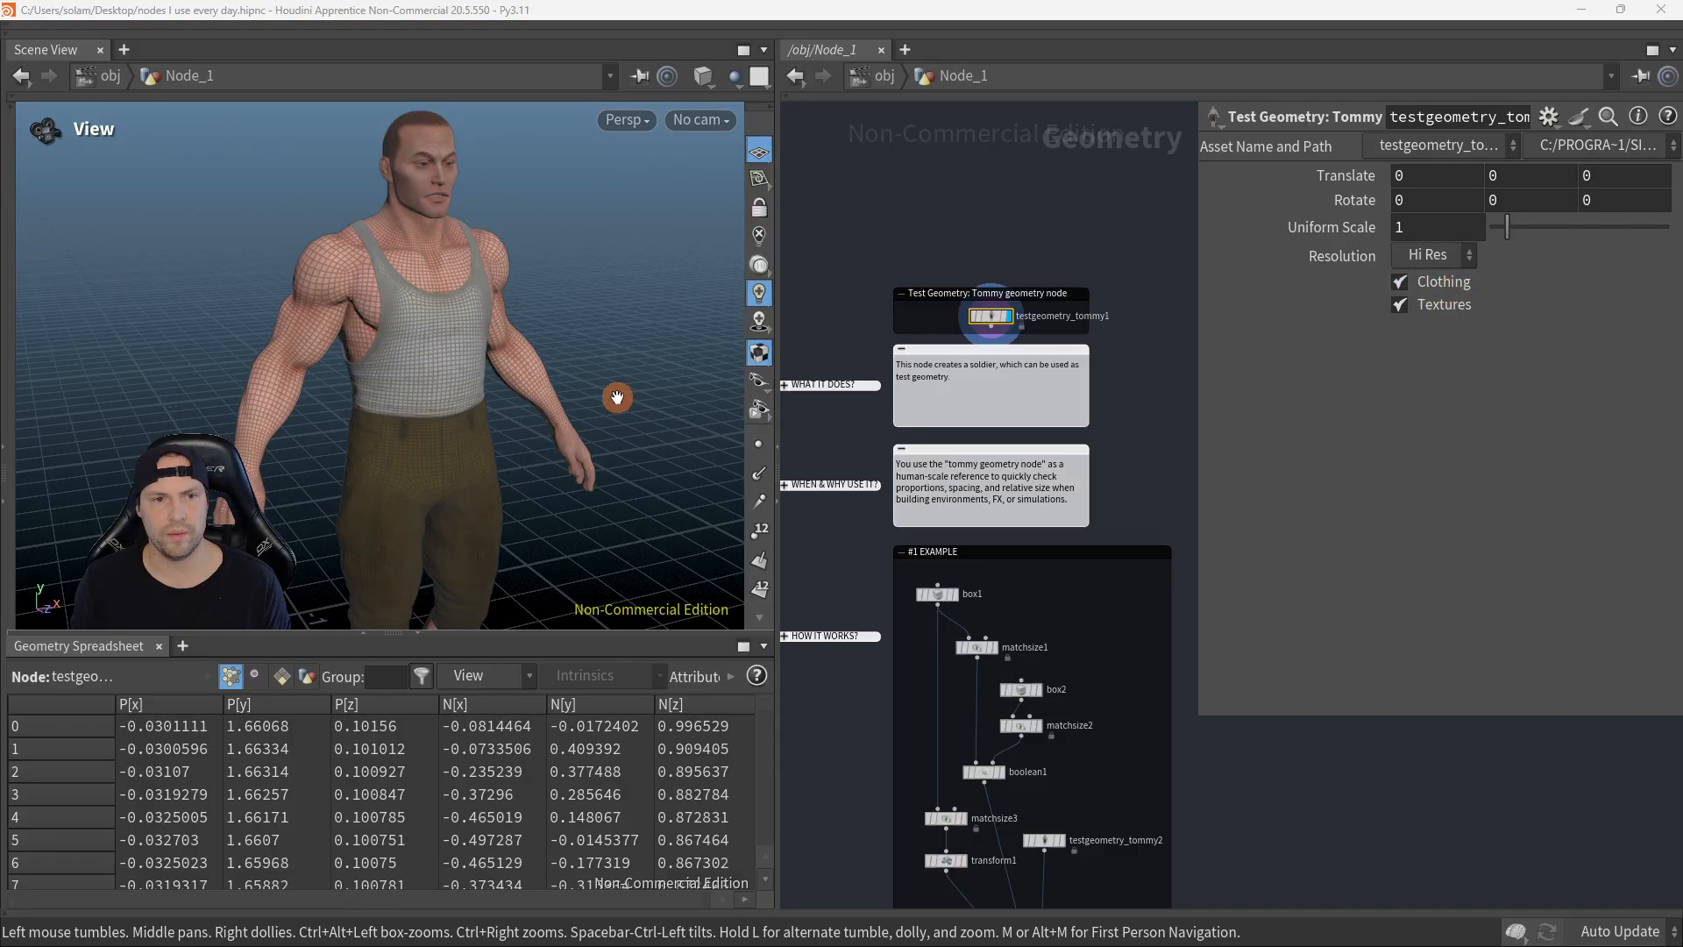
key("shift+w")
scroll(565, 383, "down", 3)
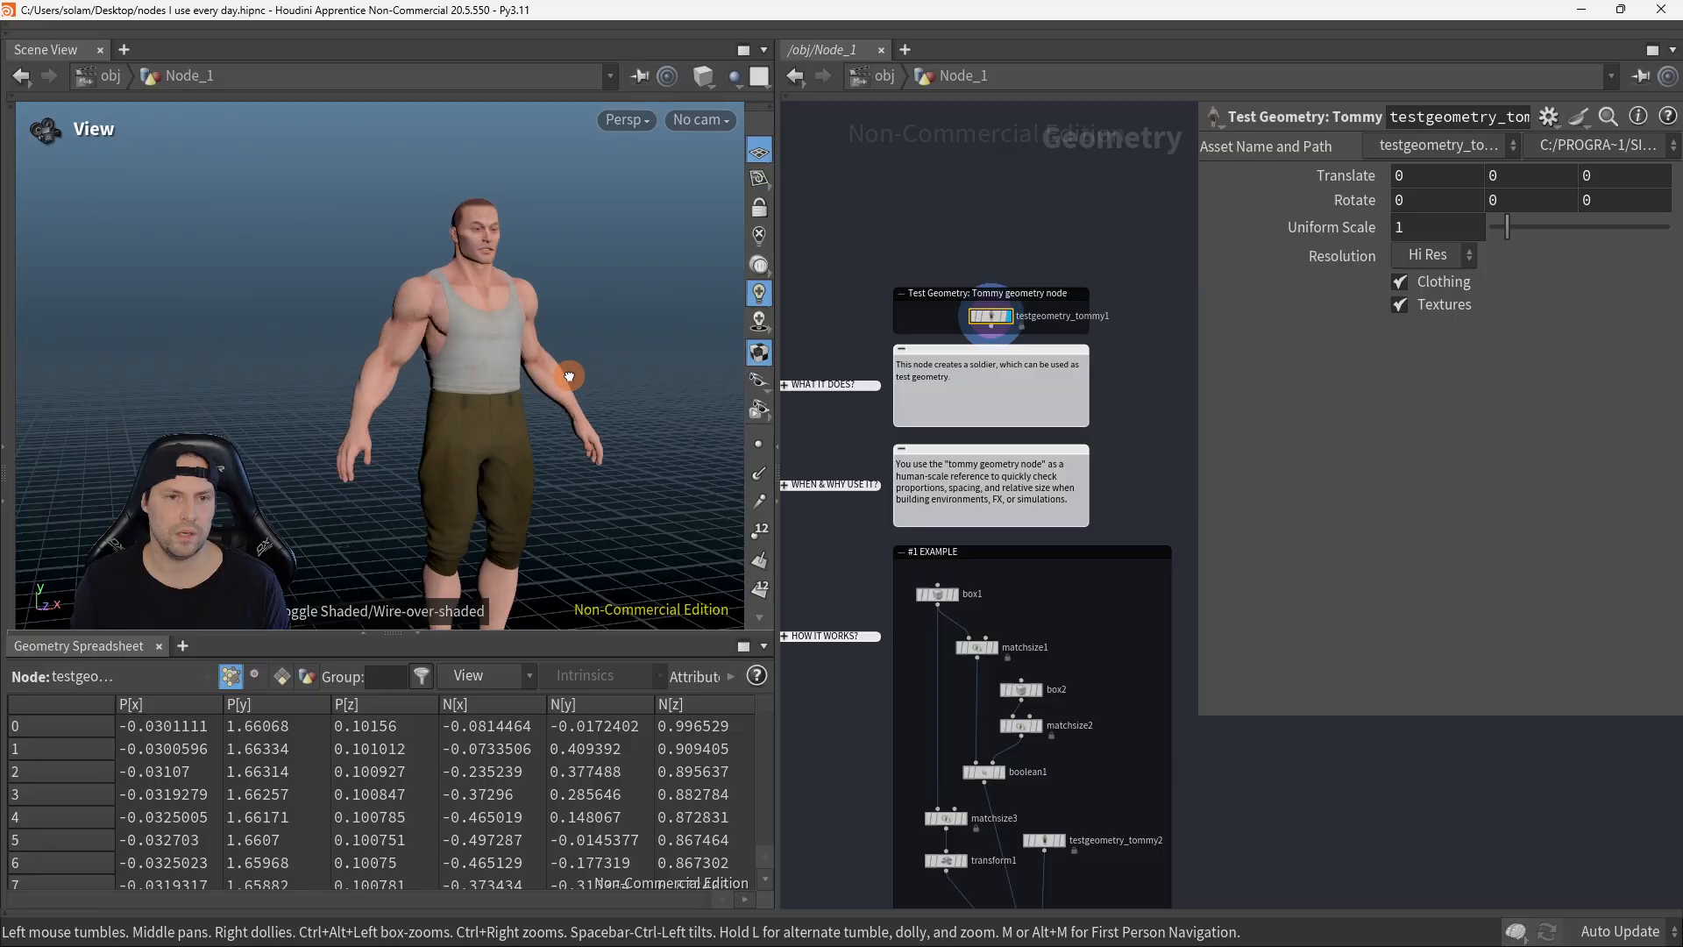
Step: Turn the soldier's Clothing and Textures options off and on again, one after the other
left_click_drag(567, 376, 676, 387)
left_click(1399, 281)
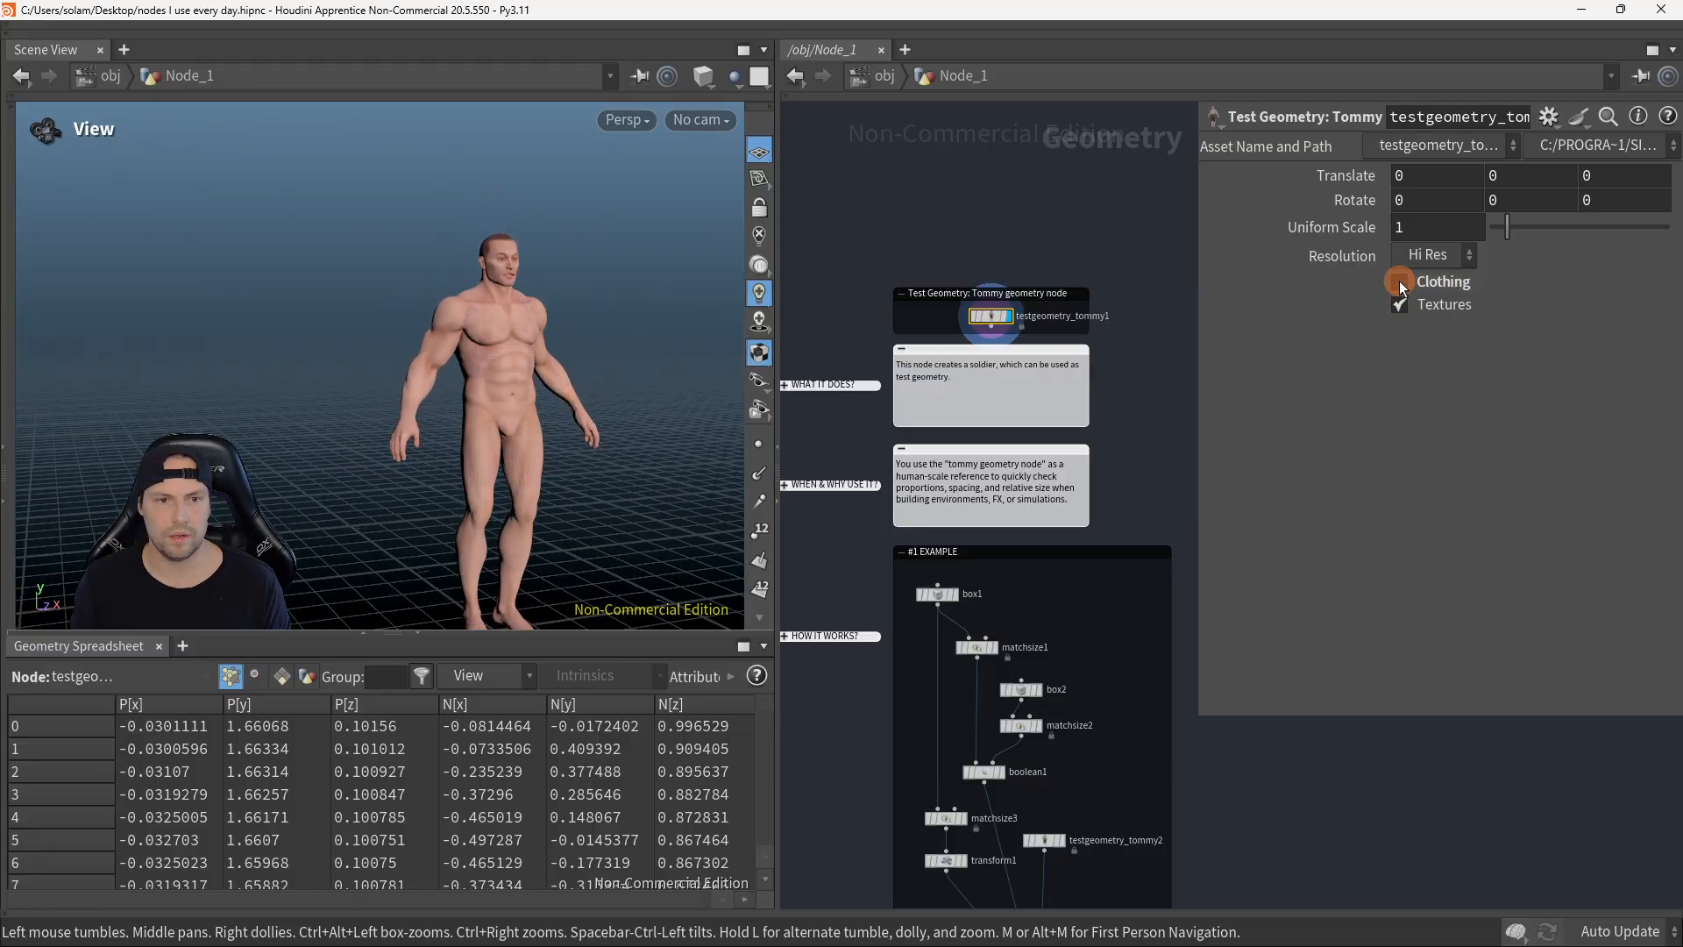
left_click(1398, 281)
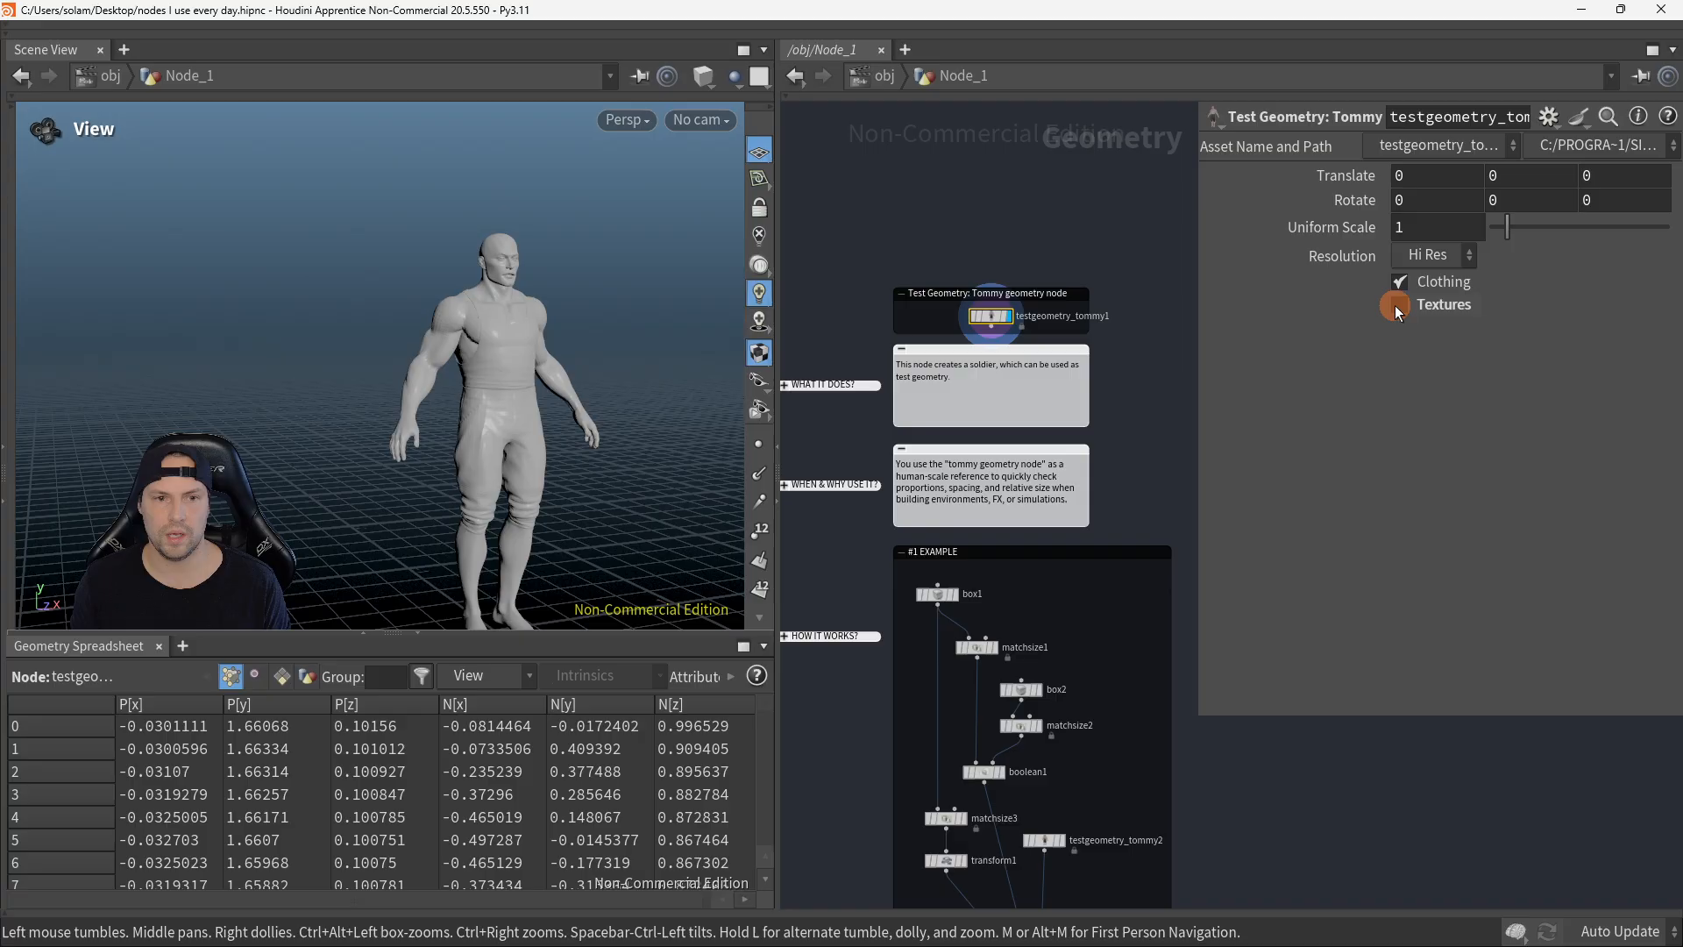
mouse_move(598, 405)
left_mouse_down()
mouse_move(594, 306)
mouse_move(626, 402)
left_mouse_up()
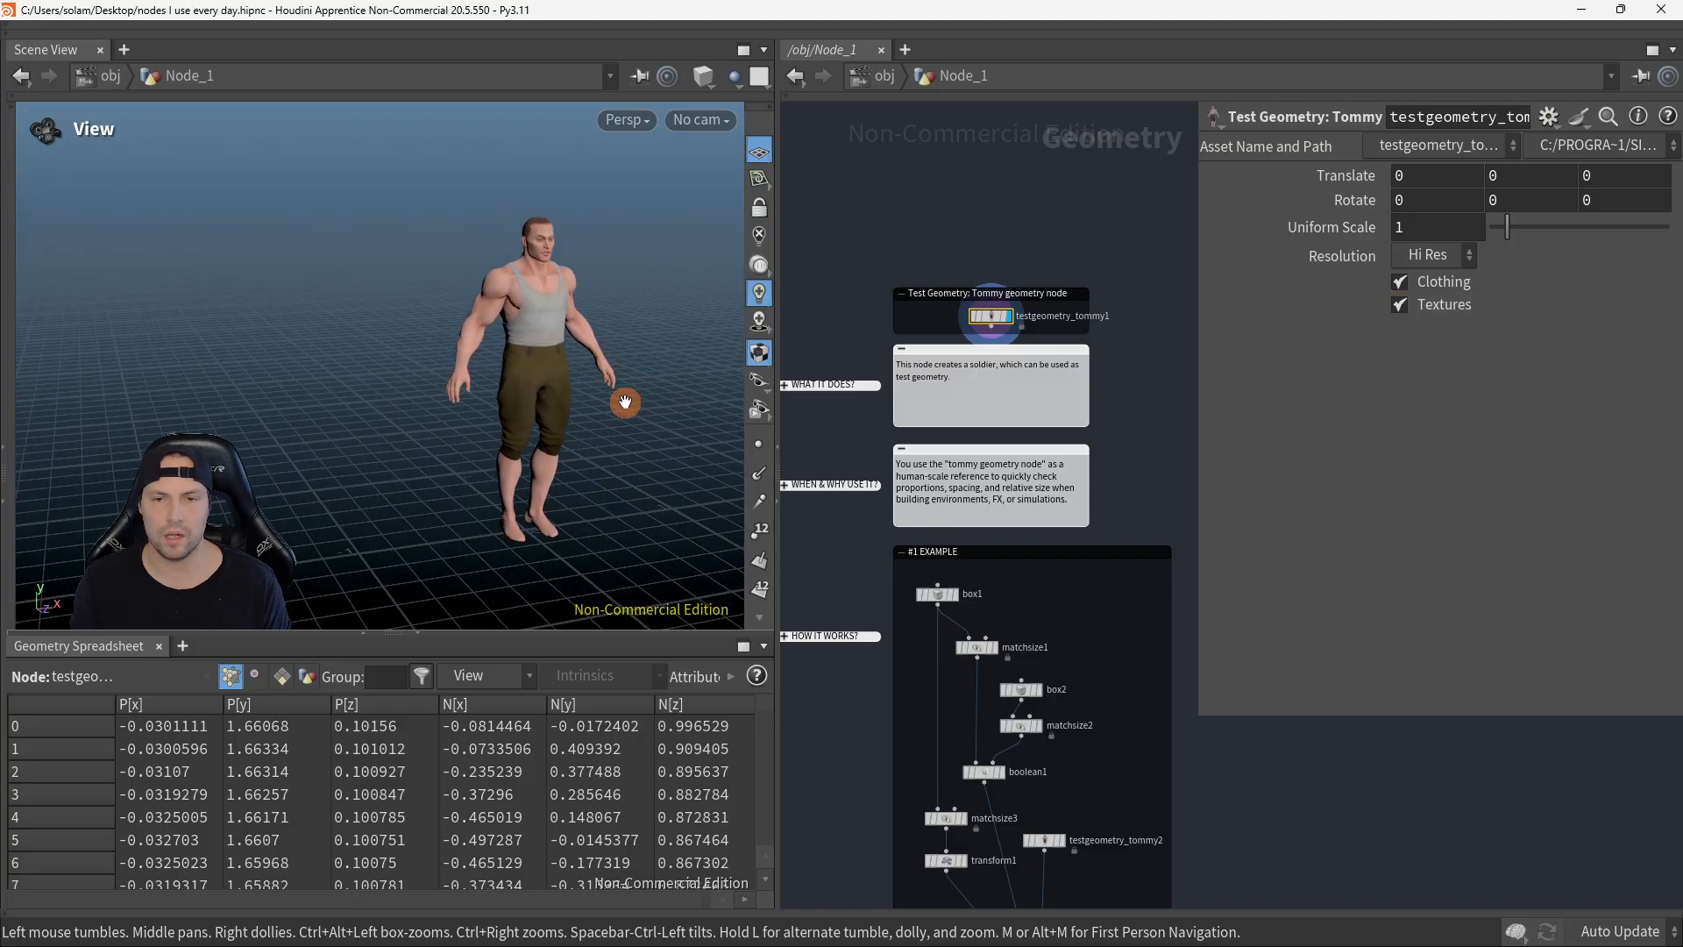
Step: Hide the parameter overlay and go from the Node_1 network into Node_2
scroll(954, 387, "down", 2)
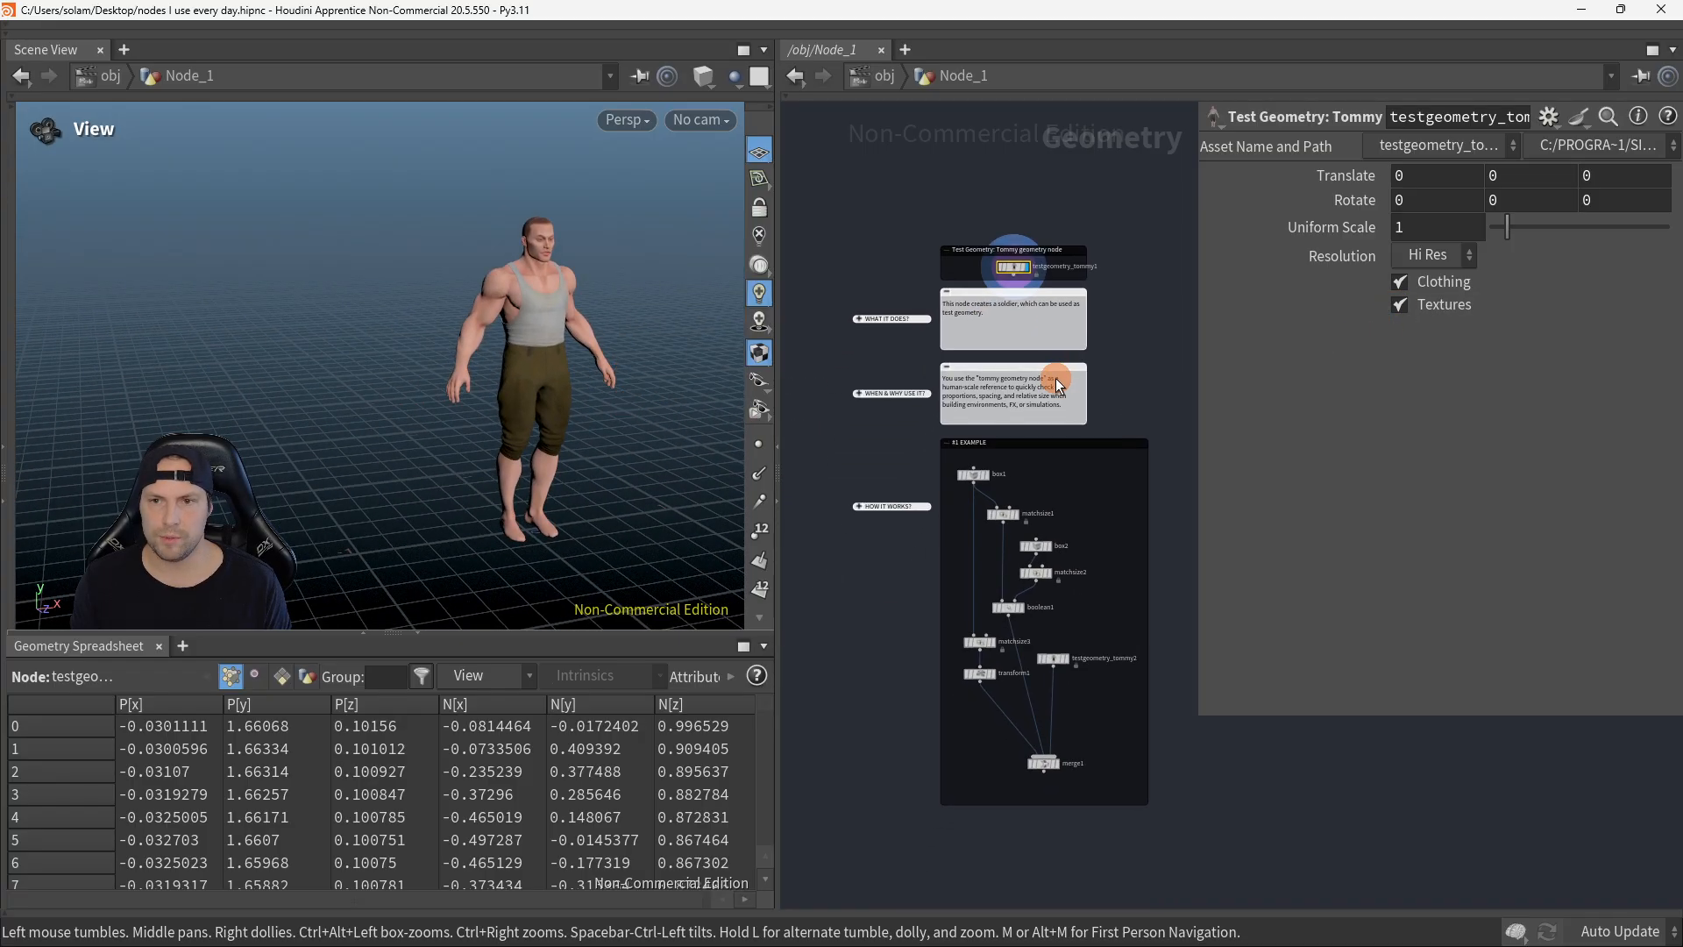
key("p")
middle_click_drag(1104, 388, 1243, 333)
scroll(1209, 376, "up", 1)
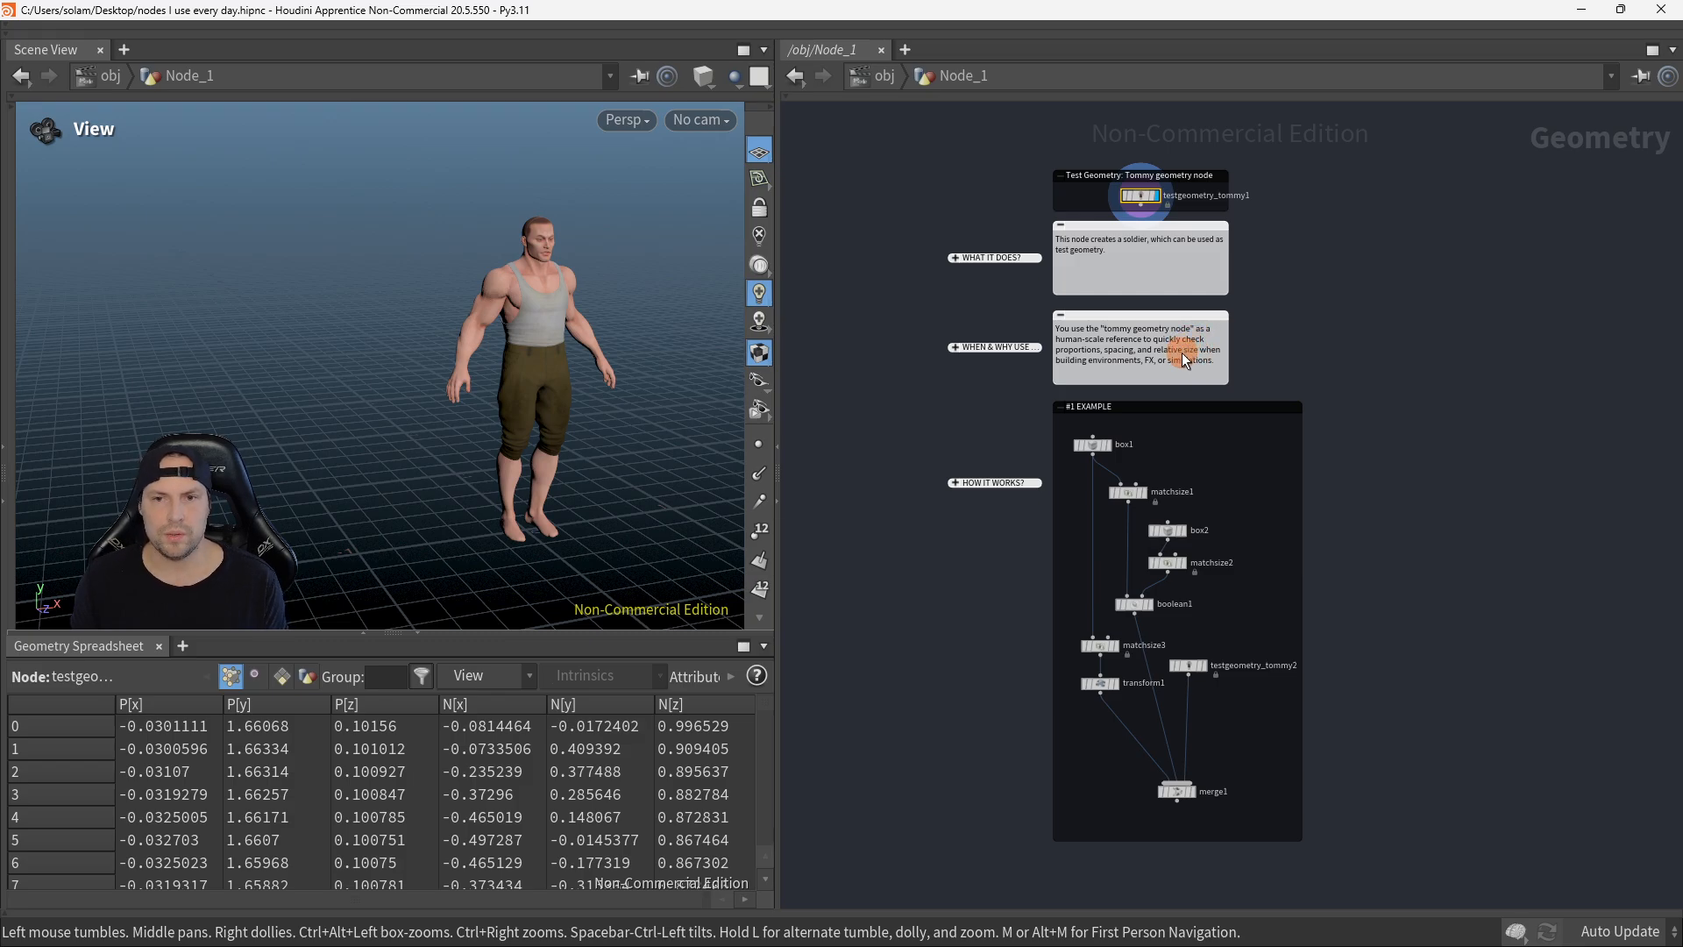
key("u")
left_click(986, 390)
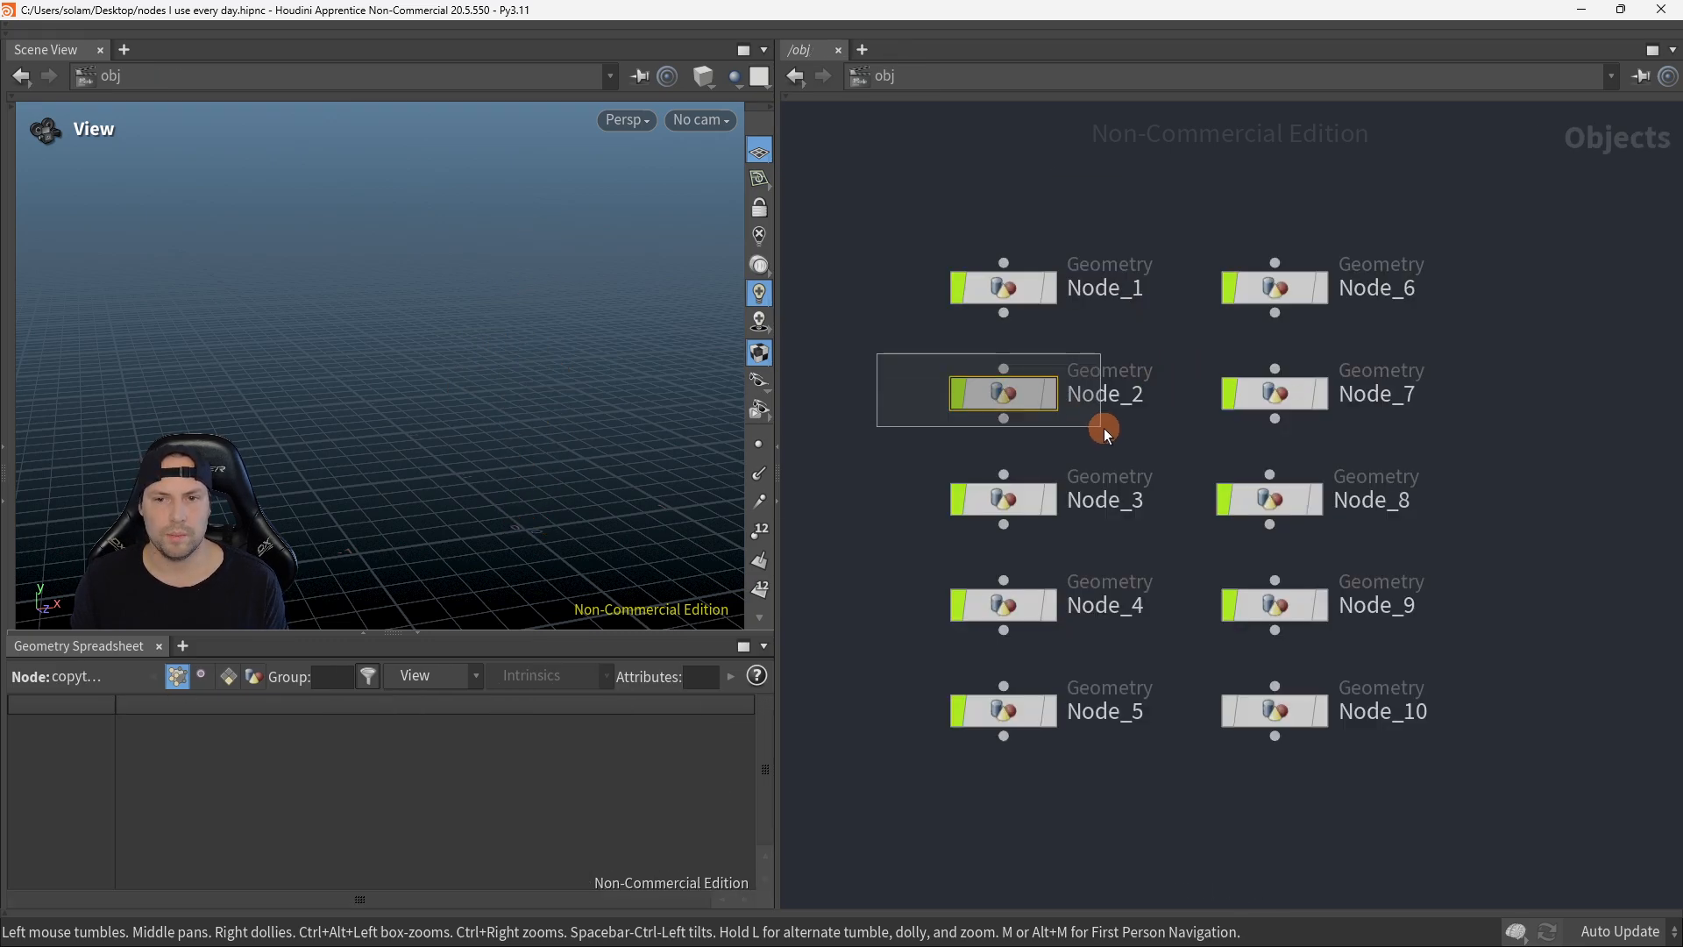
key("i")
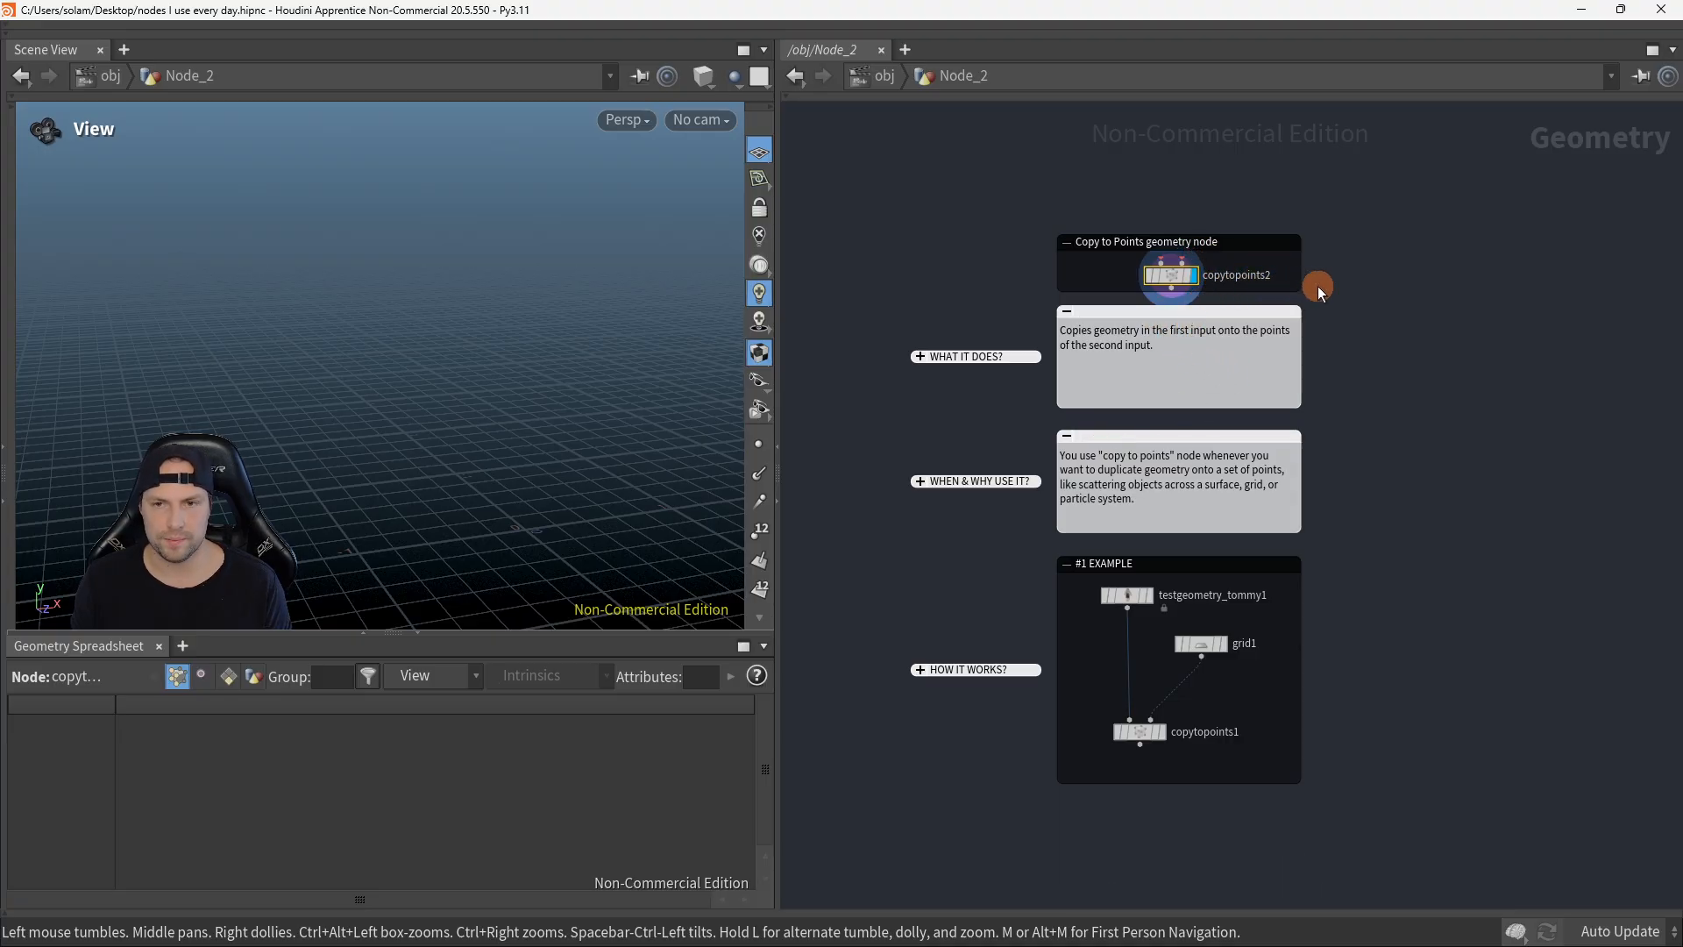
Step: Examine the copytopoints2 node, its two inputs and the notes on what Copy to Points does and when to use it
scroll(1359, 277, "up", 3)
scroll(1201, 294, "down", 1)
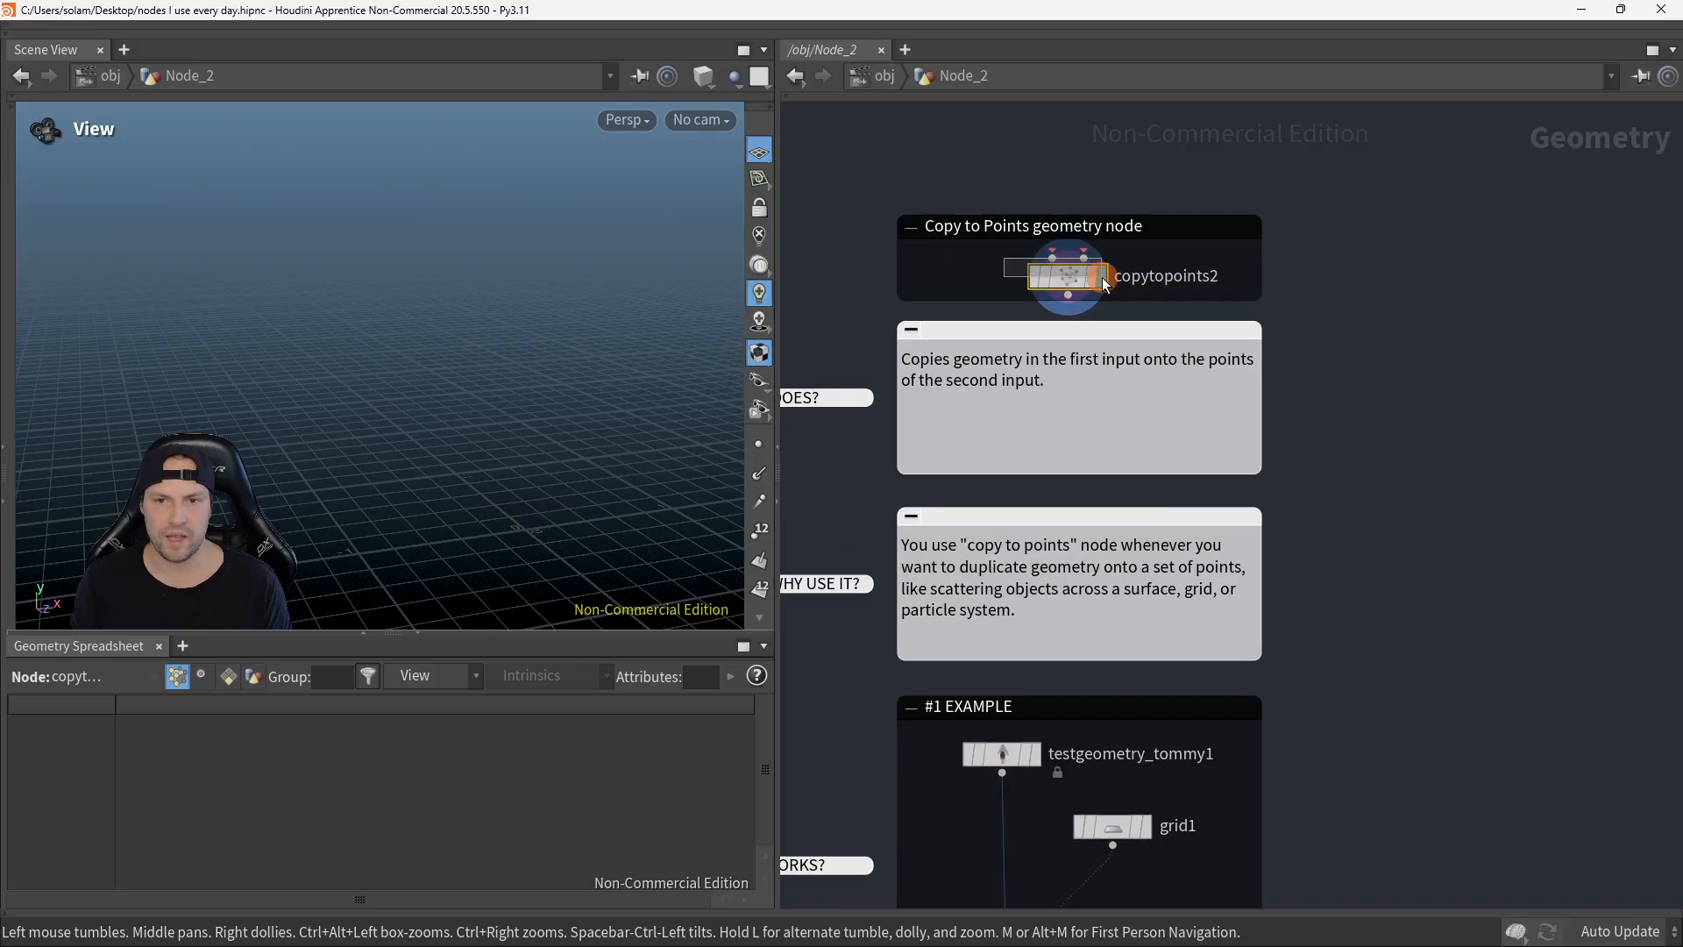
middle_click_drag(1210, 330, 1493, 318)
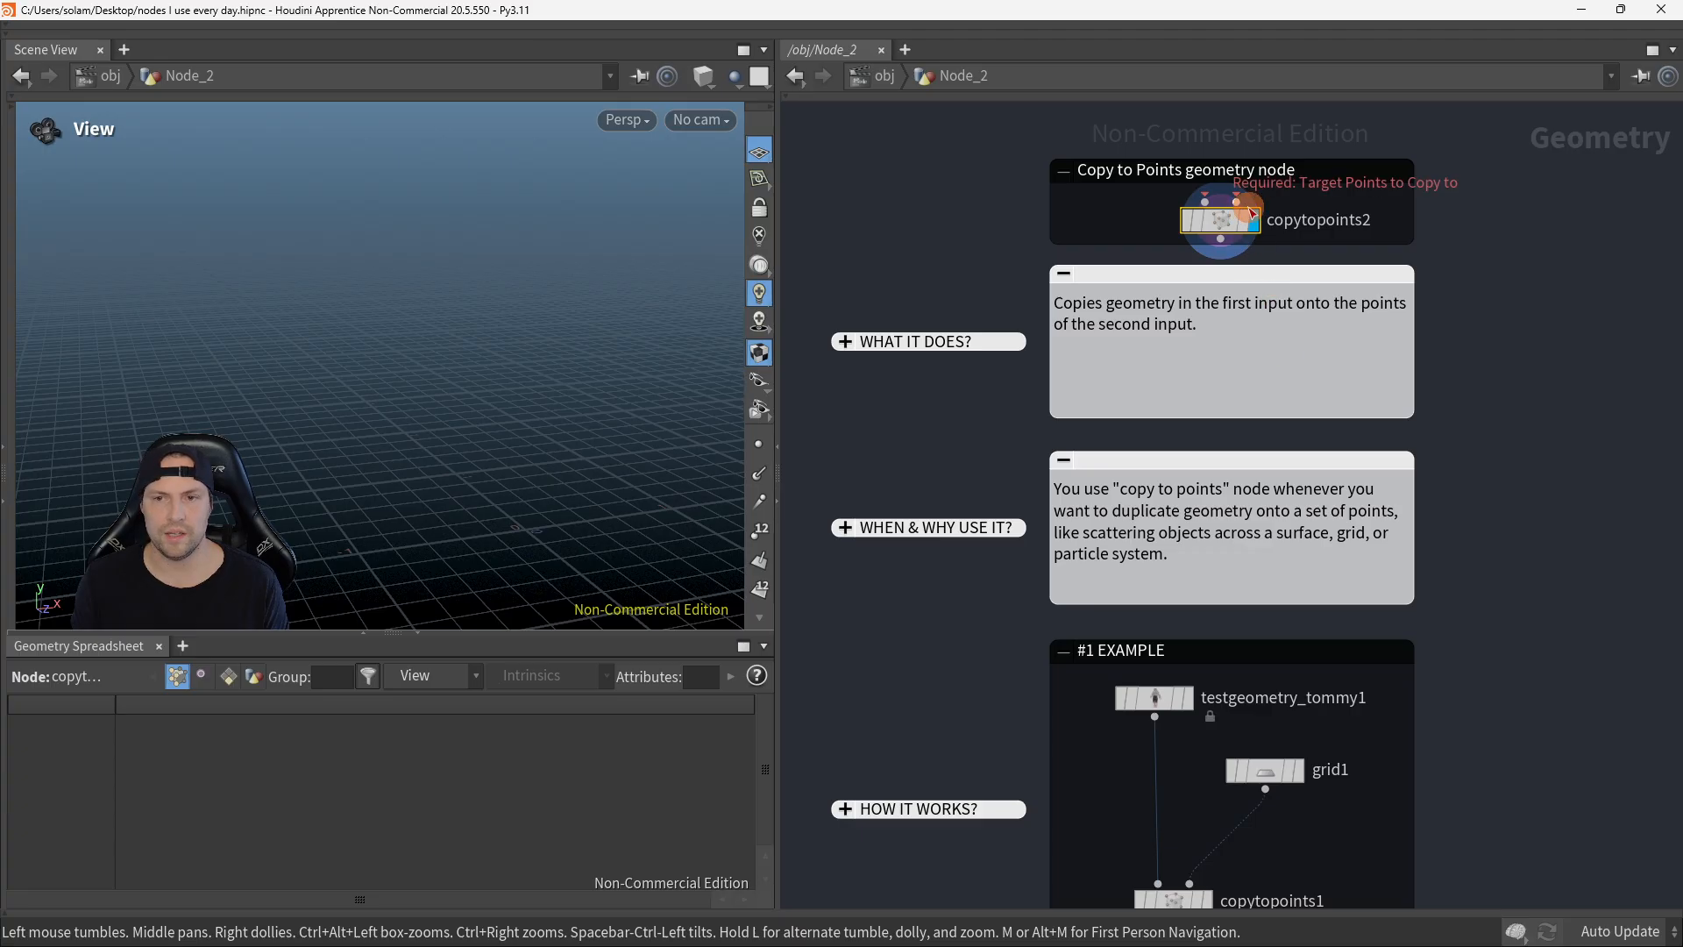
middle_click_drag(1477, 231, 1442, 311)
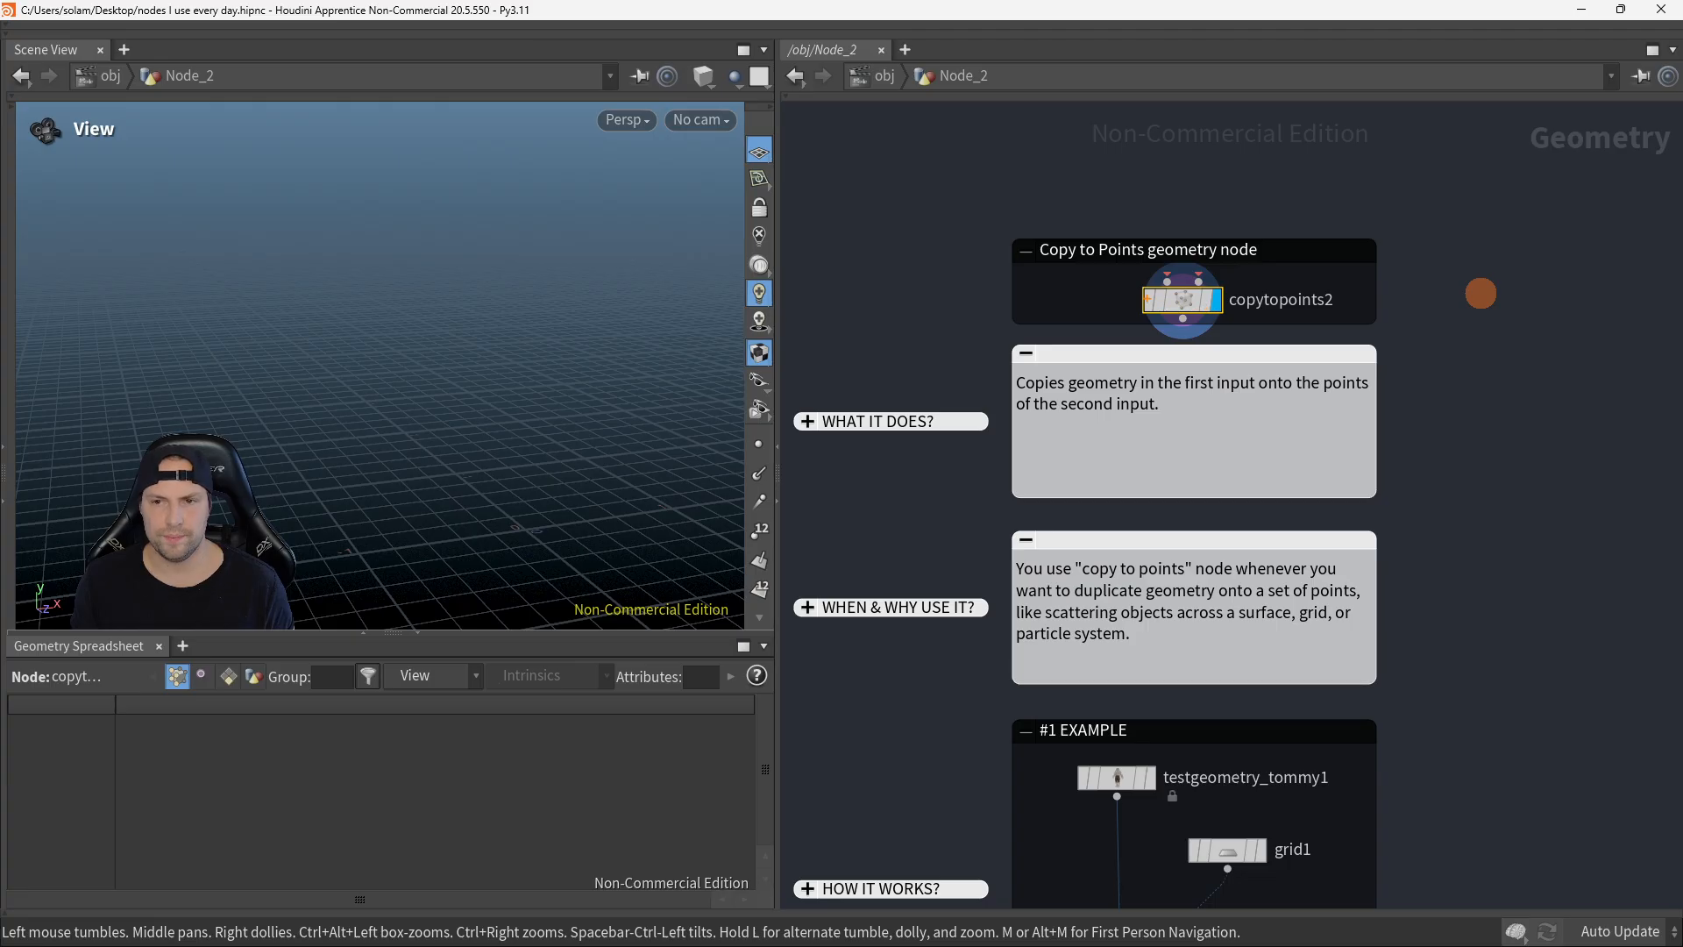
left_click_drag(1103, 264, 1289, 342)
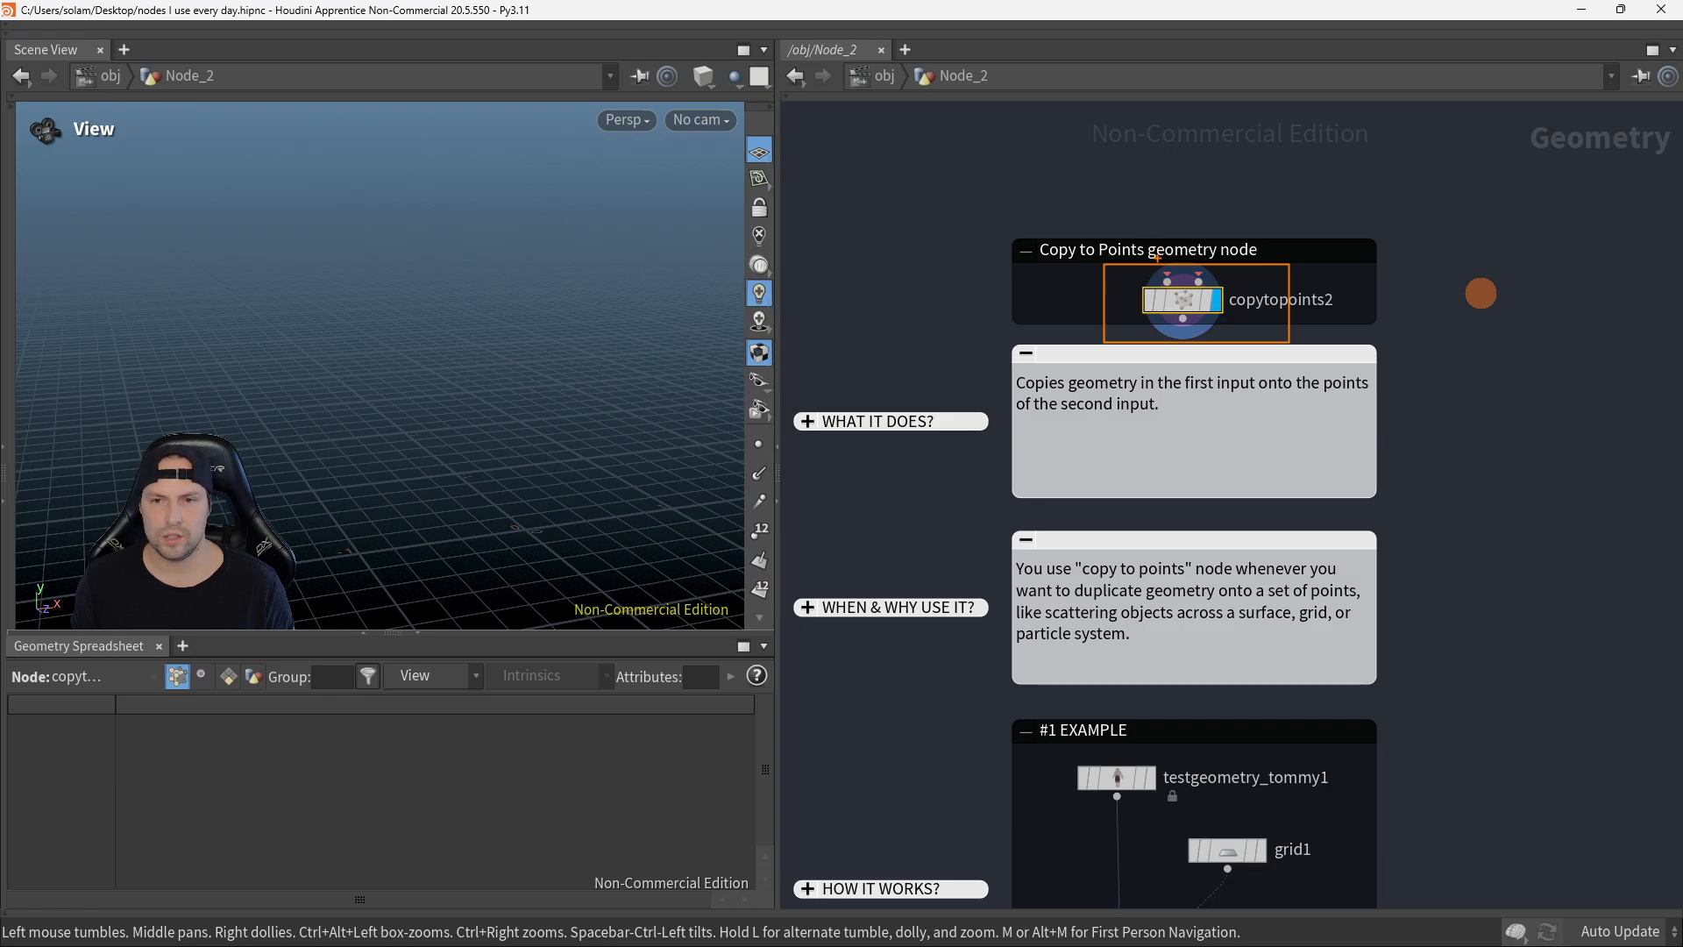
left_click_drag(1162, 284, 1139, 136)
left_click_drag(1198, 279, 1248, 92)
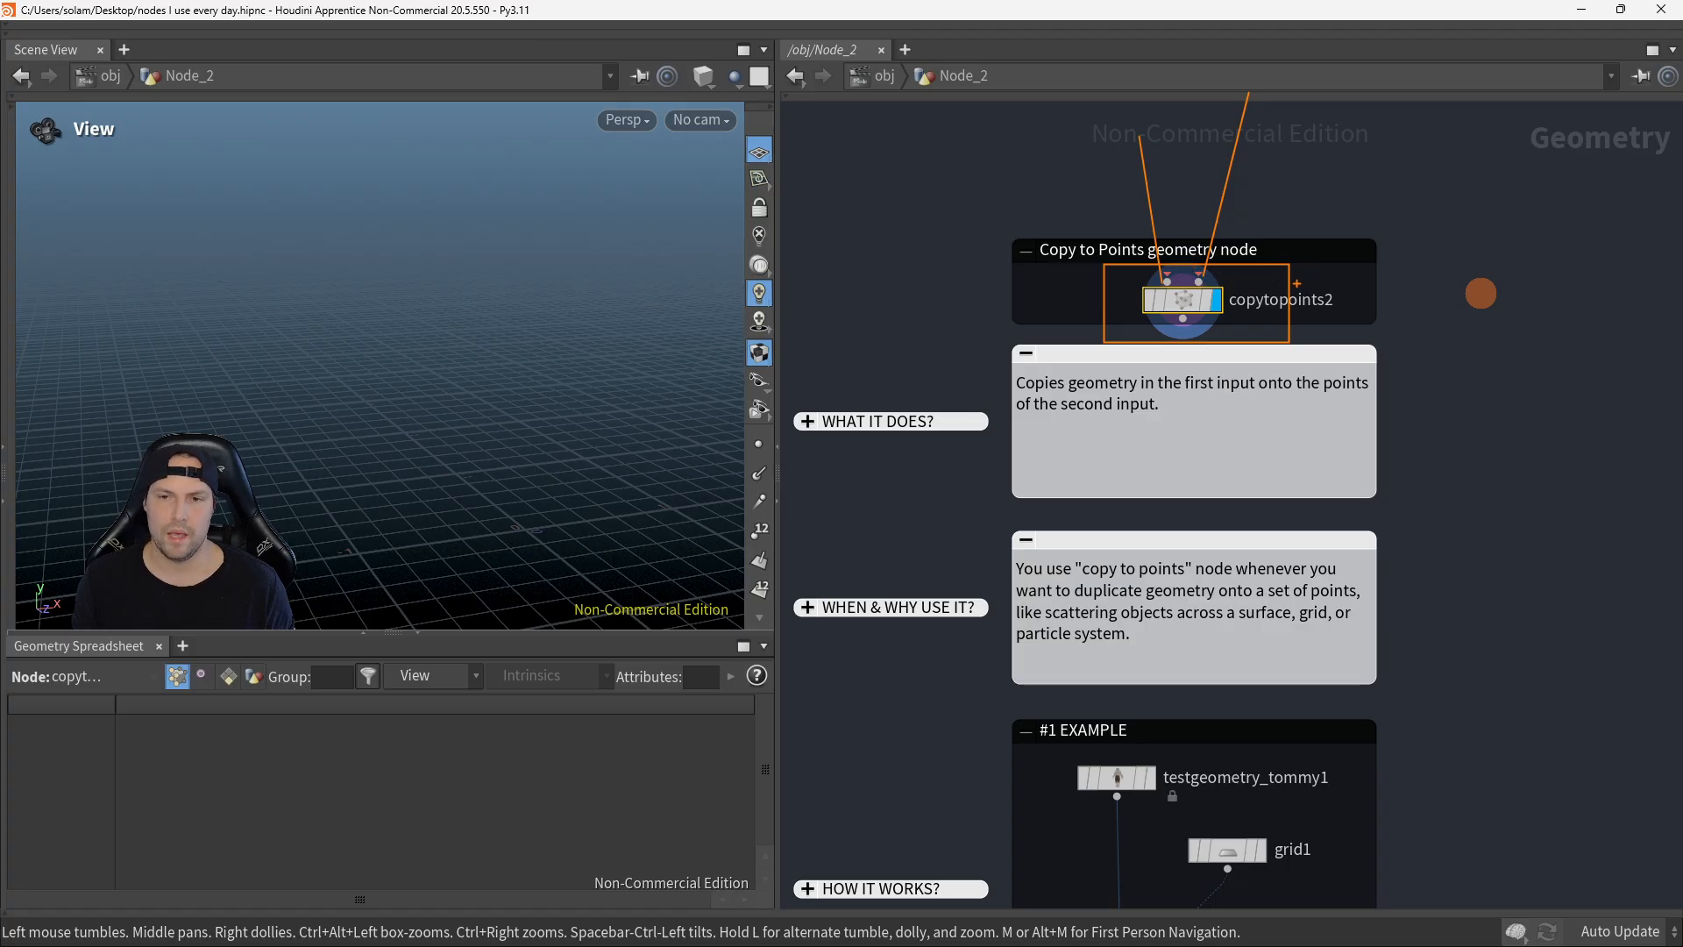
key("Escape")
mouse_move(1168, 287)
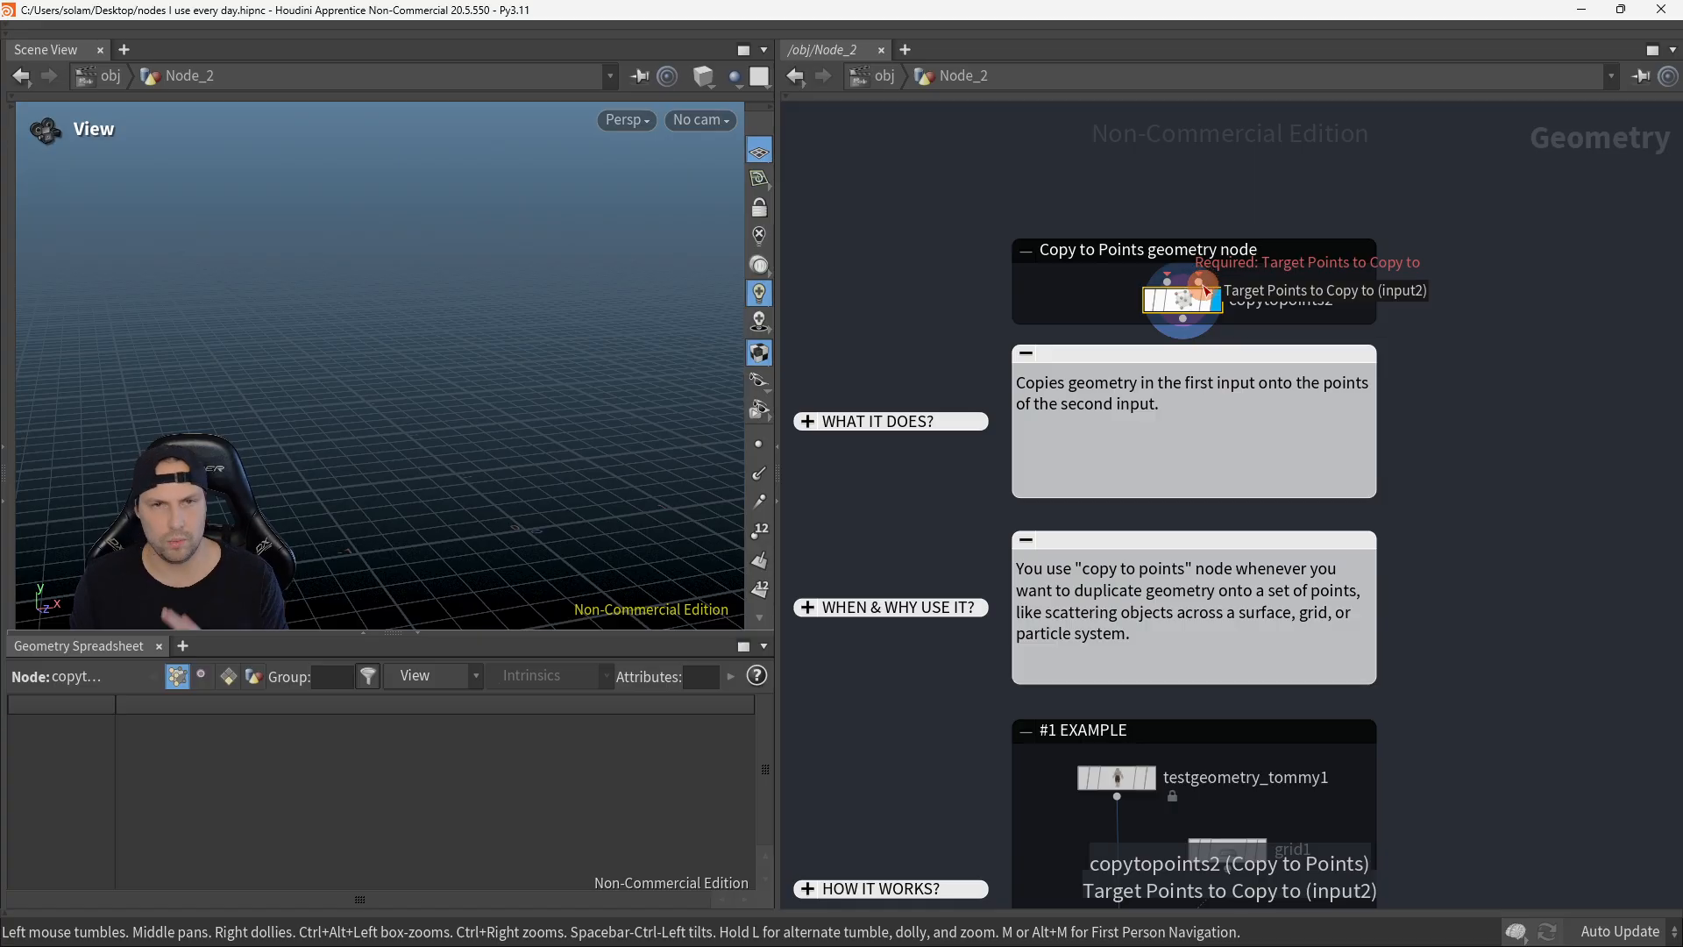
middle_click_drag(1441, 469, 1479, 341)
scroll(1479, 342, "down", 2)
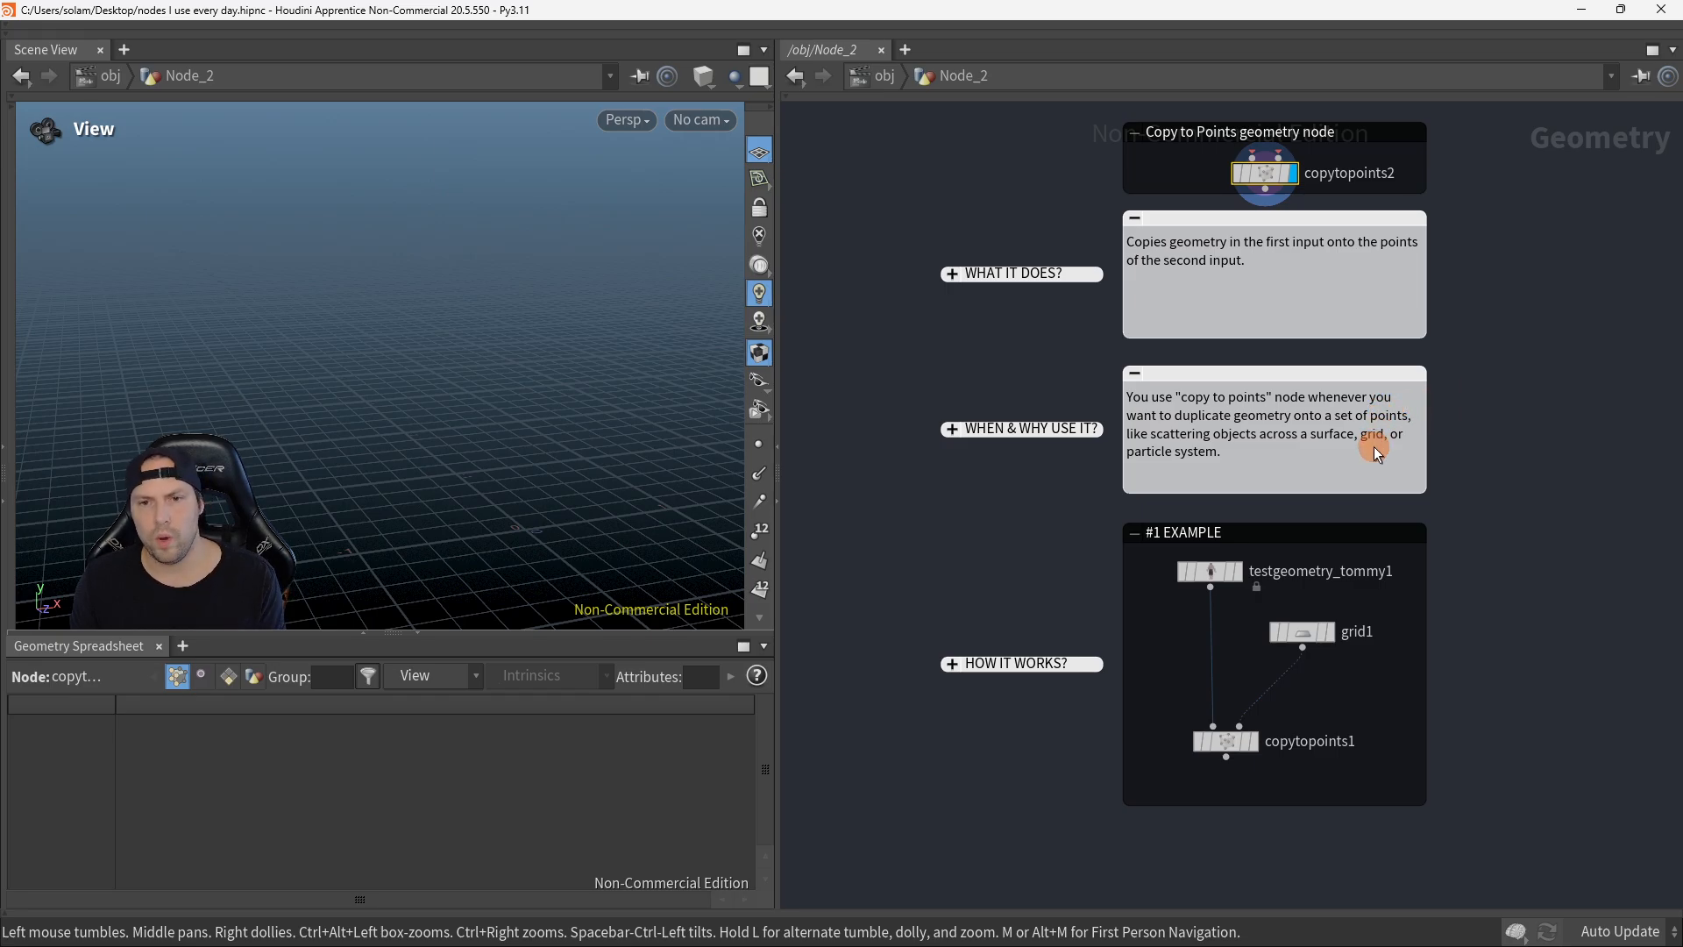
Step: Display the copytopoints1 result from the #1 EXAMPLE network and frame the whole crowd of copied soldiers
scroll(1418, 449, "up", 2)
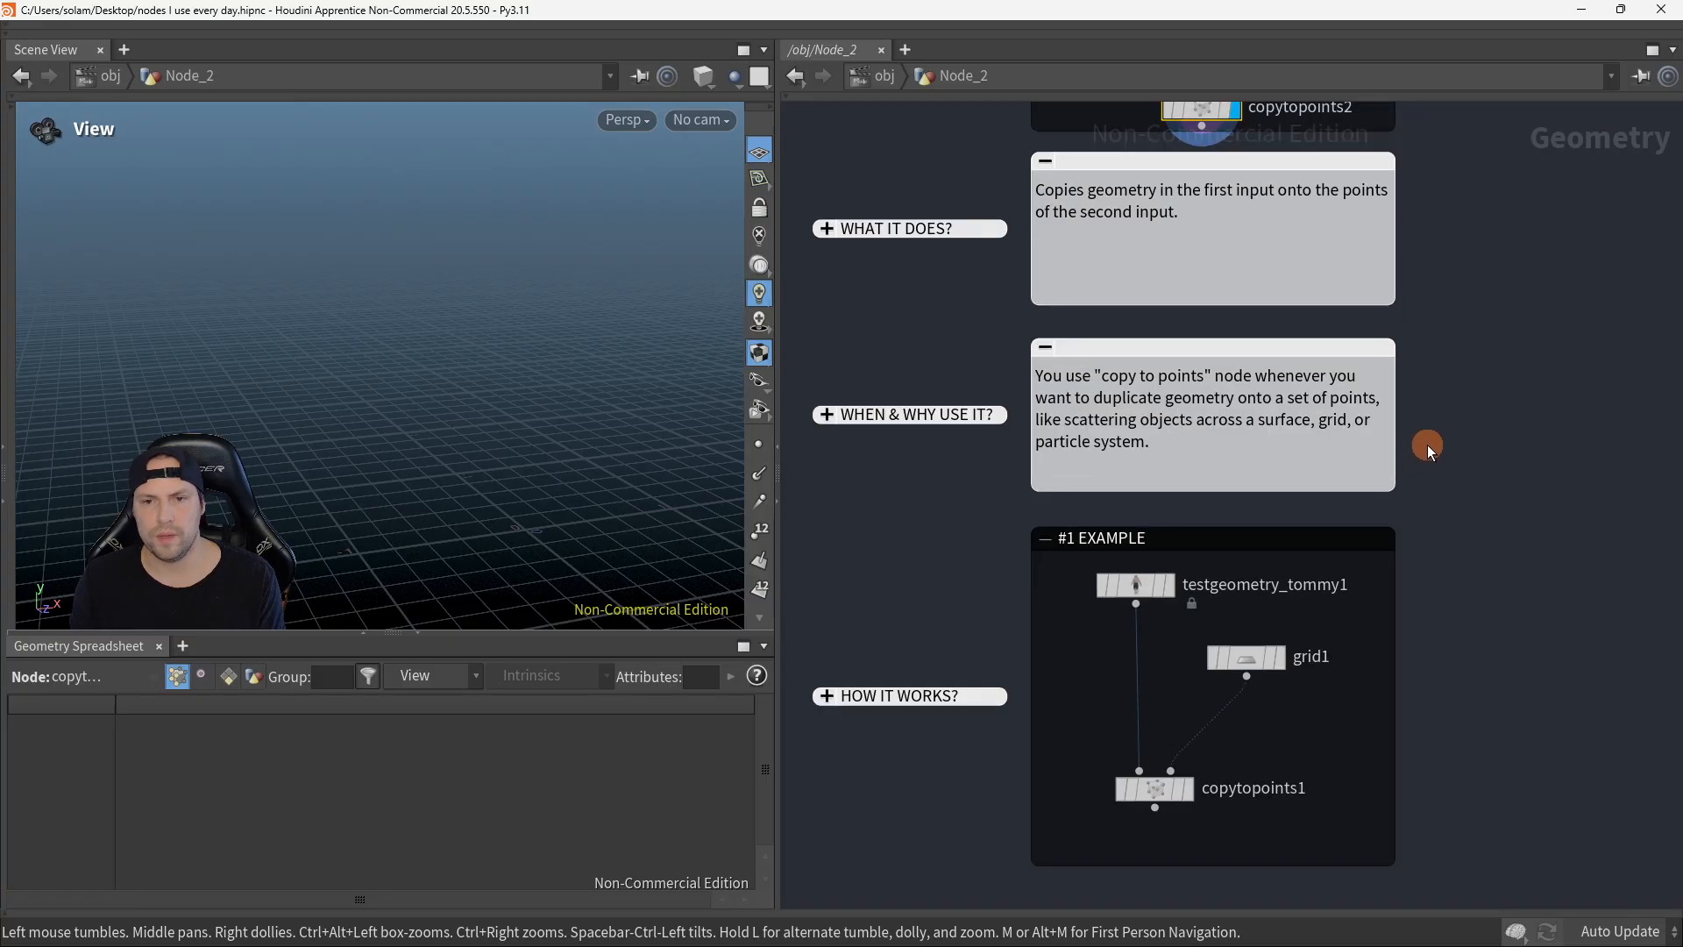
middle_click_drag(1427, 444, 1421, 452)
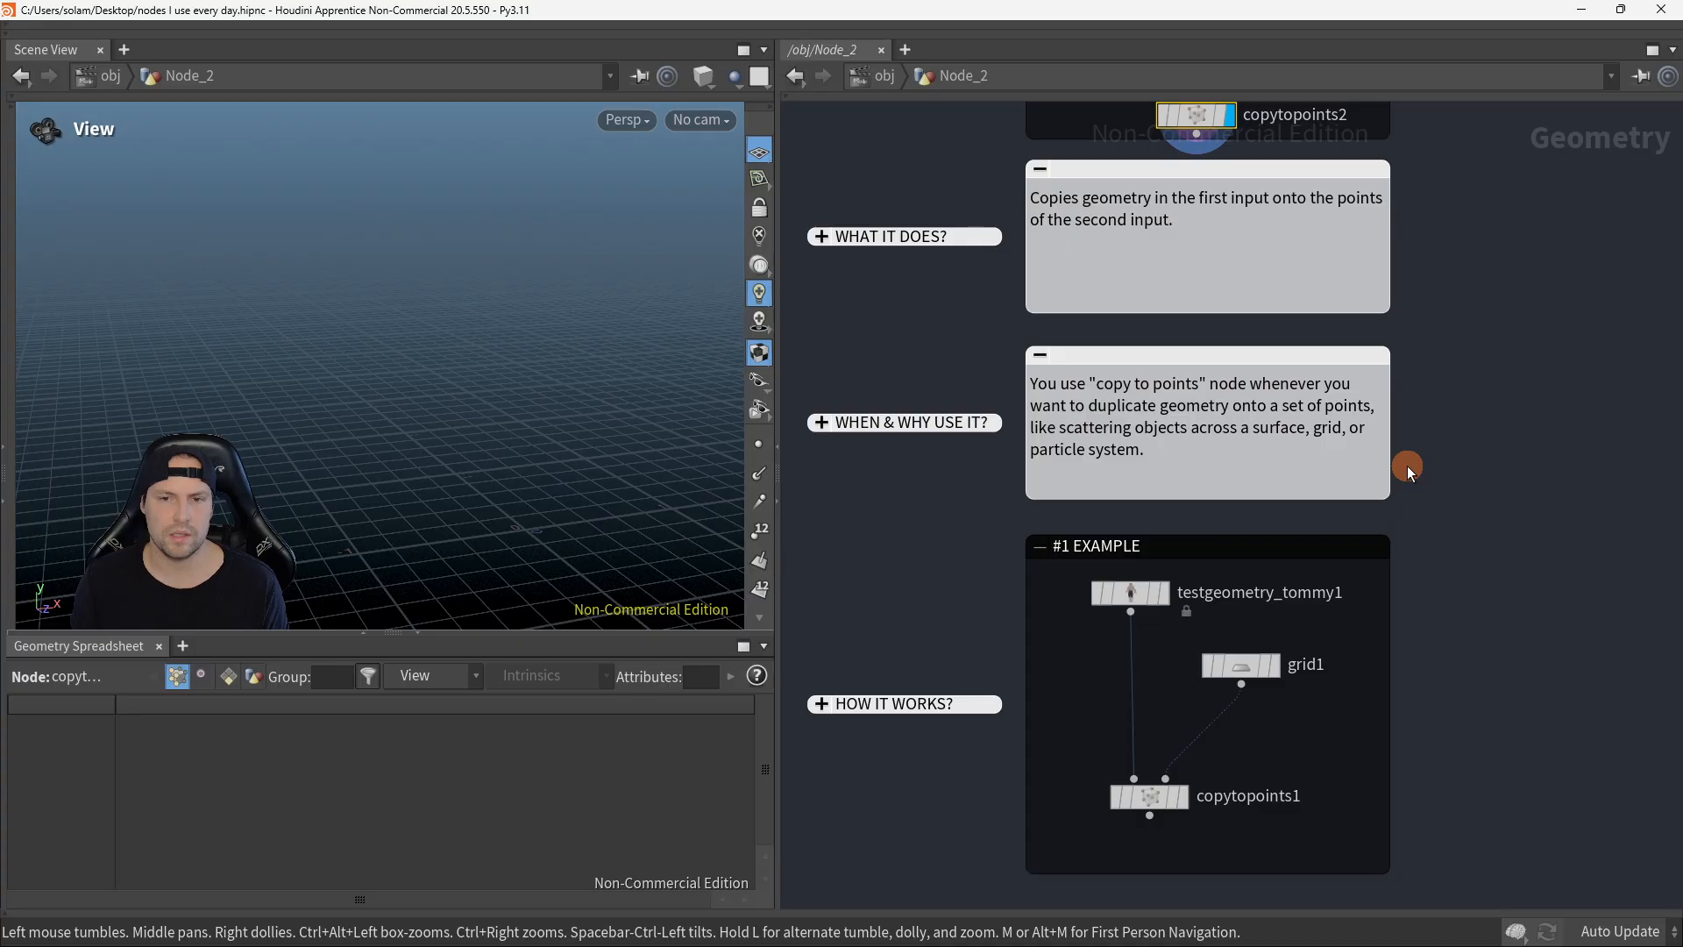
middle_click_drag(1448, 492, 1436, 305)
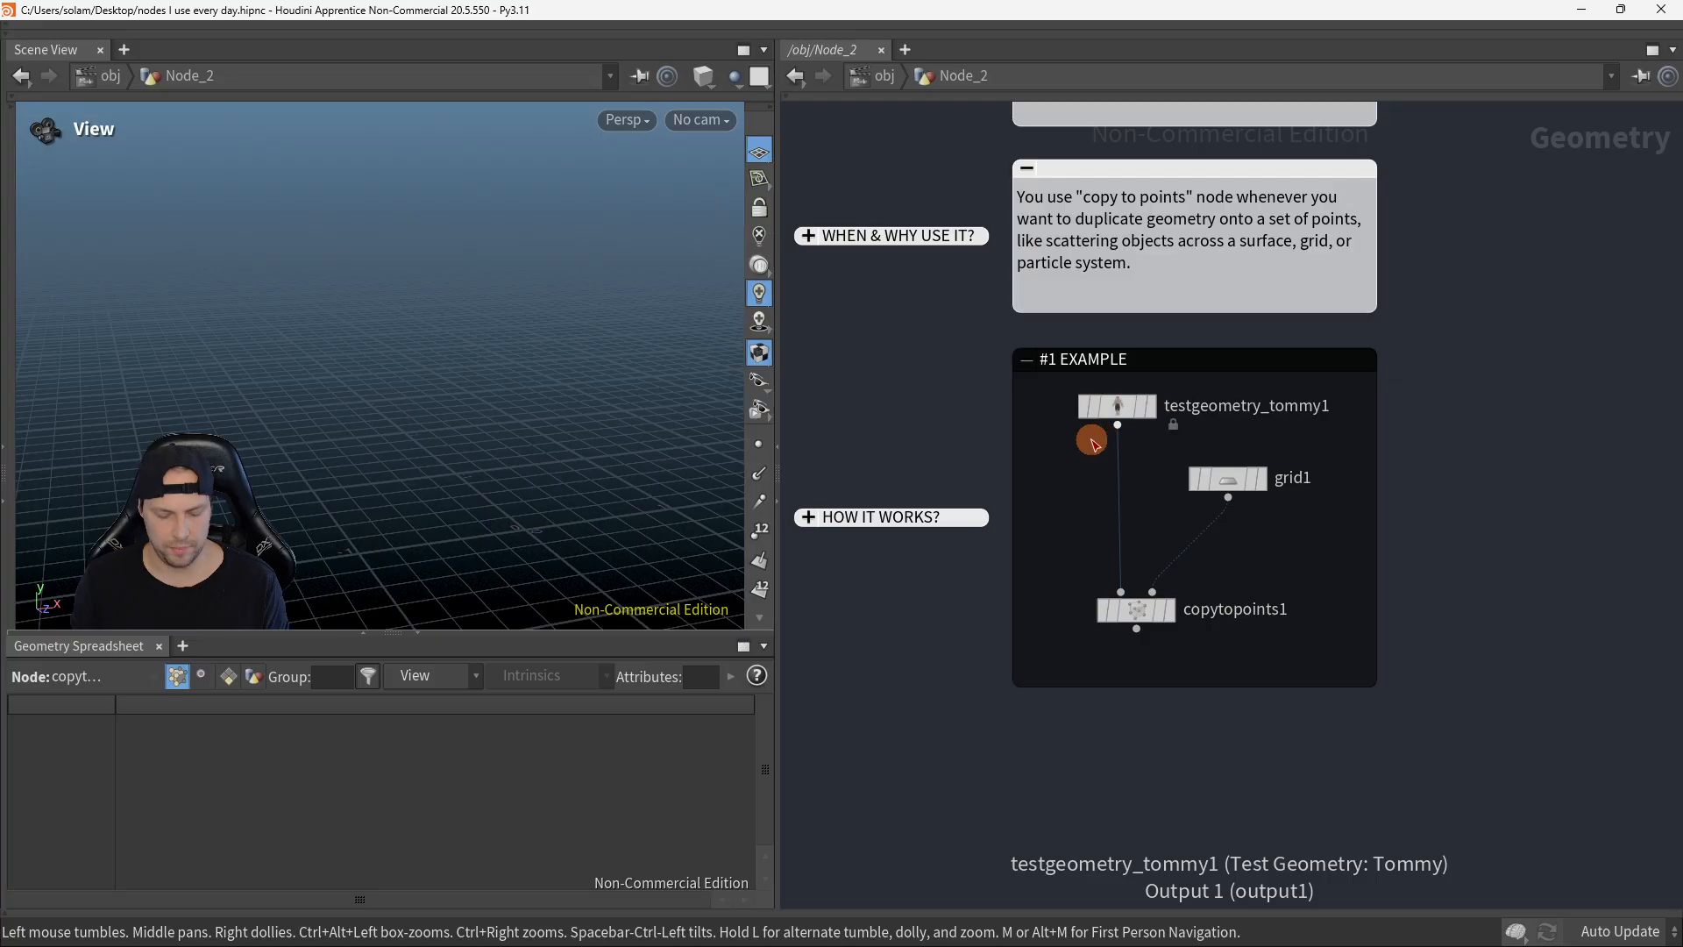
key("r")
left_click_drag(1057, 554, 1244, 667)
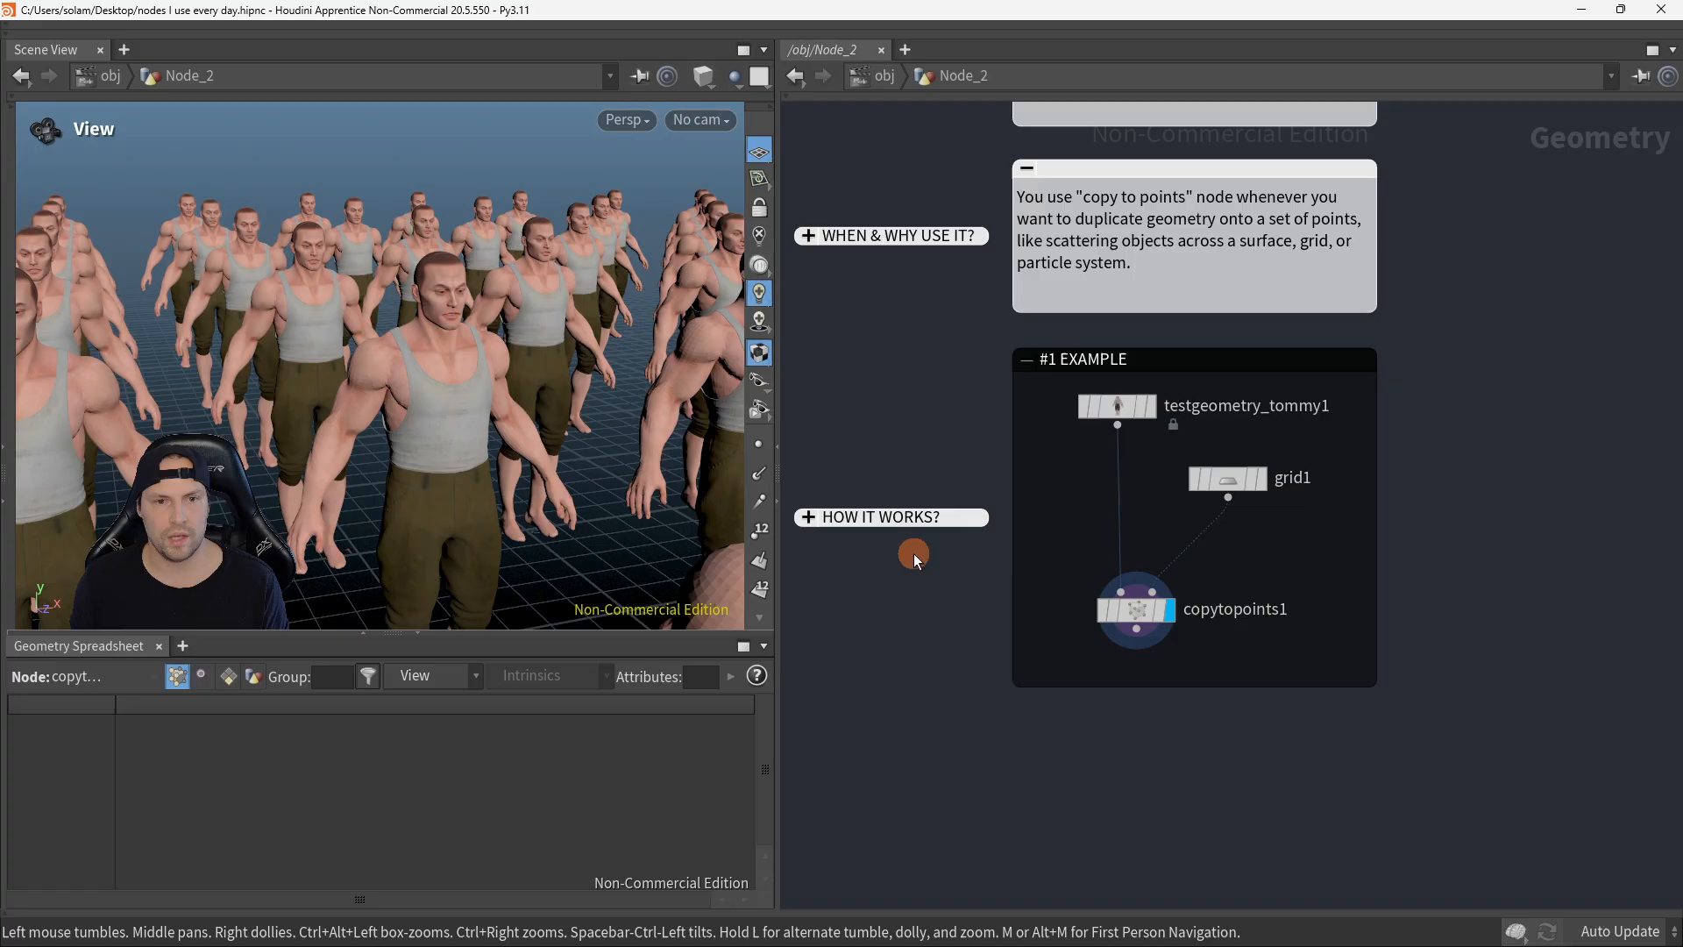
key("h")
left_click_drag(532, 387, 631, 438)
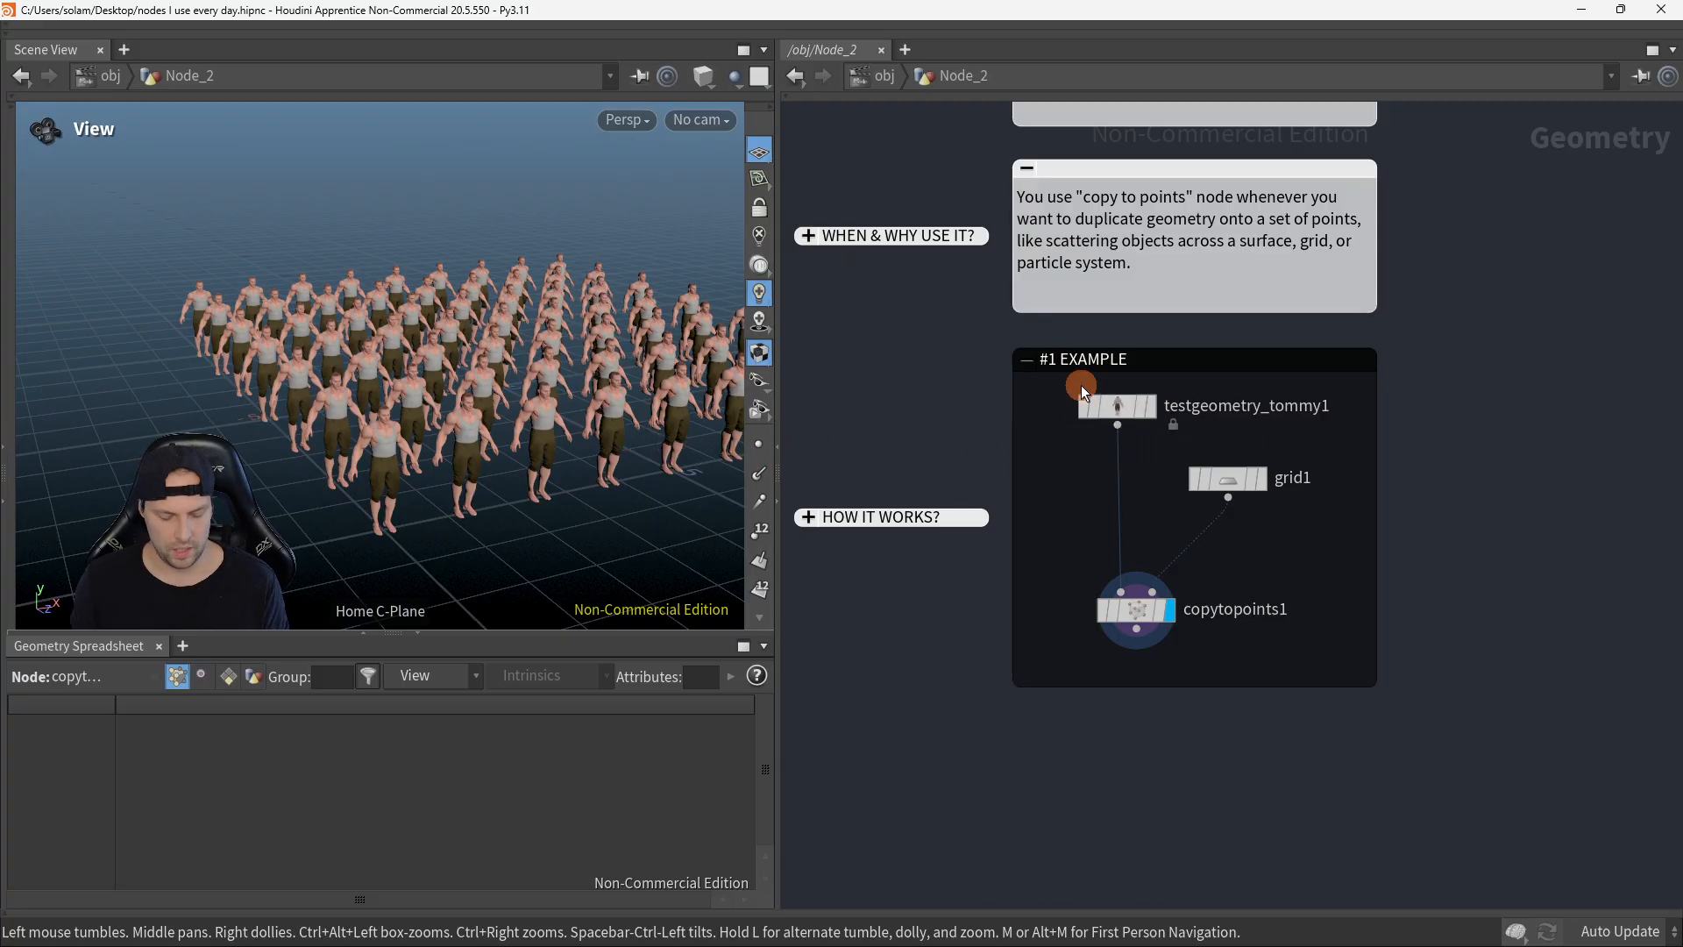
Step: Display only the testgeometry_tommy1 soldier and inspect it up close
left_click(1149, 405)
right_click_drag(575, 419, 669, 409)
left_click_drag(668, 409, 659, 452)
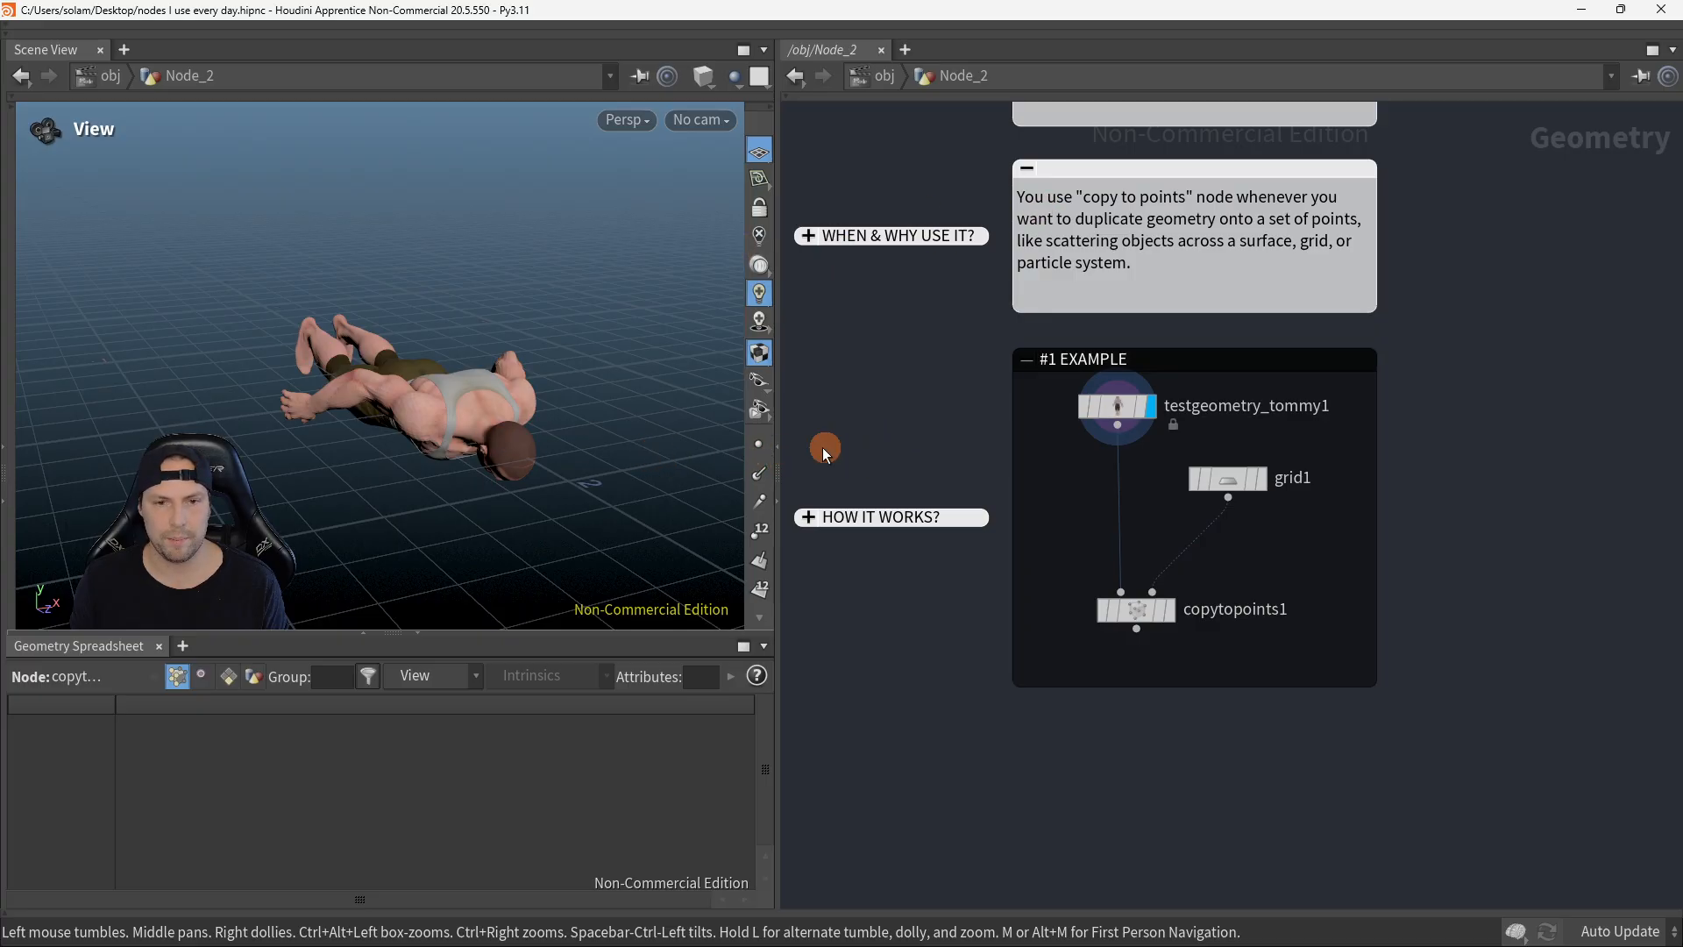
key("p")
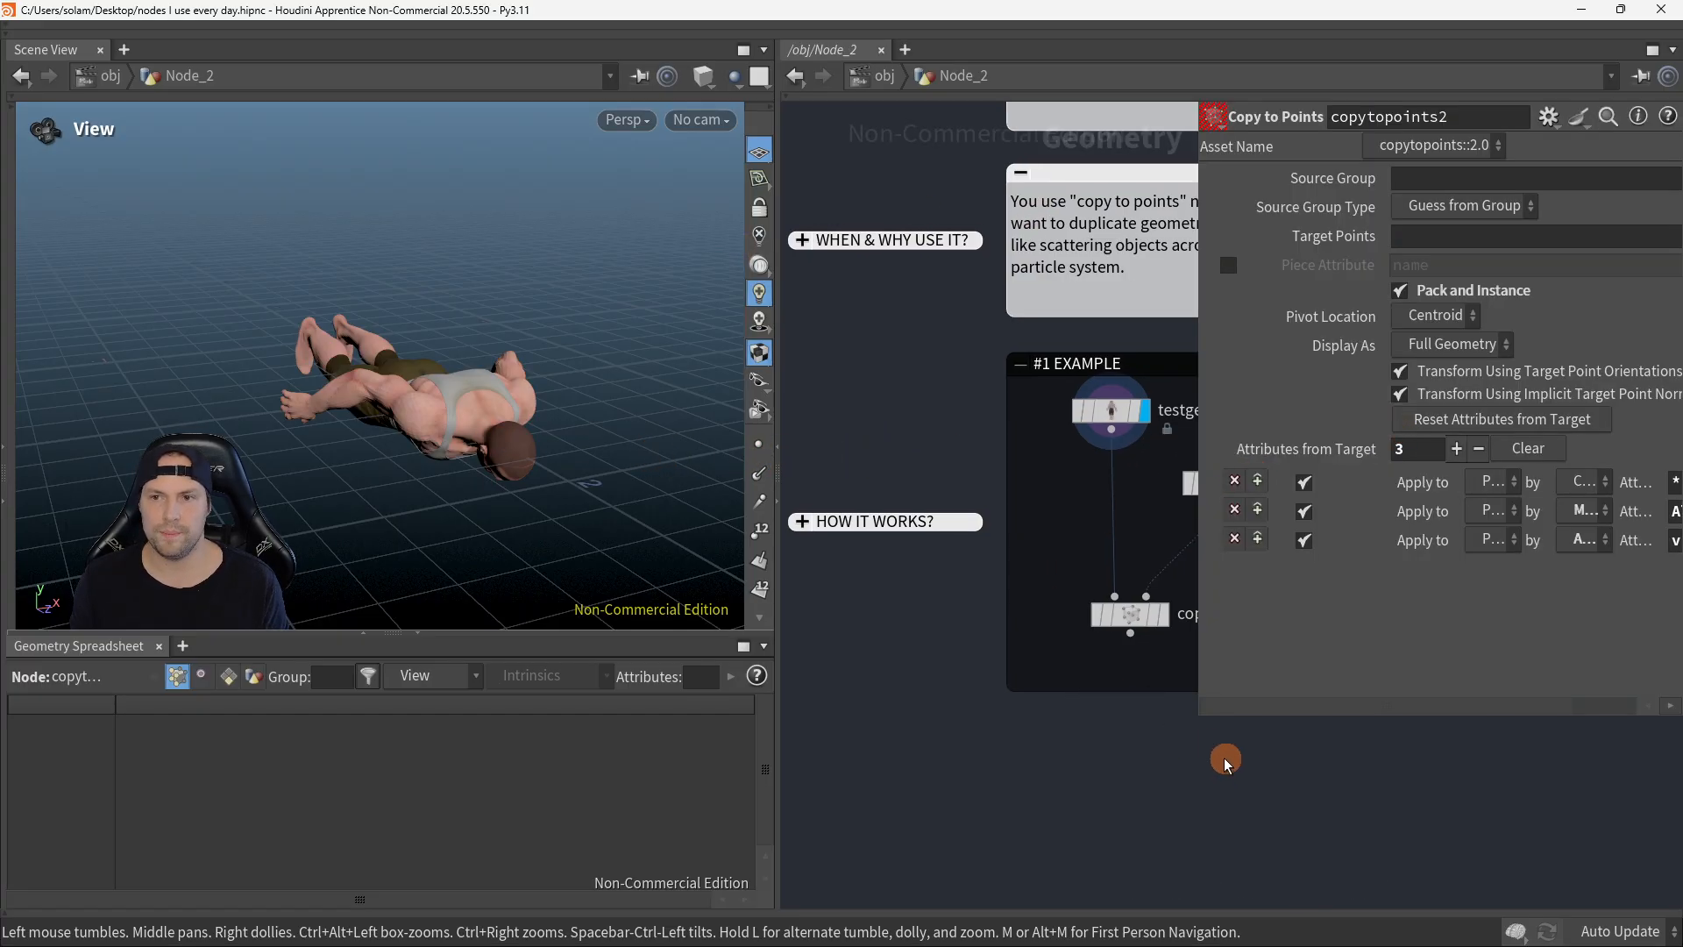
middle_click_drag(1207, 752, 1174, 703)
left_click_drag(1203, 707, 1307, 695)
key("p")
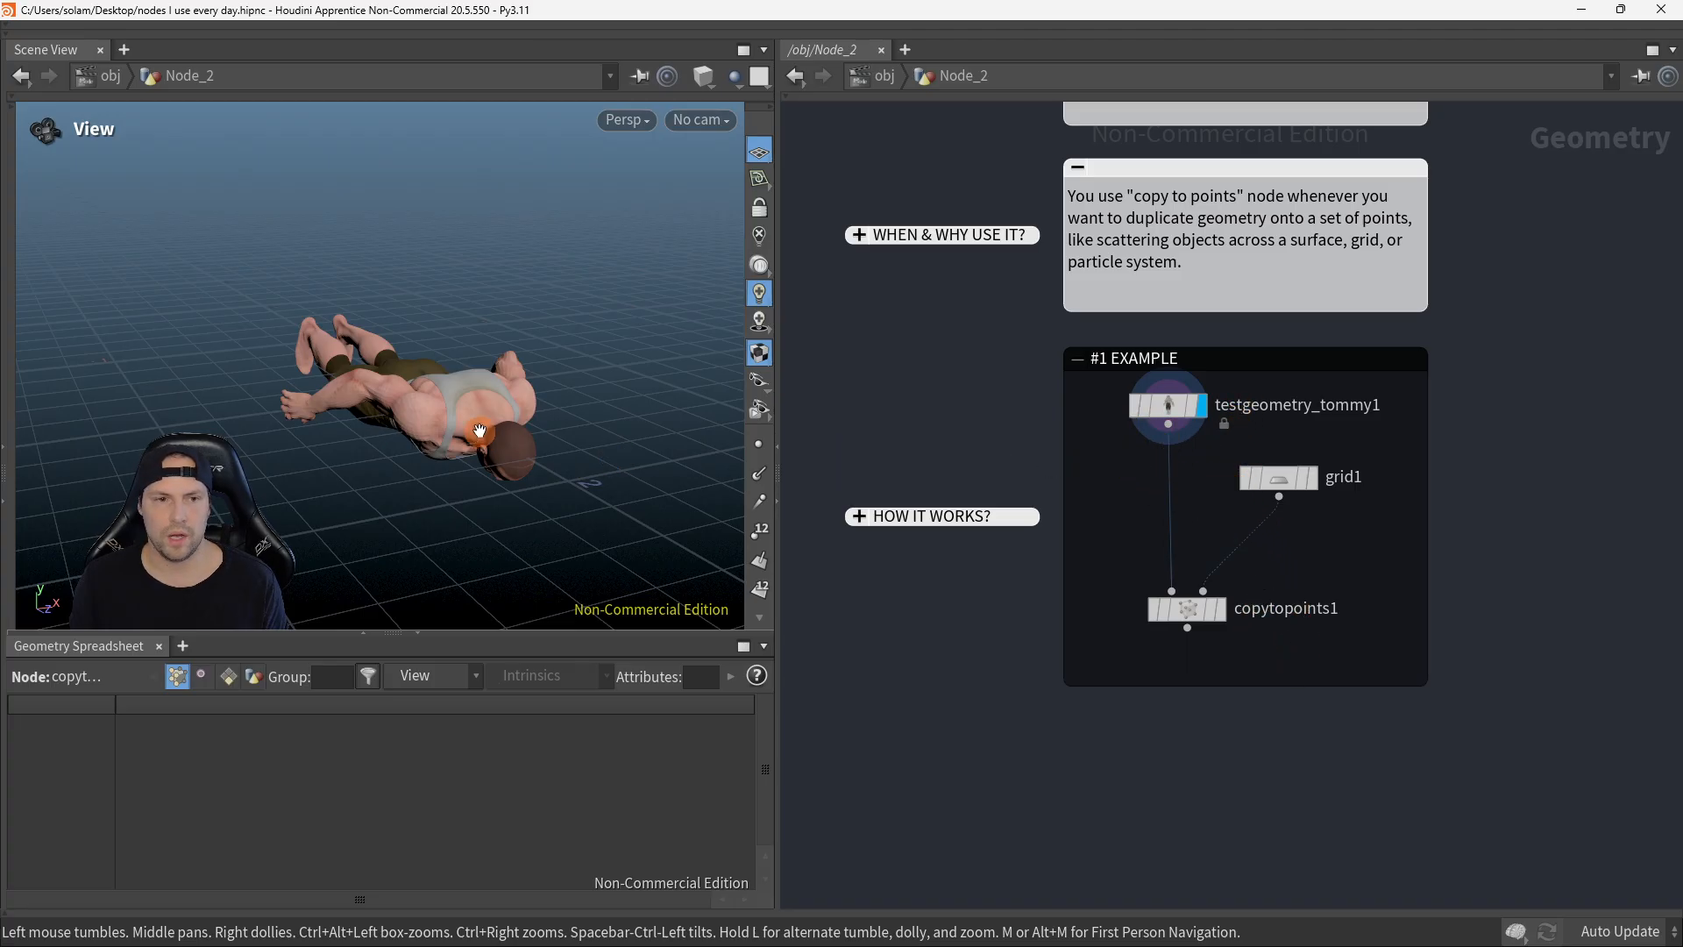
Step: Display the grid1 node and frame the entire grid in the scene view
left_click(1312, 478)
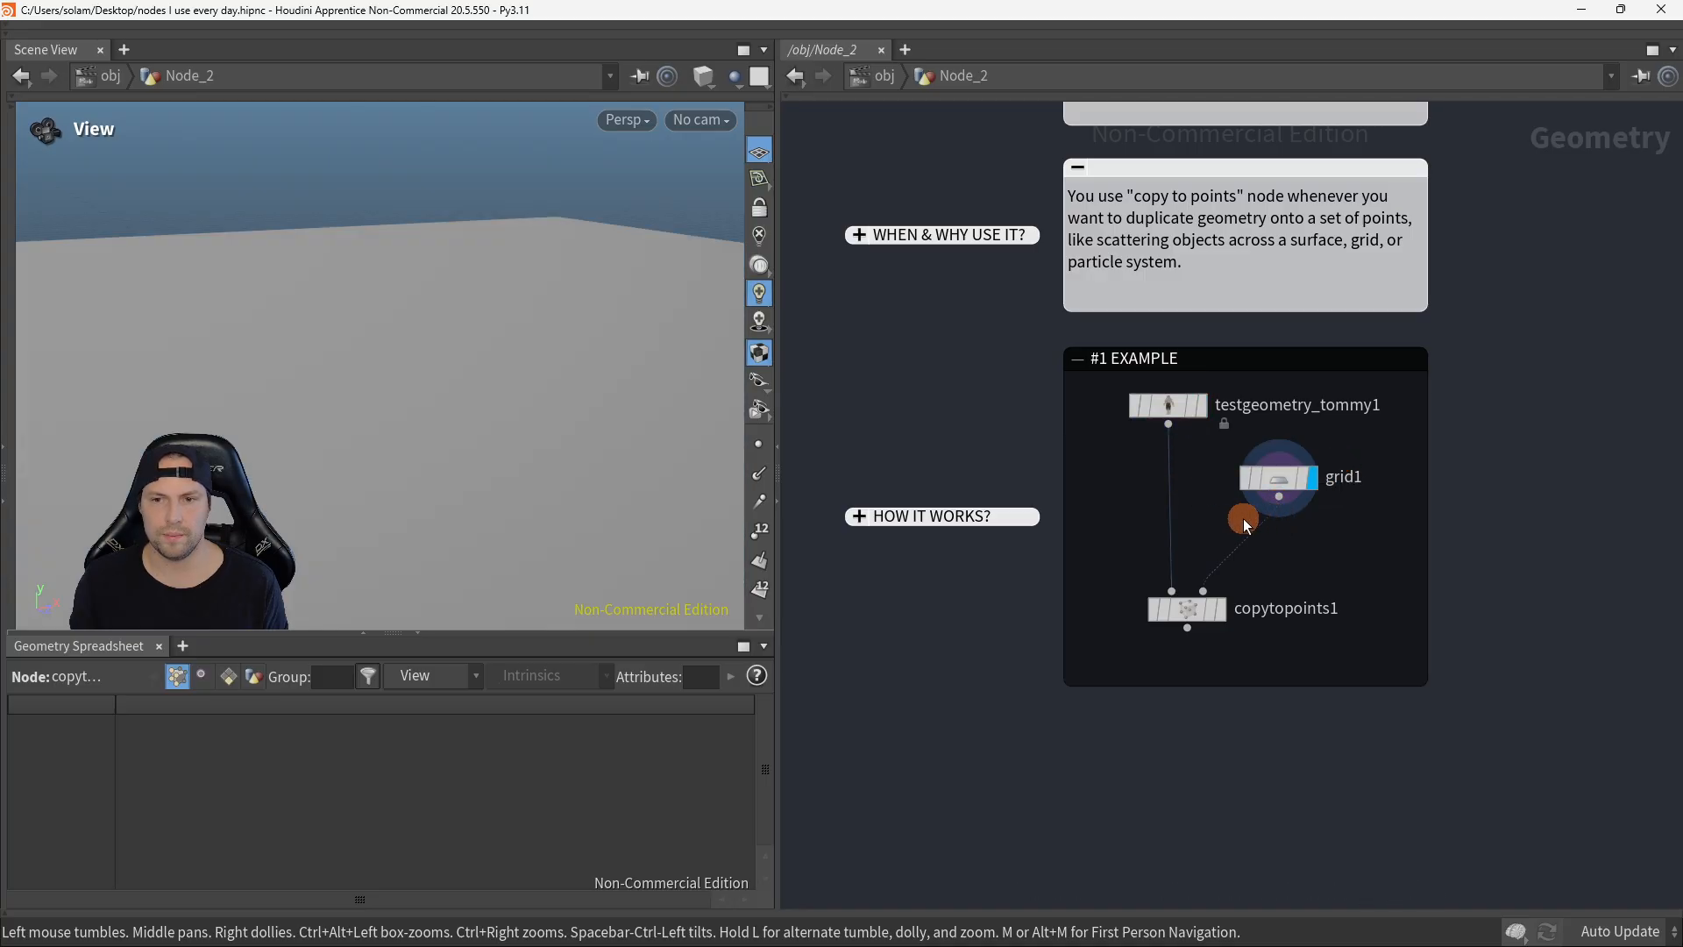
right_click_drag(500, 428, 307, 444)
middle_click_drag(307, 443, 518, 462)
right_click_drag(518, 462, 469, 477)
middle_click_drag(470, 476, 580, 447)
left_click_drag(580, 447, 699, 455)
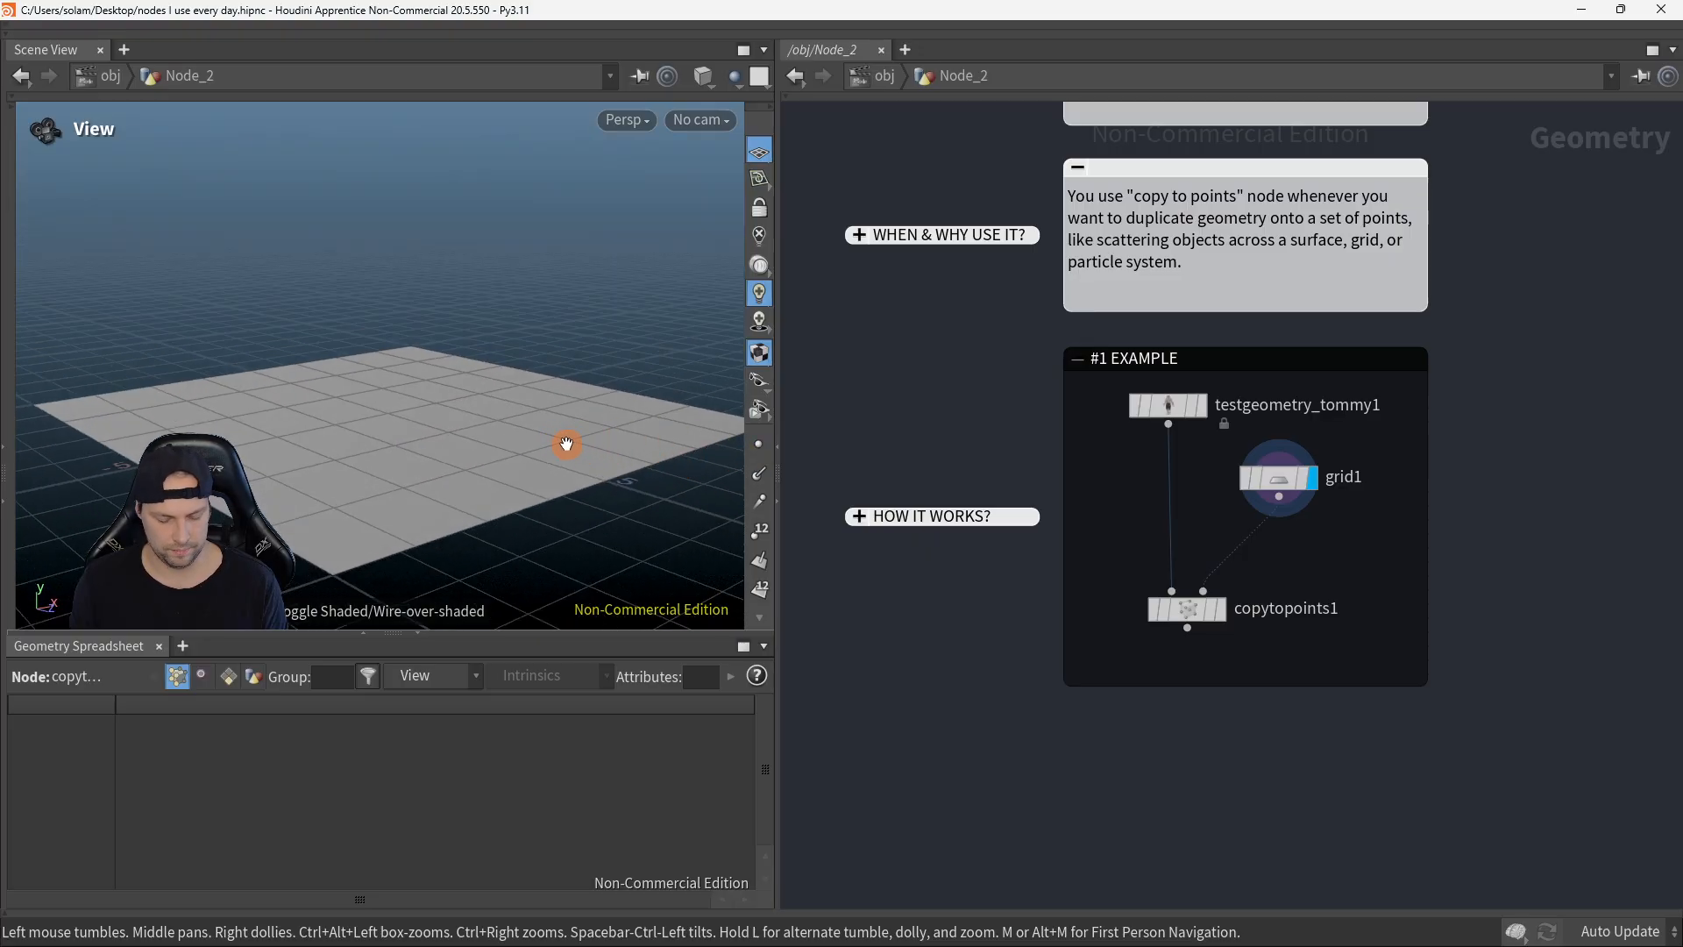
Step: Show the grid as a wireframe with point numbers and point markers switched on
key("w")
left_click_drag(542, 452, 536, 457)
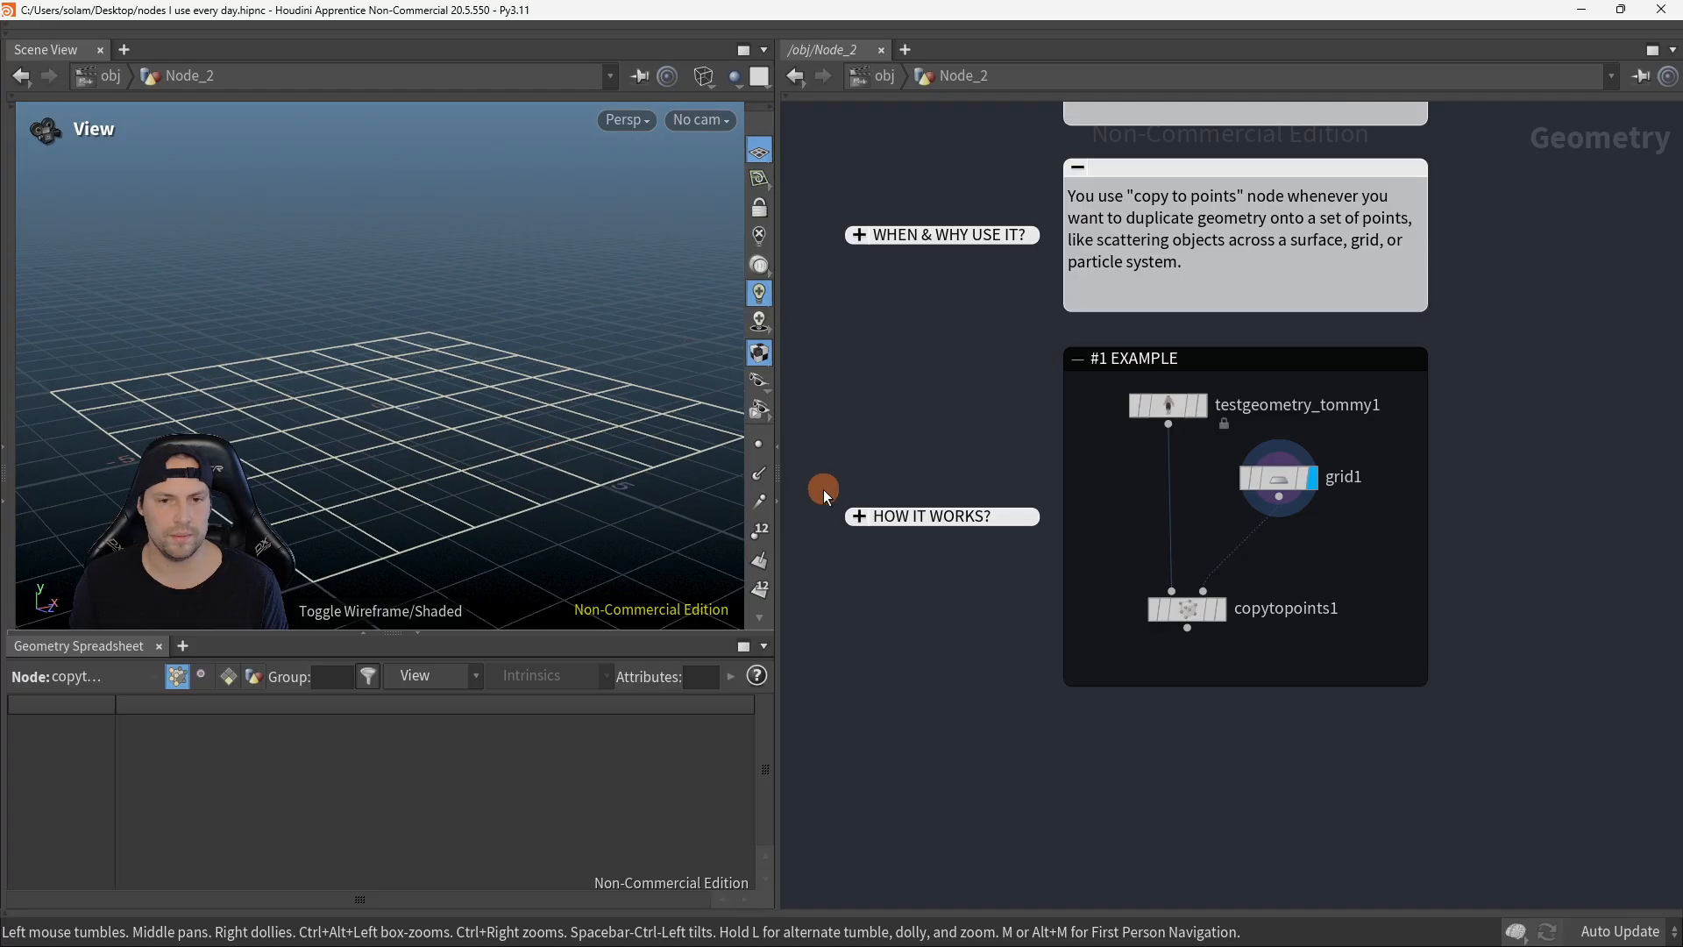
left_click(761, 530)
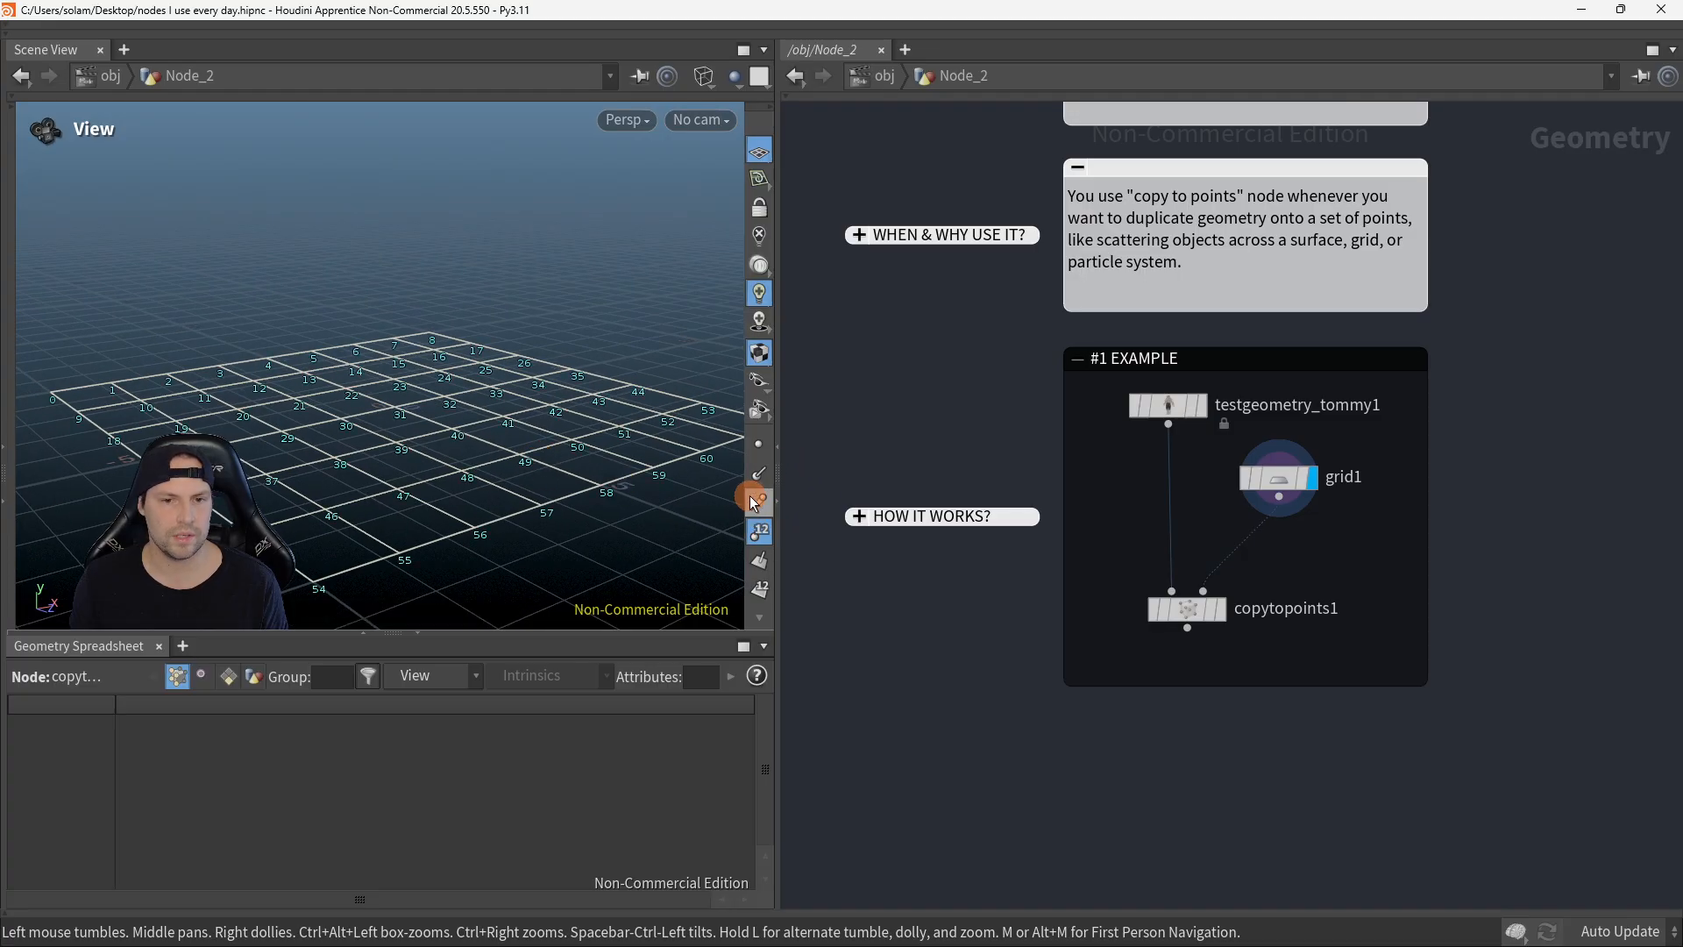
left_click(758, 444)
left_click_drag(603, 480, 550, 468)
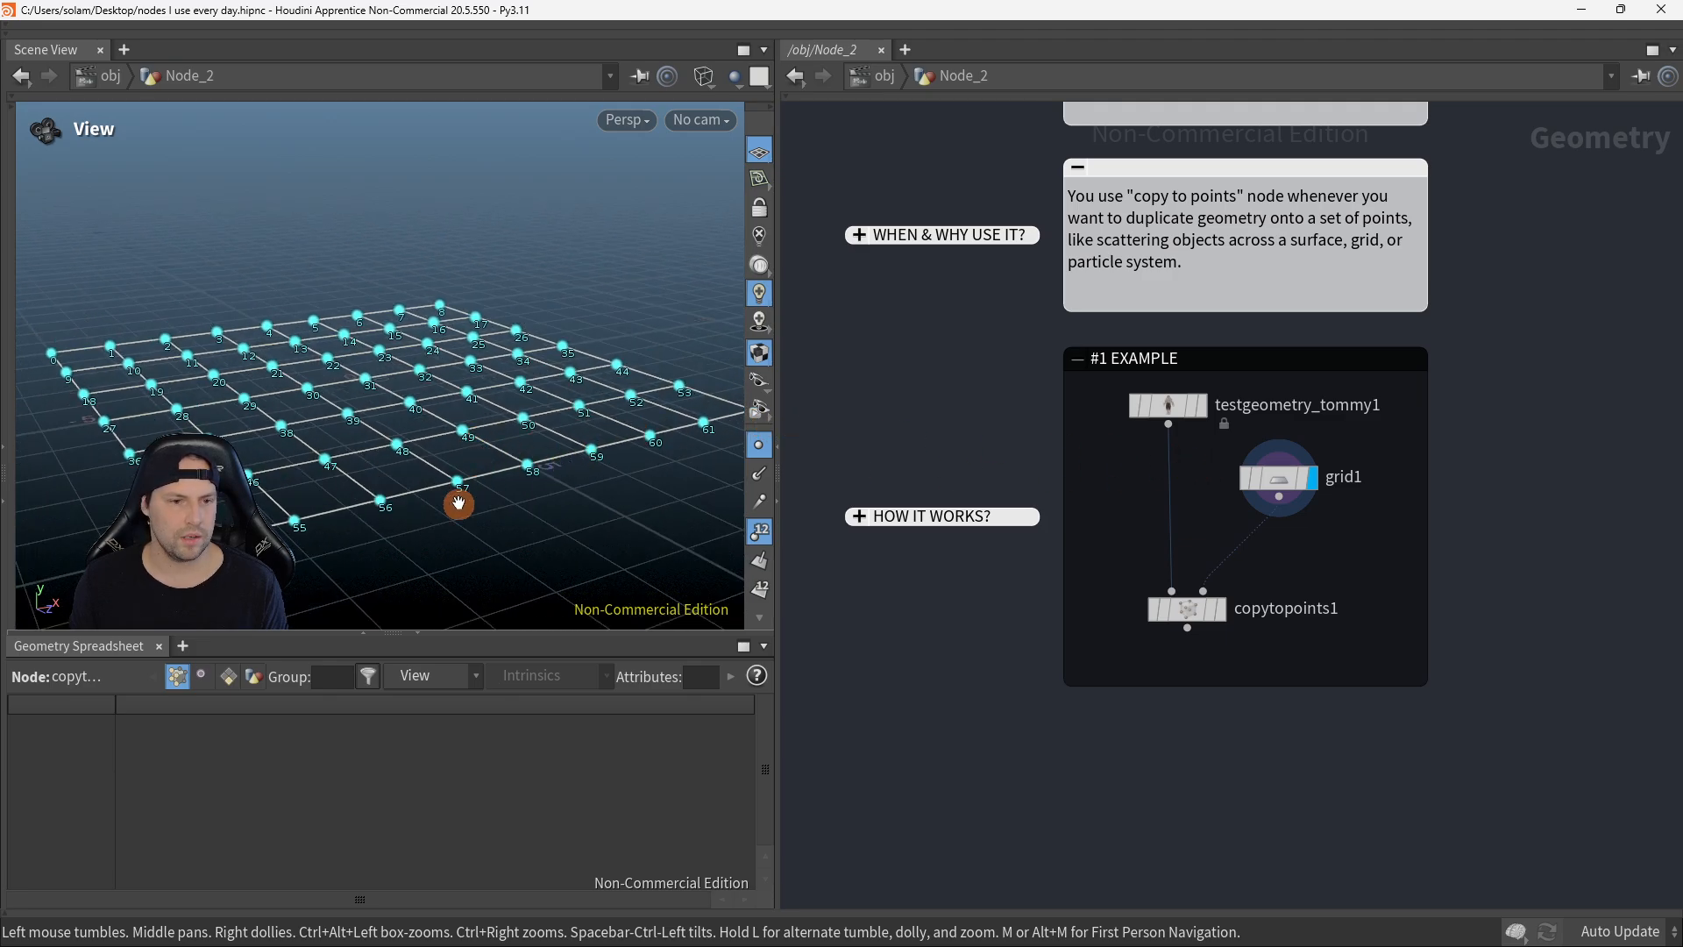
Step: Select grid1 and sort its points in the geometry spreadsheet by point number in descending order
left_click(1274, 489)
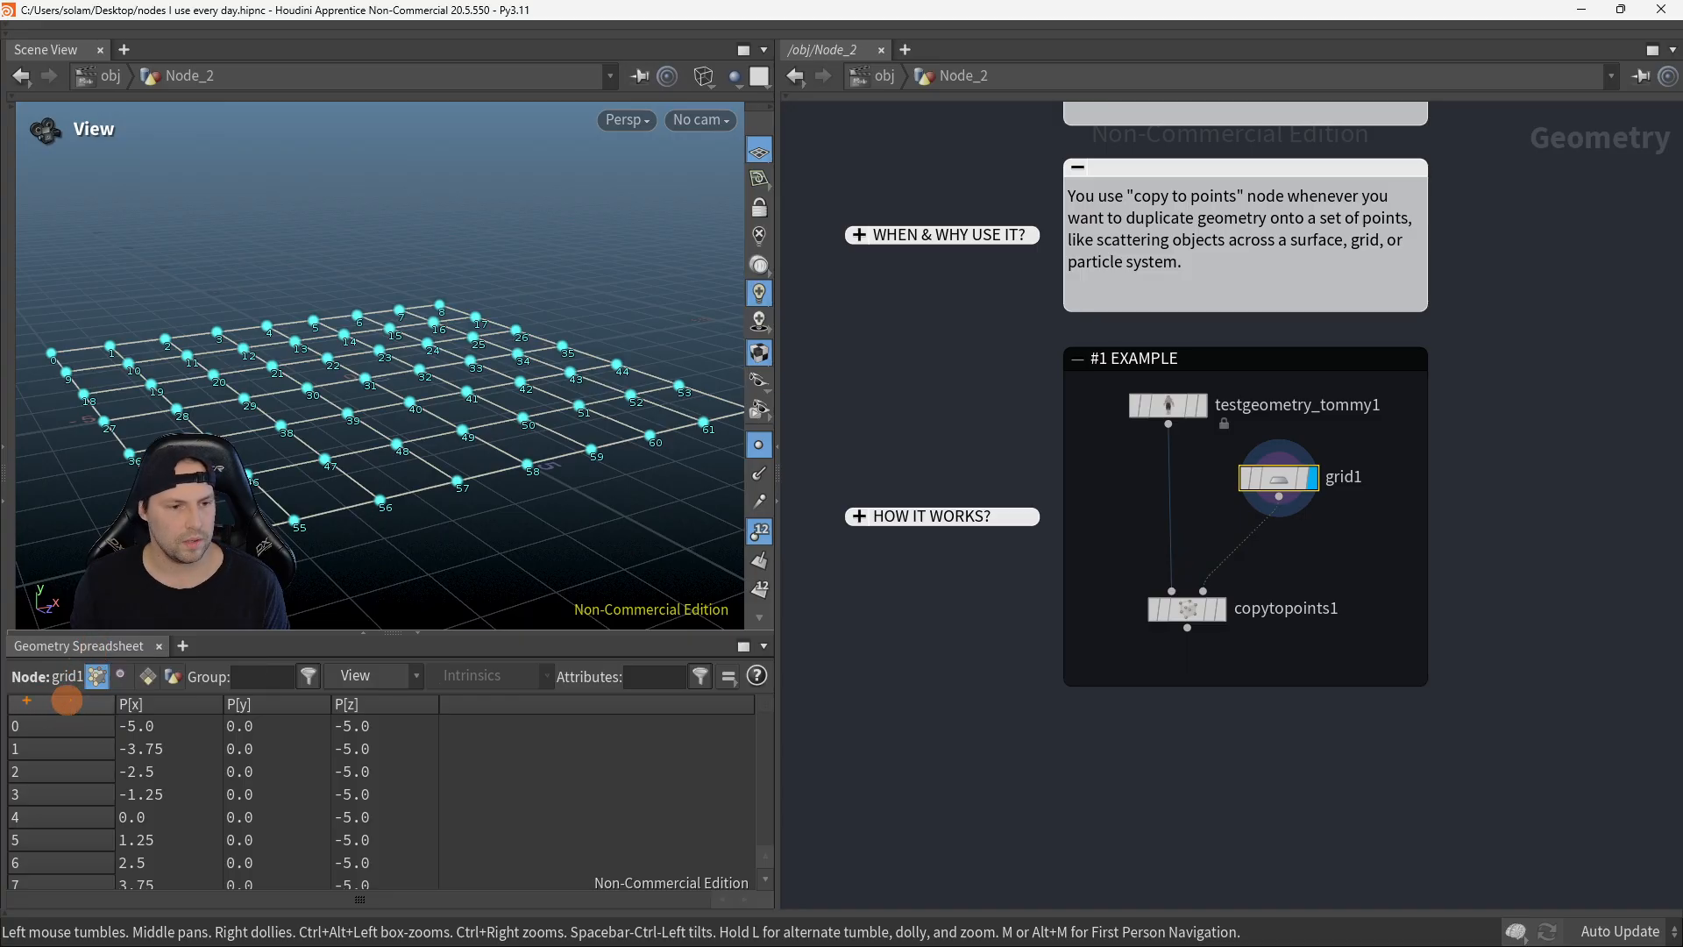
left_click(67, 700)
left_click_drag(128, 719, 127, 720, "ctrl")
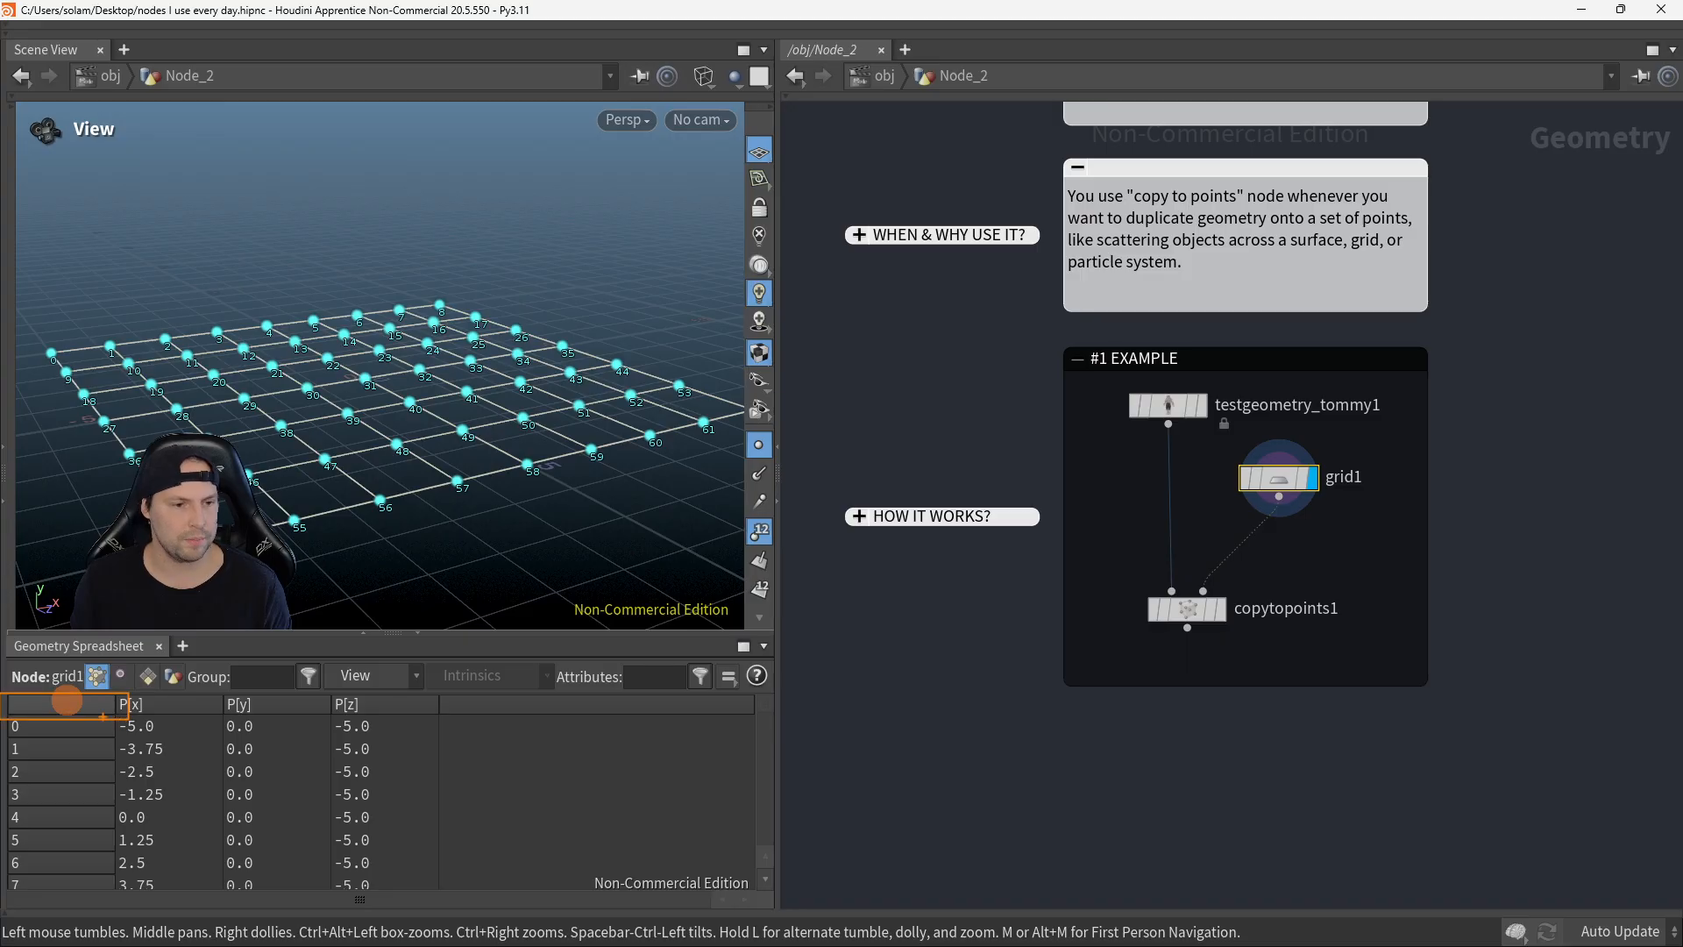
key("Escape")
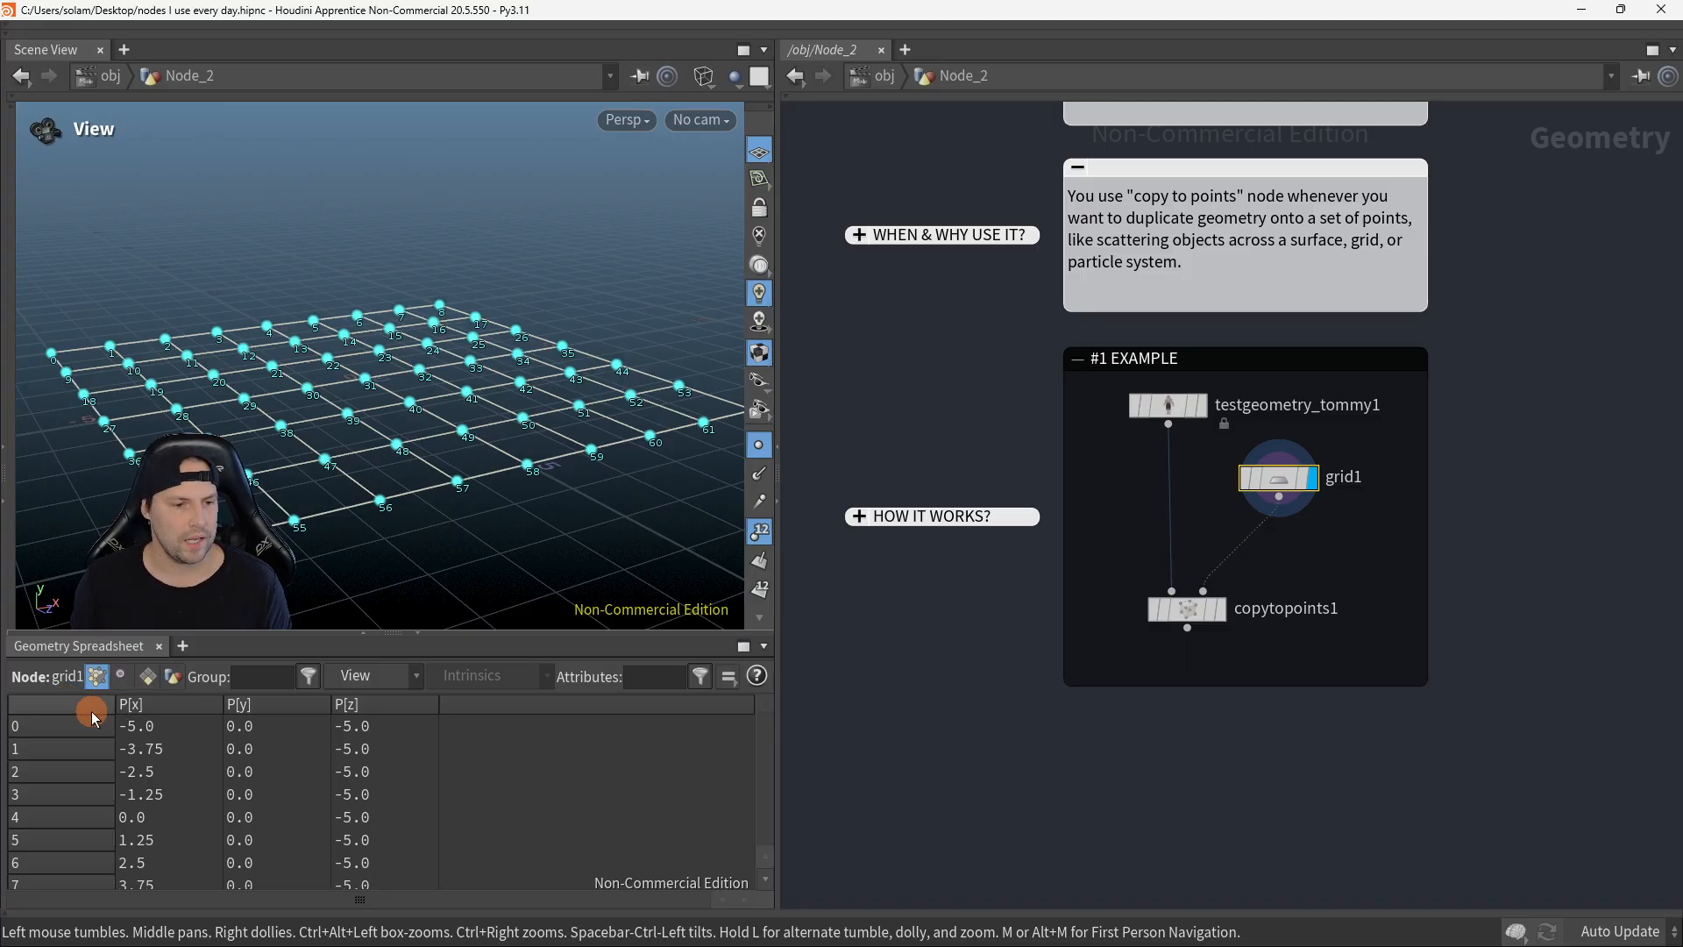
left_click(102, 706)
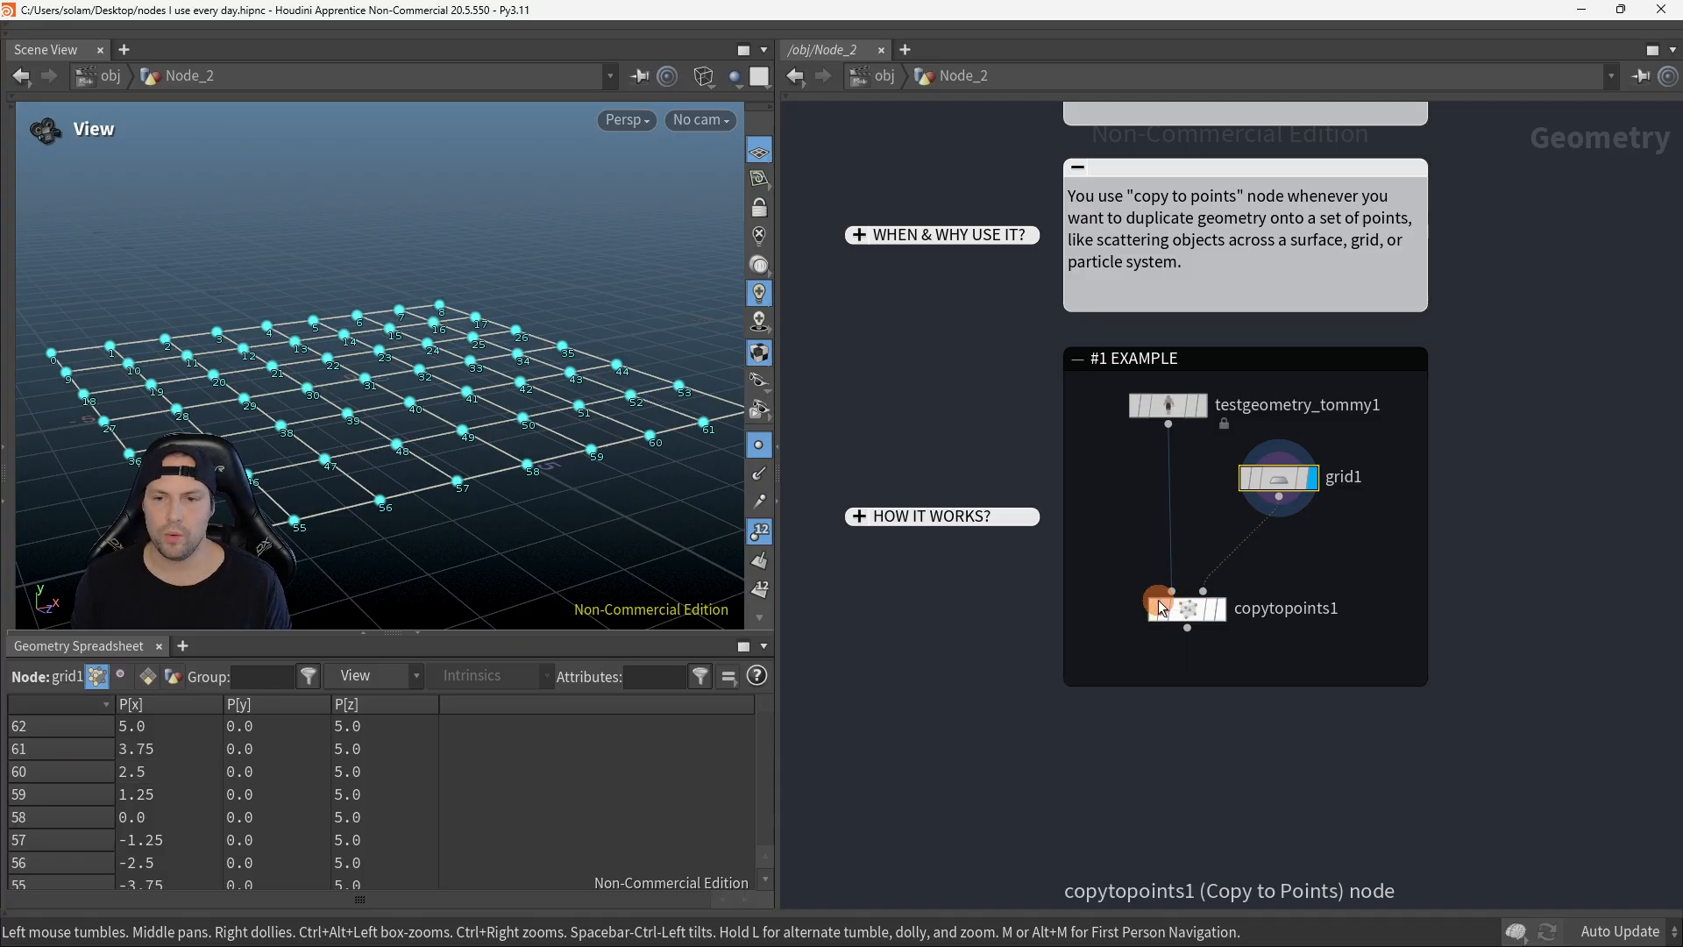
Step: Display copytopoints1 and switch the scene view from wireframe back to shaded
left_click(1220, 608)
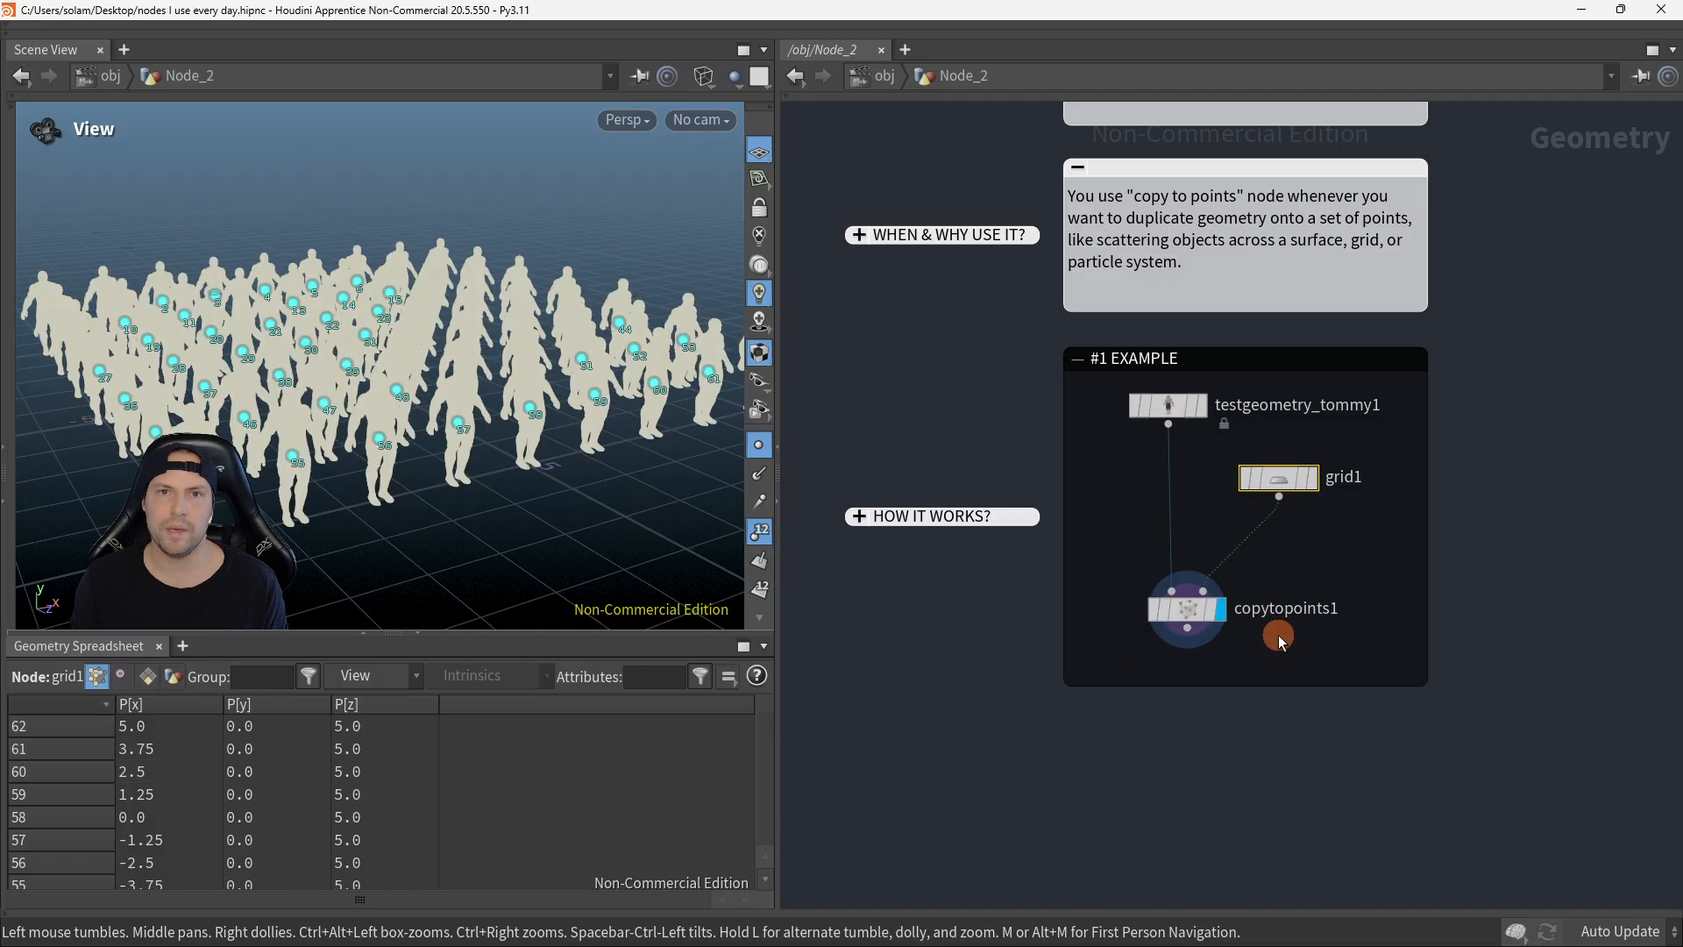
key("w")
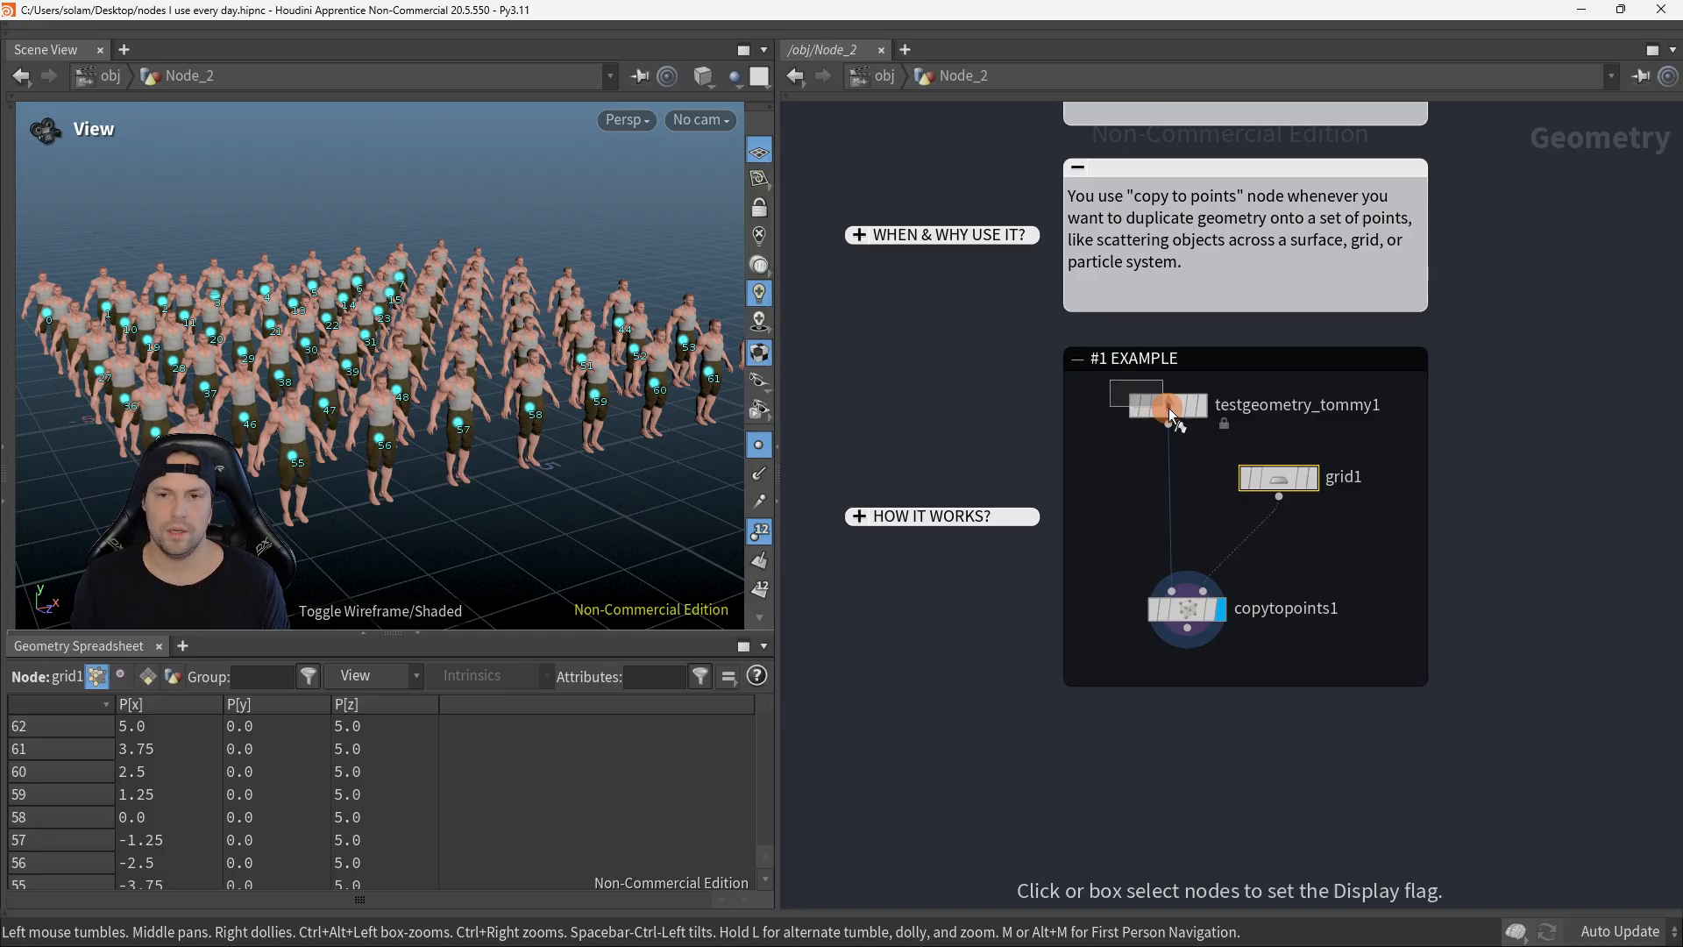
Step: Display testgeometry_tommy1 with point numbers and point markers off, and inspect the single soldier
left_click(1201, 405)
left_click(768, 533)
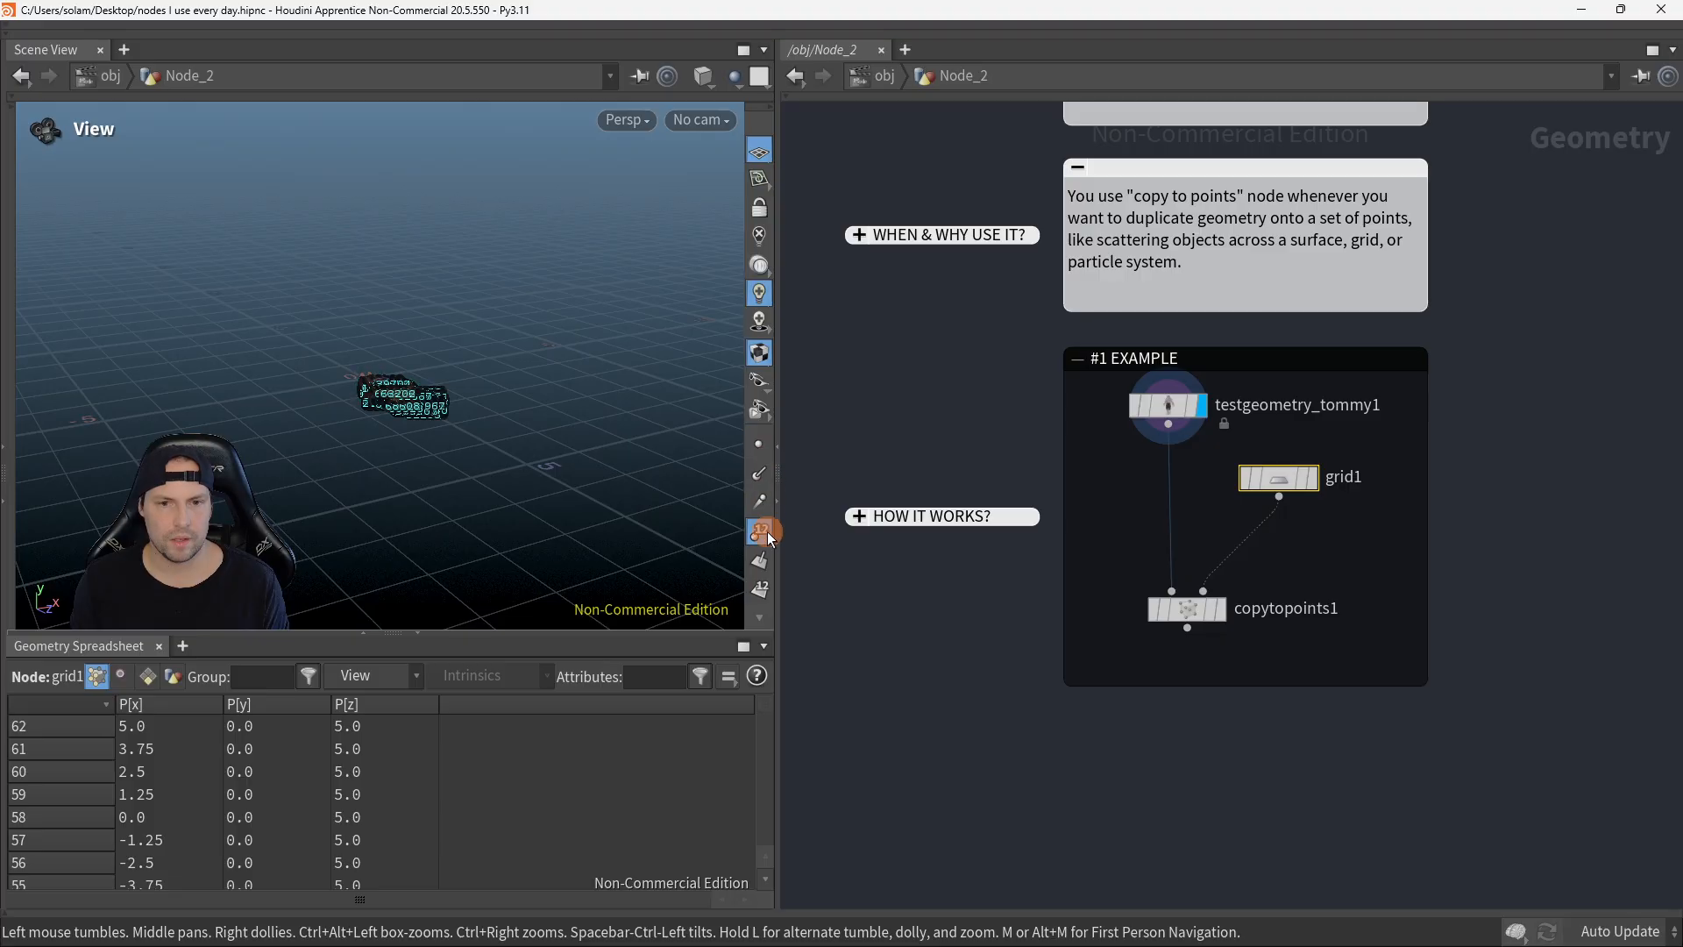
left_click(760, 536)
right_click_drag(691, 496, 481, 380)
left_click_drag(481, 379, 525, 438)
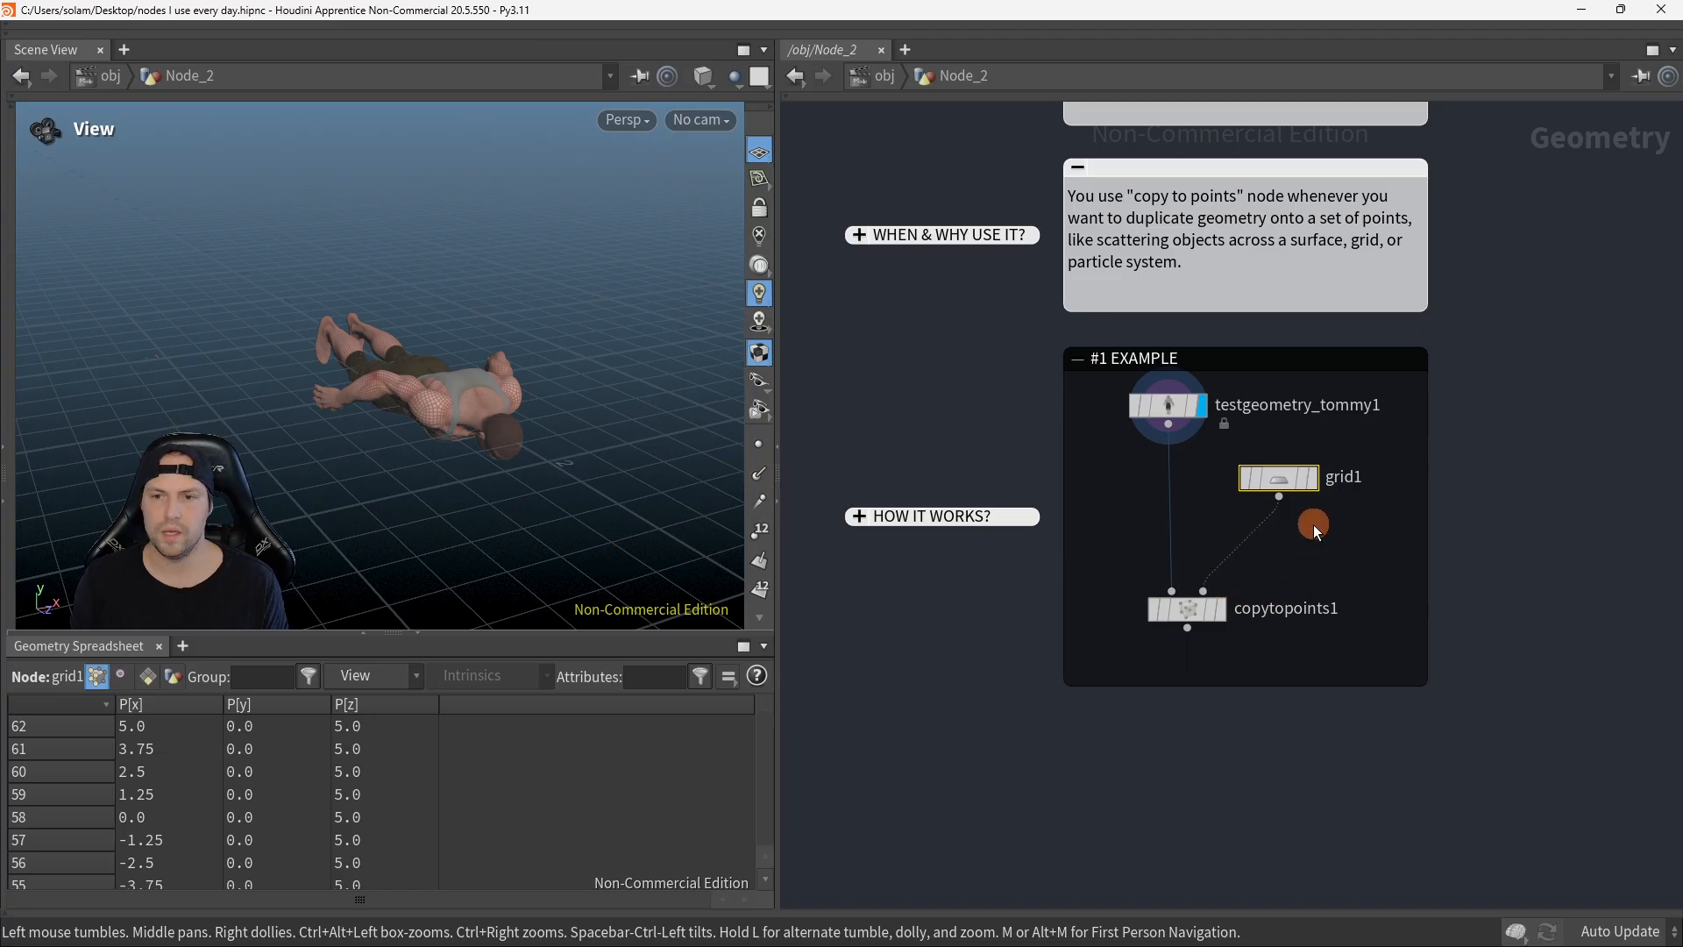
Step: Display grid1 again with point markers on and frame the full grid
left_click(1312, 478)
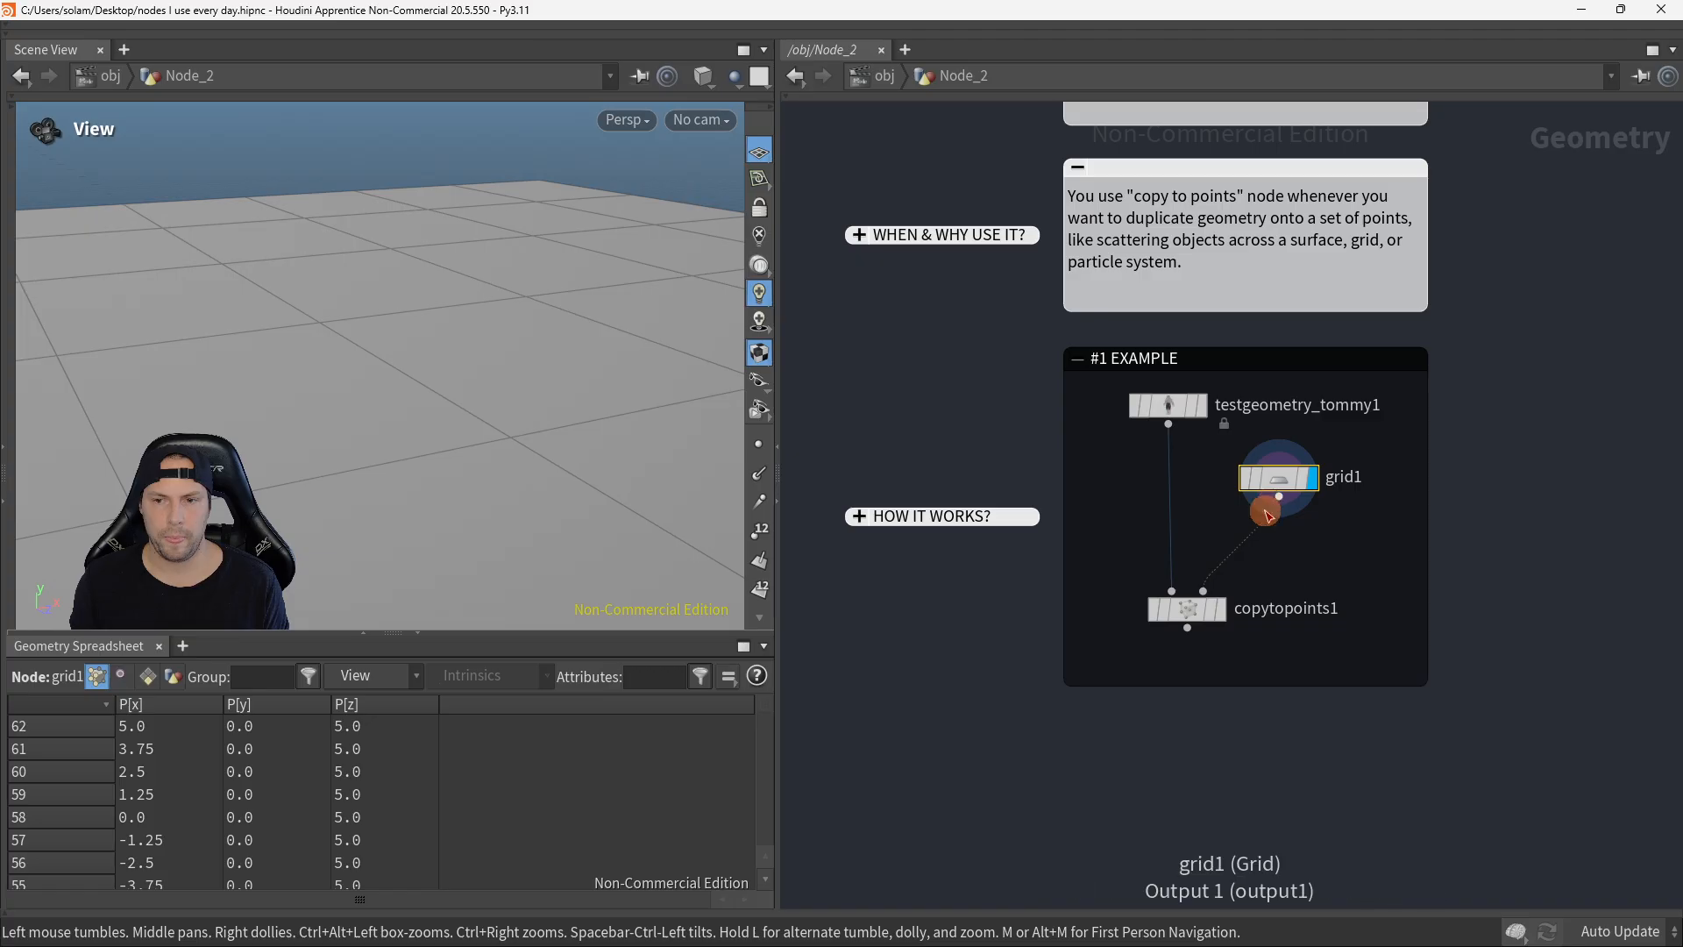
right_click_drag(512, 446, 548, 433)
left_click(758, 446)
right_click_drag(386, 493, 495, 447)
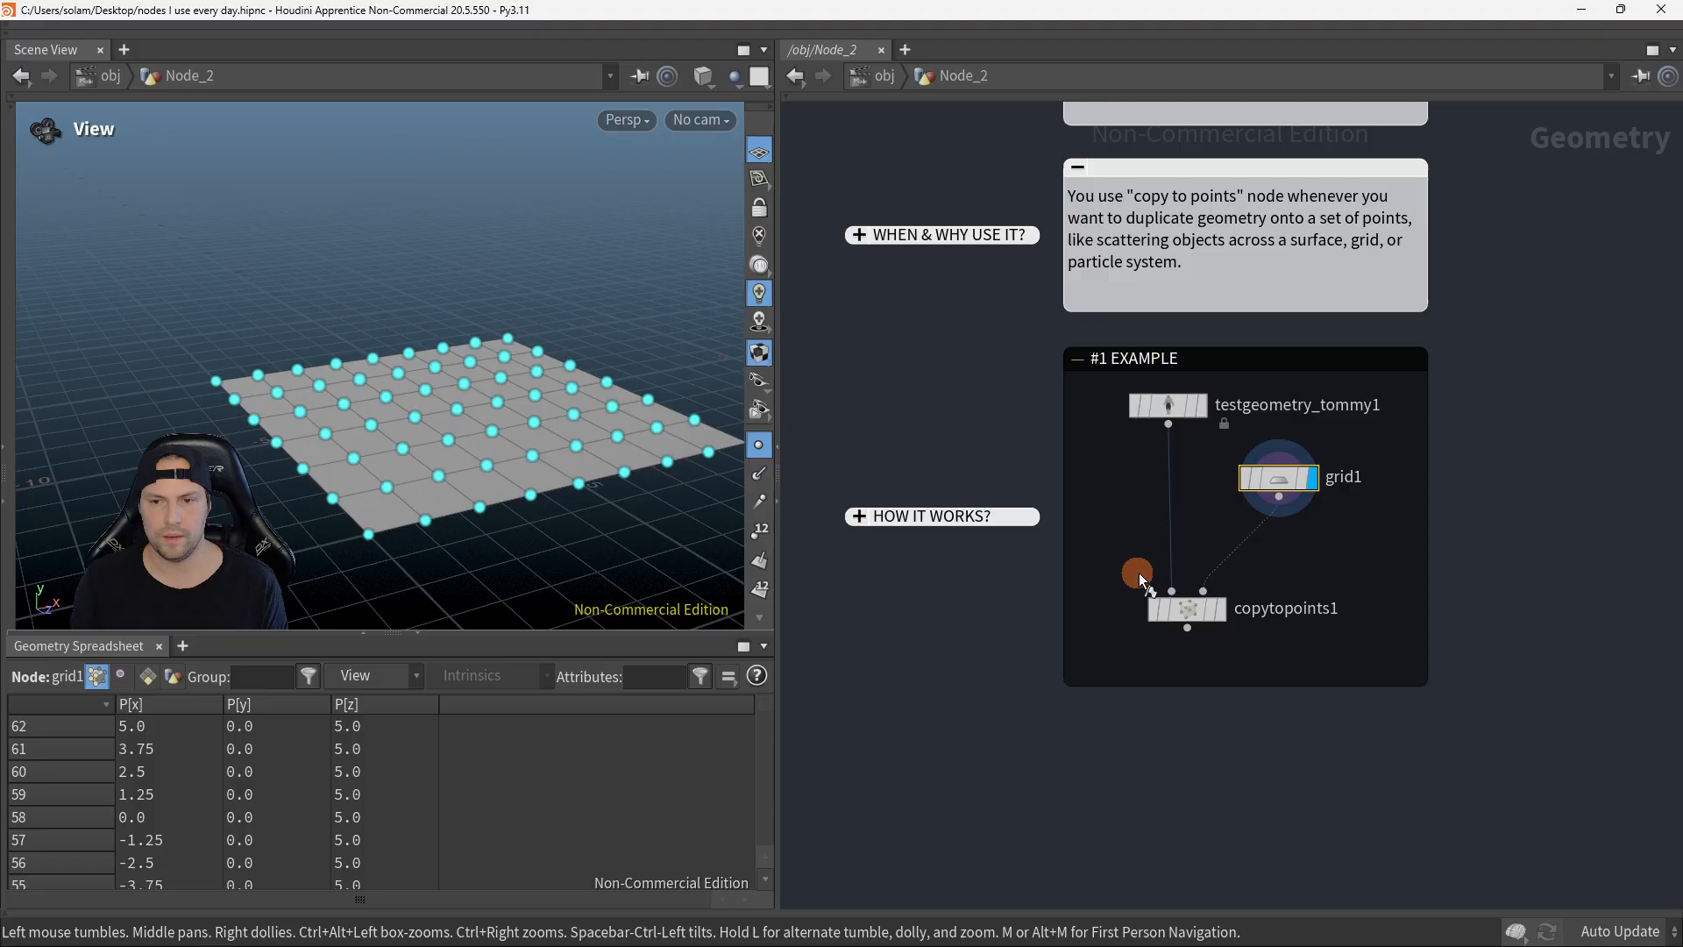
Step: Display and select copytopoints1, and view the soldiers copied onto the grid points
left_click(1221, 608)
left_click(1193, 610)
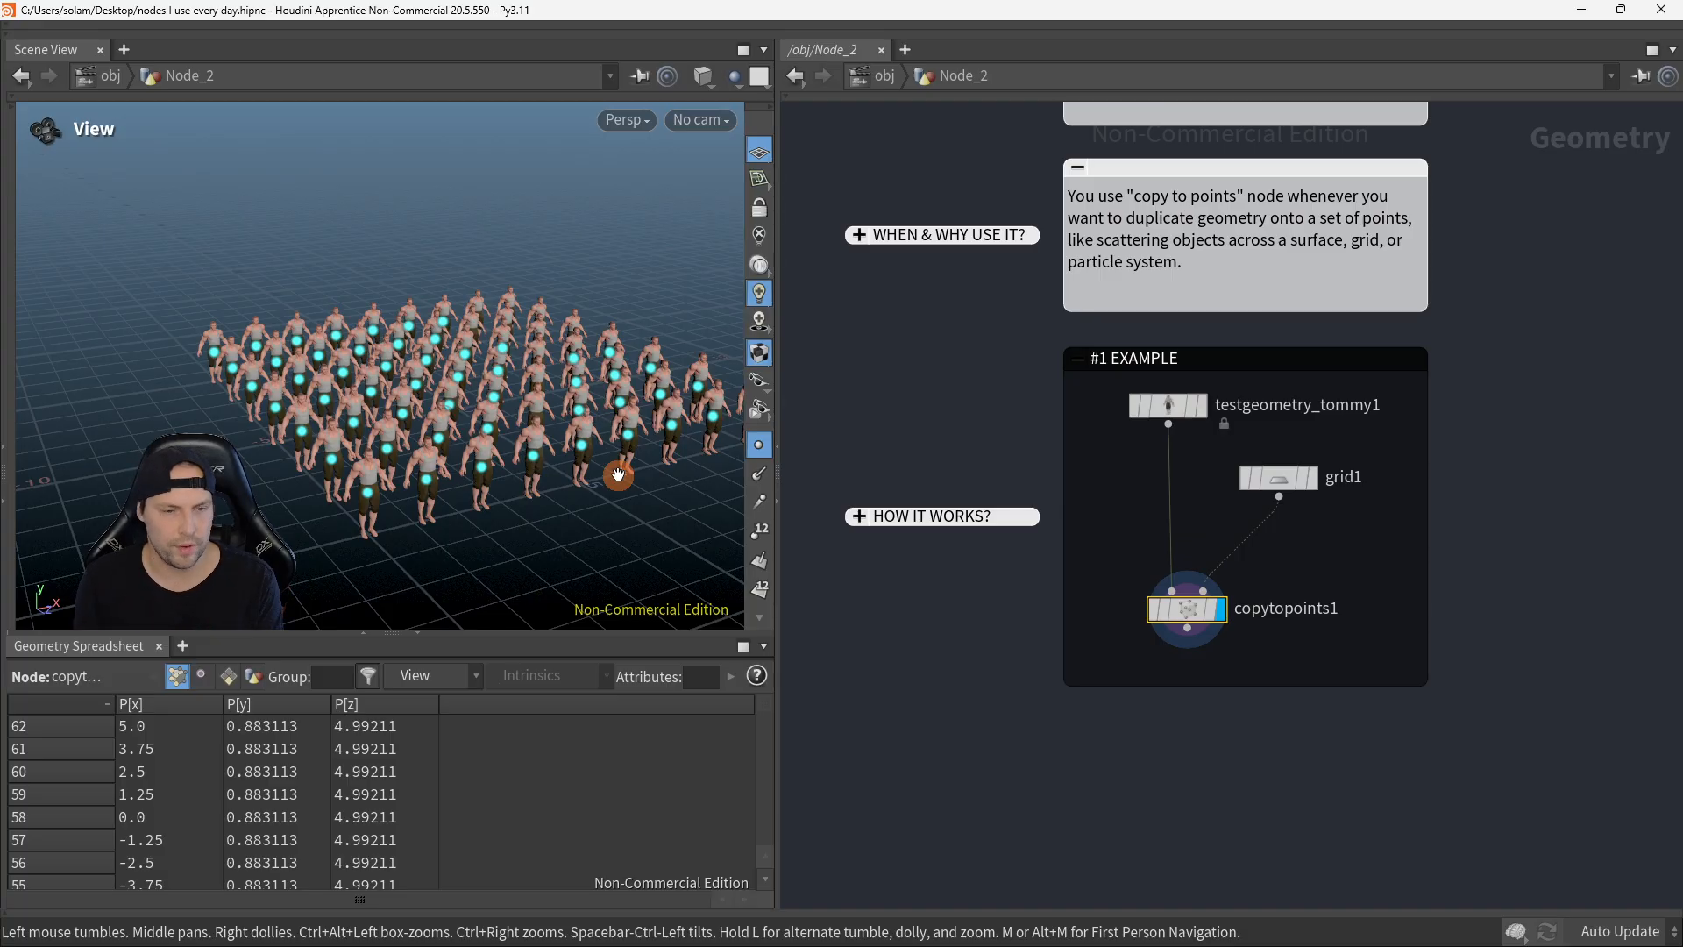
left_click_drag(618, 474, 565, 431)
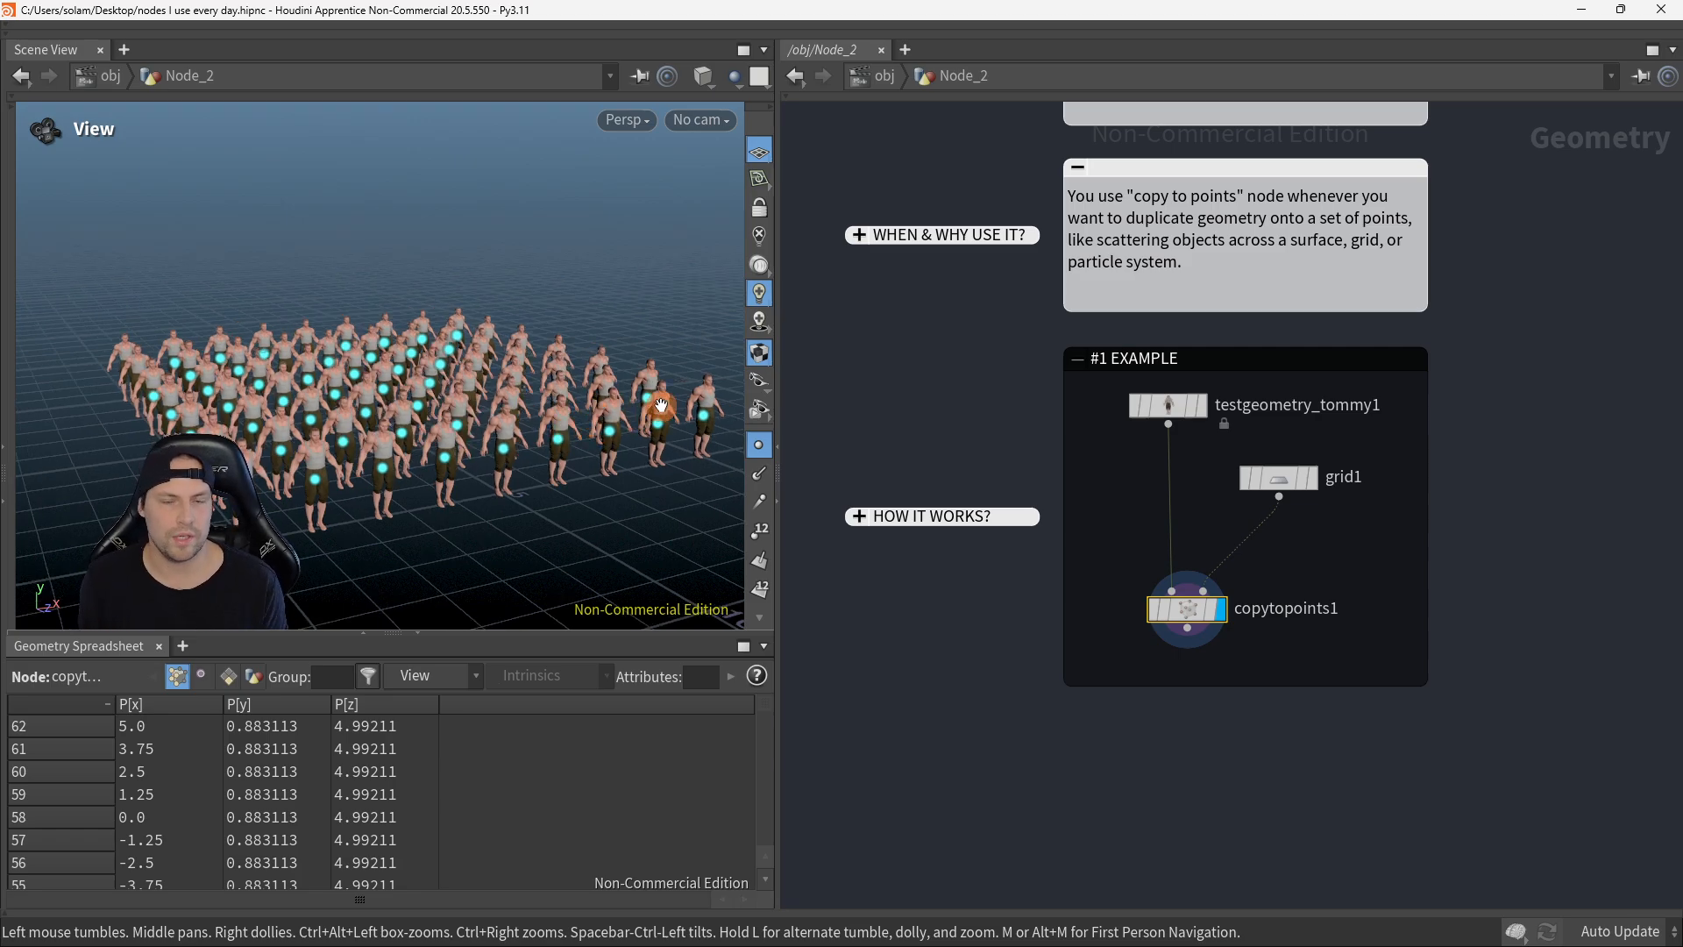
Step: Show the parameters of copytopoints1 and widen their overlay so all the settings are readable
middle_click_drag(1599, 392, 1441, 612)
scroll(1551, 557, "down", 1)
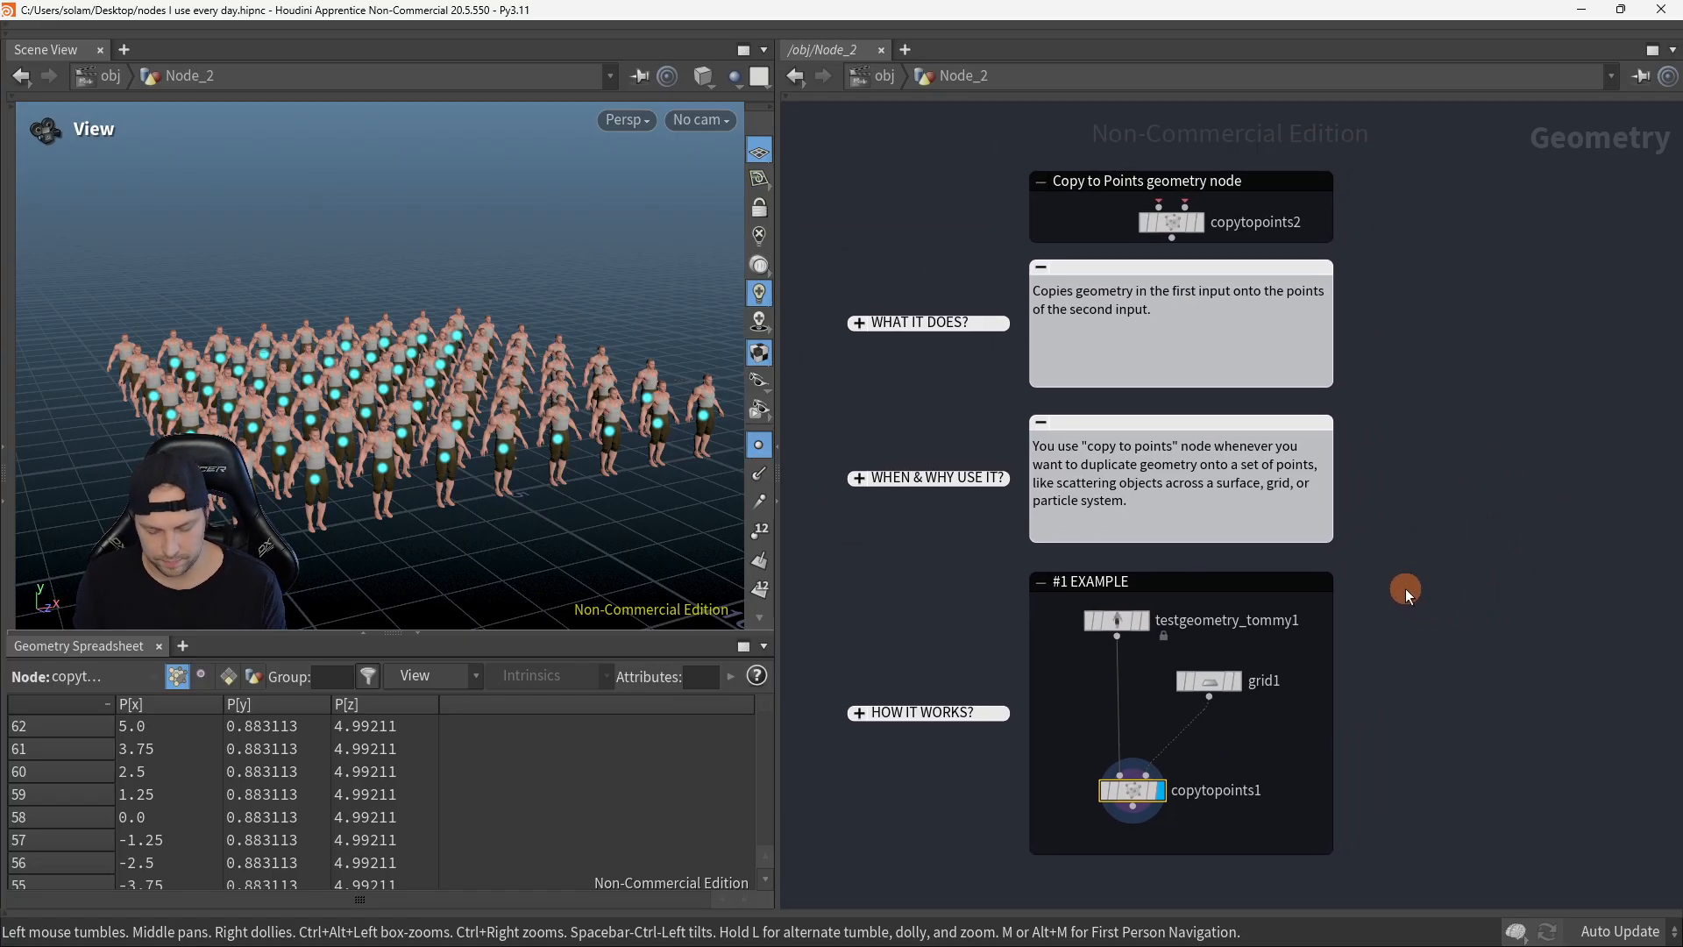
key("p")
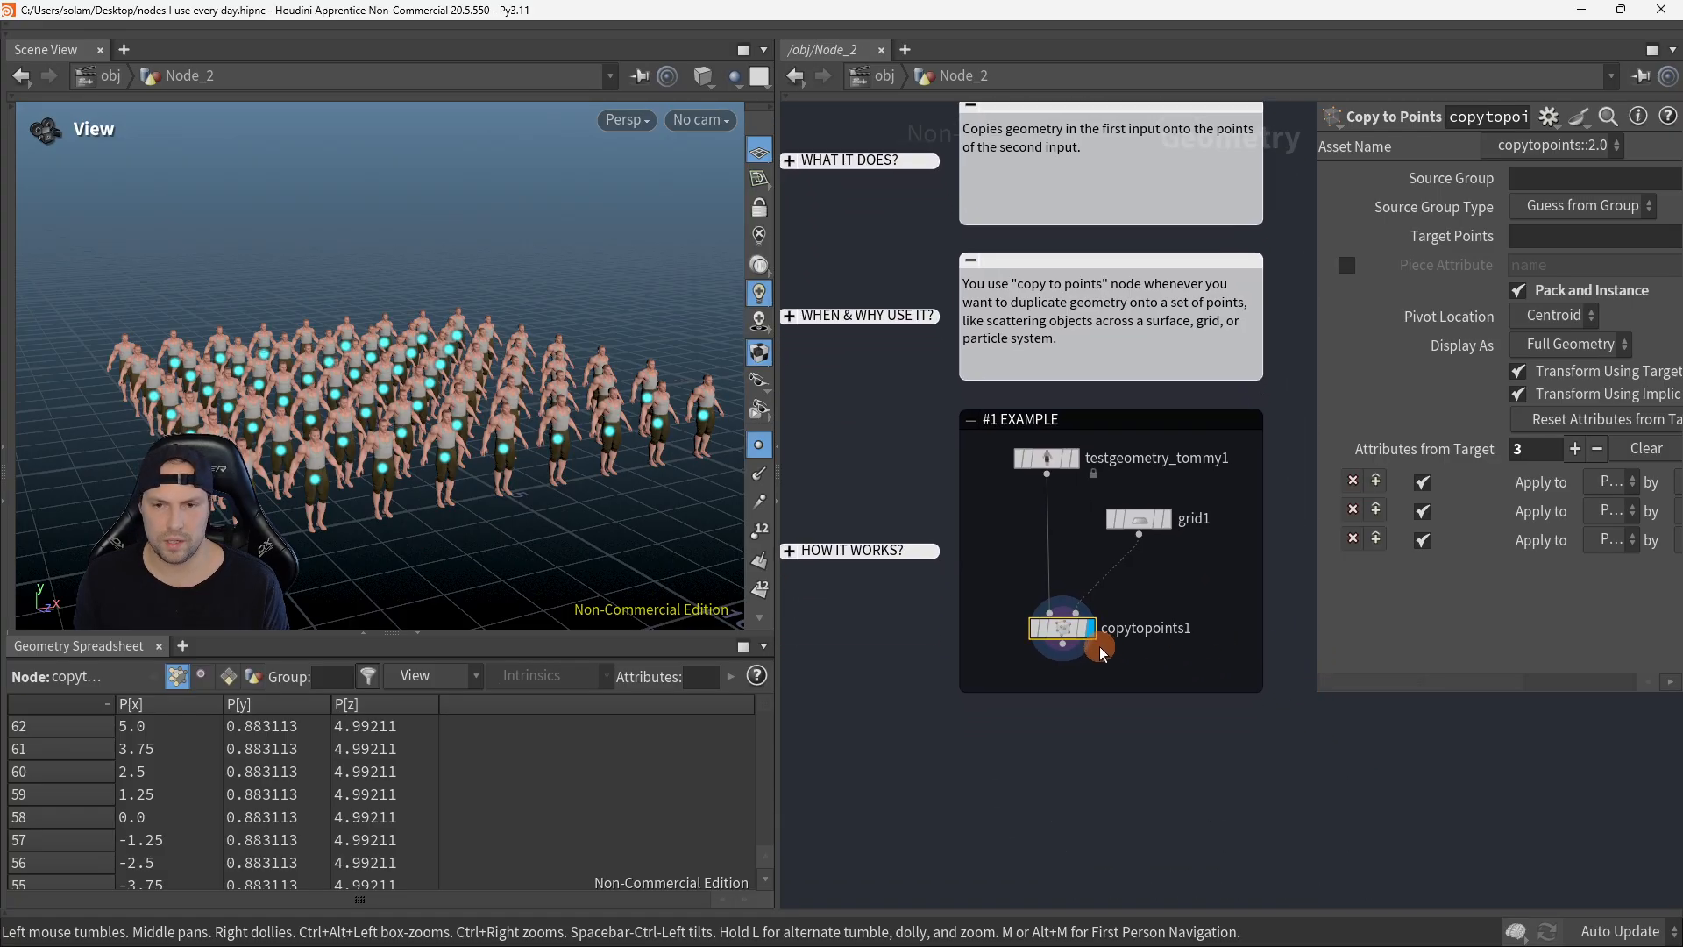
scroll(1103, 643, "up", 1)
scroll(1206, 716, "up", 1)
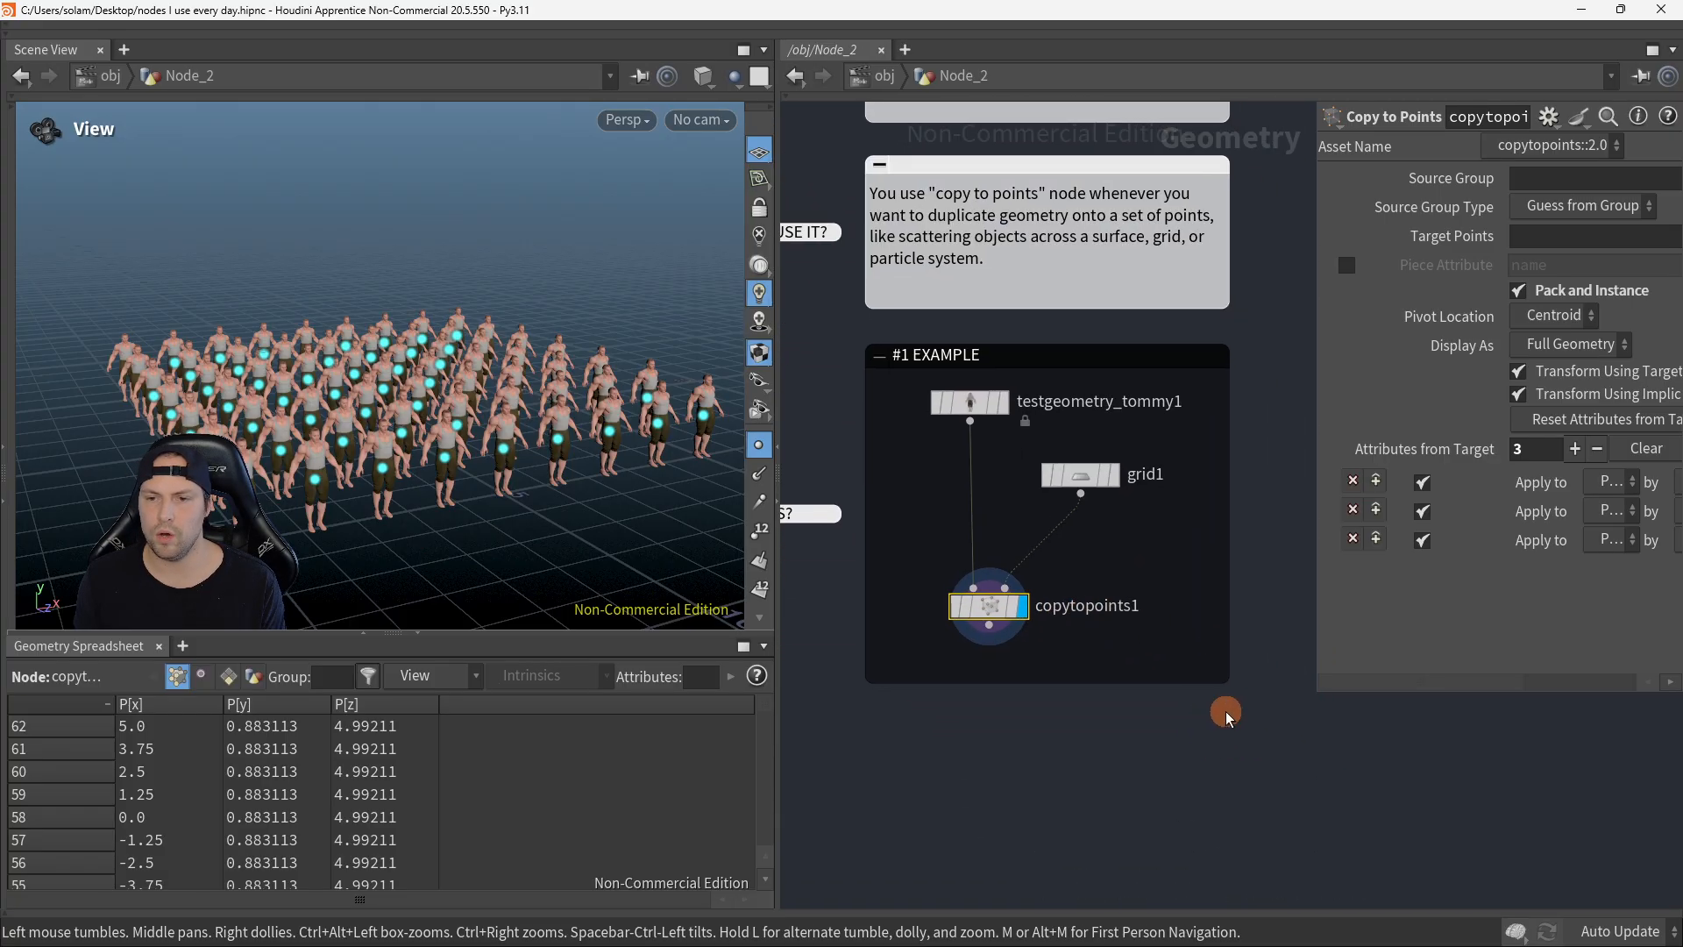
left_click_drag(1312, 690, 1063, 707)
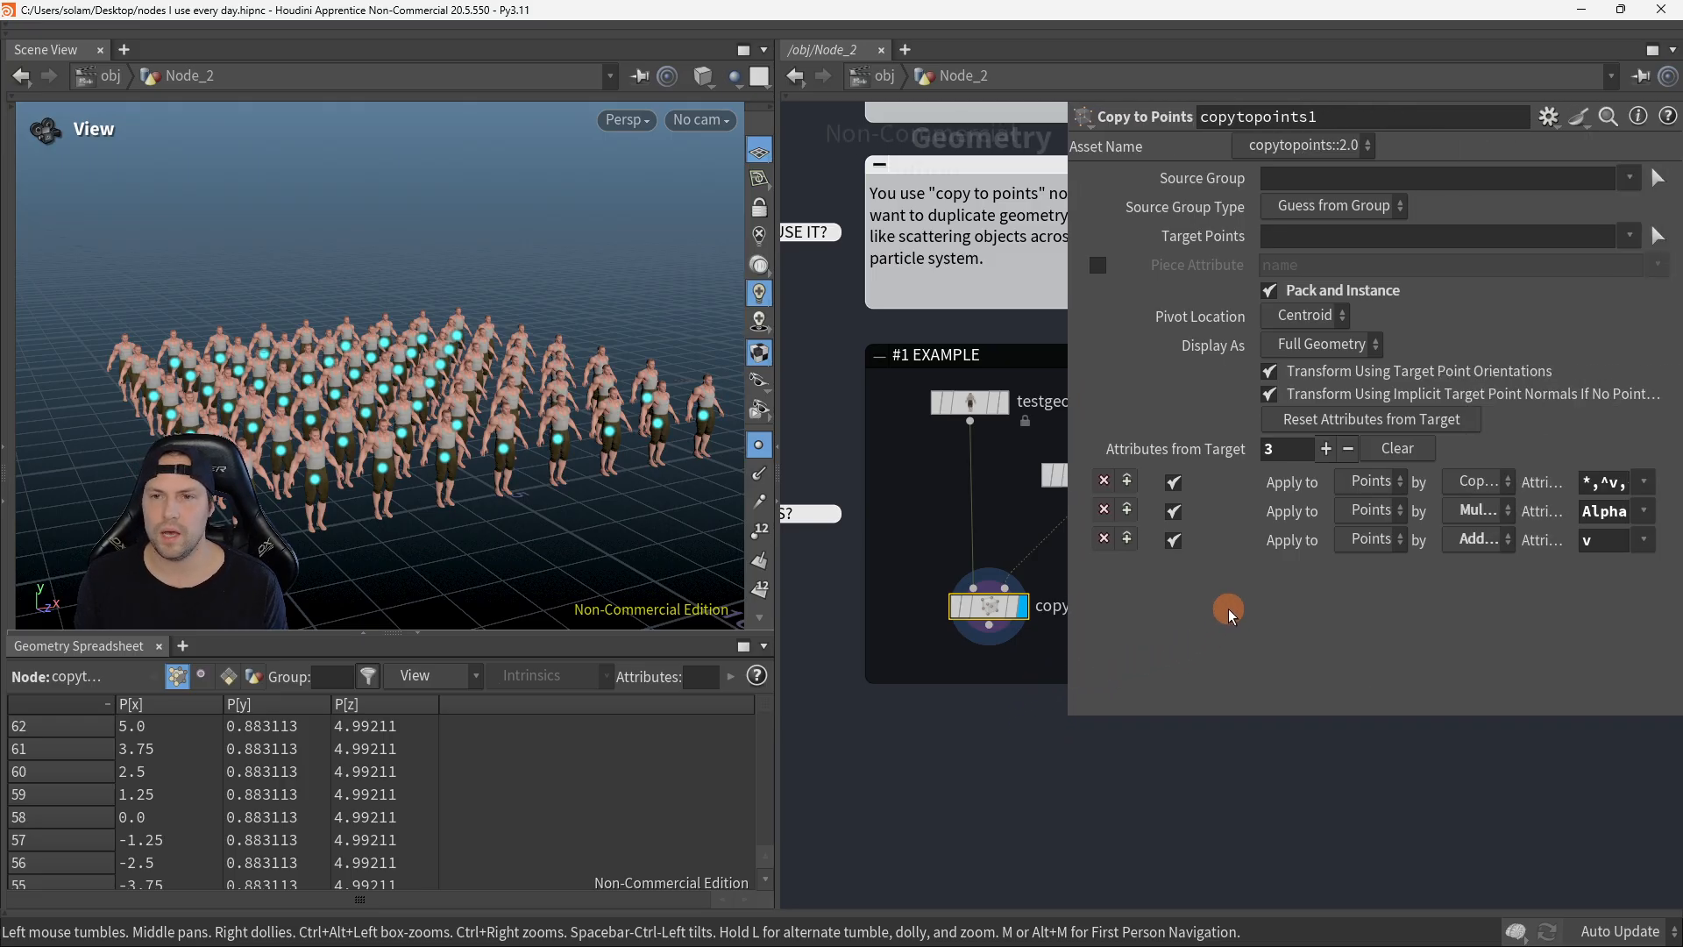
Step: Turn Pack and Instance off and on again for copytopoints1 to compare the point data
left_click(1301, 299)
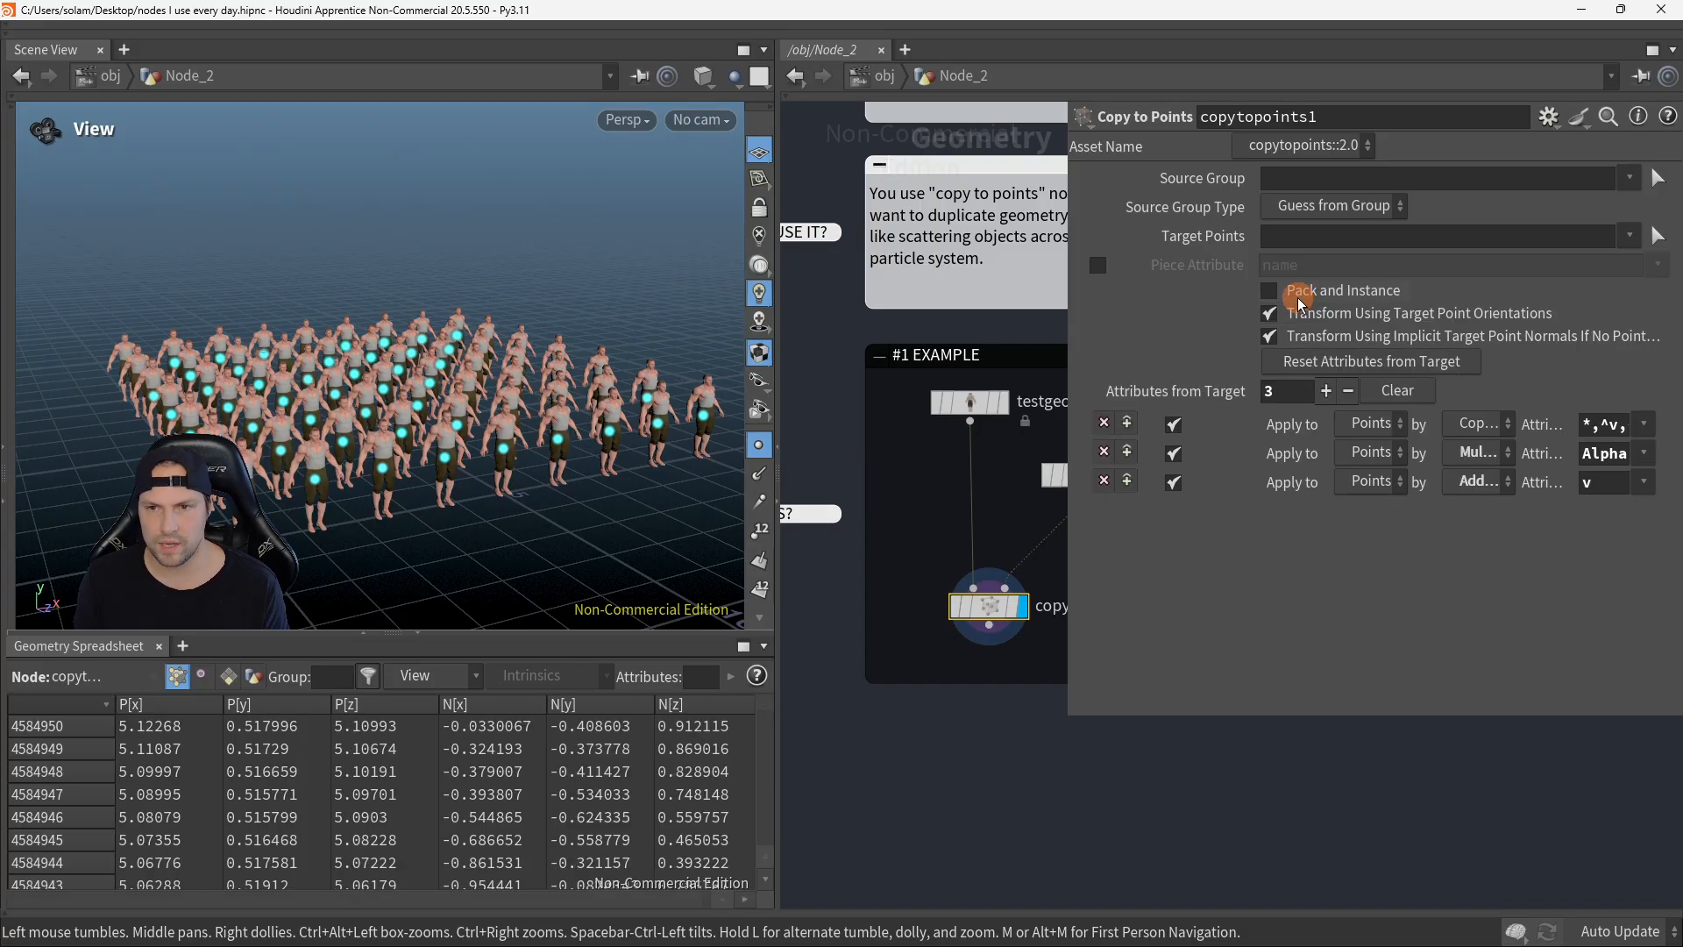
left_click(1264, 296)
left_click(1265, 296)
left_click(1270, 295)
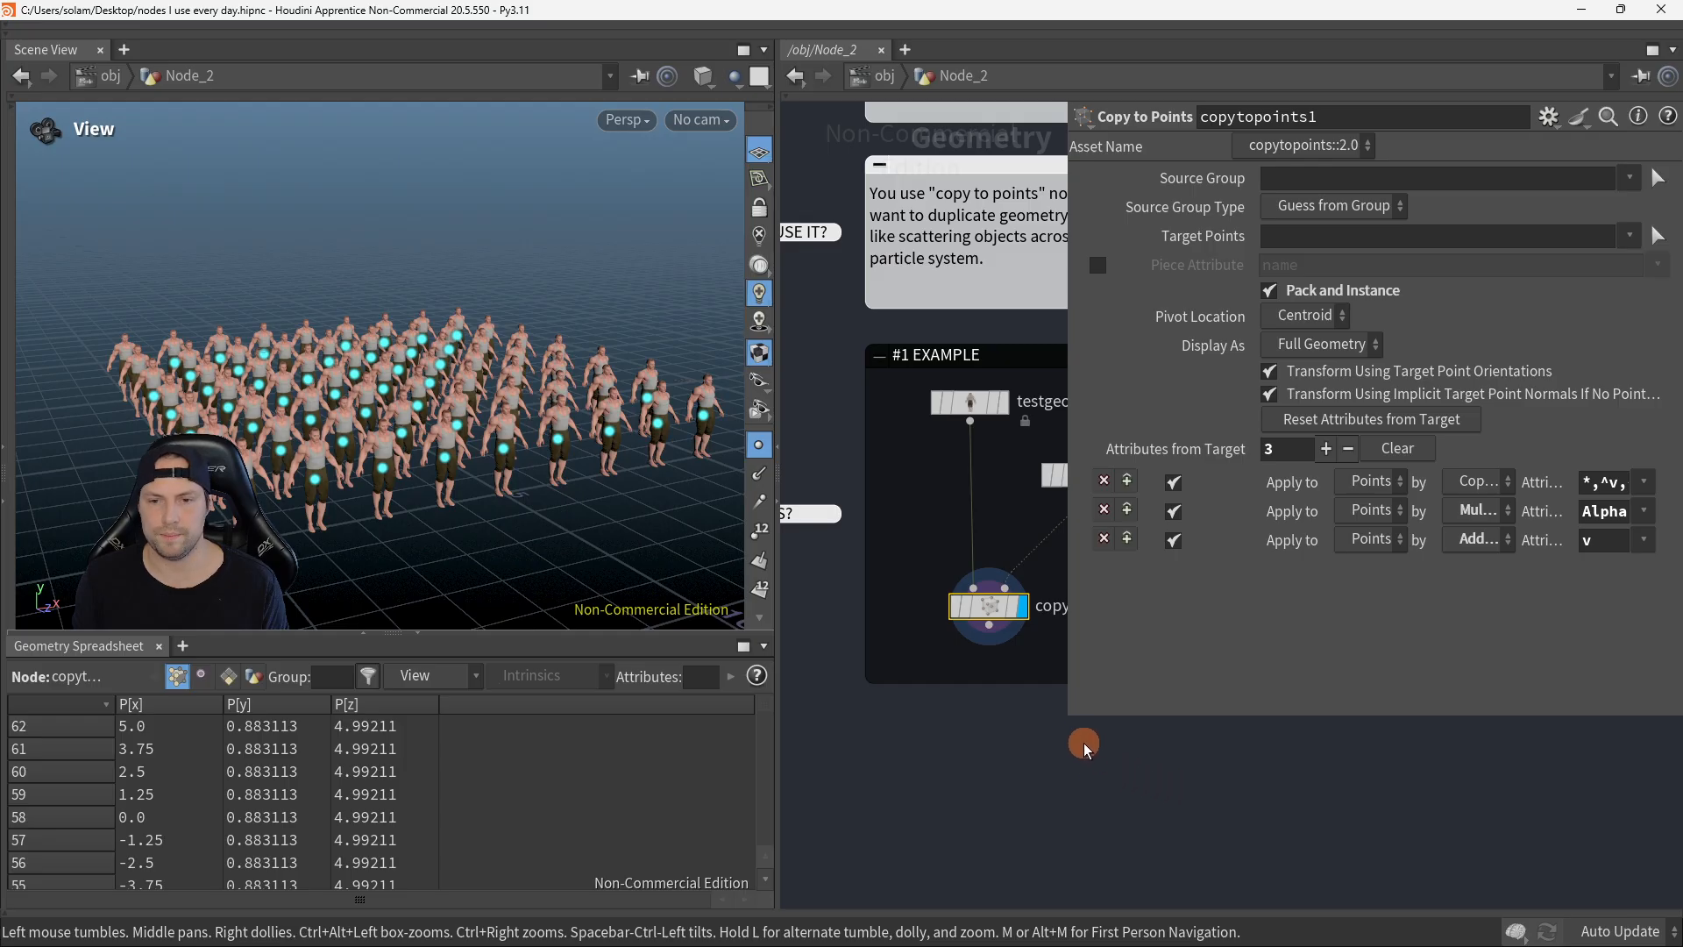
Step: Hide the parameter overlay, go up to the obj level and select Node_3
middle_click_drag(1171, 791, 1054, 812)
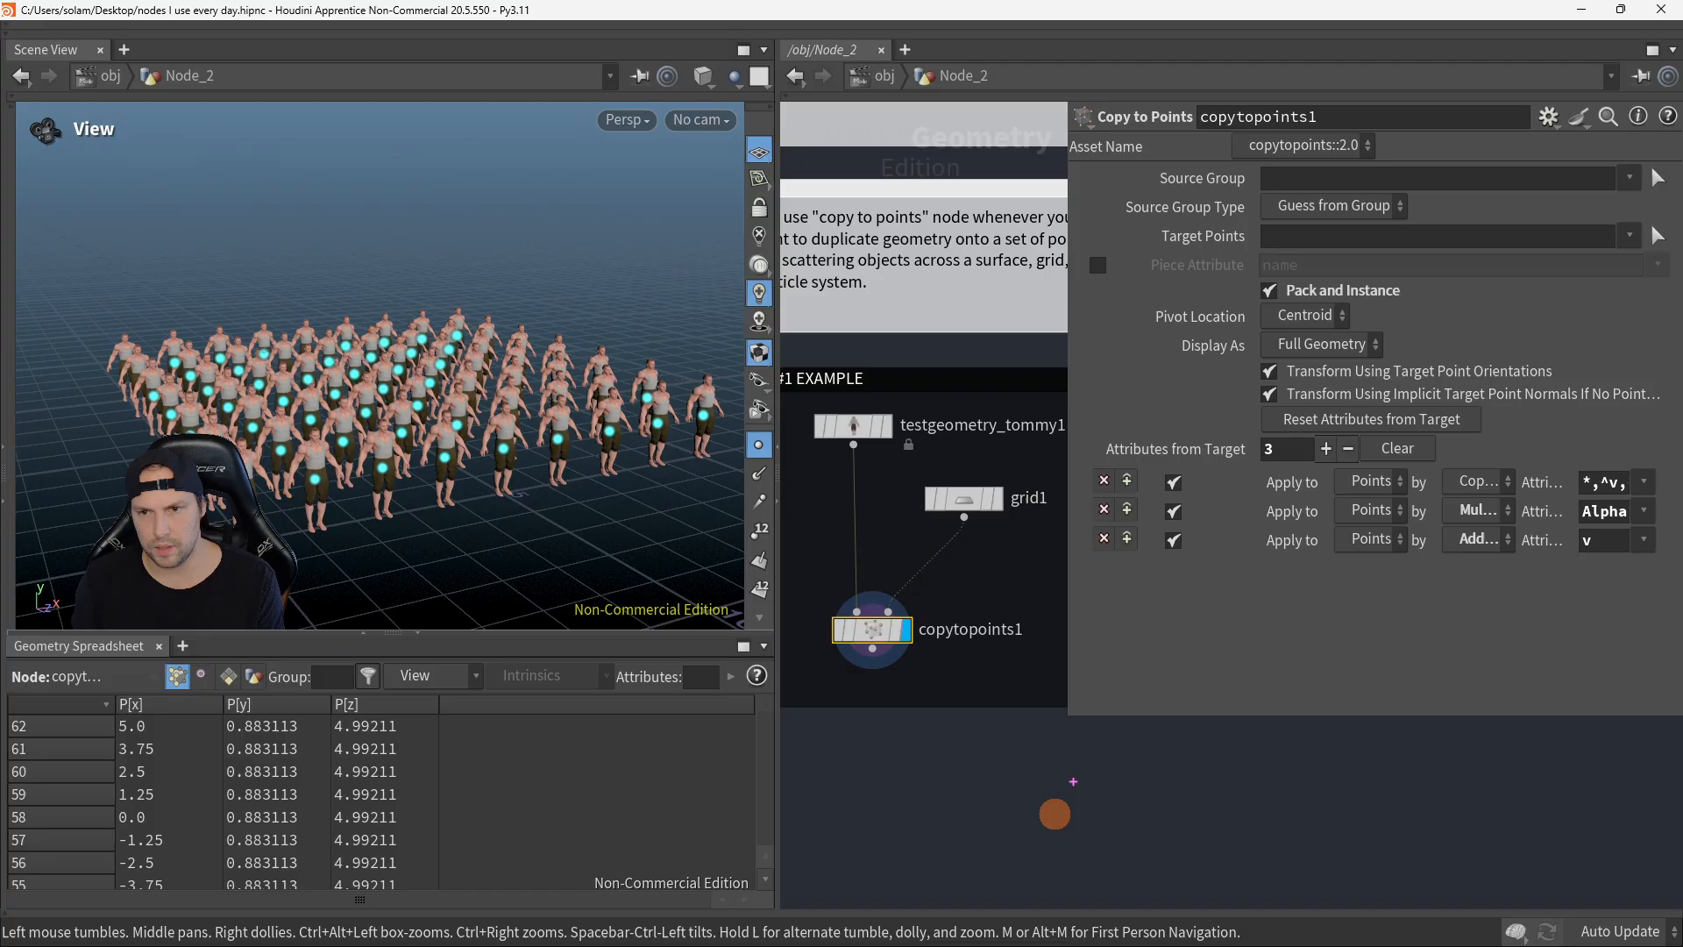
middle_click_drag(1055, 814, 1148, 815)
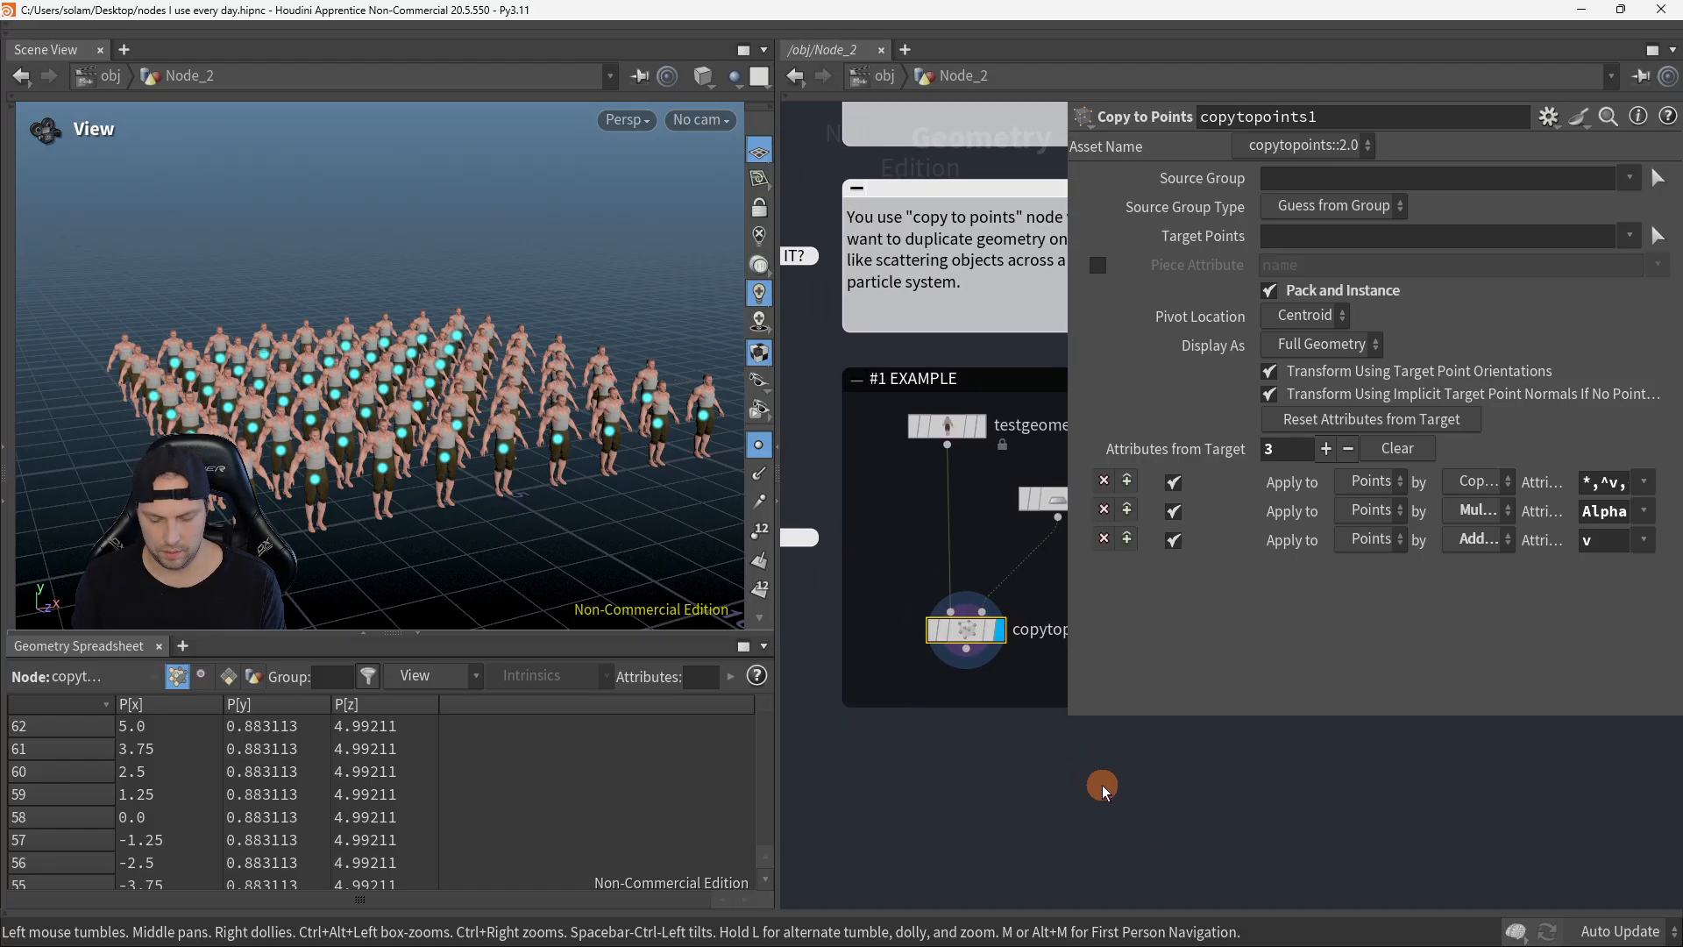
key("p")
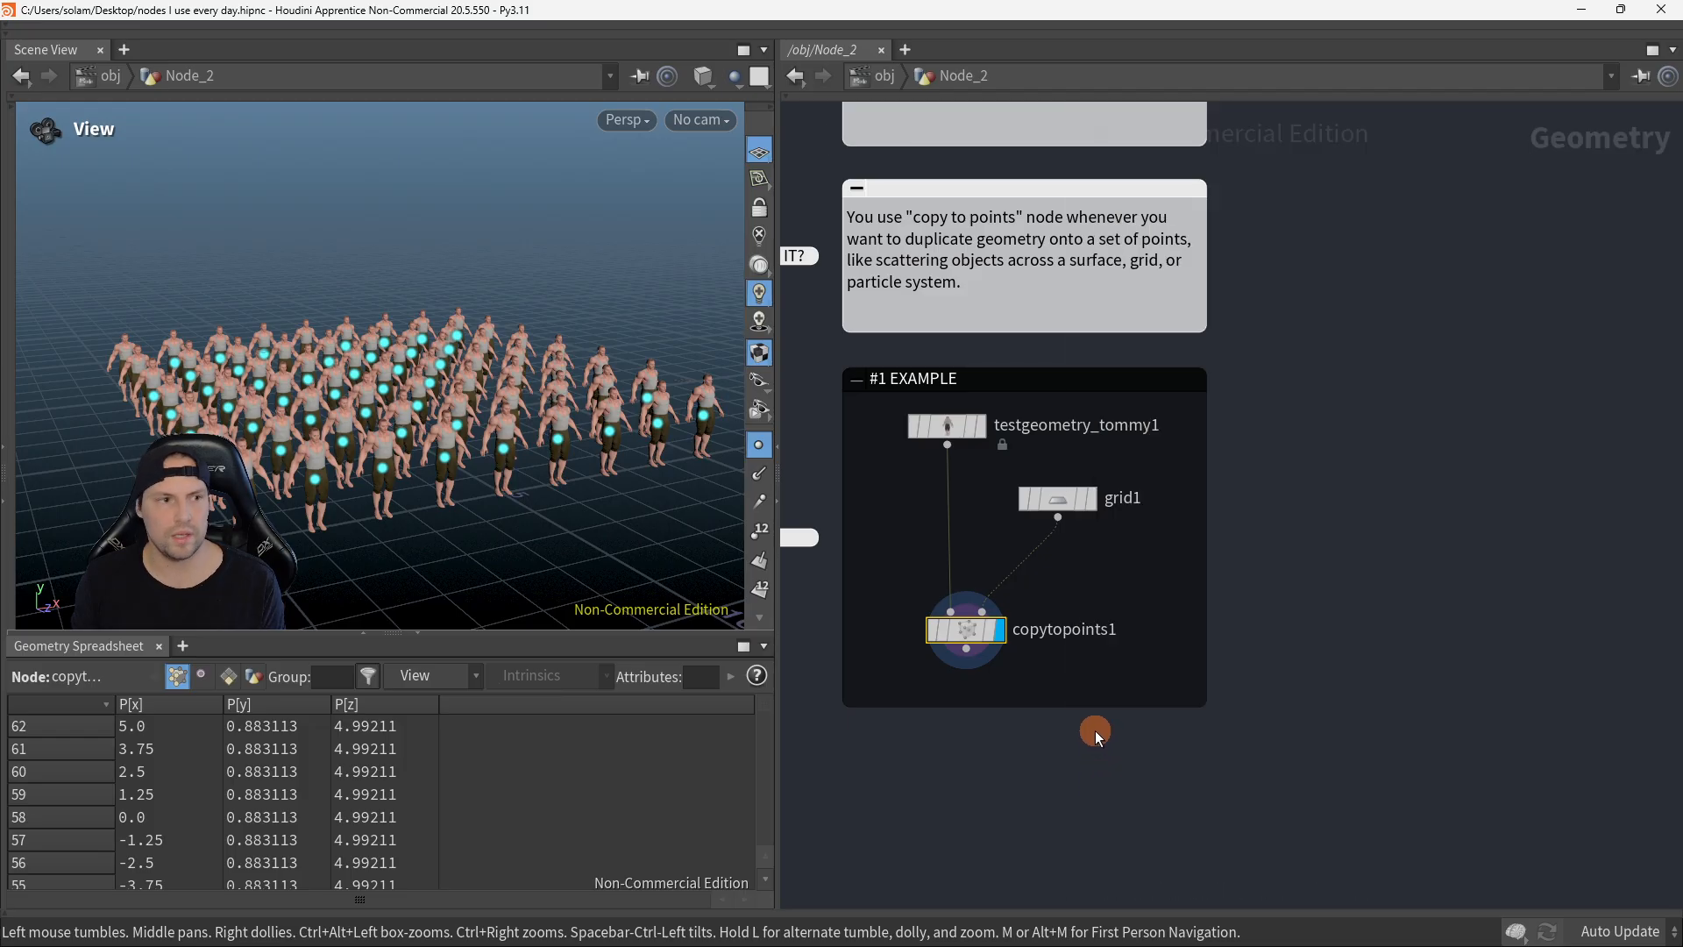
key("u")
left_click(1004, 500)
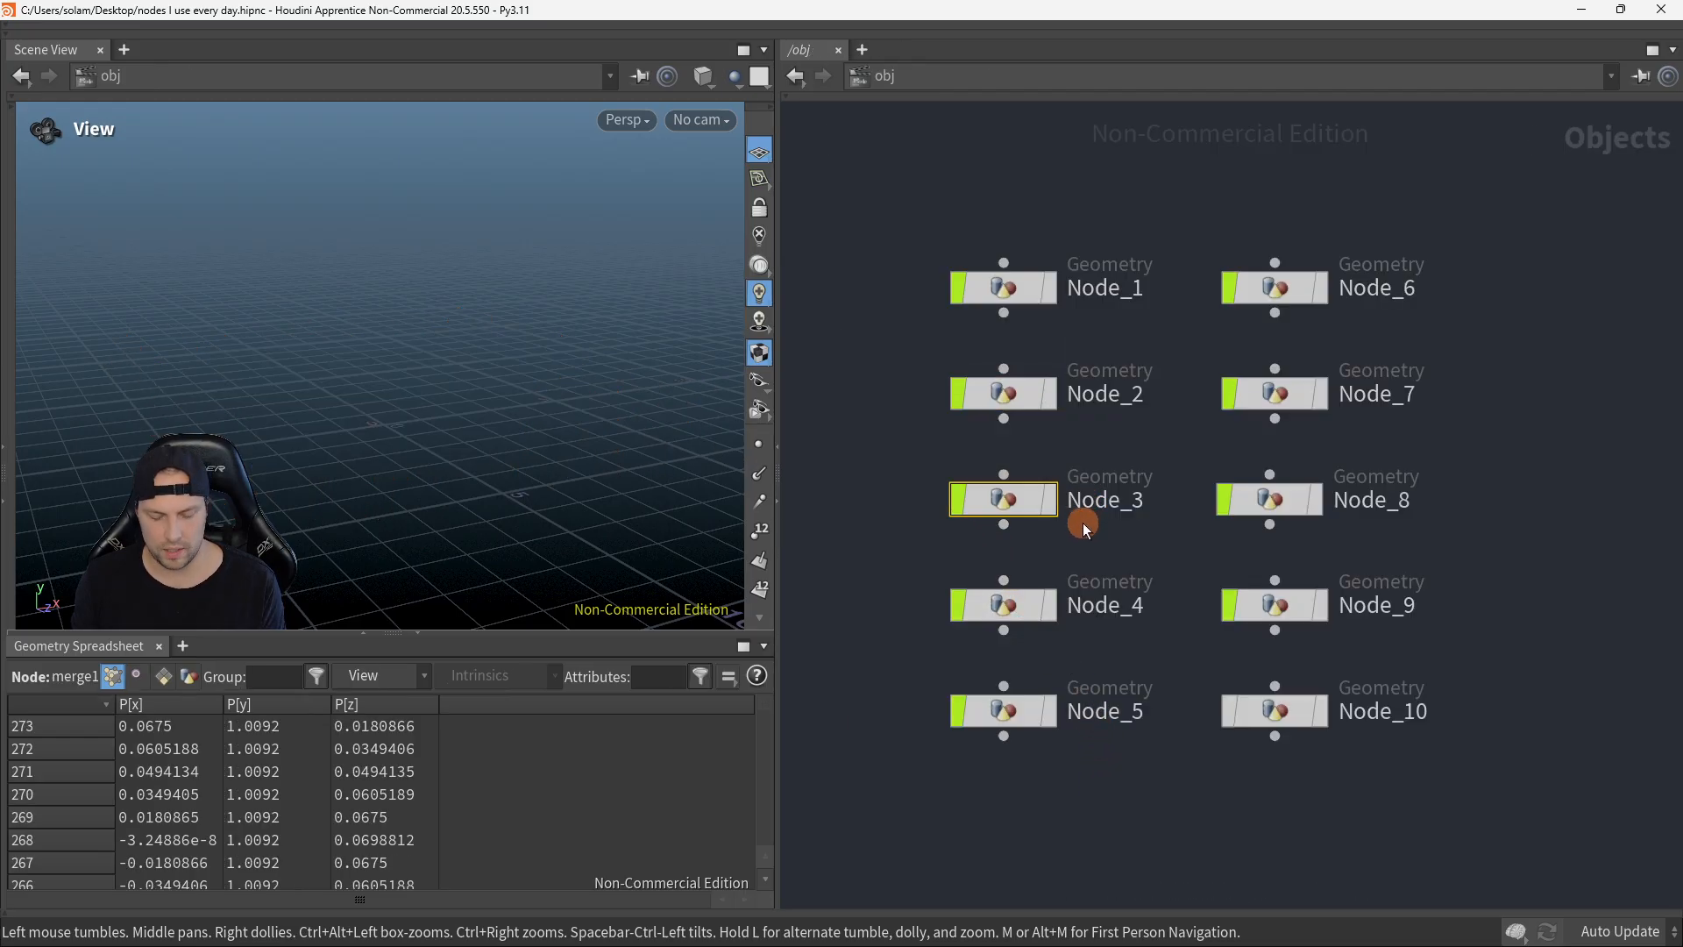
Step: Go inside Node_3, display matchsize1 and read the notes on what the Match Size node does and when to use it
key("i")
middle_click_drag(1320, 414, 1270, 435)
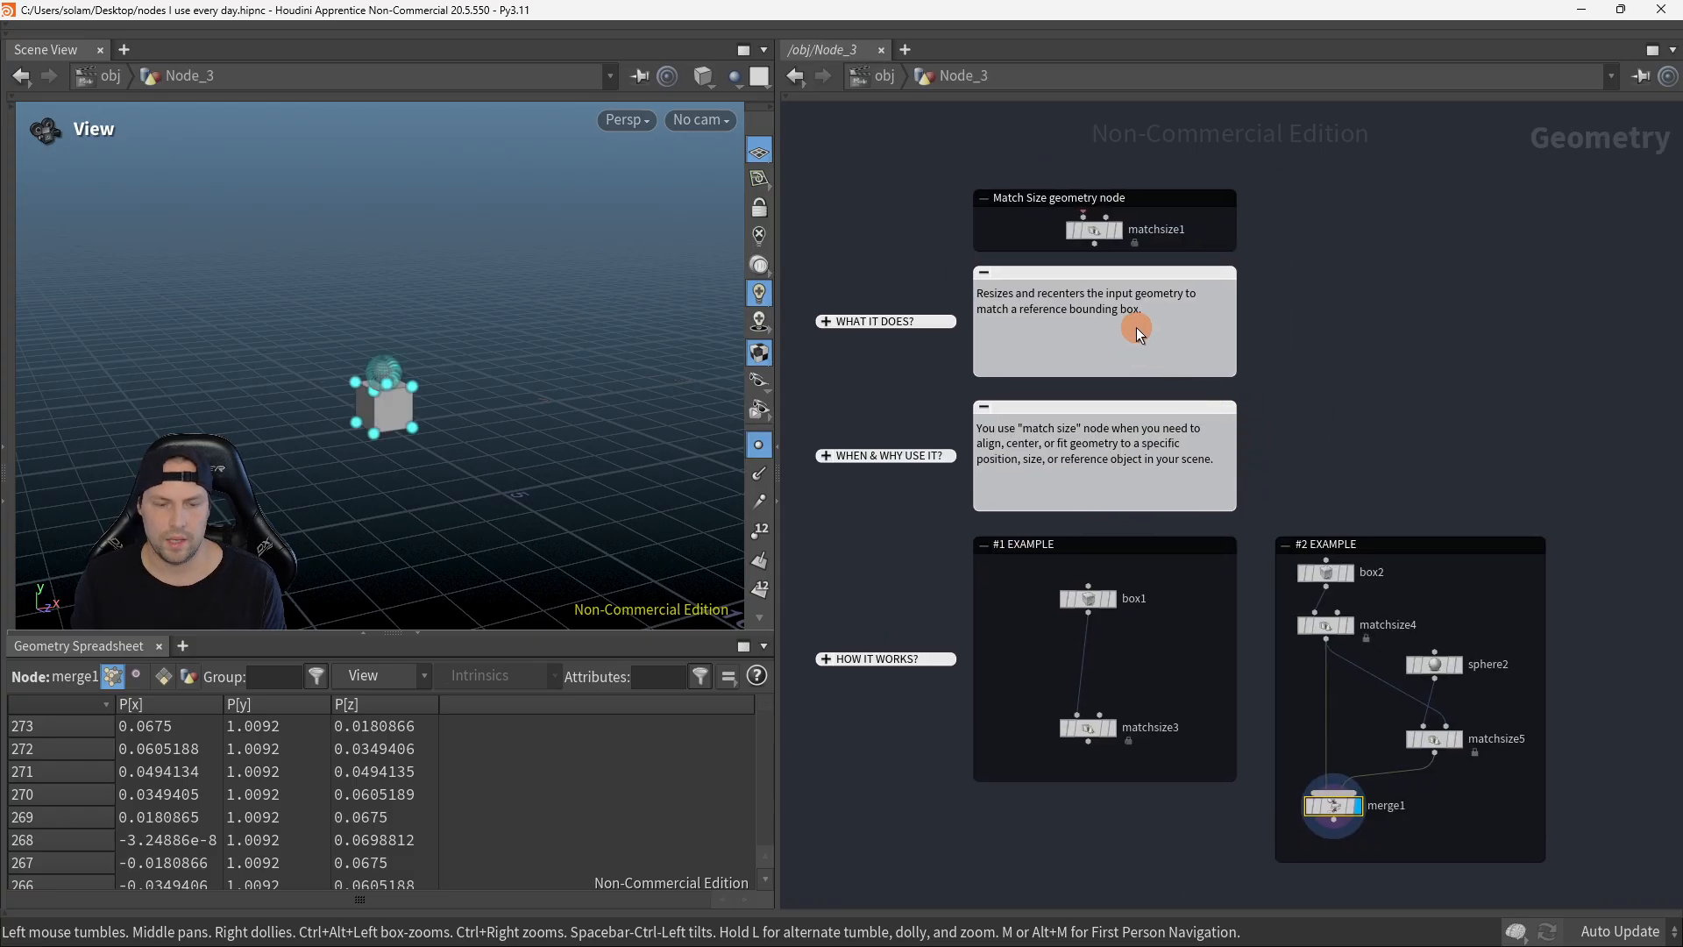
key("r")
left_click(1087, 230)
middle_click_drag(1373, 254, 1433, 334)
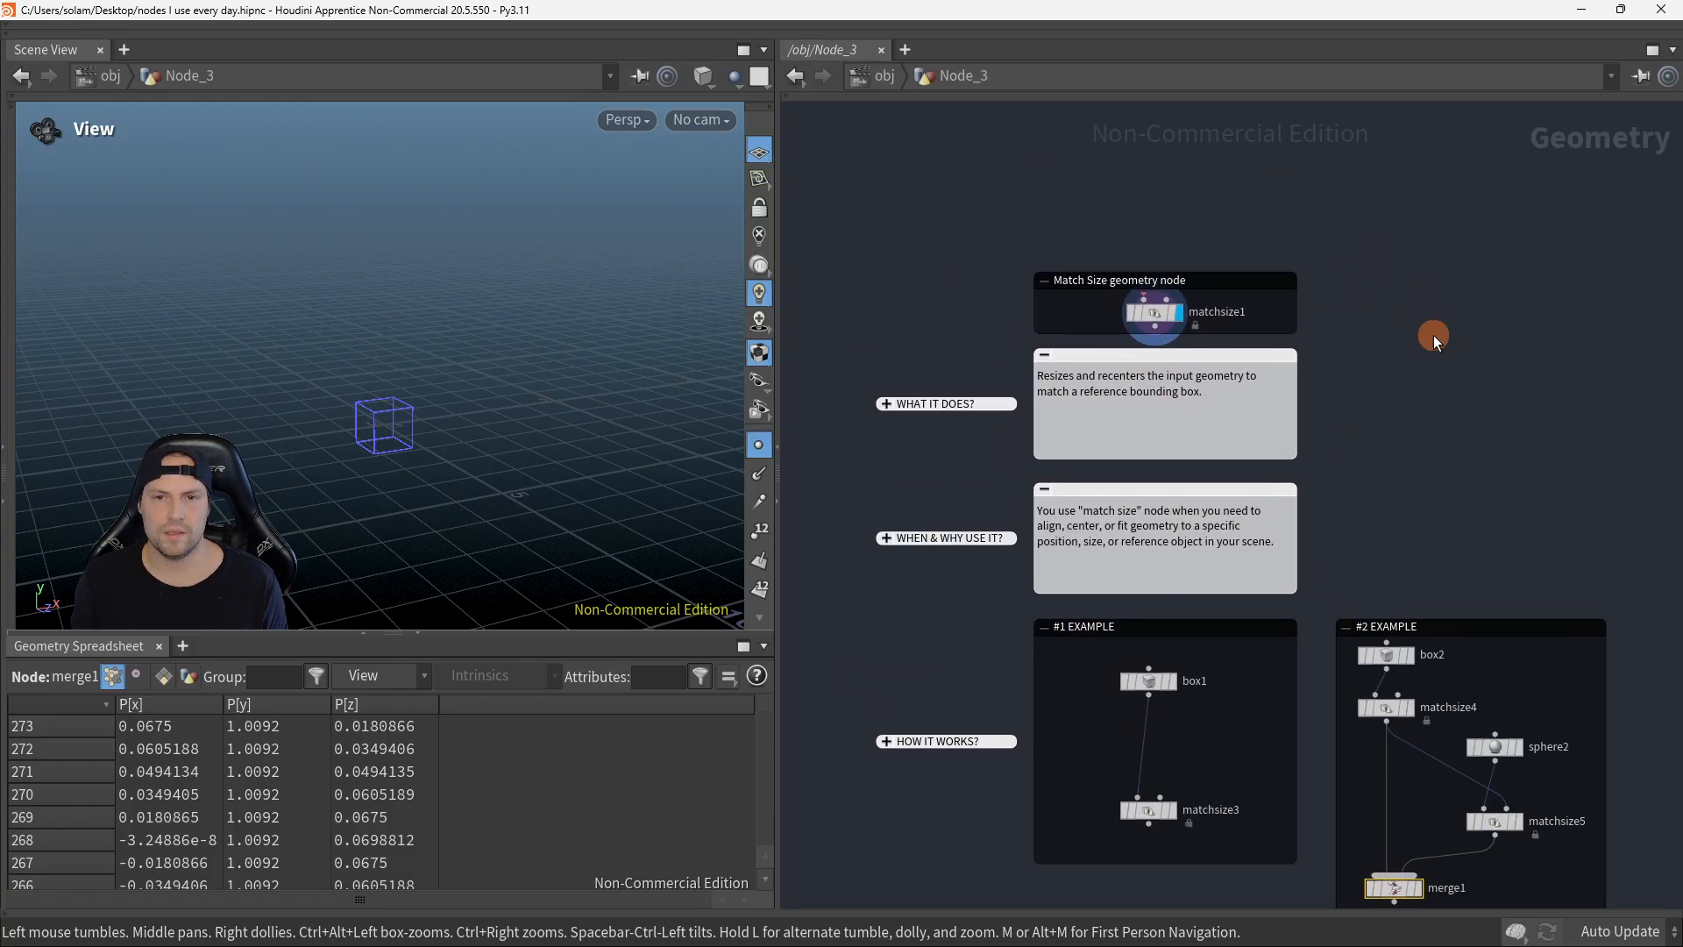
scroll(1311, 286, "up", 3)
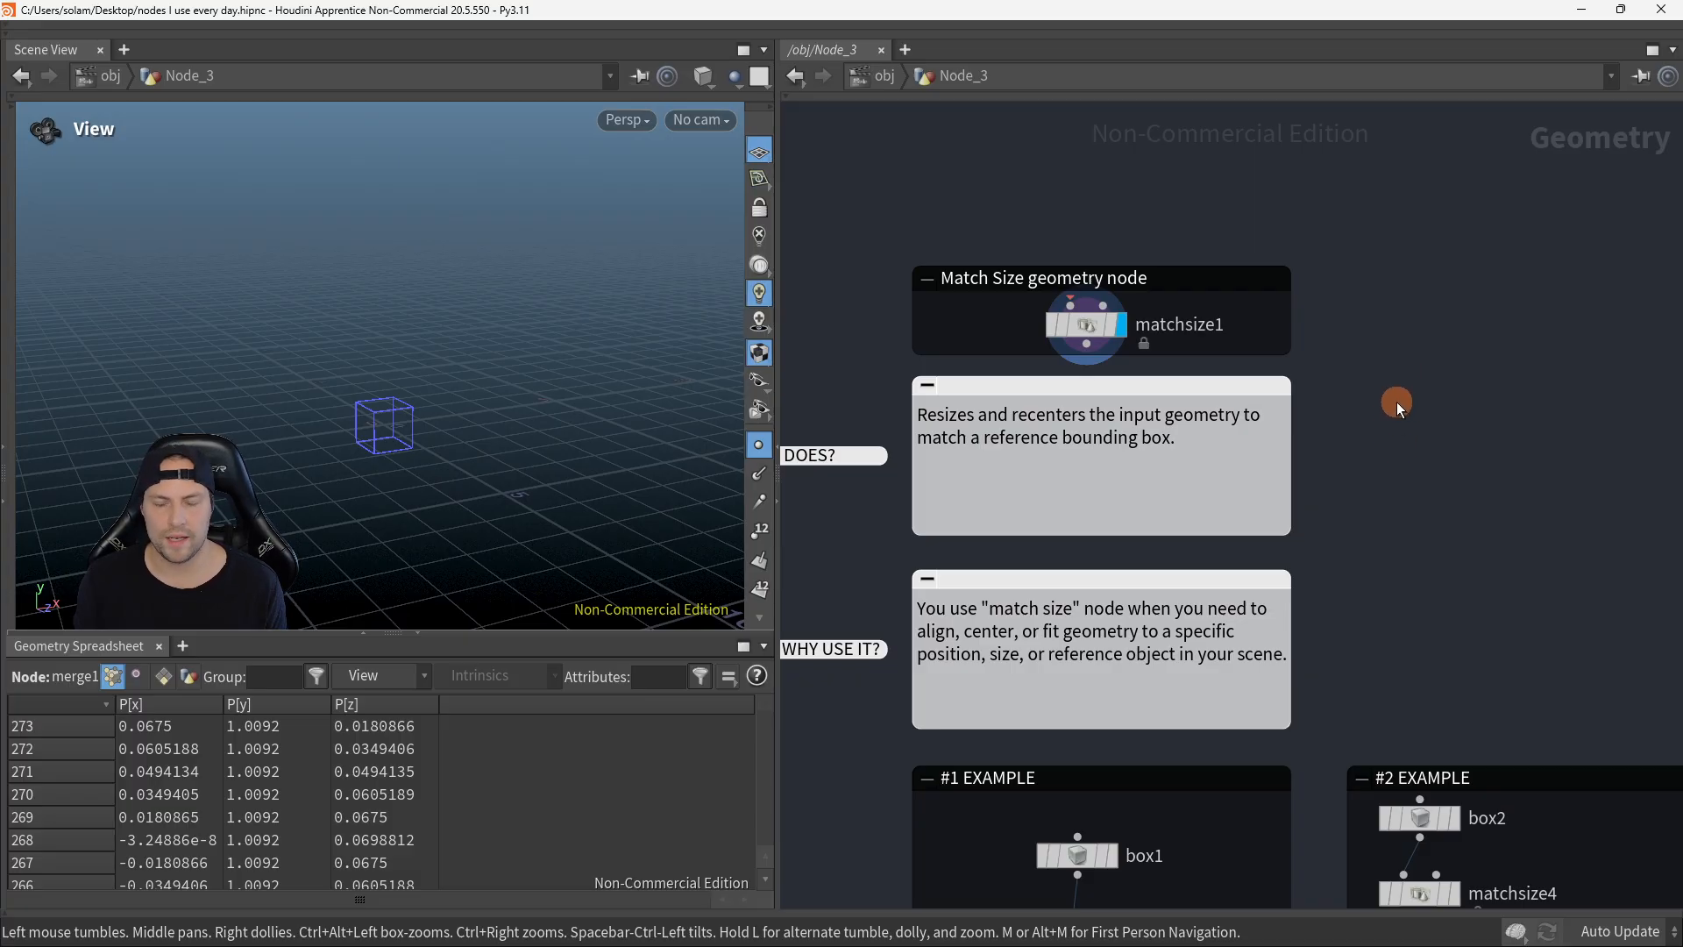
middle_click_drag(1359, 440, 1517, 337)
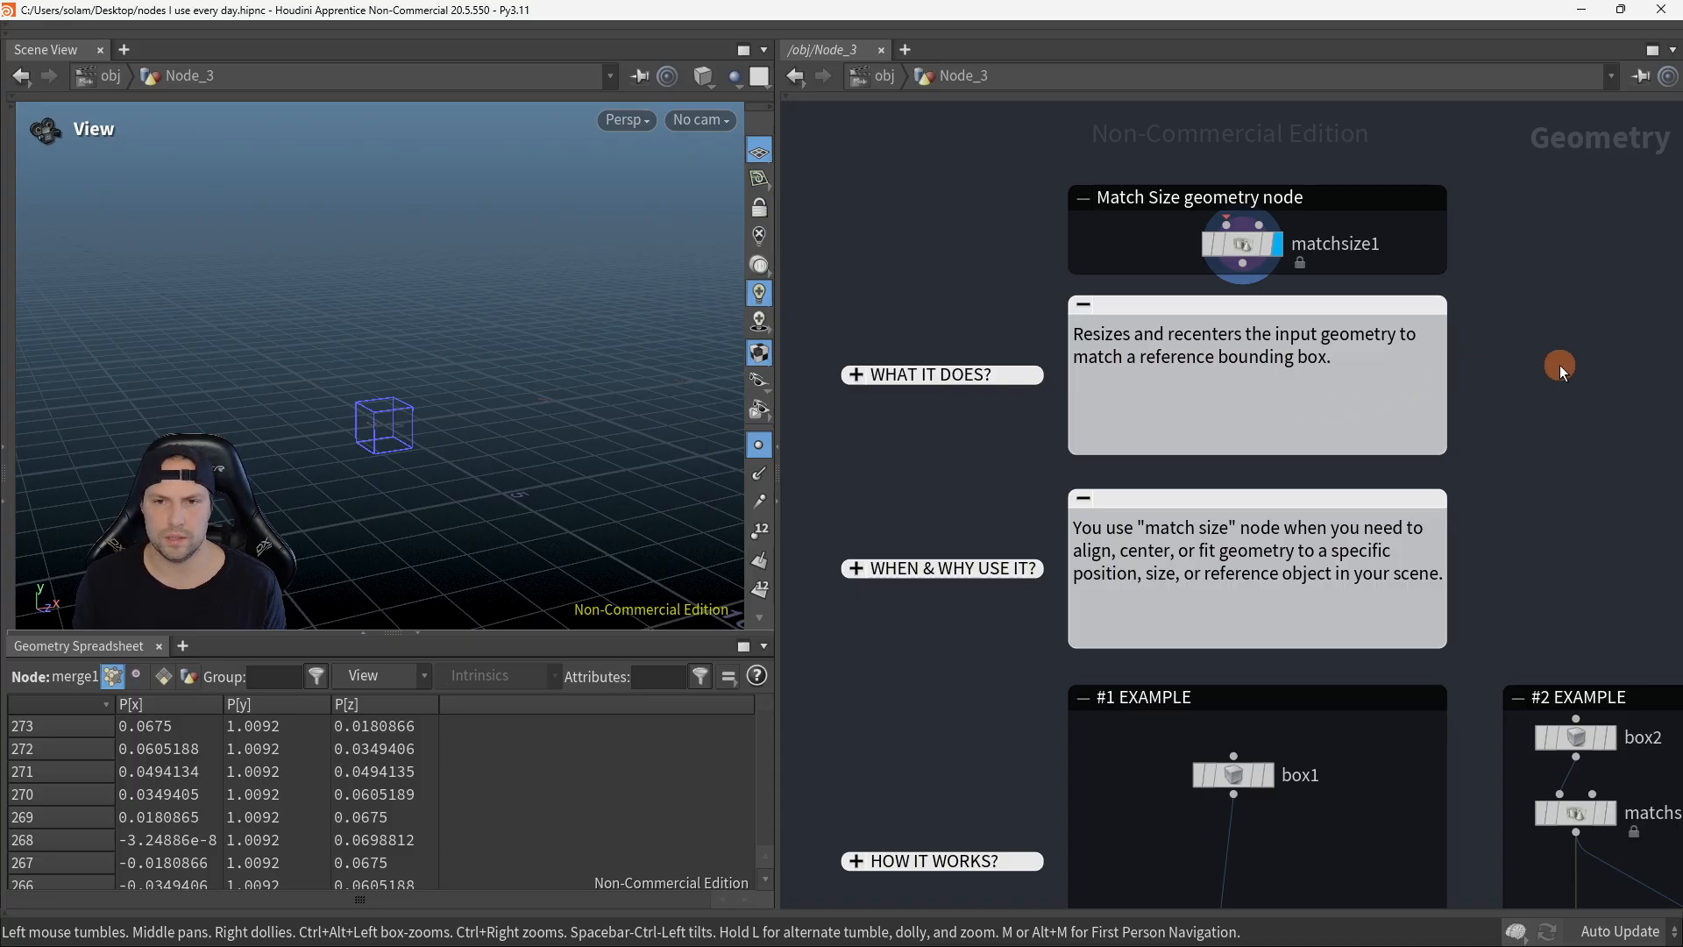
middle_click_drag(1559, 365, 1511, 368)
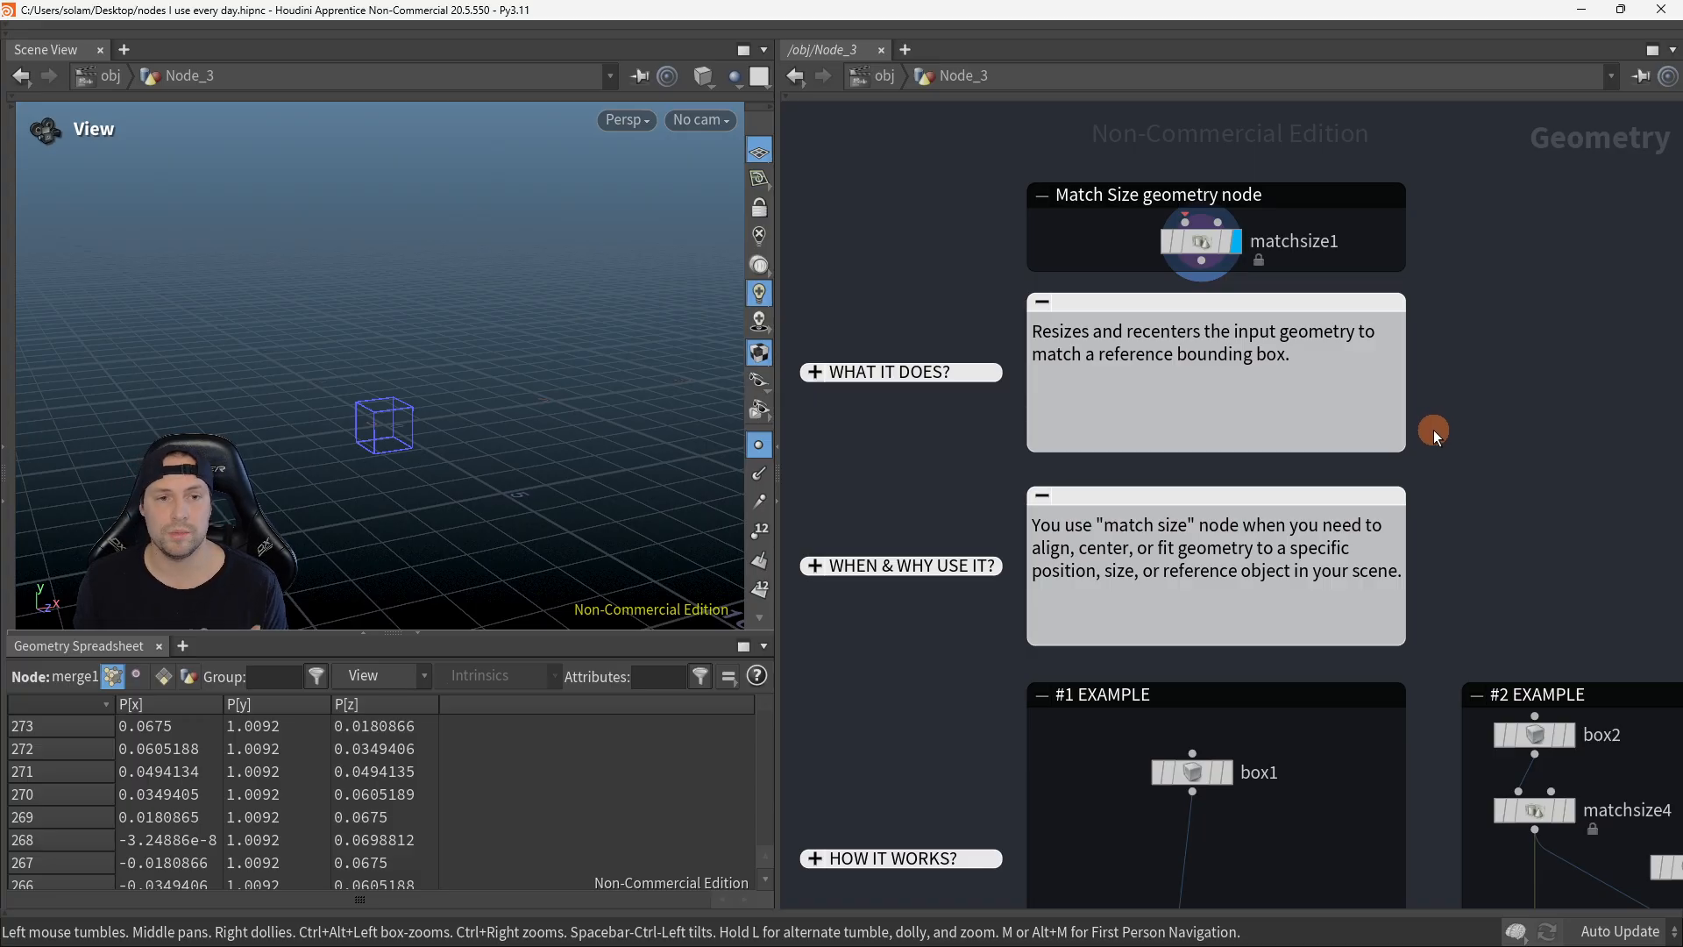
Step: Display matchsize3 in the #1 EXAMPLE box and view the resulting cube up close from a low angle
middle_click_drag(1510, 567, 1469, 349)
scroll(1420, 253, "down", 2)
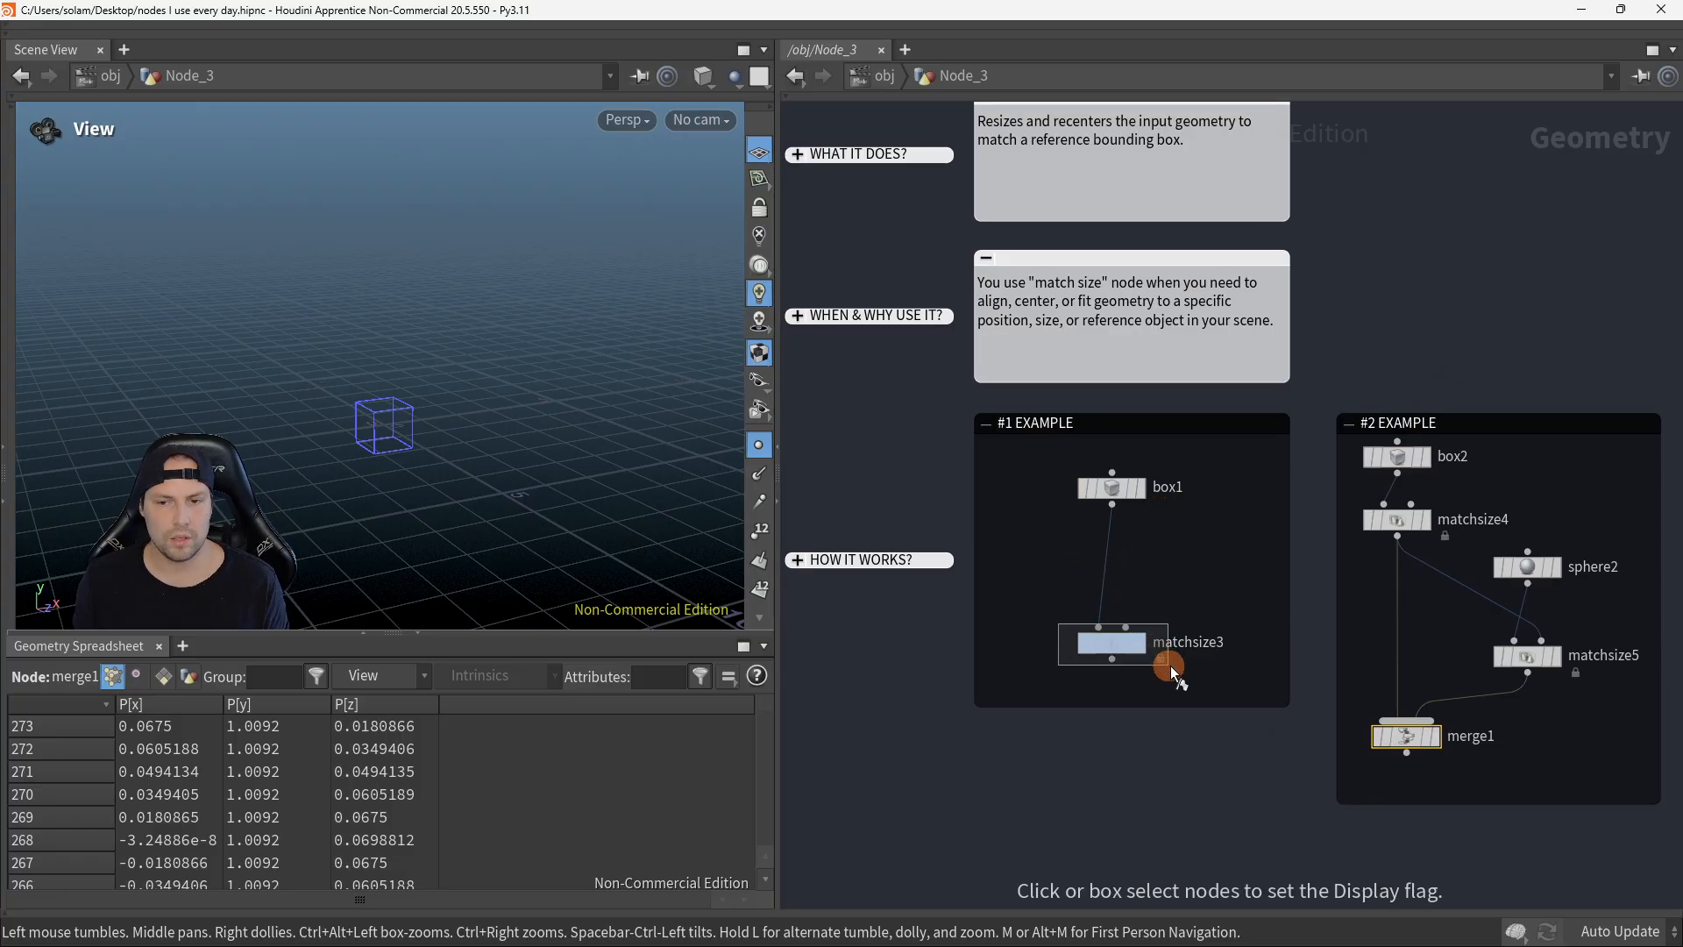
left_click(1141, 642)
left_click_drag(399, 438, 414, 427)
right_click_drag(415, 426, 570, 435)
key("h")
left_click_drag(569, 429, 524, 355)
right_click_drag(524, 355, 448, 415)
left_click_drag(448, 415, 458, 405)
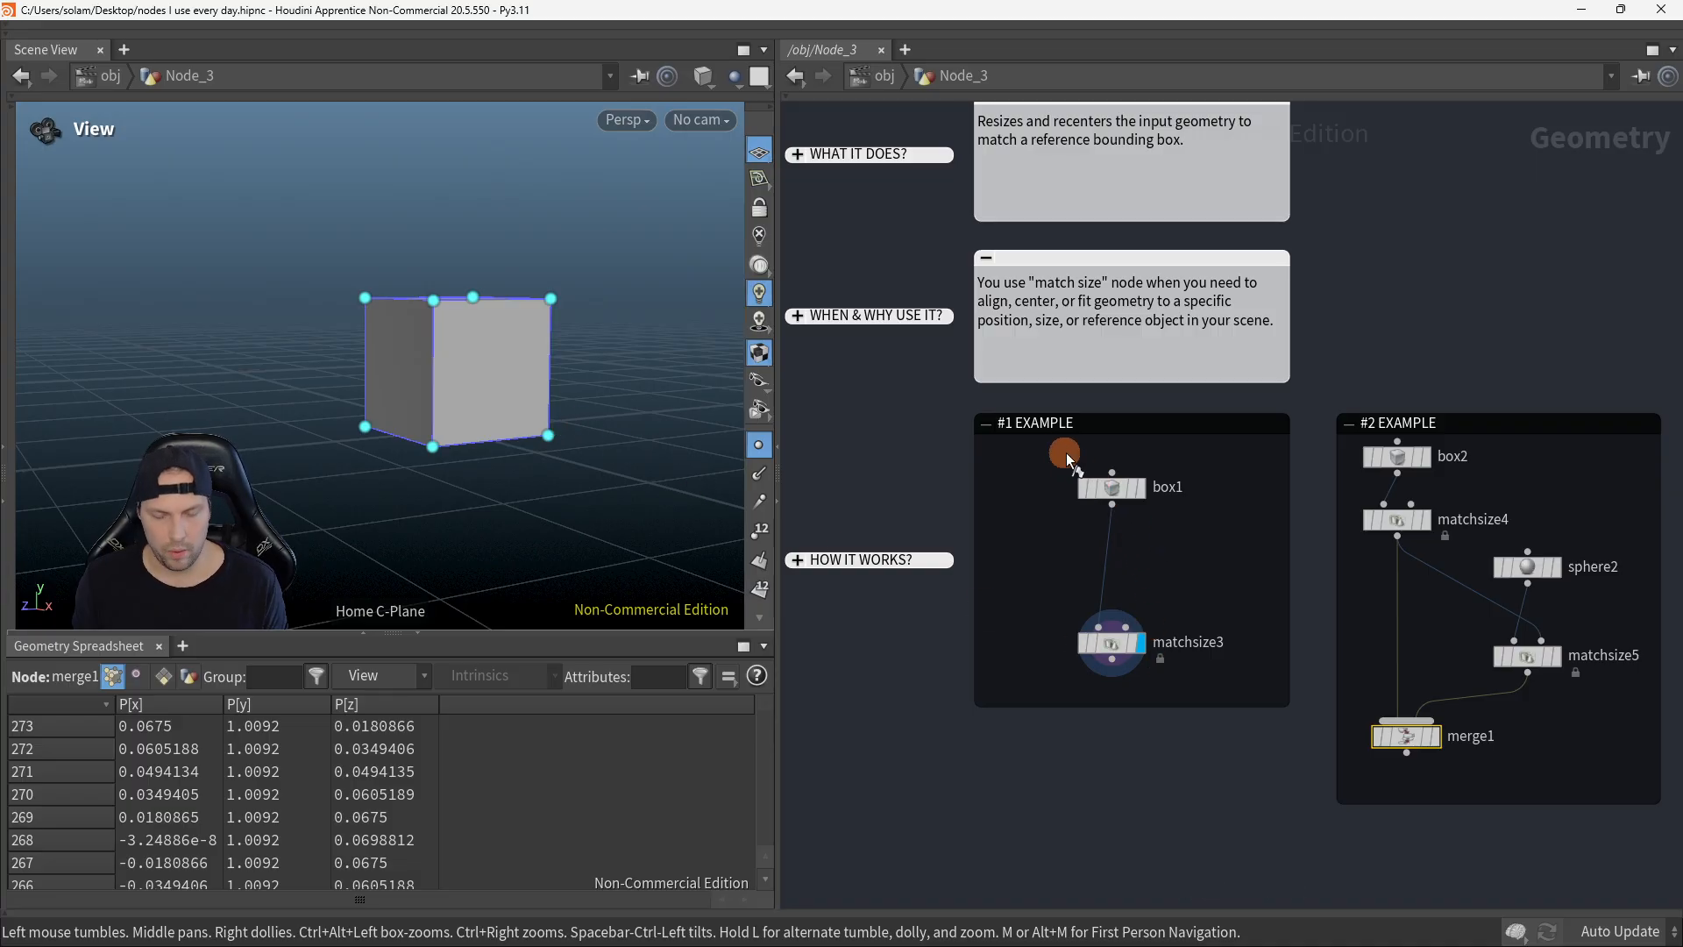
Step: Display box1 in the #1 EXAMPLE box and turn off the point markers in the viewport
left_click_drag(1070, 457, 1146, 518)
left_click_drag(643, 488, 607, 508)
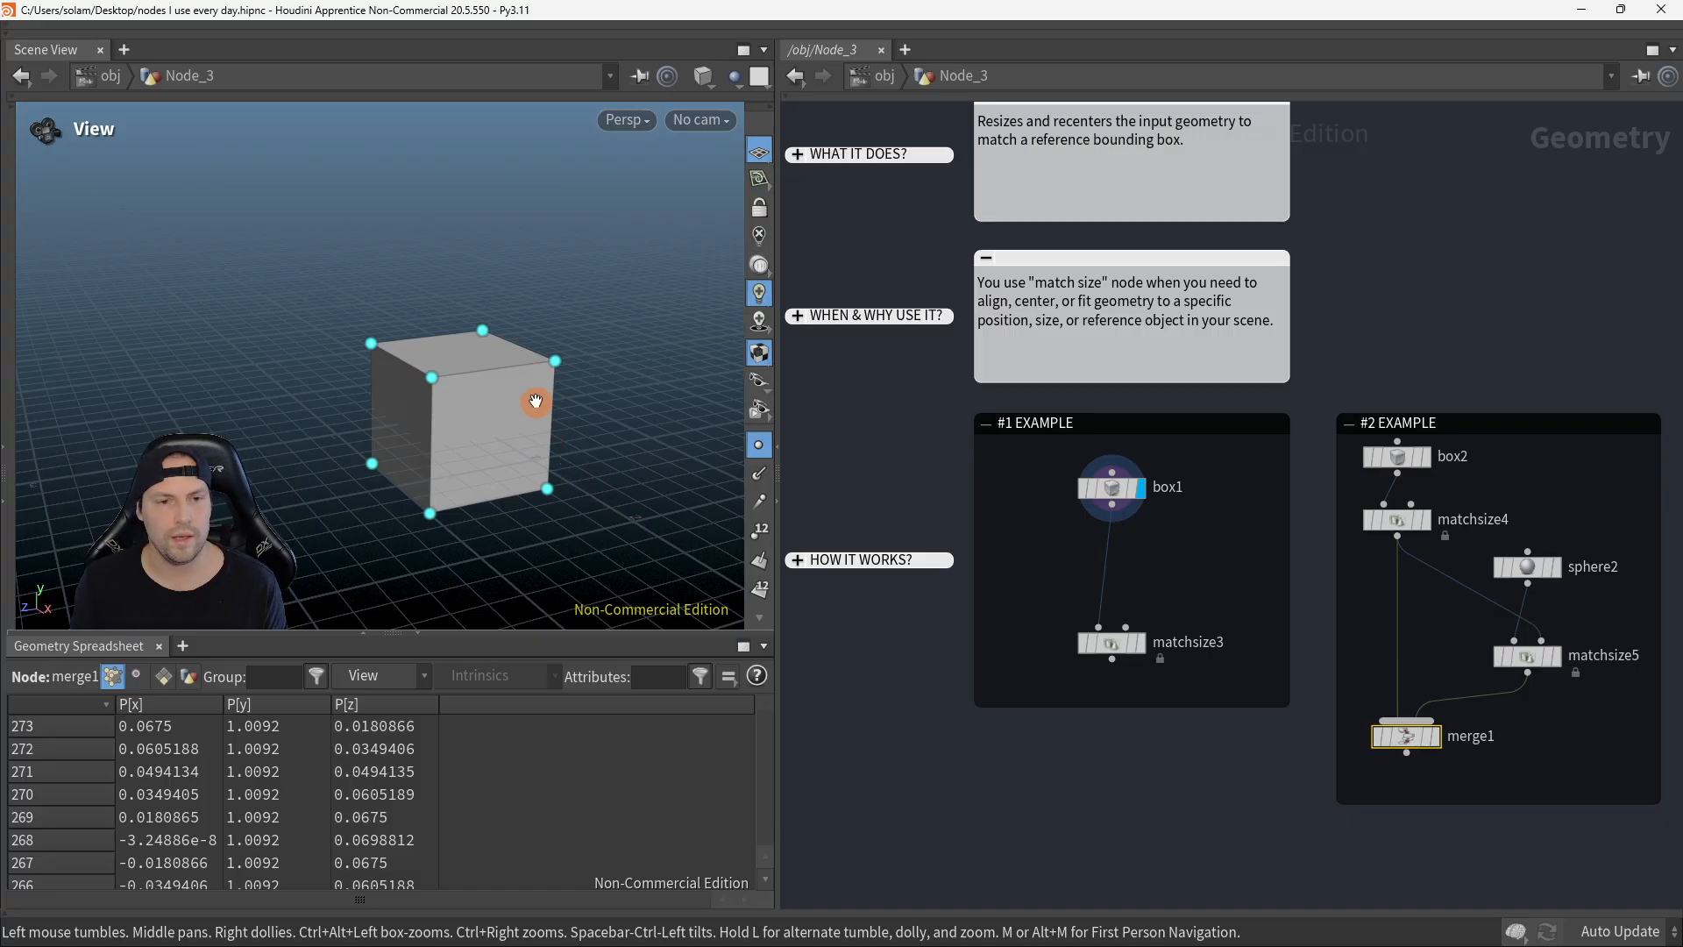
left_click(762, 451)
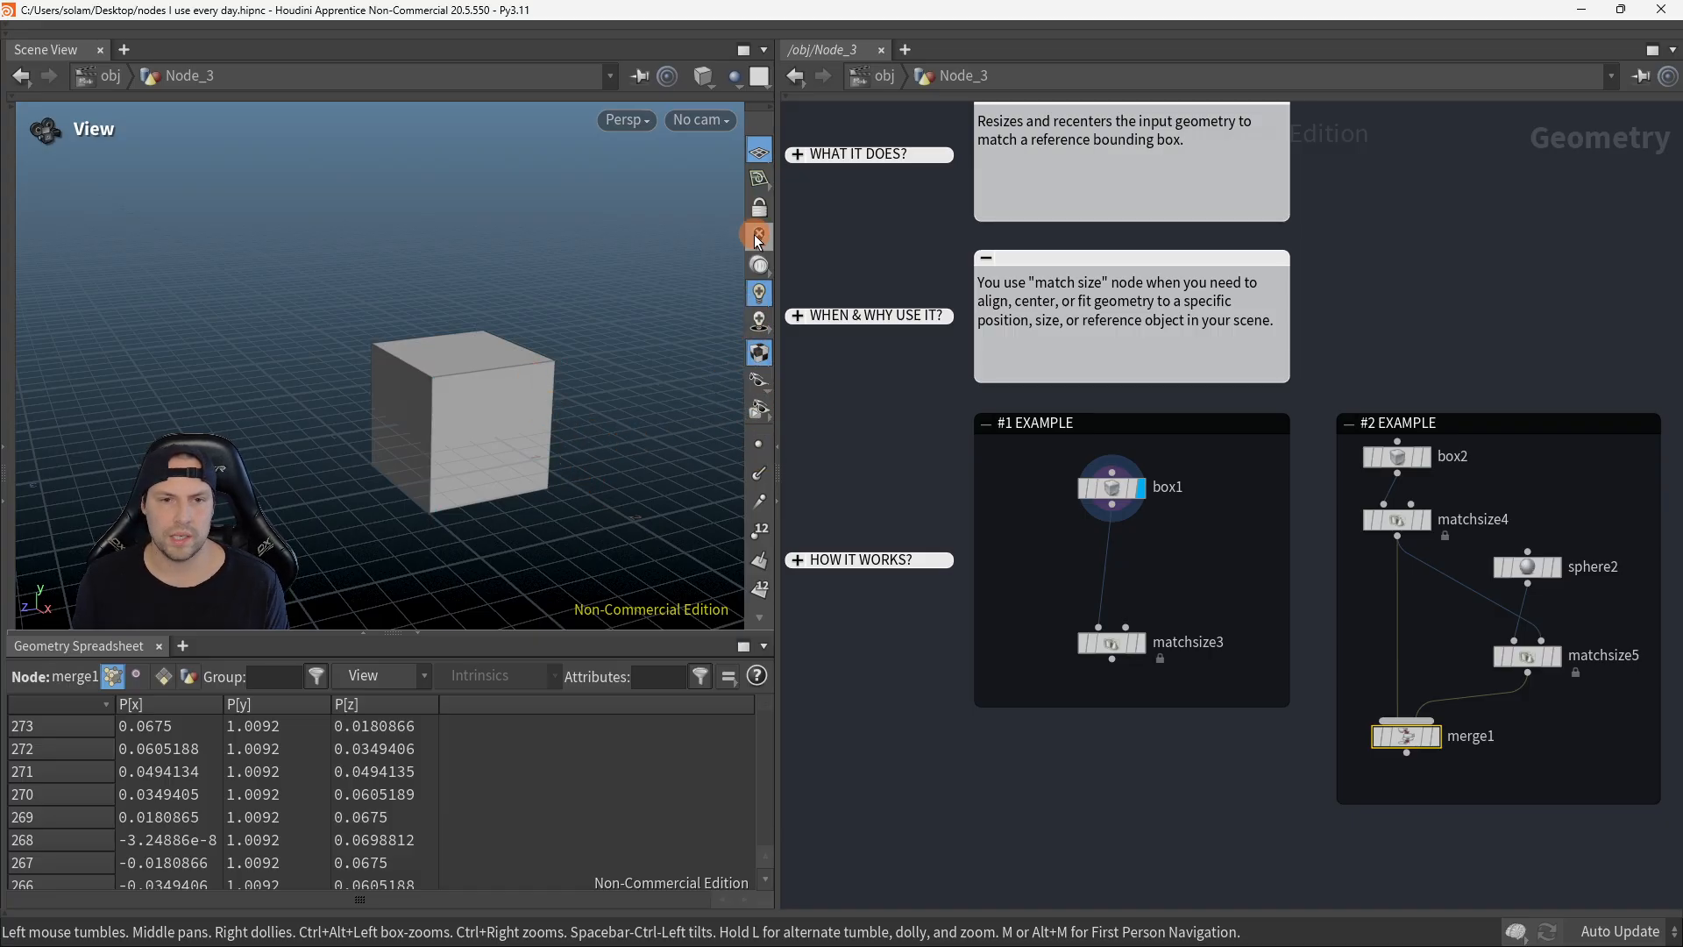
Step: Toggle the reference grid and wireframe shading off and on to inspect how box1 sits relative to the ground plane
left_click(758, 156)
left_click_drag(561, 412, 689, 353)
left_click(759, 152)
left_click_drag(563, 435, 500, 401)
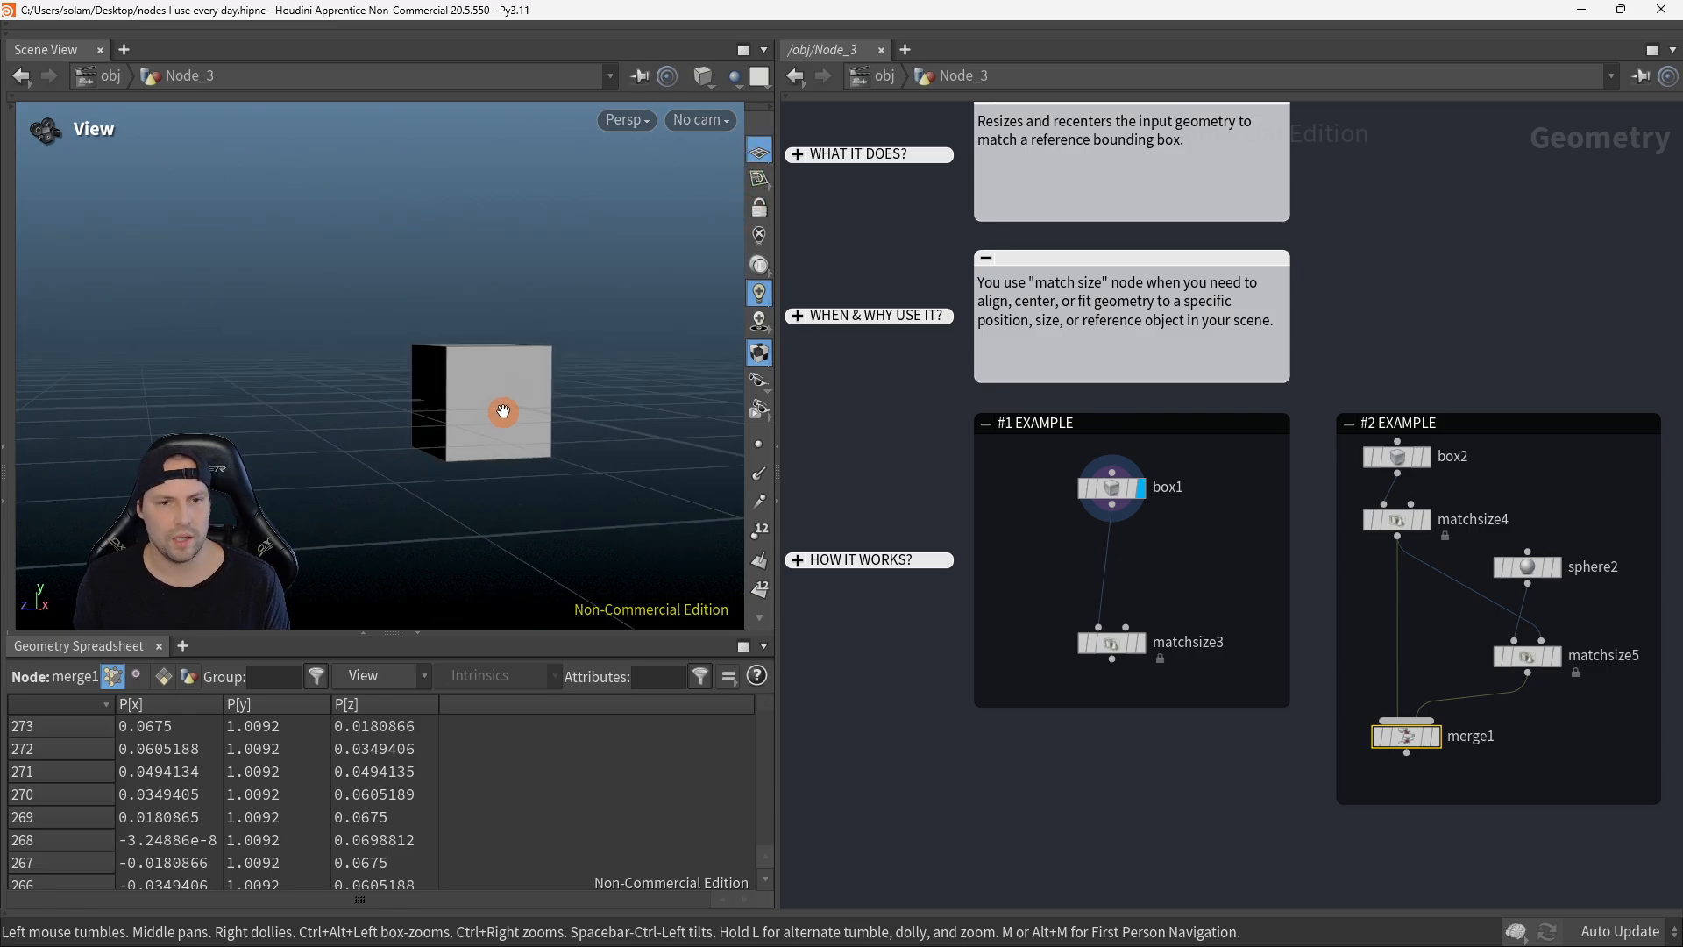
key("w")
mouse_move(699, 476)
left_mouse_down()
mouse_move(463, 411)
mouse_move(612, 491)
mouse_move(538, 444)
mouse_move(548, 427)
mouse_move(534, 501)
mouse_move(590, 501)
left_mouse_up()
key("w")
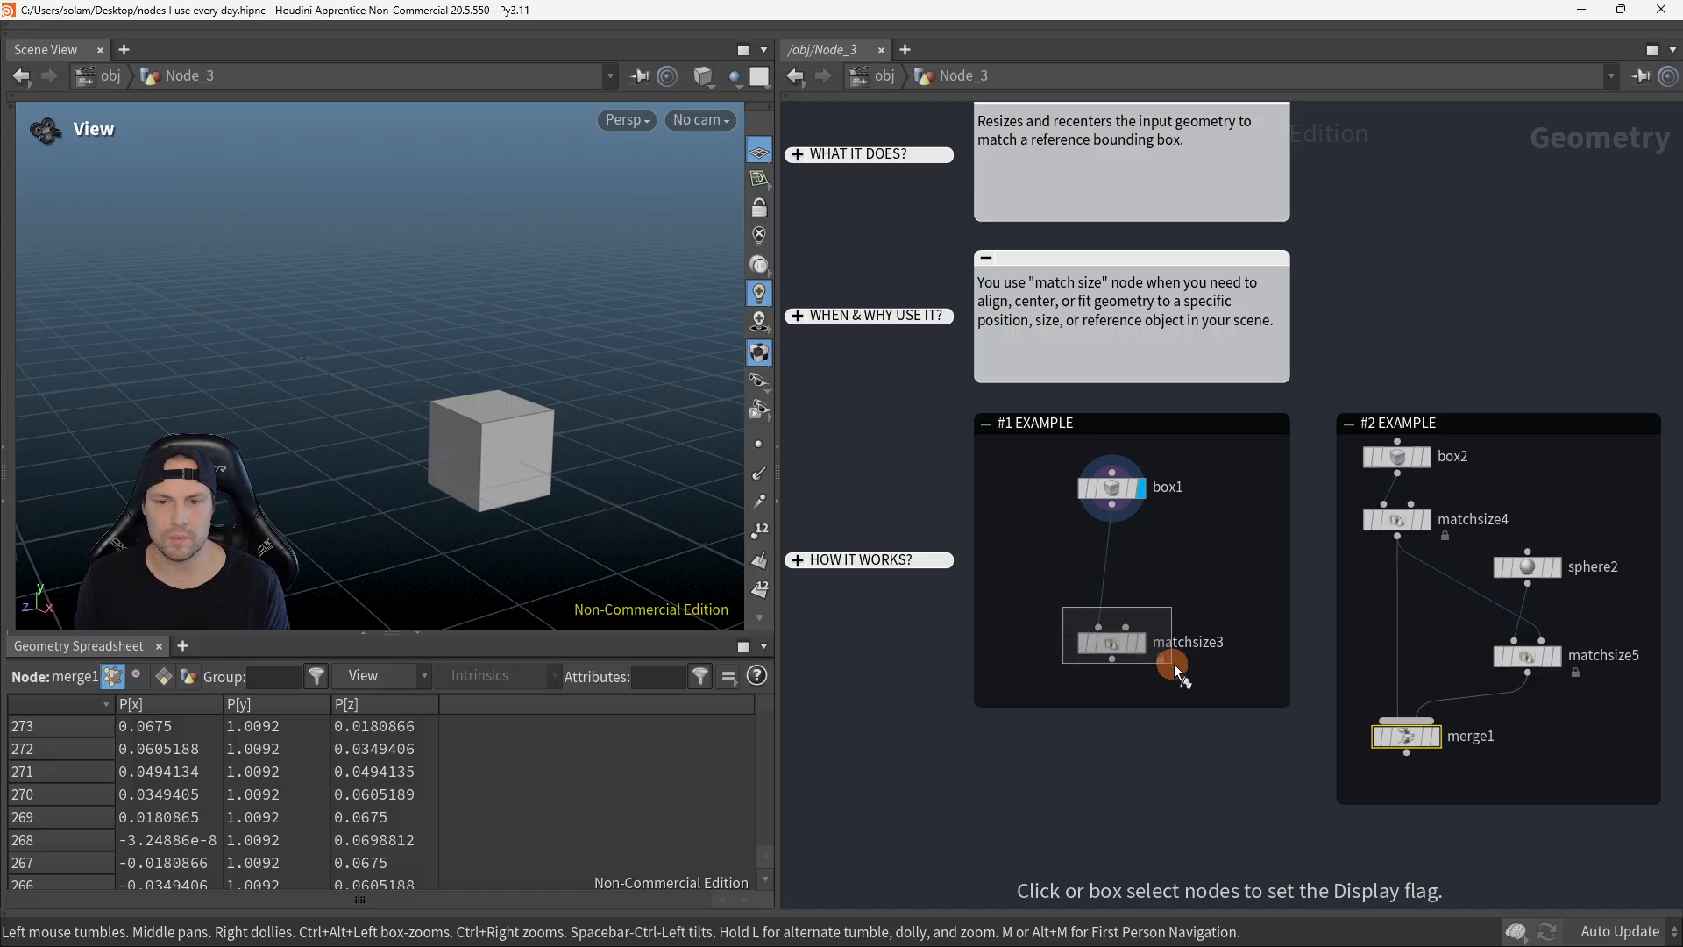
Step: Display and select matchsize3, show its parameters and enlarge their overlay slightly to review the justify settings
left_click(1122, 644)
key("p")
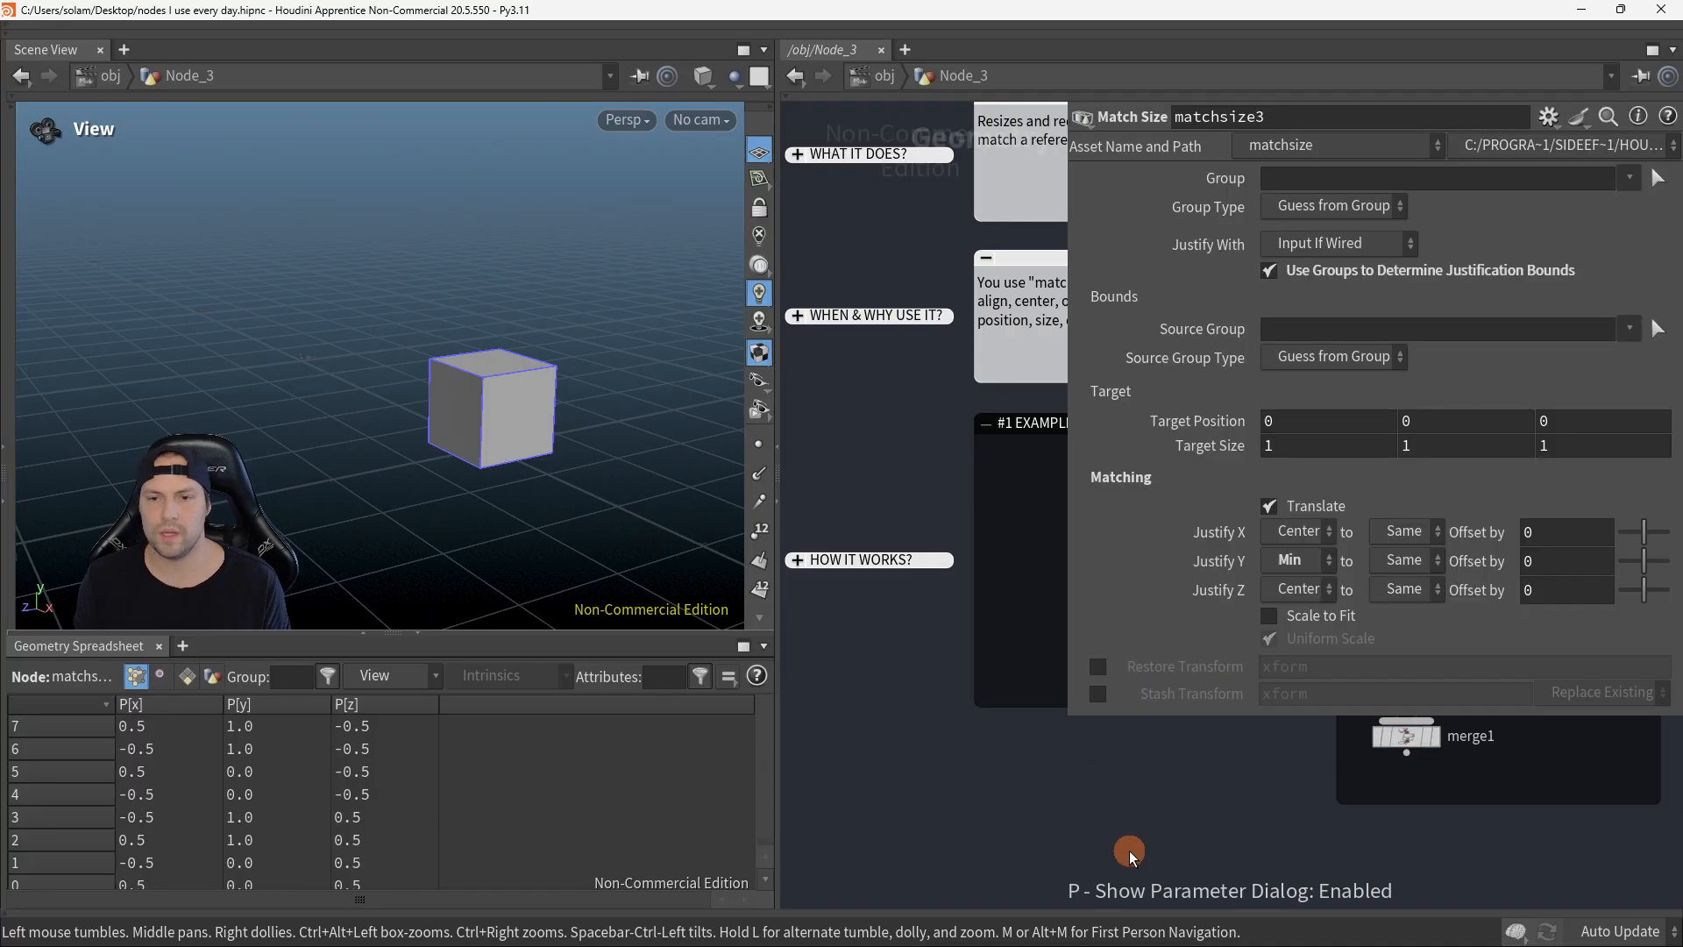
scroll(1023, 829, "down", 3)
left_click_drag(1075, 716, 1081, 752)
middle_click_drag(1014, 793, 958, 765)
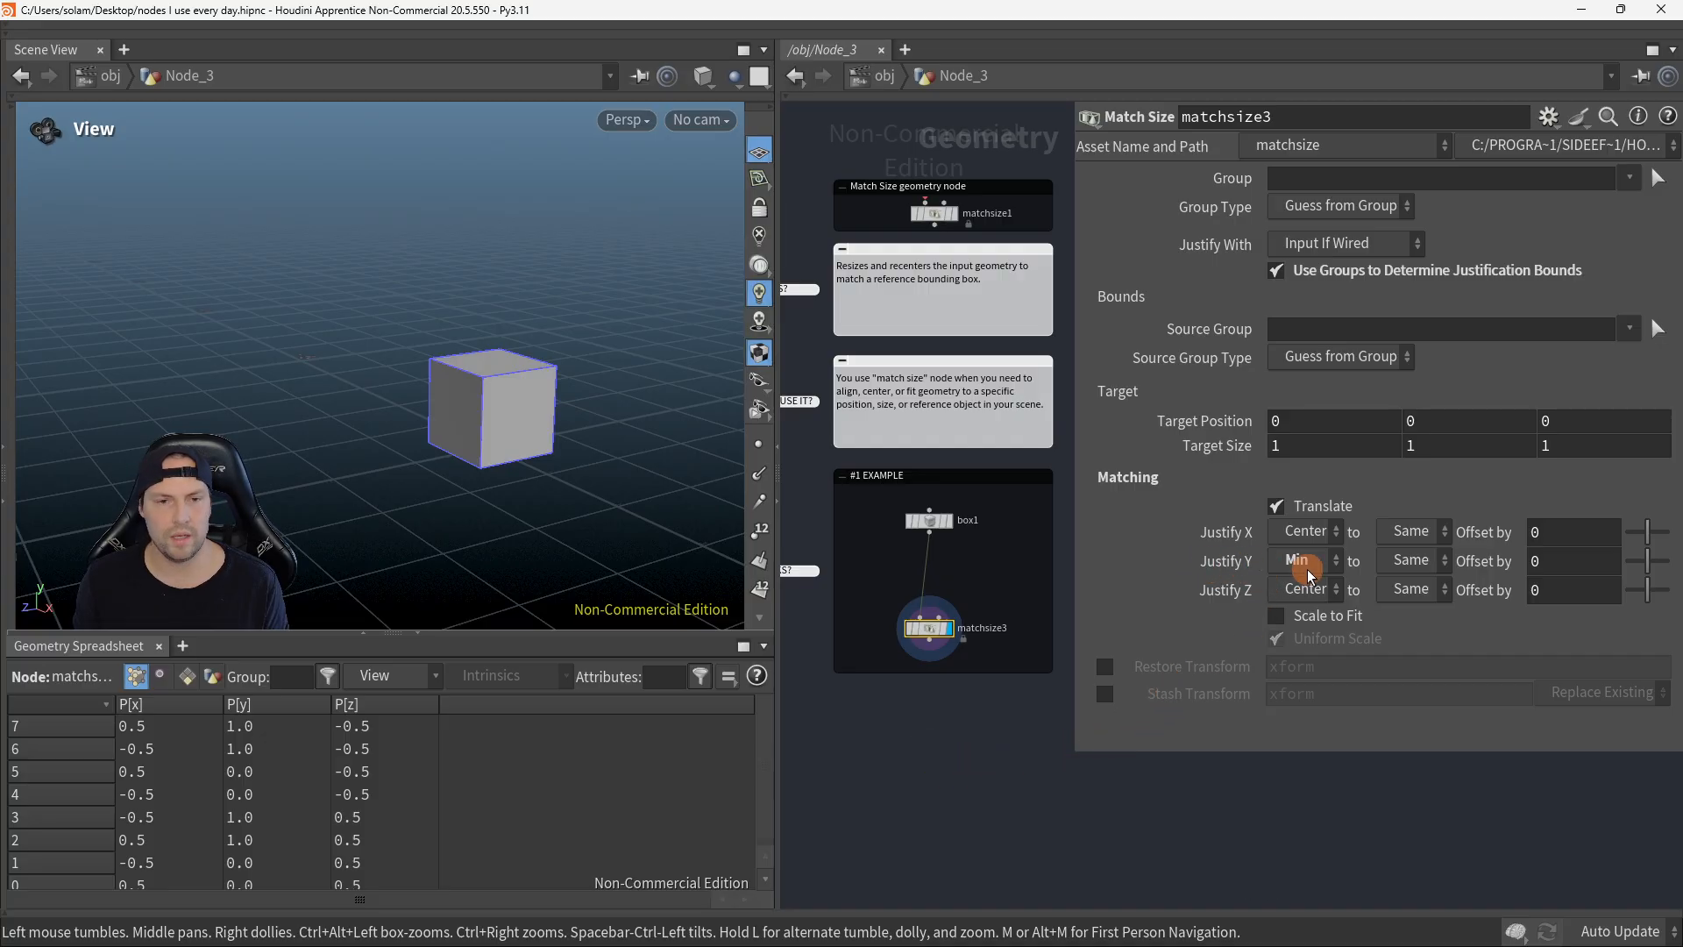
key("ctrl+2")
left_click_drag(1169, 807, 1338, 824)
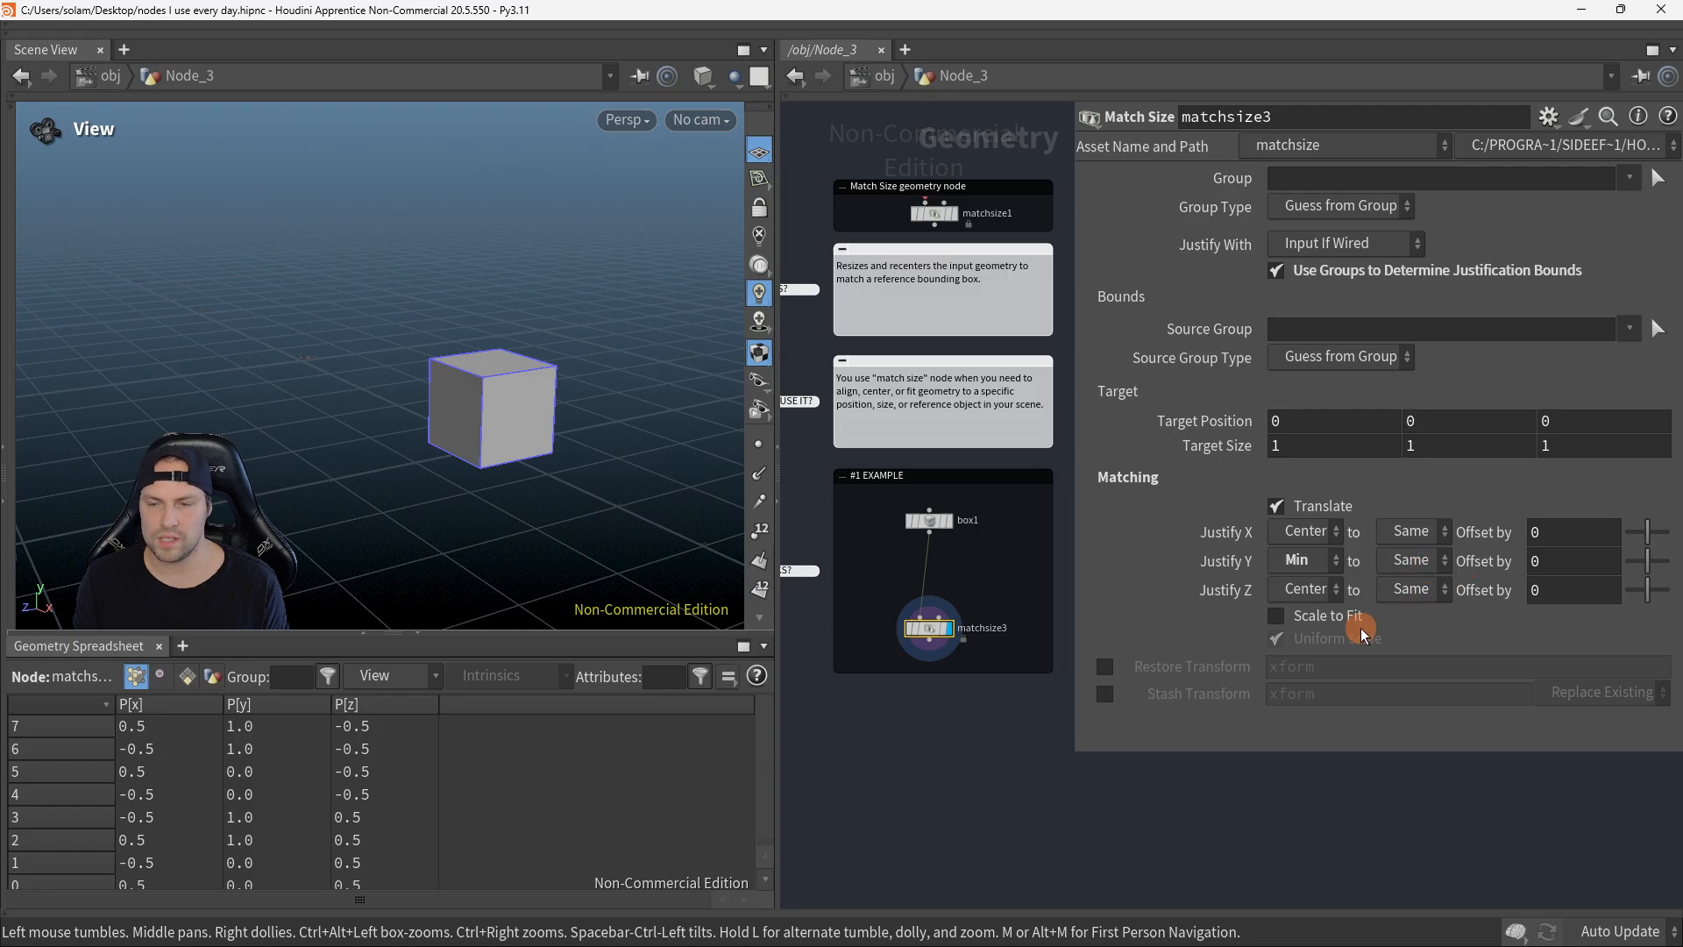
key("ctrl+2")
left_click_drag(982, 767, 1135, 776)
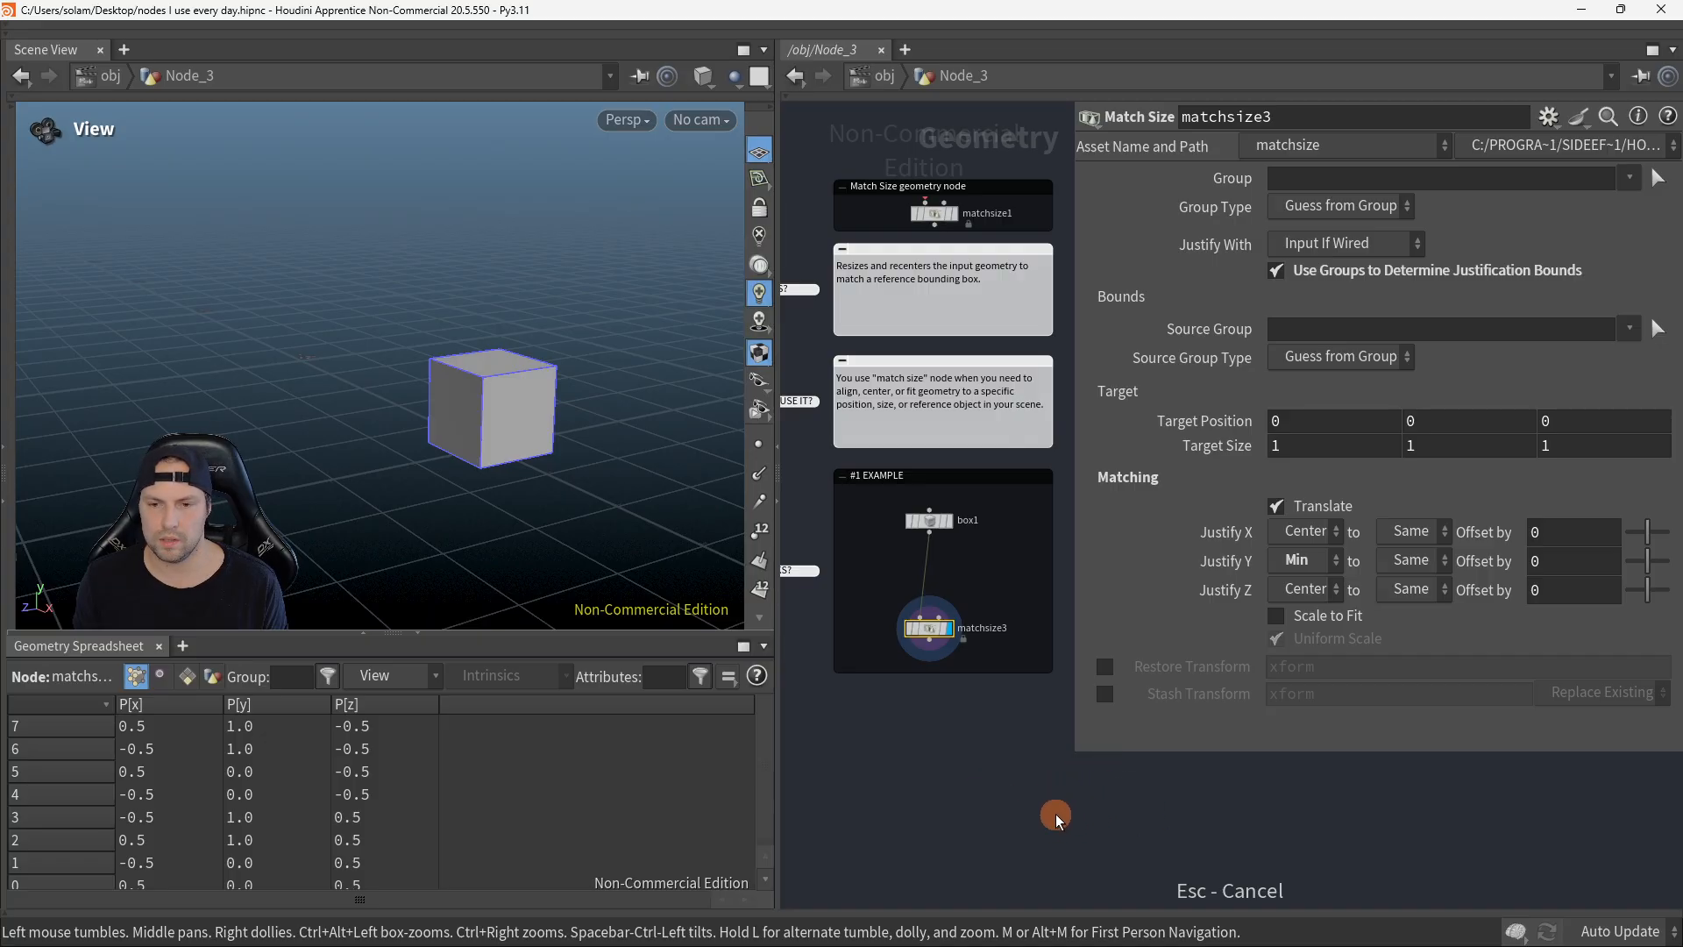
key("Escape")
key("ctrl+2")
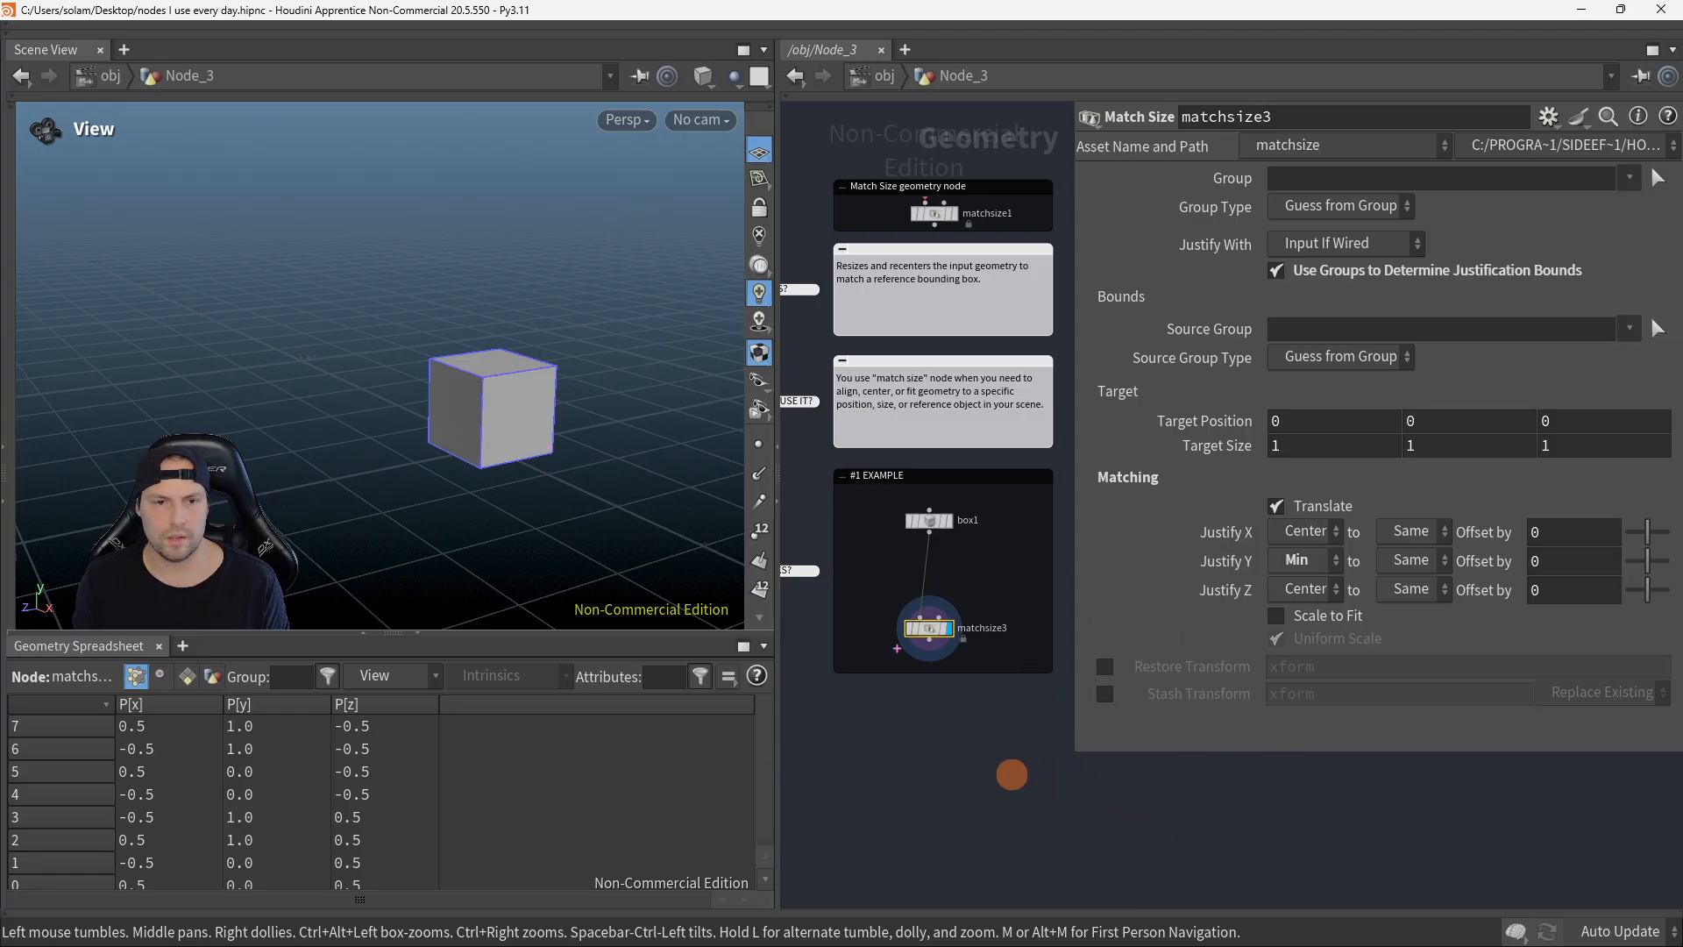
left_click_drag(715, 619, 618, 495)
left_click(1114, 725)
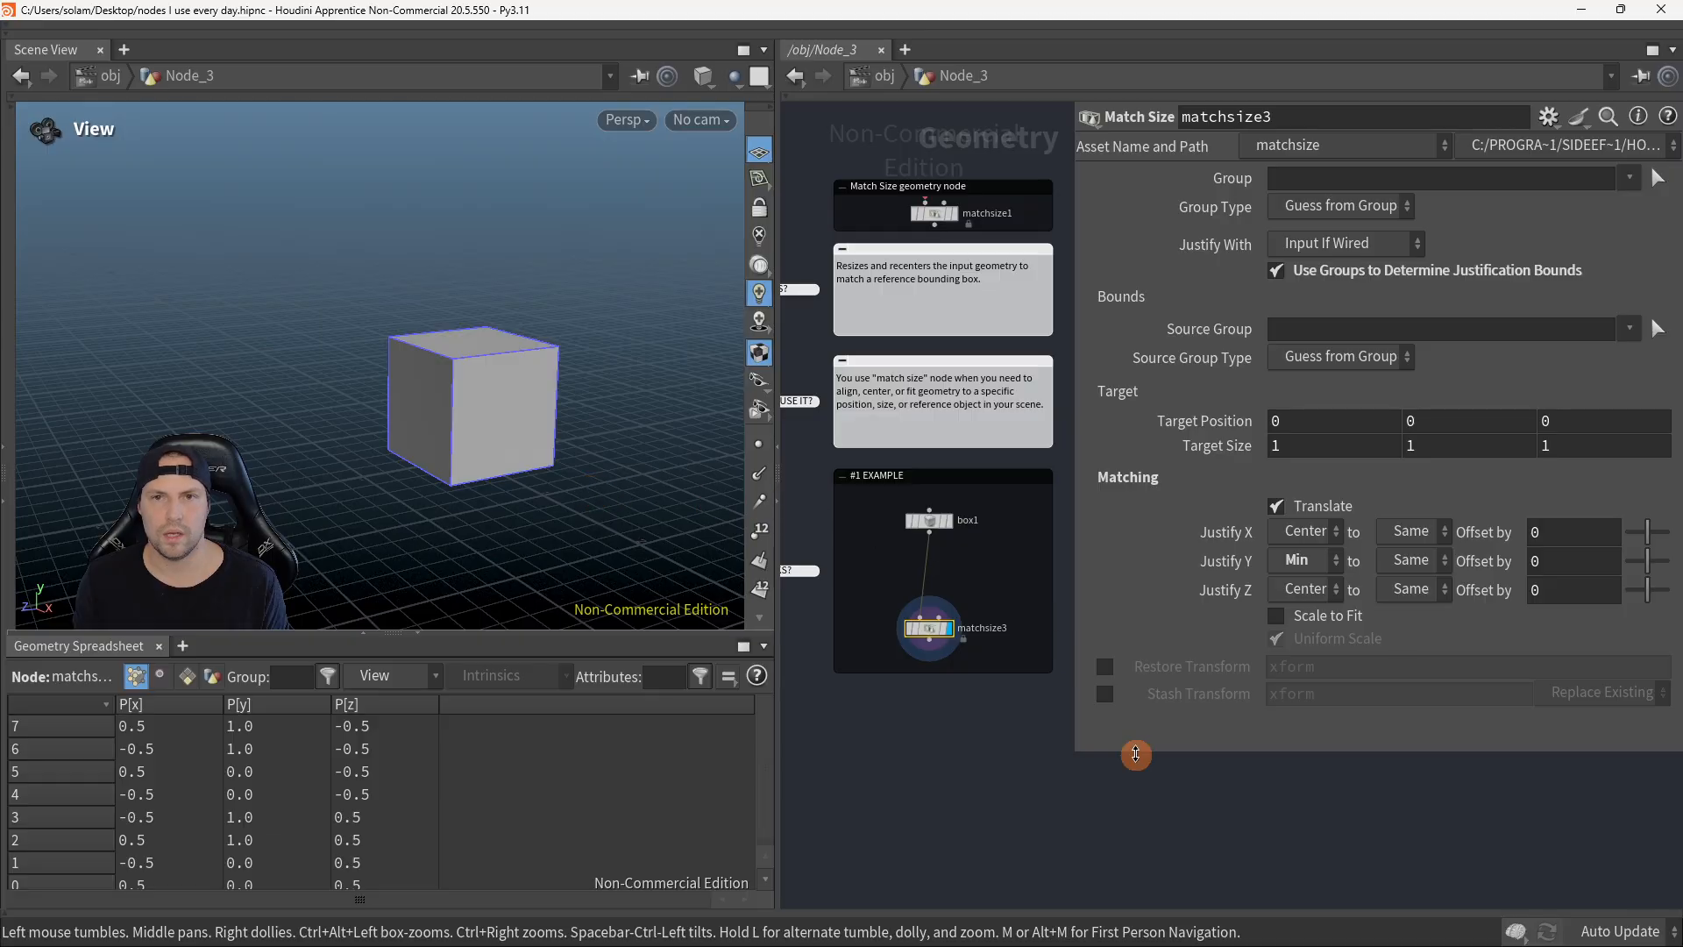
Step: Shrink the parameter overlay to uncover the #2 EXAMPLE box and display its merge1 node
left_click_drag(1074, 756, 1225, 610)
left_click_drag(486, 449, 608, 503)
middle_click_drag(1164, 806, 1076, 738)
left_click(1074, 639)
left_click_drag(511, 466, 477, 443)
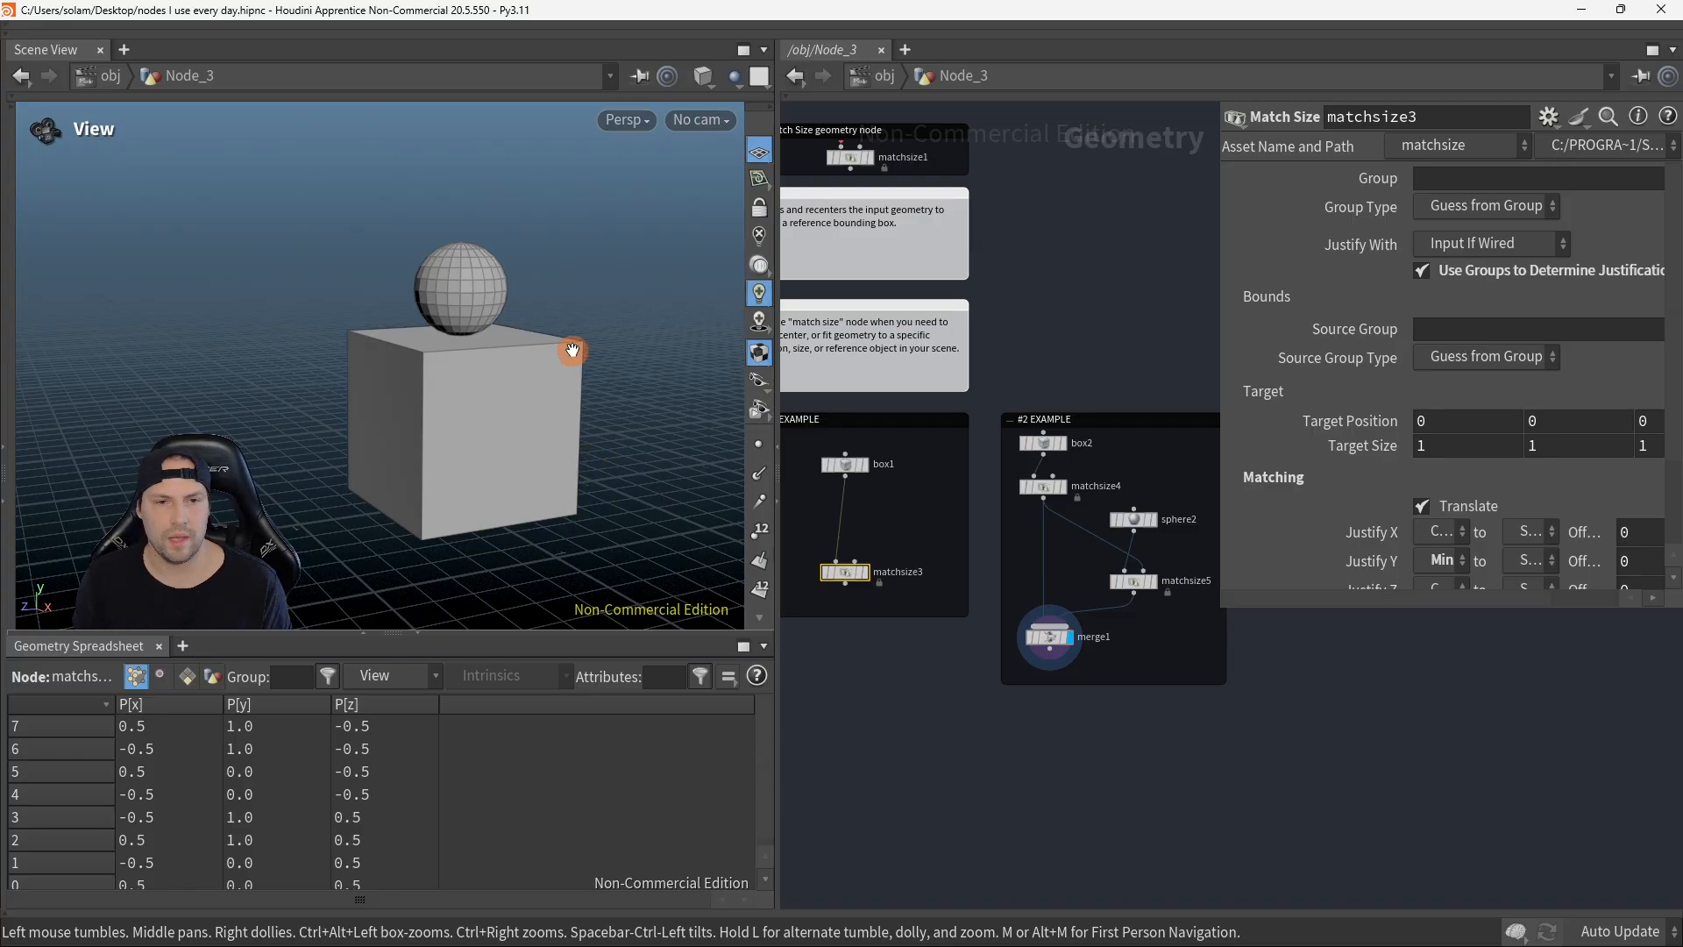
Step: Examine the contact between the sphere and the top of the box in merge1 from several angles and distances
left_click_drag(534, 310, 470, 316)
right_click_drag(470, 316, 681, 330)
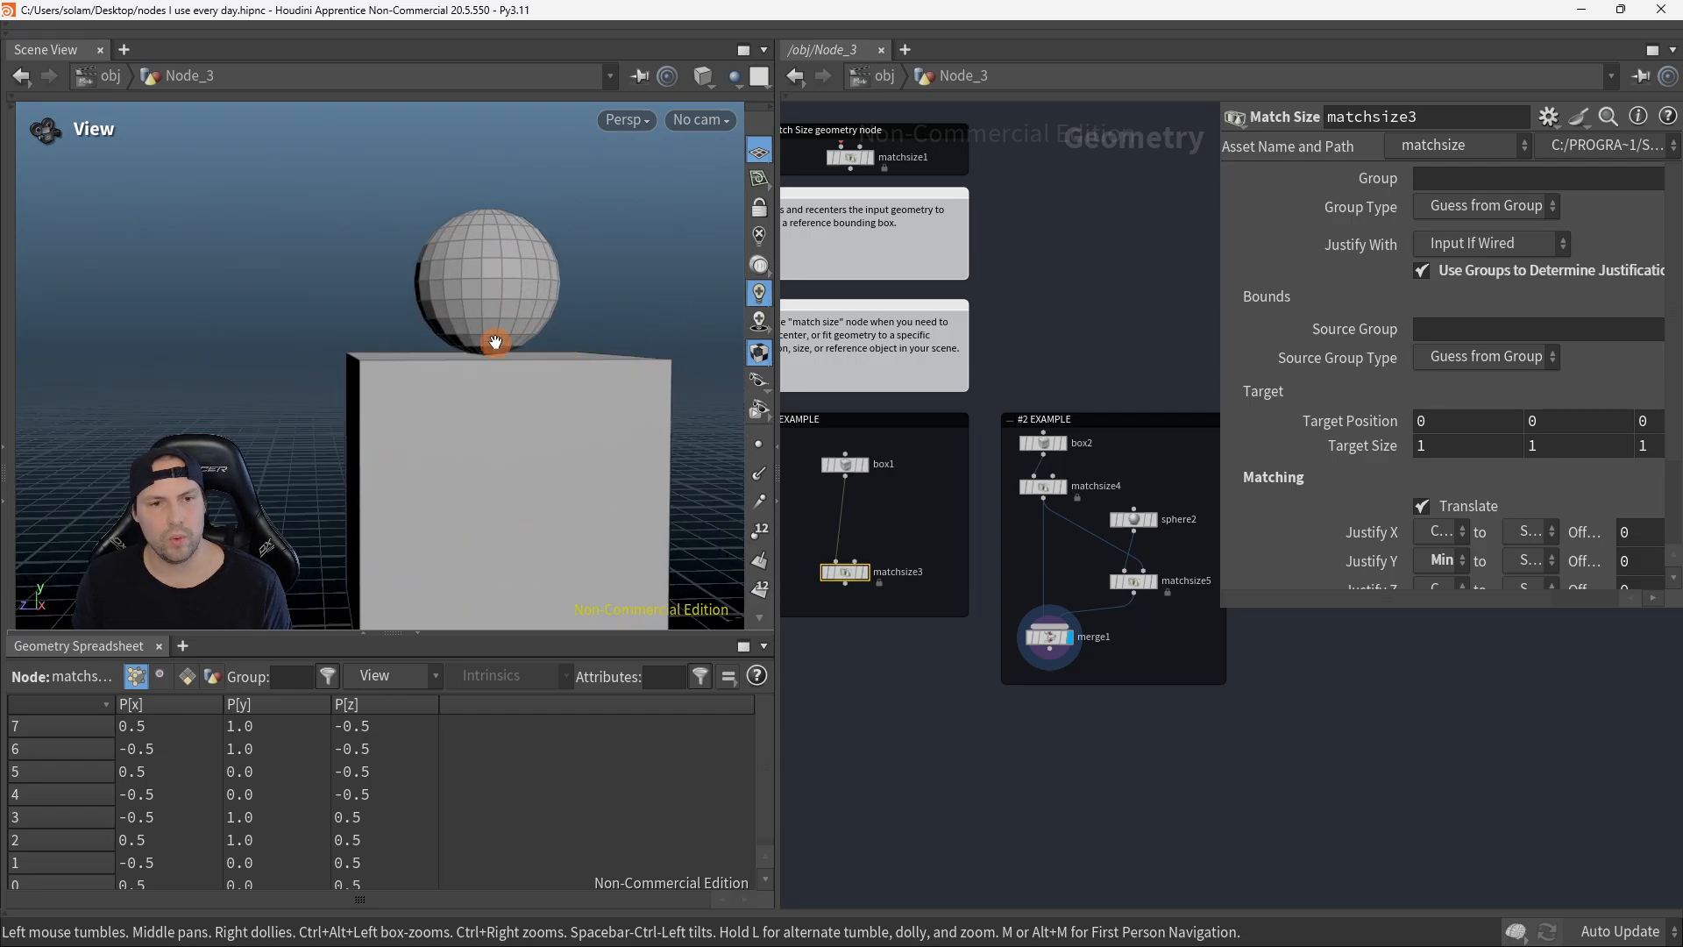
right_click_drag(497, 345, 757, 362)
left_click_drag(490, 354, 528, 342)
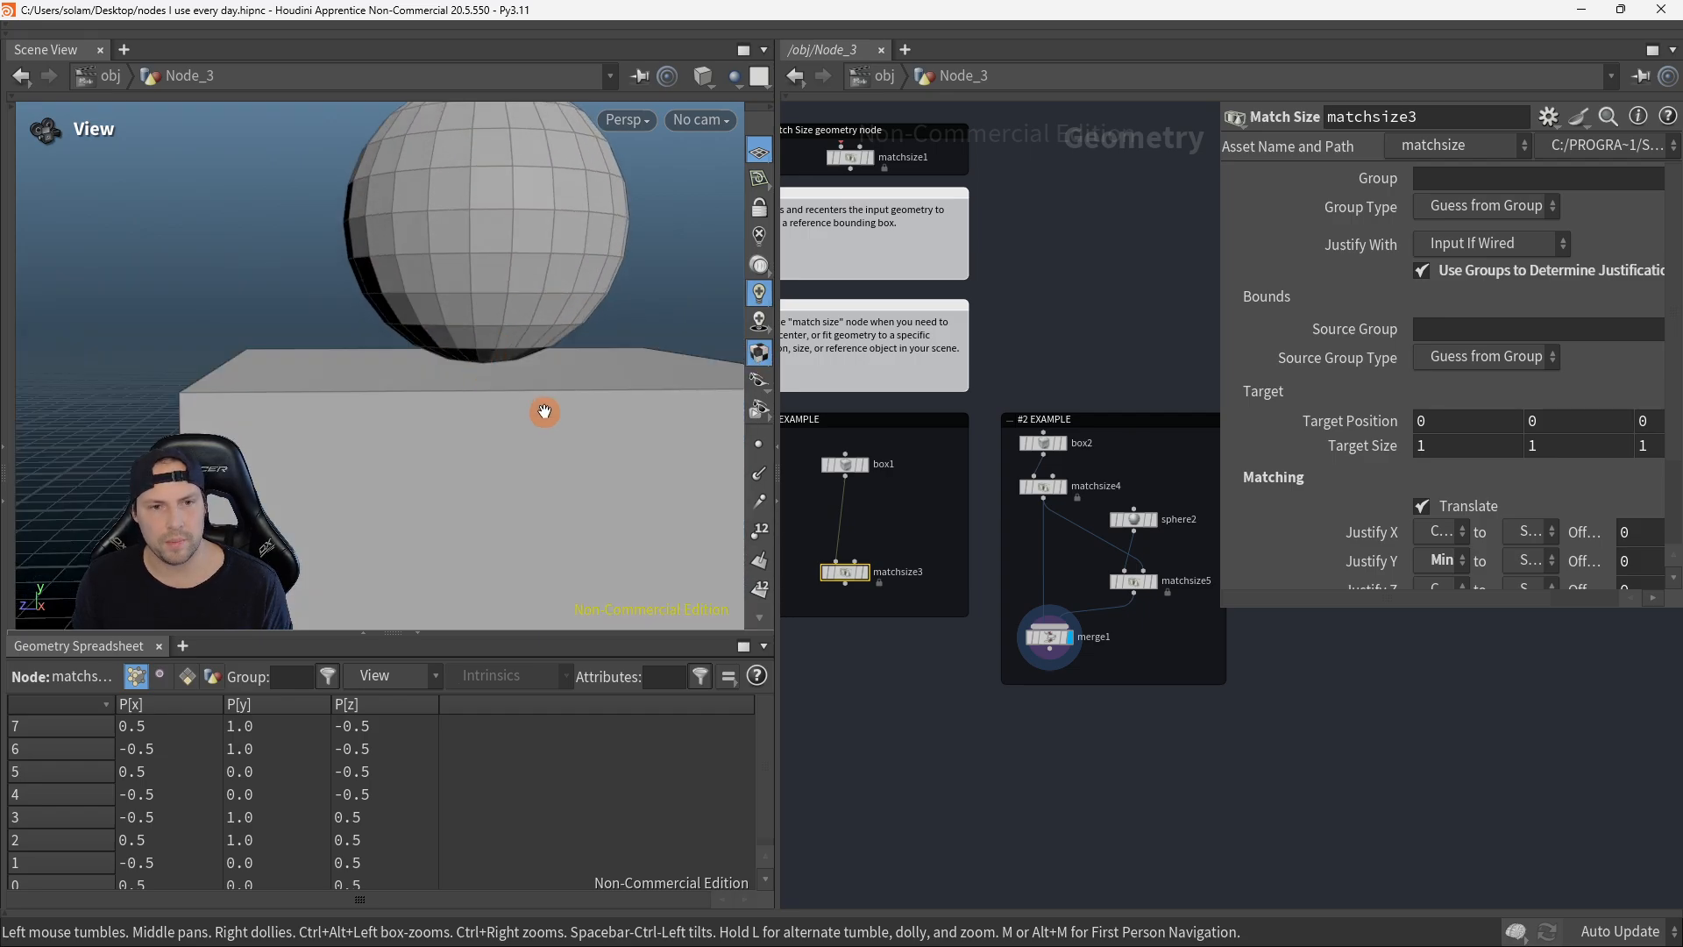
left_click_drag(544, 413, 549, 406)
right_click_drag(549, 406, 439, 436)
left_click_drag(439, 436, 531, 362)
right_click_drag(531, 362, 384, 366)
left_click_drag(384, 366, 394, 413)
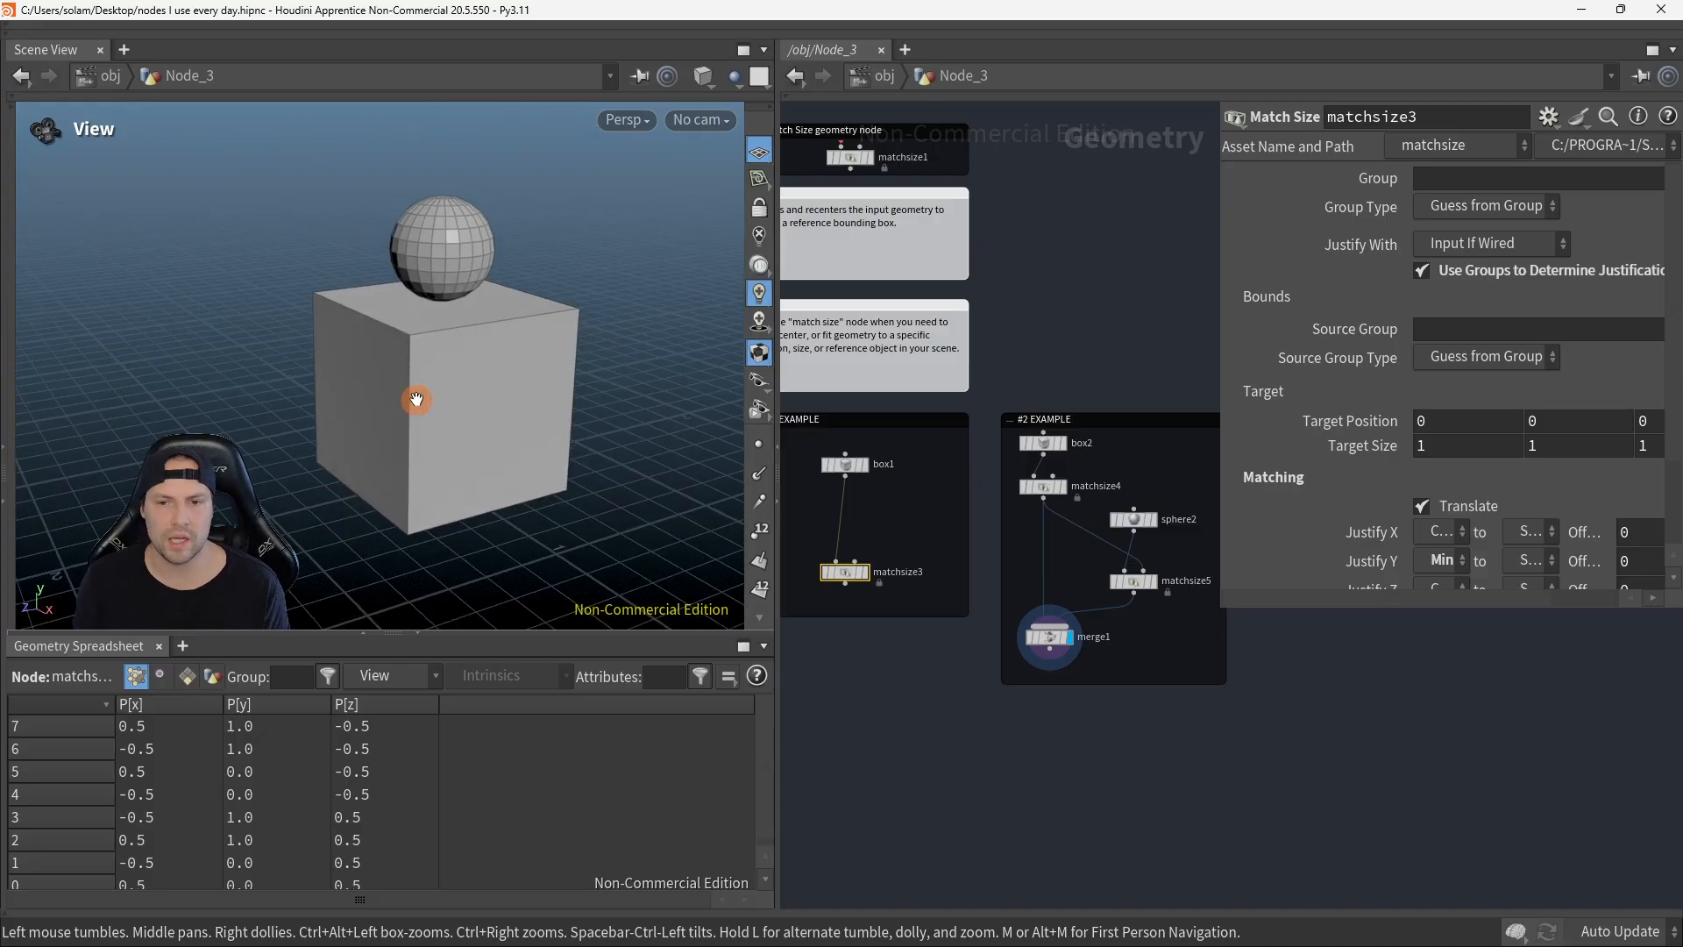
Step: Select box2 and vary its Y size while viewing the merged box and sphere
left_click(1043, 443)
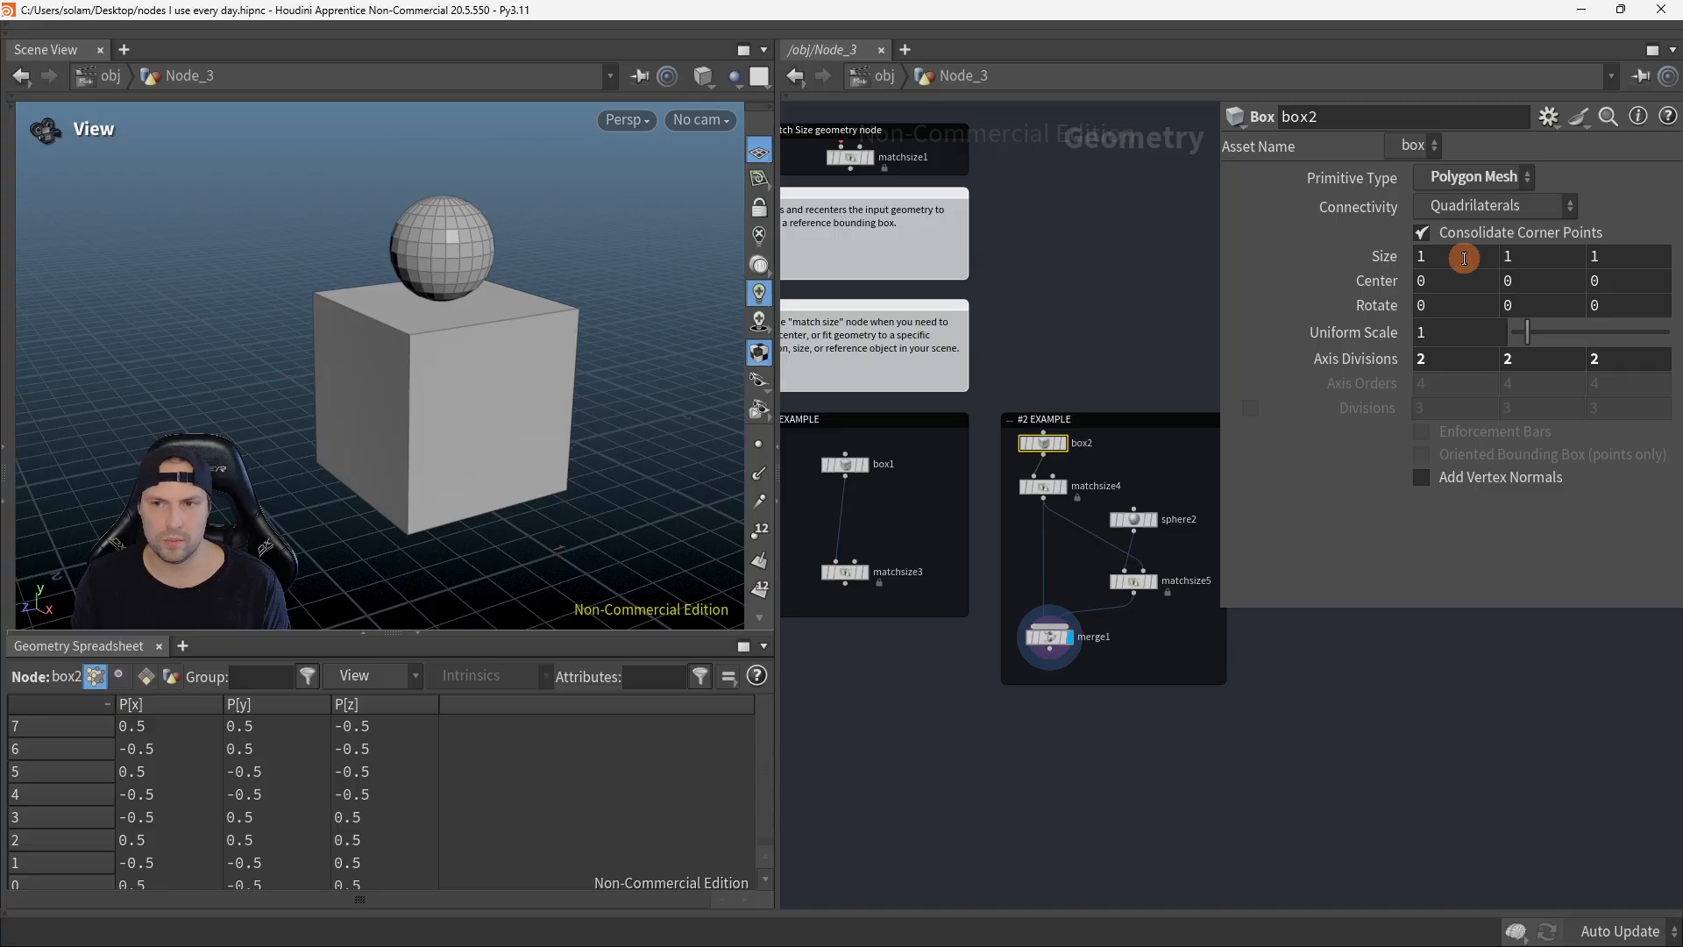
left_click(1494, 258)
key("Tab")
middle_click_drag(1526, 259, 1615, 258)
mouse_move(551, 320)
left_mouse_down()
mouse_move(512, 312)
mouse_move(527, 303)
left_mouse_up()
middle_click_drag(1529, 259, 1474, 265)
Step: Reset box2's Y size to 1 and view the merged box and sphere again
double_click(1535, 255)
type("0")
key("Return")
double_click(1510, 263)
type("1")
key("Return")
mouse_move(585, 394)
left_mouse_down()
mouse_move(616, 373)
mouse_move(593, 386)
left_mouse_up()
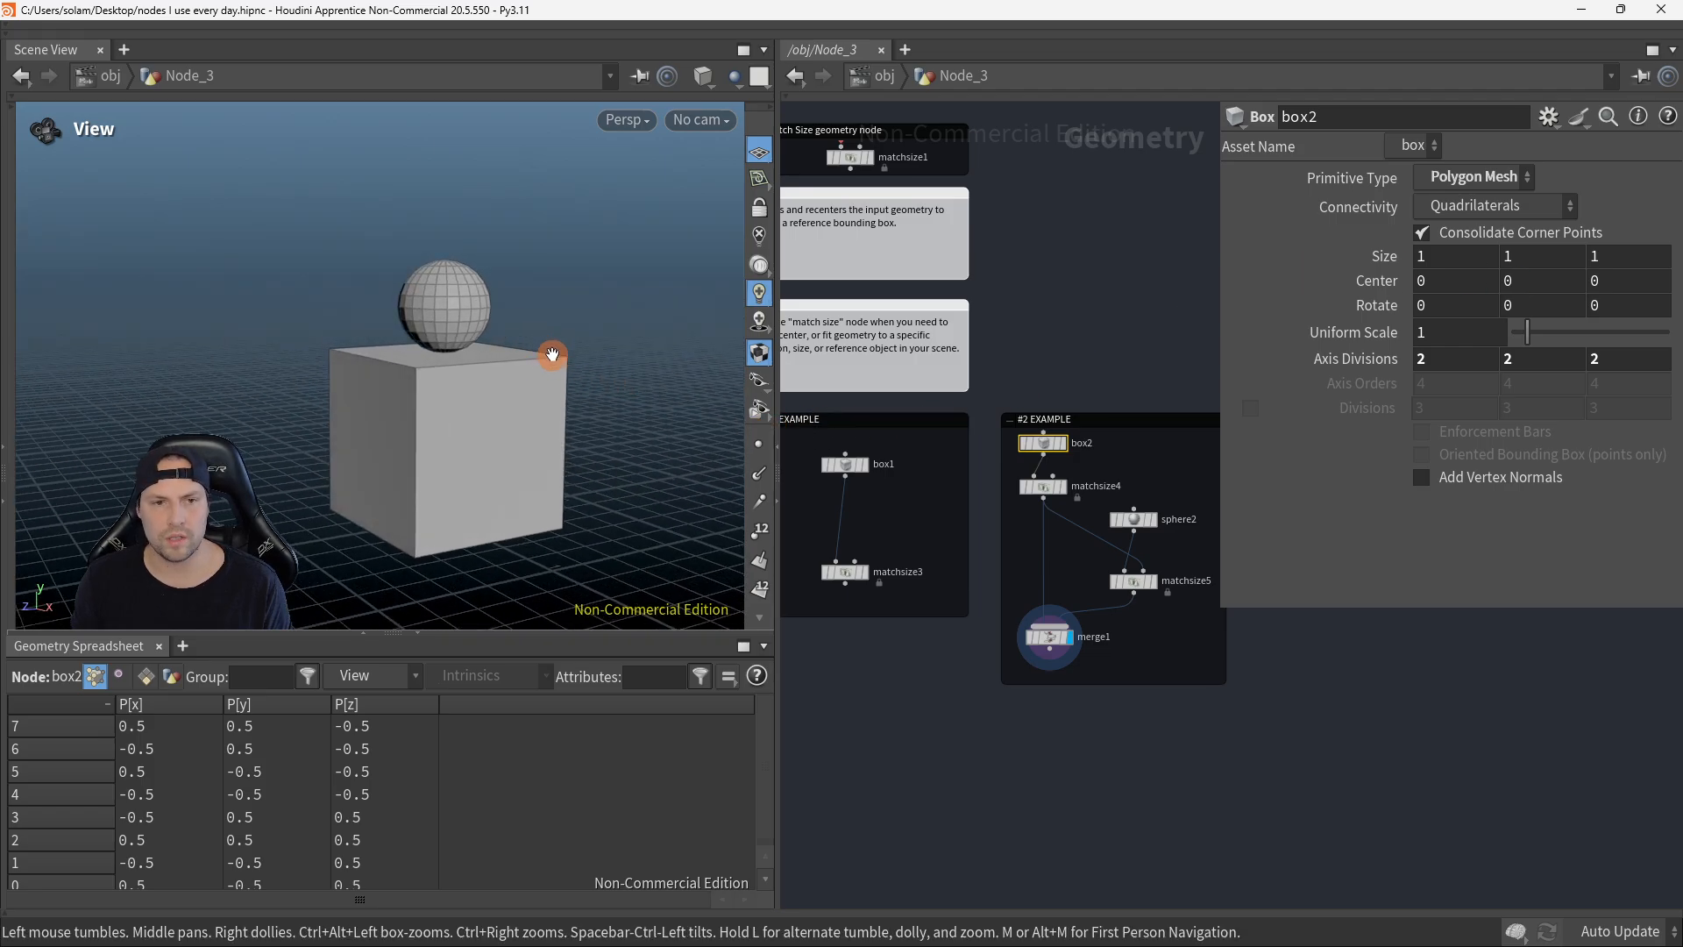
Step: Display box2 in the #2 EXAMPLE box and inspect its position relative to the ground grid
scroll(1086, 472, "up", 2)
scroll(1129, 469, "down", 2)
left_click(1010, 417)
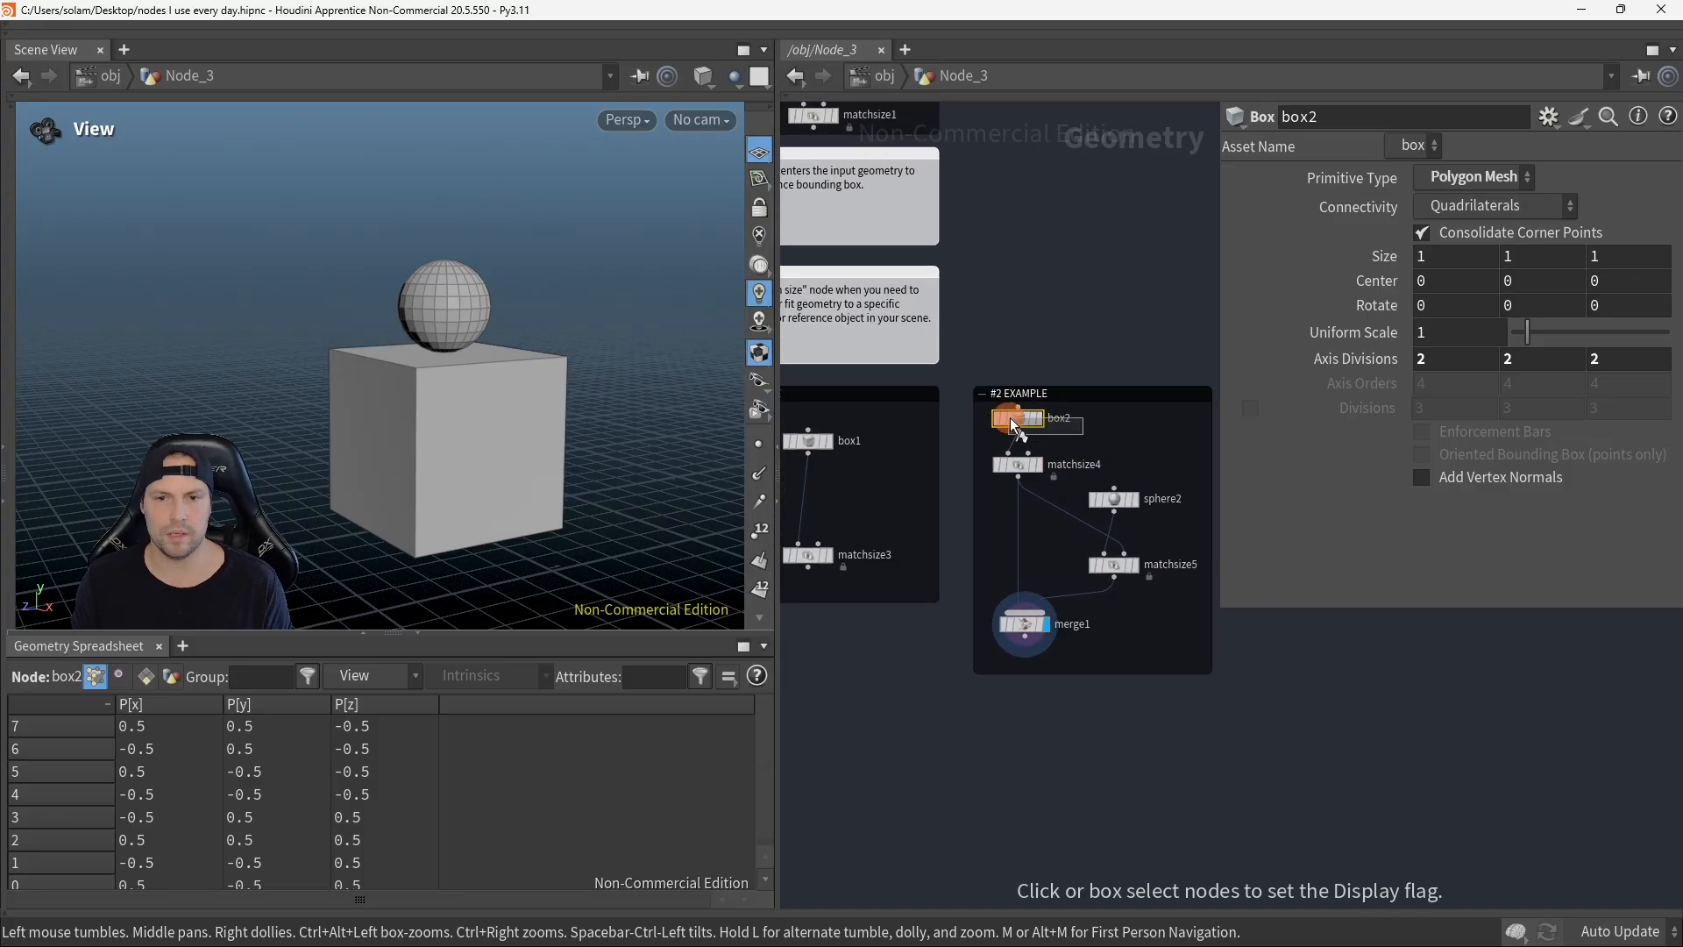
left_click_drag(481, 508, 552, 477)
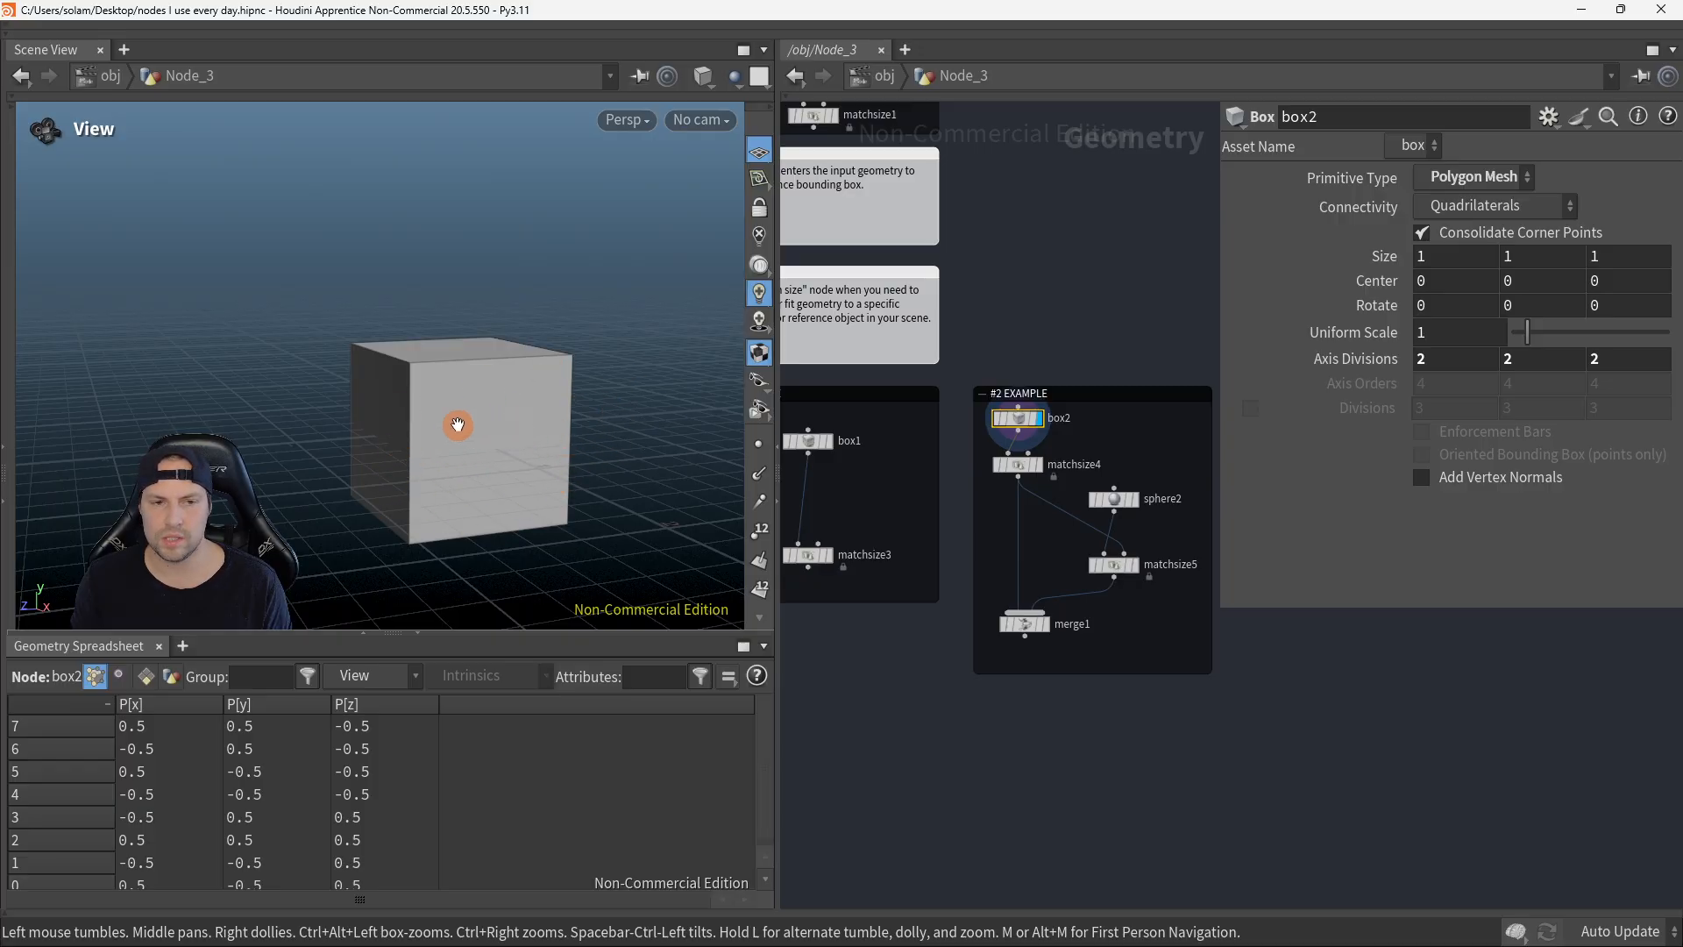
mouse_move(649, 496)
left_mouse_down()
mouse_move(590, 444)
mouse_move(650, 482)
left_mouse_up()
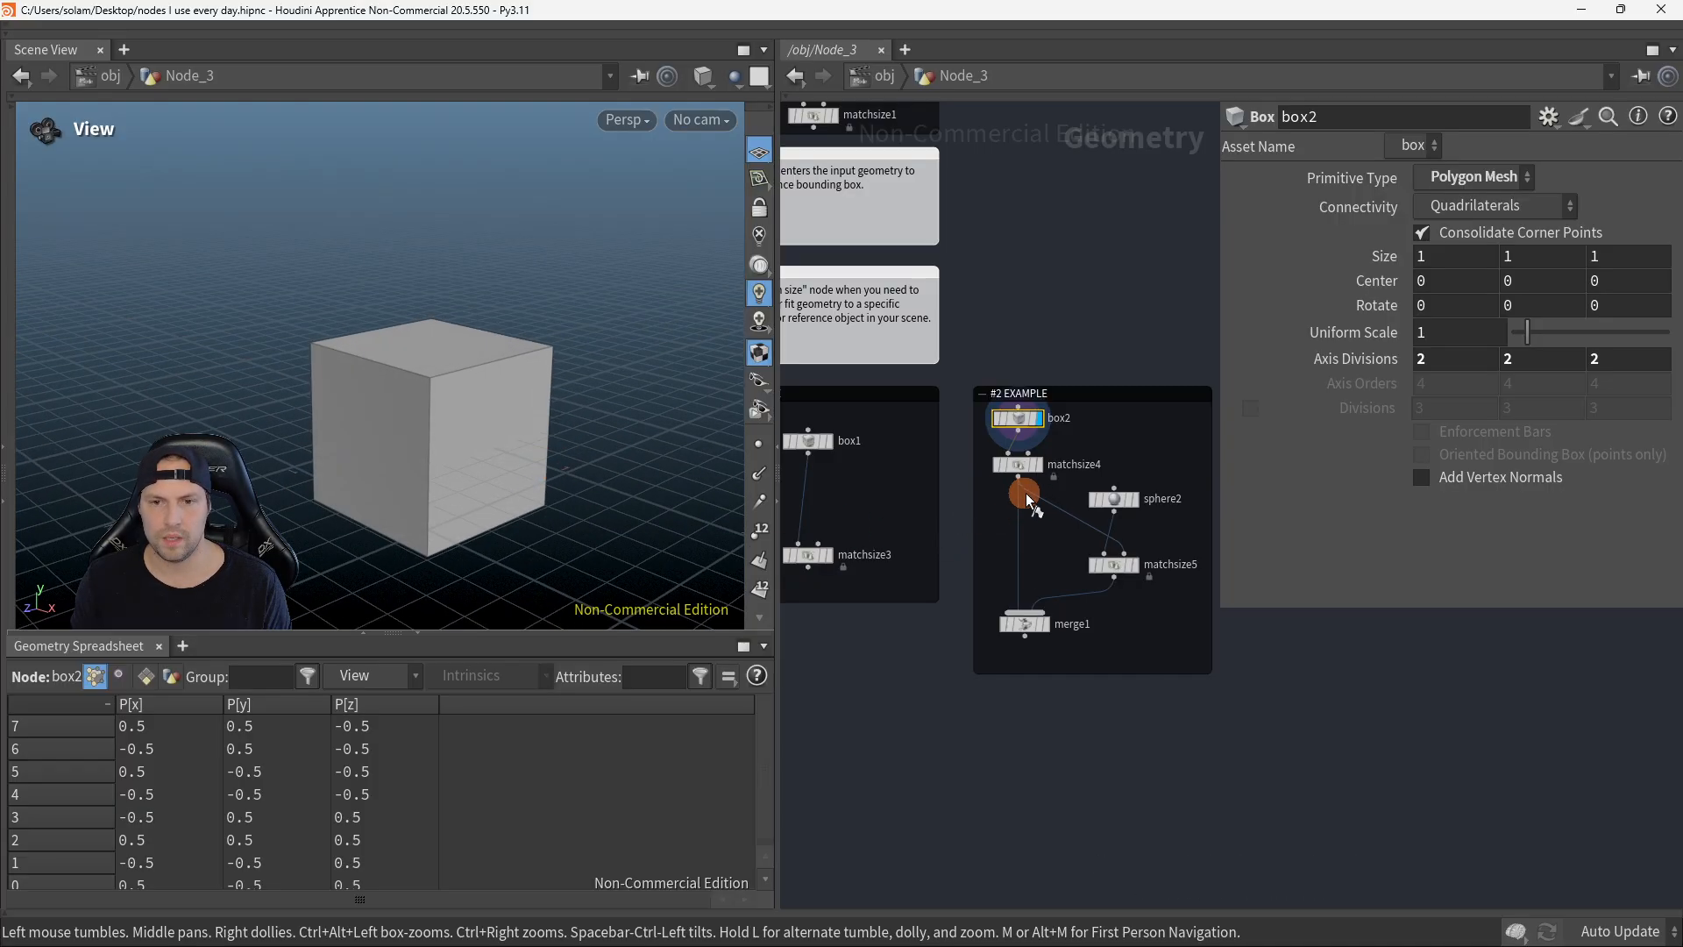
Step: Display matchsize4, merge1 and matchsize5 in turn to compare their results, ending on merge1
left_click(1016, 463)
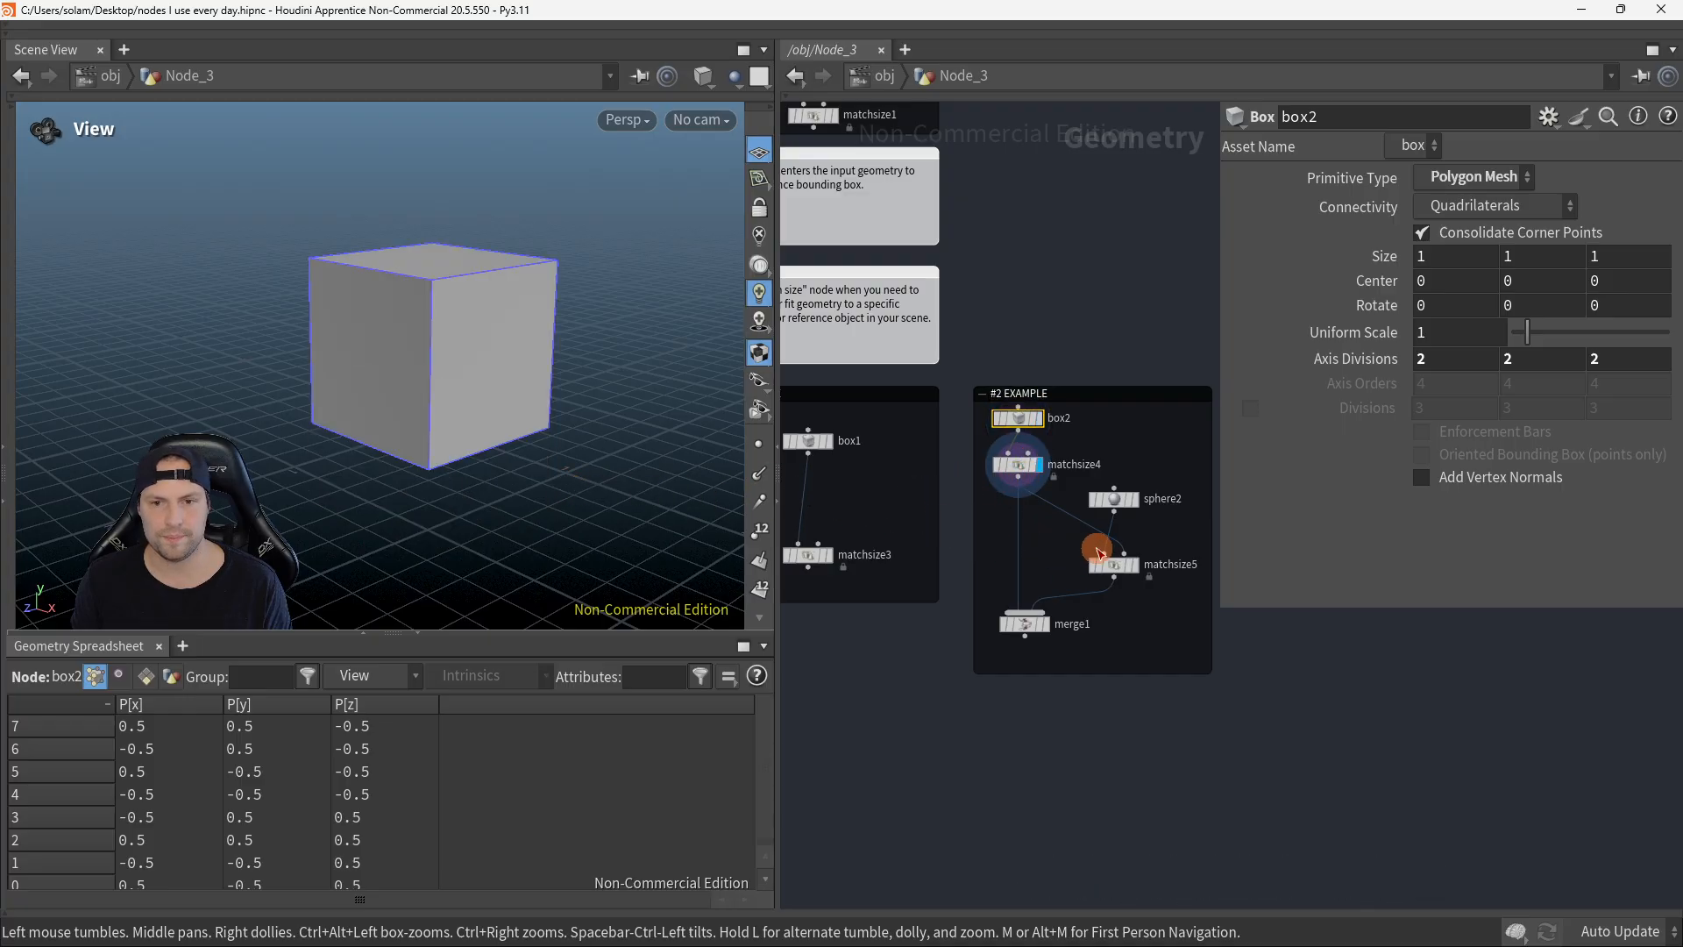
left_click_drag(1055, 649, 1013, 602)
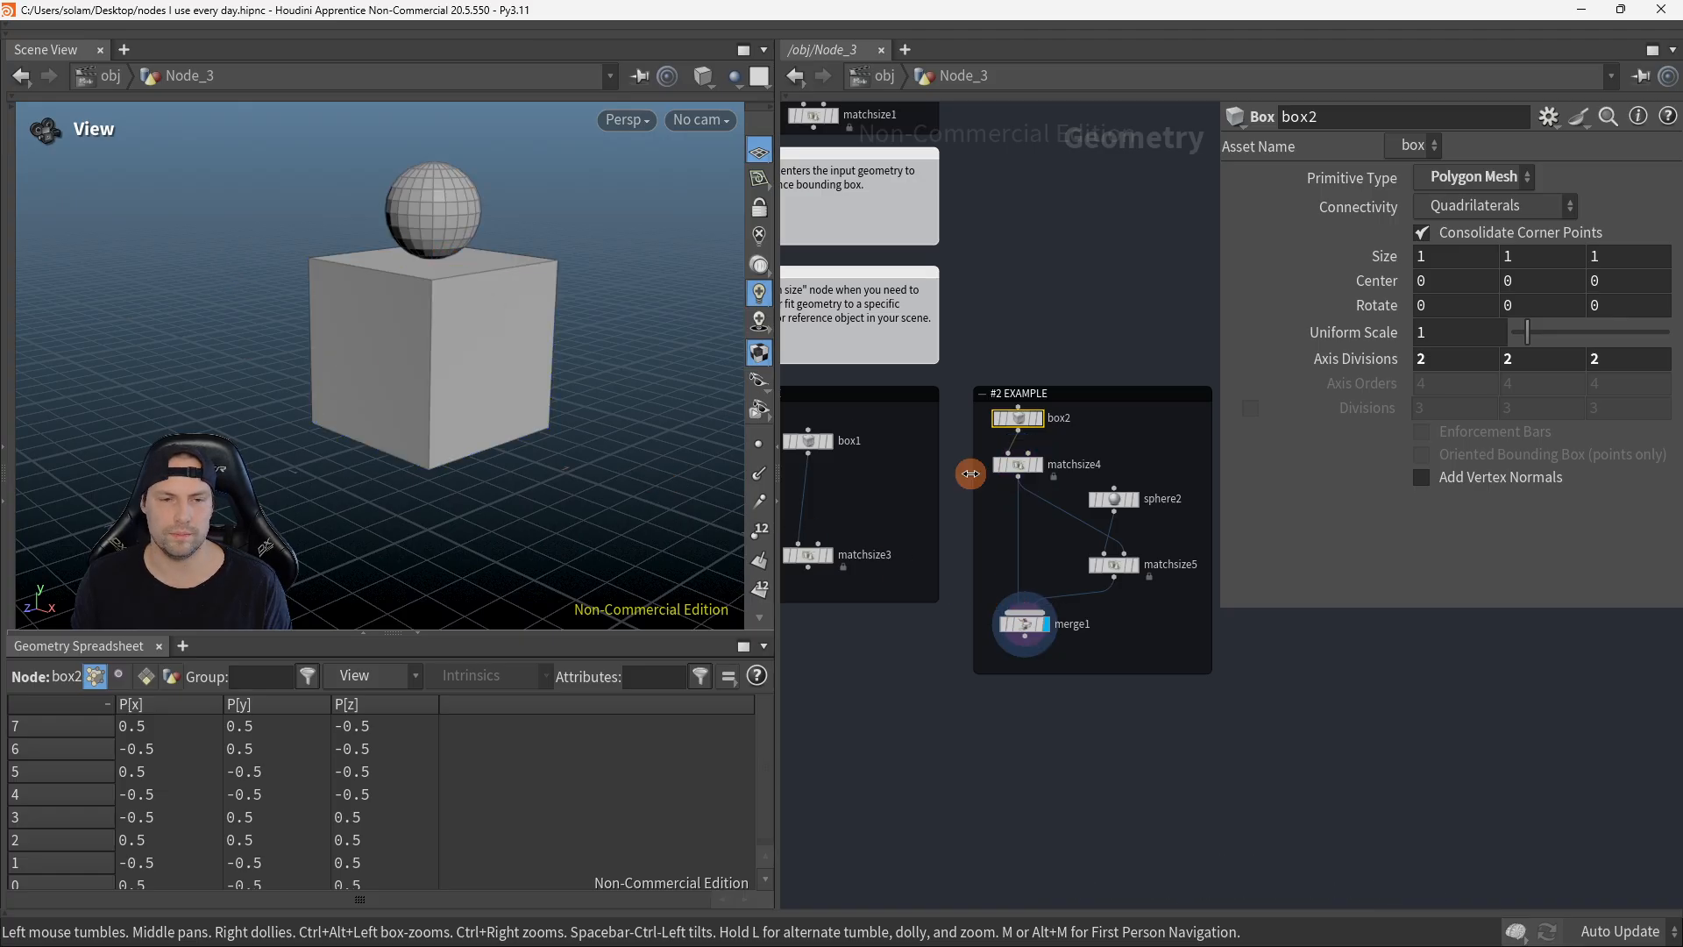
left_click_drag(1159, 459, 1080, 643)
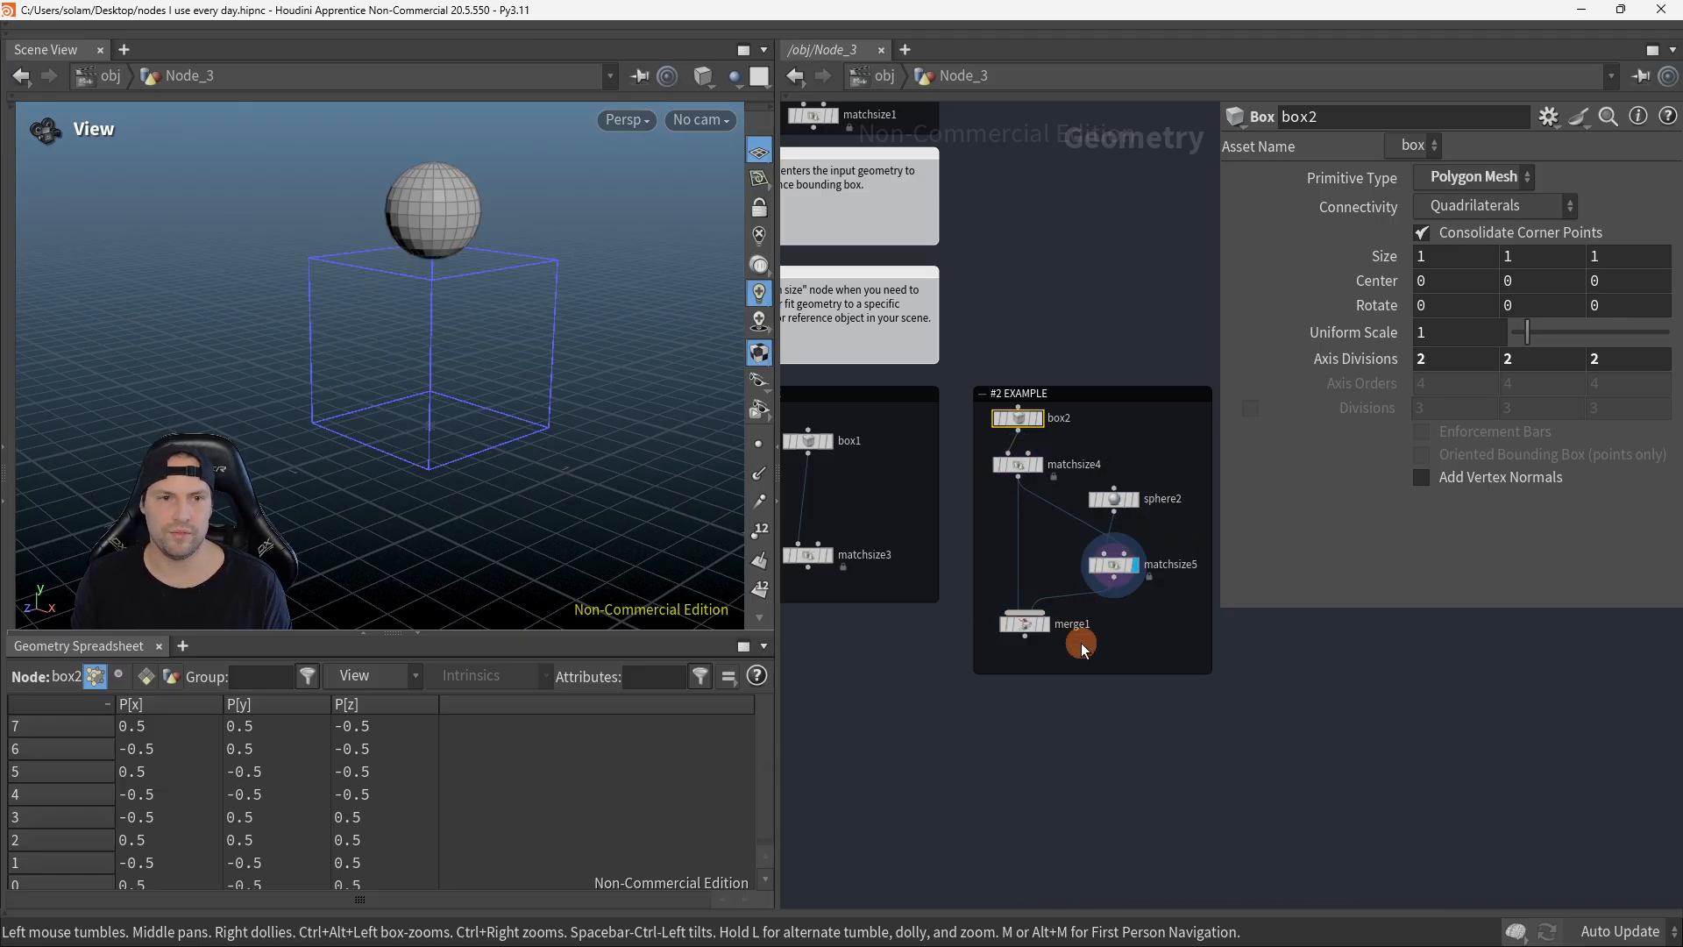
left_click(1048, 621)
left_click_drag(480, 398, 650, 377)
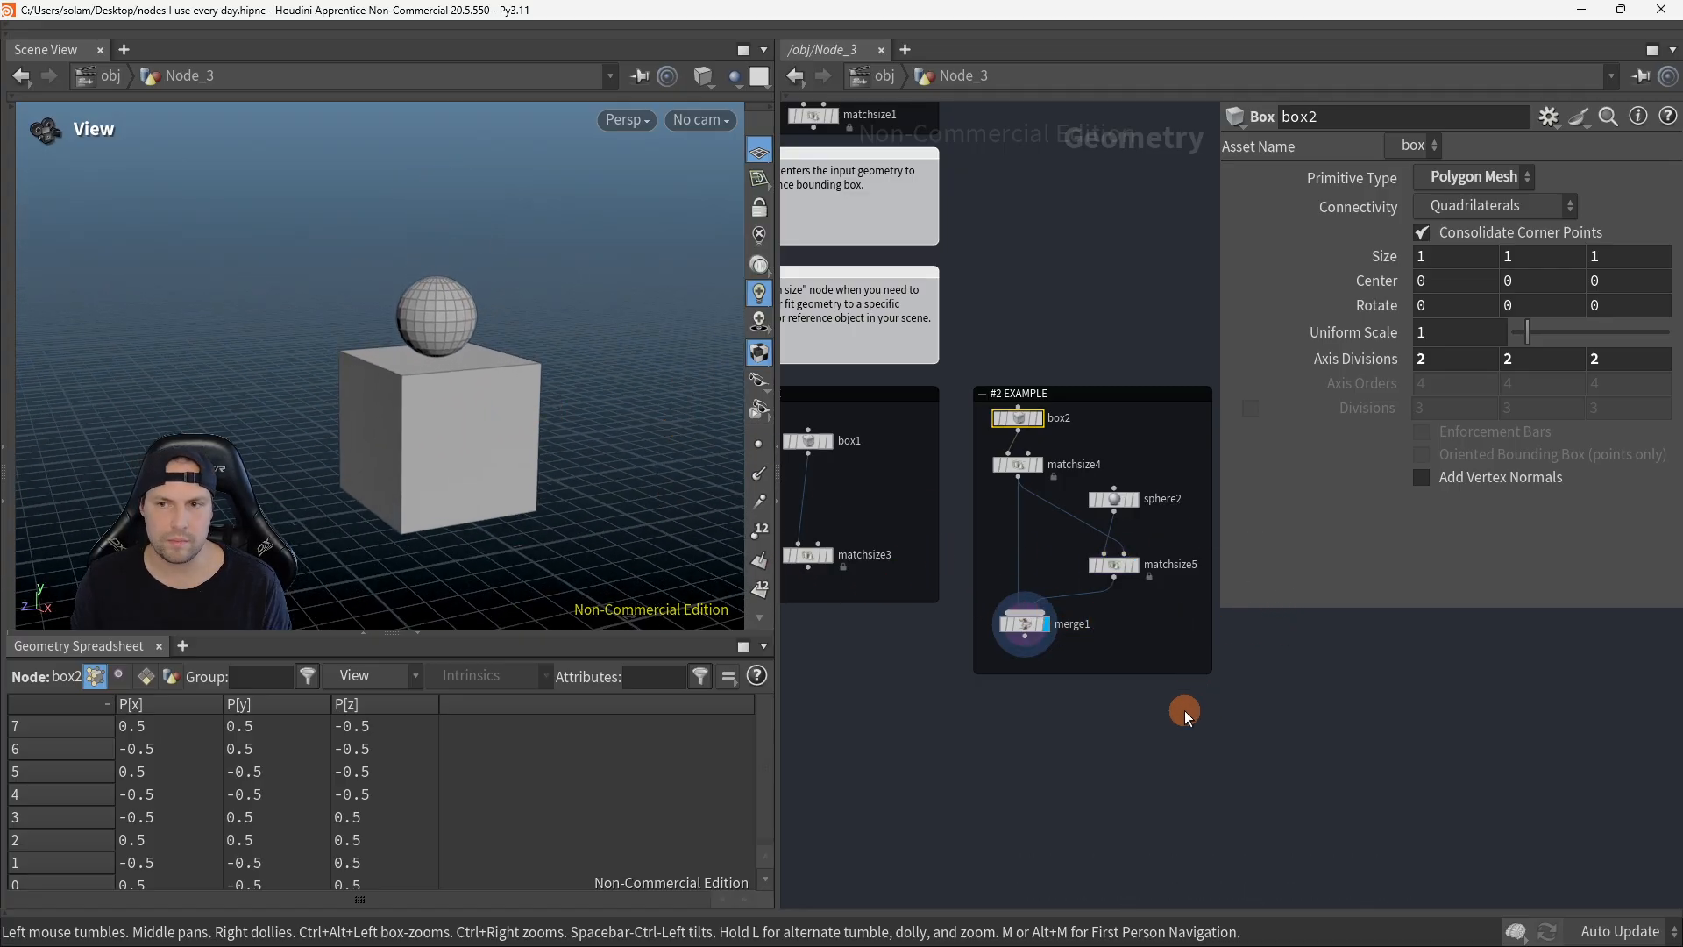
Step: Select matchsize3 and enlarge the parameter overlay so all its Match Size settings are readable
scroll(1210, 676, "down", 4)
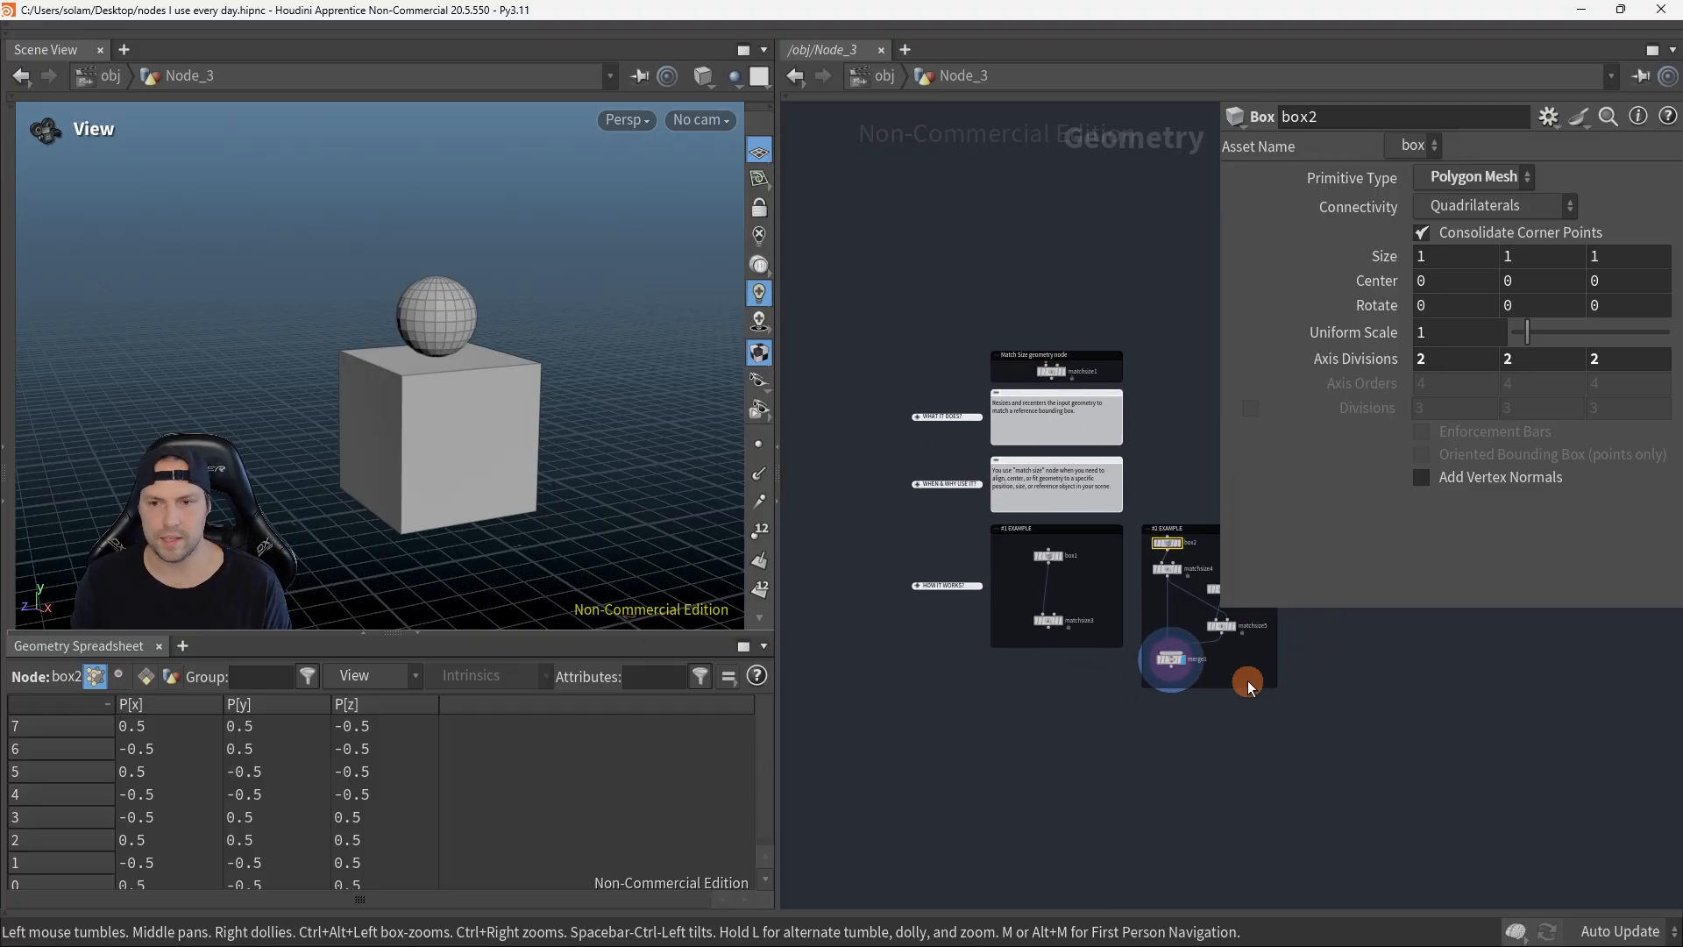
scroll(1086, 635, "up", 2)
left_click(1086, 614)
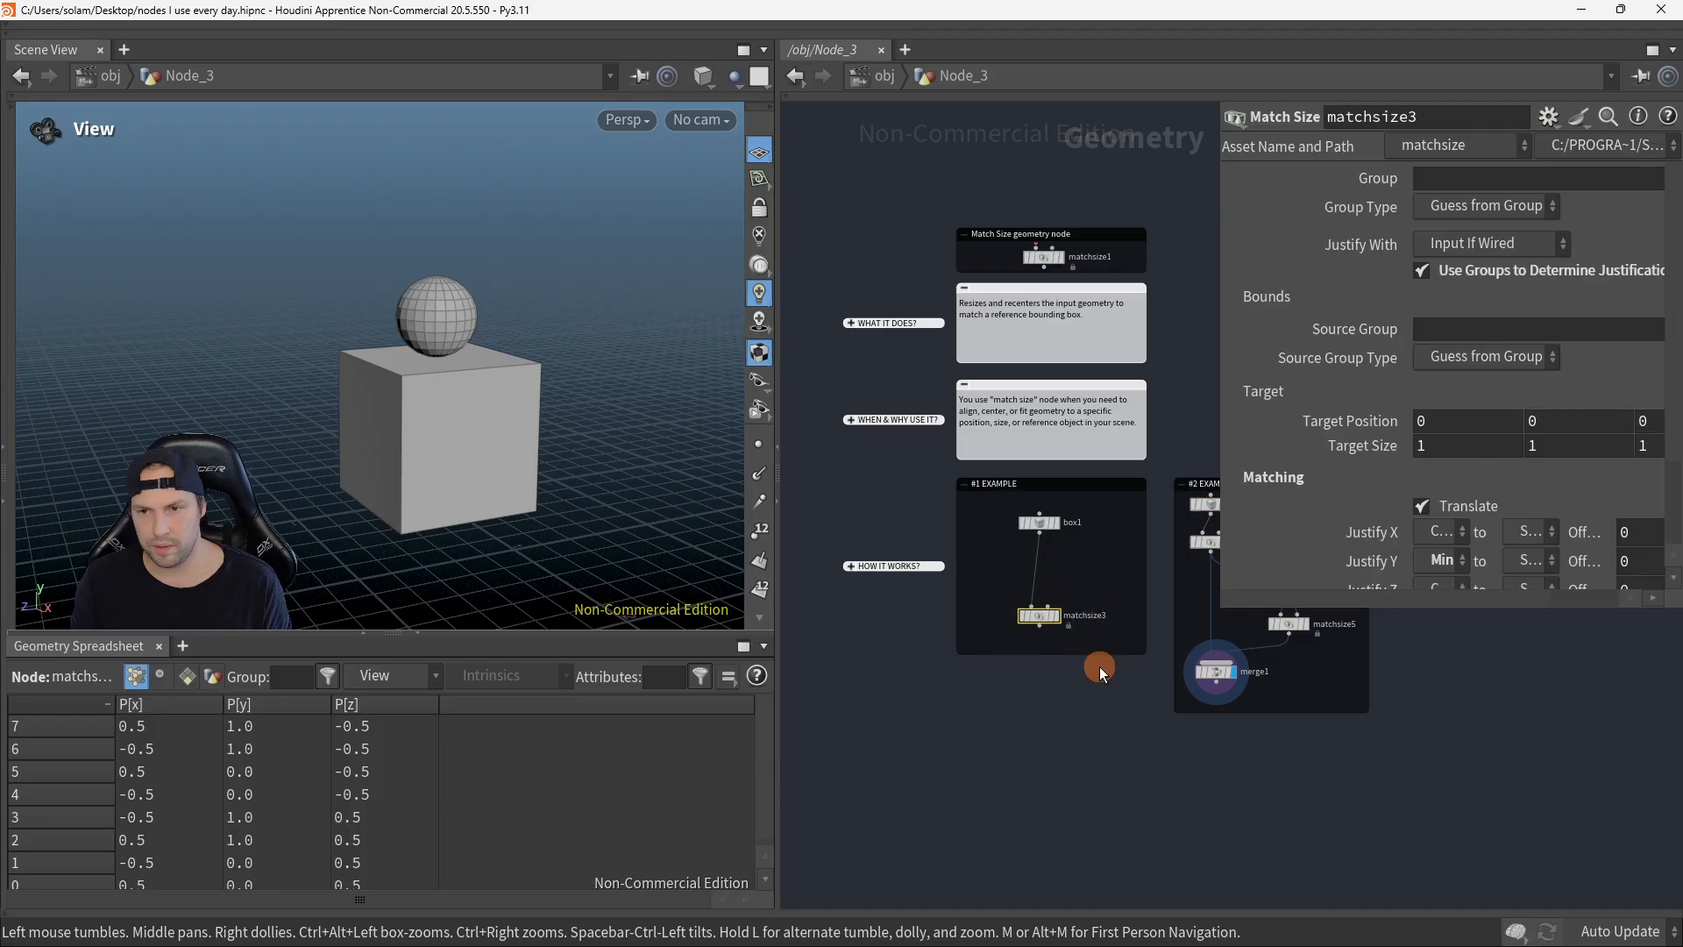
left_click_drag(1226, 612, 869, 793)
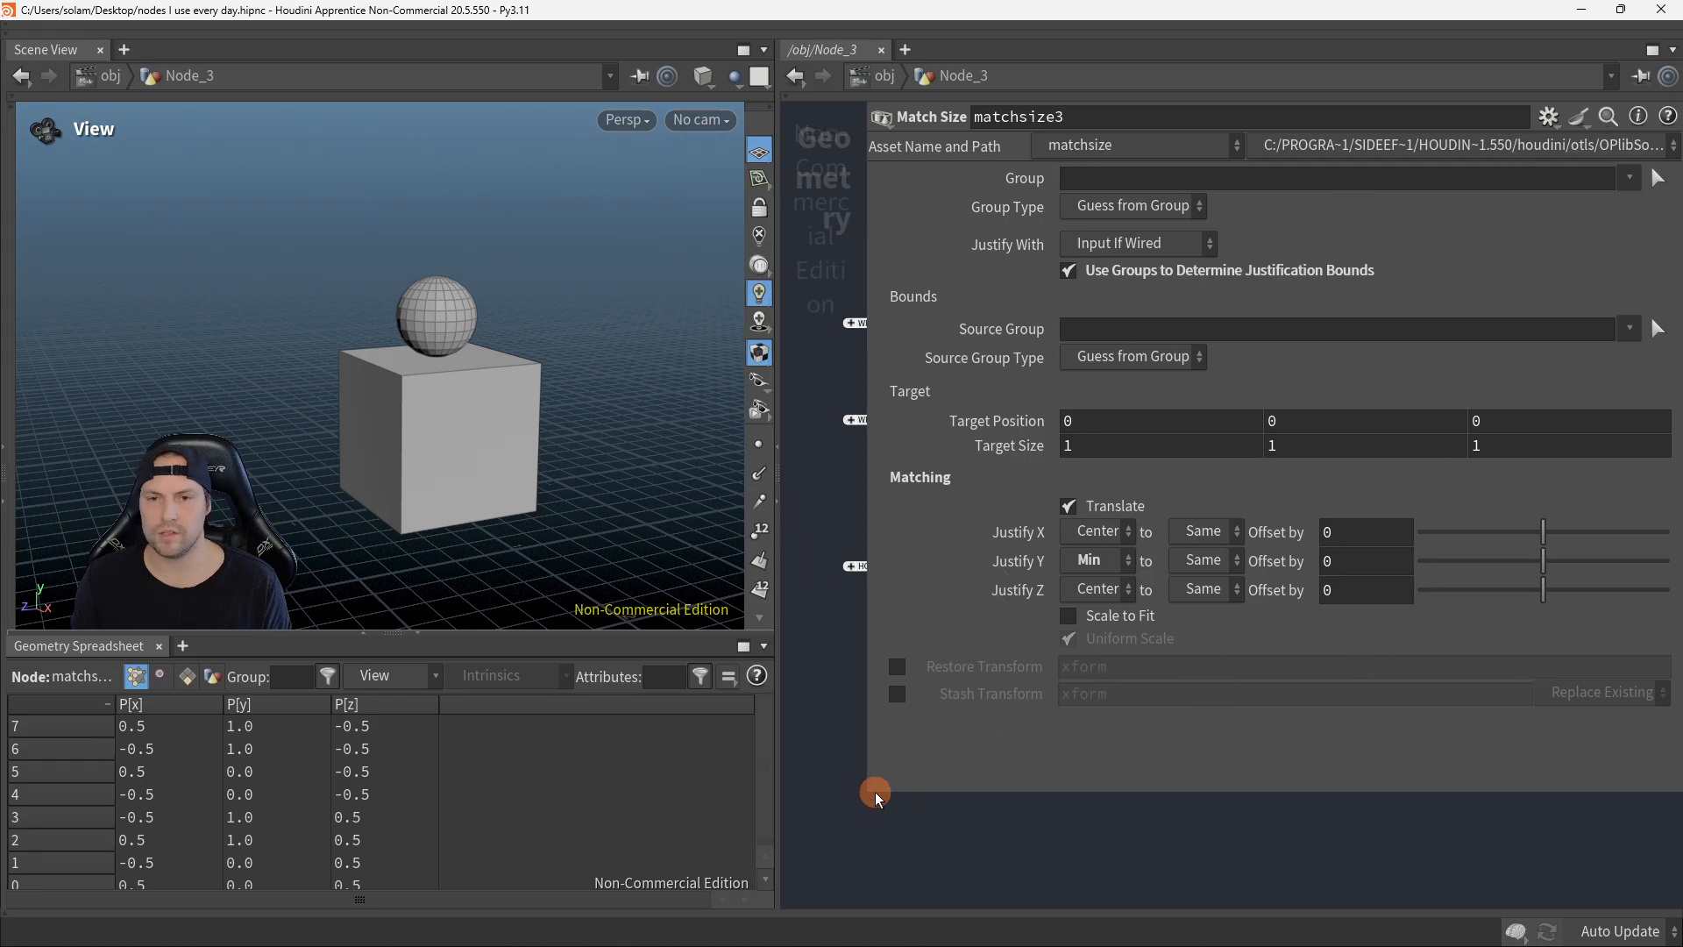
Step: Narrow the parameter overlay to uncover the network and go up to the obj level
left_click_drag(873, 794, 1346, 735)
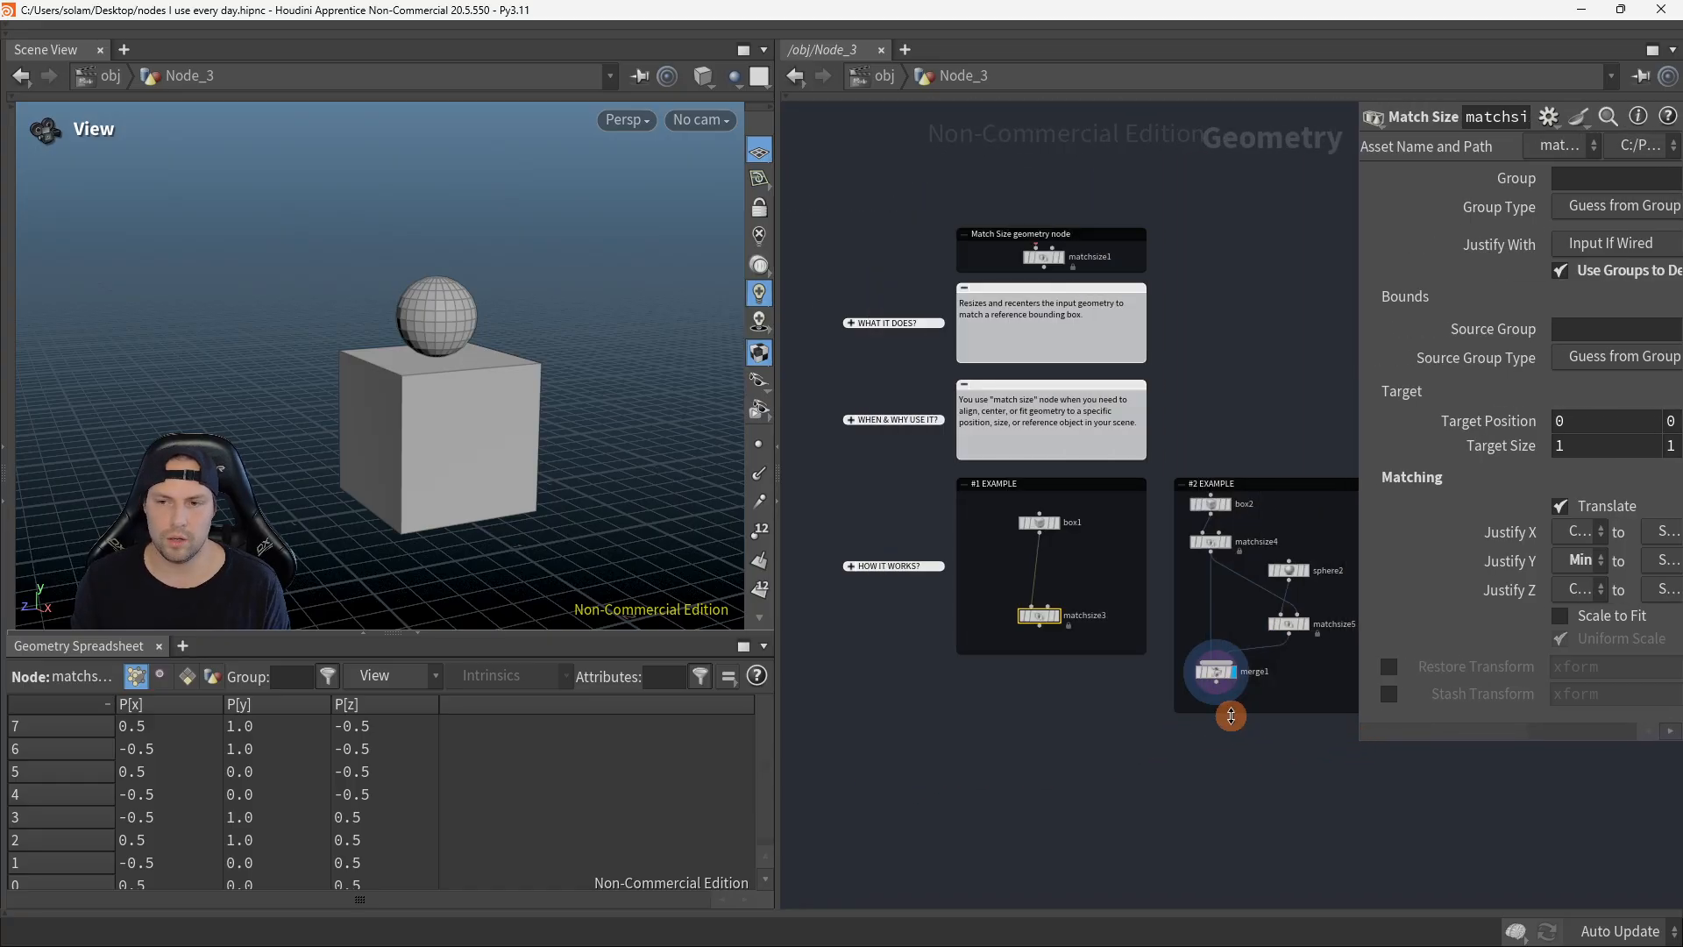
key("u")
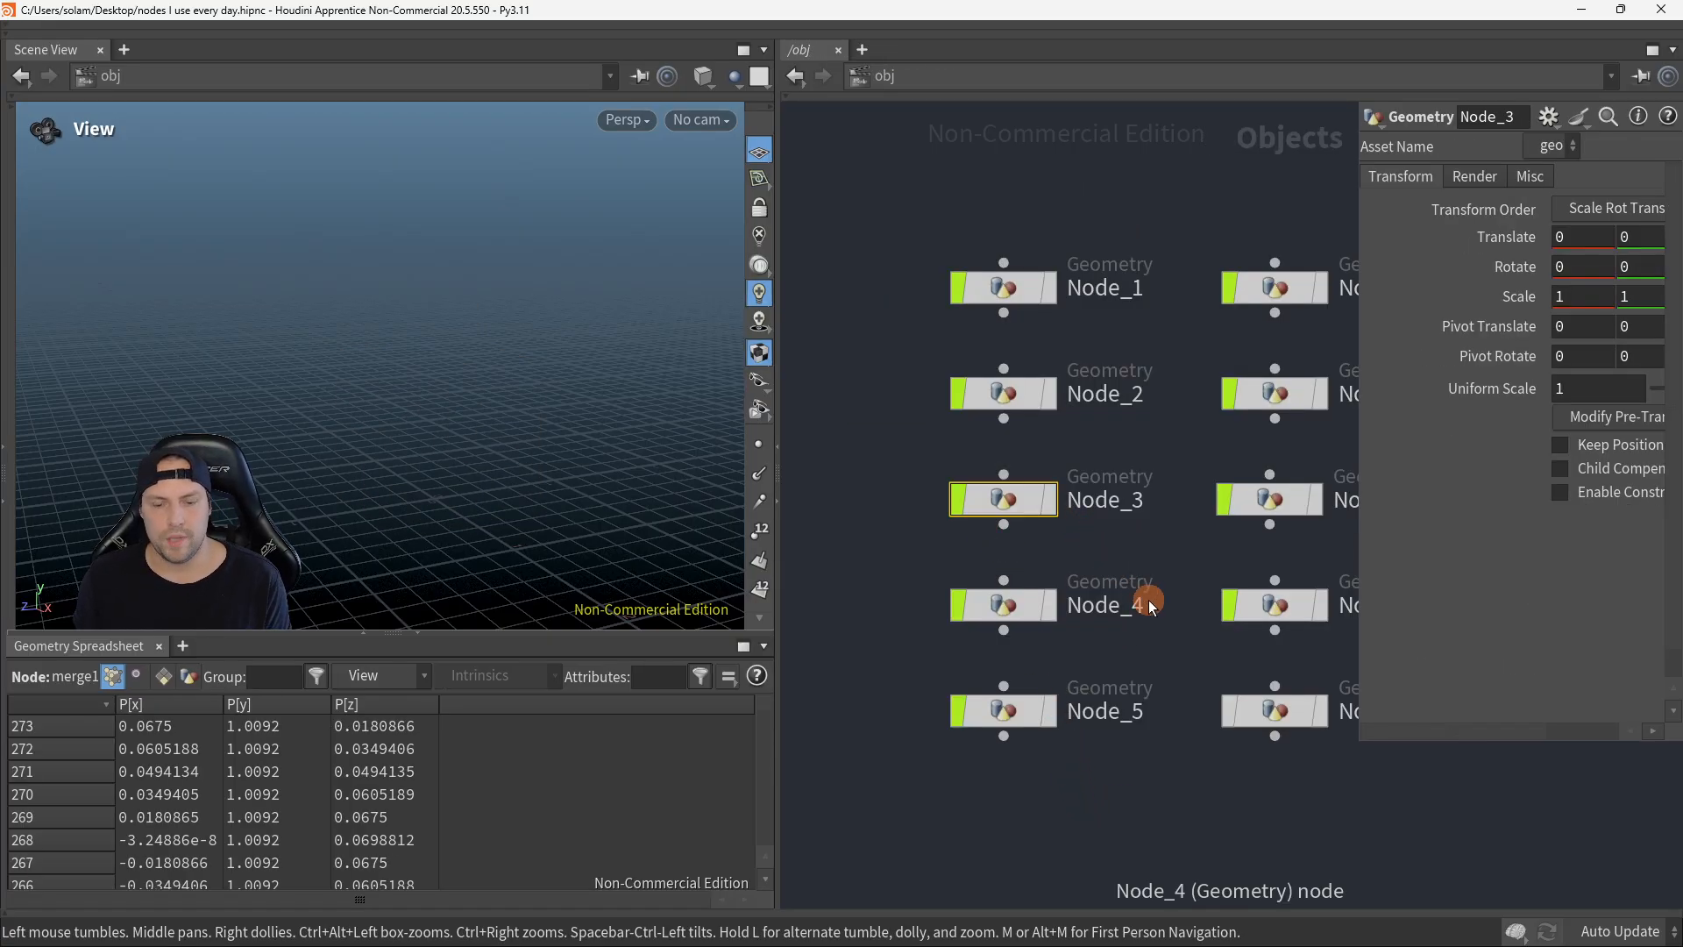
Step: Open the Node_4 geometry network and frame its merged box and sphere in the viewport
key("i")
key("u")
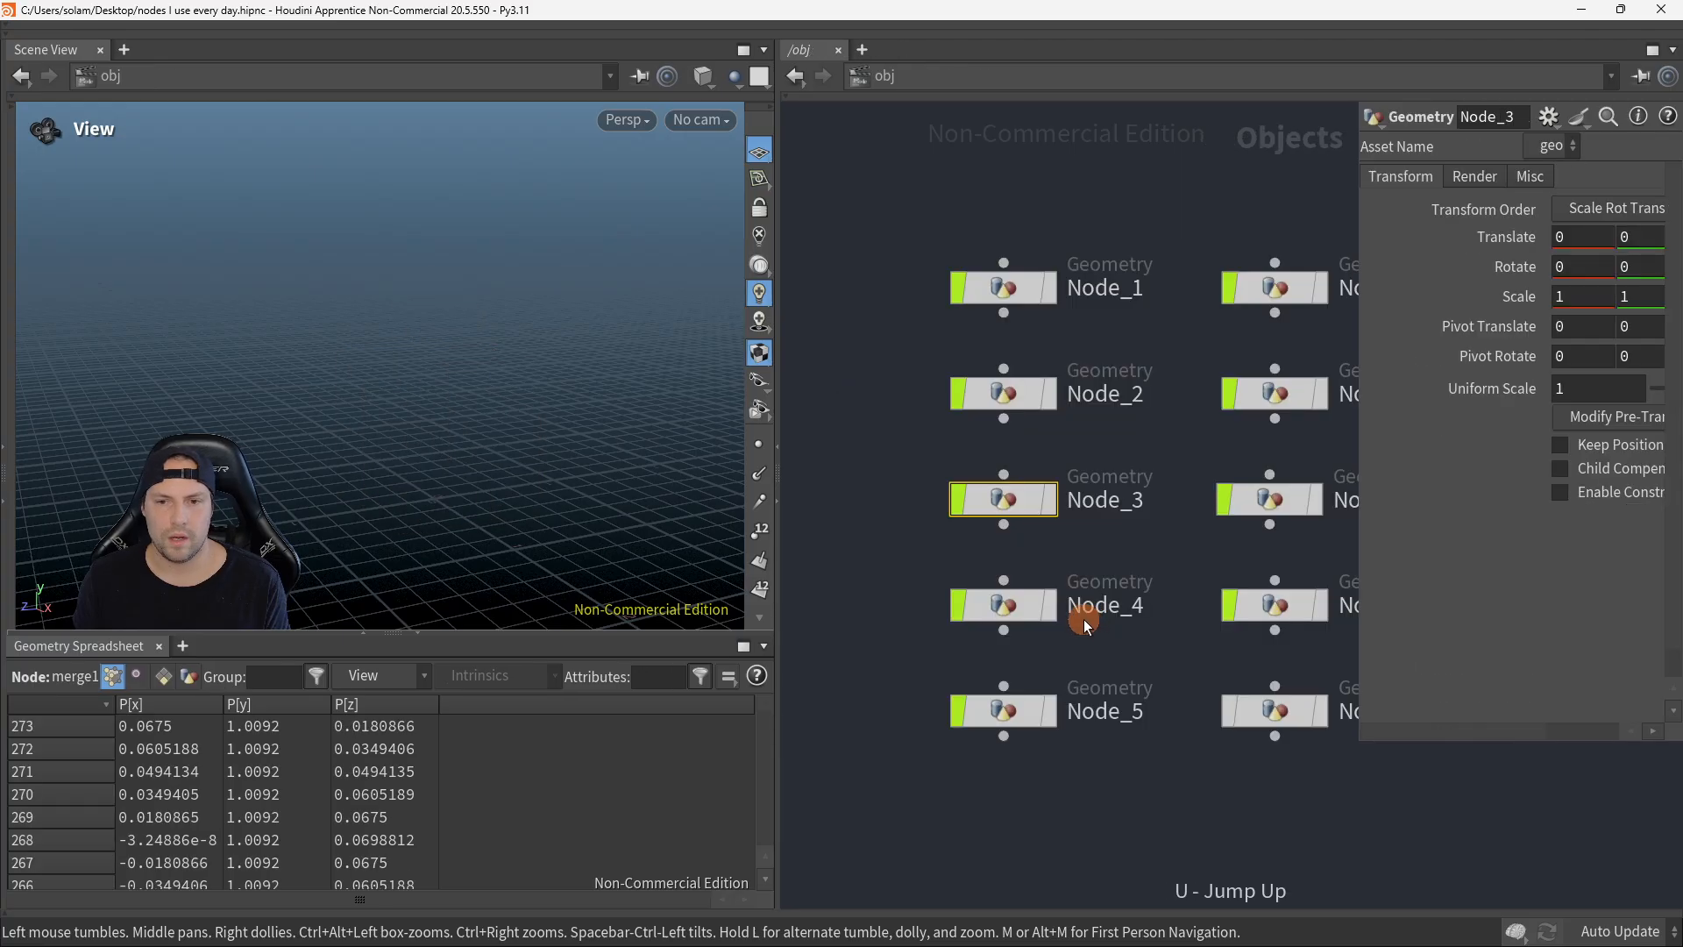
left_click(1047, 613)
key("i")
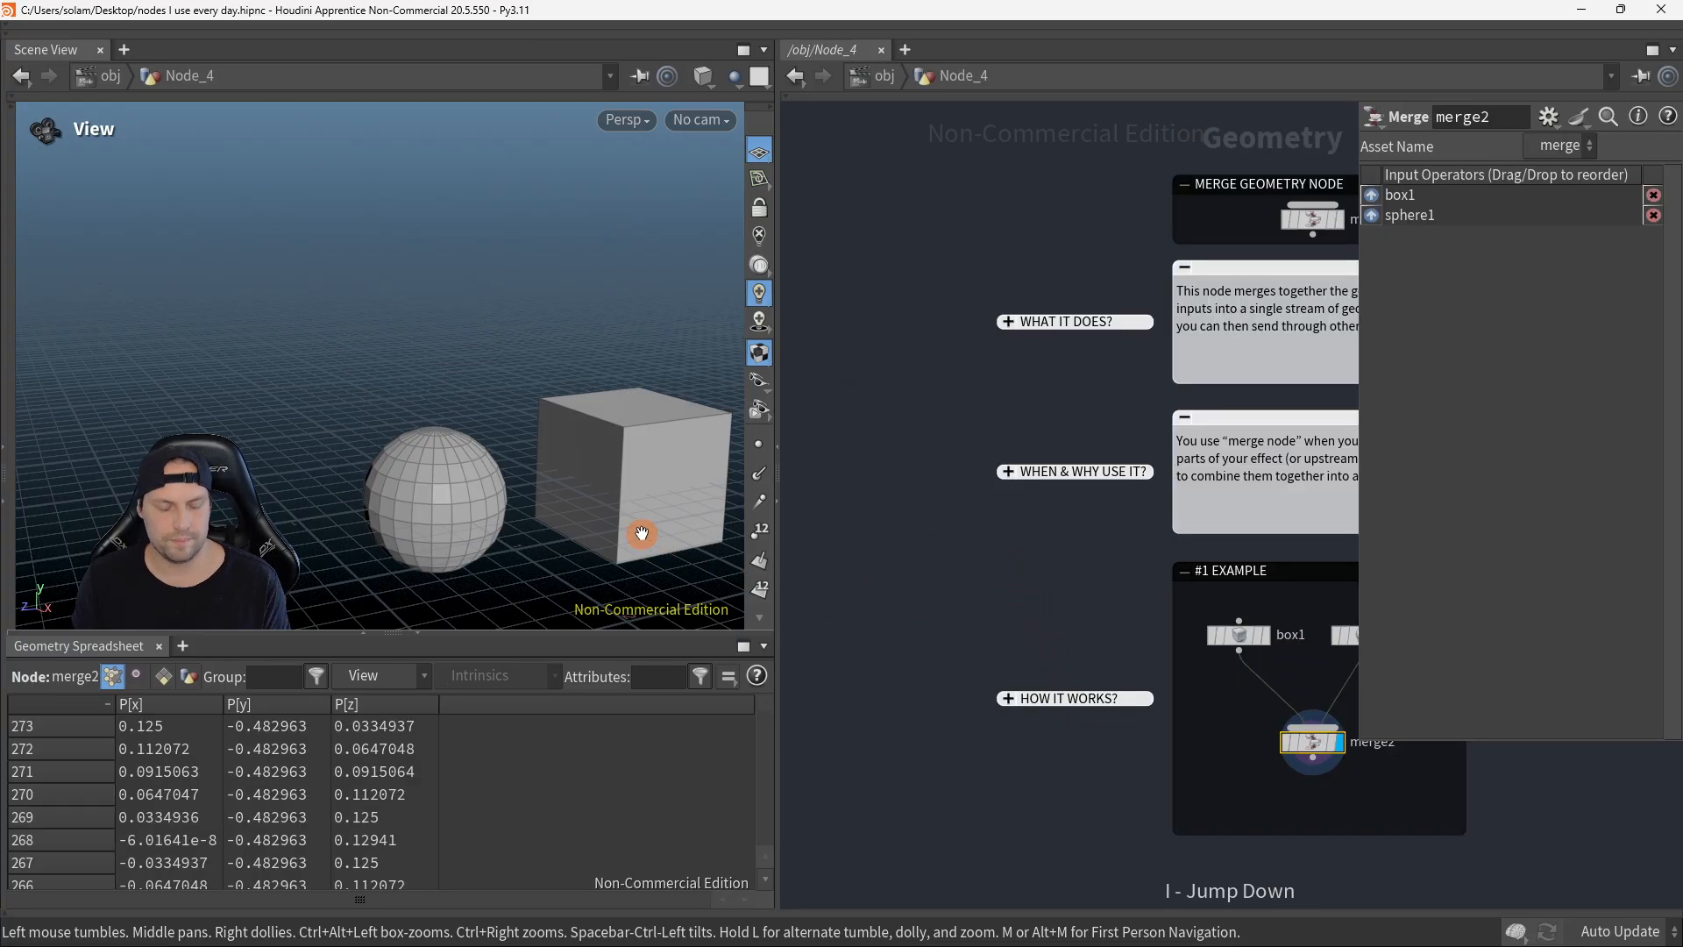
key("h")
middle_click_drag(1022, 470, 787, 548)
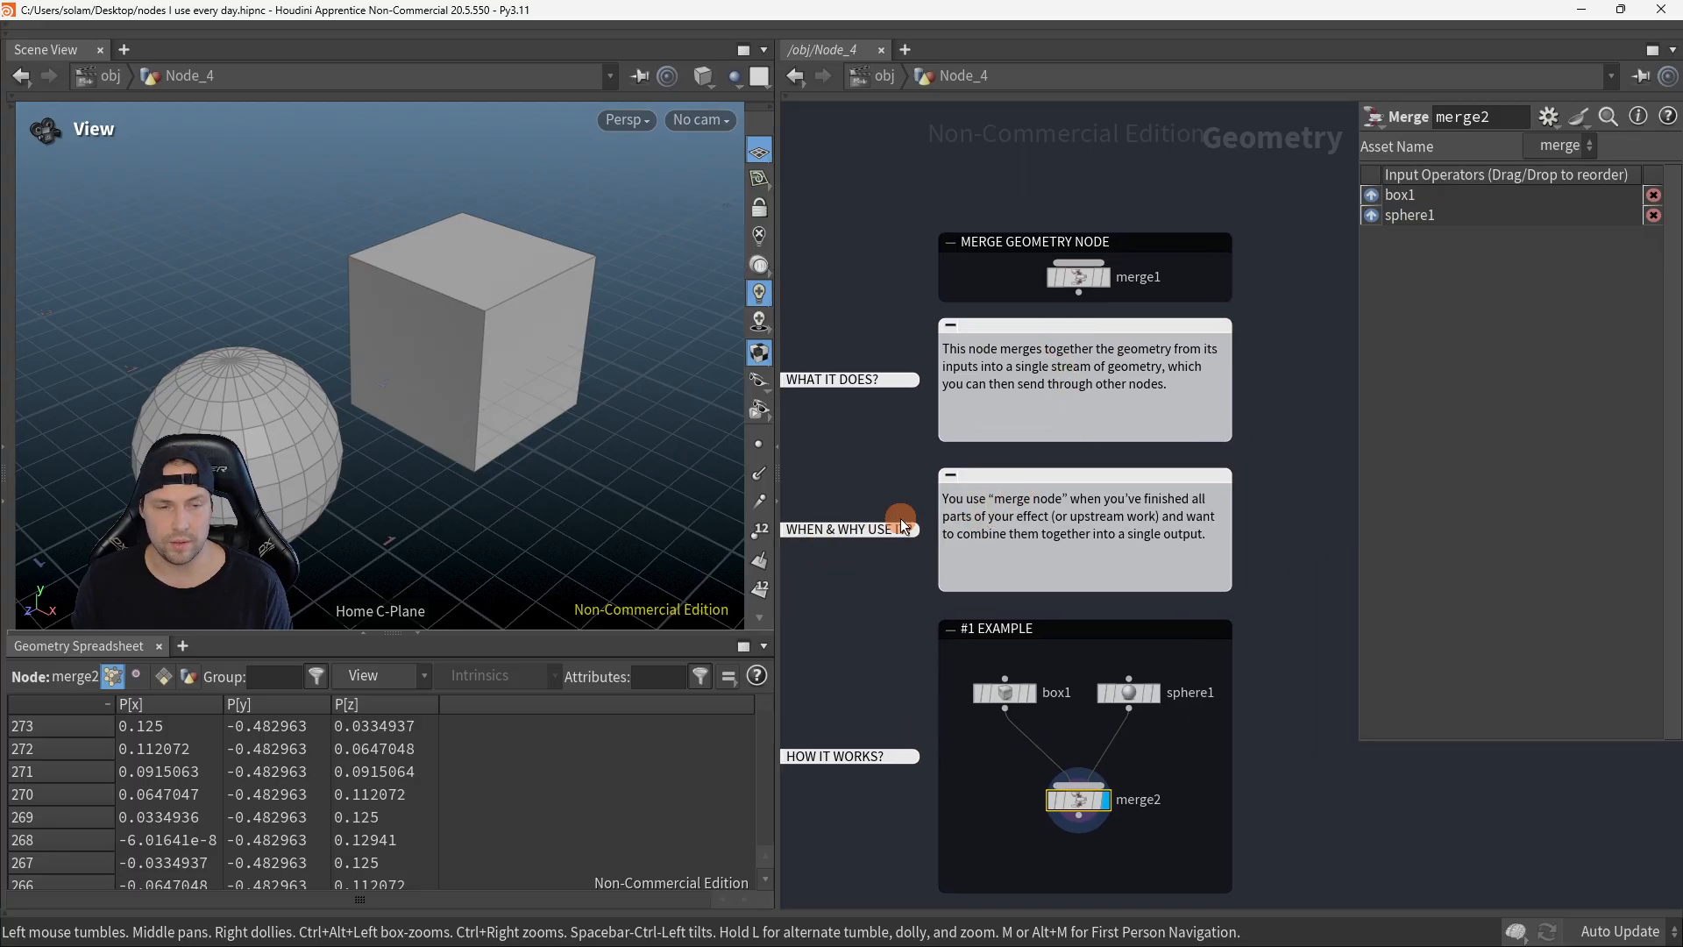
left_click_drag(620, 502, 612, 470)
Step: Display merge1 in the MERGE GEOMETRY NODE box and bring the full set of Merge notes into view
middle_click_drag(1179, 382, 1193, 381)
key("r")
left_click_drag(1001, 254, 1173, 291)
left_click_drag(626, 431, 507, 407)
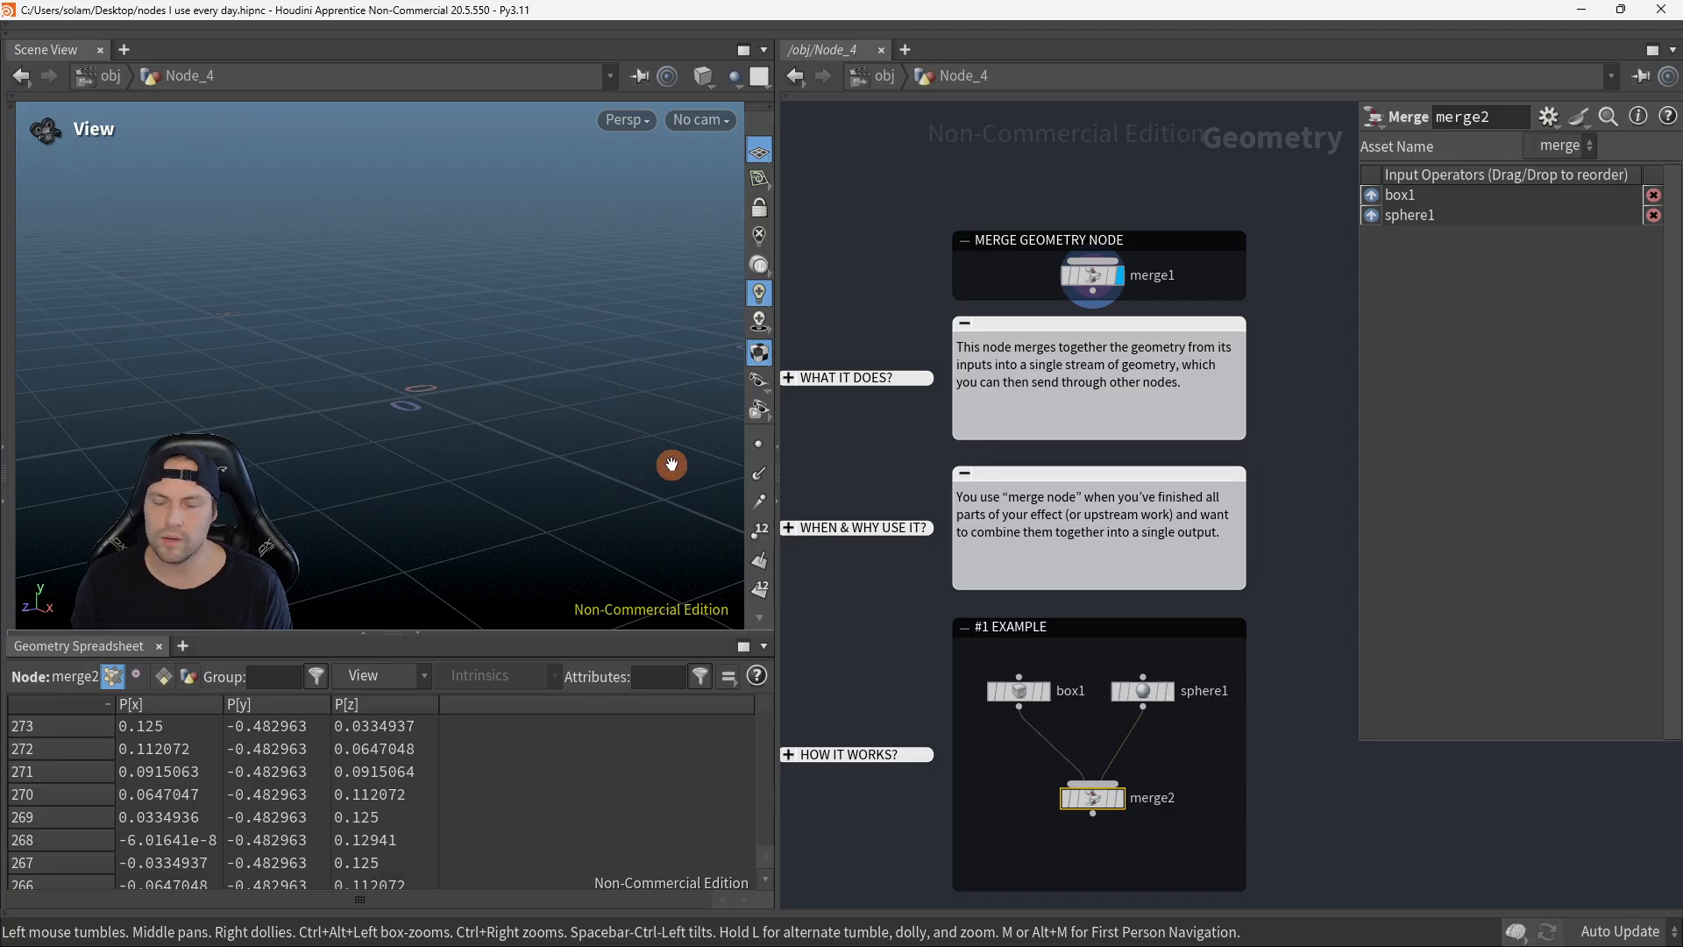
mouse_move(421, 429)
left_mouse_down()
mouse_move(478, 456)
mouse_move(418, 434)
left_mouse_up()
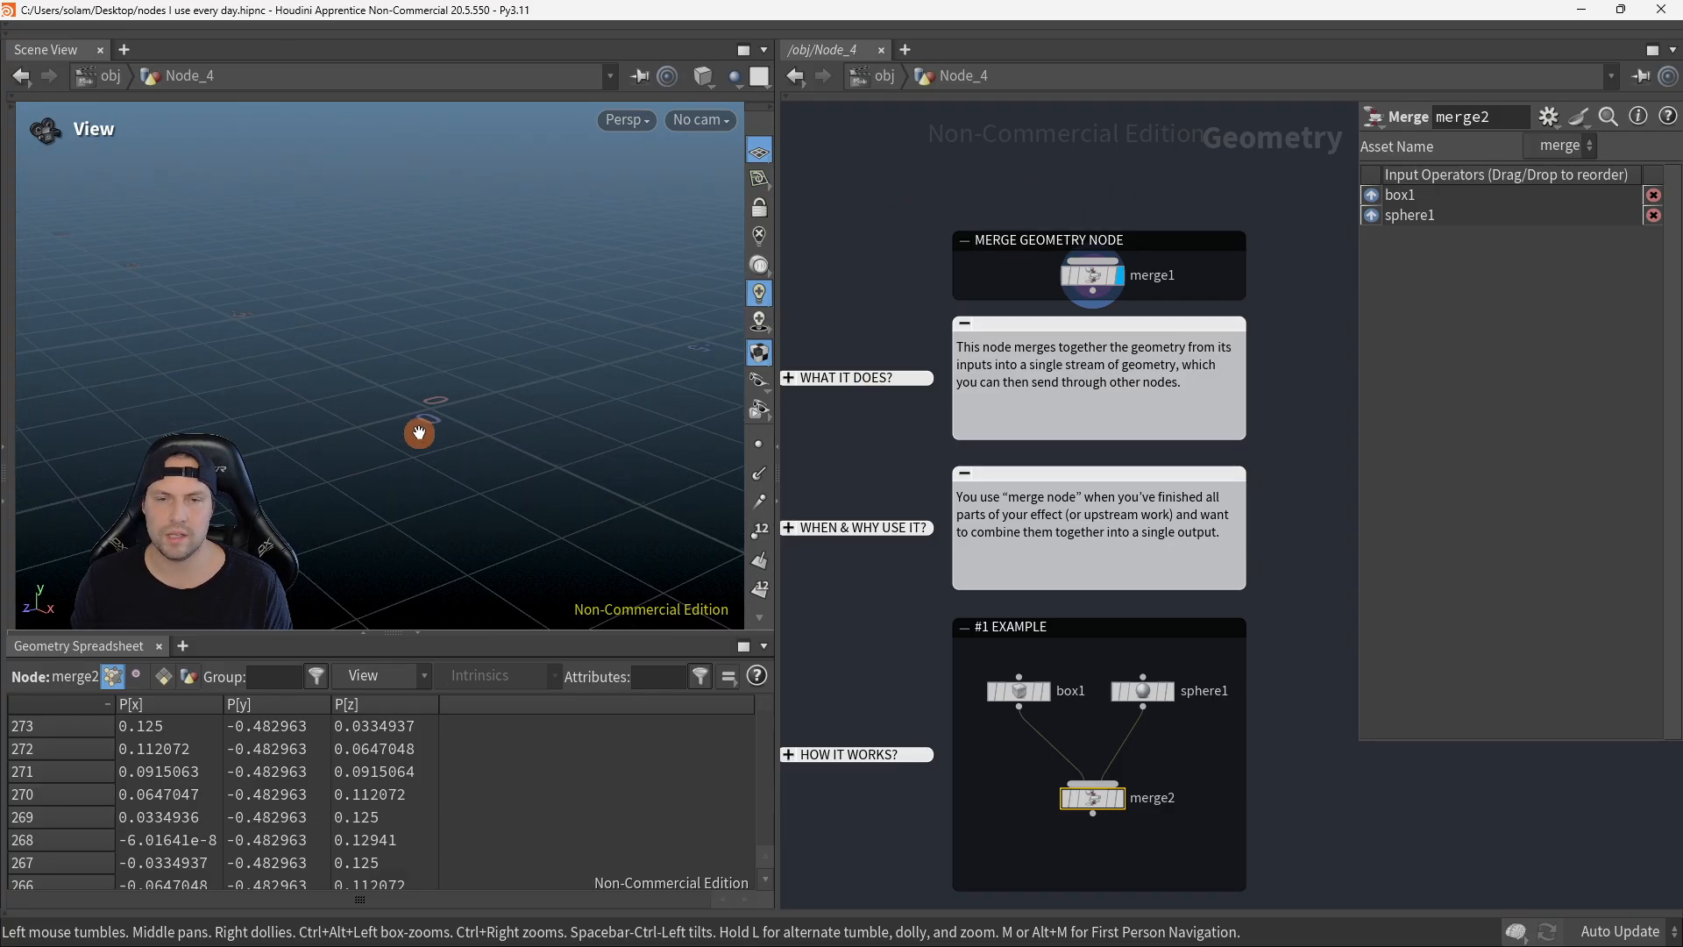
middle_click_drag(1059, 454, 1101, 444)
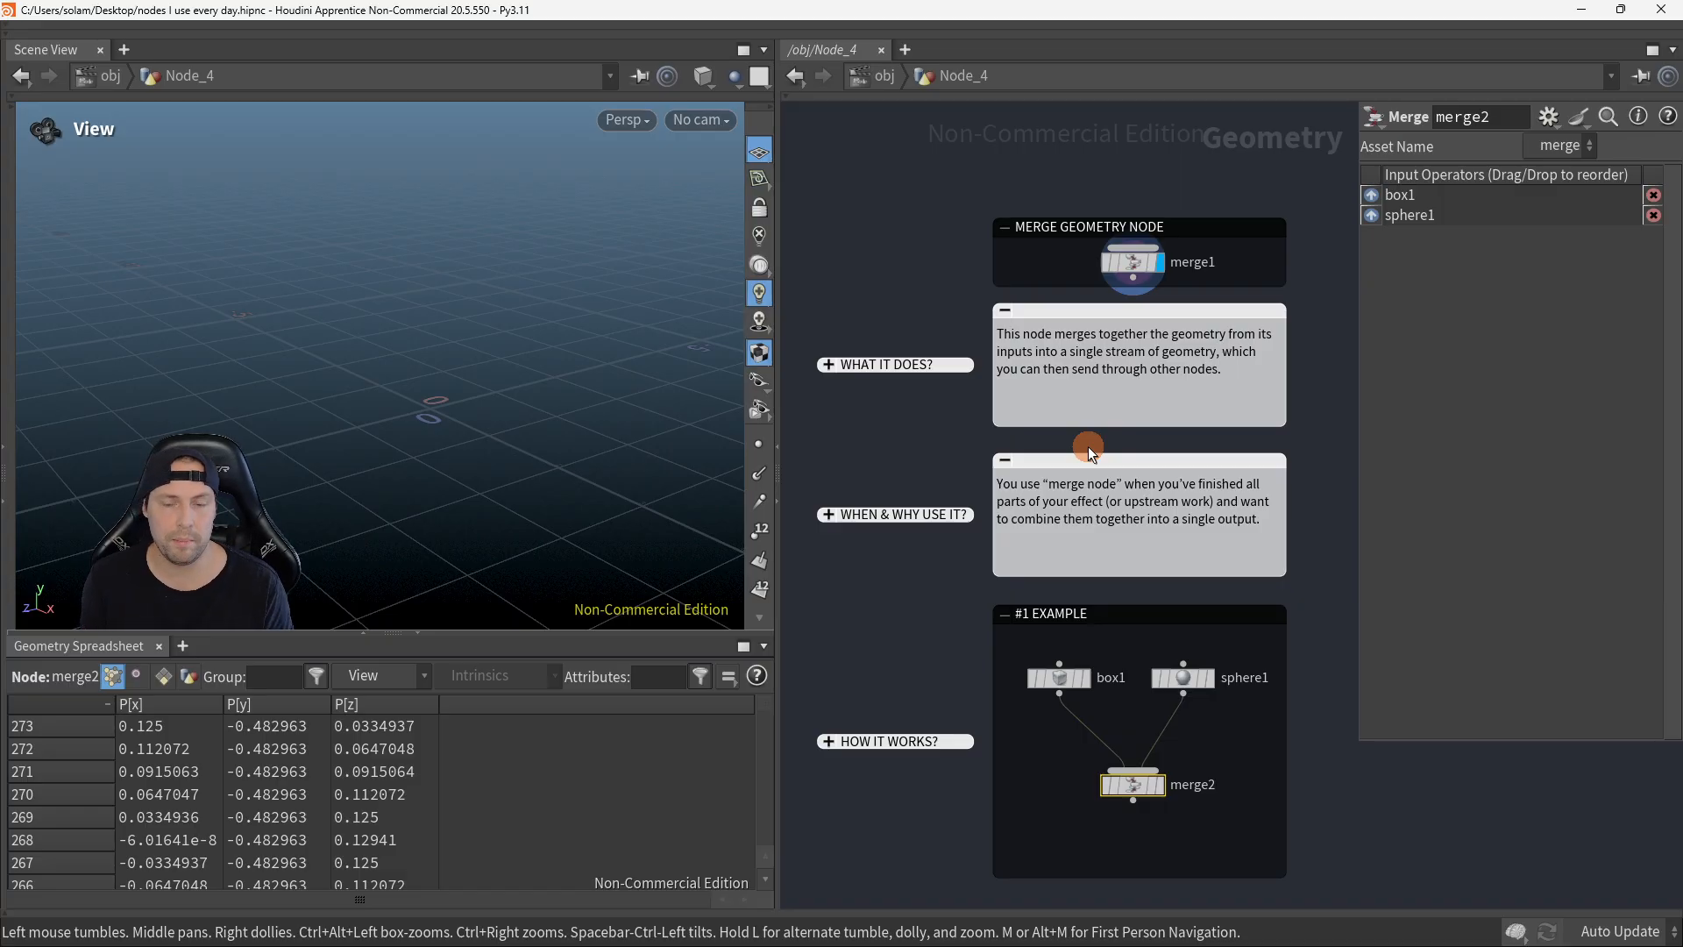
Step: Display merge2 in the #1 EXAMPLE box and inspect the combined sphere and box
middle_click_drag(1296, 700, 1244, 560)
scroll(1211, 582, "up", 2)
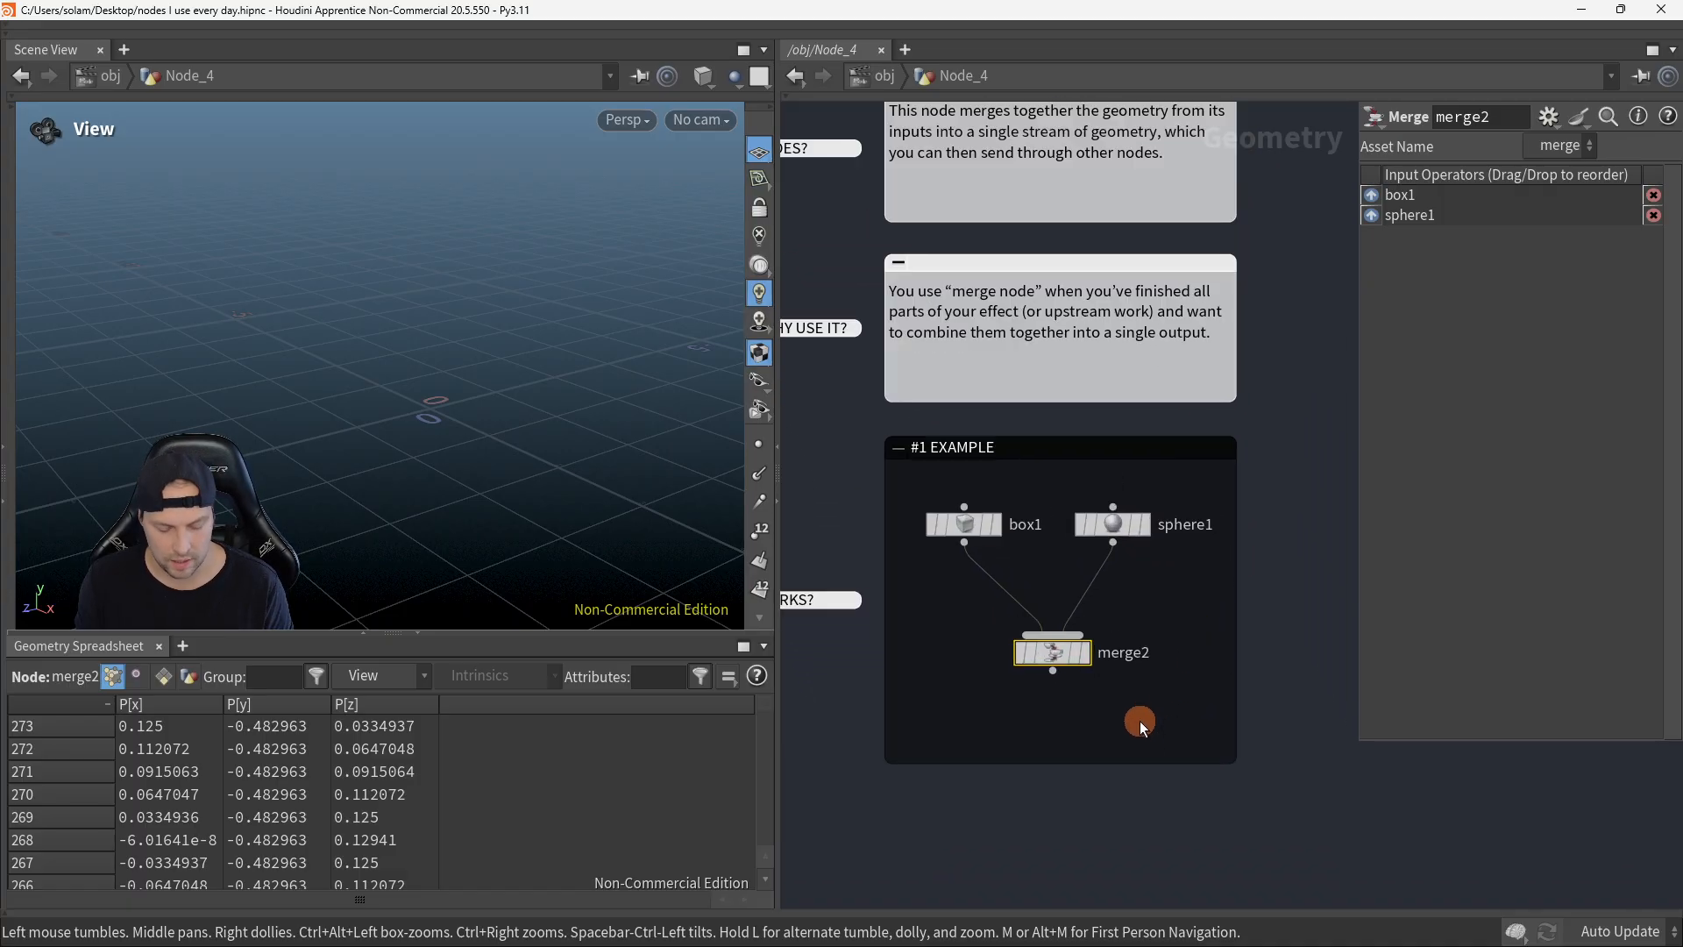
left_click(1082, 652)
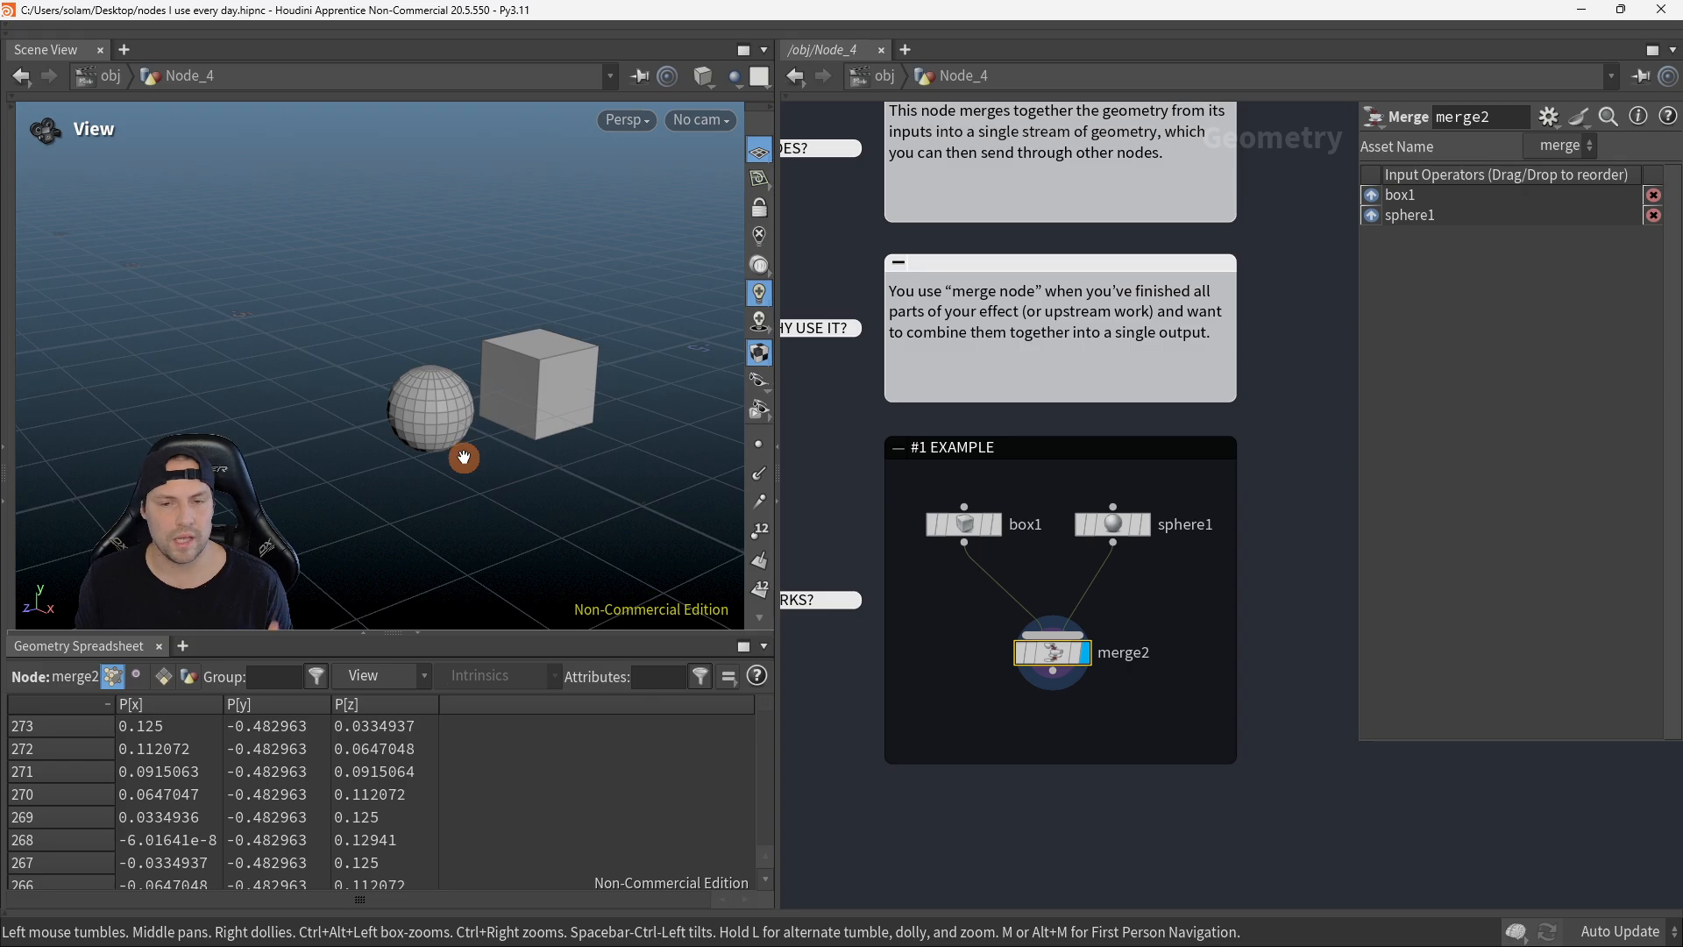
left_click_drag(451, 457, 448, 450)
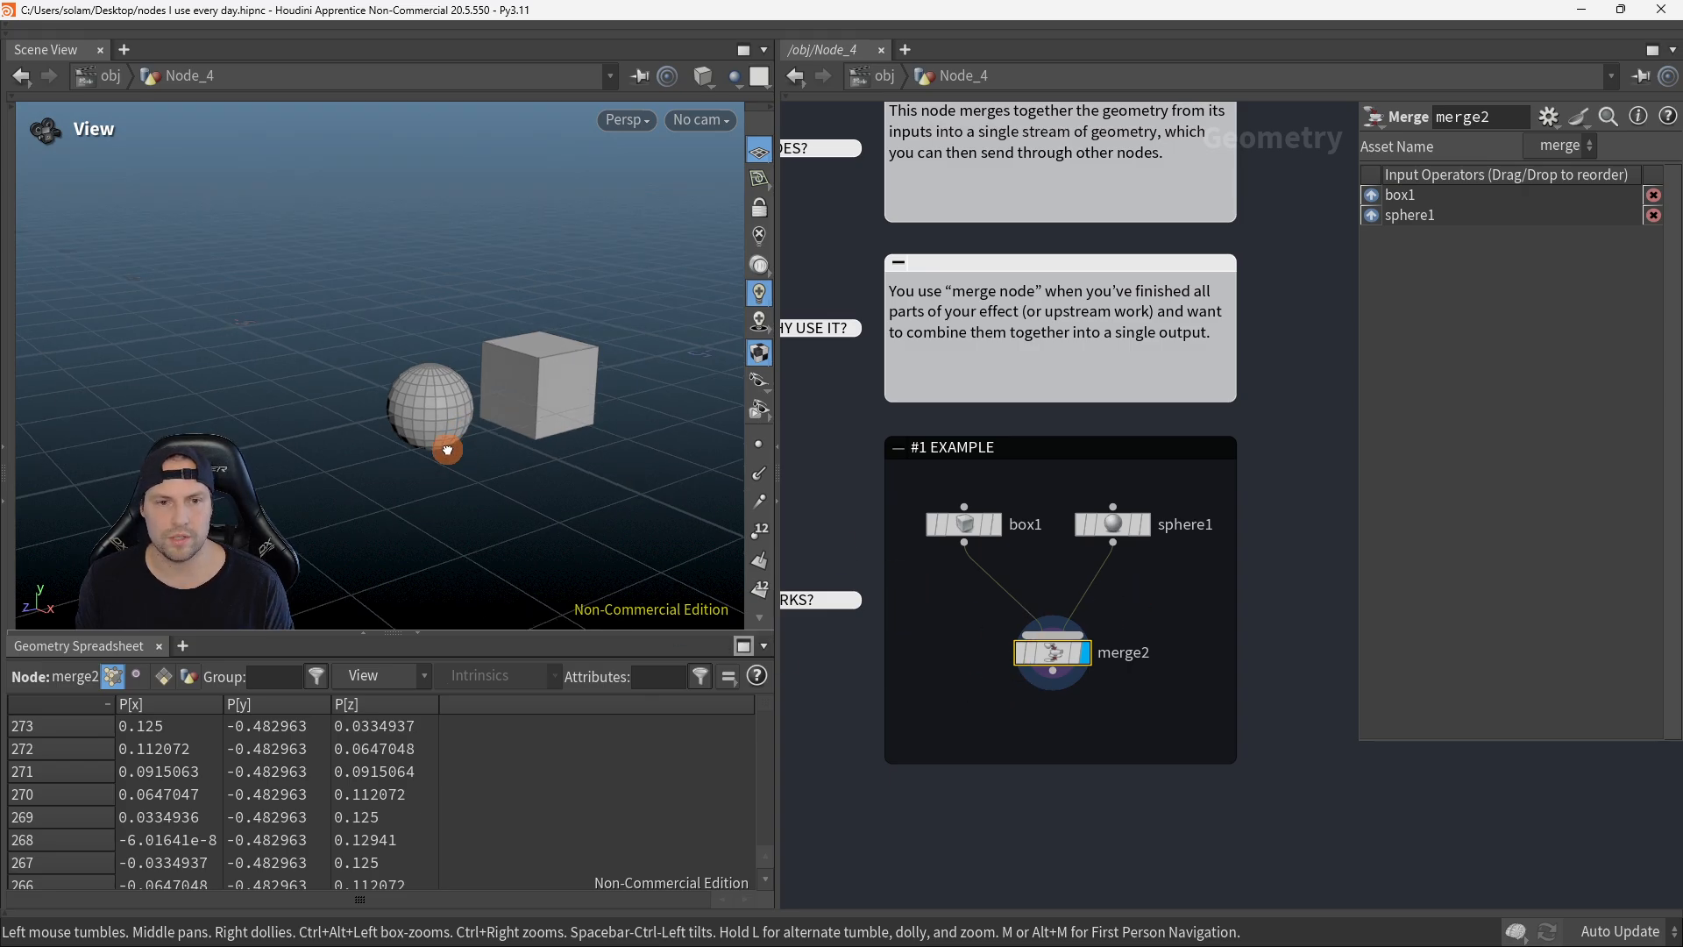
right_click_drag(448, 450, 541, 436)
middle_click_drag(541, 435, 506, 488)
Step: Display box1, sphere1 and merge2 in turn to compare the separate inputs with the merged output, ending on merge2
key("r")
left_click_drag(927, 473, 988, 555)
left_click_drag(615, 456, 586, 458)
left_click_drag(1091, 486, 1159, 550)
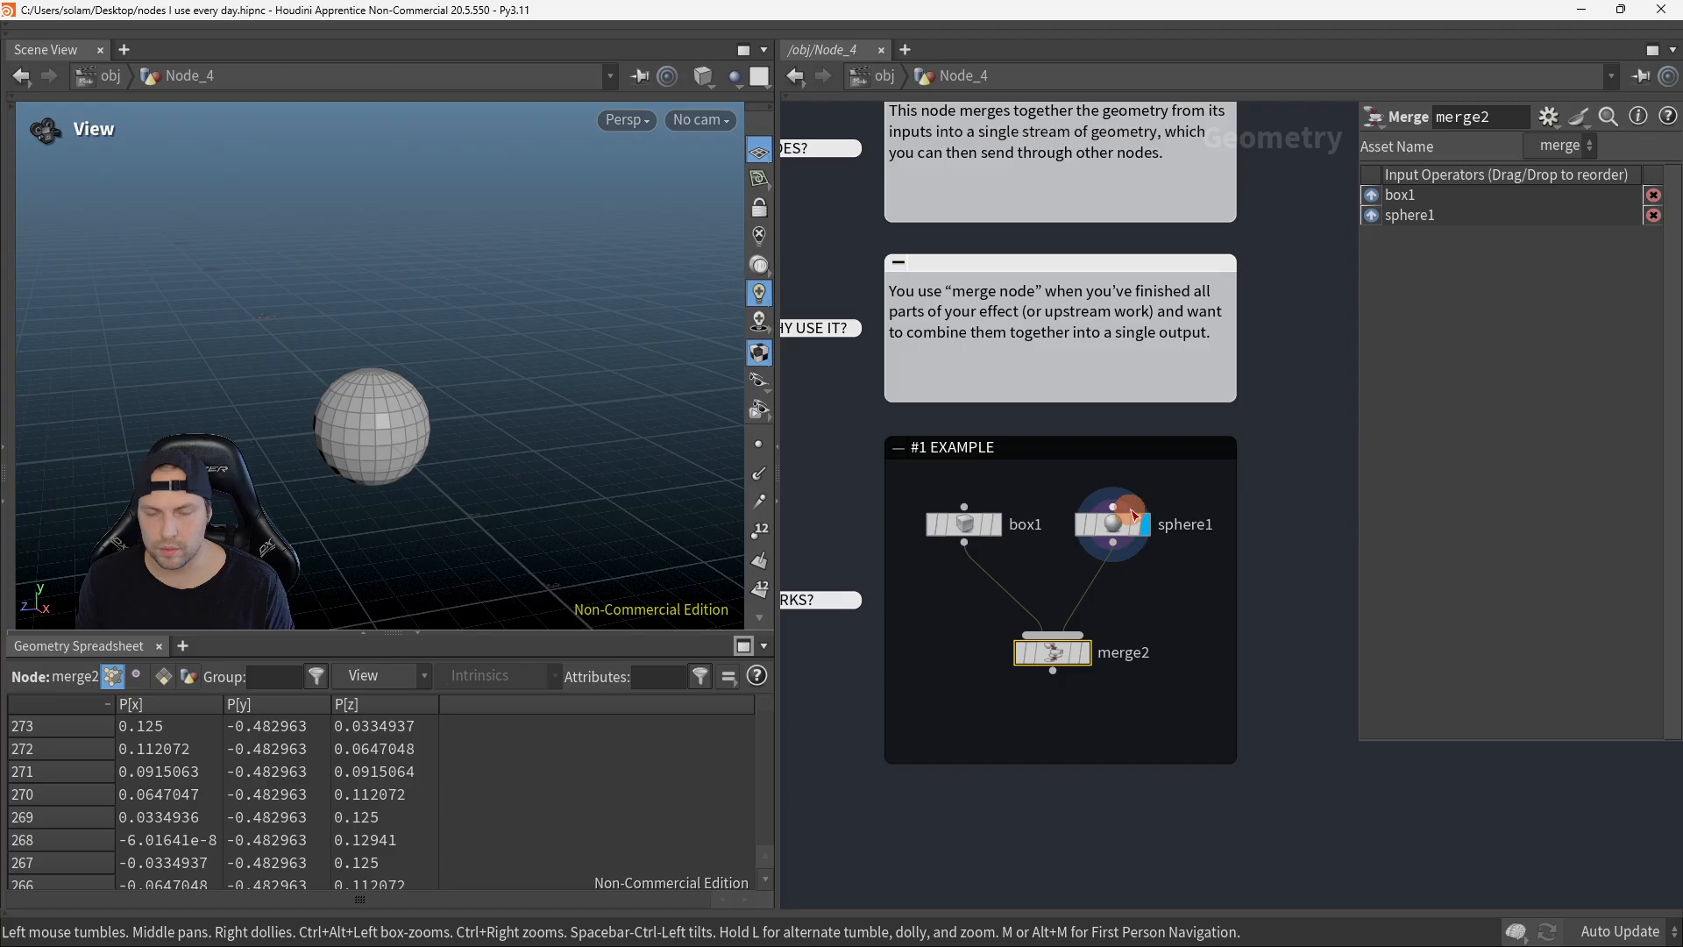
left_click_drag(979, 622, 1130, 691)
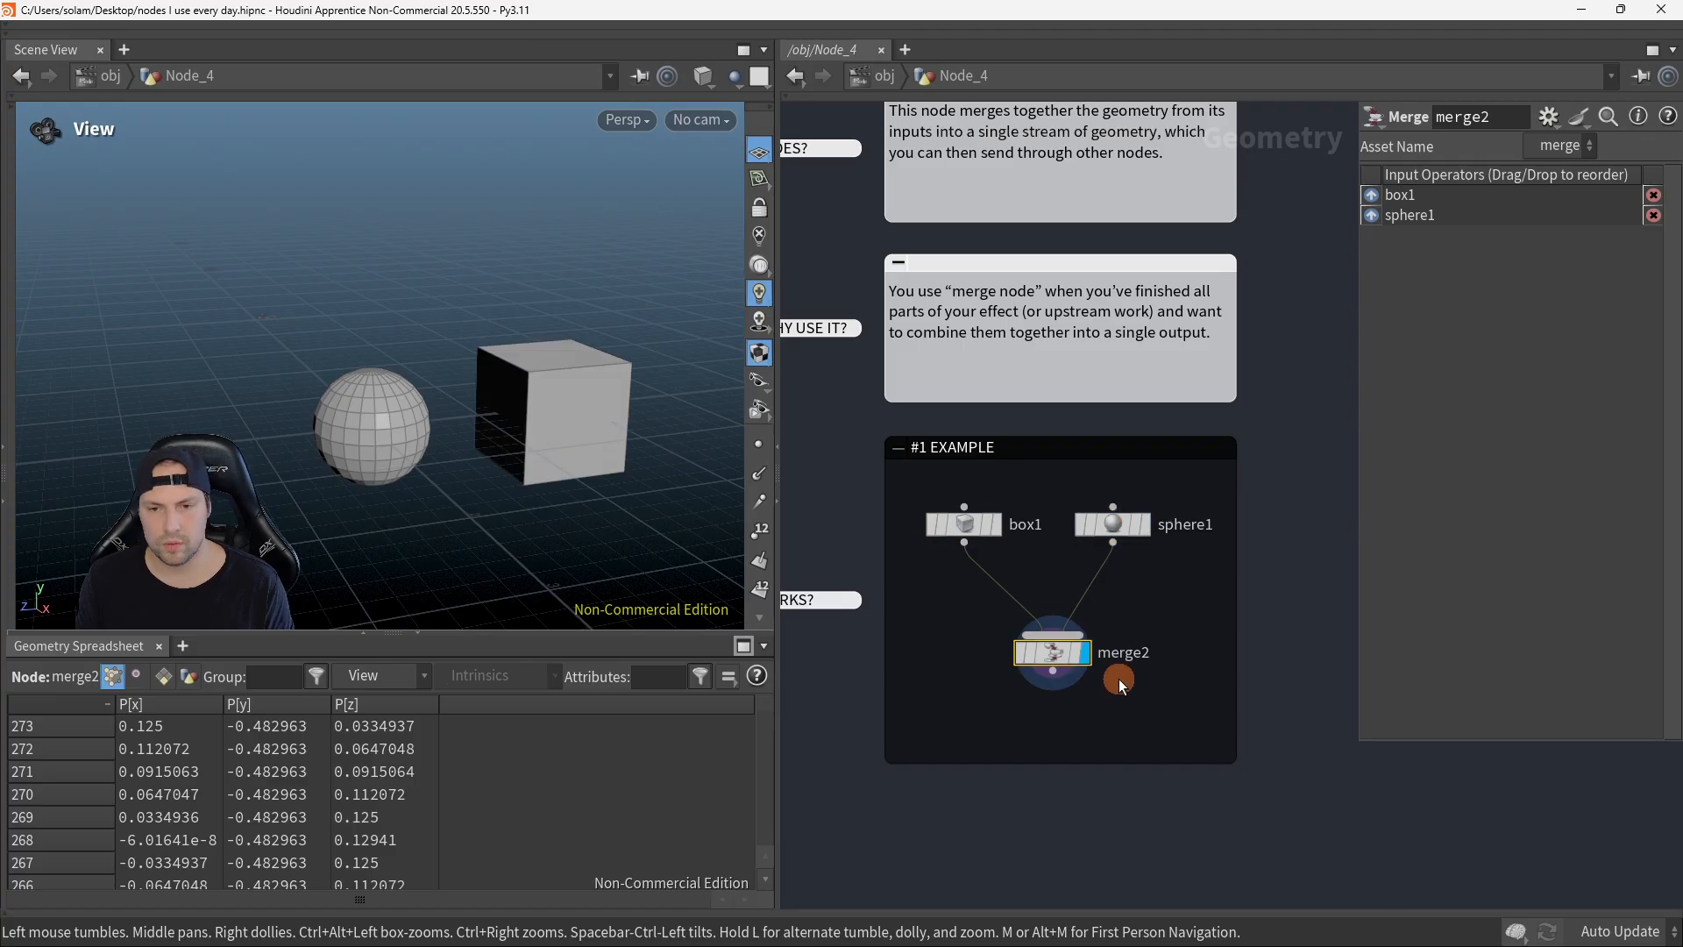
left_click_drag(627, 606, 623, 545)
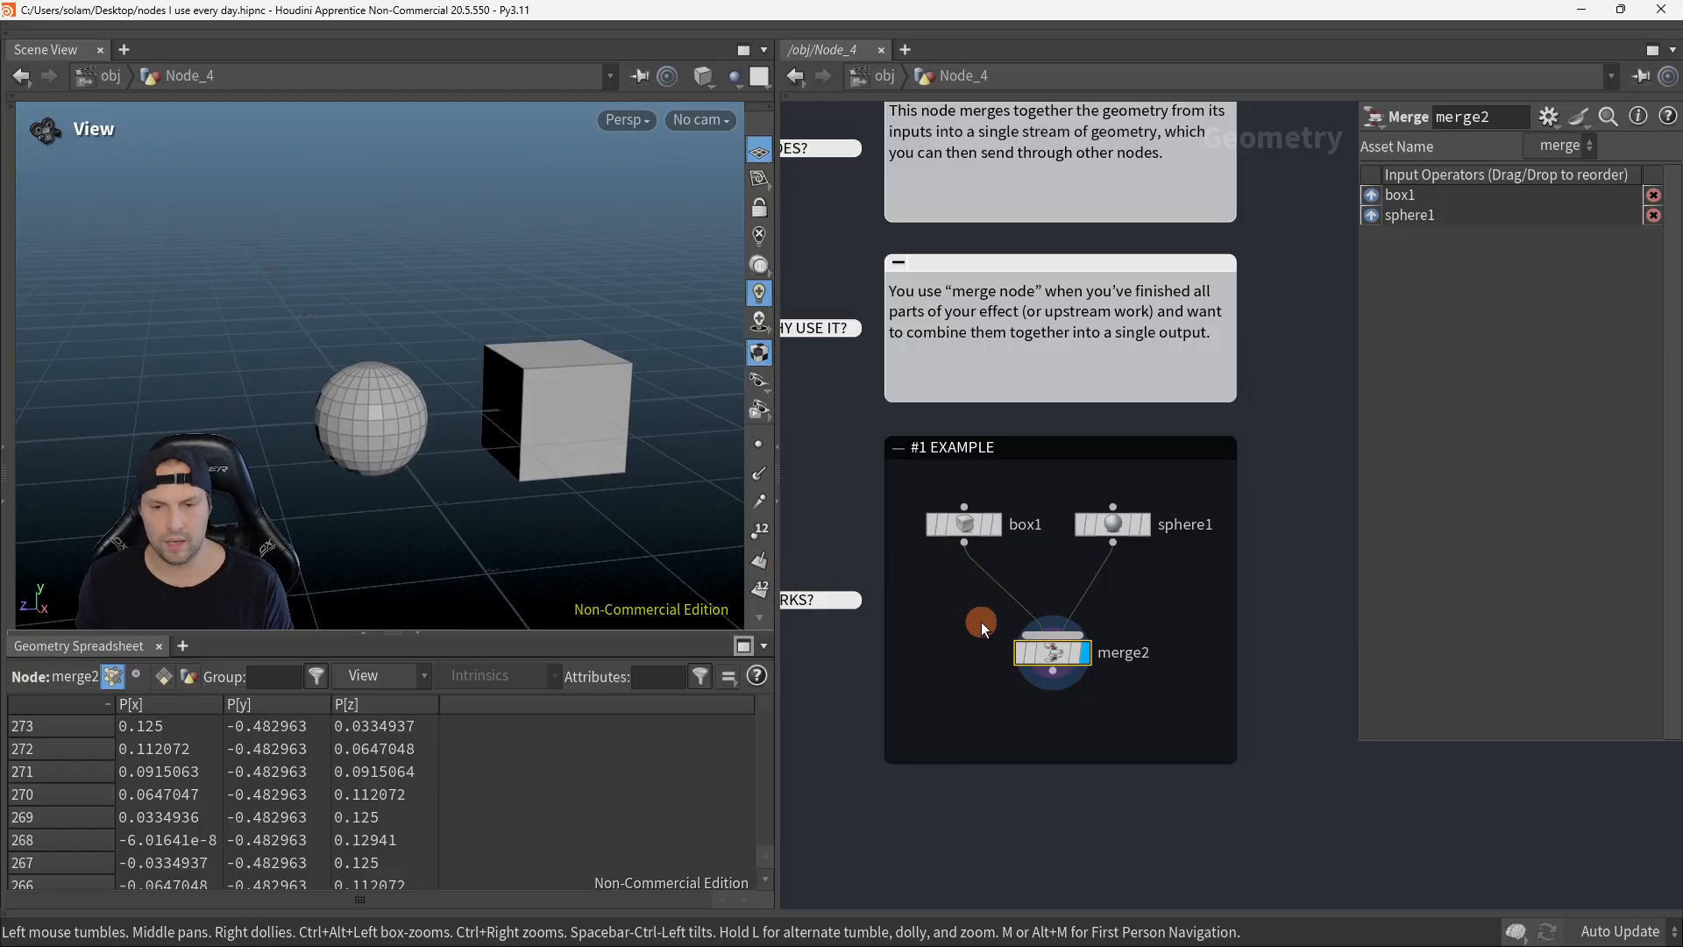
Step: Cut the wires that connect box1 and sphere1 to merge2
key("y")
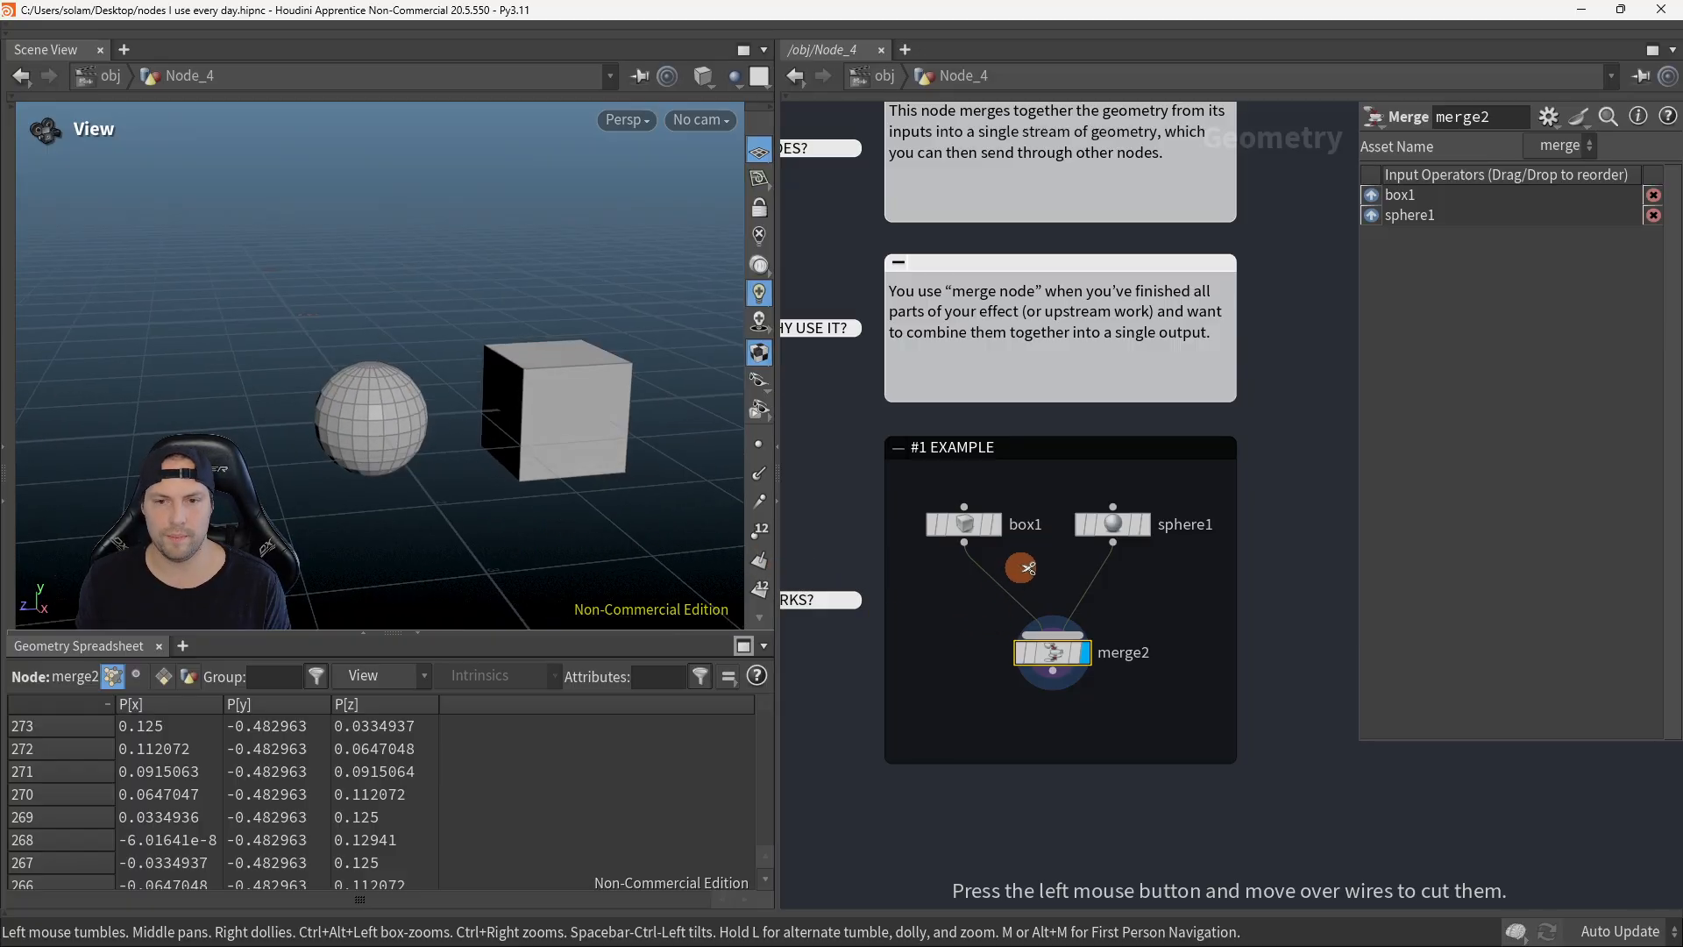
left_click_drag(1019, 569, 939, 627)
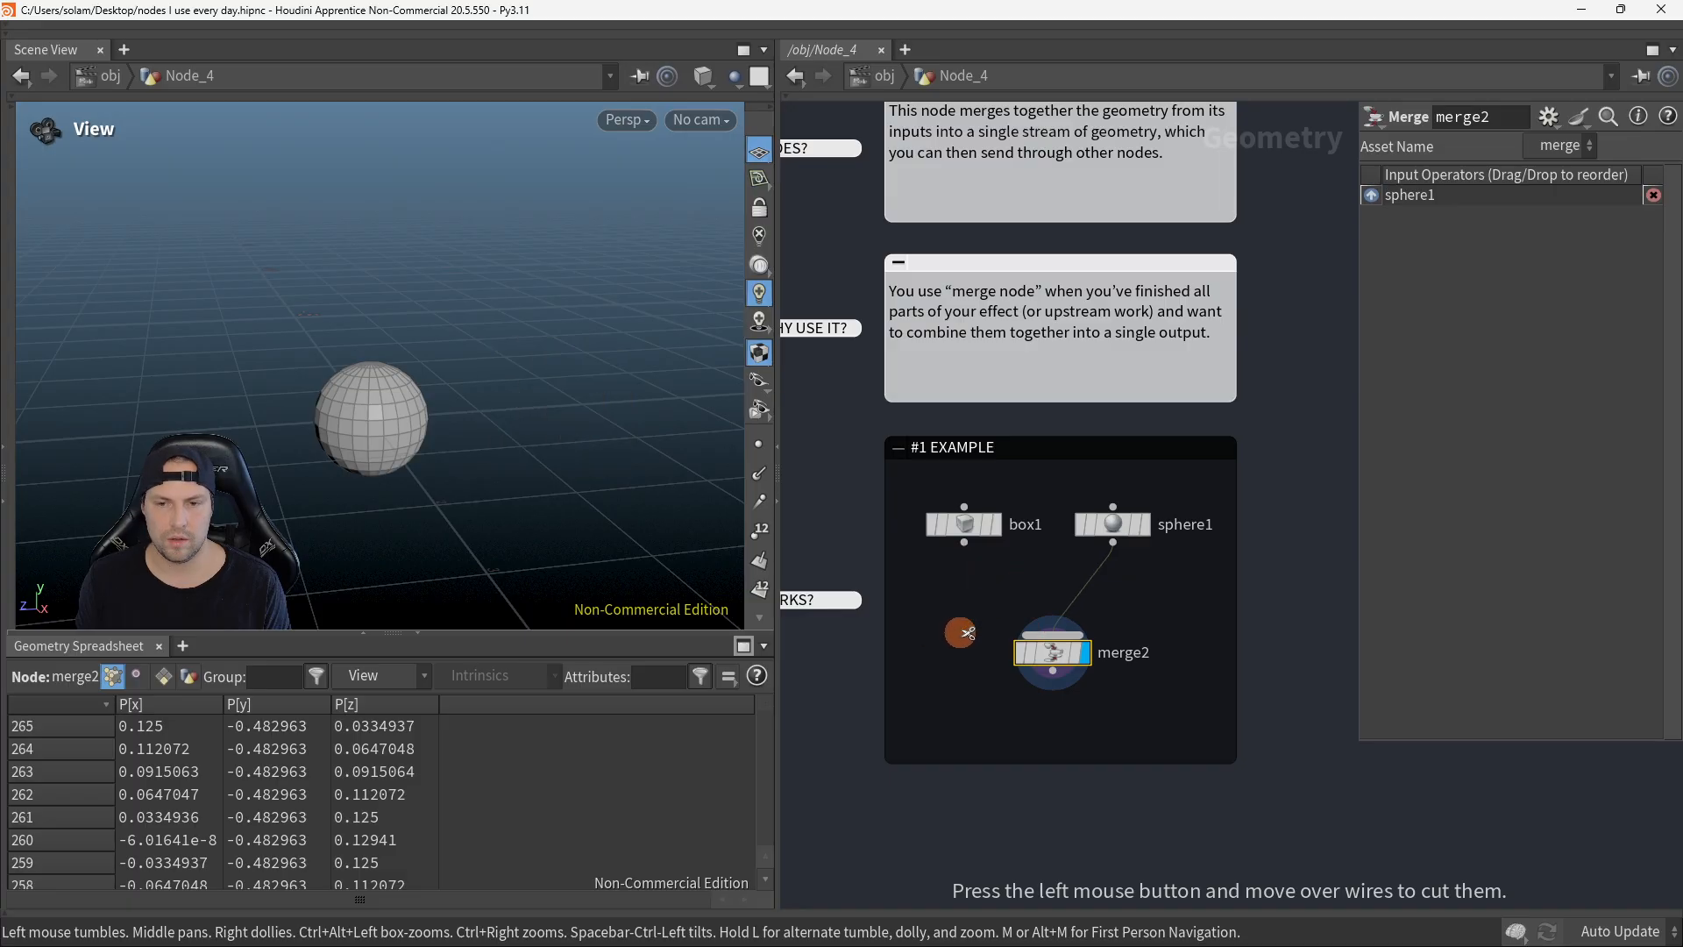
left_click_drag(1018, 570, 1213, 586)
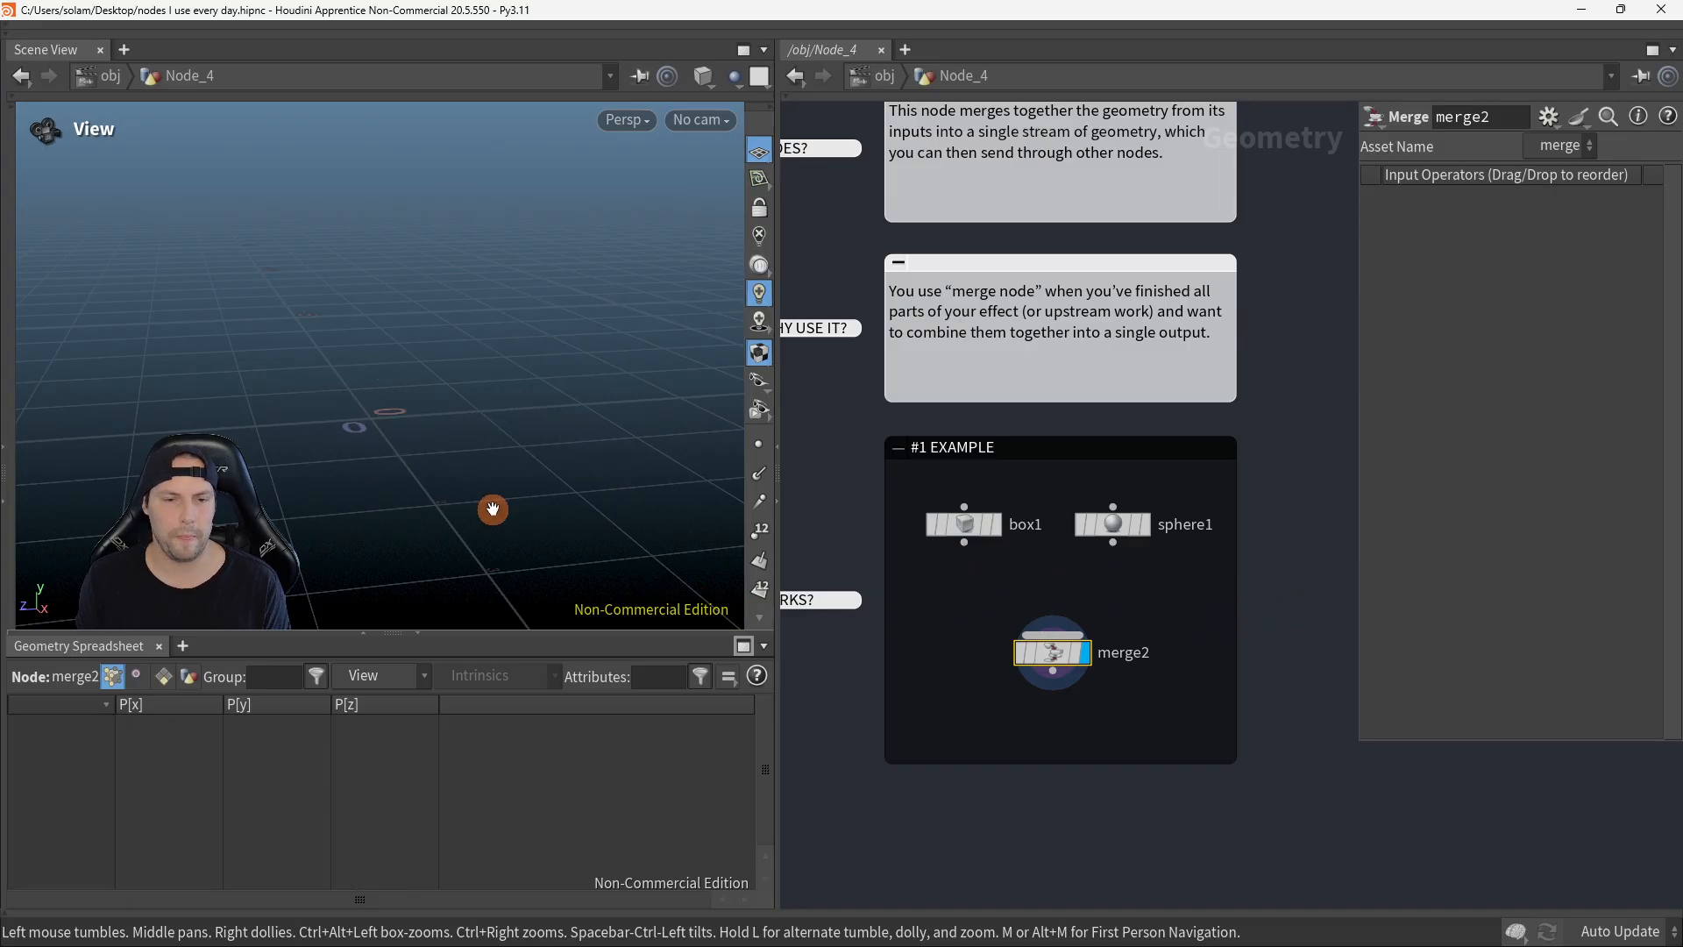
scroll(579, 484, "down", 2)
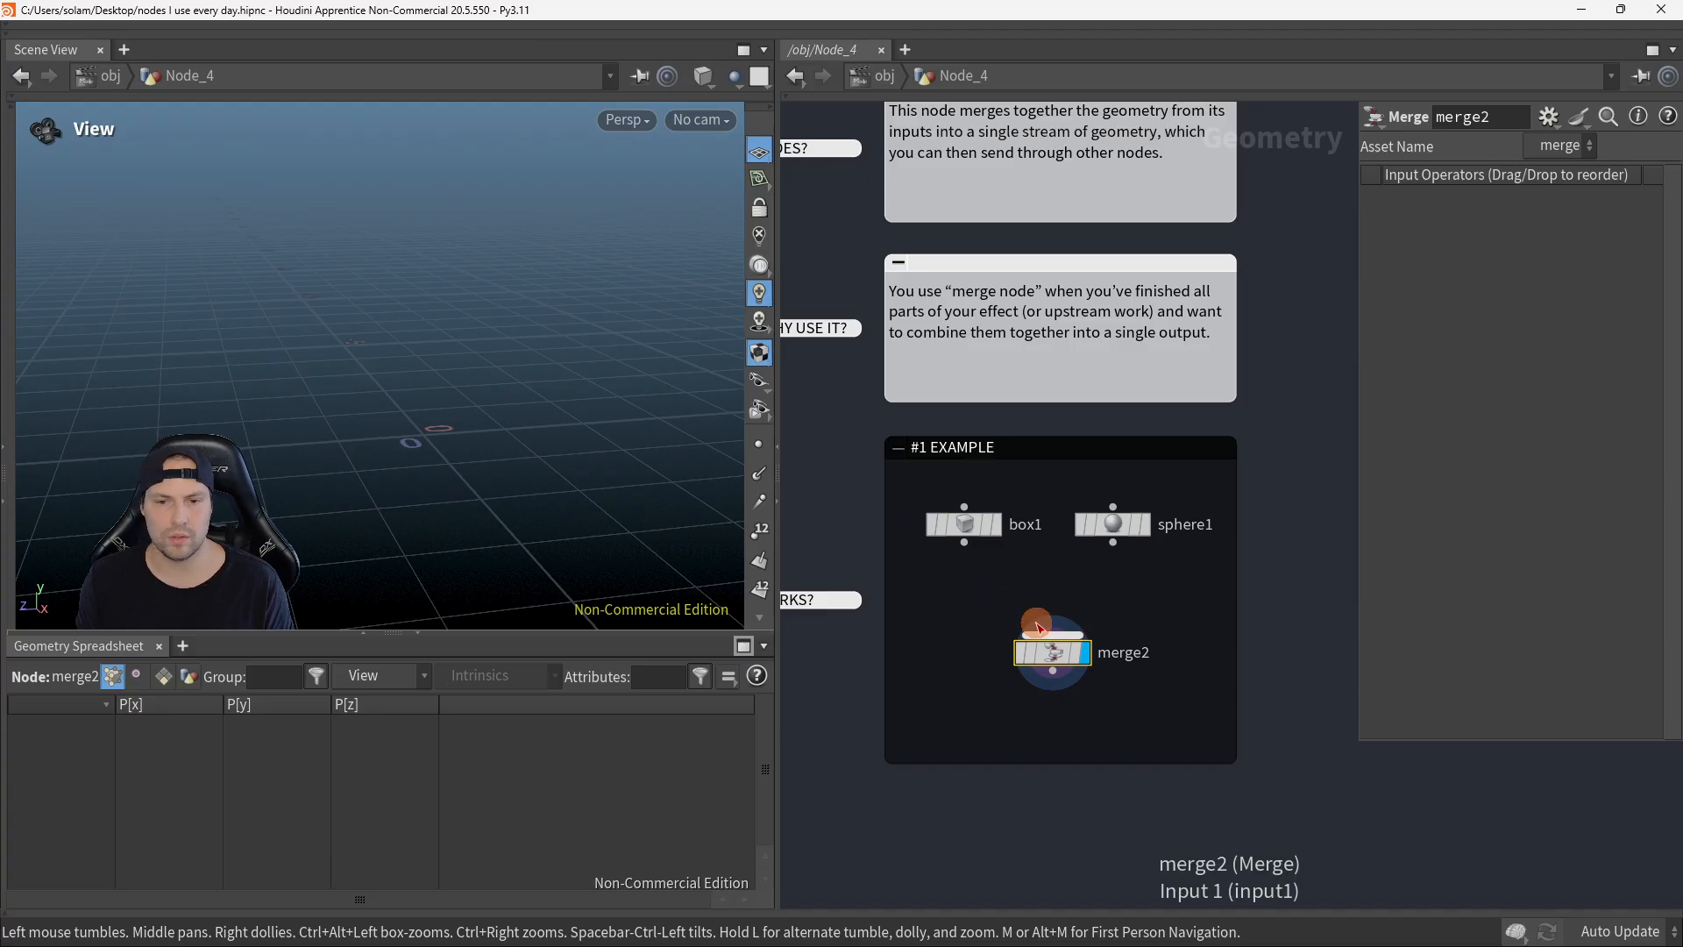
Step: Connect the output of box1 to the input of merge2
left_click_drag(965, 542, 988, 541)
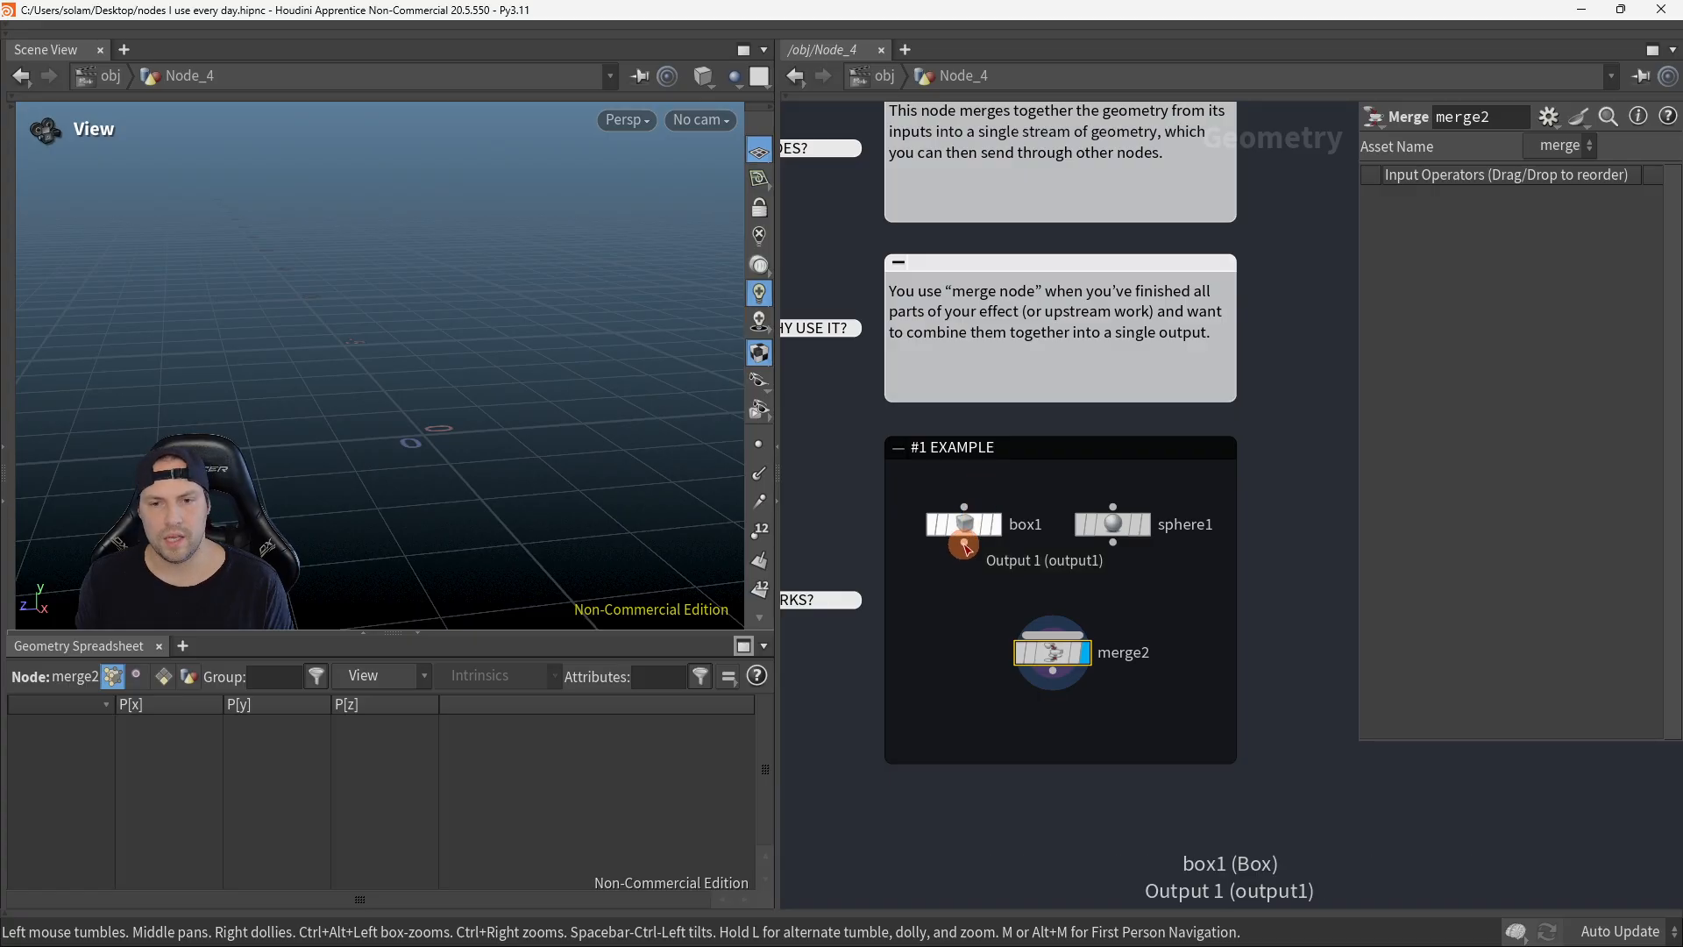
left_click_drag(964, 544, 1052, 620)
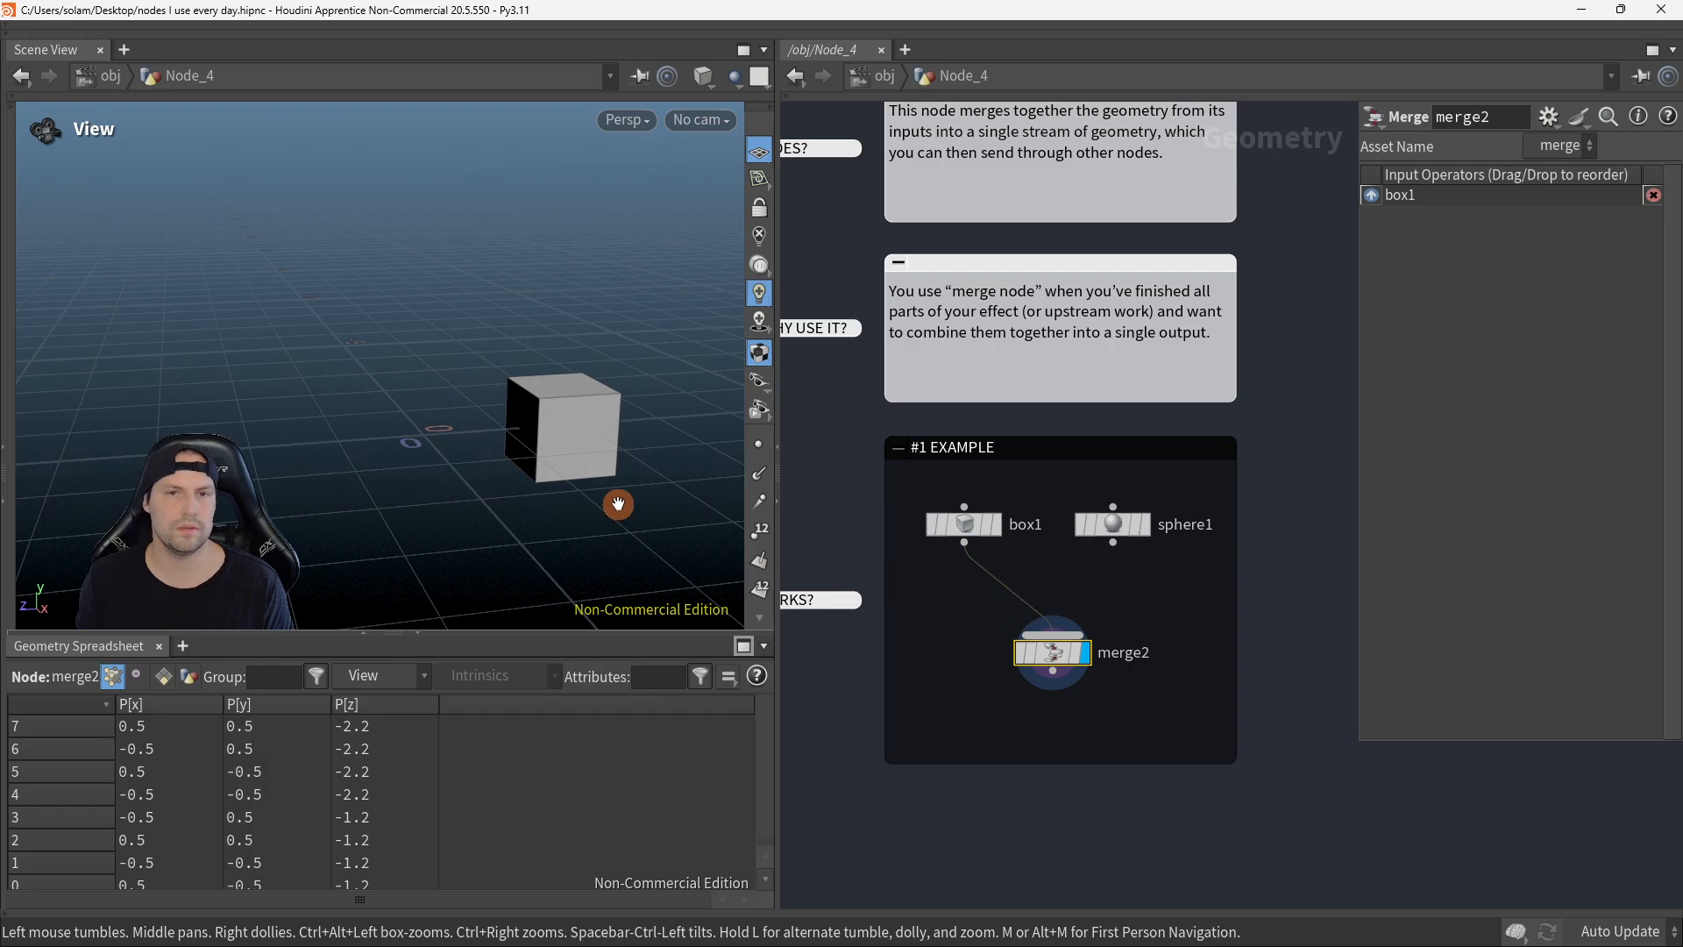
middle_click_drag(613, 499, 537, 485)
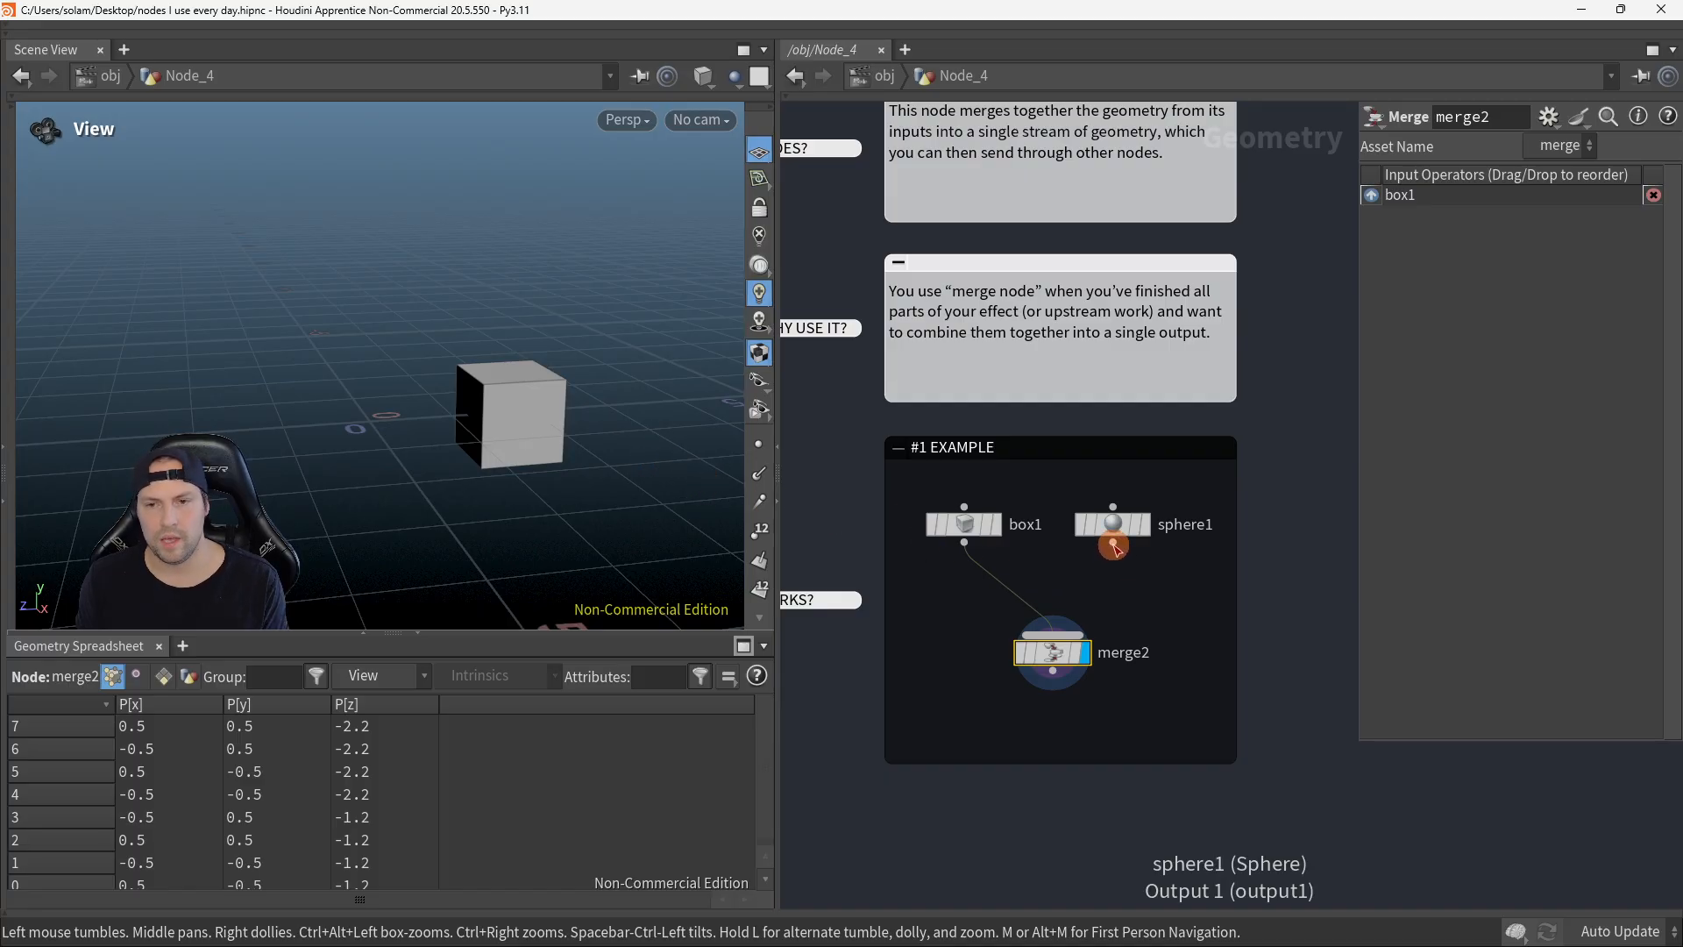
Step: Display sphere1 on its own and wire its output into merge2 alongside box1
key("r")
left_click_drag(1136, 478, 1112, 552)
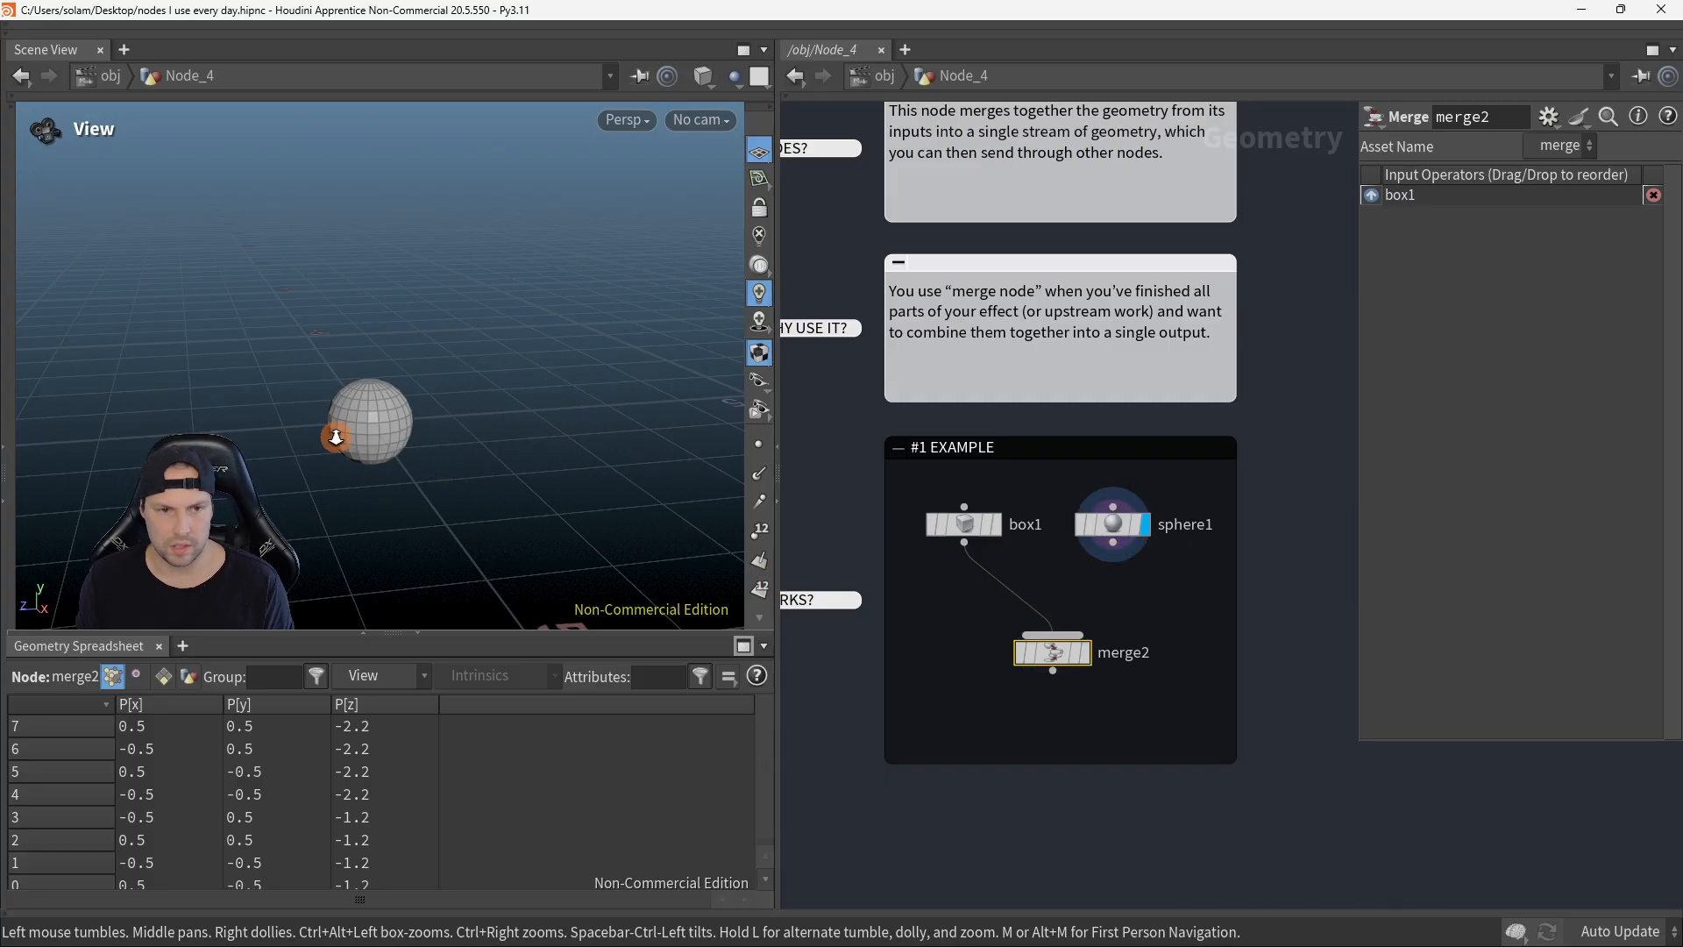
scroll(320, 444, "down", 3)
left_click_drag(1096, 566, 1048, 634)
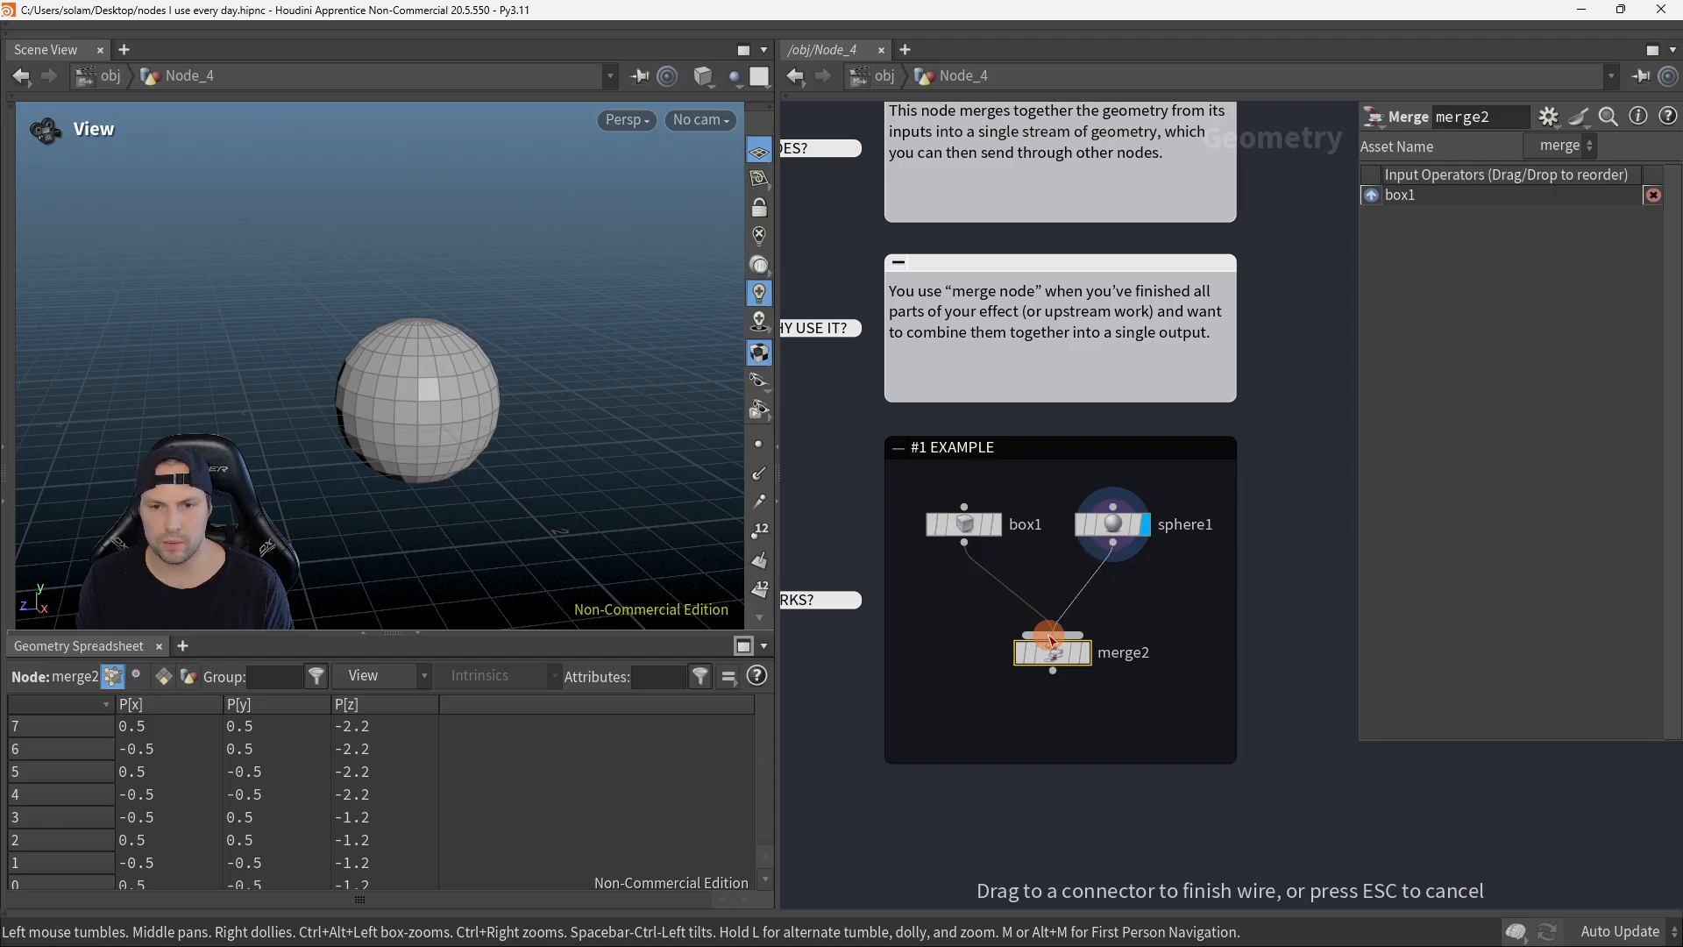
left_click_drag(1052, 641, 1051, 638)
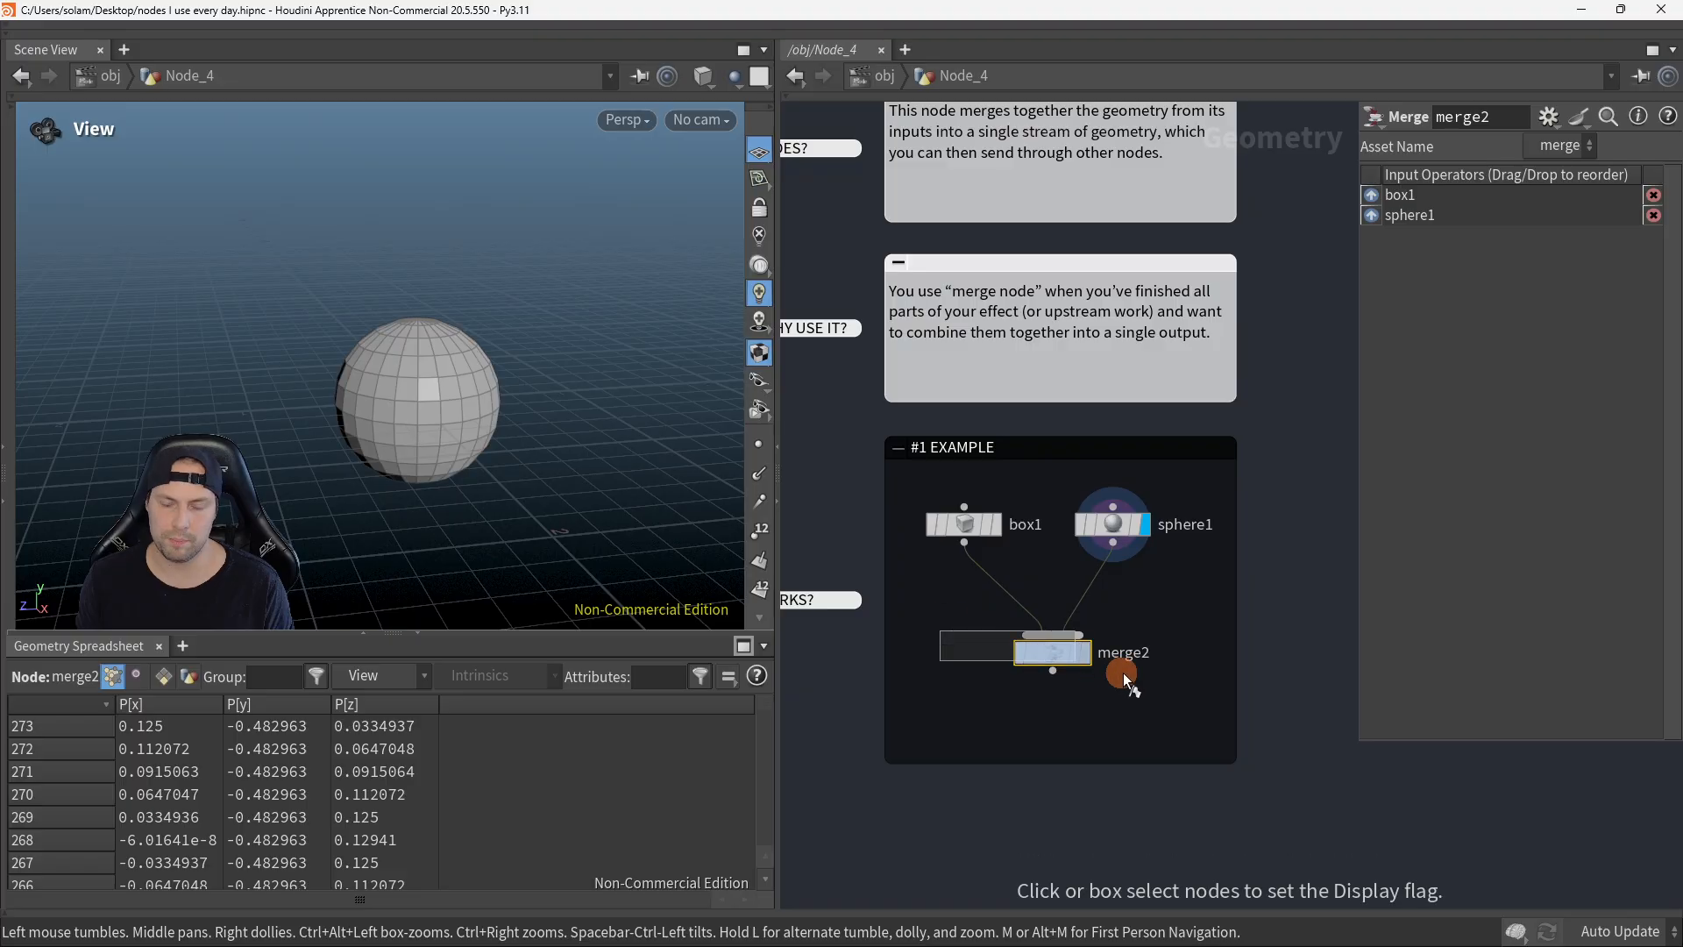
Step: Set the display flag back on merge2 and view both shapes together
left_click(1084, 653)
middle_click_drag(657, 458, 539, 465)
right_click_drag(615, 473, 460, 489)
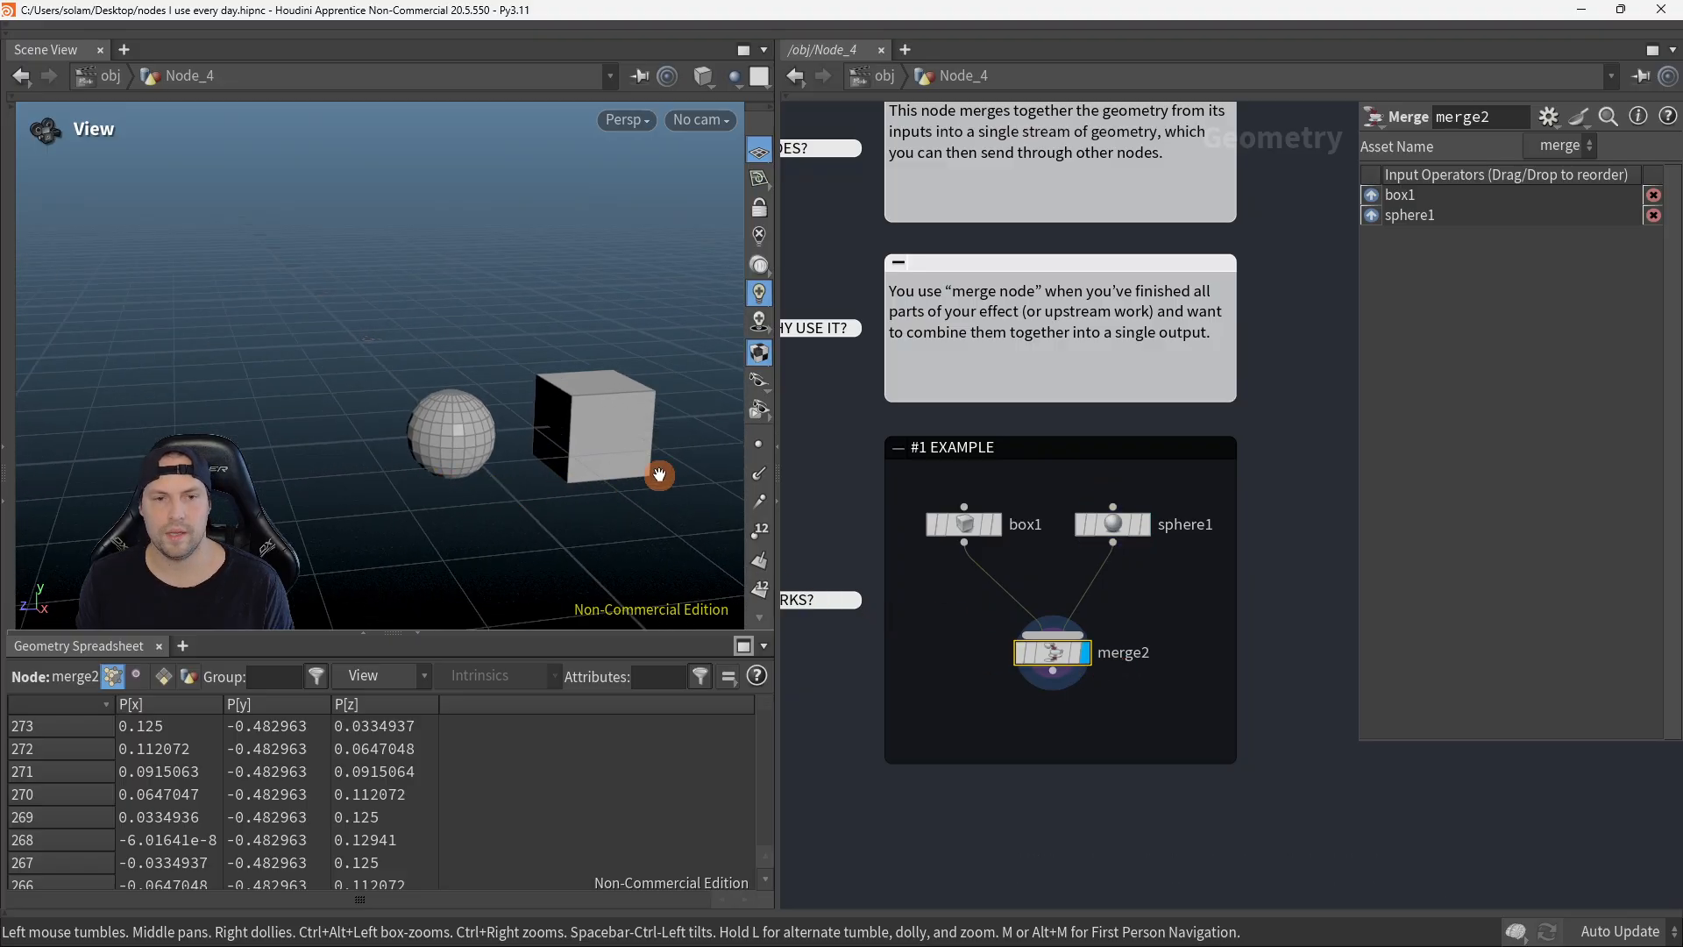
middle_click_drag(660, 476, 569, 482)
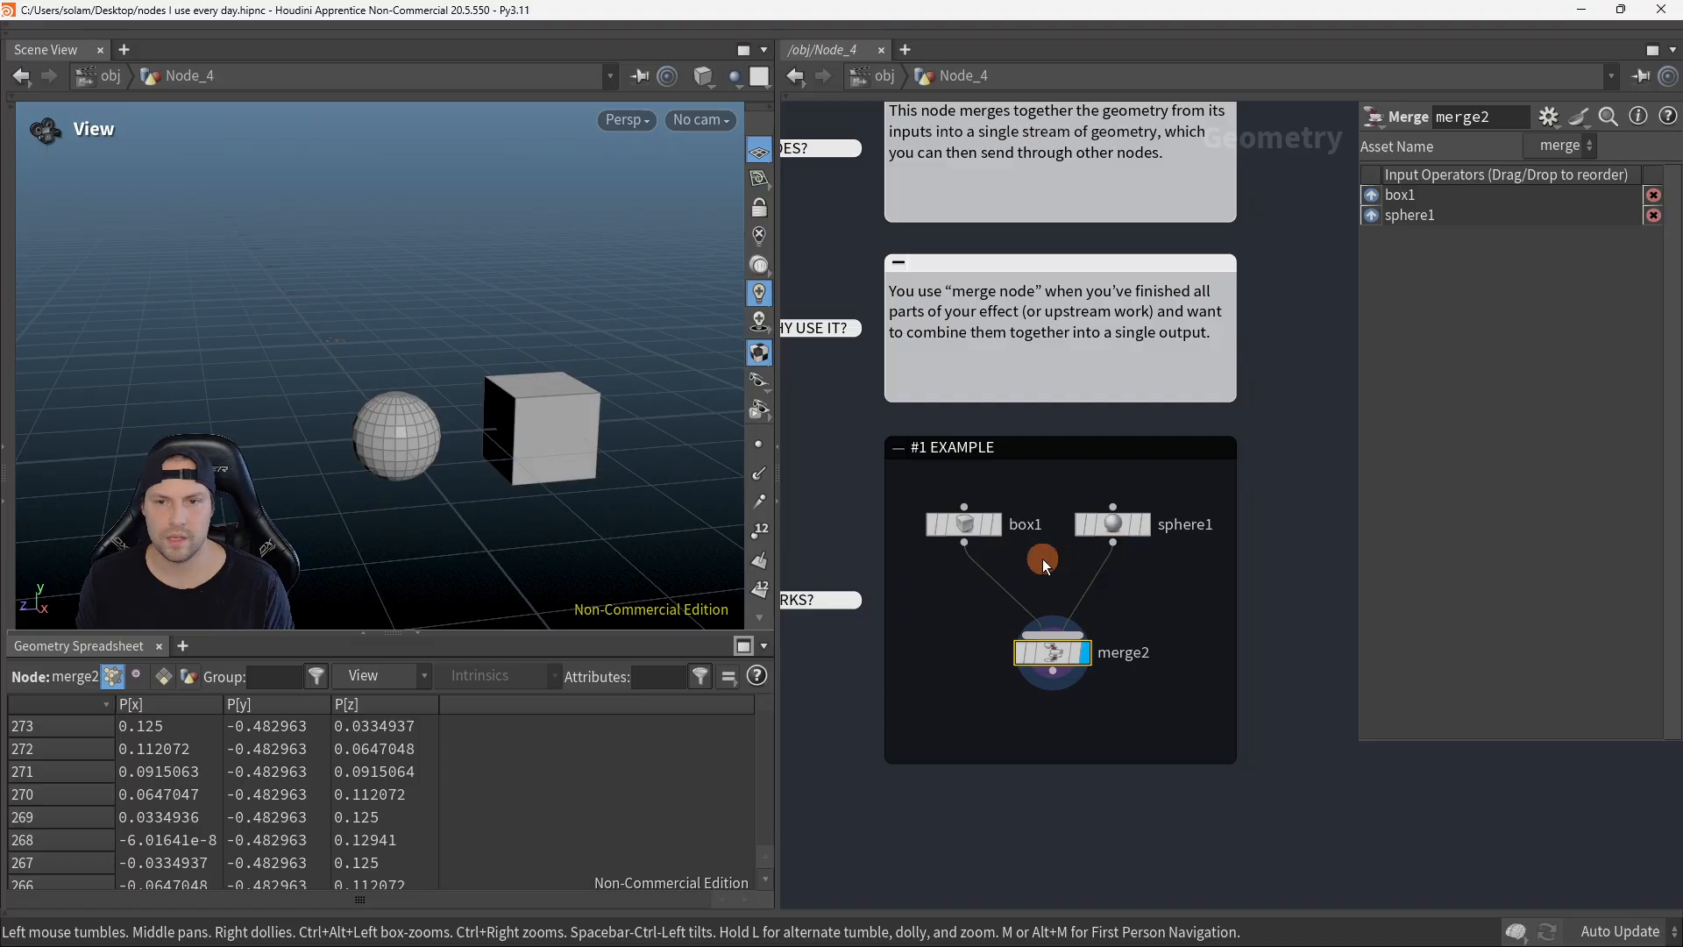
Step: Select box1, sphere1 and merge2 and fit the whole Merge layout in the network view
scroll(1154, 479, "down", 4)
right_click(1142, 527)
middle_click_drag(1130, 471, 1301, 526)
left_click(1172, 540)
scroll(1257, 503, "up", 2)
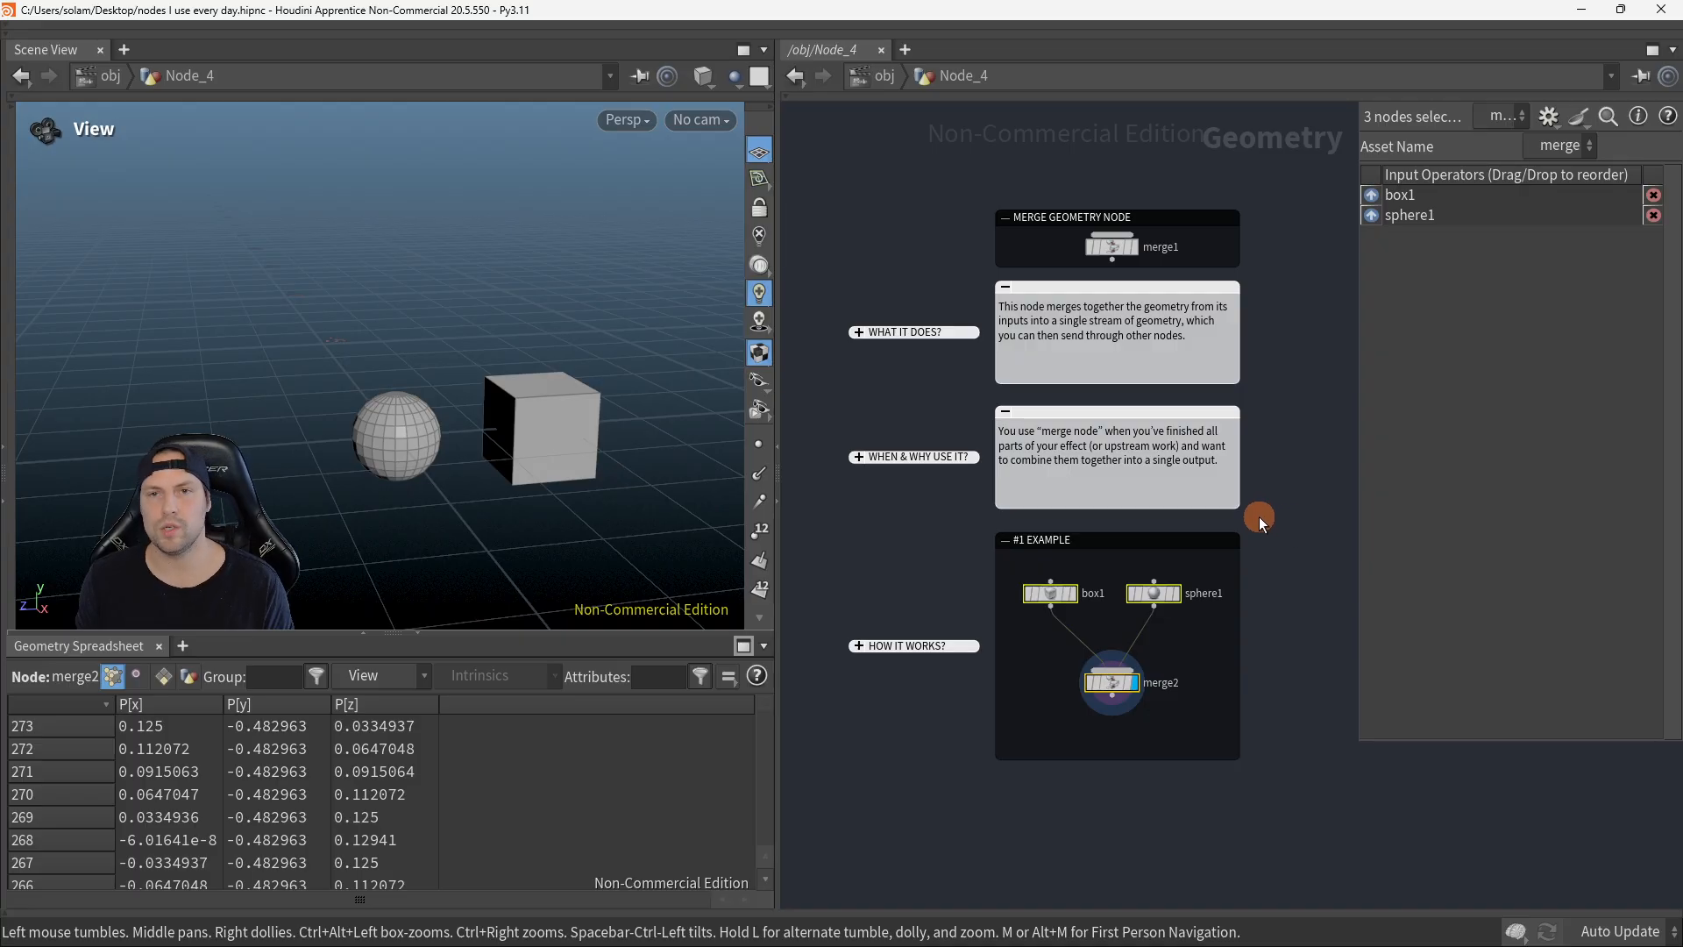
Step: Return to the obj level, select Node_5 and go inside its network
key("u")
left_click_drag(883, 655, 1092, 740)
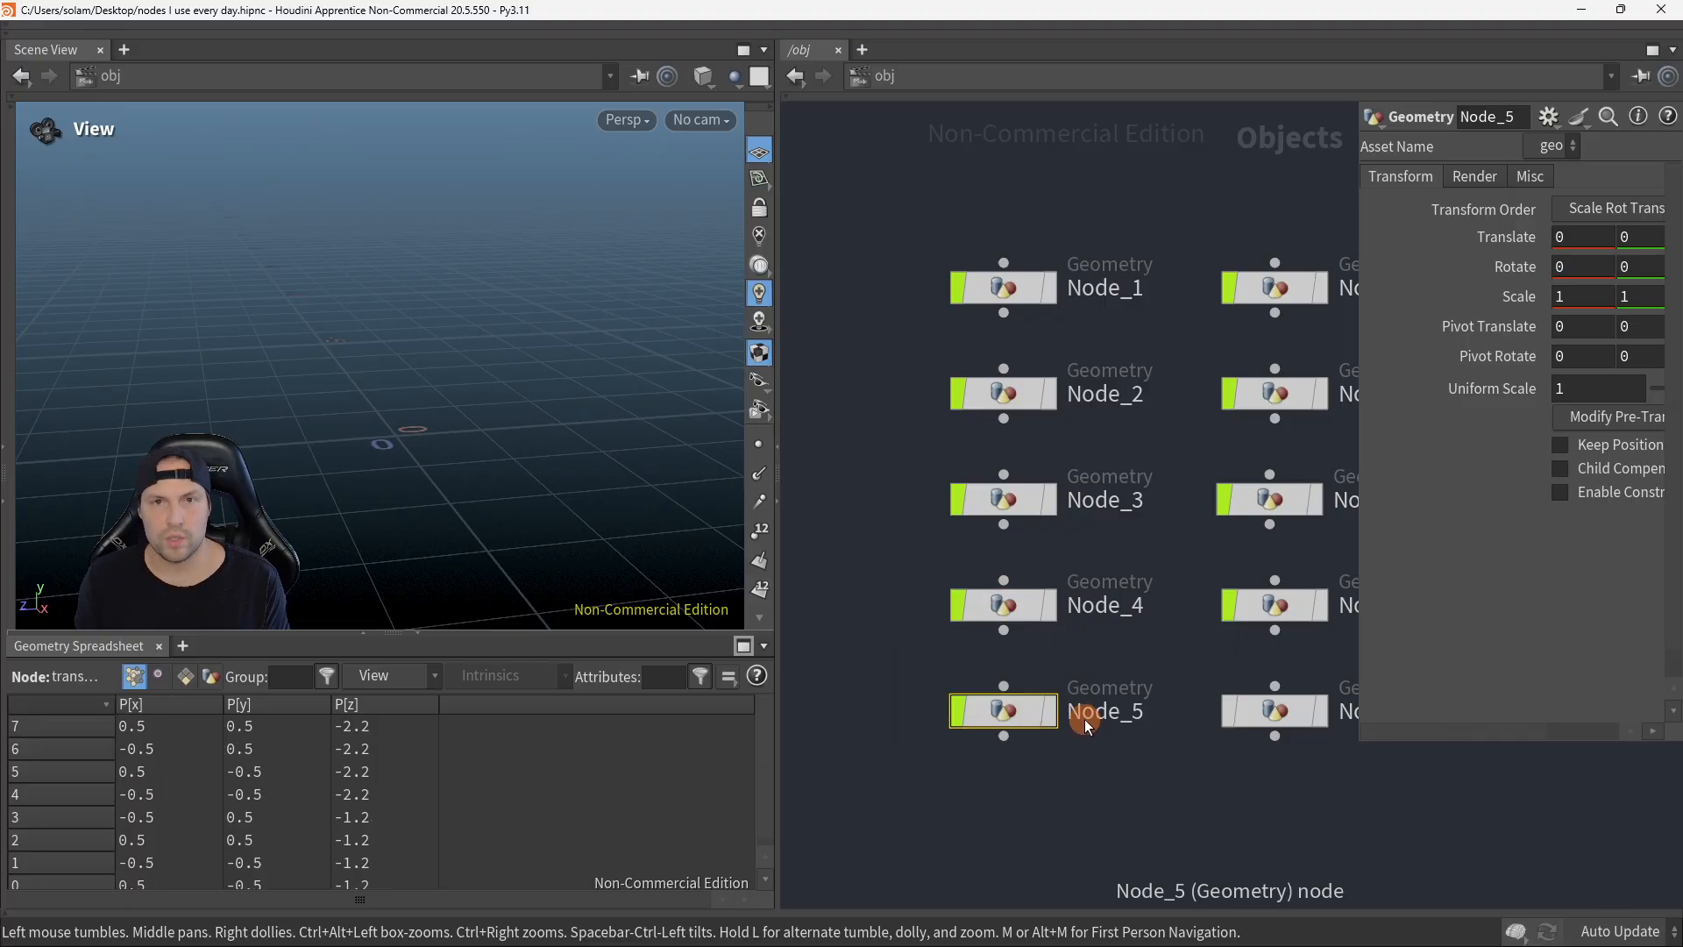
key("i")
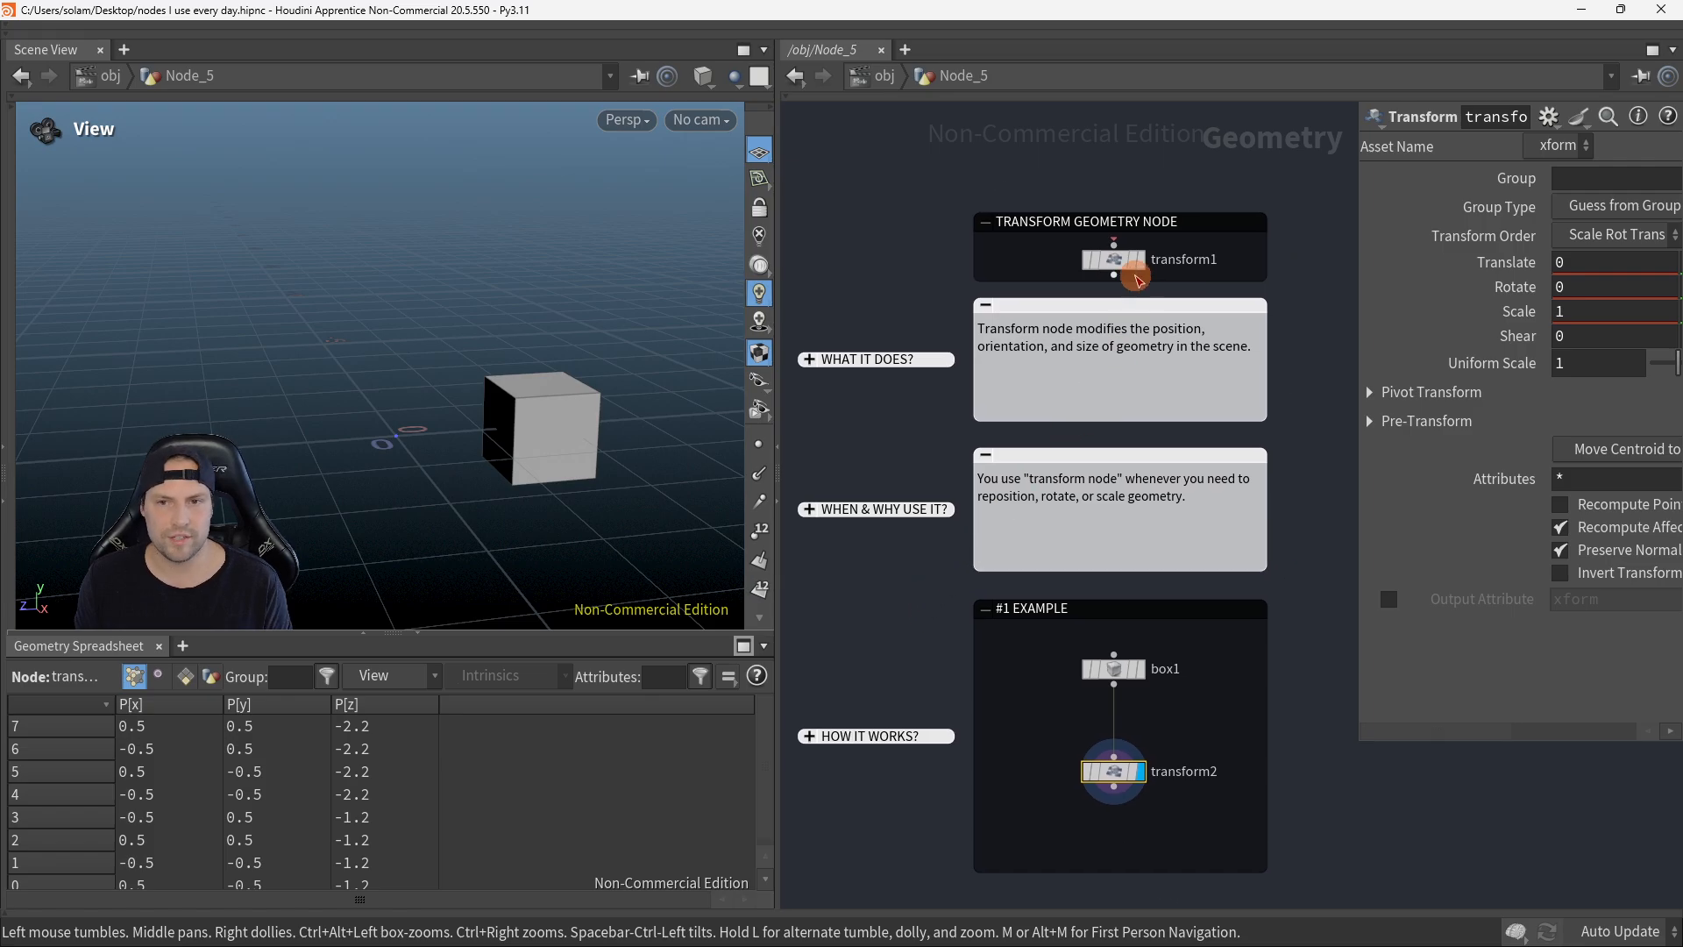
Step: Display transform1 and hide the parameter overlay so the Transform notes are unobstructed
key("r")
left_click(1114, 259)
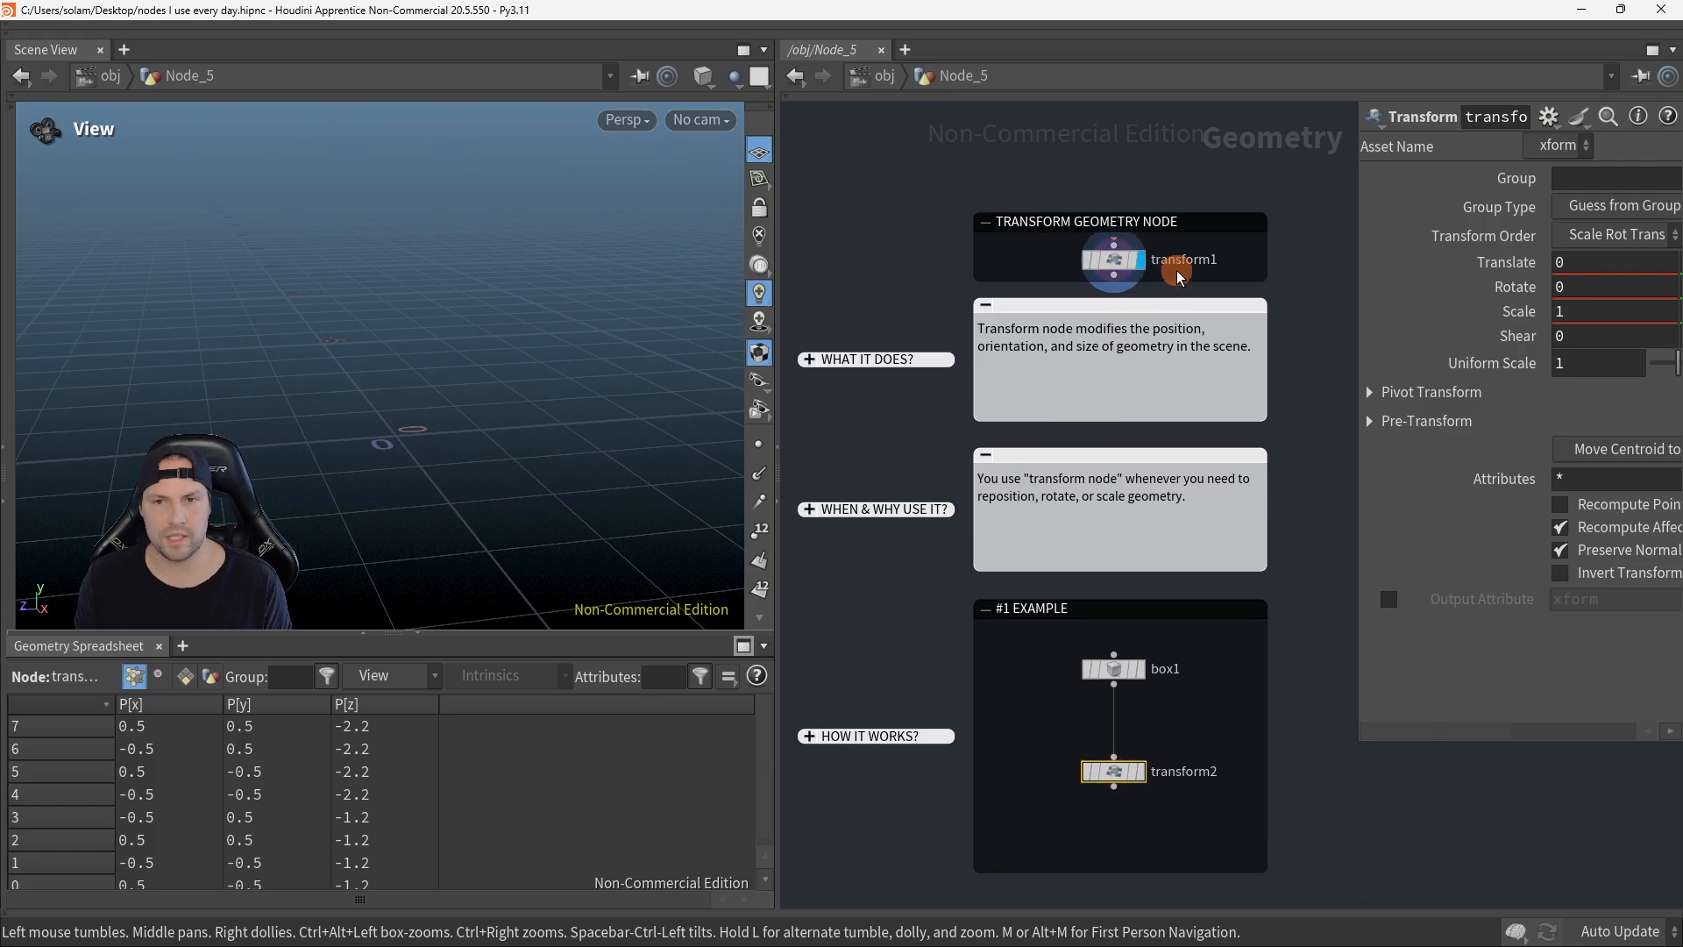
key("p")
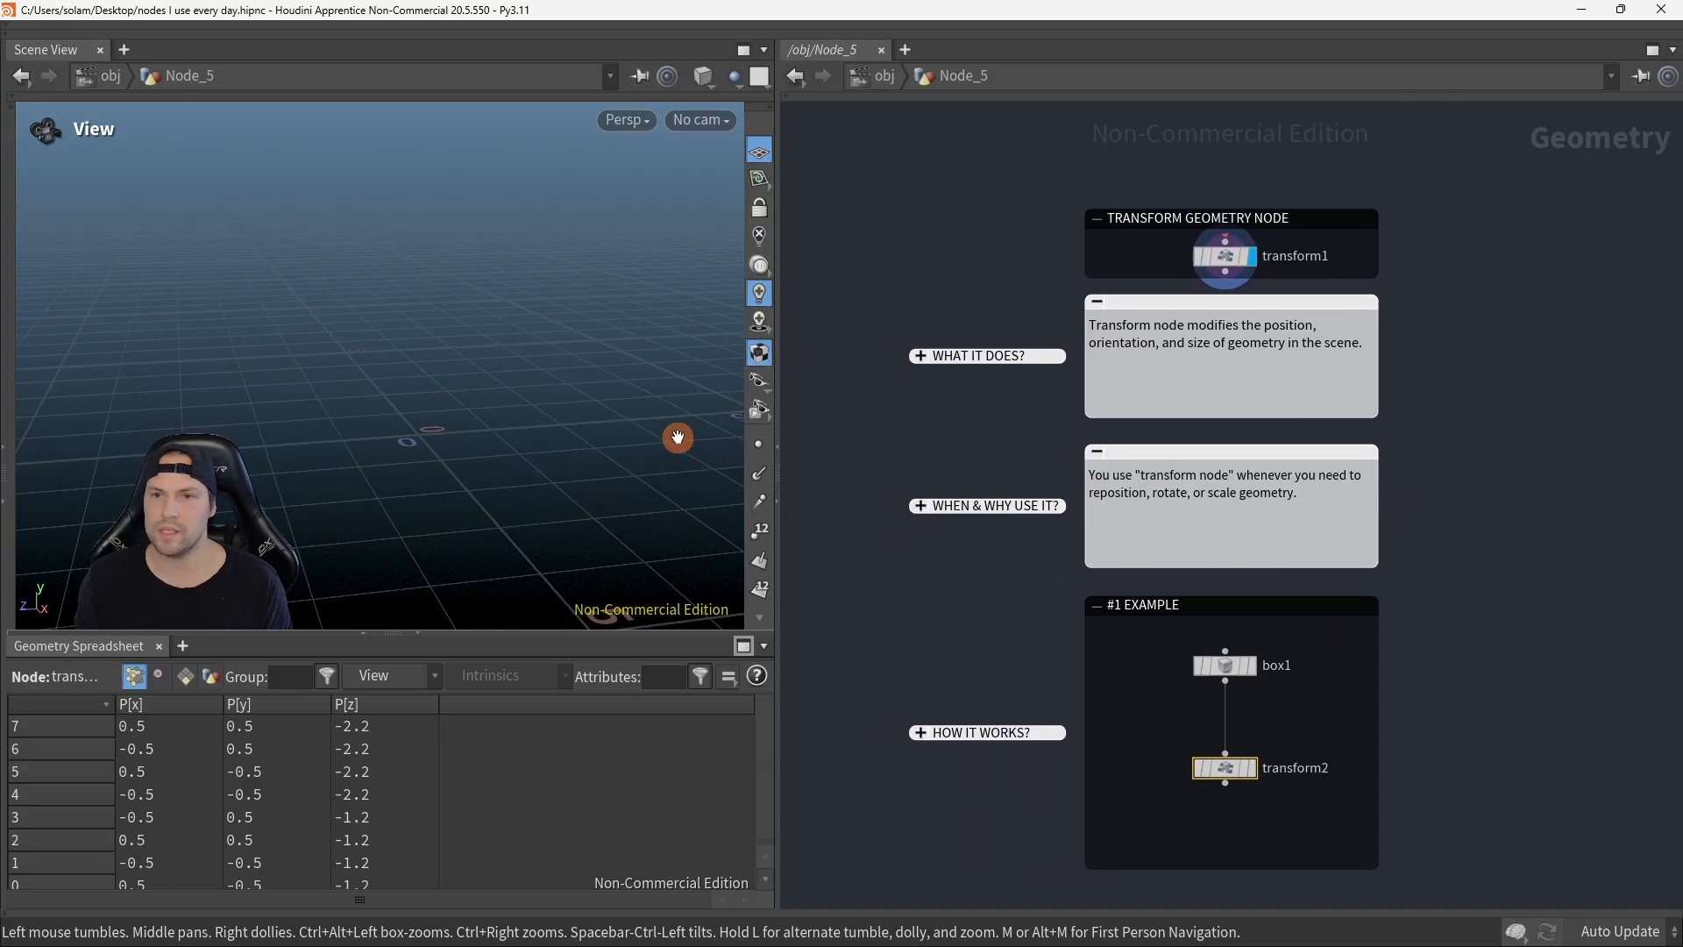
left_click_drag(677, 437, 609, 428)
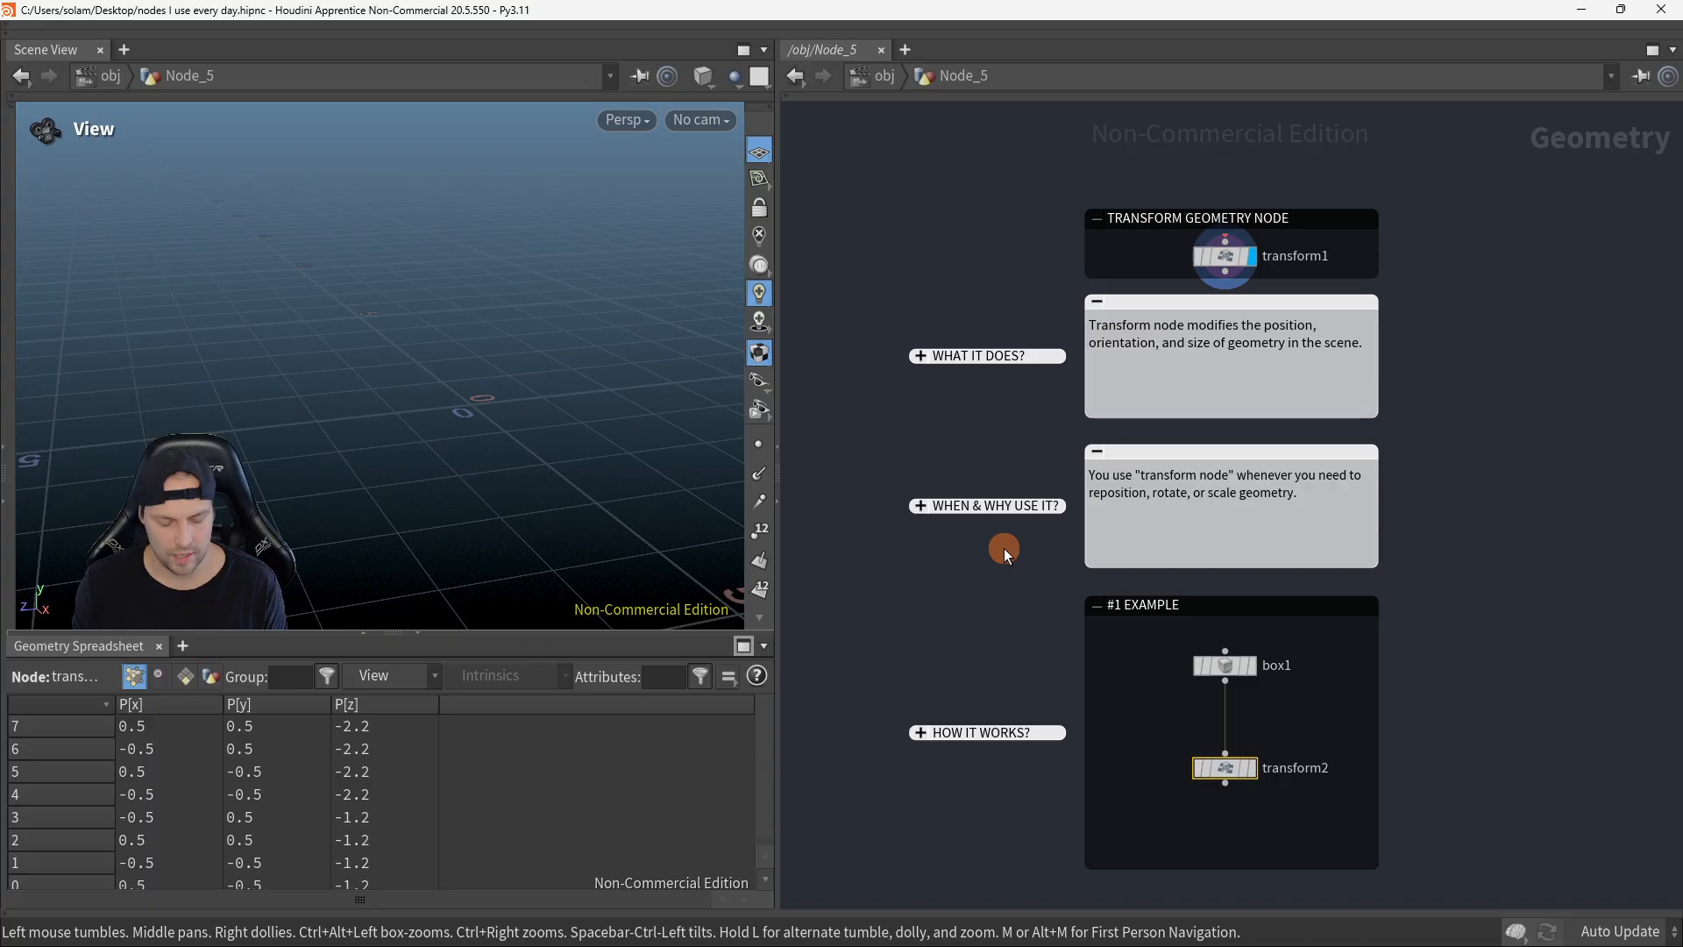
Step: Display box1 in the #1 EXAMPLE box and frame it in the viewport
left_click(1254, 666)
middle_click_drag(594, 450, 473, 444)
key("space+h")
left_click_drag(510, 470, 447, 441)
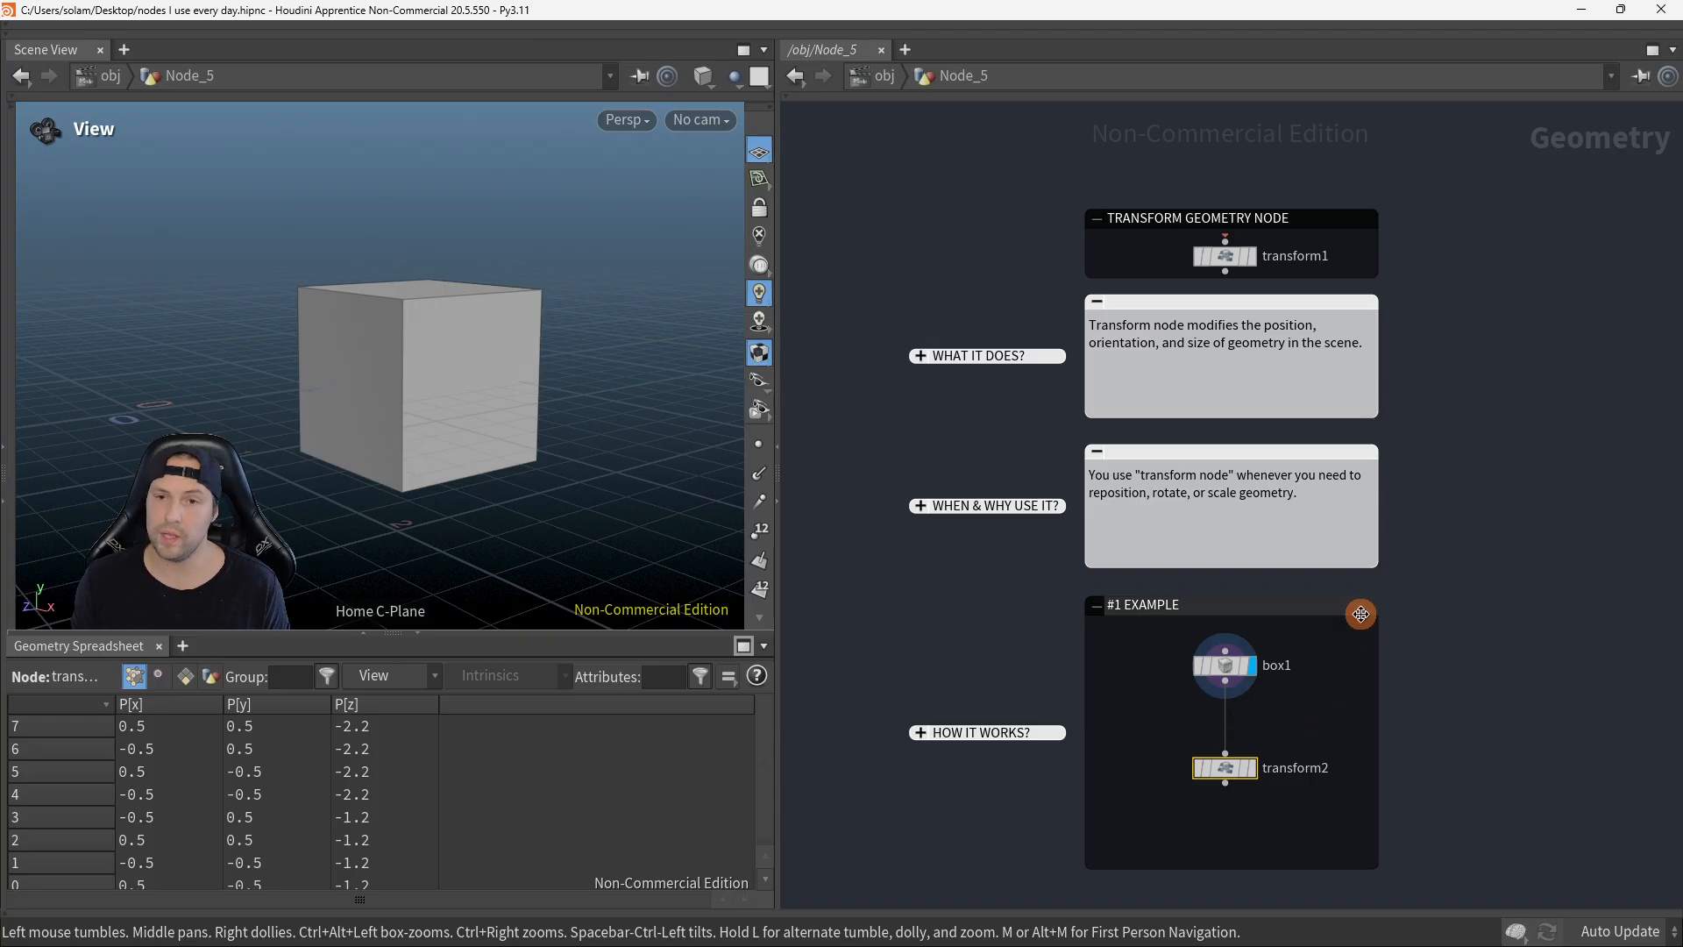
Step: Add a Transform node in the empty area beside the notes and delete it again
key("Tab")
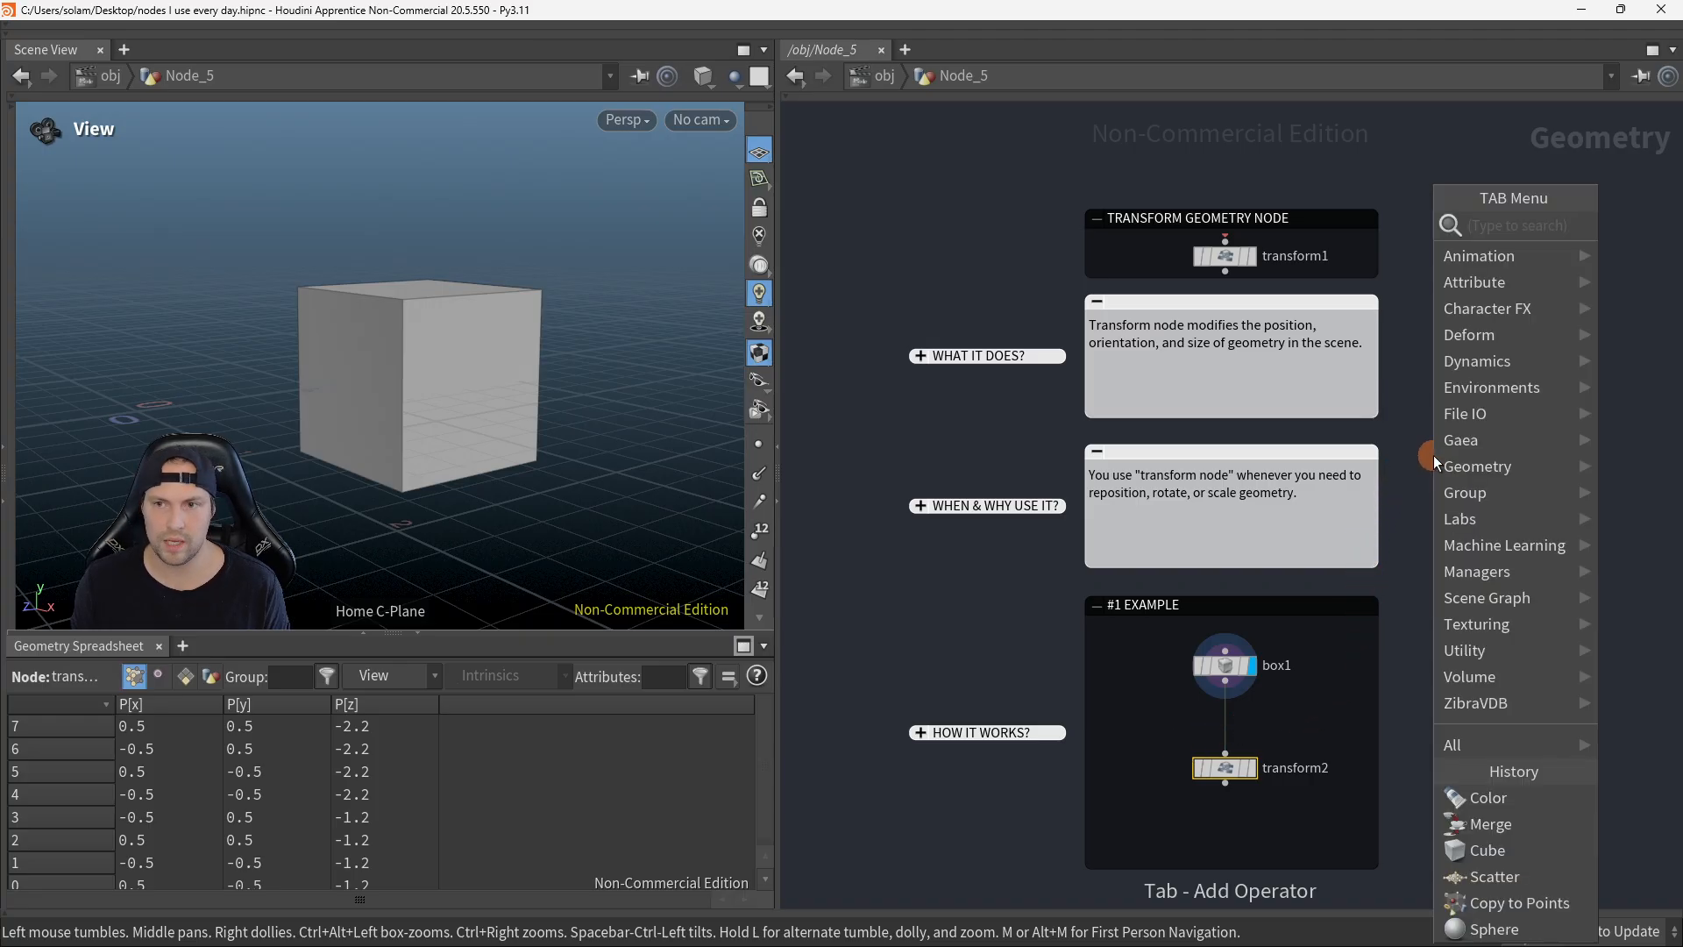
type("transfrm")
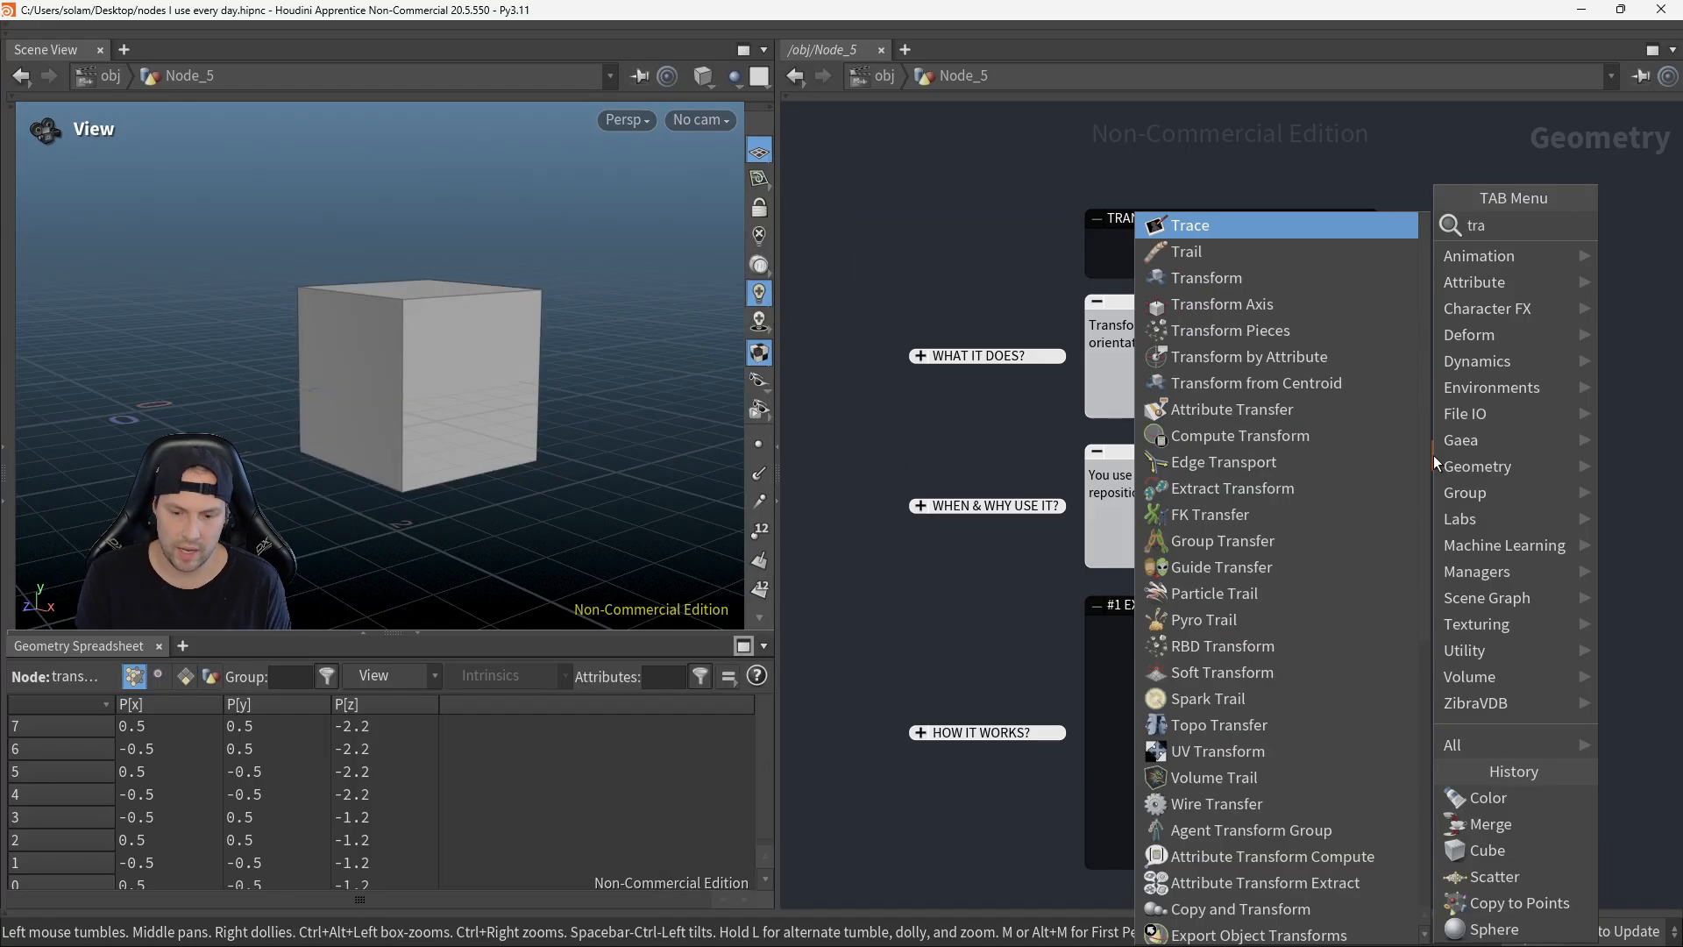
key("BackSpace")
key("BackSpace")
key("BackSpace")
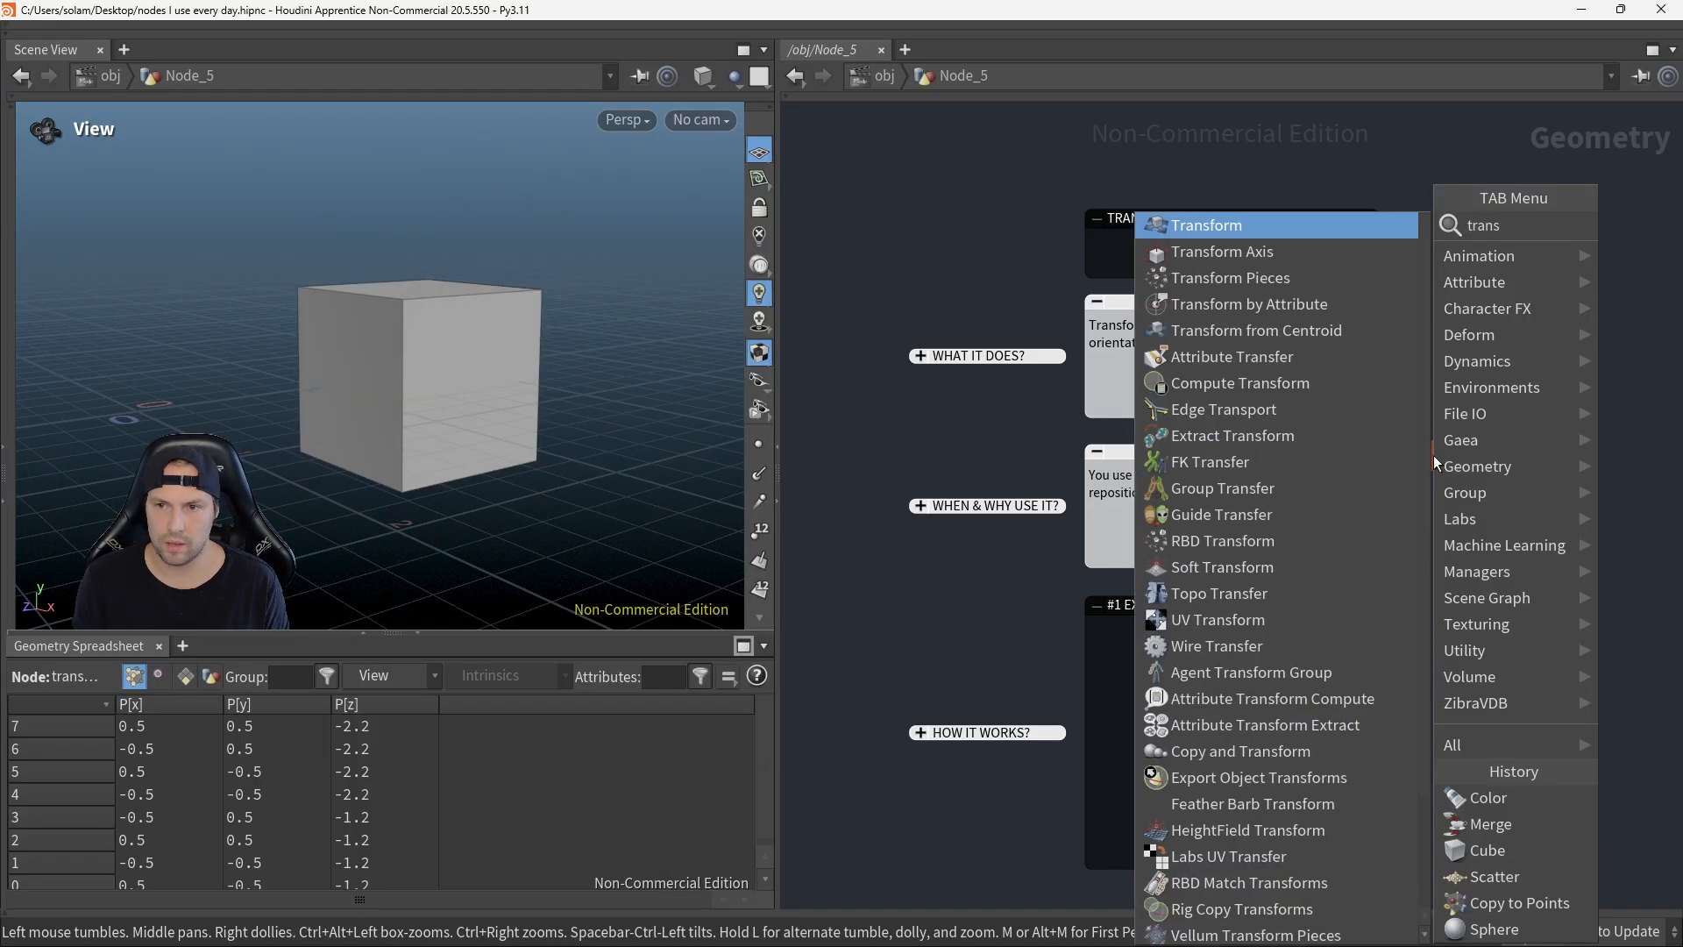
type("form")
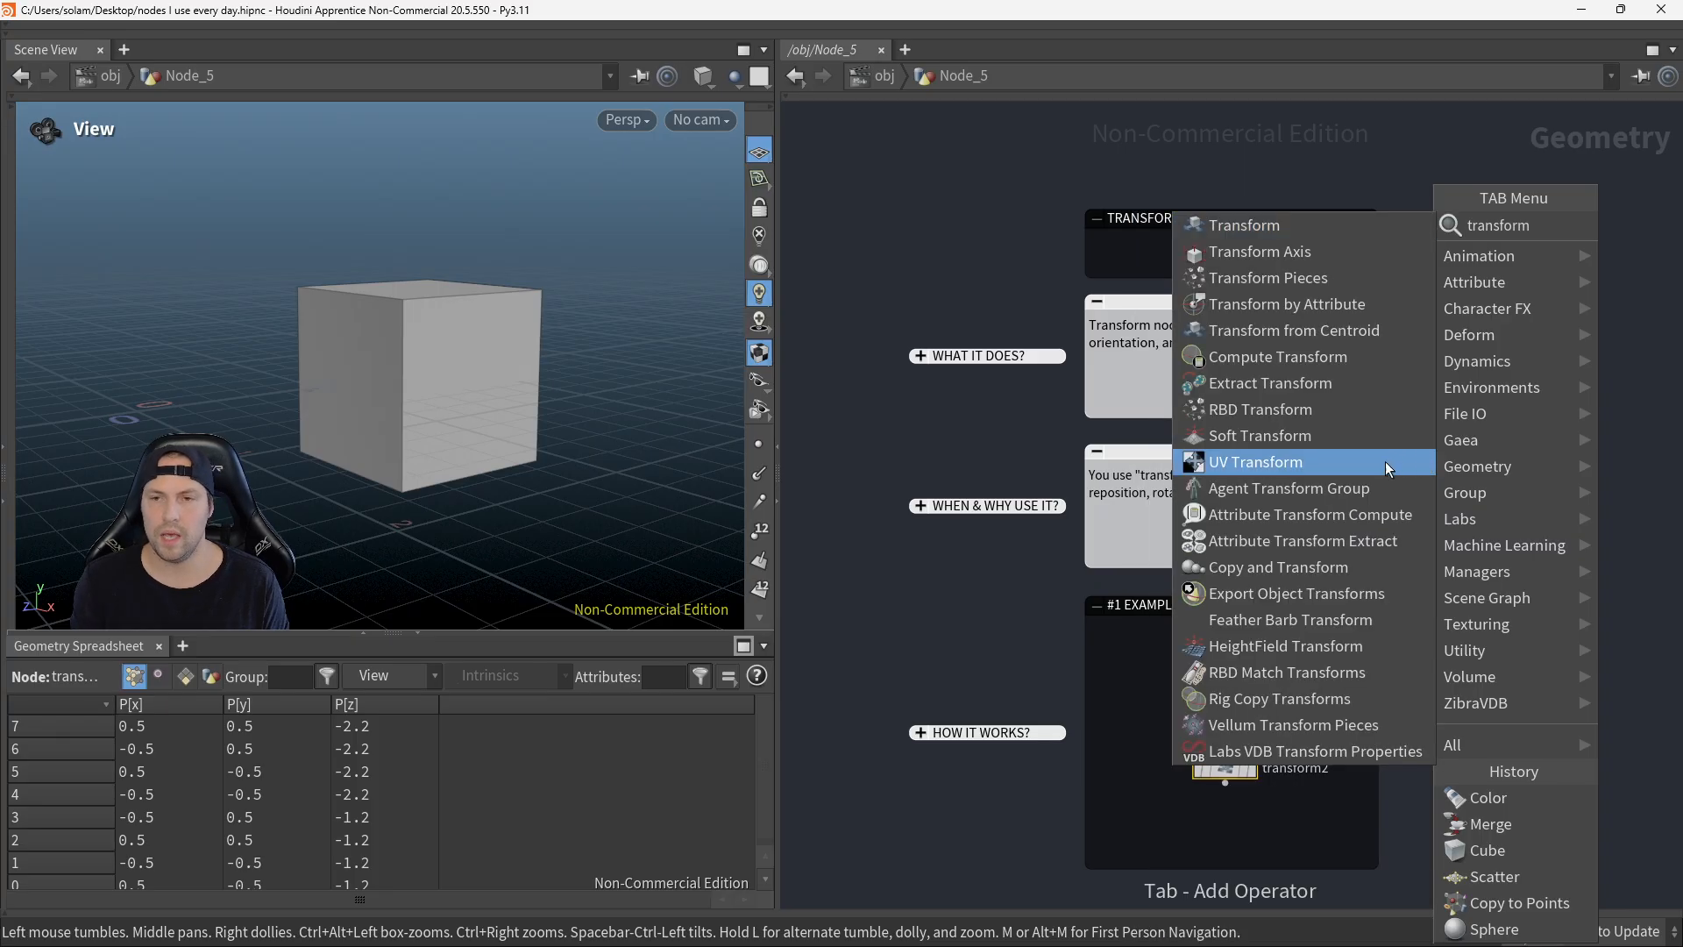
left_click(1261, 228)
left_click(1502, 533)
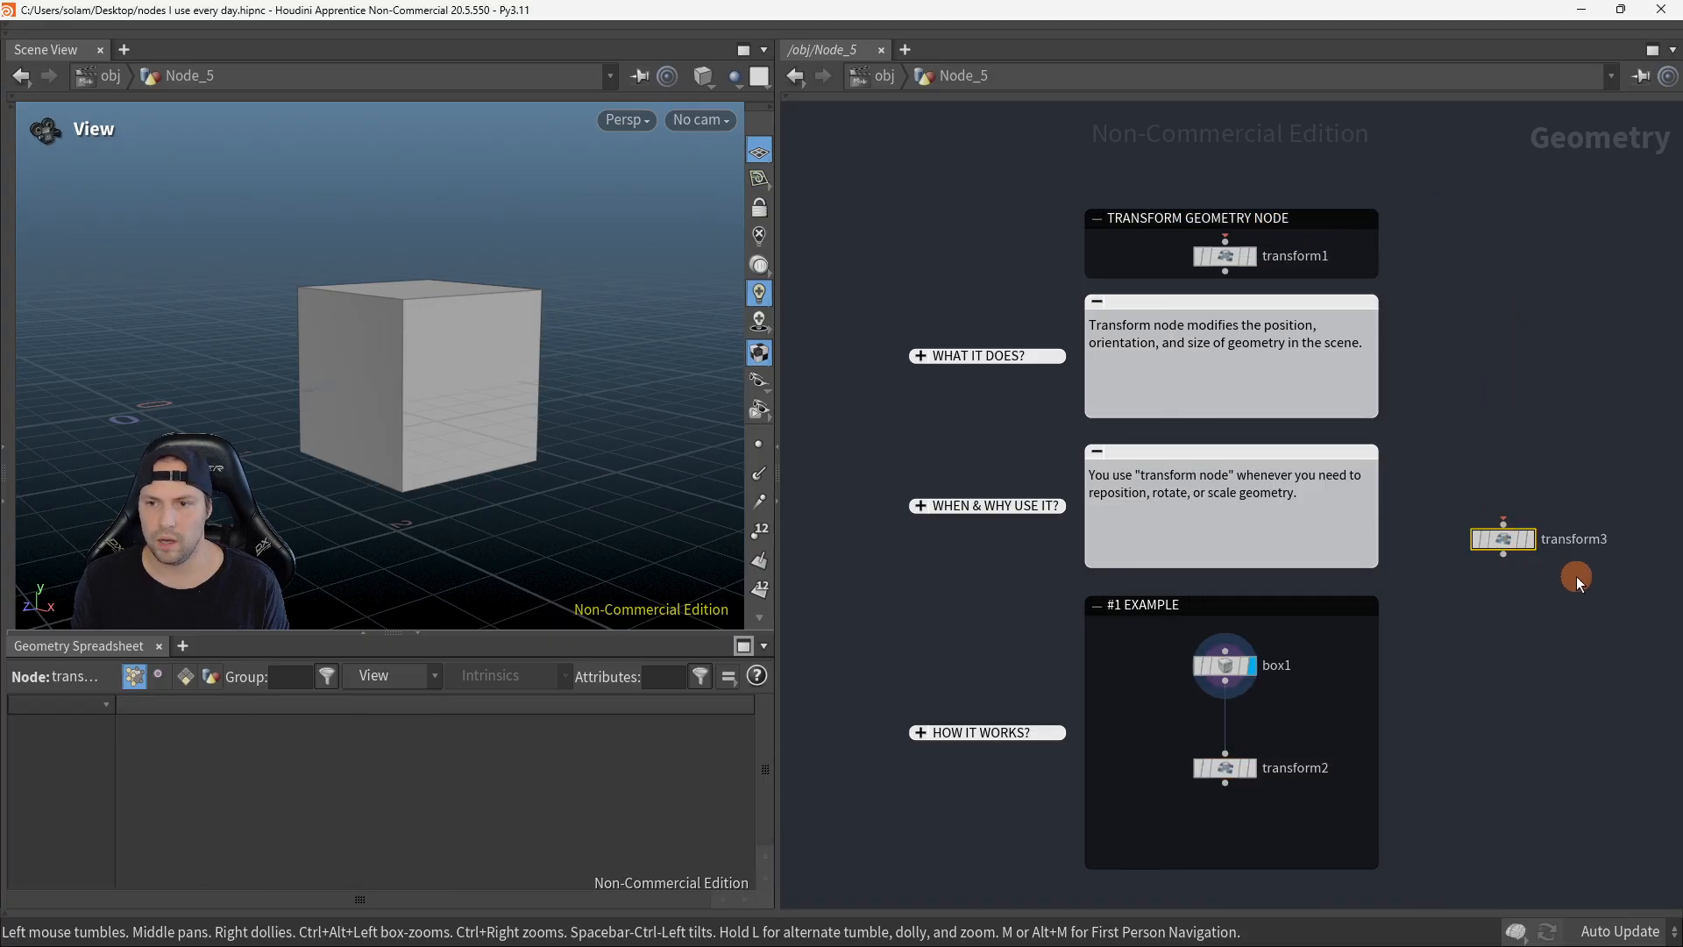
left_click_drag(1469, 454, 1576, 605)
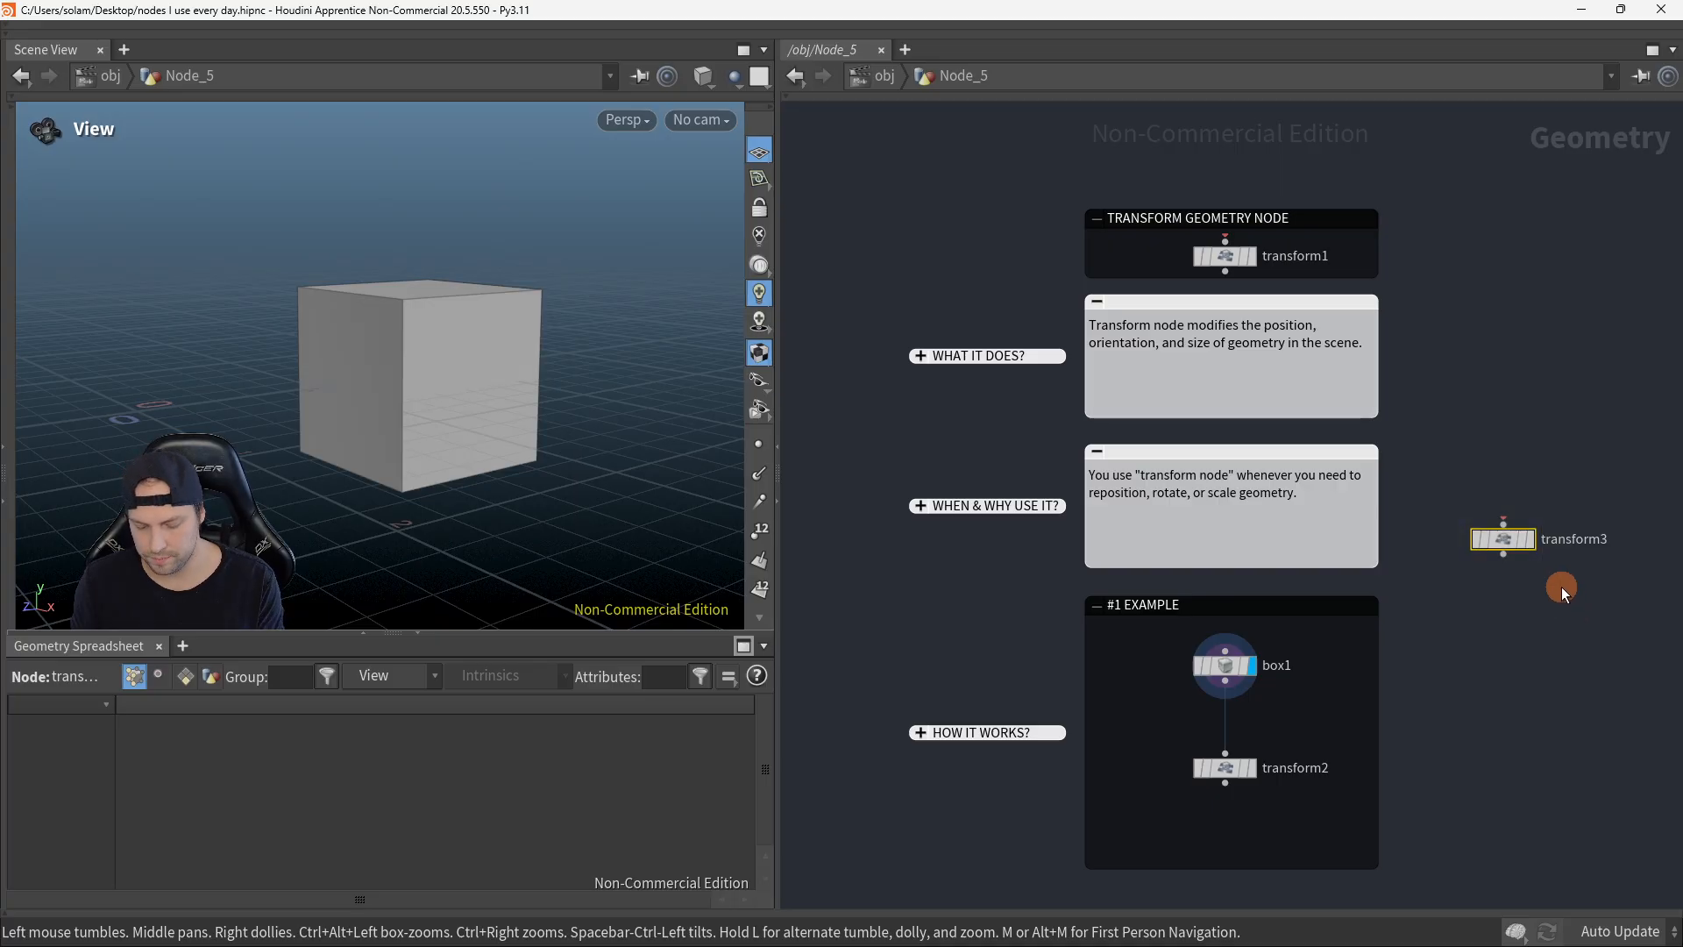
key("Delete")
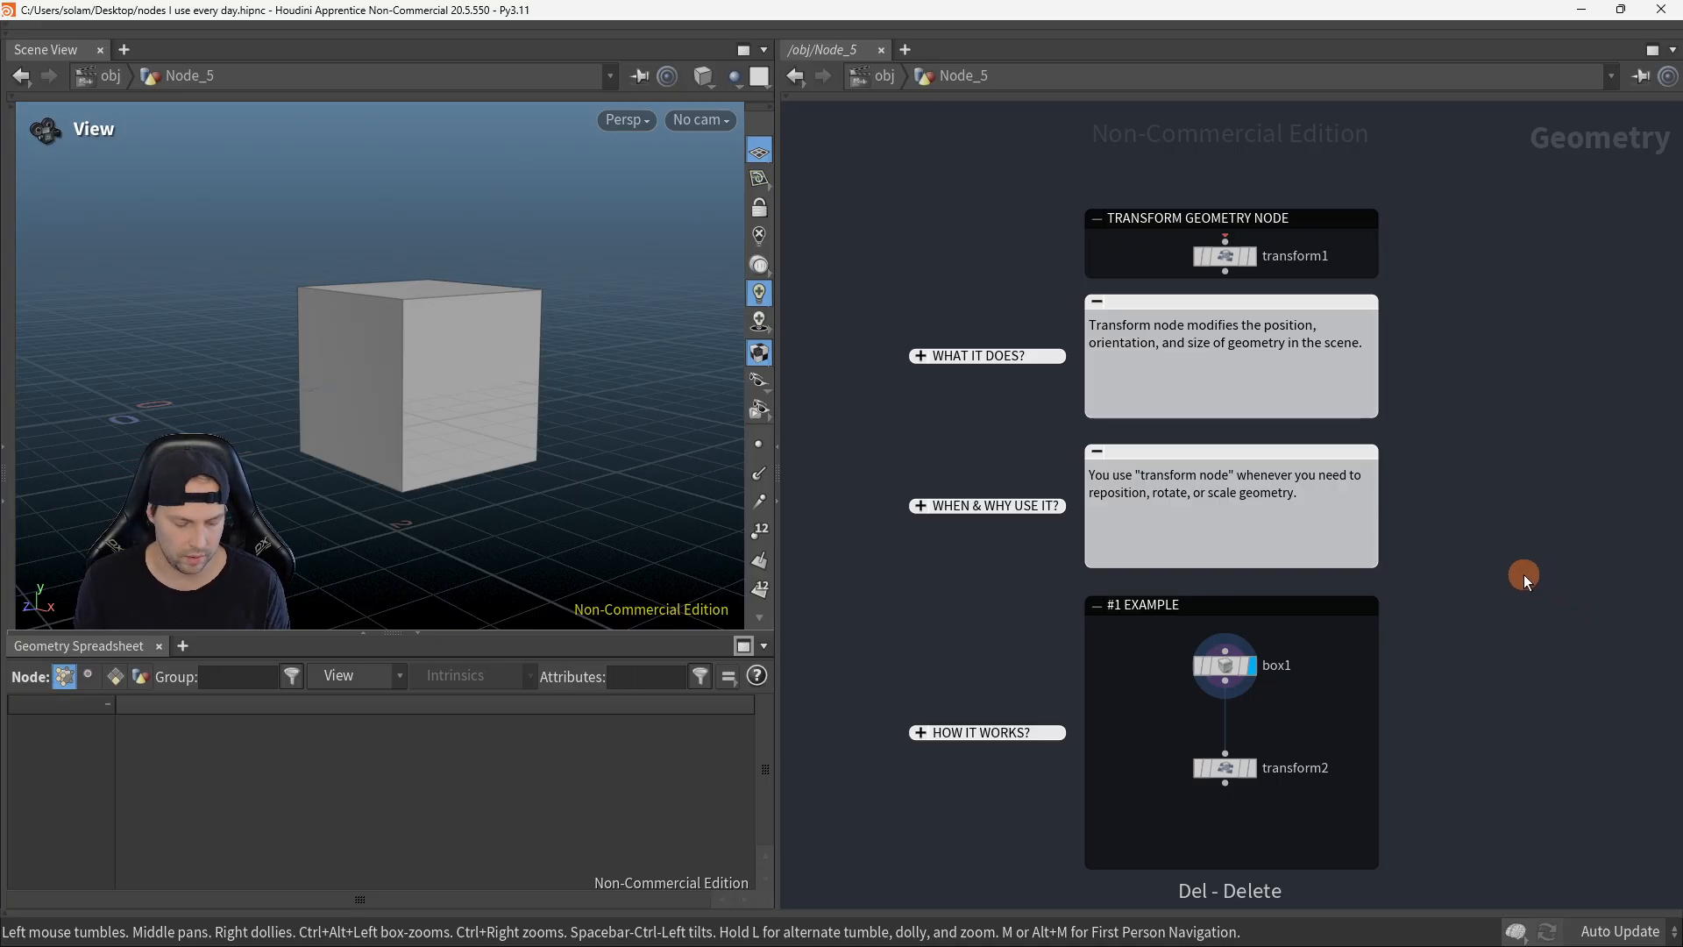
key("Tab")
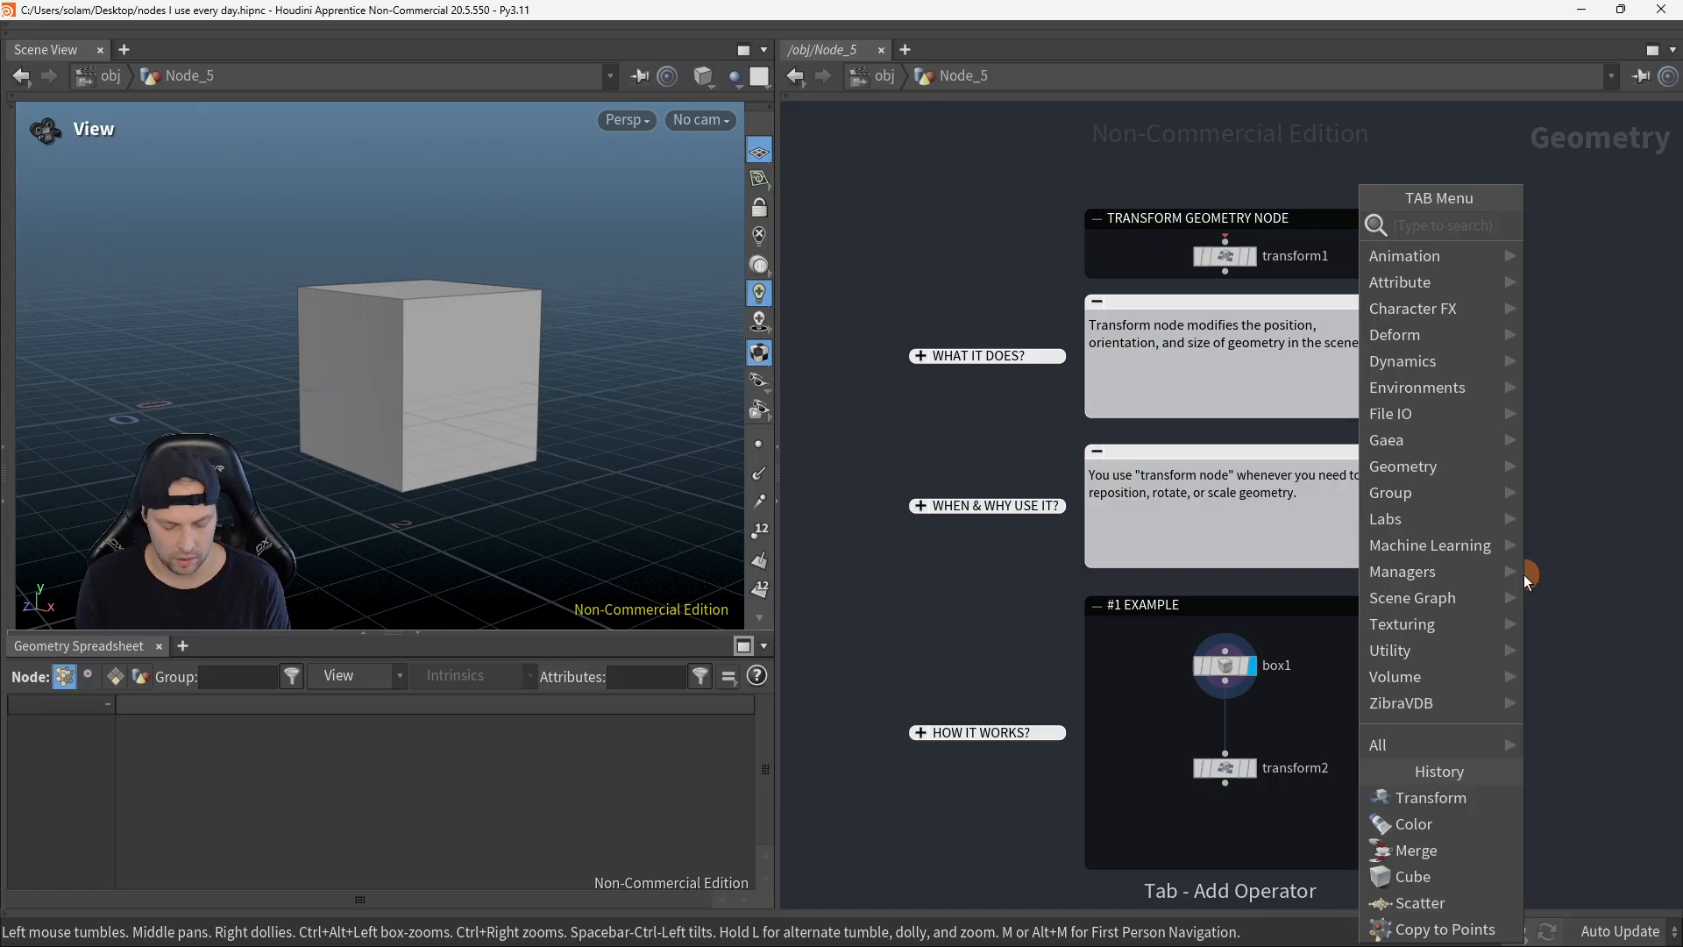
type("form")
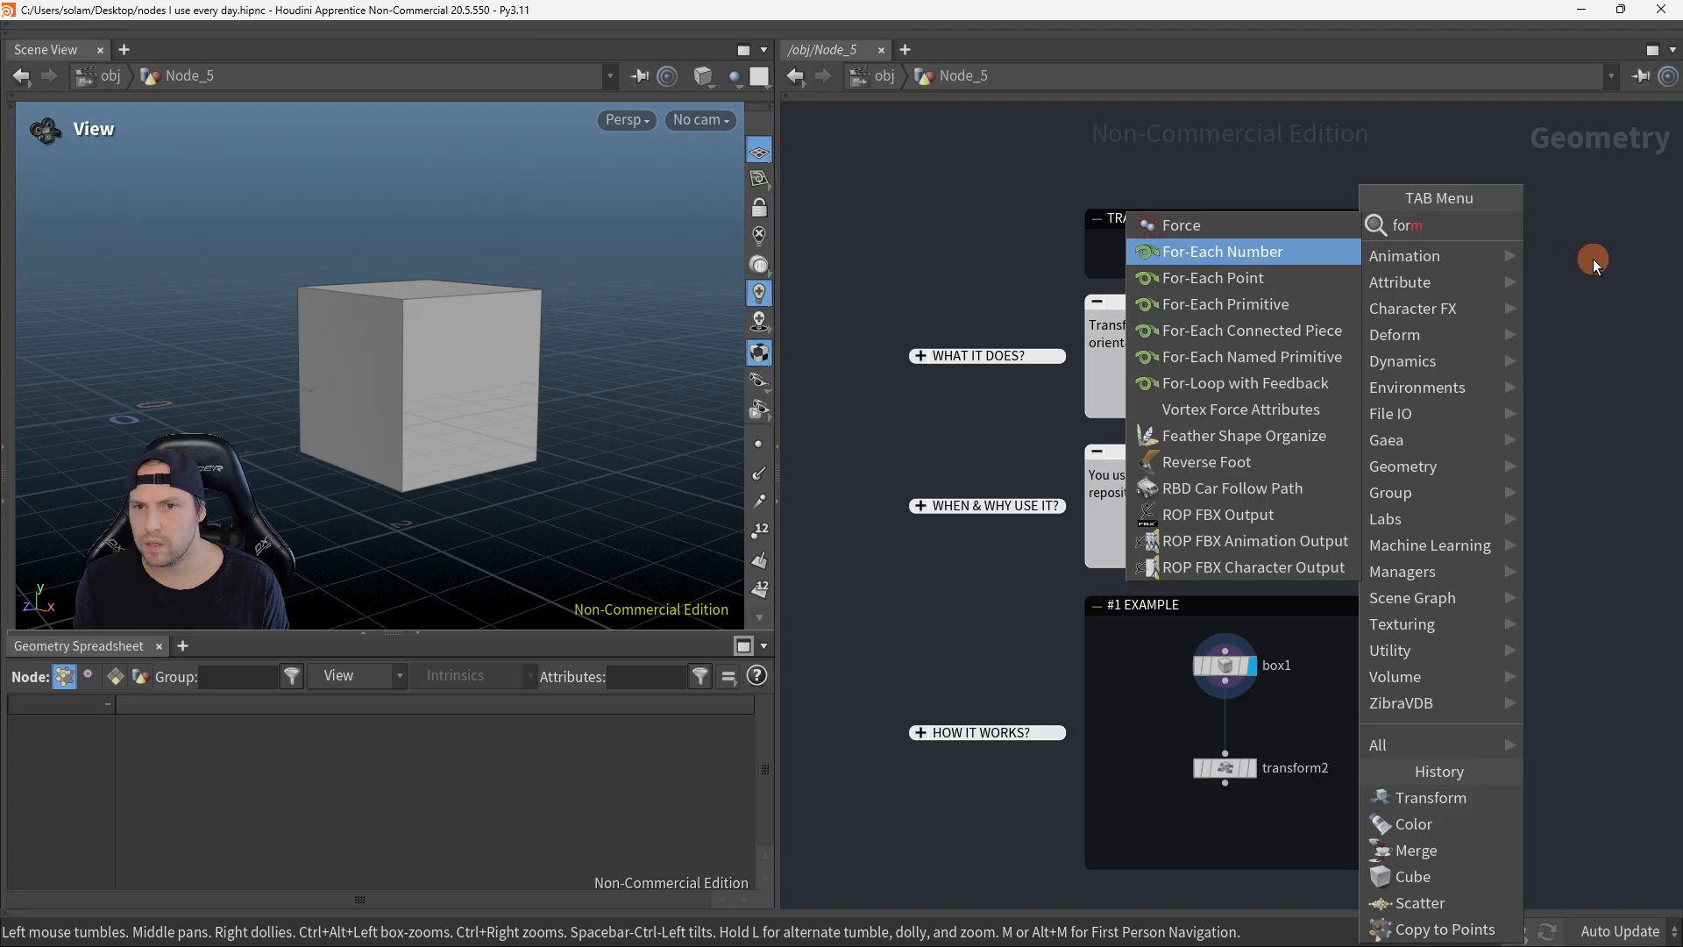
key("Escape")
Step: Search the node list for Transform, place the node beside the first note, and remove it again
key("Tab")
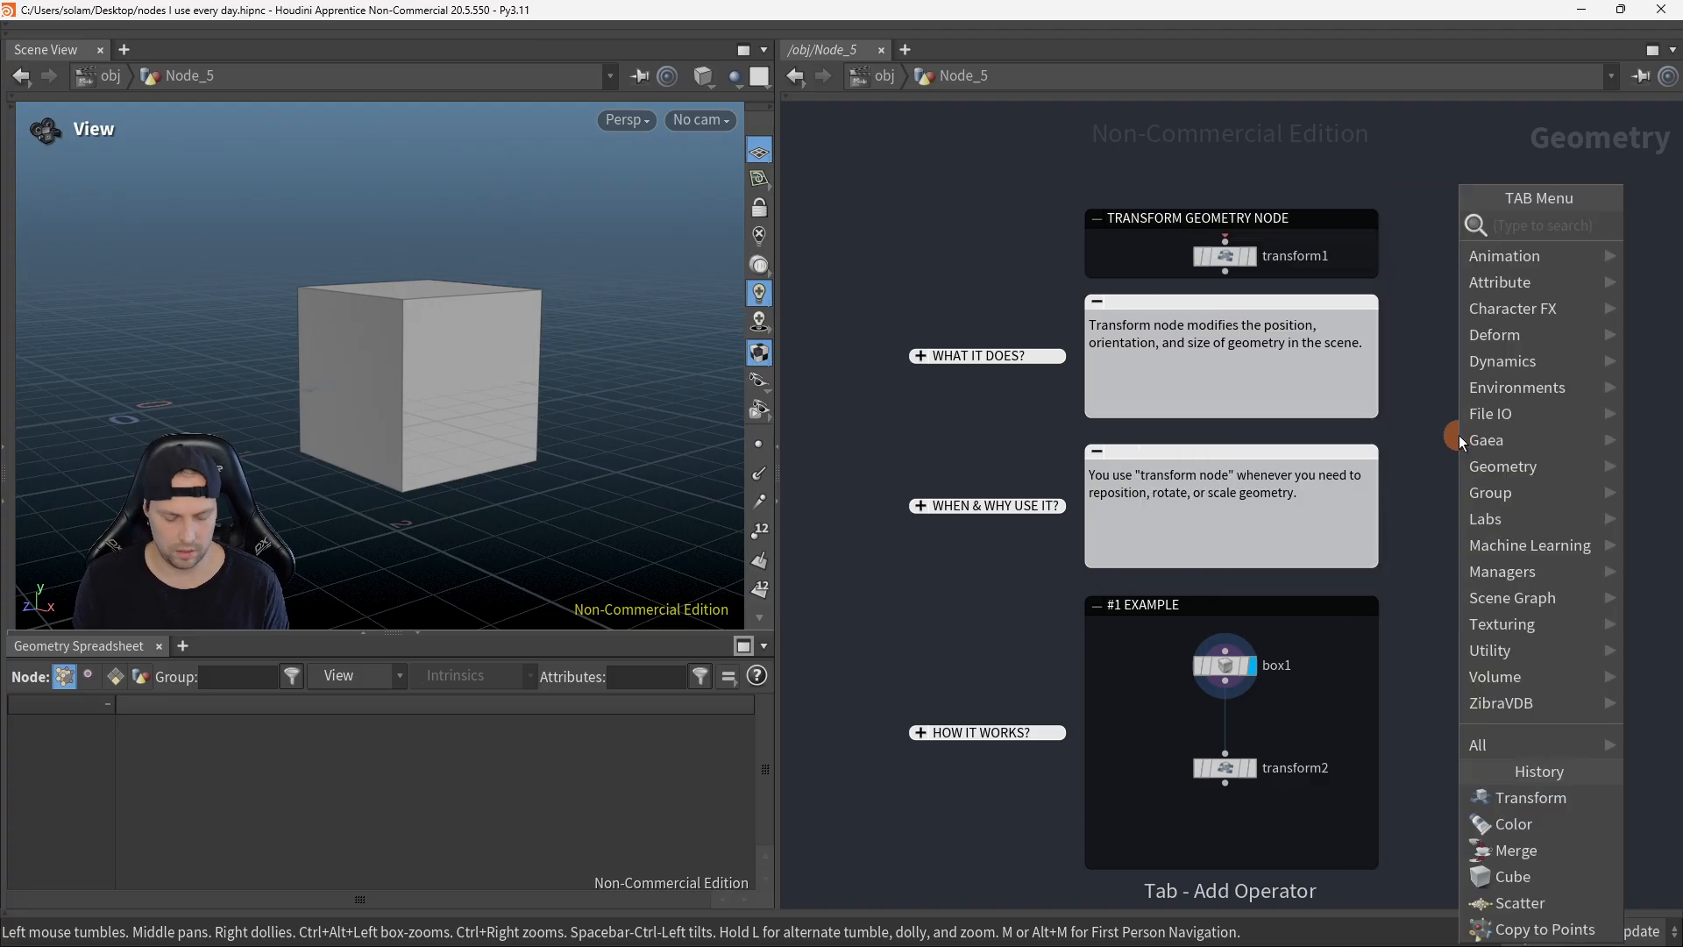
type("trns")
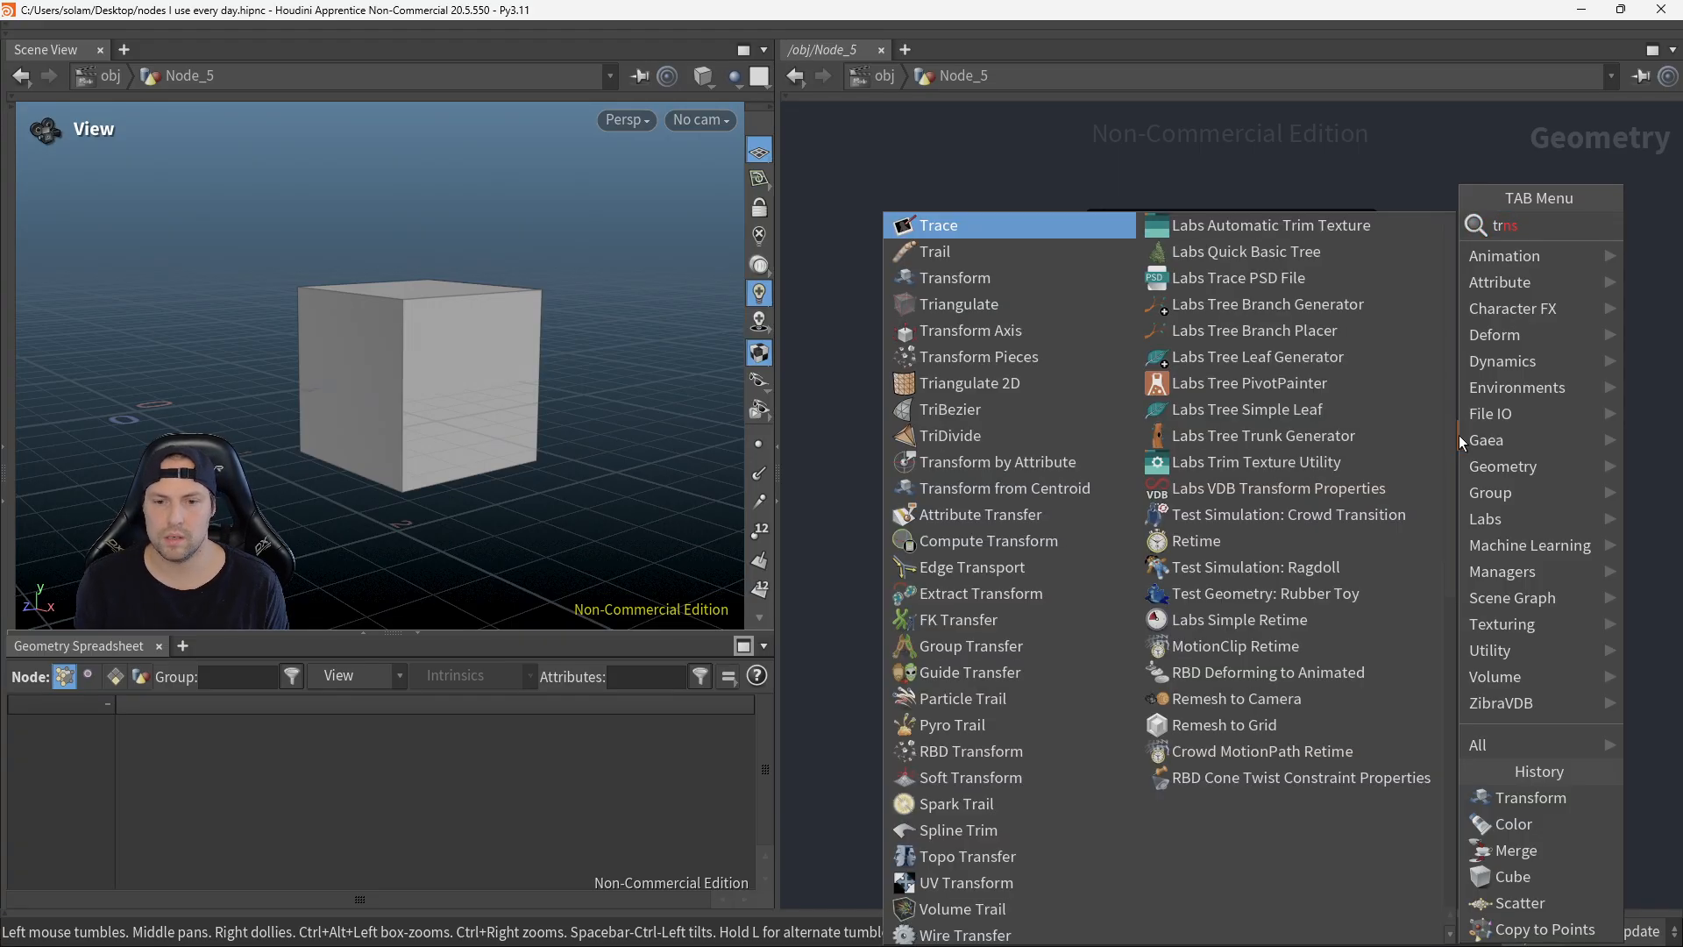
scroll(1038, 385, "down", 1)
scroll(1038, 385, "up", 1)
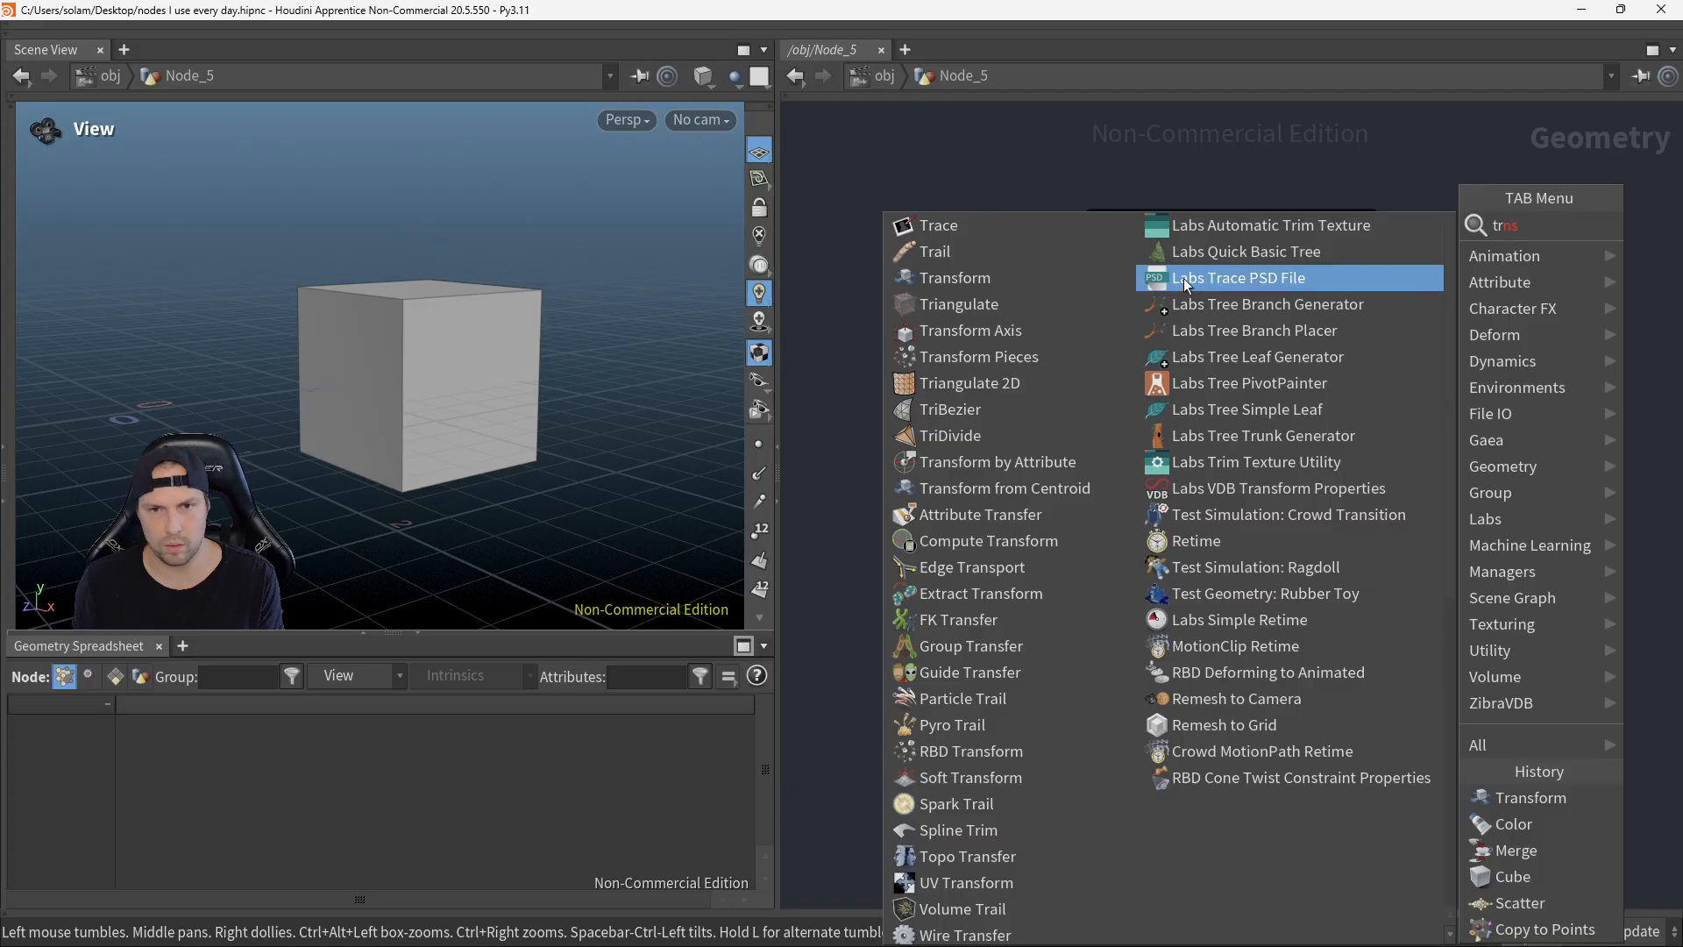
left_click(1078, 275)
left_click(1445, 356)
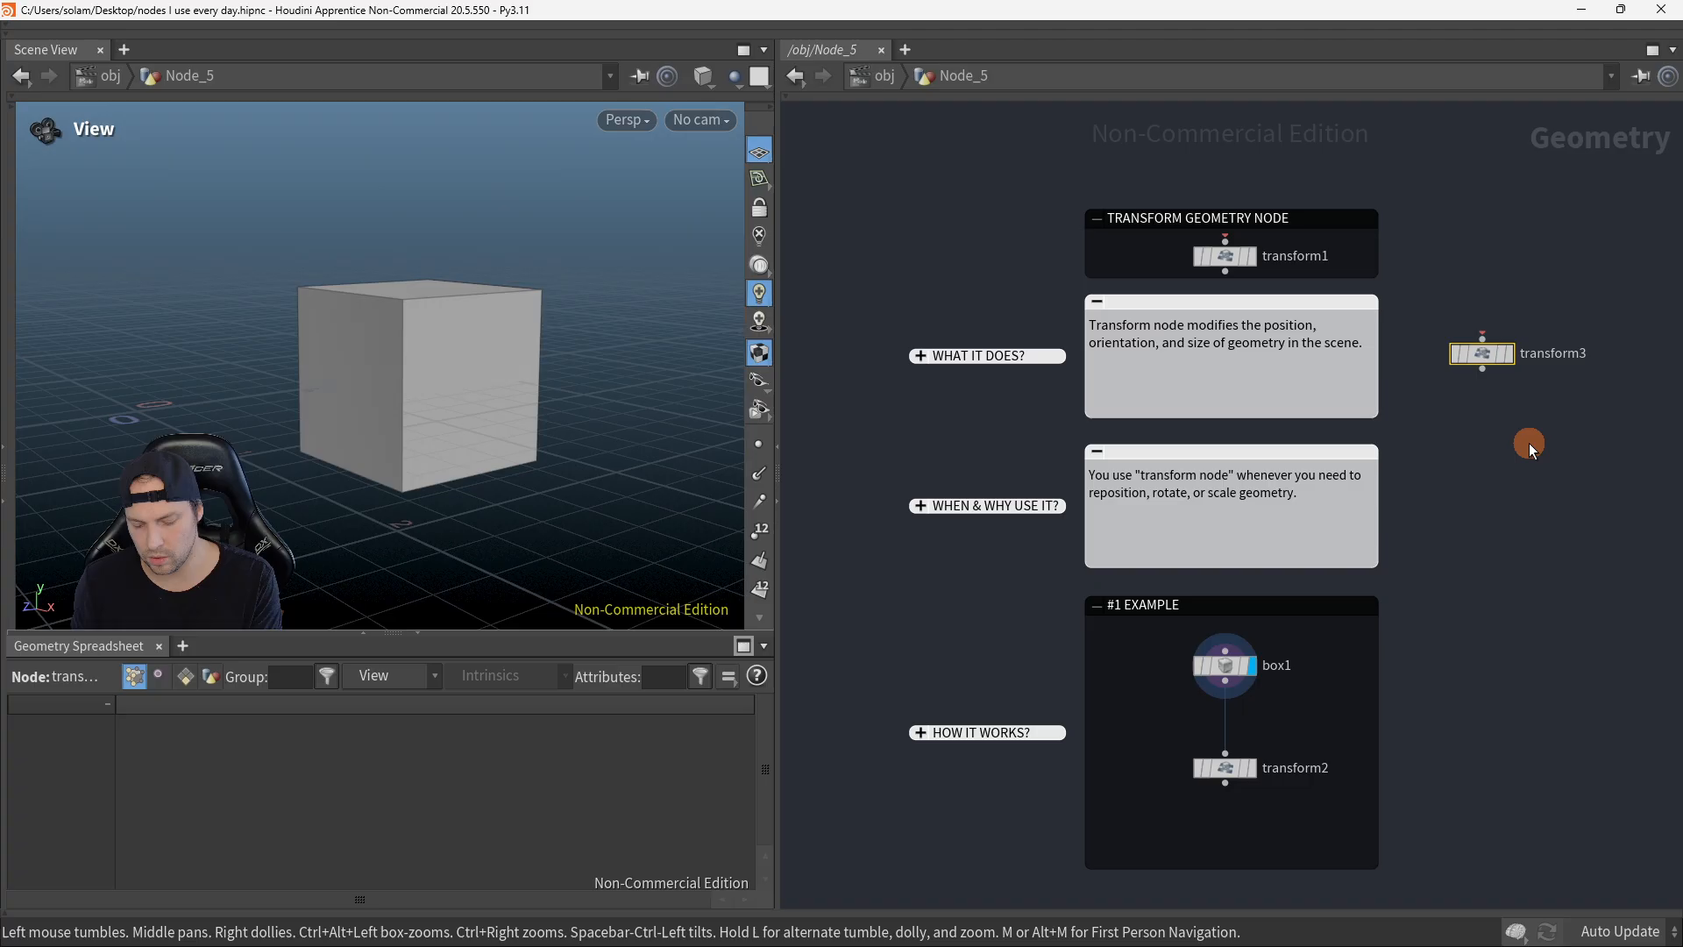
key("Delete")
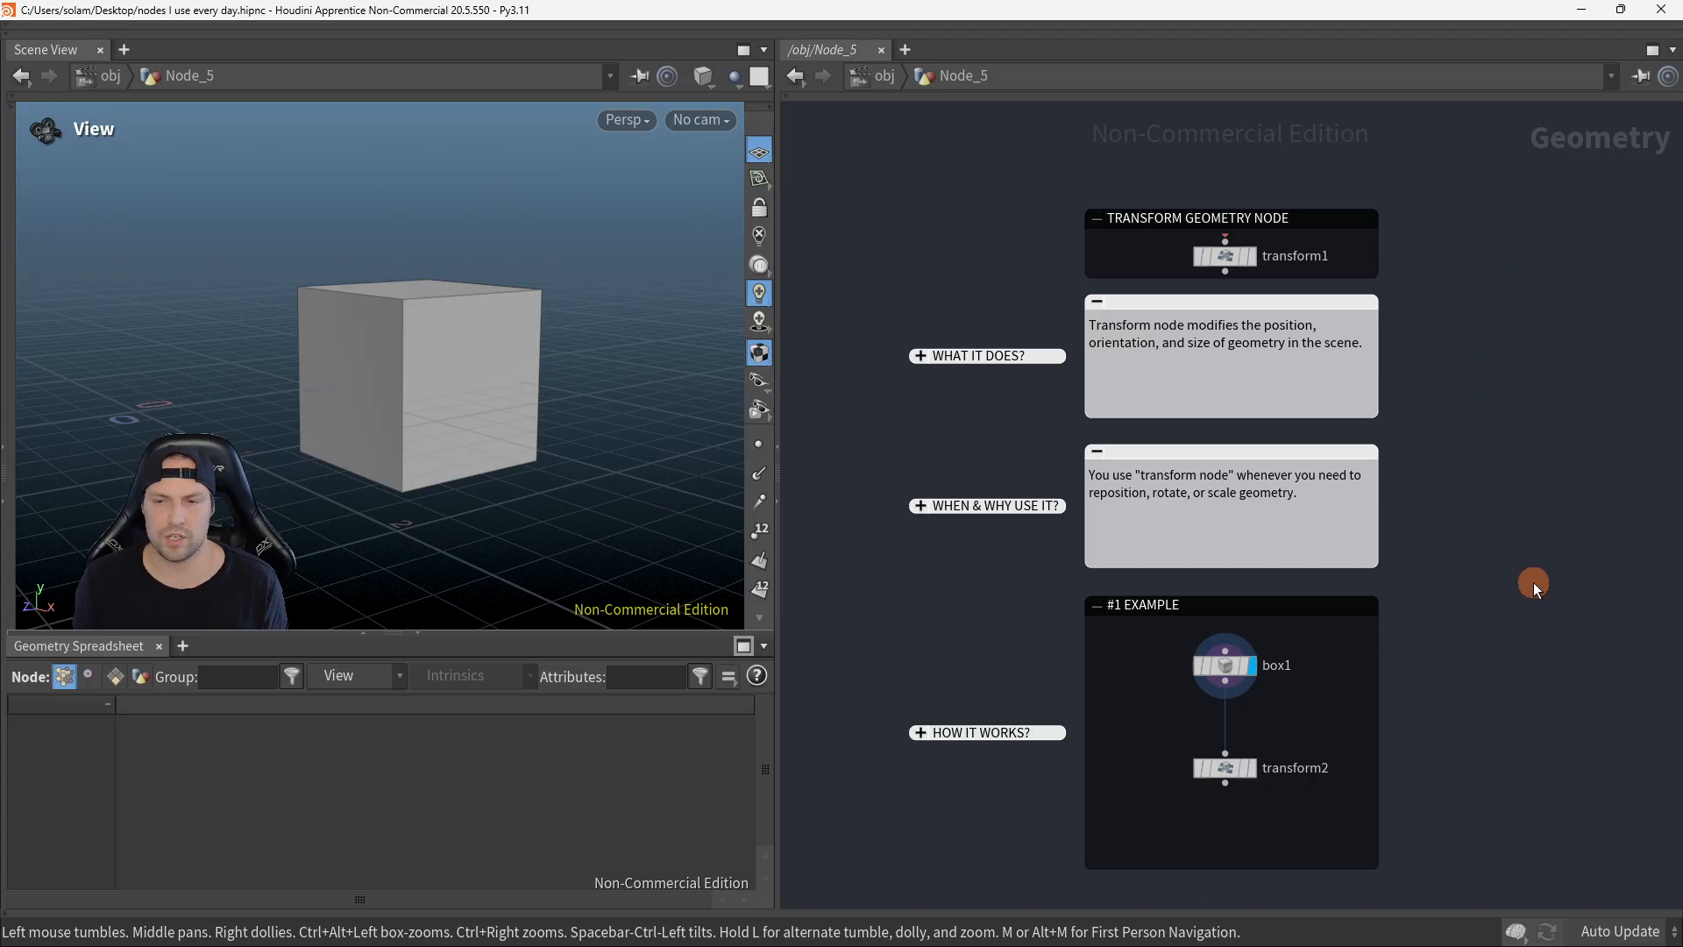
Step: Display transform2 in the #1 EXAMPLE box and show its parameters alongside the network
middle_click_drag(1504, 593, 1488, 544)
key("r")
left_click_drag(1127, 683, 1244, 729)
left_click_drag(461, 518, 432, 480)
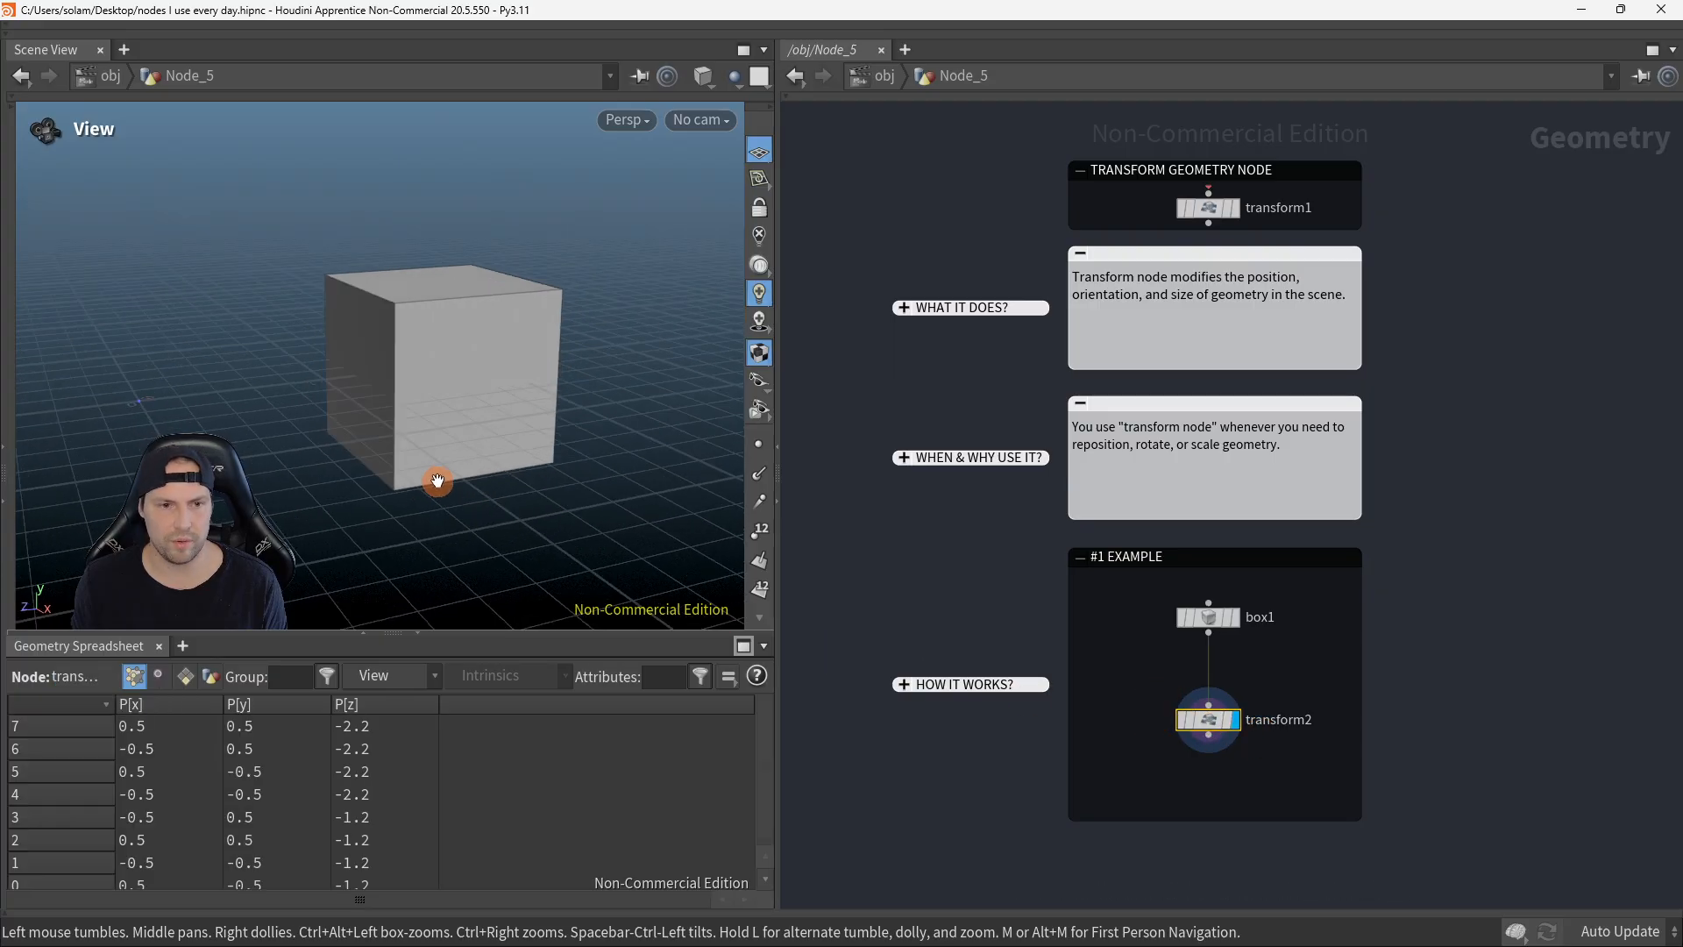
key("p")
middle_click_drag(1273, 585, 1133, 549)
scroll(1151, 550, "down", 4)
left_click_drag(1359, 743, 1132, 715)
middle_click_drag(1095, 773, 1070, 727)
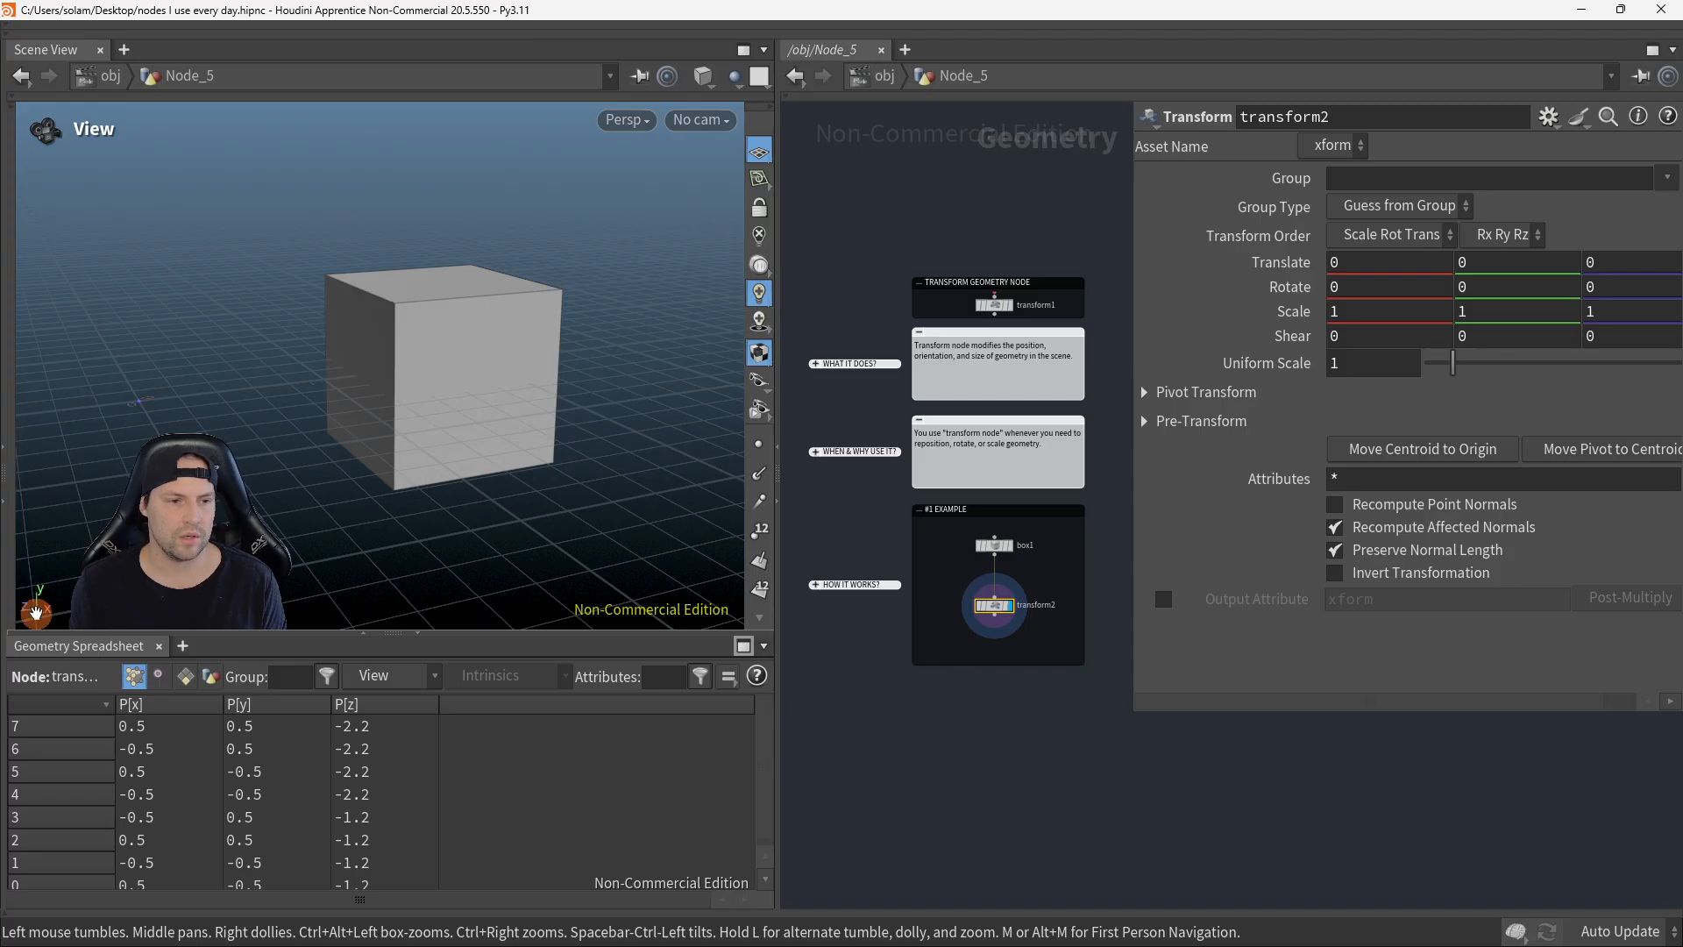
Step: Try moving the box along X, Y and Z with transform2's Translate values, undoing each change
middle_click_drag(1350, 263, 1569, 268)
key("ctrl+z")
key("ctrl+z")
scroll(605, 382, "down", 3)
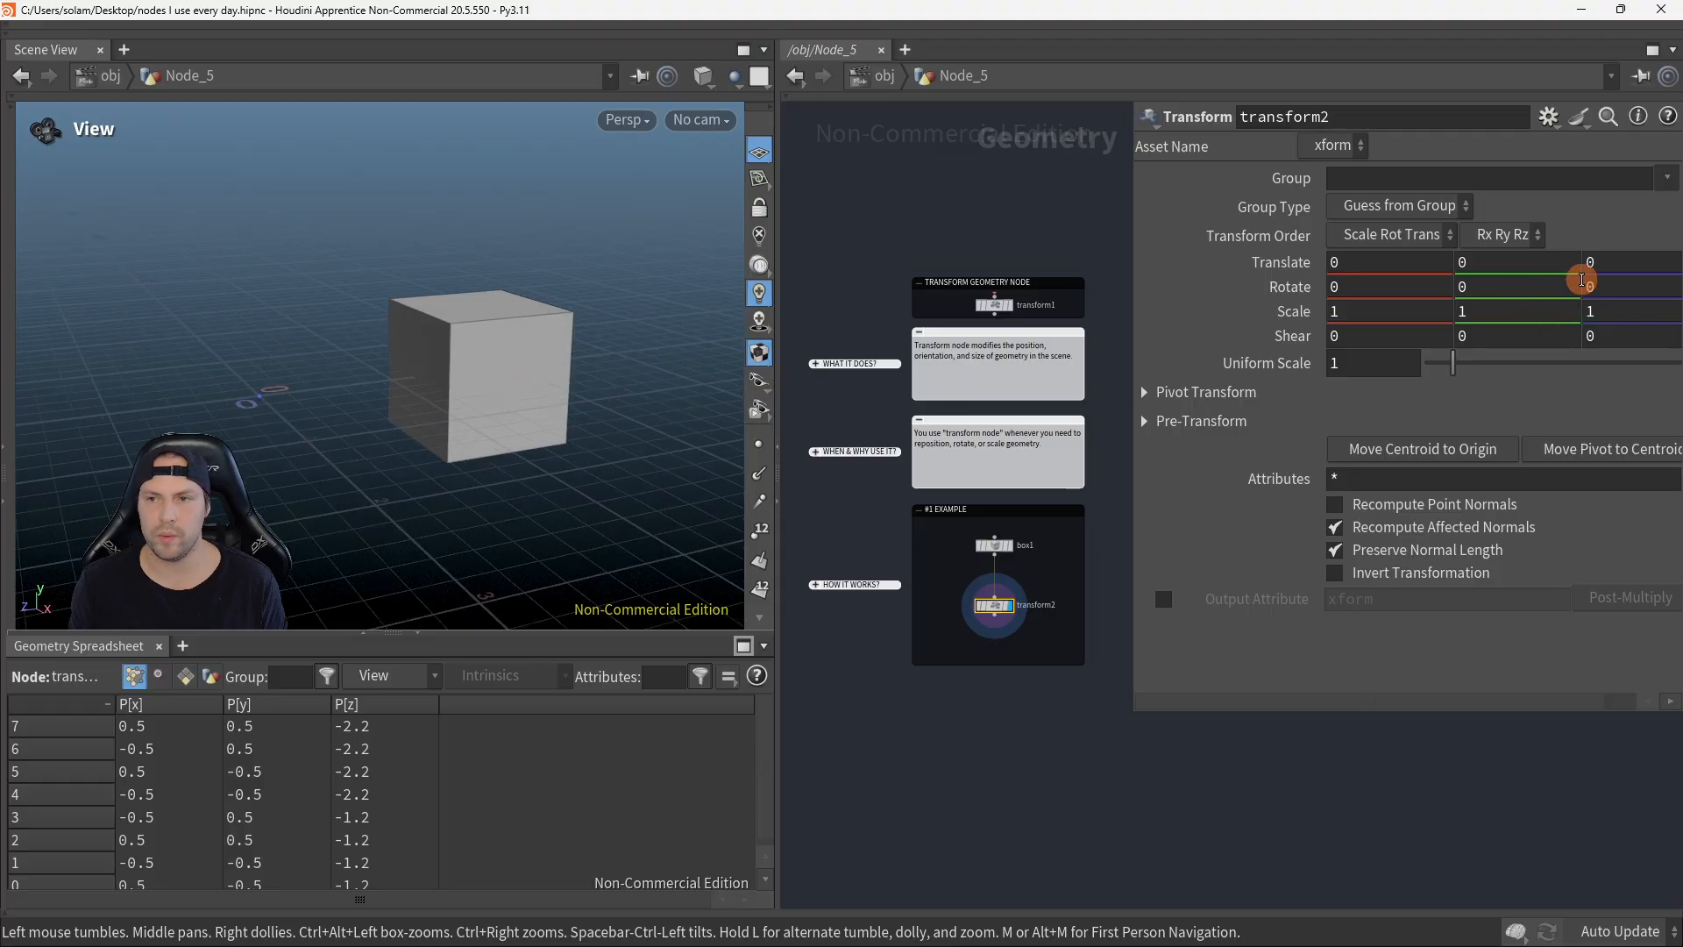
mouse_move(1509, 267)
middle_mouse_down()
mouse_move(1569, 254)
mouse_move(1490, 262)
middle_mouse_up()
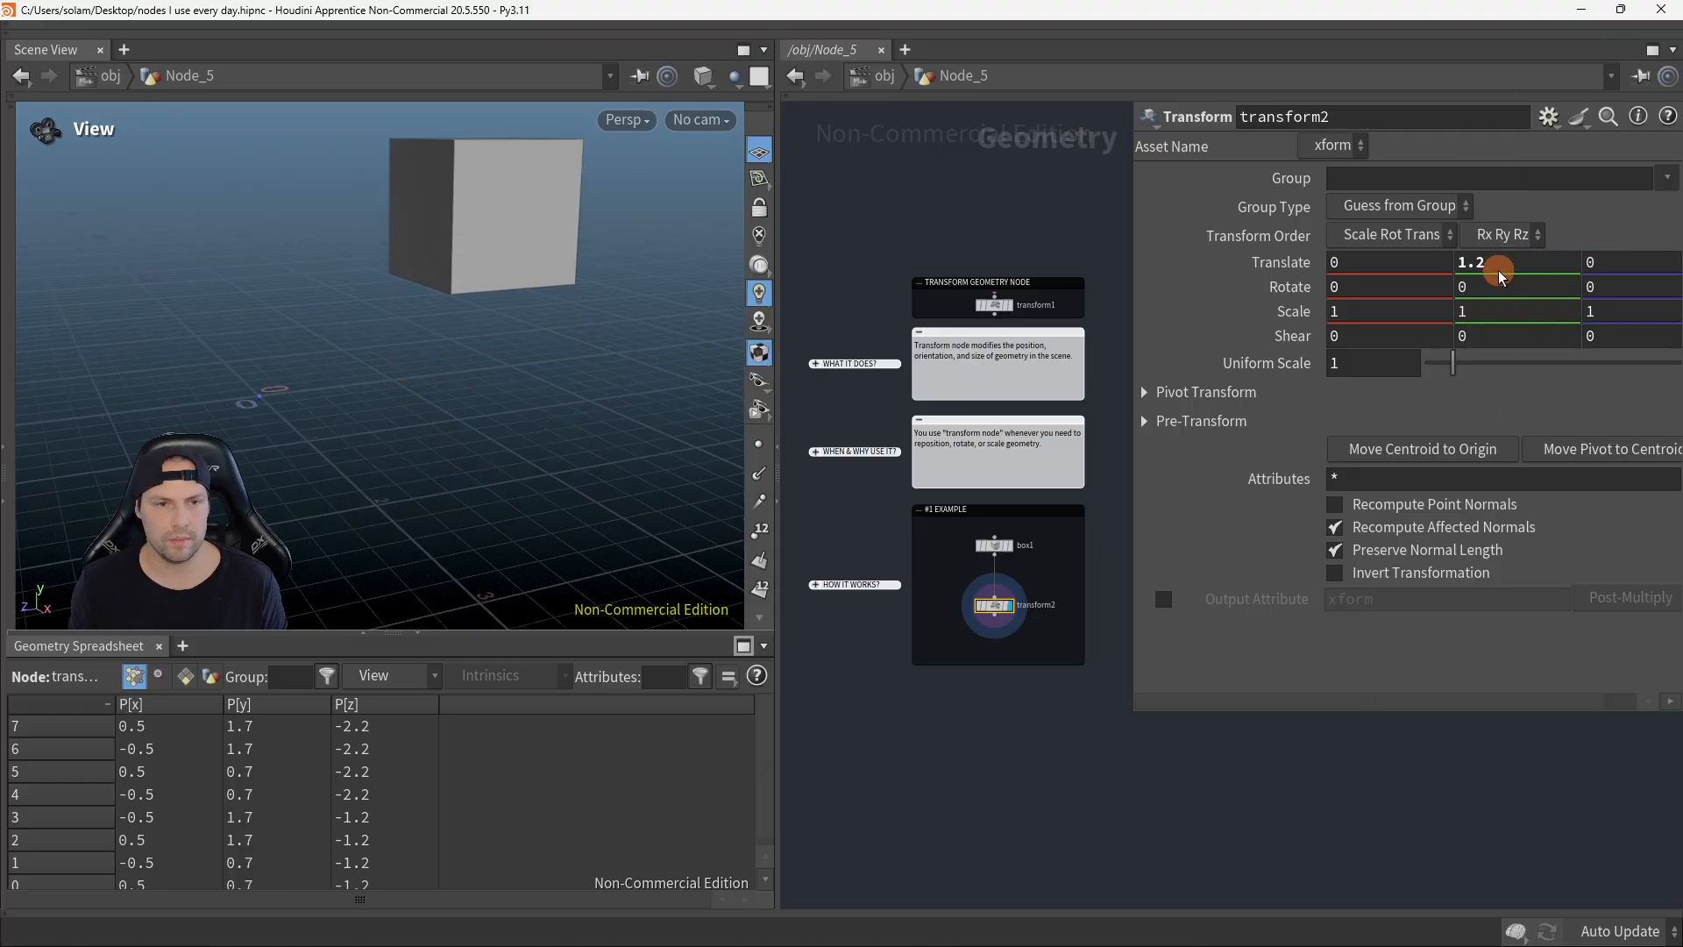
key("ctrl+z")
mouse_move(1599, 260)
middle_mouse_down()
mouse_move(1446, 270)
mouse_move(1359, 300)
mouse_move(1591, 272)
middle_mouse_up()
key("ctrl+z")
middle_click_drag(1377, 263, 1635, 281)
key("ctrl+z")
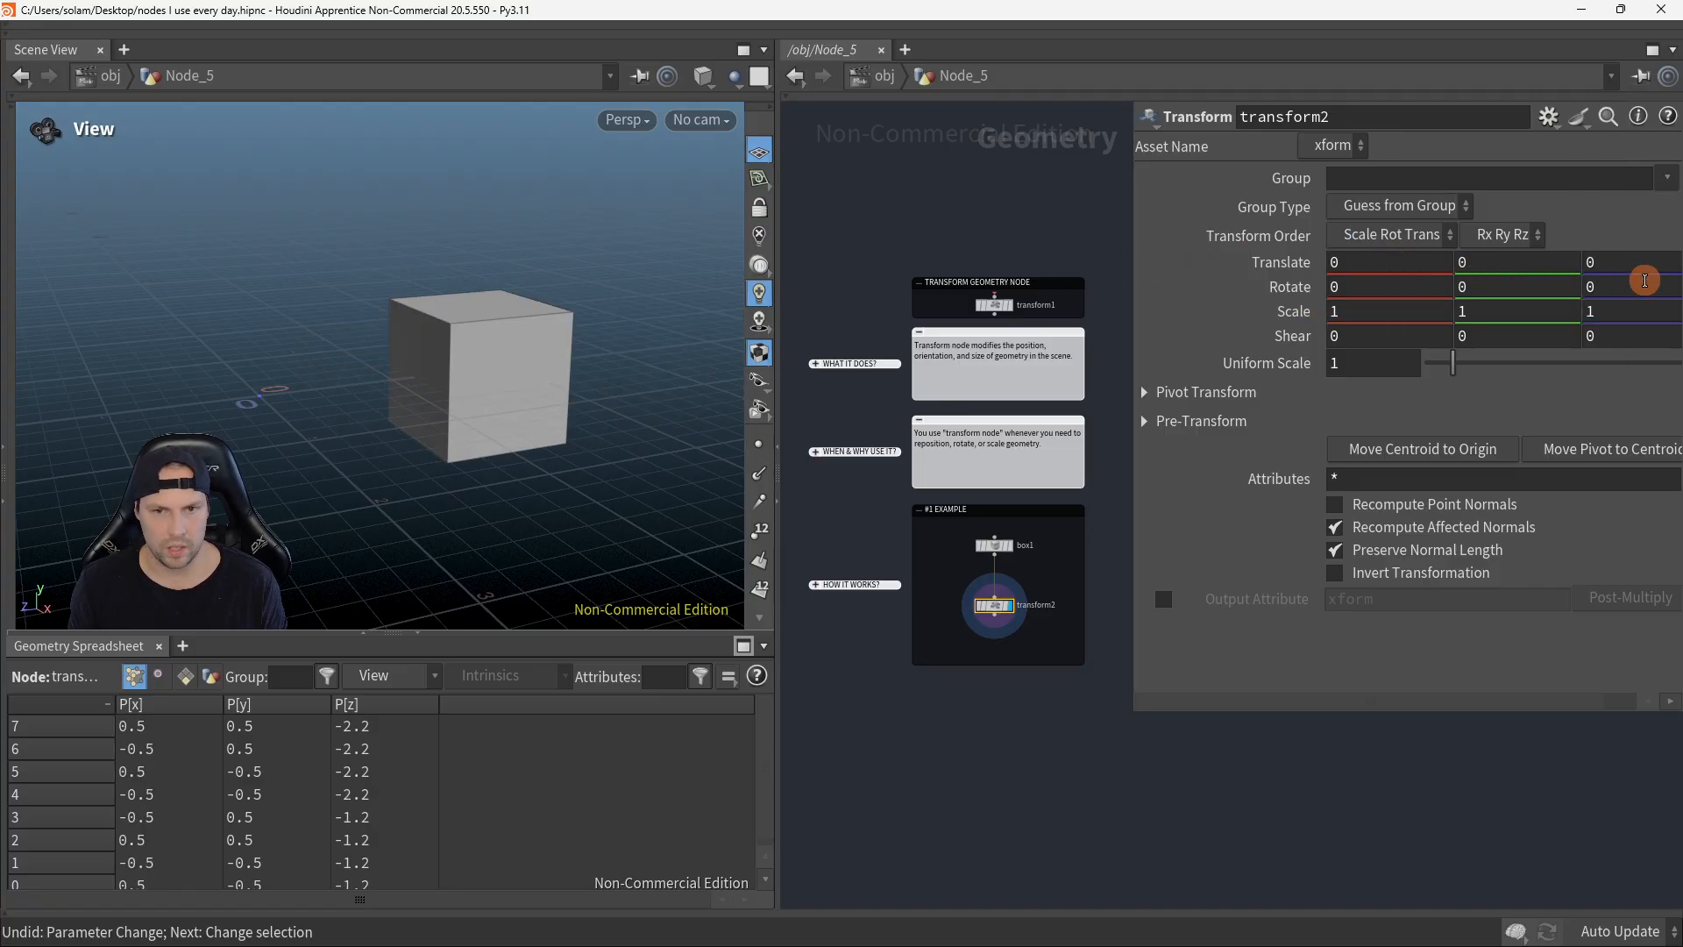
Step: Try a small X rotation on transform2, undo it, and set Rotate X to 90
middle_click_drag(1363, 301, 1244, 312)
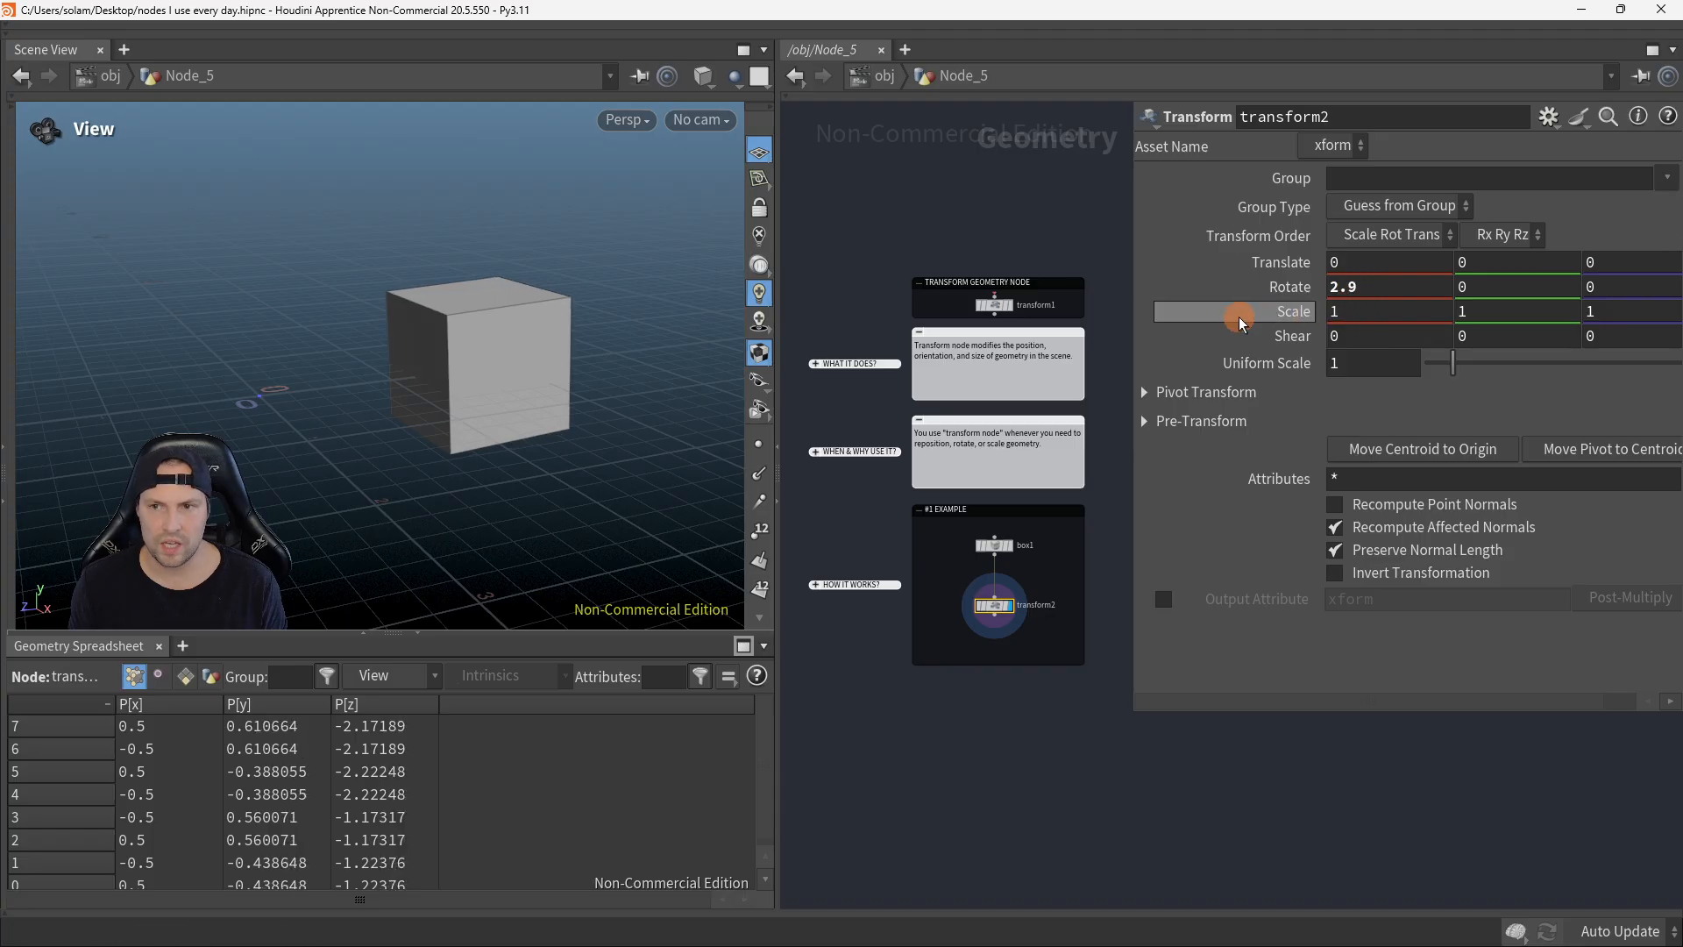
key("ctrl+z")
left_click(1363, 289)
type("90")
key("Return")
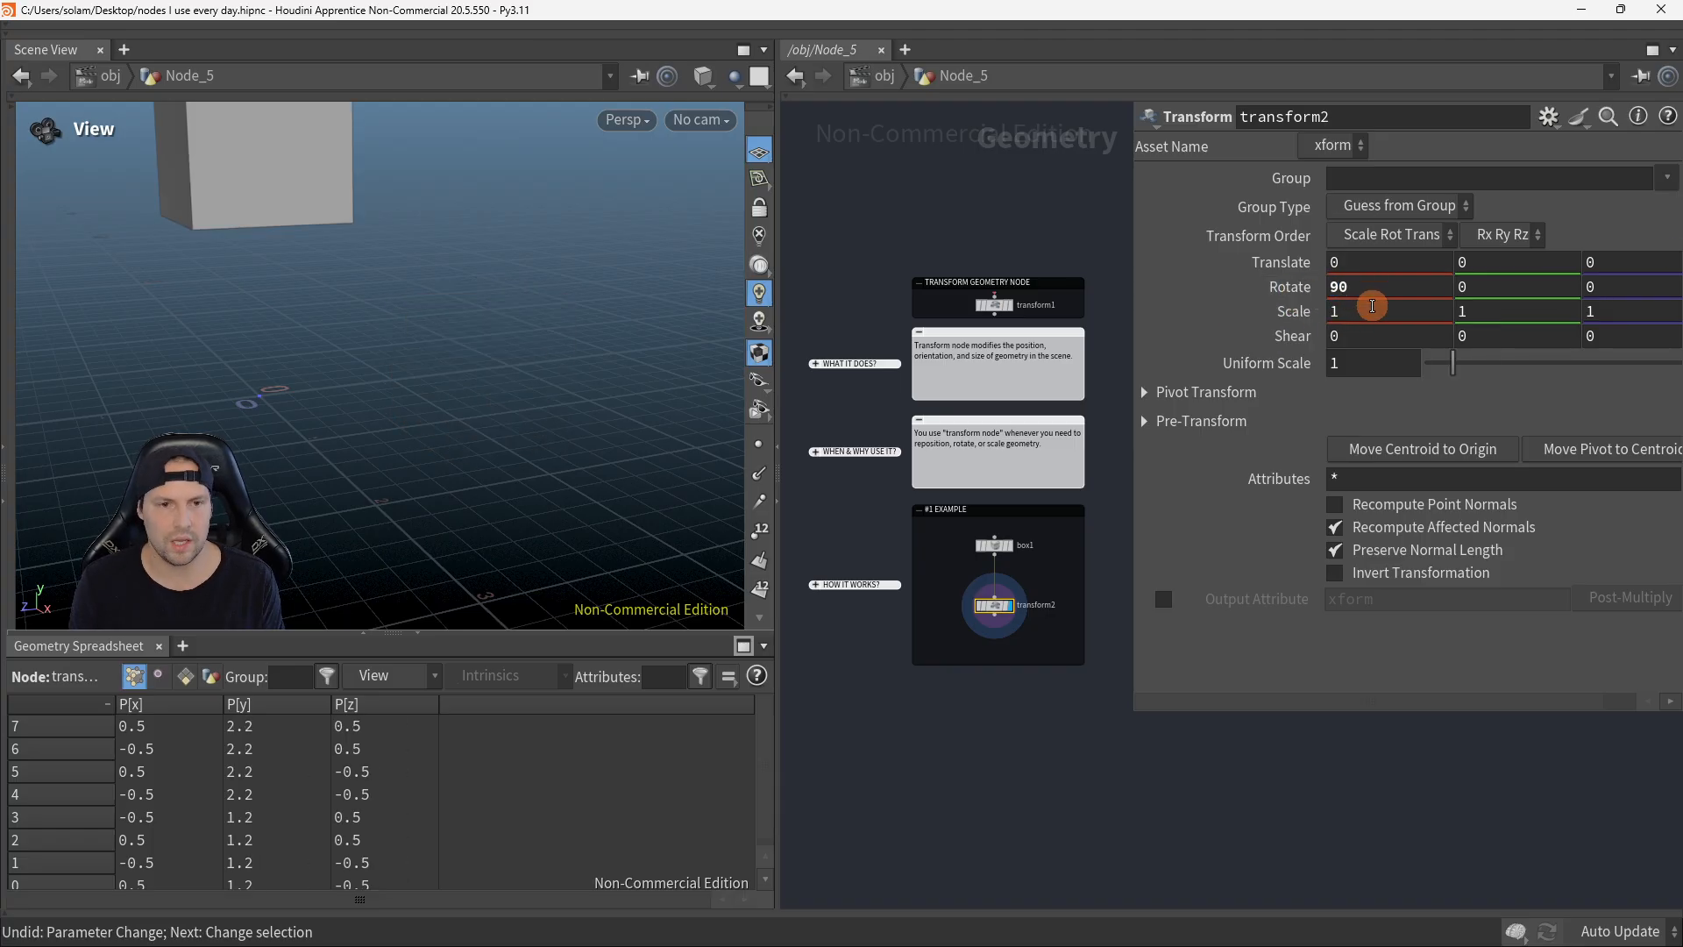
Step: Set transform2's Rotate Y to 45 and Z to 20, and reset the whole rotation to its defaults
key("h")
left_click(1464, 293)
type("45")
key("Return")
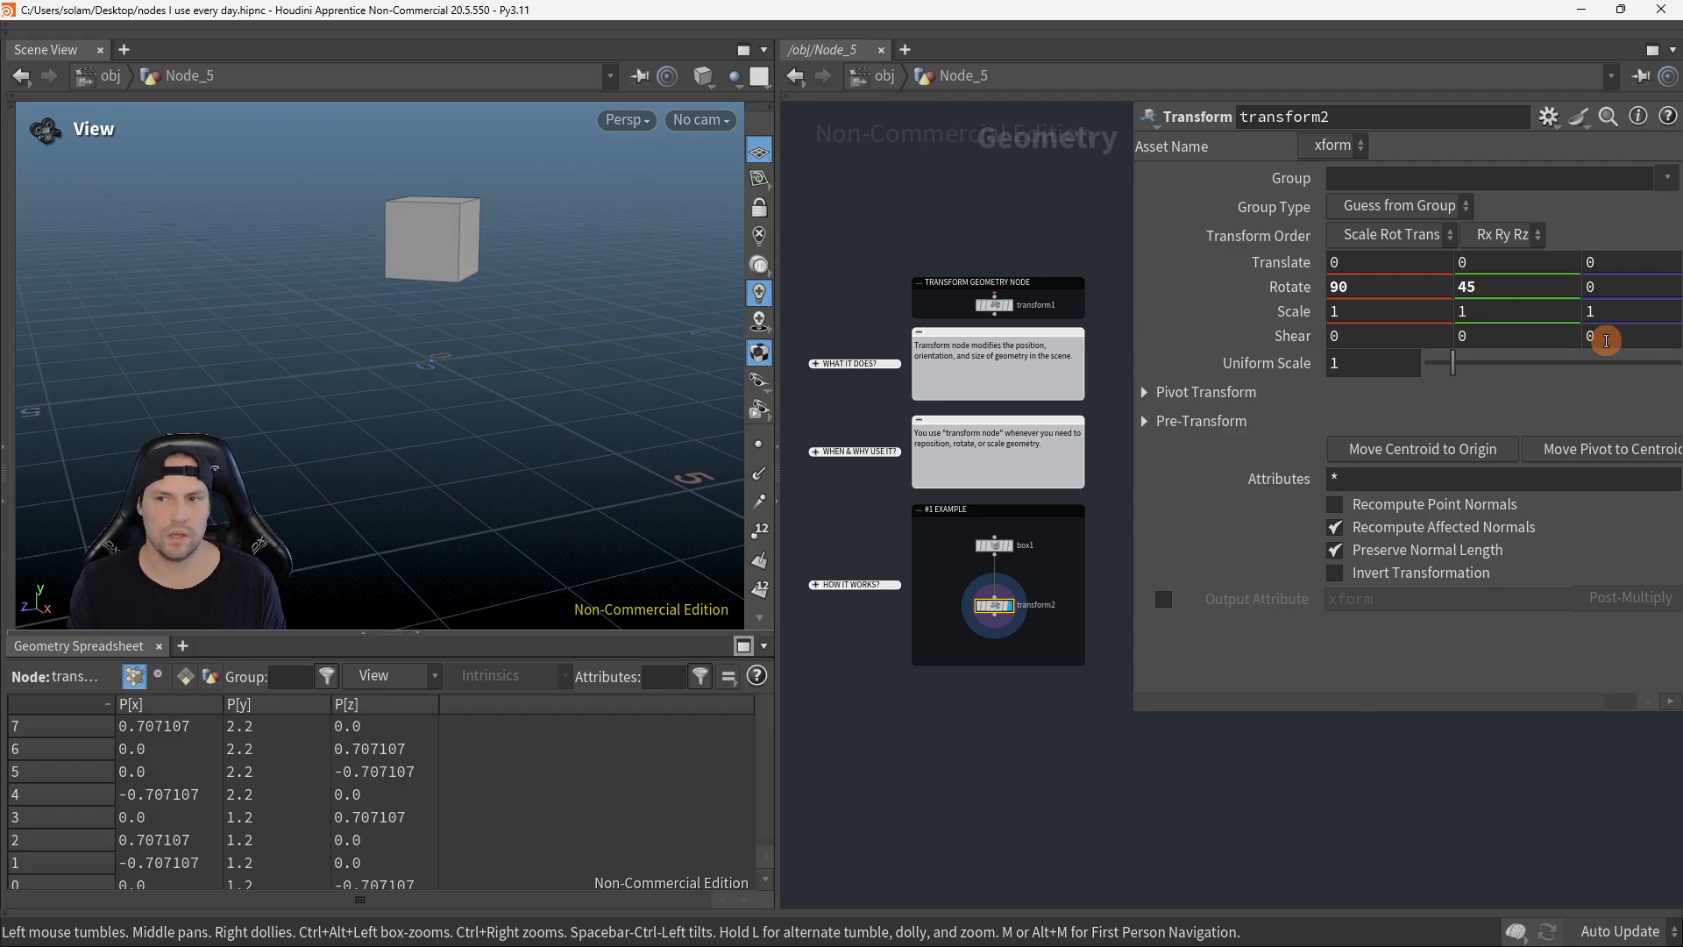
left_click(1593, 292)
type("20")
key("Return")
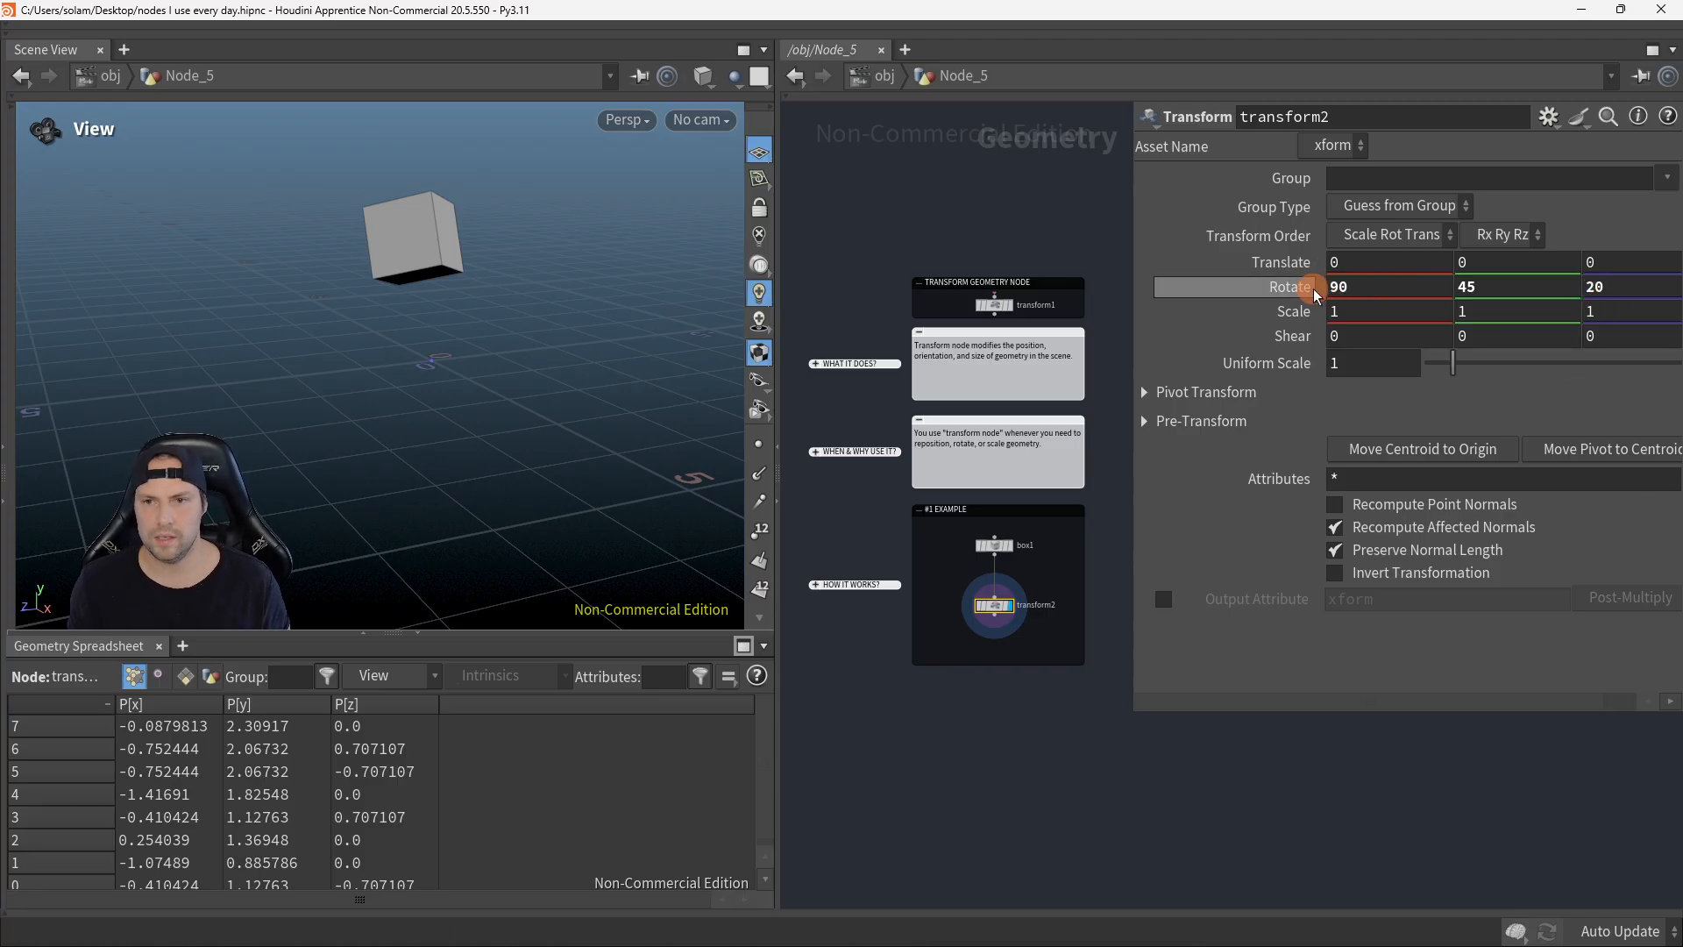
middle_click(1288, 287, "ctrl")
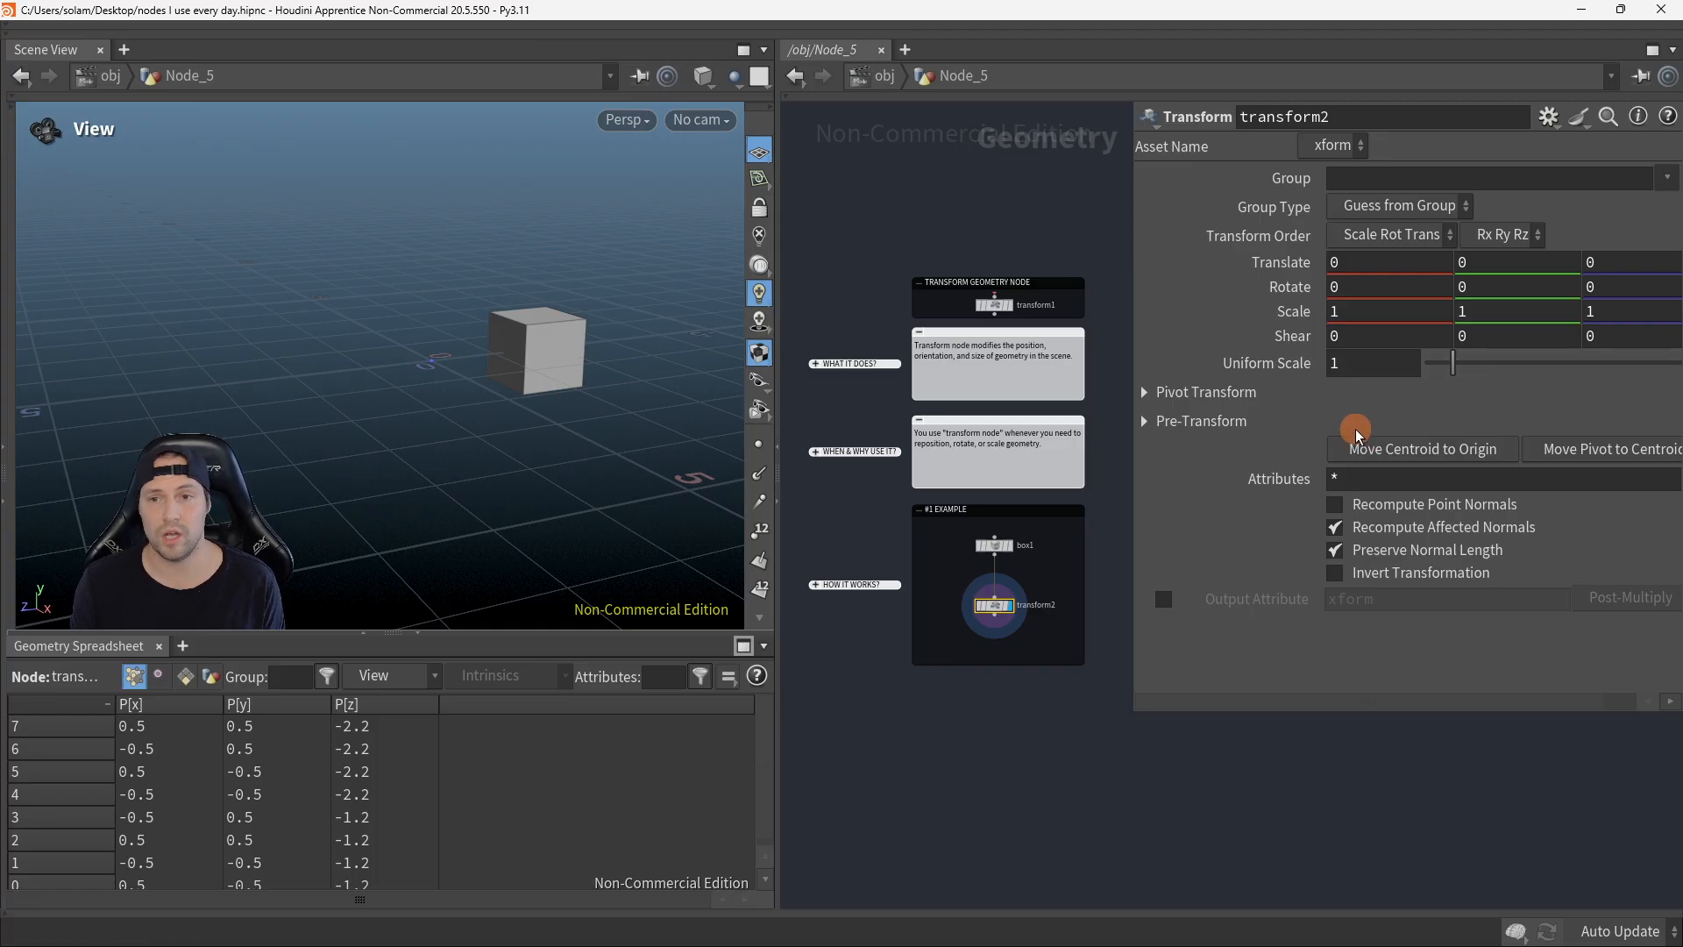
Step: Try different scale values on the box with transform2, undoing each change
middle_click_drag(1291, 313, 1173, 316)
key("ctrl+z")
middle_click_drag(1315, 352, 1139, 368)
key("ctrl+z")
key("ctrl+z")
middle_click_drag(1489, 320, 1249, 365)
key("ctrl+z")
key("ctrl+z")
middle_click_drag(1630, 336, 1630, 336)
key("ctrl+z")
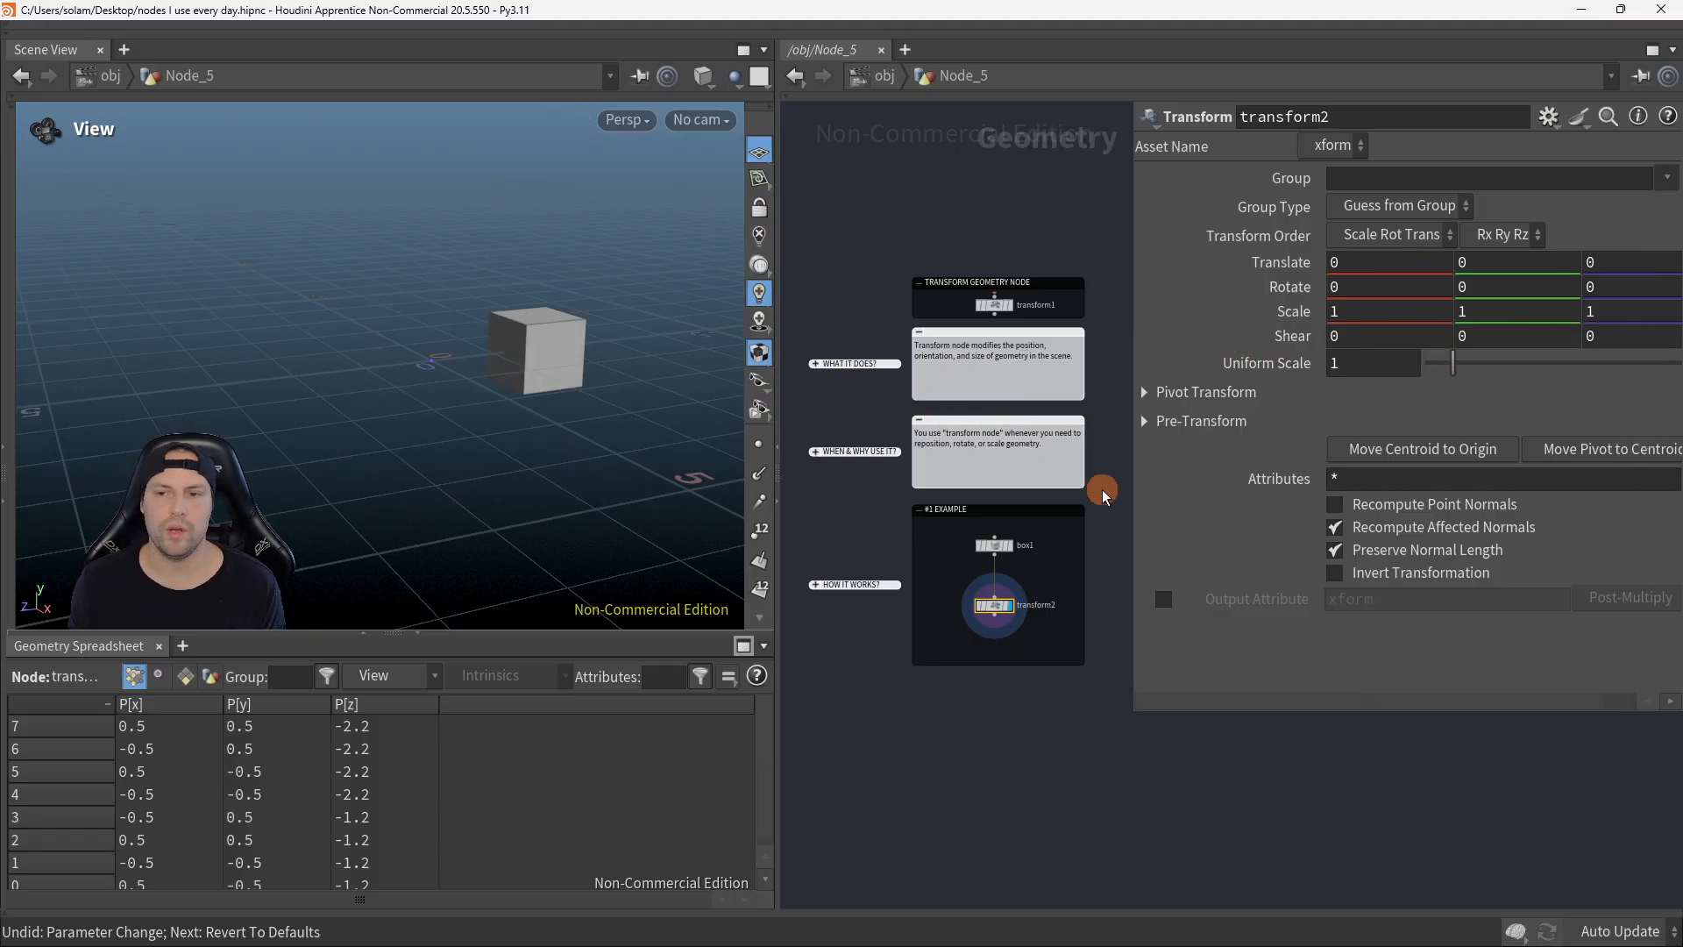
Step: Hide transform2's parameters and switch from Node_5 to the network inside Node_6
middle_click_drag(1108, 766, 1196, 770)
key("p")
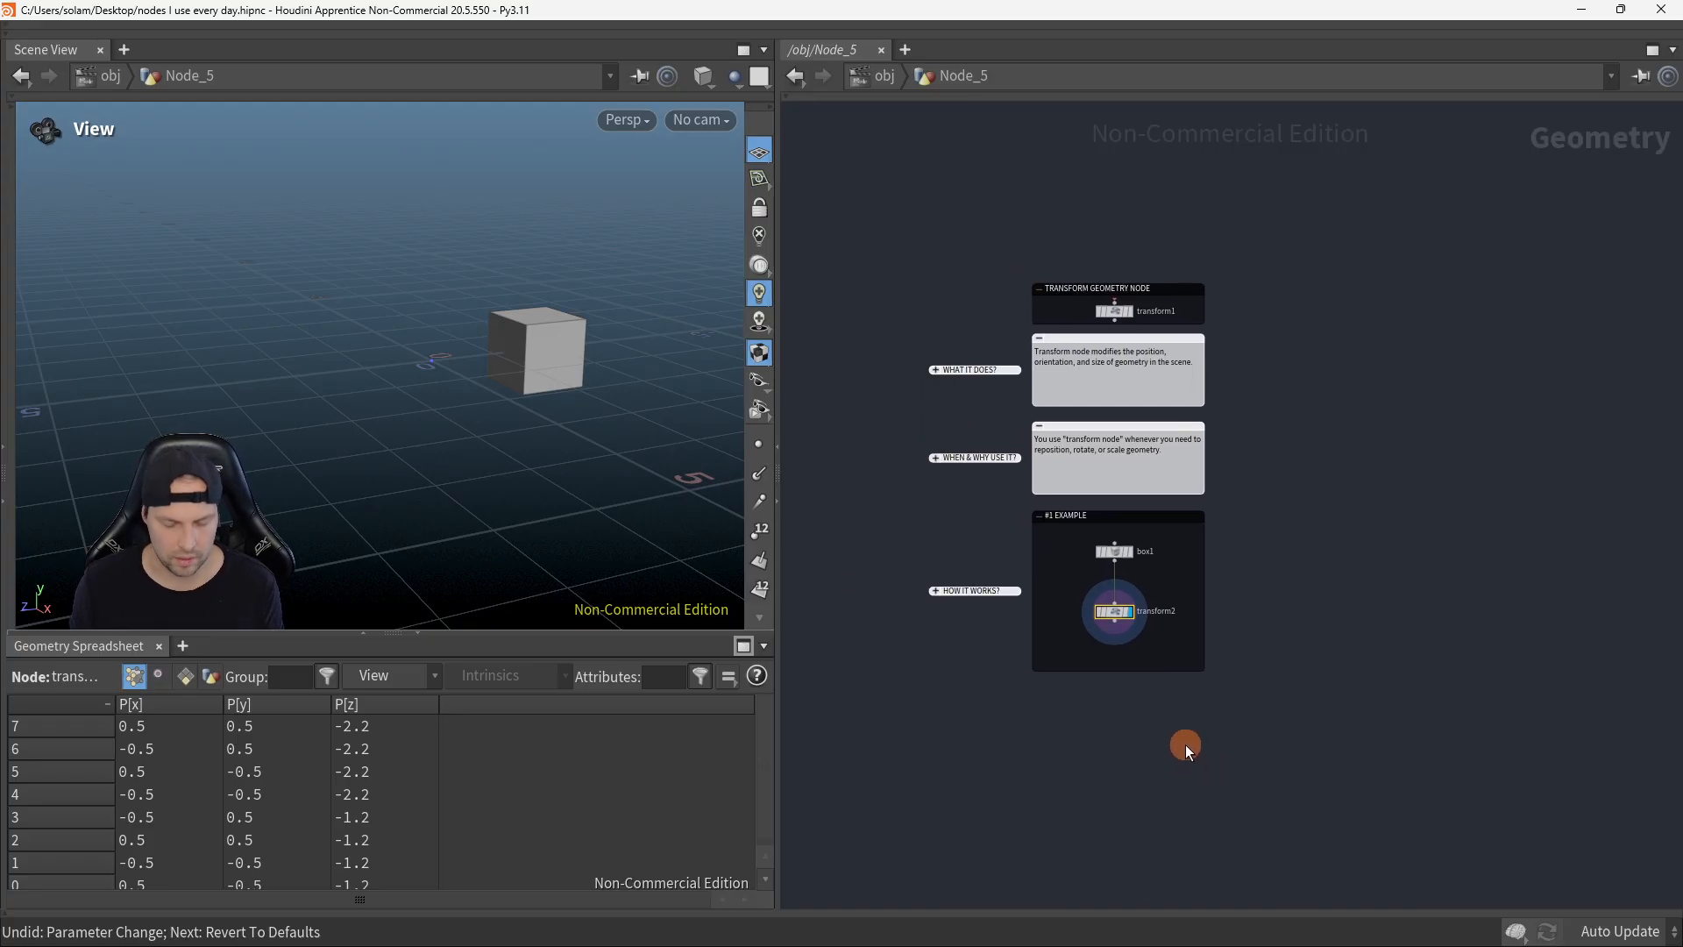
key("u")
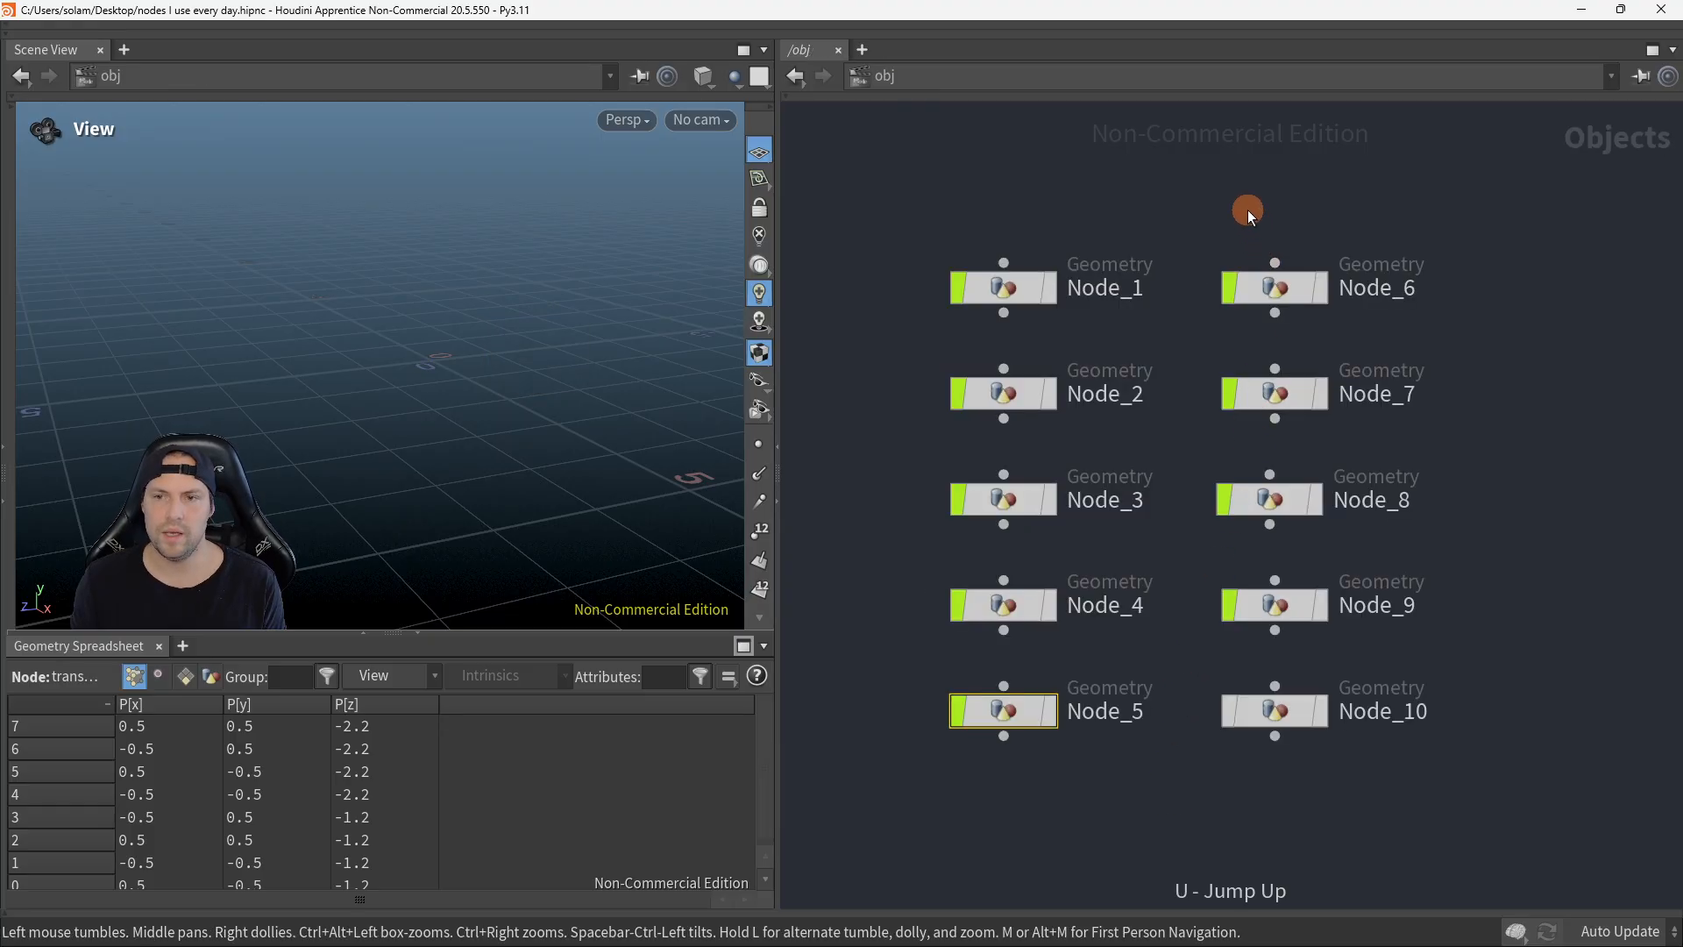
left_click(1275, 288)
key("i")
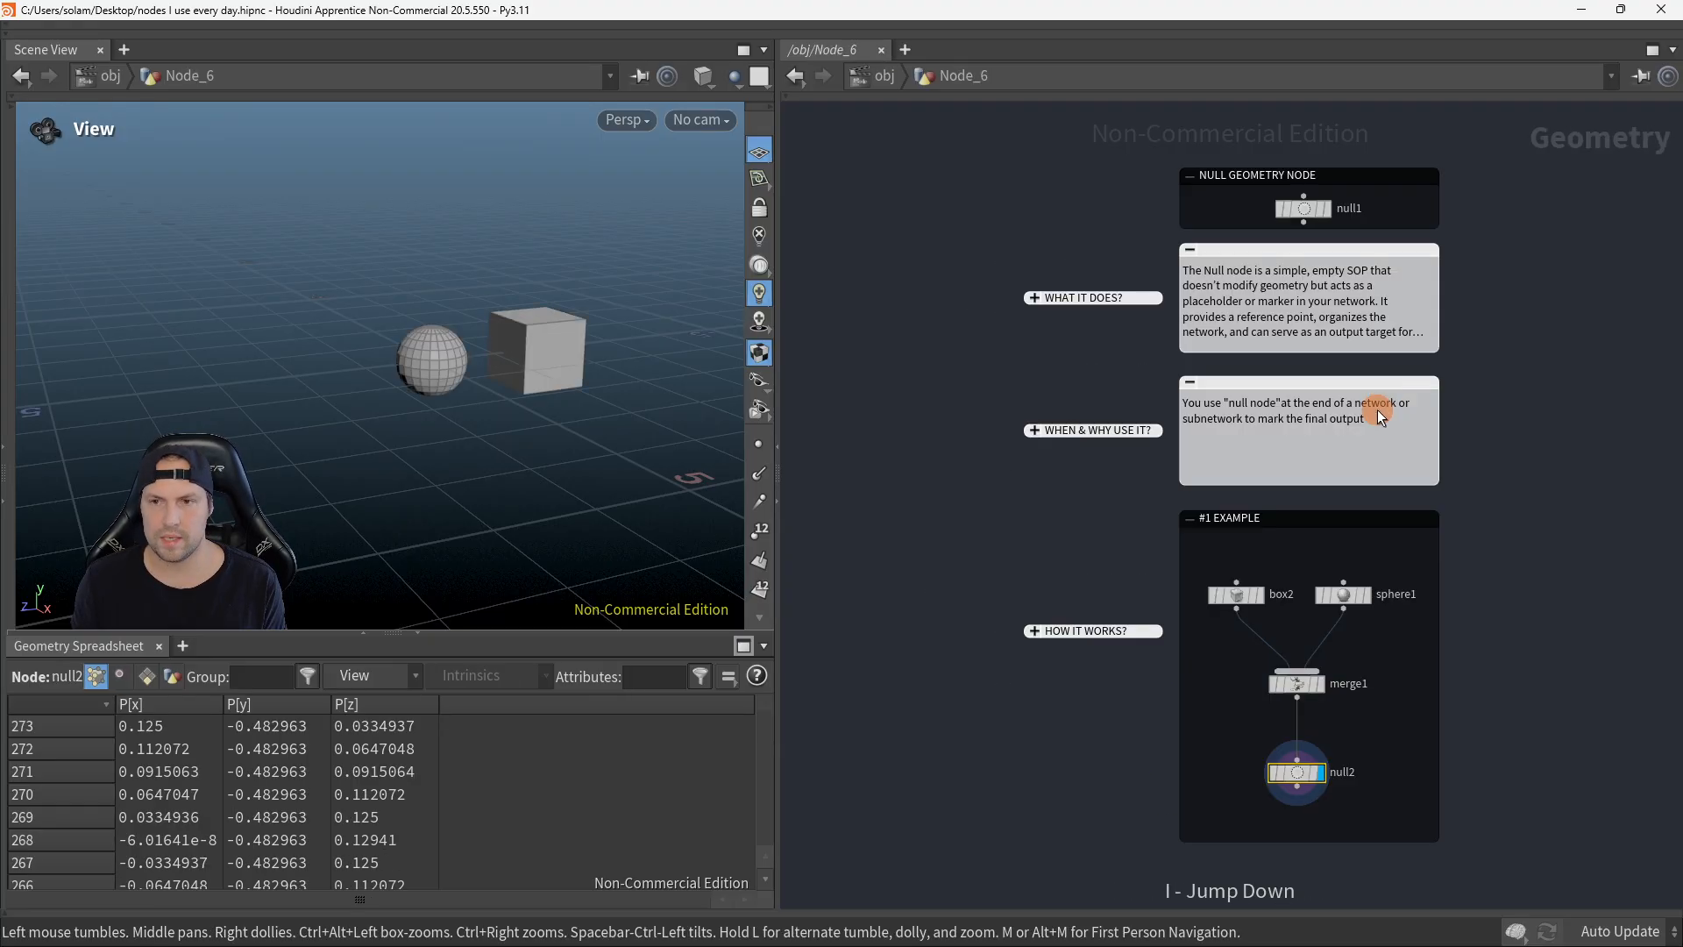
Step: Display null1 in the NULL GEOMETRY NODE box and inspect its output in the viewport
middle_click_drag(1455, 449, 1354, 435)
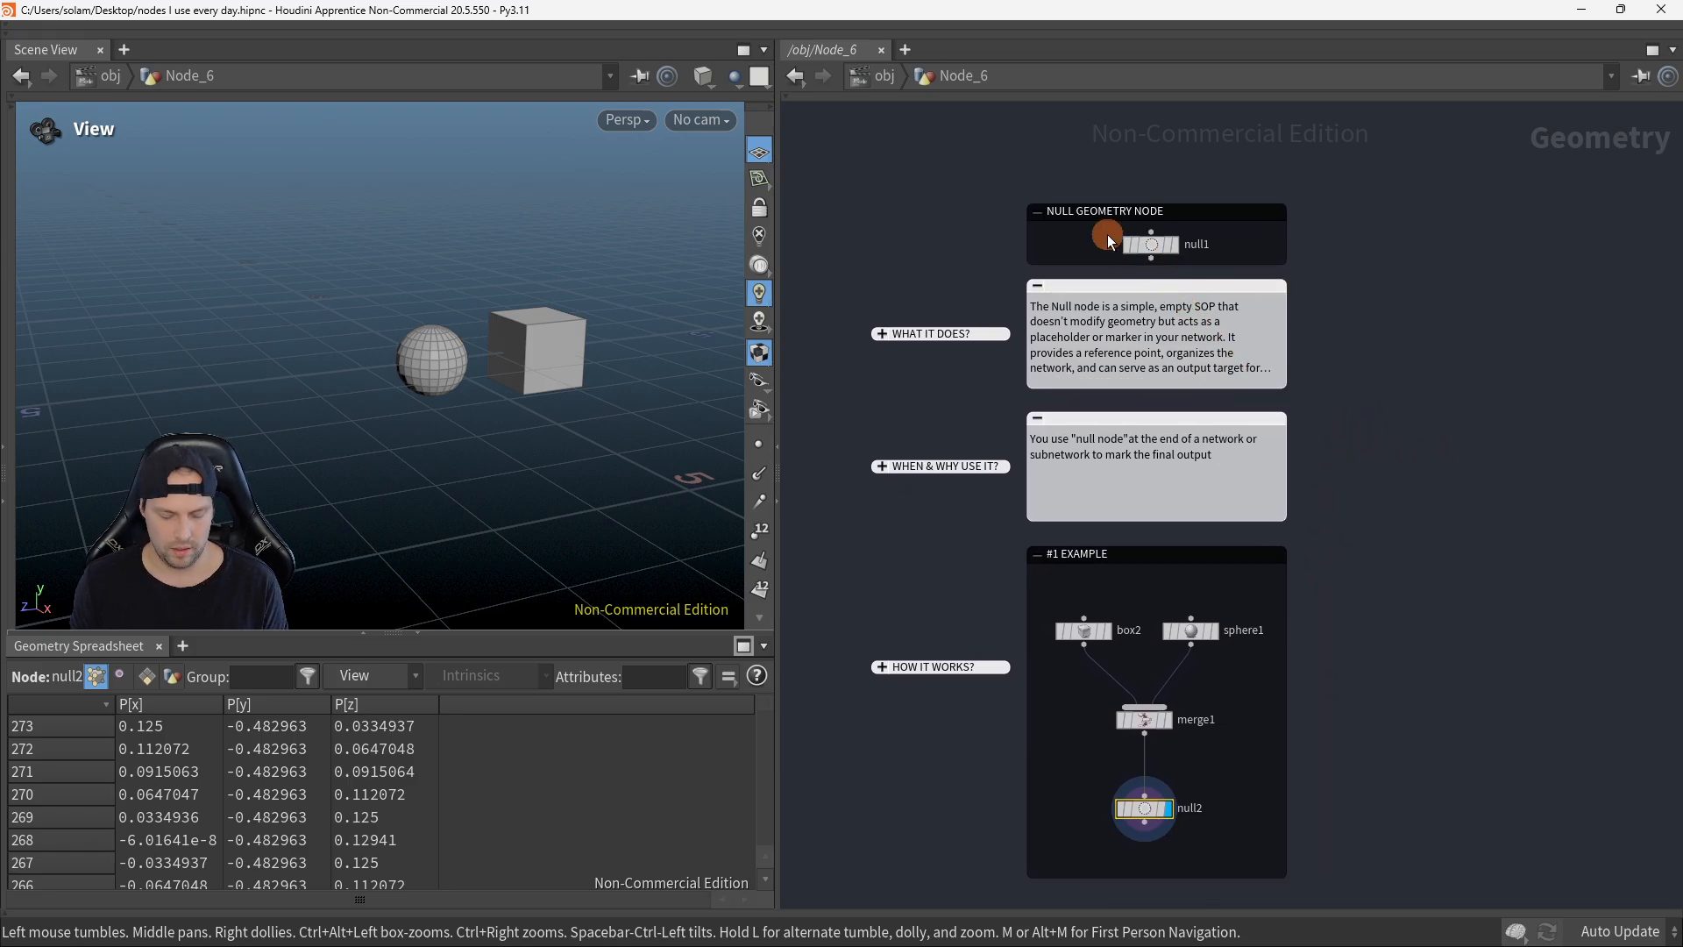
left_click(1173, 245)
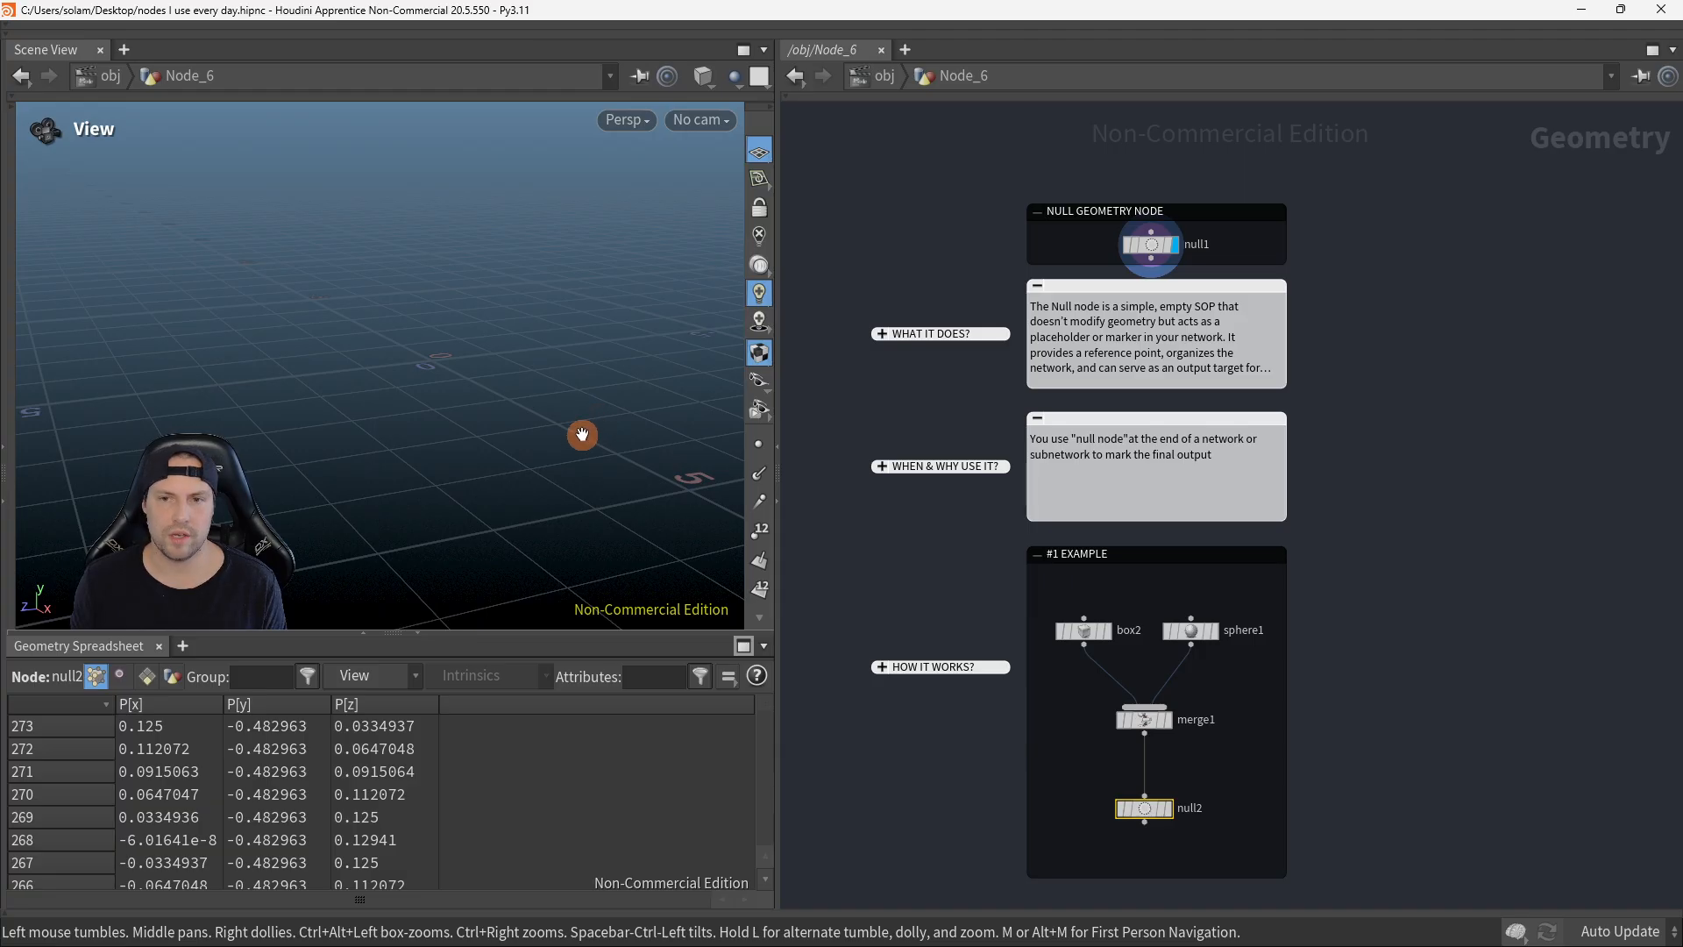
left_click_drag(582, 447, 589, 408)
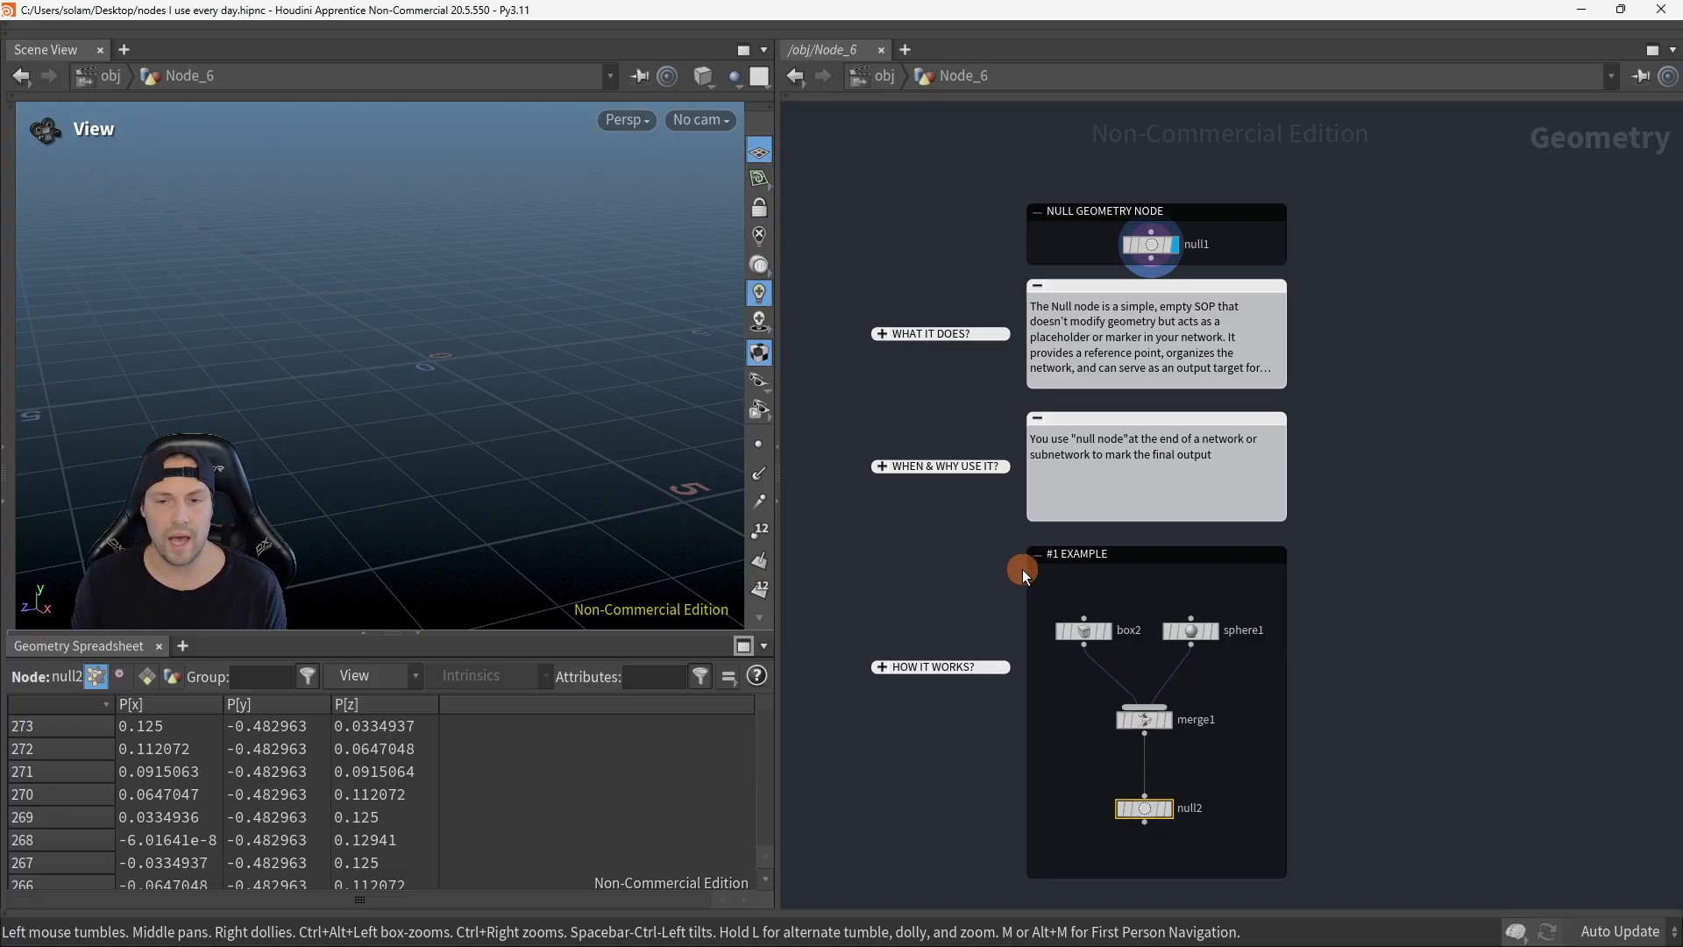
Step: Display merge1 in the #1 EXAMPLE box, inspect the sphere and box, and switch the display to null2
middle_click_drag(1360, 604, 1368, 521)
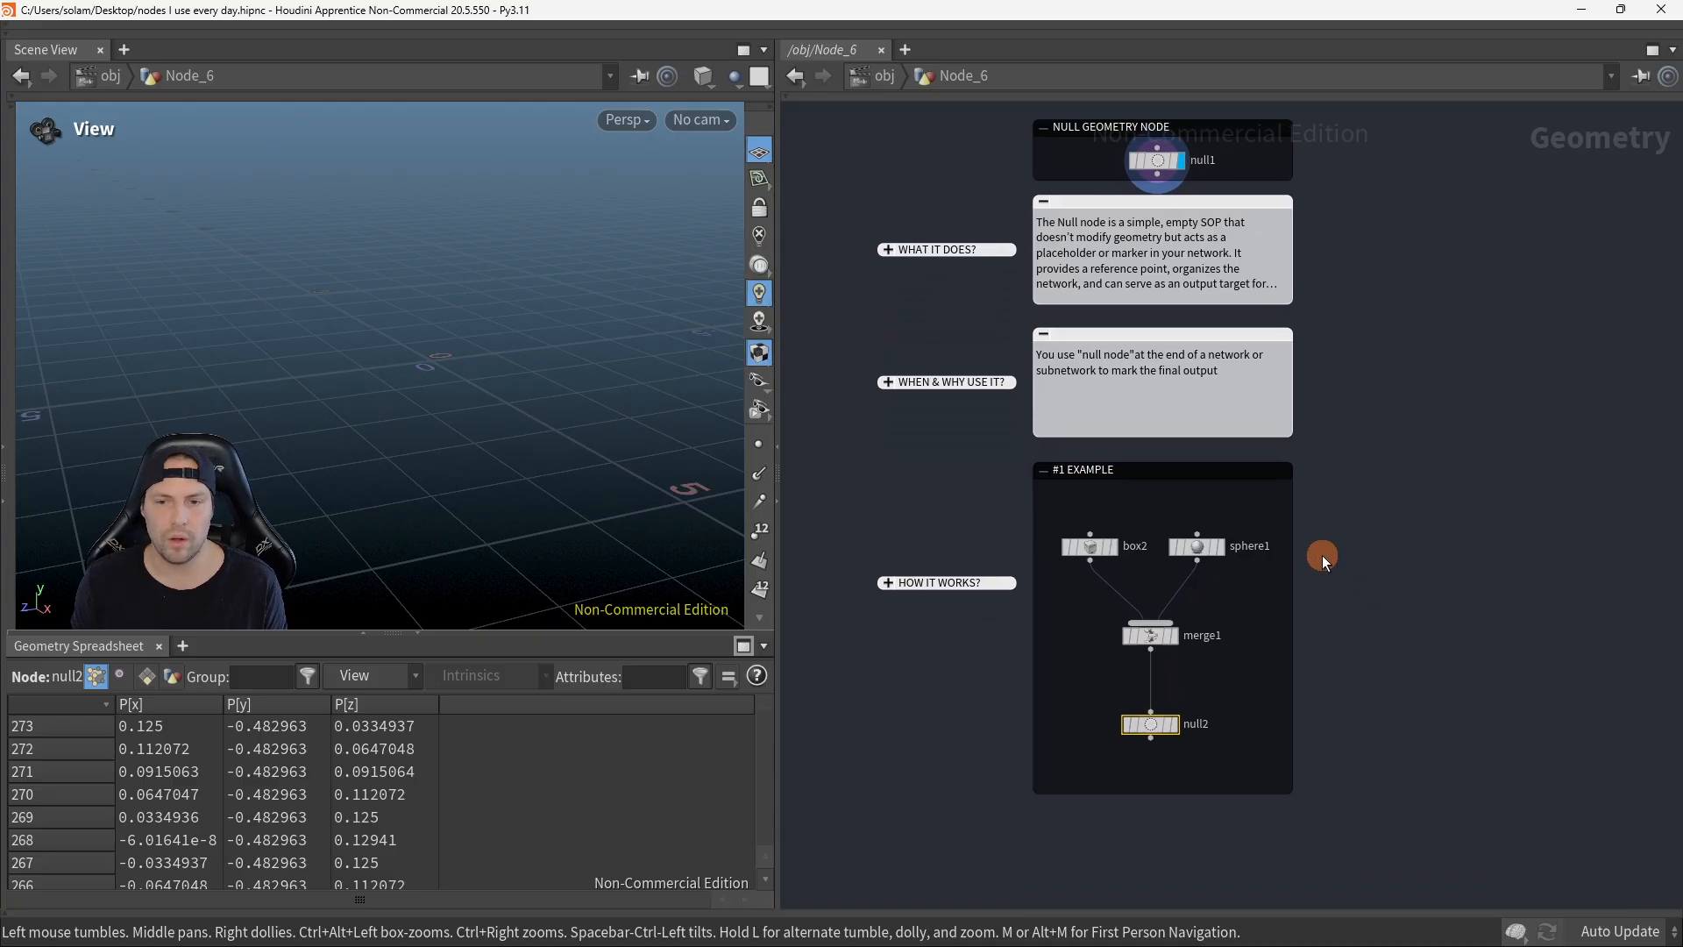
scroll(1288, 561, "up", 2)
key("r")
left_click(1218, 618)
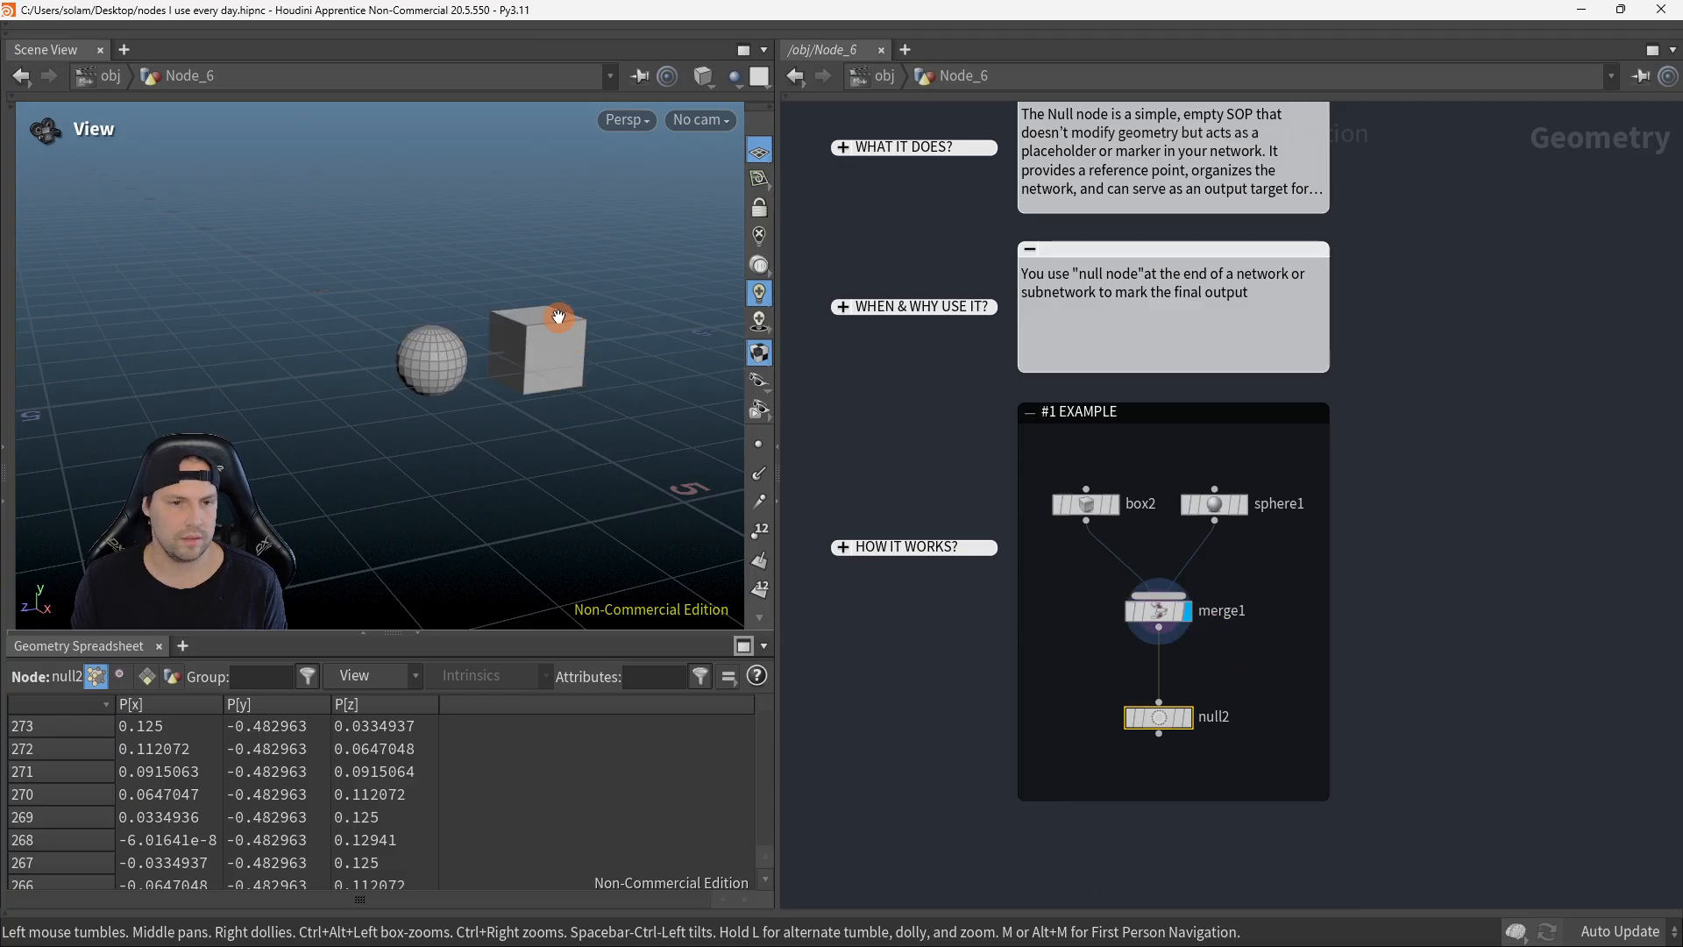
scroll(564, 316, "up", 4)
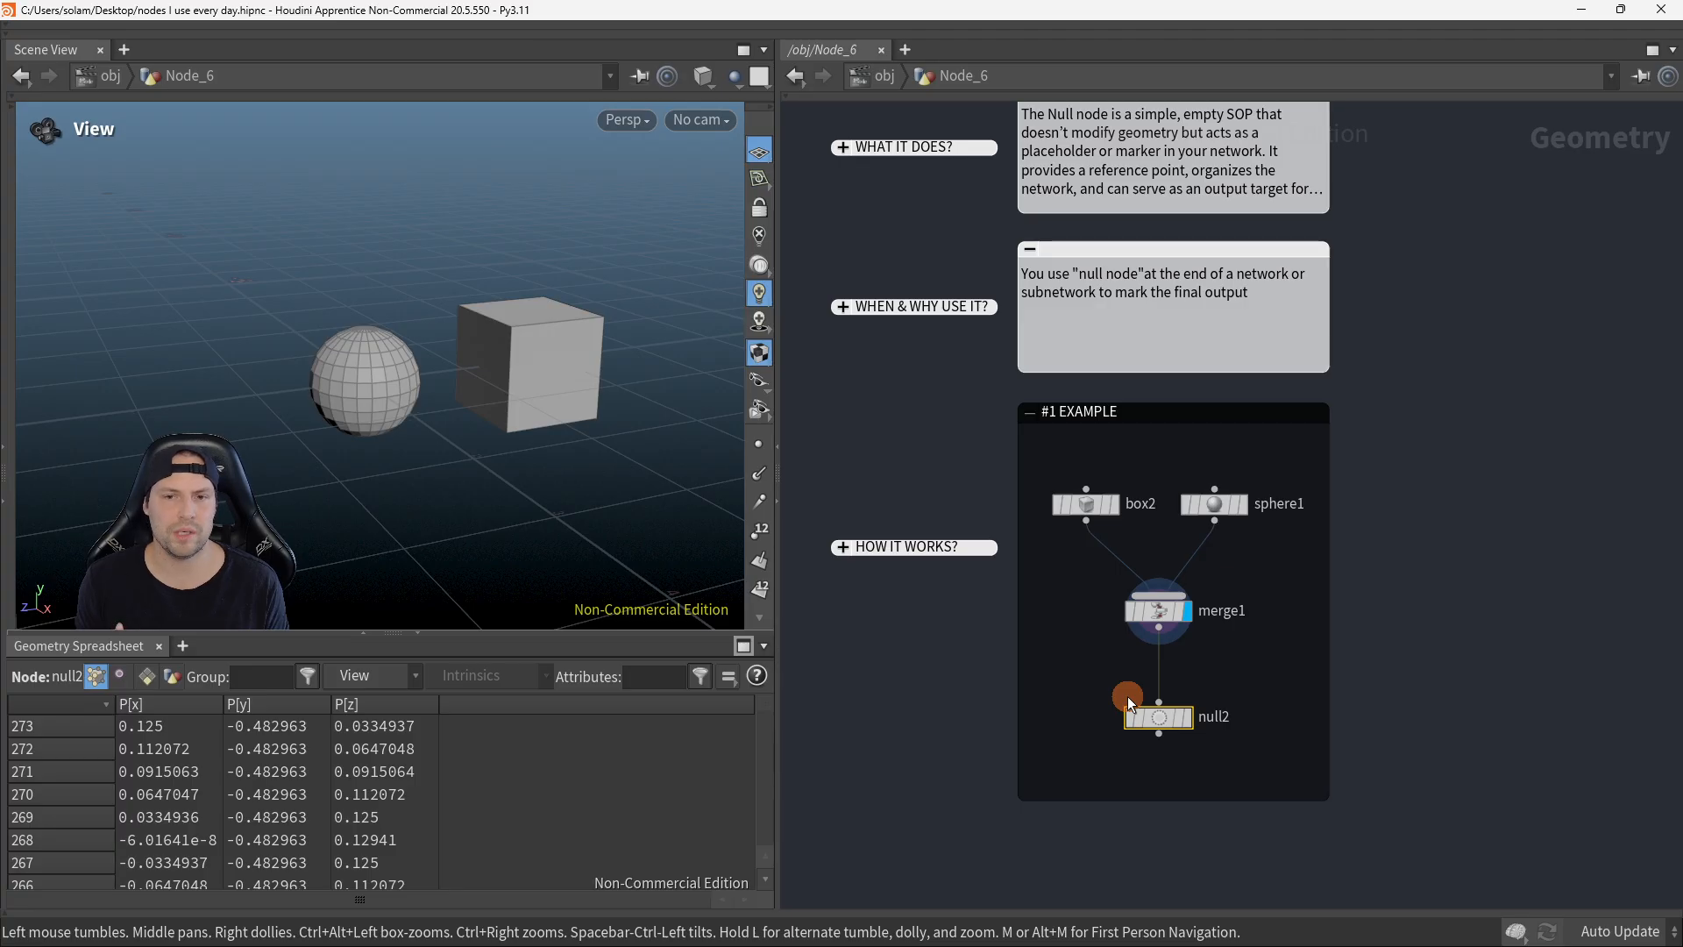
key("r")
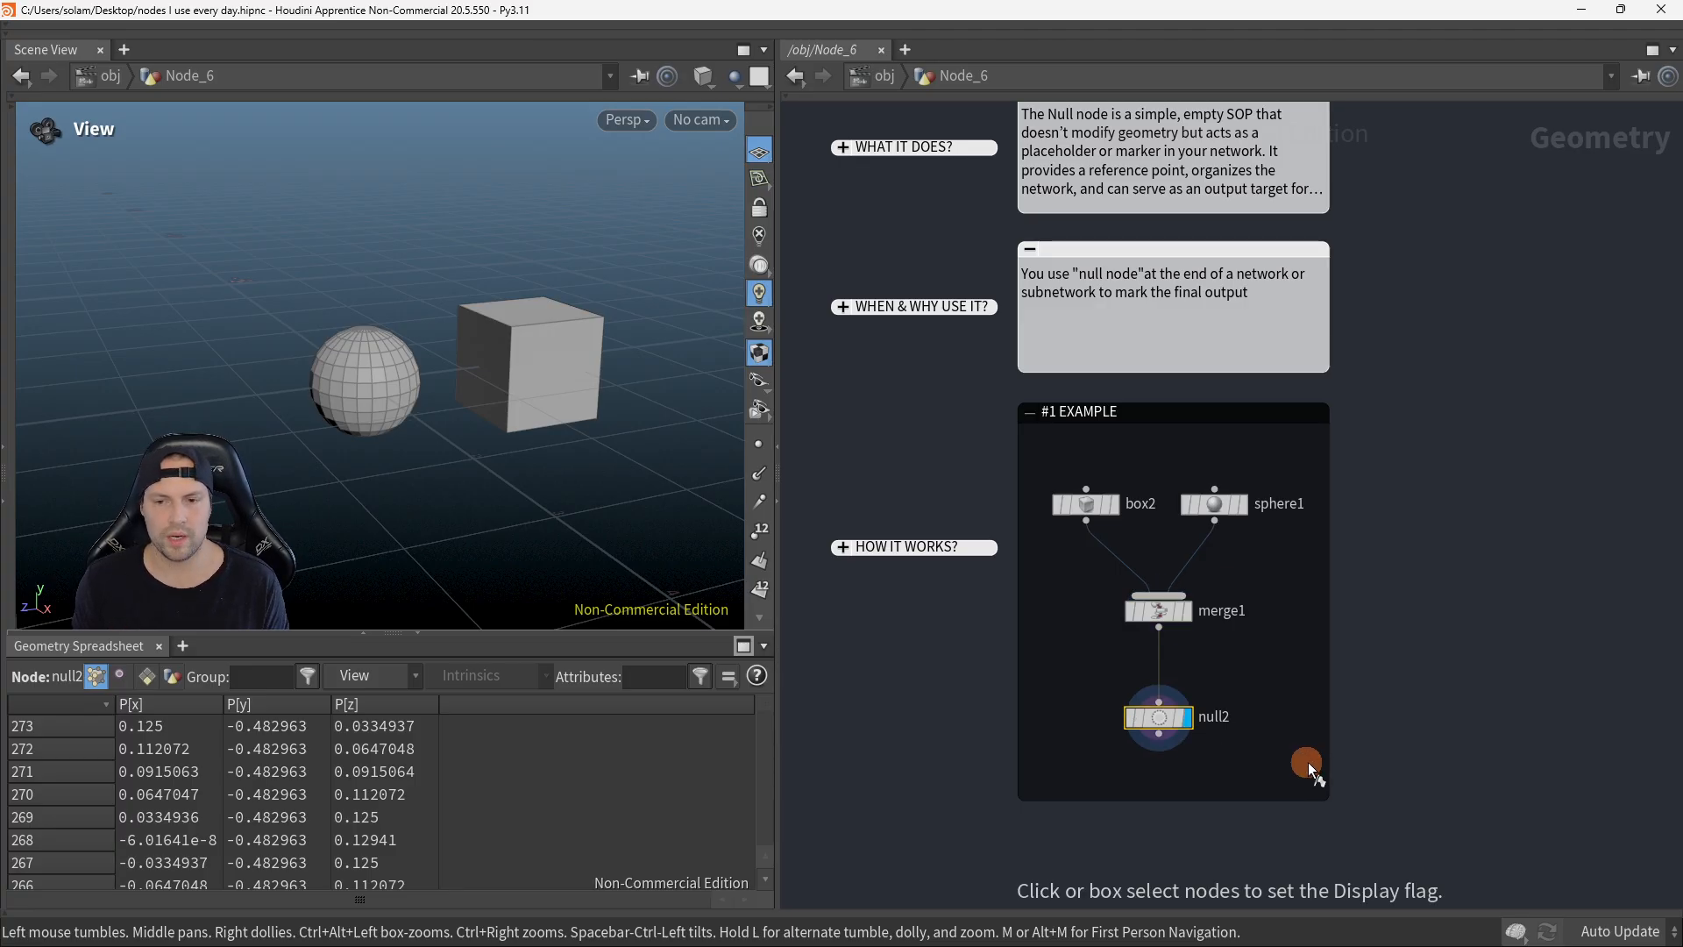
Step: Rename the null2 node in the #1 EXAMPLE box to OUT_BOX
double_click(1218, 714)
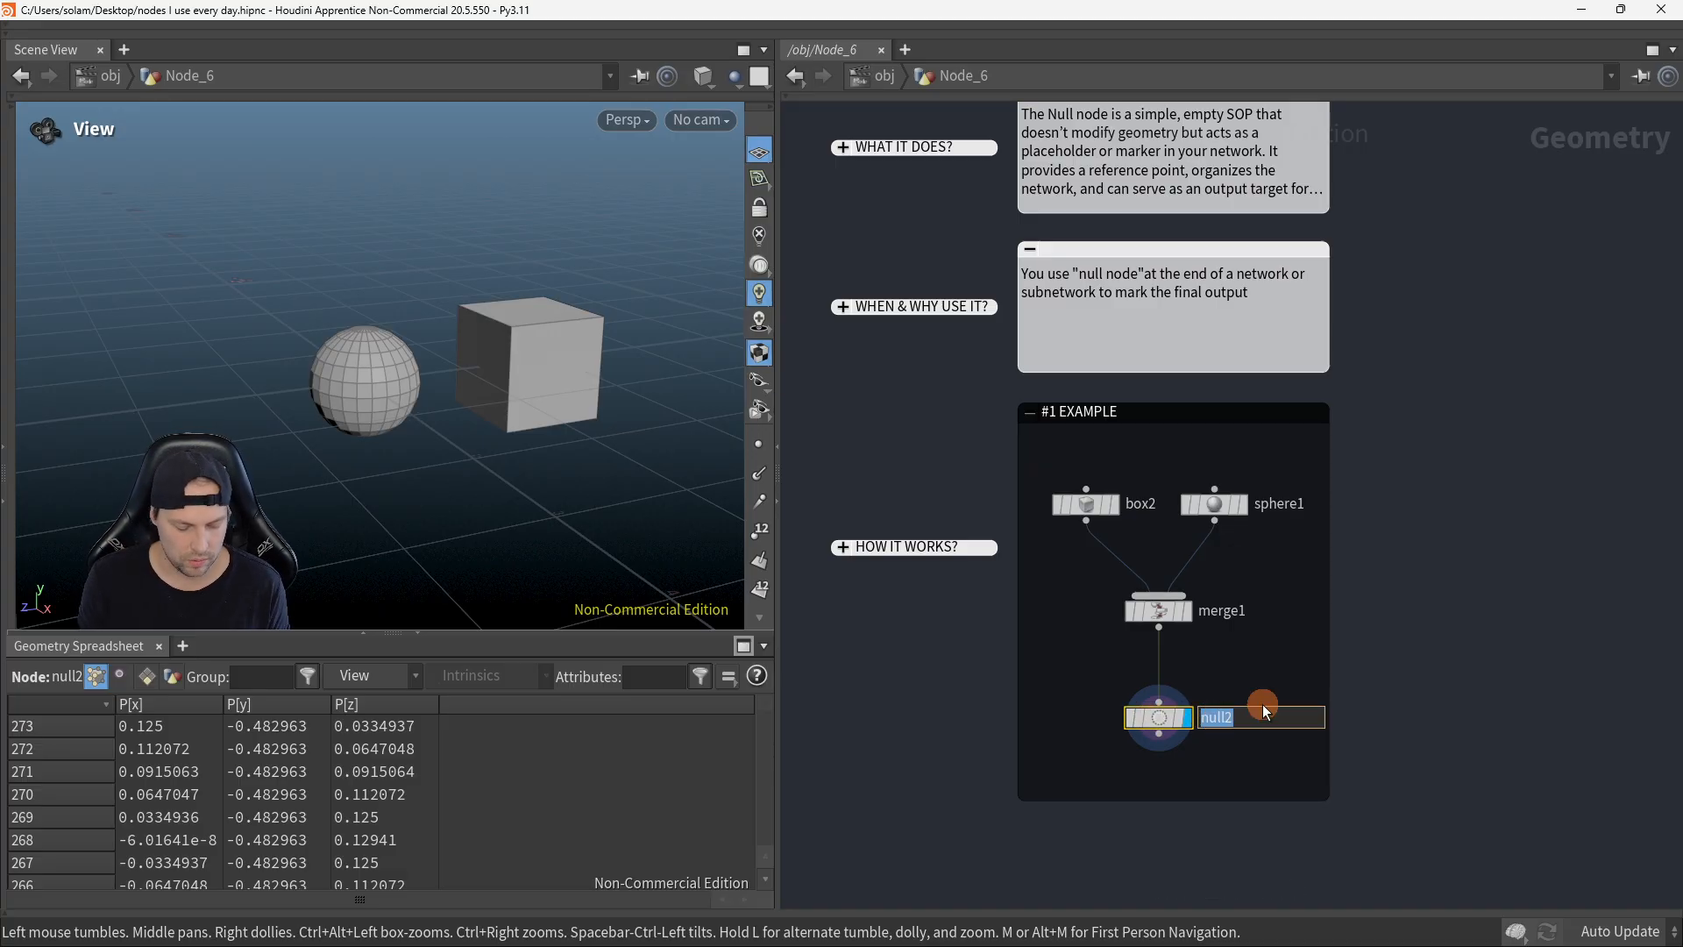
type("OUT_")
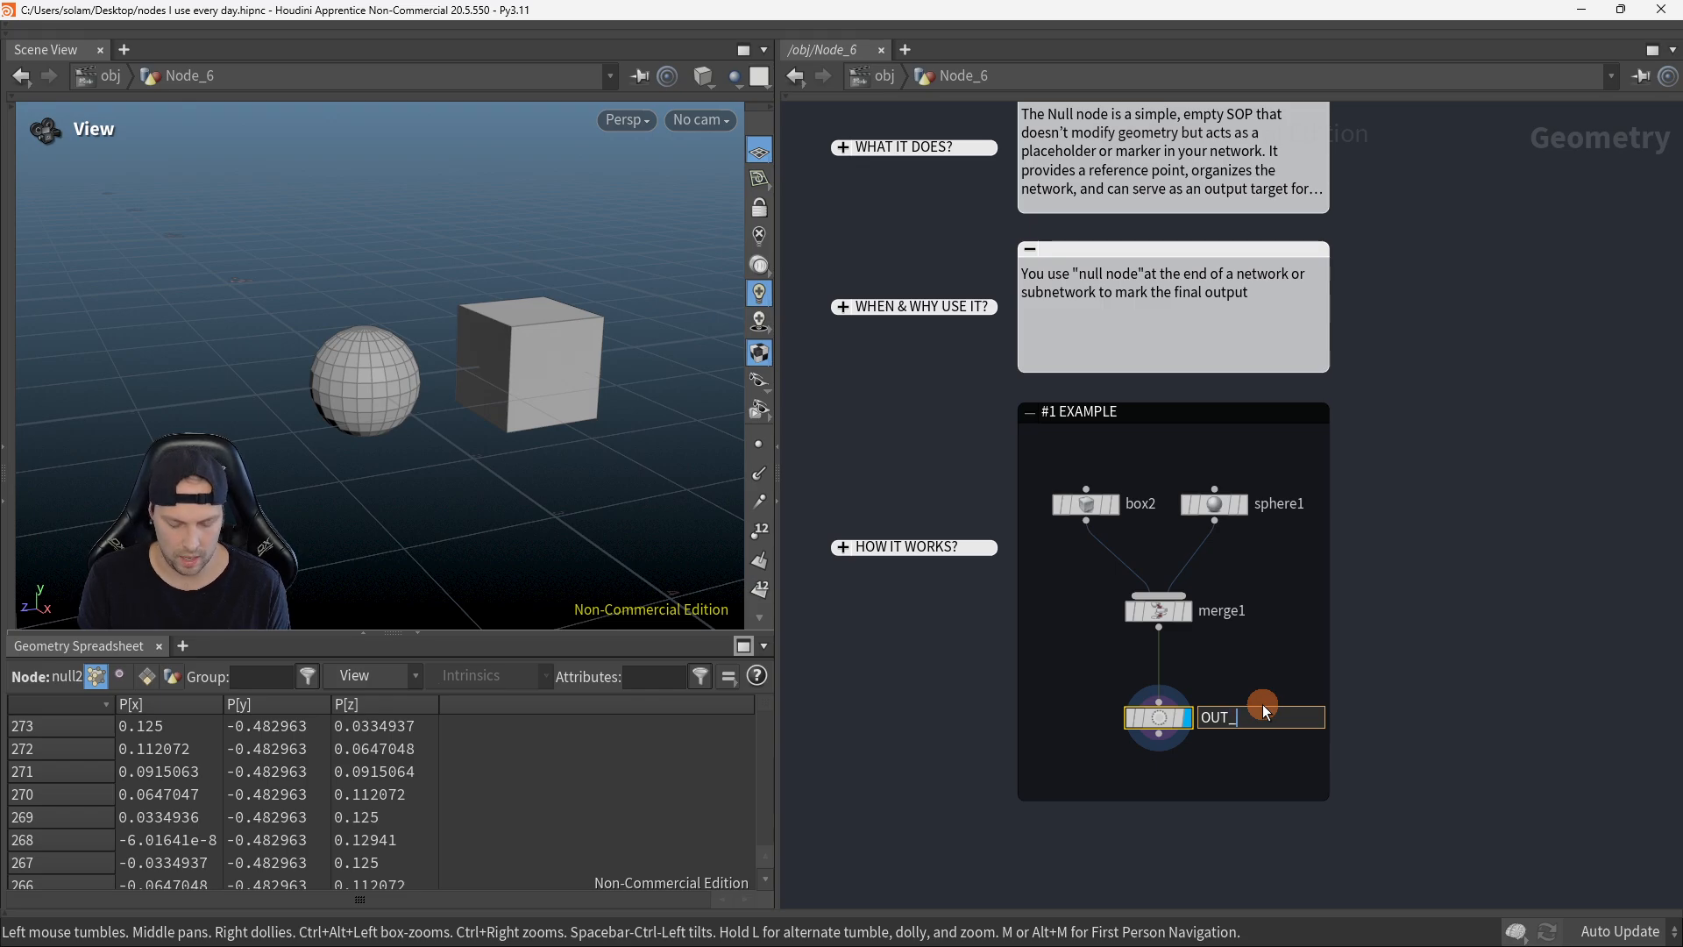
key("BackSpace")
key("BackSpace")
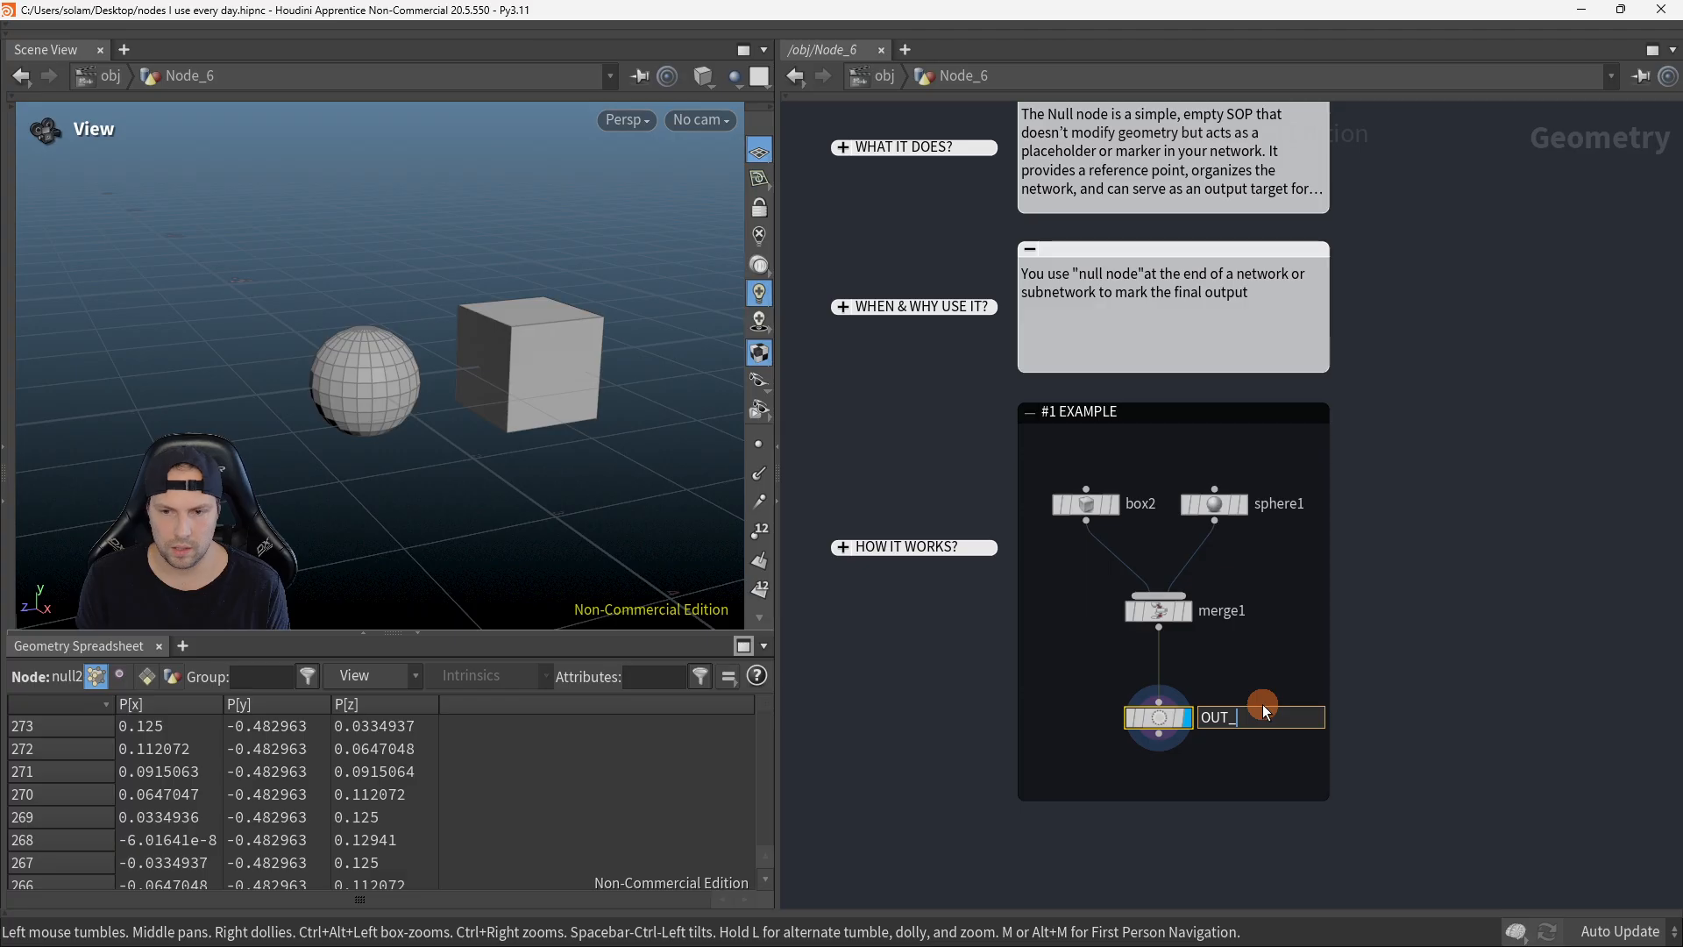
key("Return")
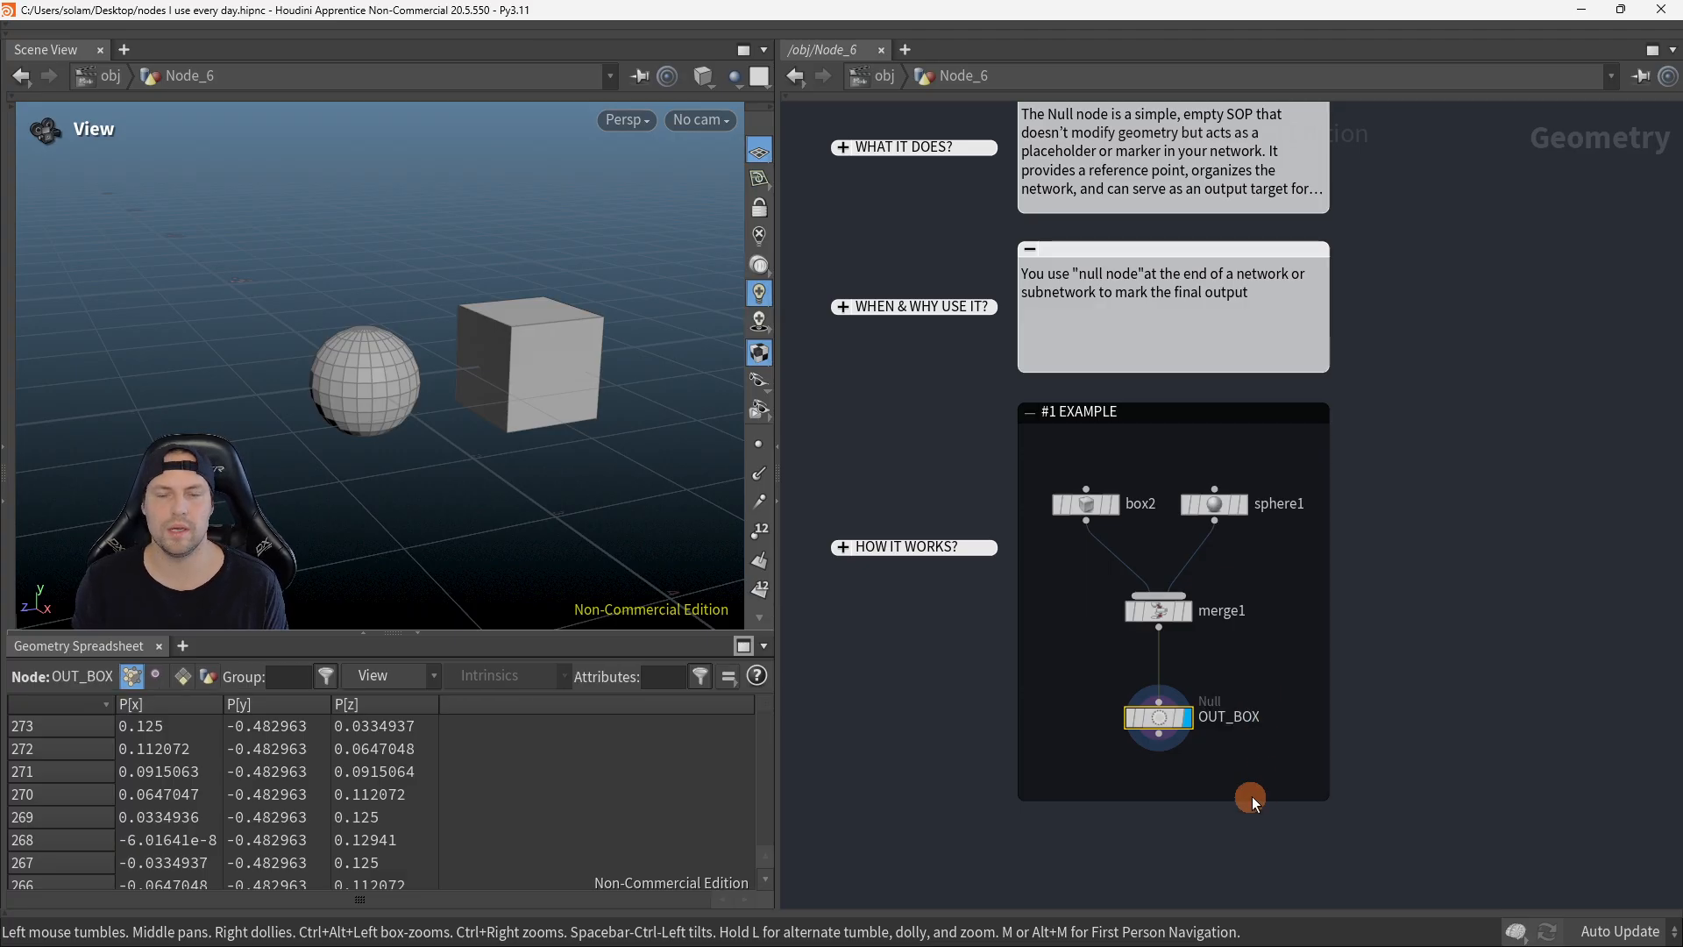
Step: Try moving OUT_BOX out of the #1 EXAMPLE box and undo the move
scroll(1209, 567, "down", 4)
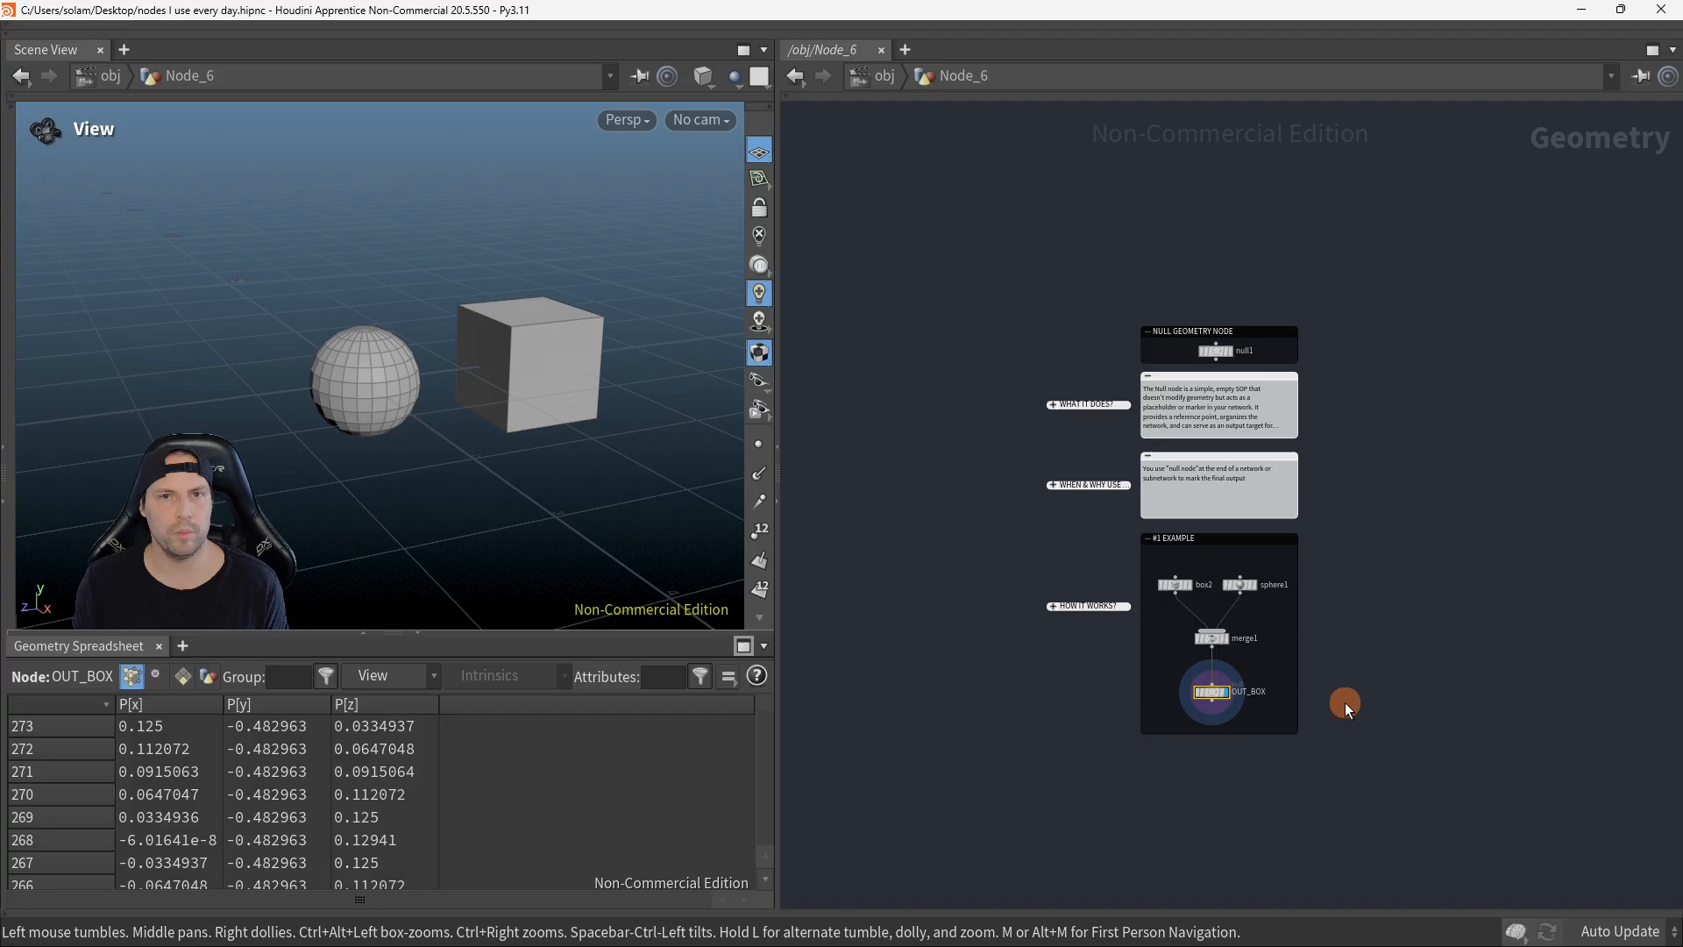
scroll(1362, 672, "up", 5)
scroll(1410, 670, "down", 3)
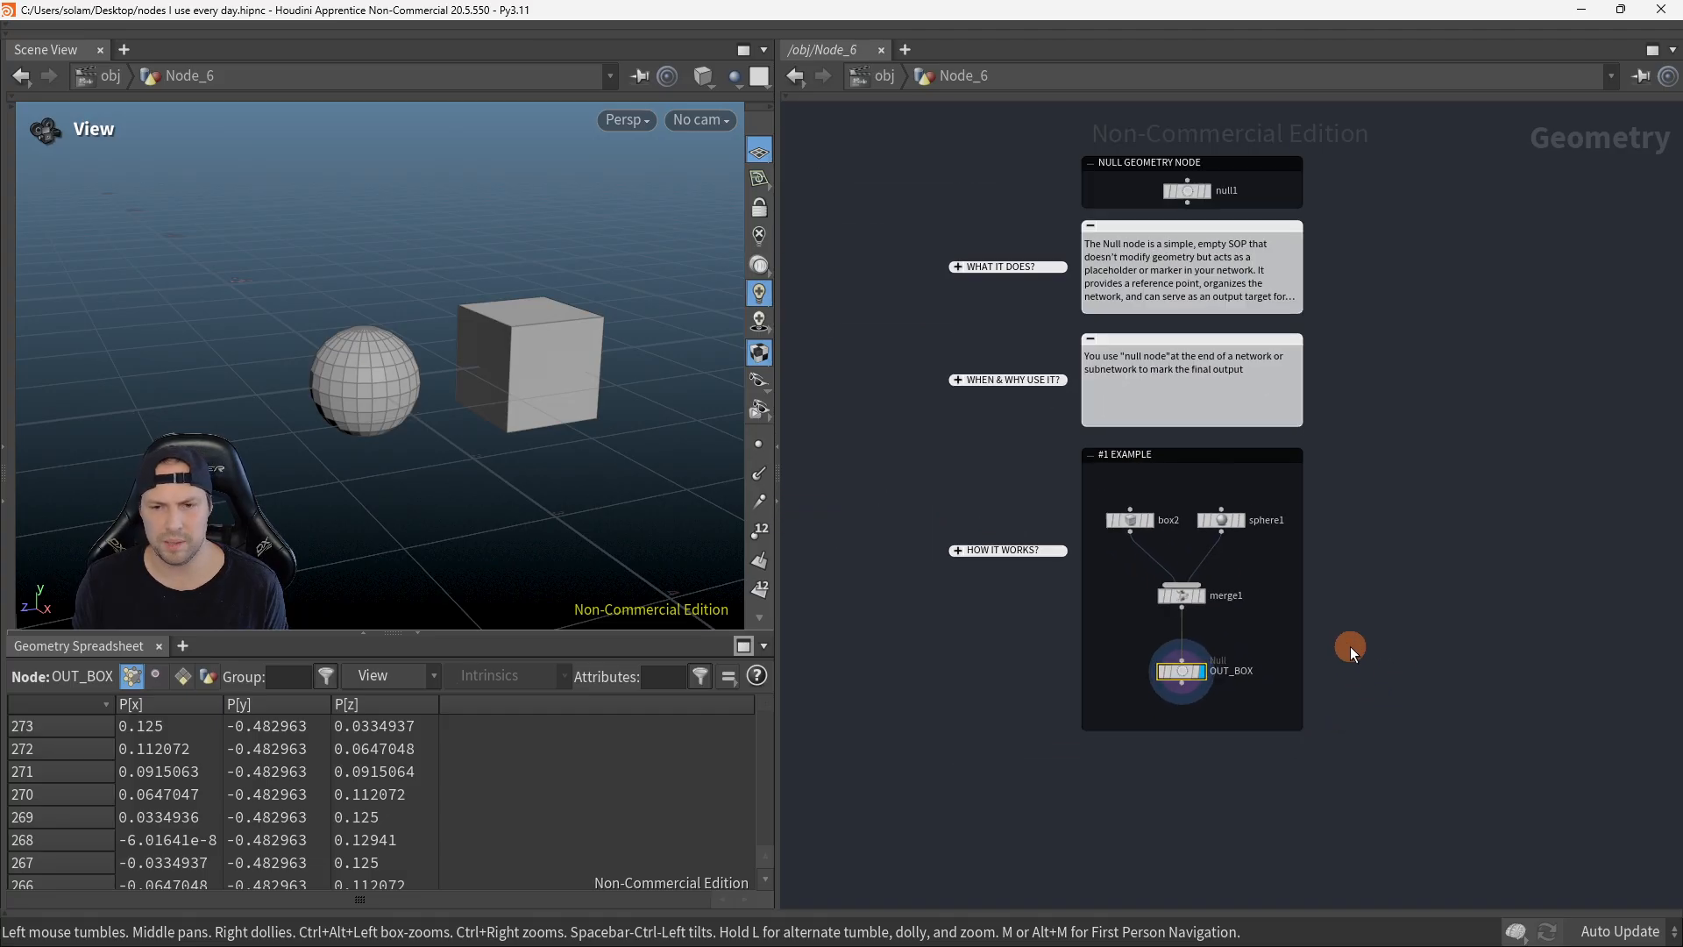
middle_click_drag(1345, 649, 1376, 664)
left_click_drag(1213, 686, 1502, 388)
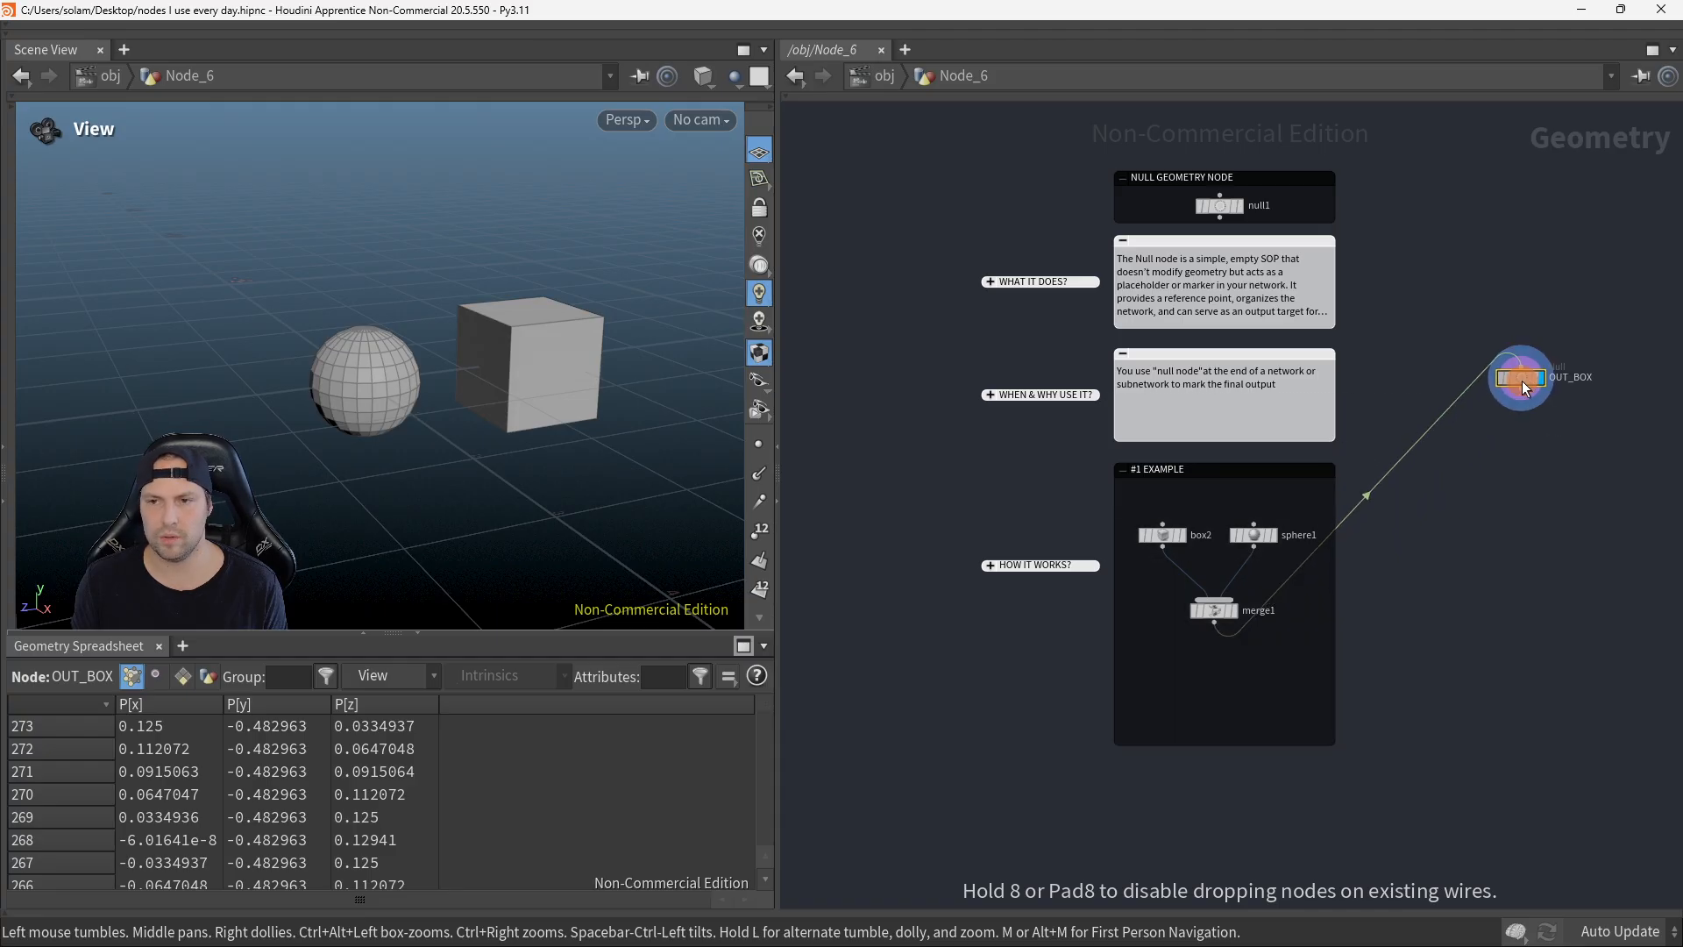
key("ctrl+z")
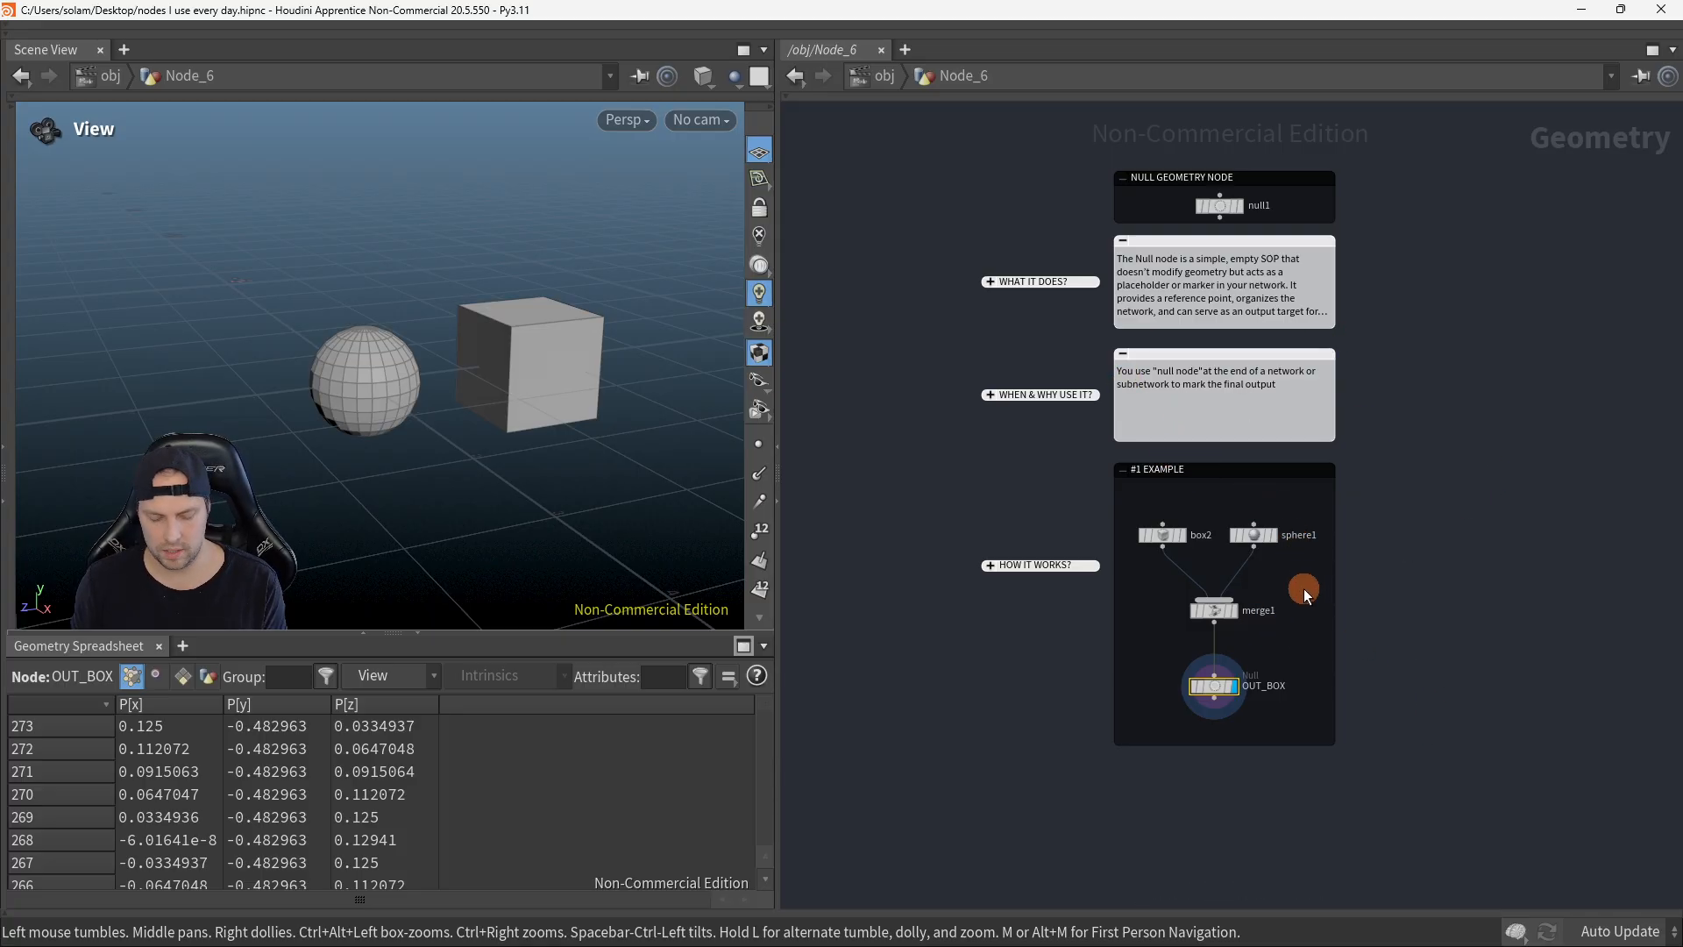
Step: Leave Node_6 and enter the network inside Node_7
key("u")
left_click_drag(1215, 445, 1330, 514)
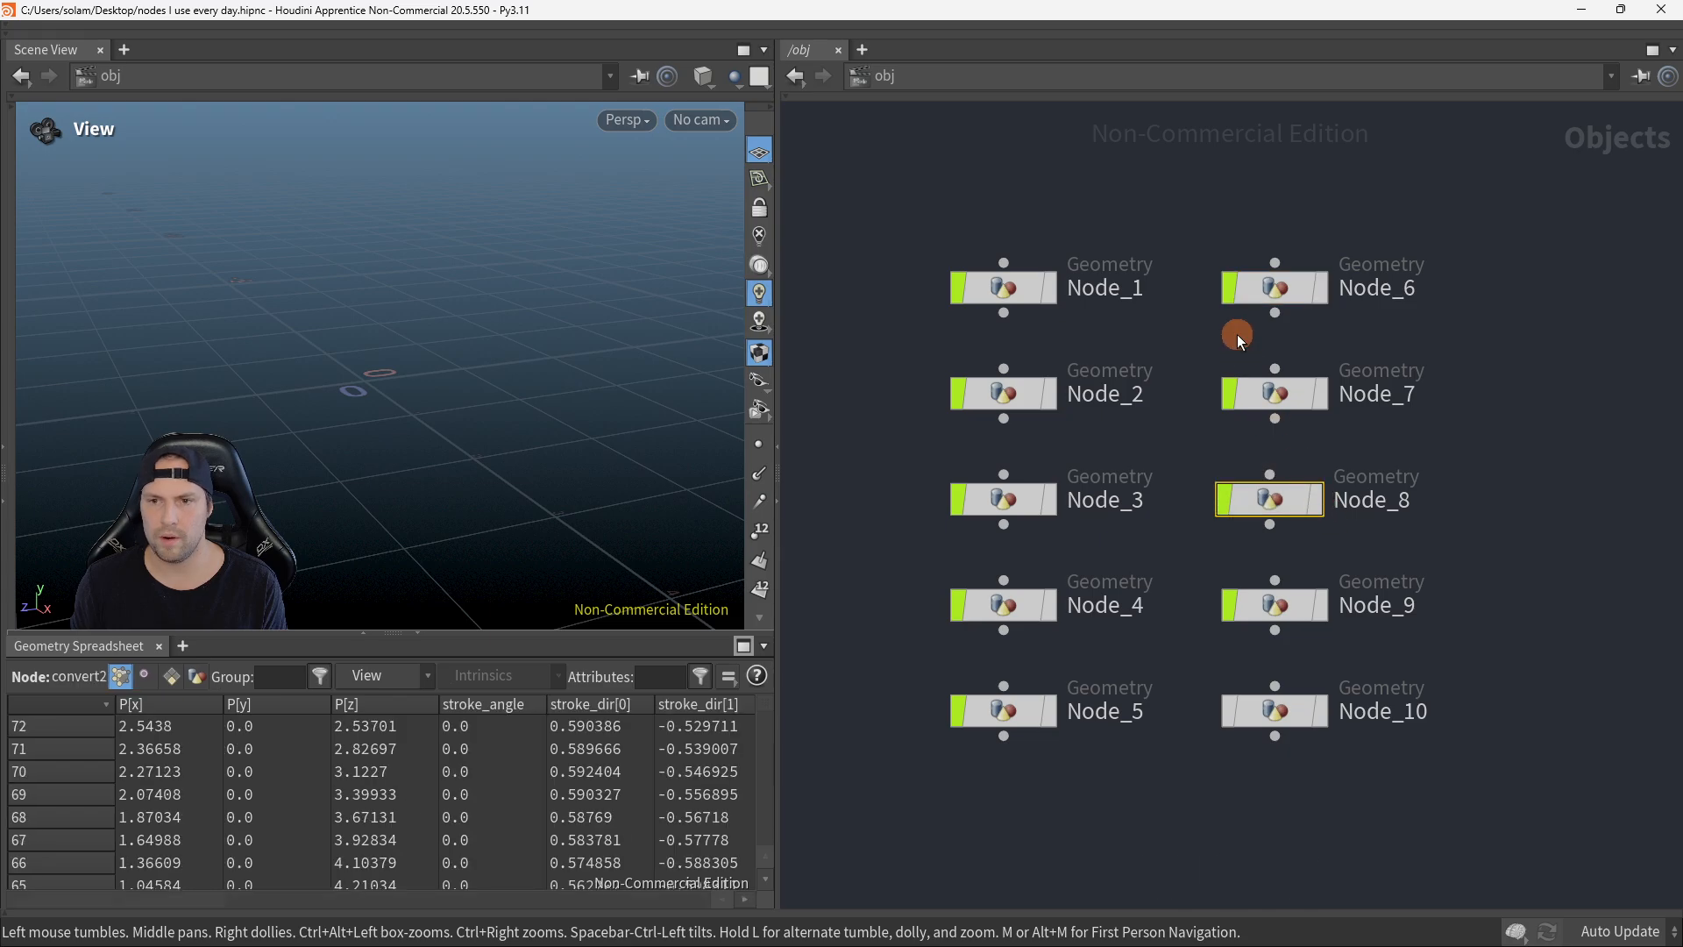
double_click(1274, 393)
middle_click_drag(1521, 568, 1383, 576)
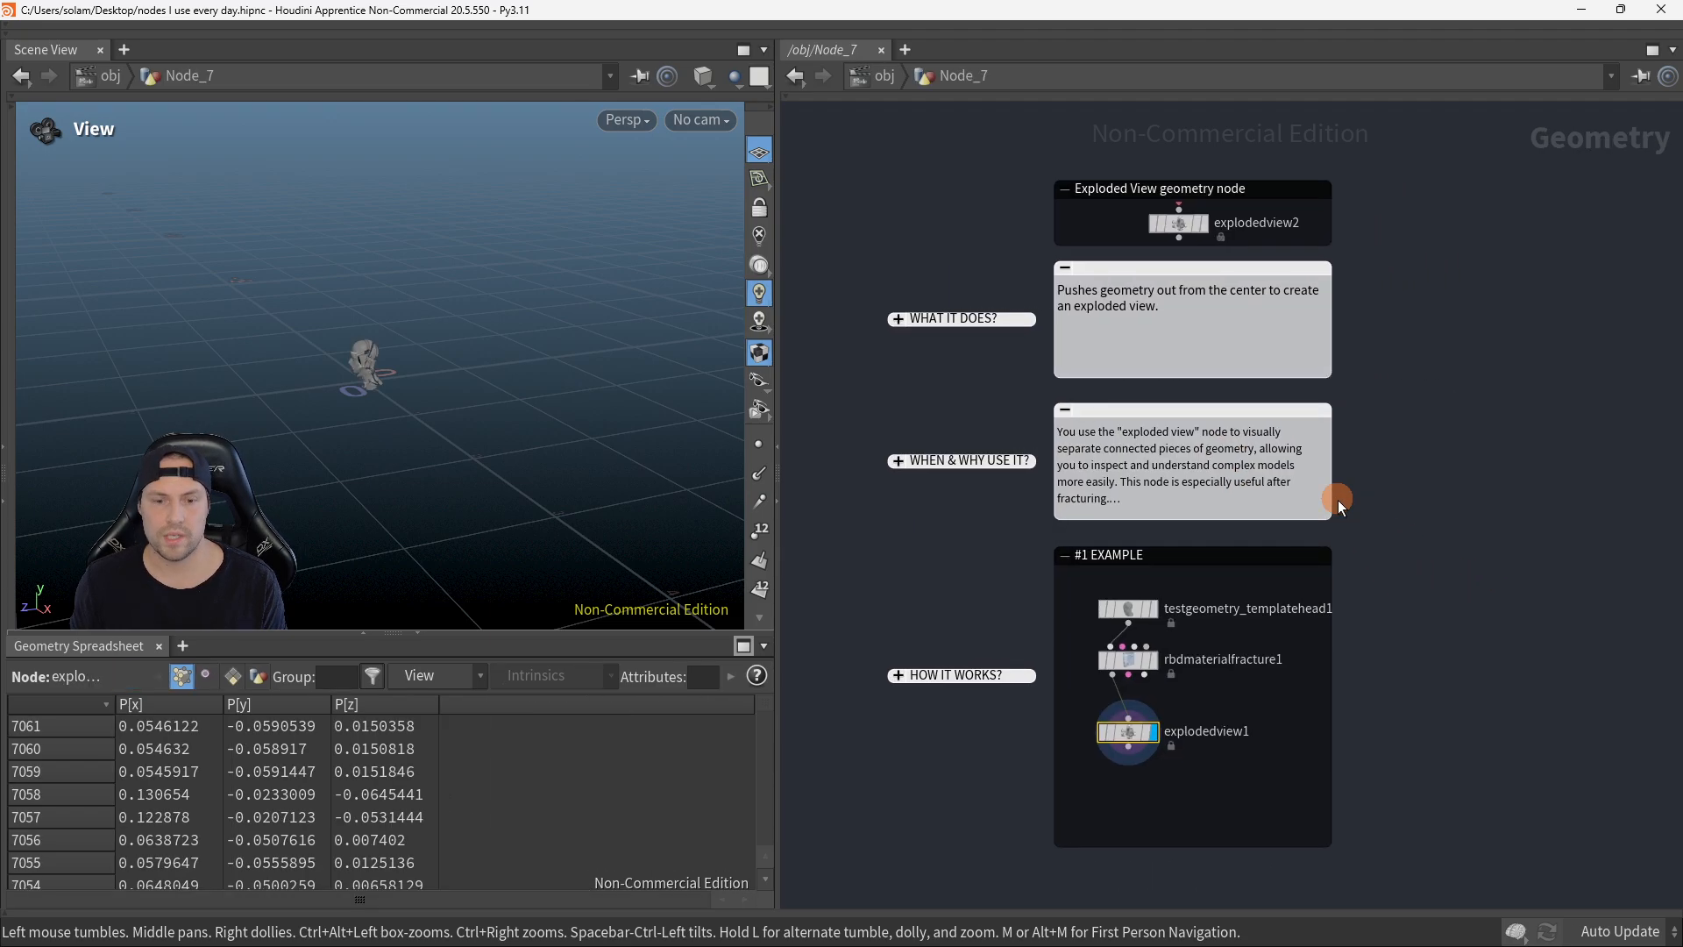
Step: Display explodedview2 in the Exploded View geometry node box and inspect its output in the viewport
left_click(1181, 222)
right_click_drag(598, 374, 537, 391)
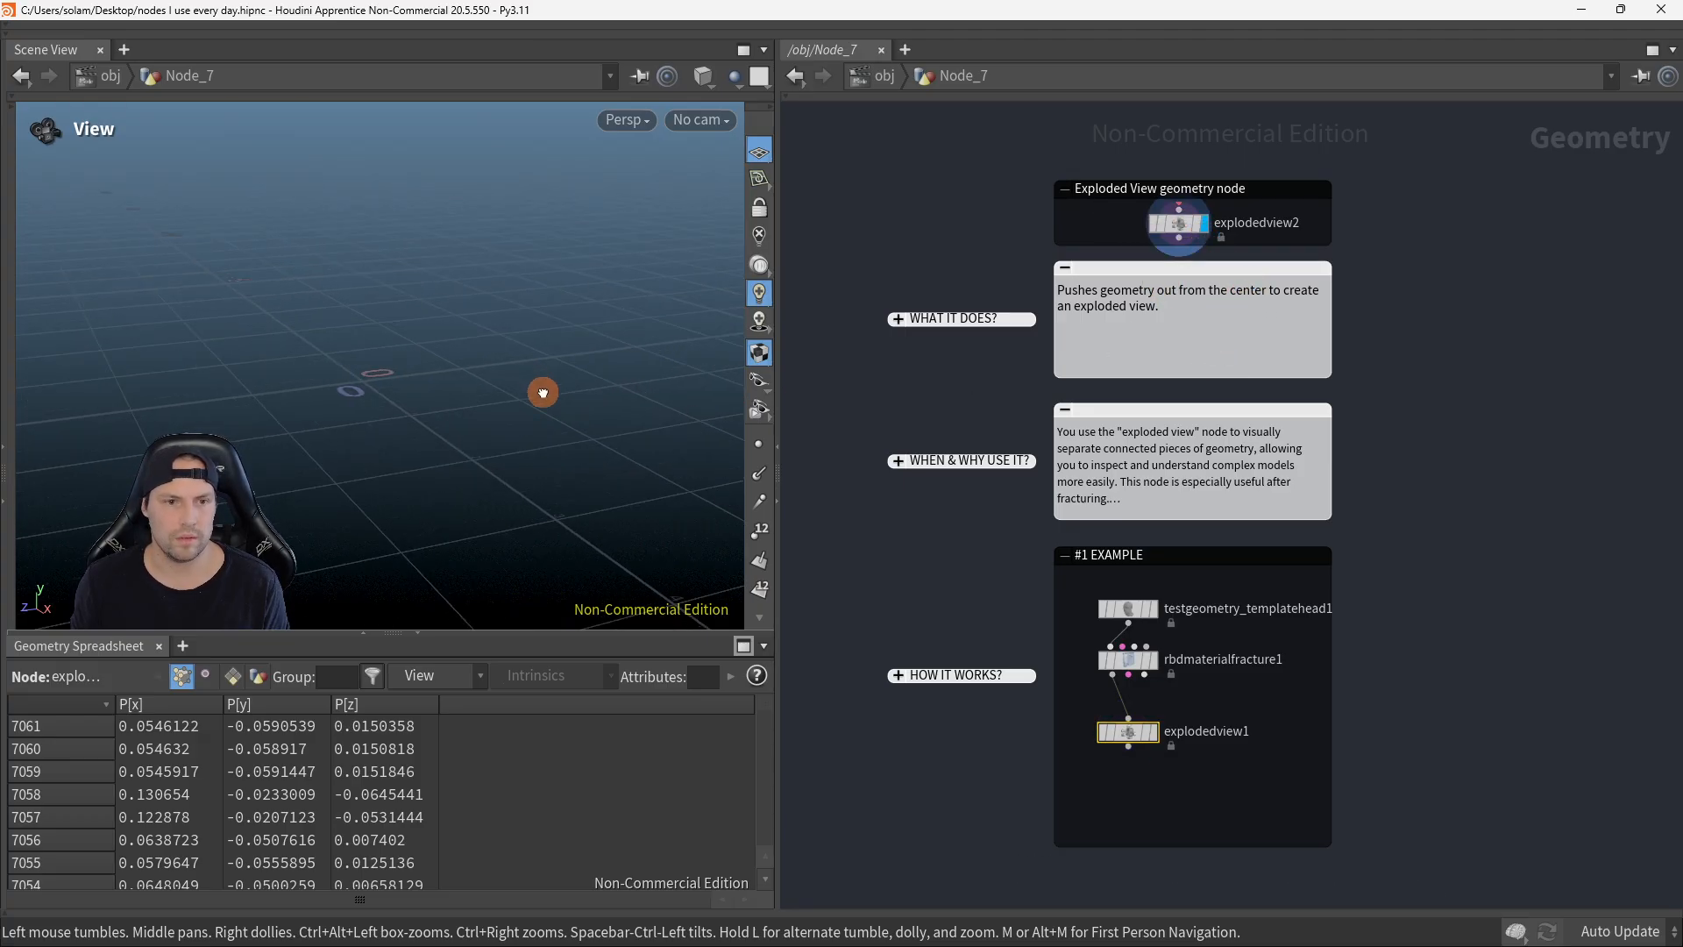
middle_click_drag(477, 409, 607, 421)
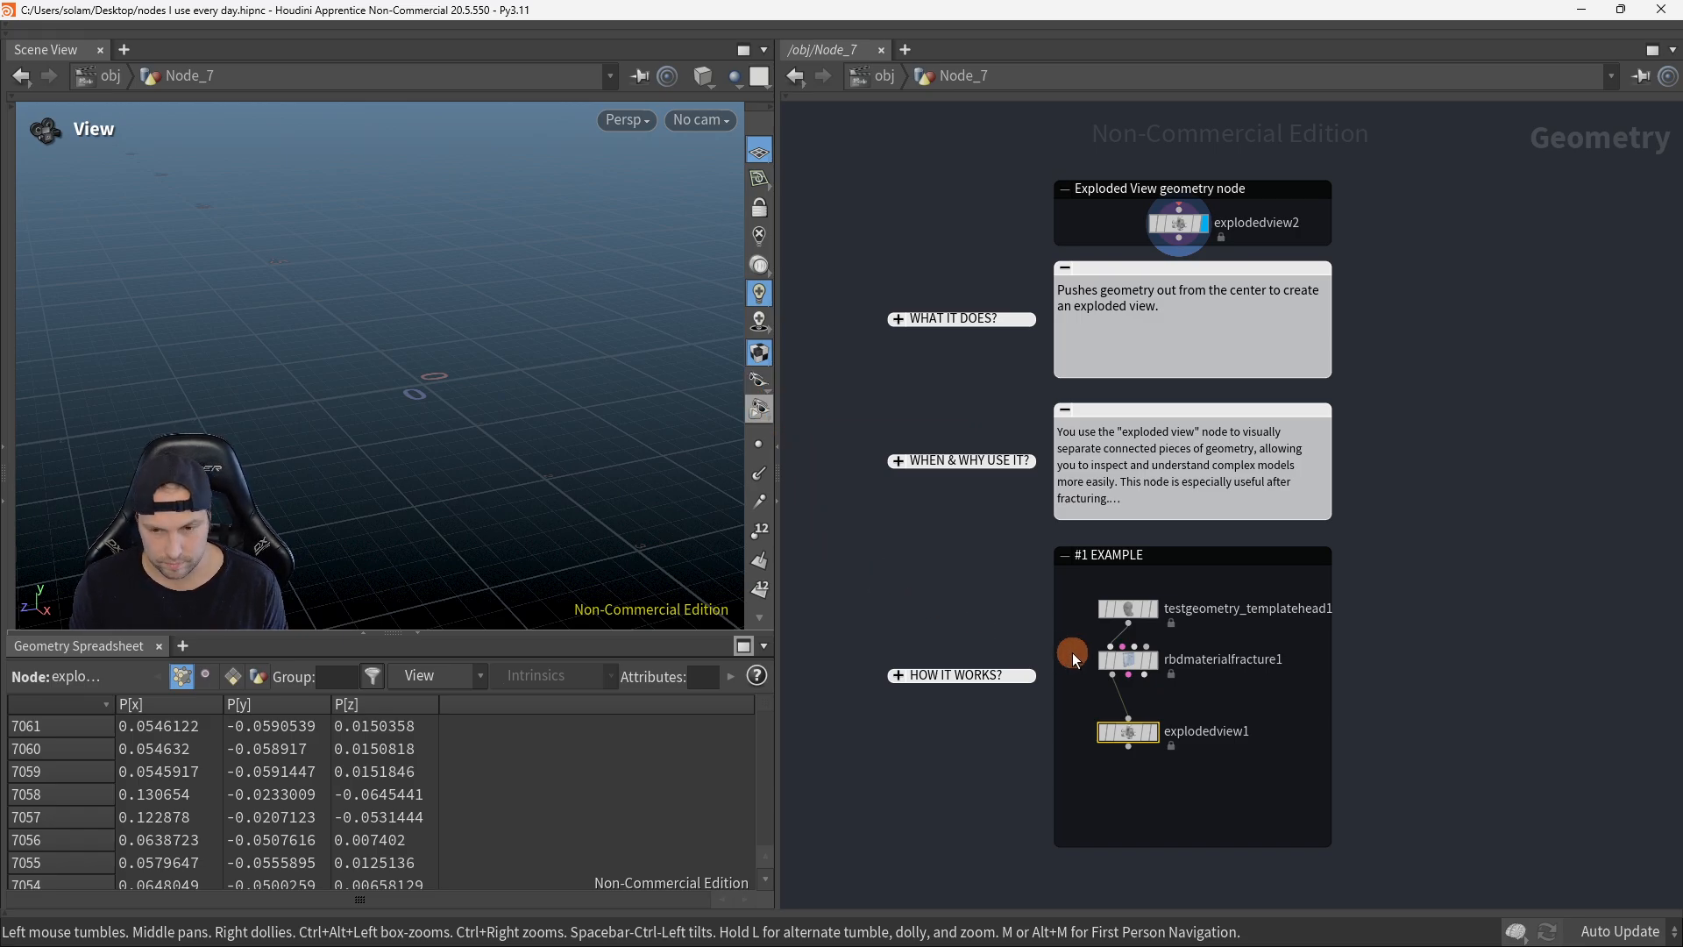
Step: Display testgeometry_templatehead1 in the #1 EXAMPLE box and frame the head in the viewport
scroll(1403, 614, "up", 3)
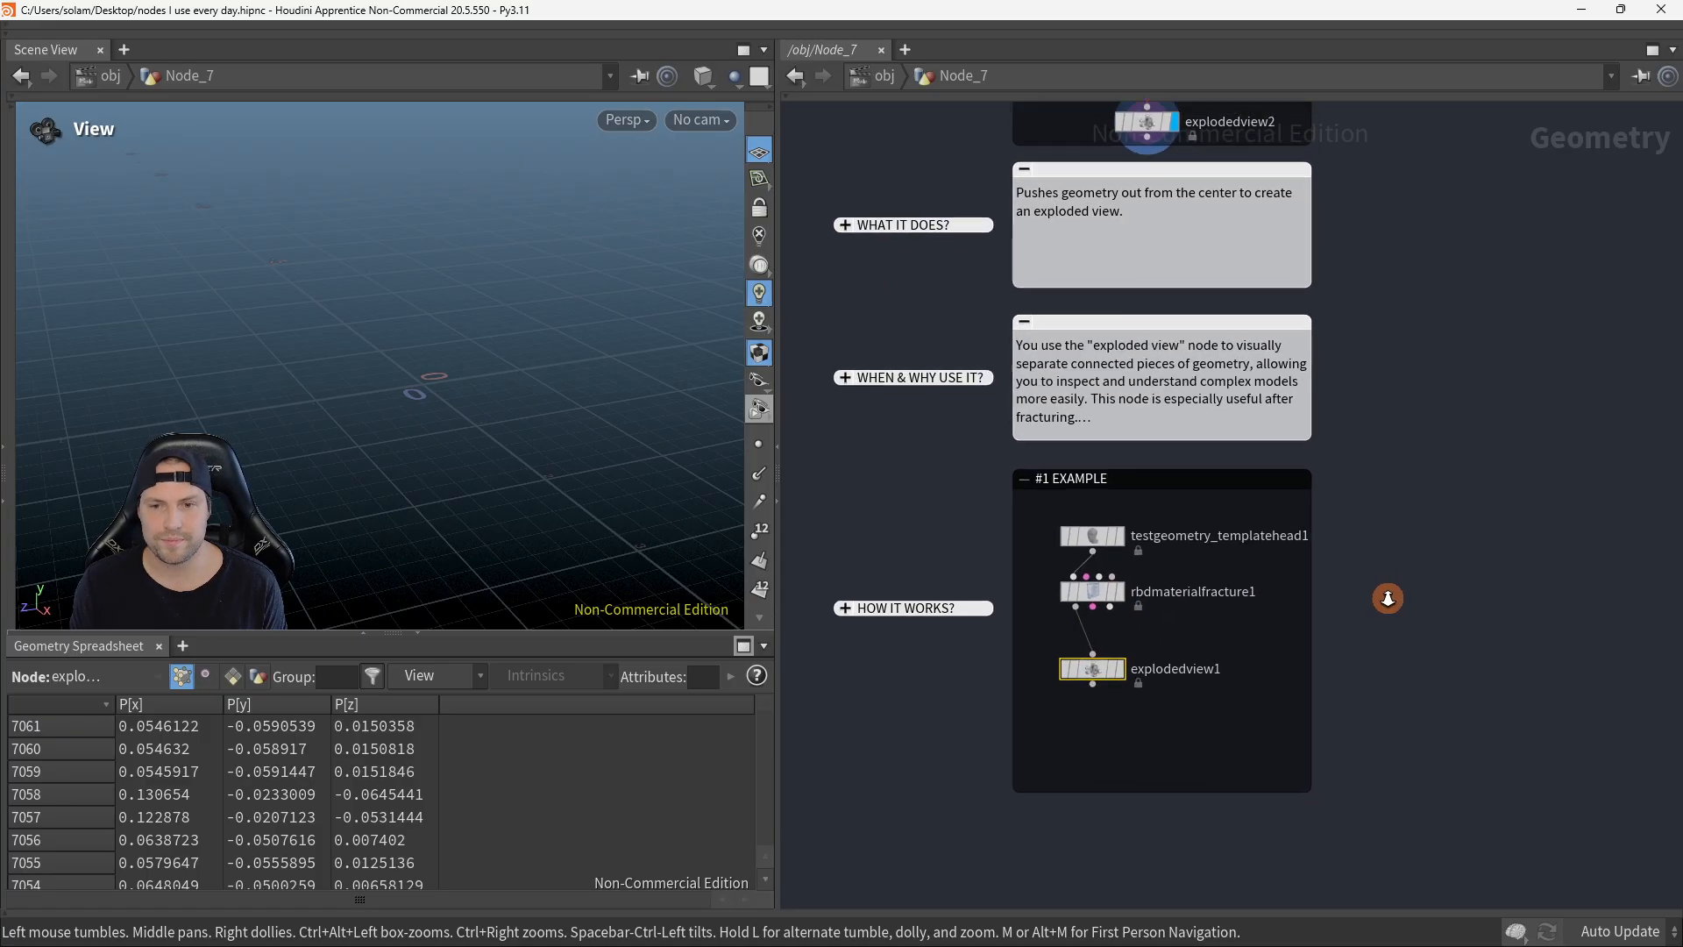
left_click(1068, 524)
key("space+h")
left_click_drag(510, 421, 573, 402)
scroll(555, 409, "down", 2)
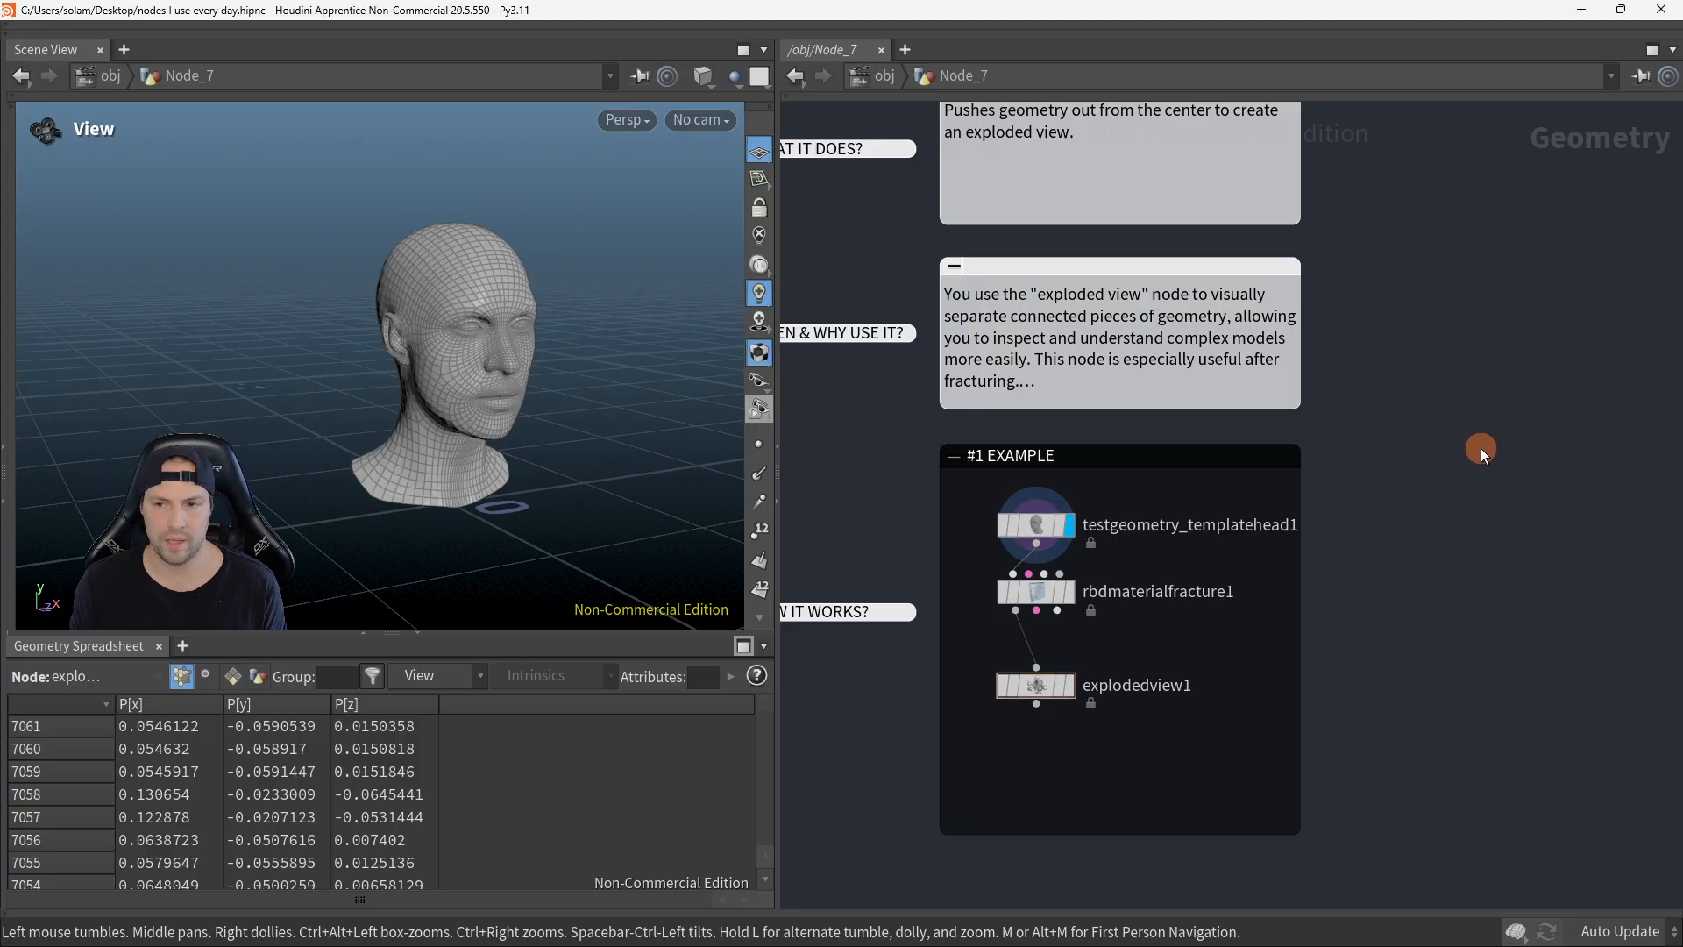
Step: Search the available nodes for TEST to view the test geometries, and close the search without adding one
key("Tab")
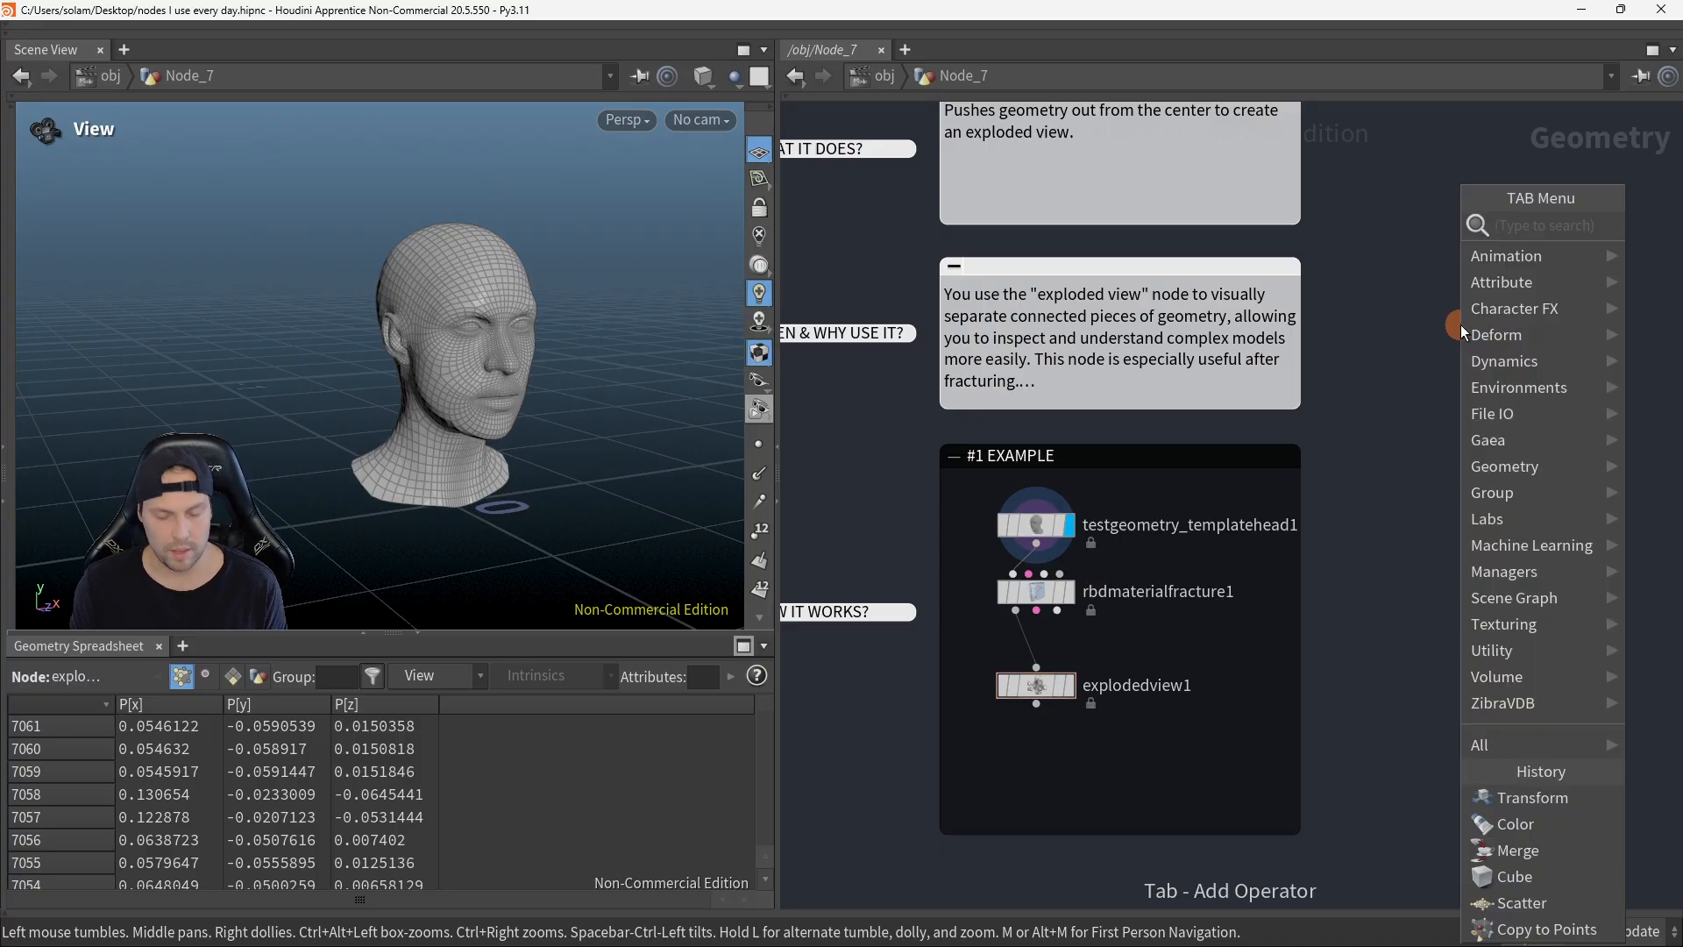
type("TEST")
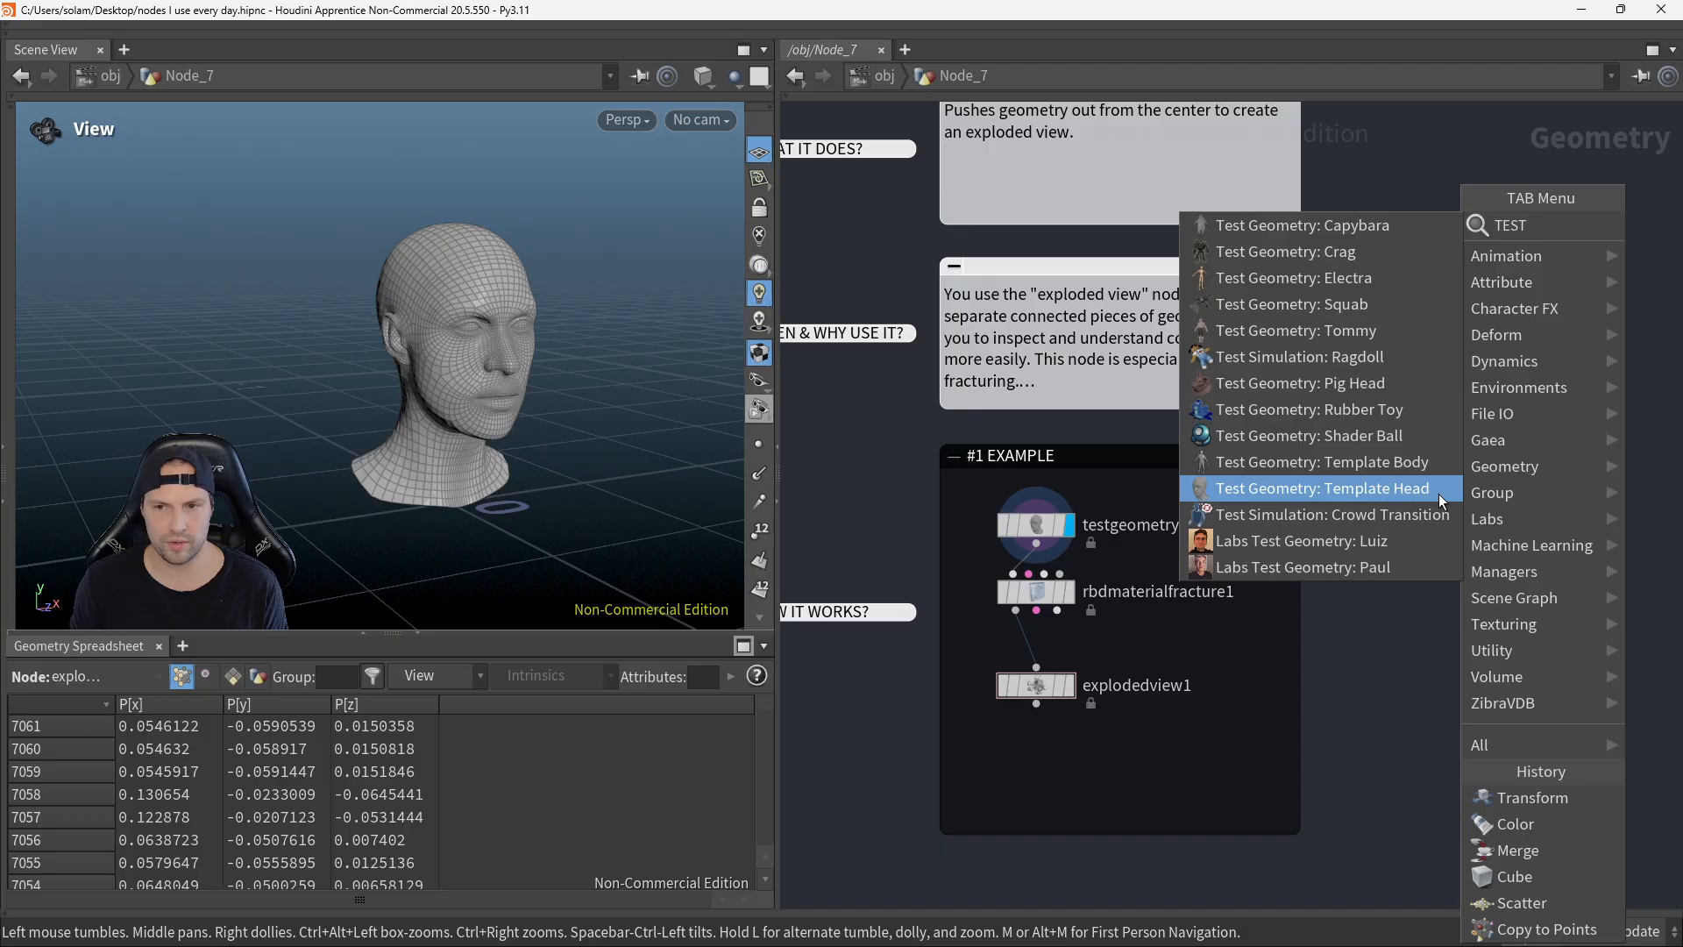
left_click(1423, 640)
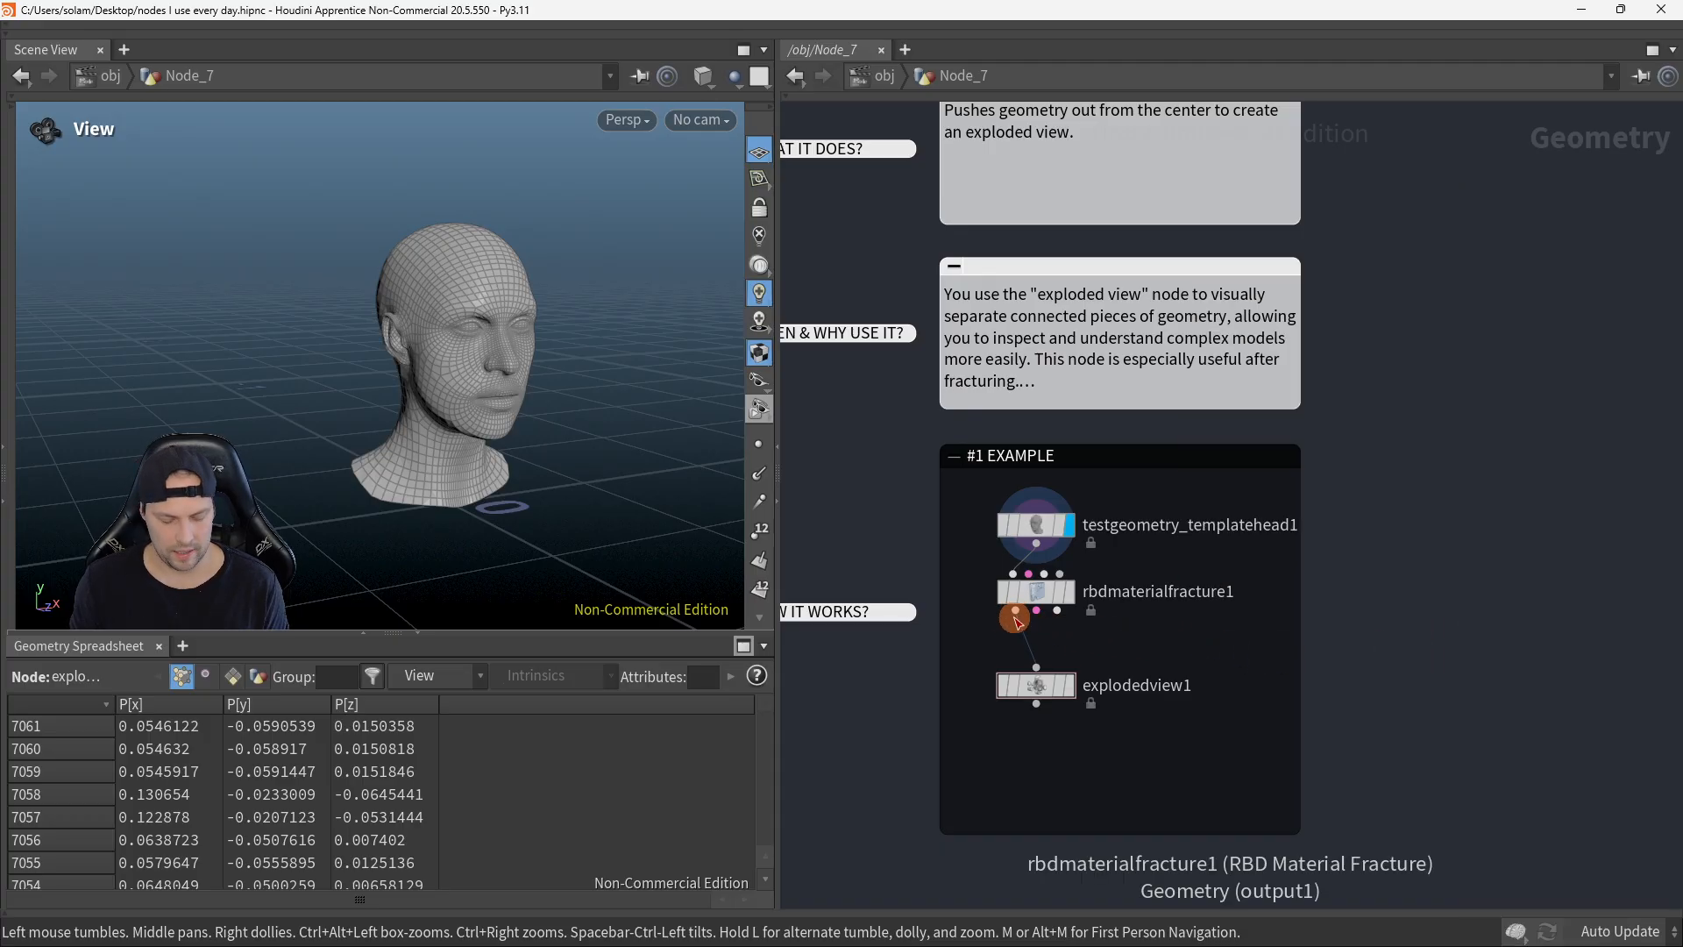
Step: Display rbdmaterialfracture1 and inspect the fractured head closely from several angles
left_click(1063, 593)
left_click(899, 541)
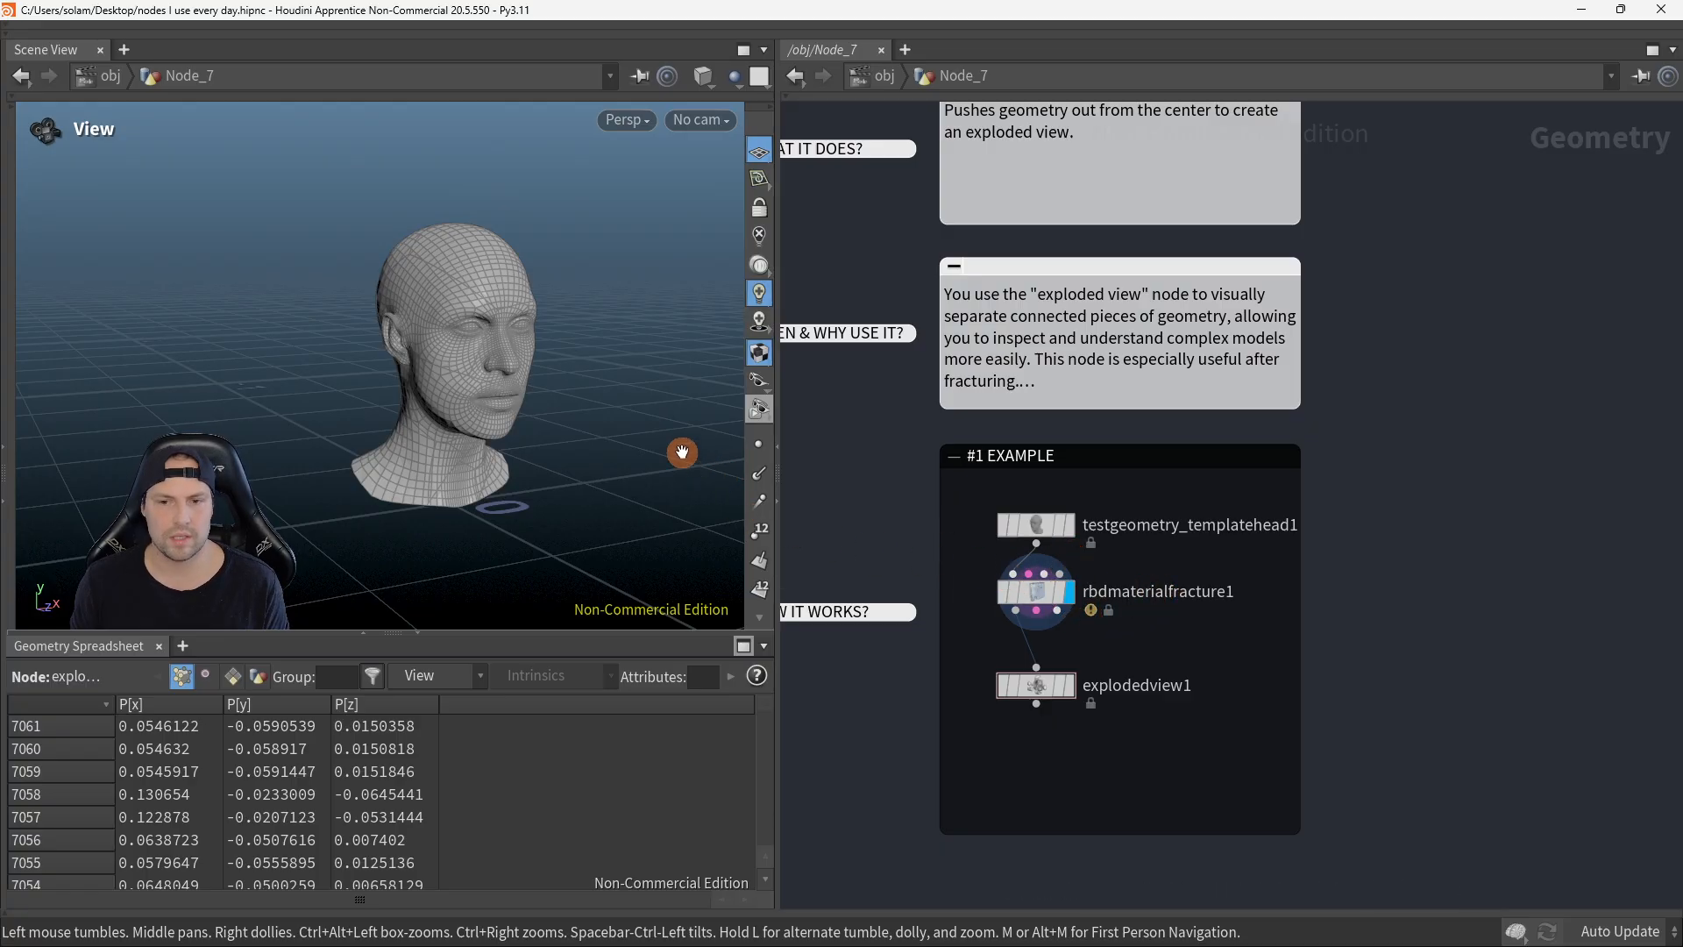
scroll(596, 400, "up", 3)
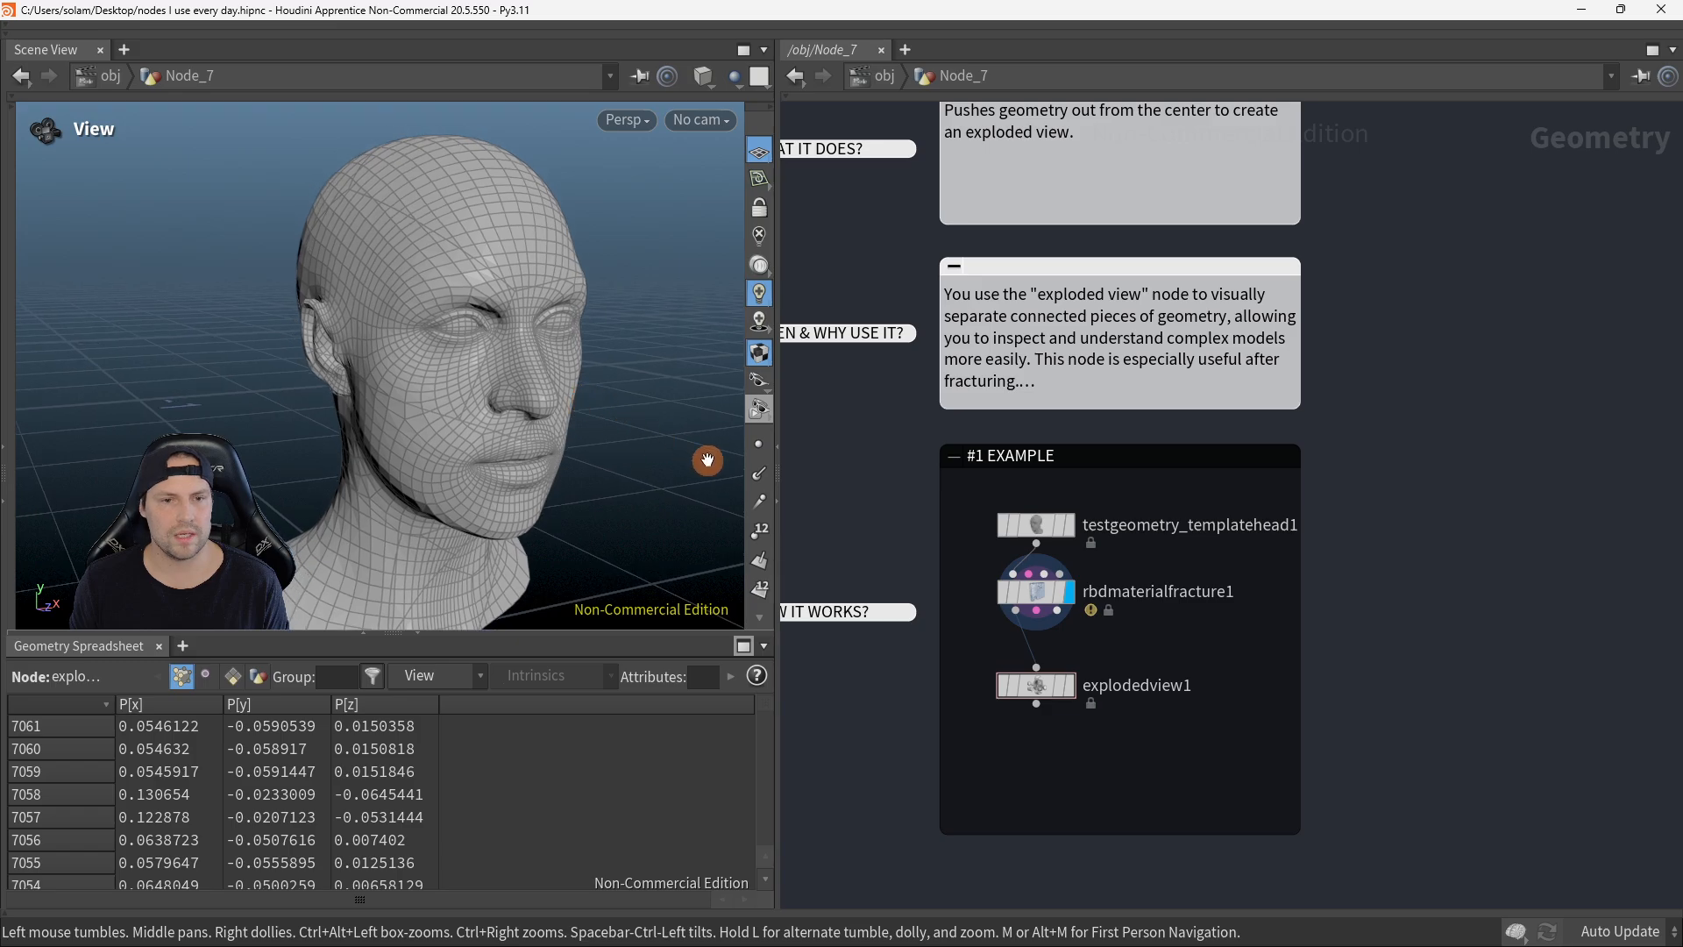
mouse_move(641, 450)
left_mouse_down()
mouse_move(574, 387)
mouse_move(665, 340)
mouse_move(649, 371)
mouse_move(608, 383)
mouse_move(670, 403)
mouse_move(470, 421)
left_mouse_up()
right_click_drag(469, 421, 680, 413)
mouse_move(680, 413)
left_mouse_down()
mouse_move(631, 391)
mouse_move(595, 414)
mouse_move(657, 398)
left_mouse_up()
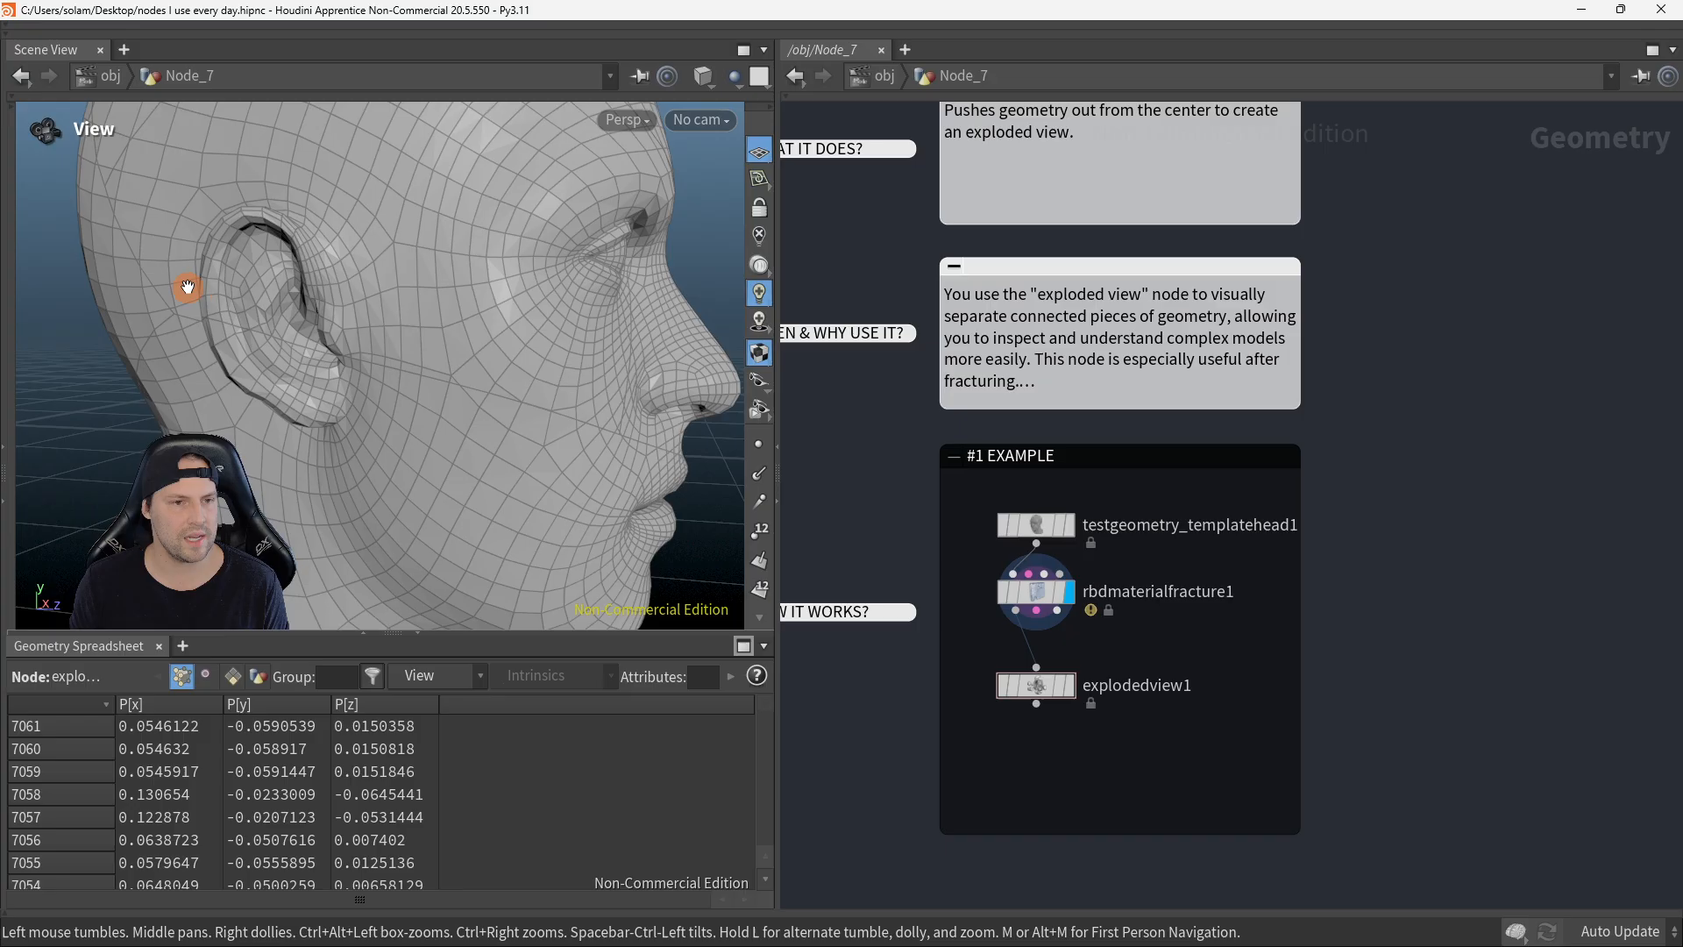
right_click_drag(374, 298, 465, 259)
left_click_drag(465, 259, 631, 375)
right_click_drag(631, 374, 537, 377)
left_click_drag(537, 378, 565, 400)
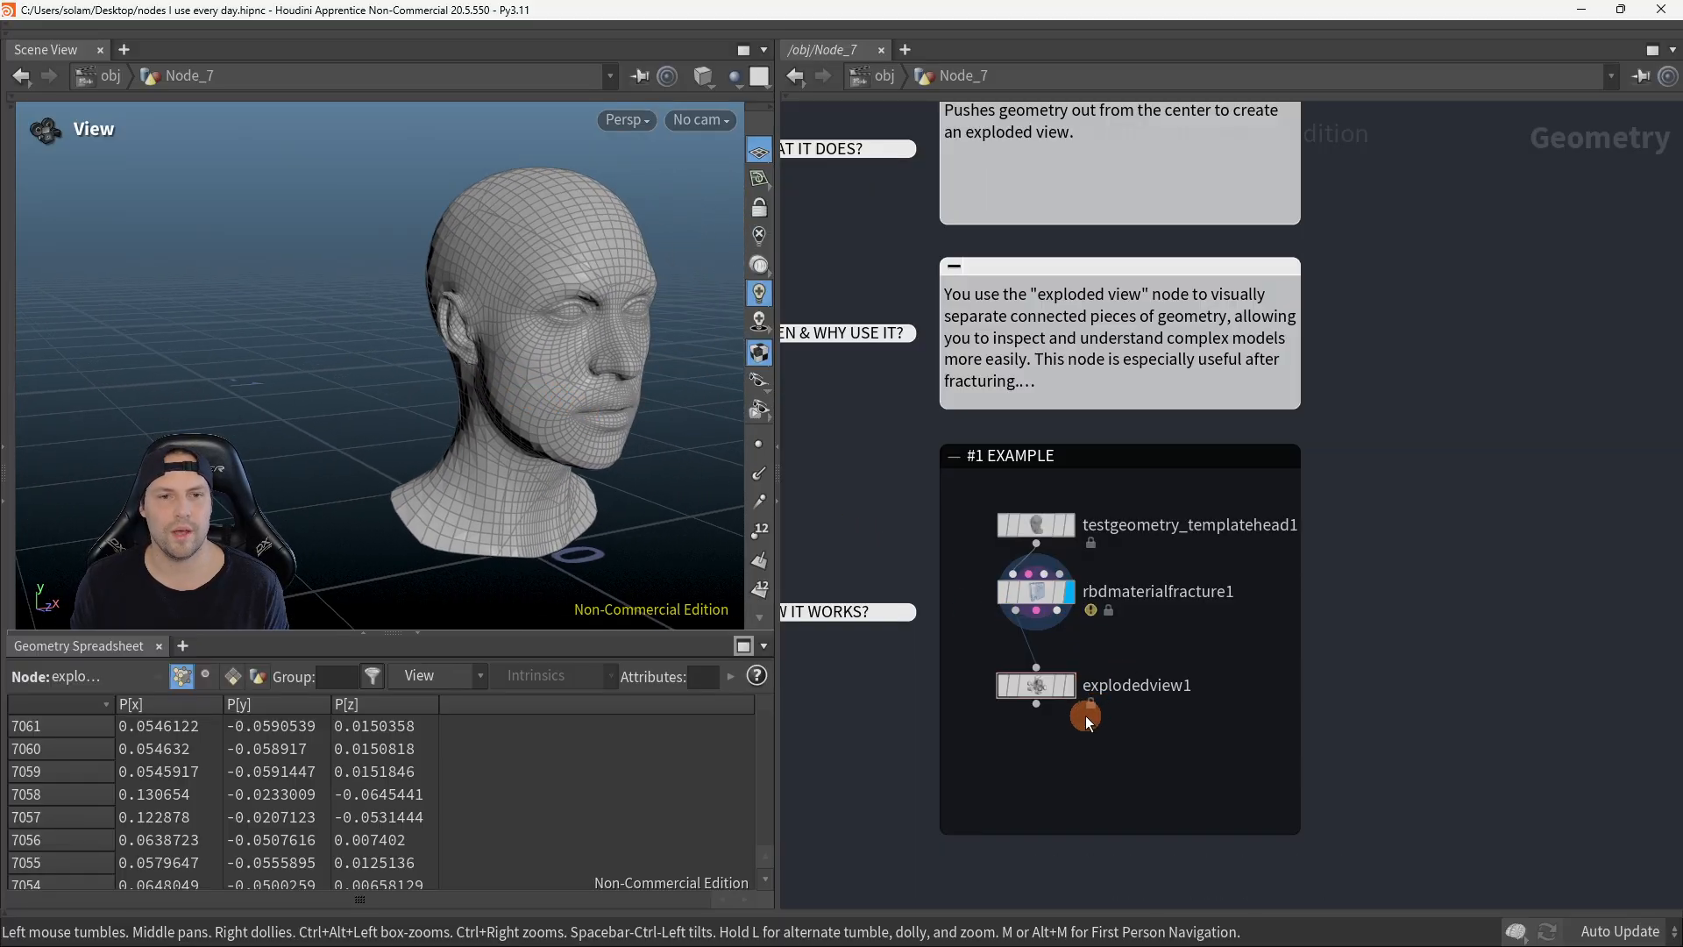
Step: Select and display explodedview1, inspect the separated head, and show the node's parameters in a narrower panel
left_click_drag(969, 652, 1118, 729)
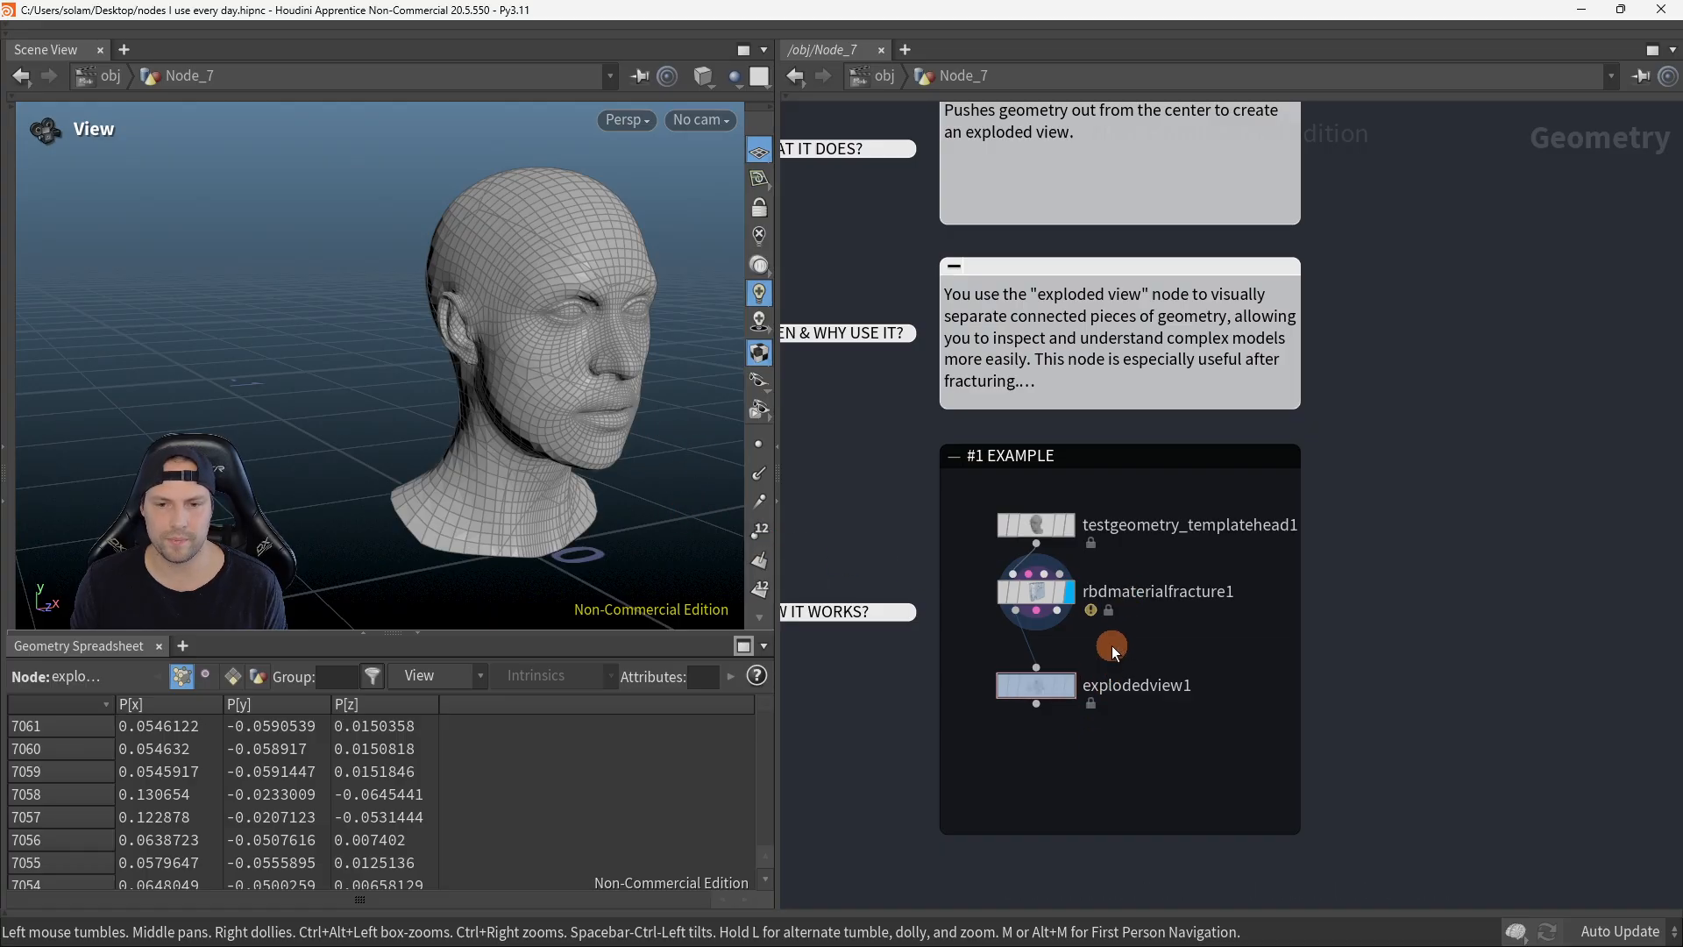
left_click(1057, 699)
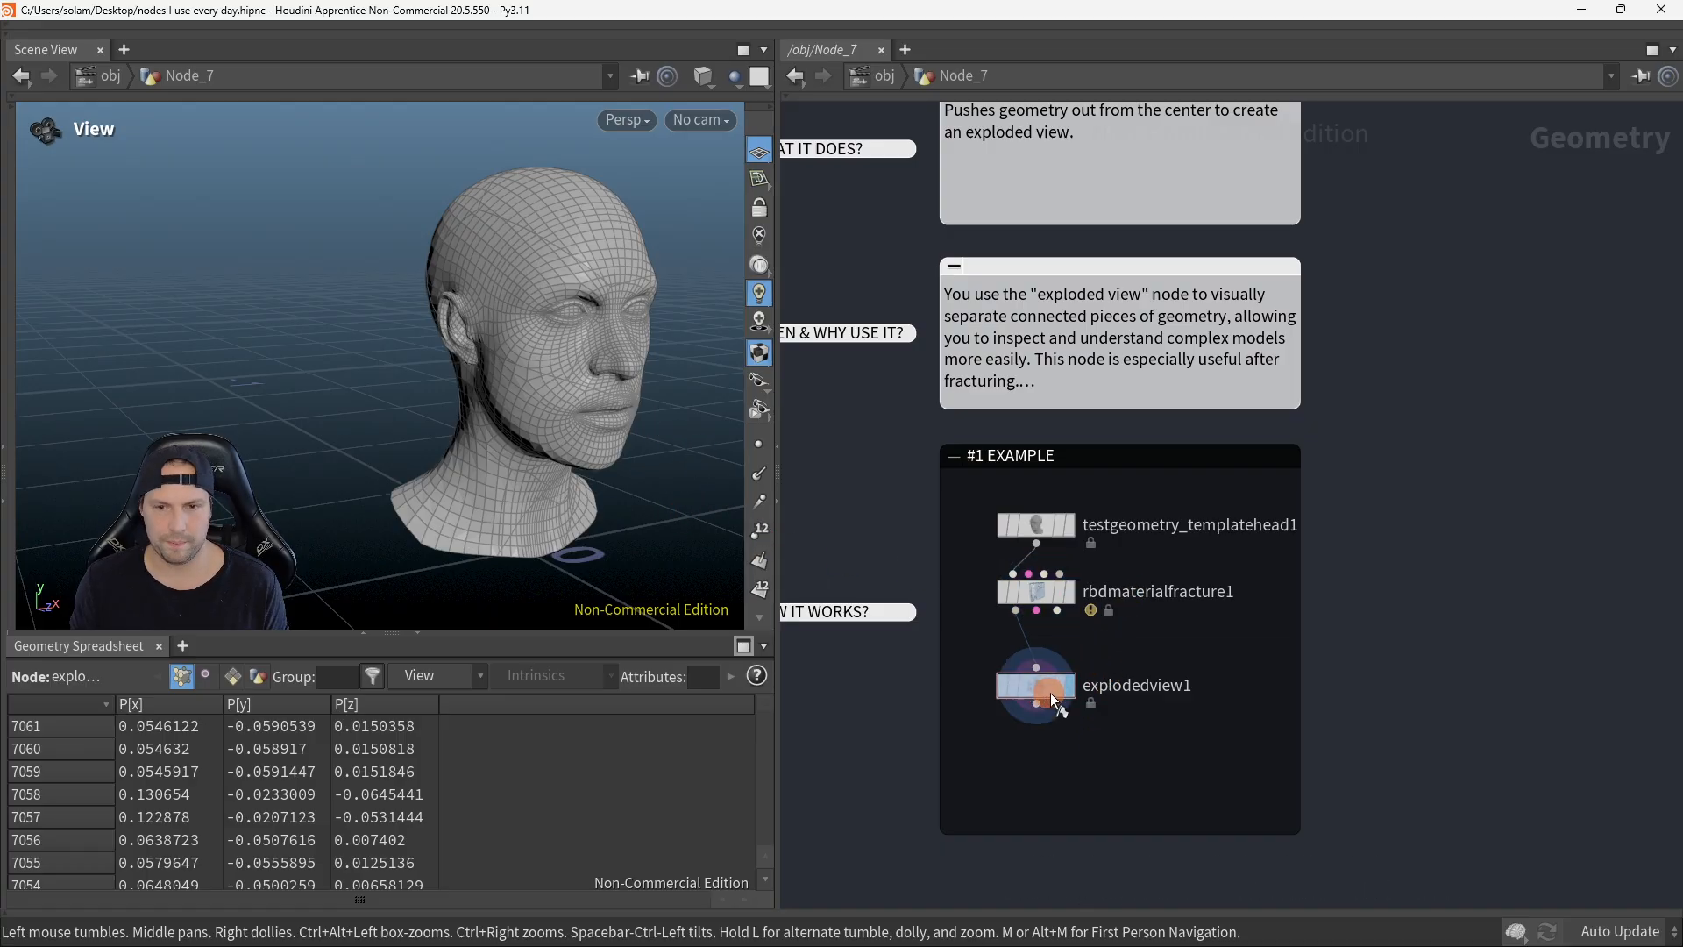
left_click_drag(656, 522, 505, 508)
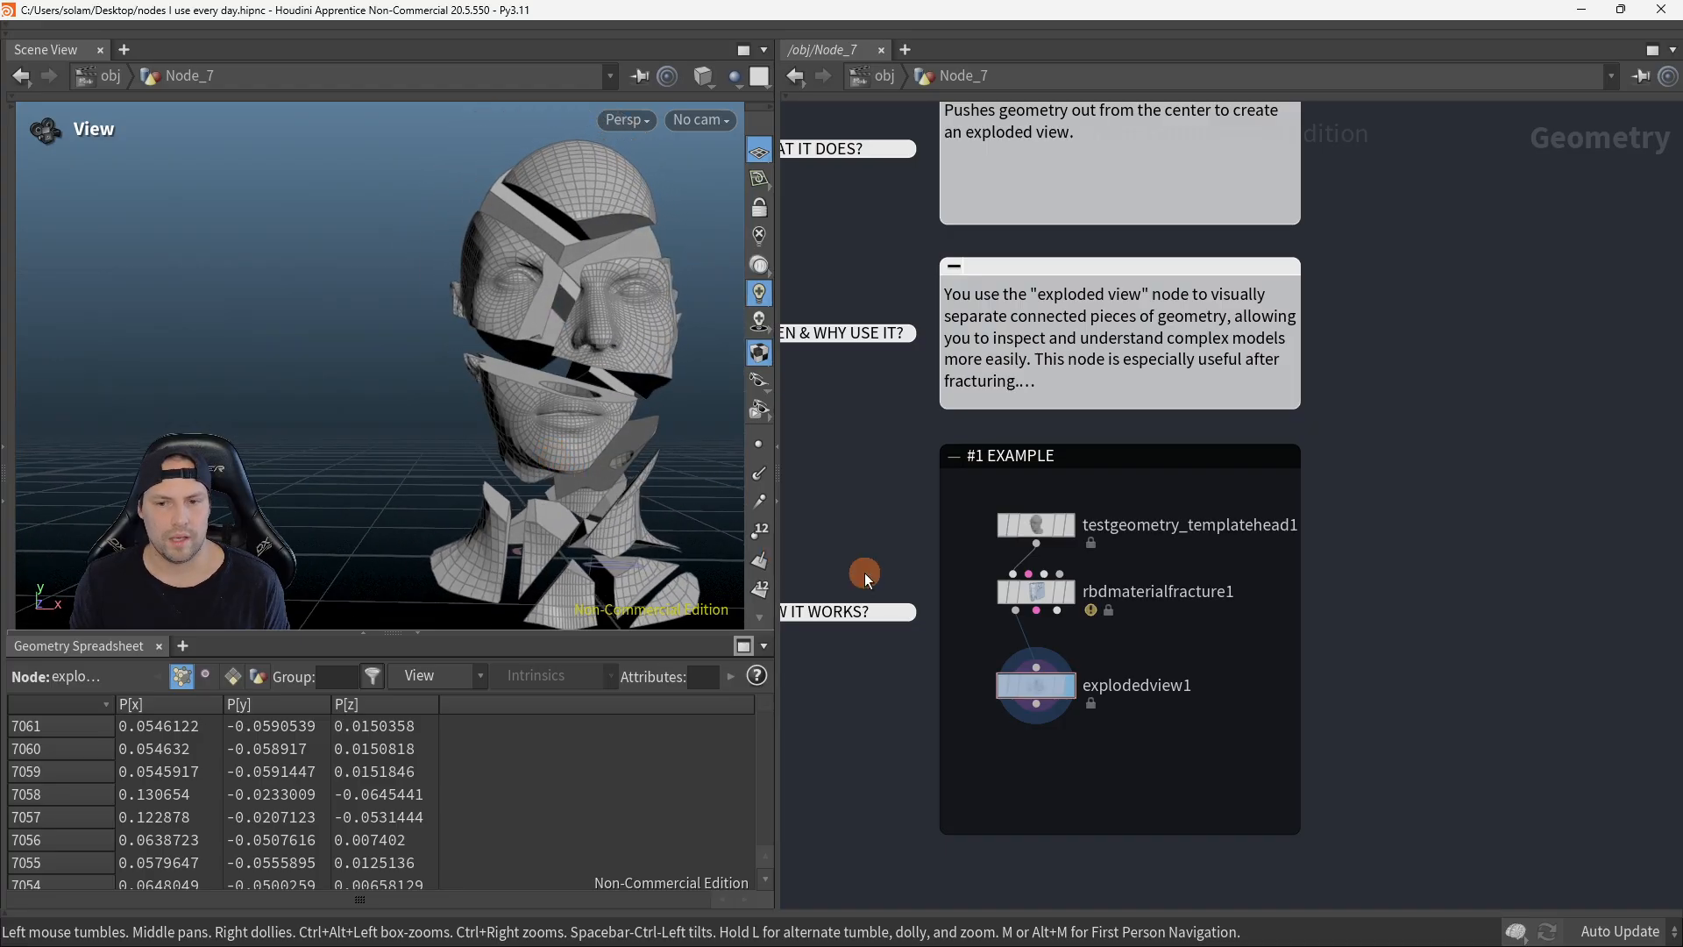
key("p")
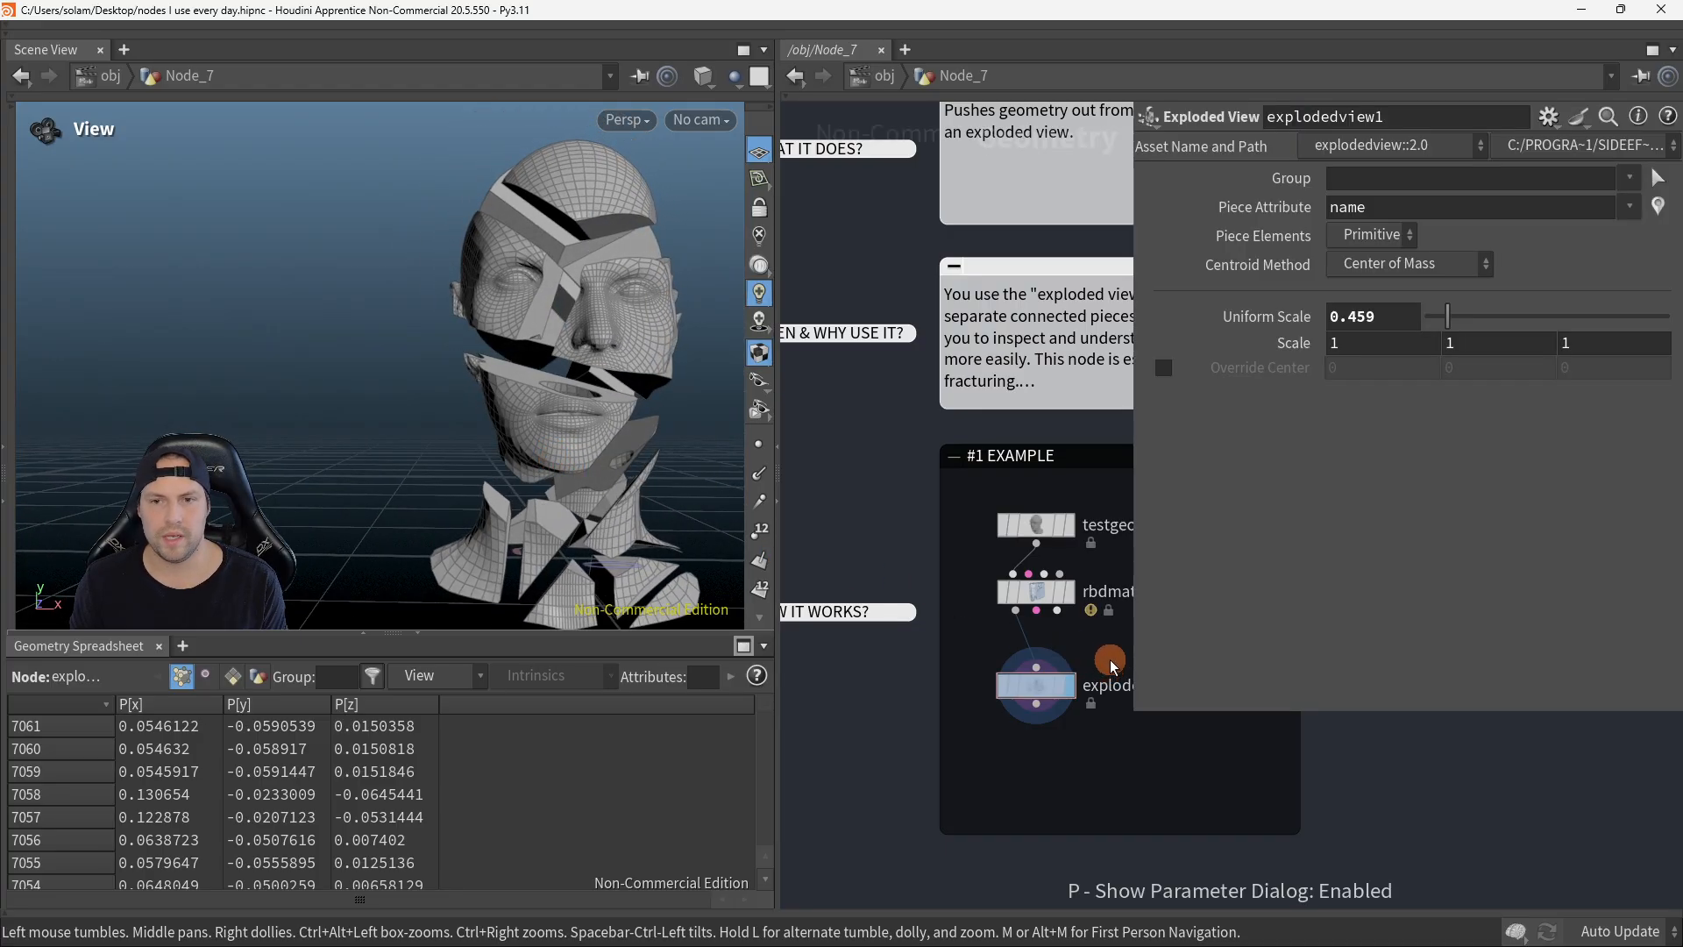
left_click_drag(1131, 711, 1262, 728)
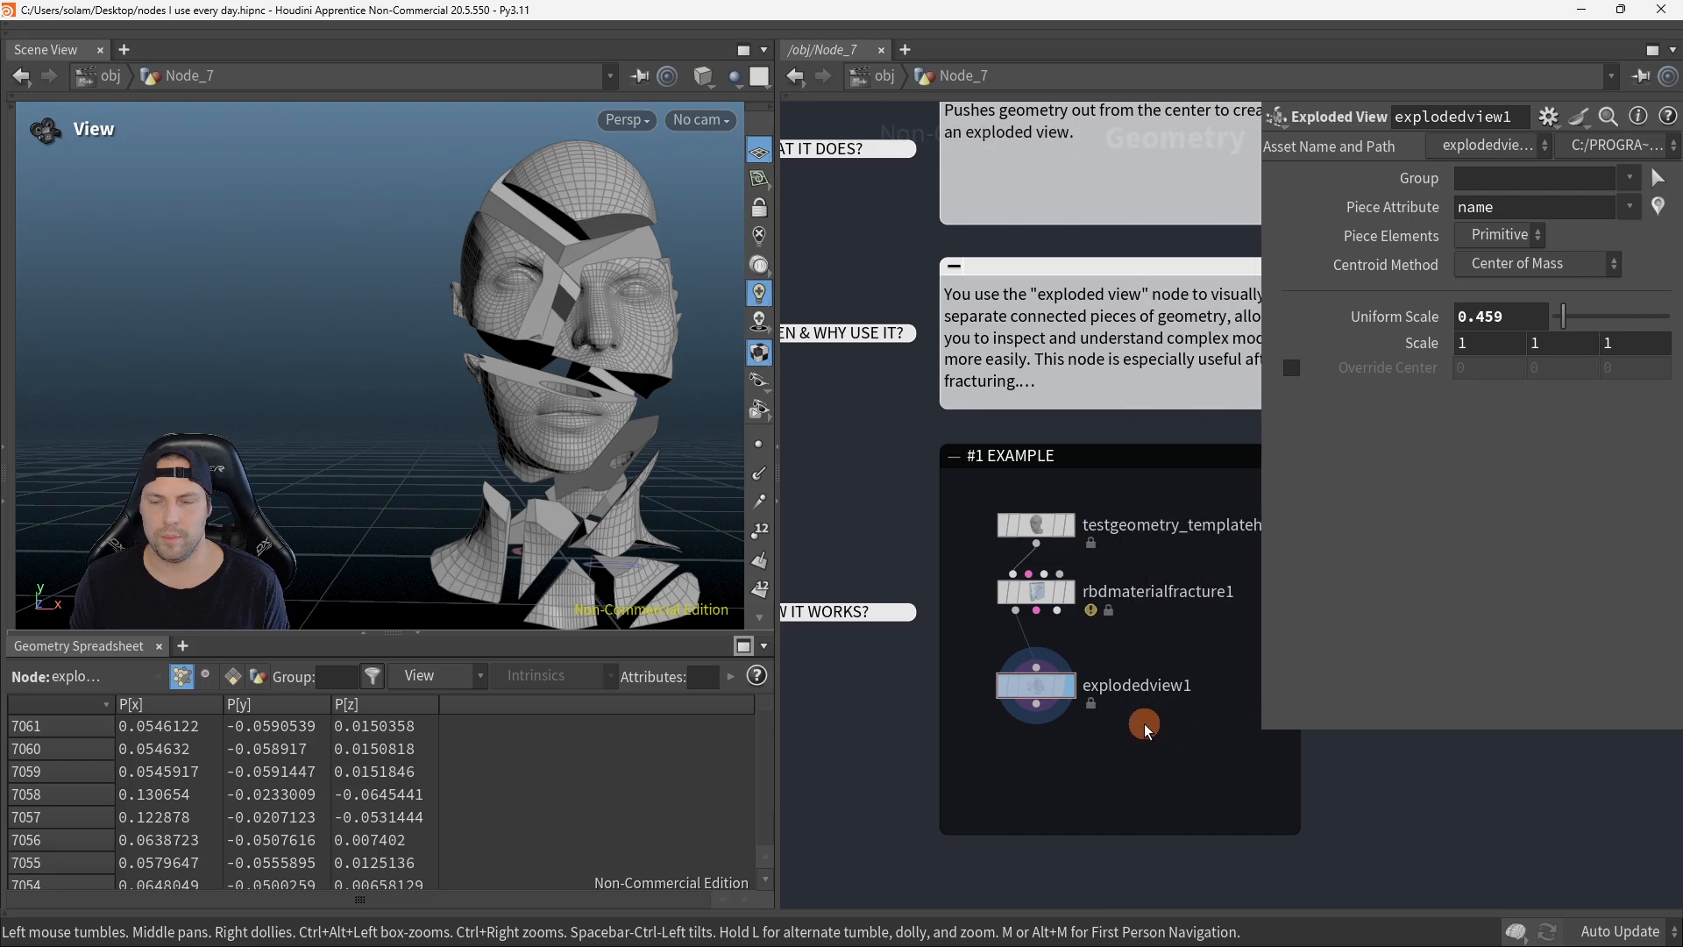
Step: Try a Uniform Scale of 1.48 on explodedview1 and inspect the pieces in plain shading without wireframe
scroll(1129, 698, "down", 3)
left_click_drag(719, 496, 490, 561)
mouse_move(1566, 317)
left_mouse_down()
mouse_move(1621, 323)
mouse_move(1555, 317)
mouse_move(1598, 318)
mouse_move(1587, 312)
left_mouse_up()
mouse_move(506, 416)
left_mouse_down()
mouse_move(544, 391)
mouse_move(544, 432)
mouse_move(611, 433)
mouse_move(494, 422)
left_mouse_up()
key("shift+w")
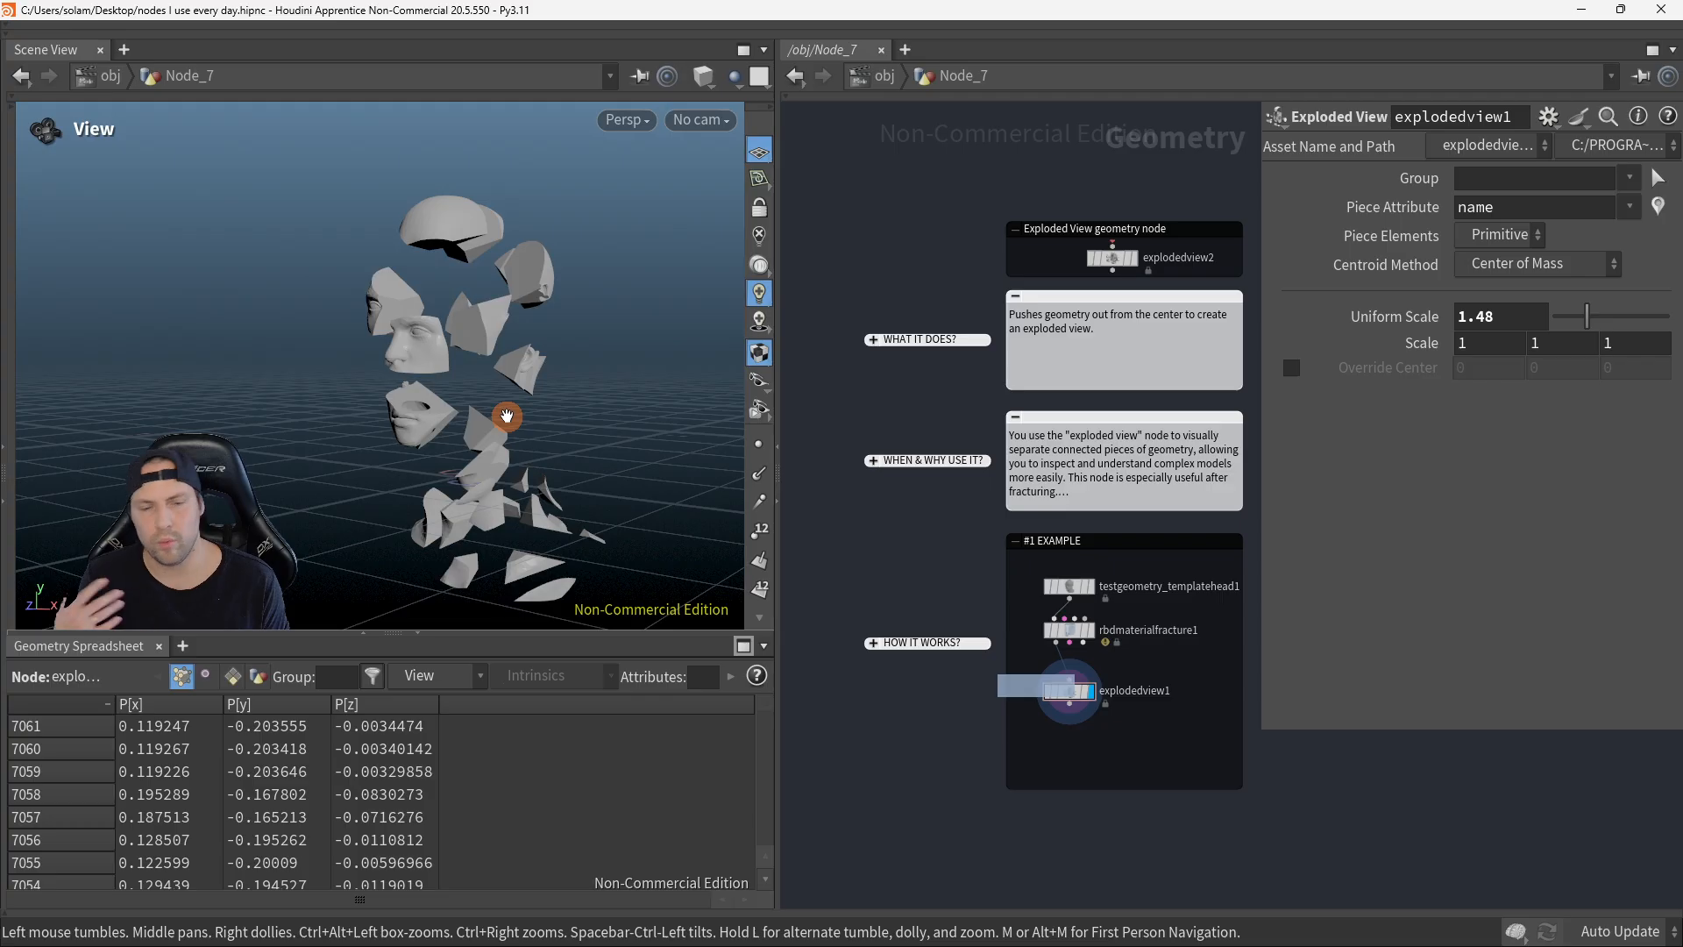
left_click_drag(508, 444, 552, 465)
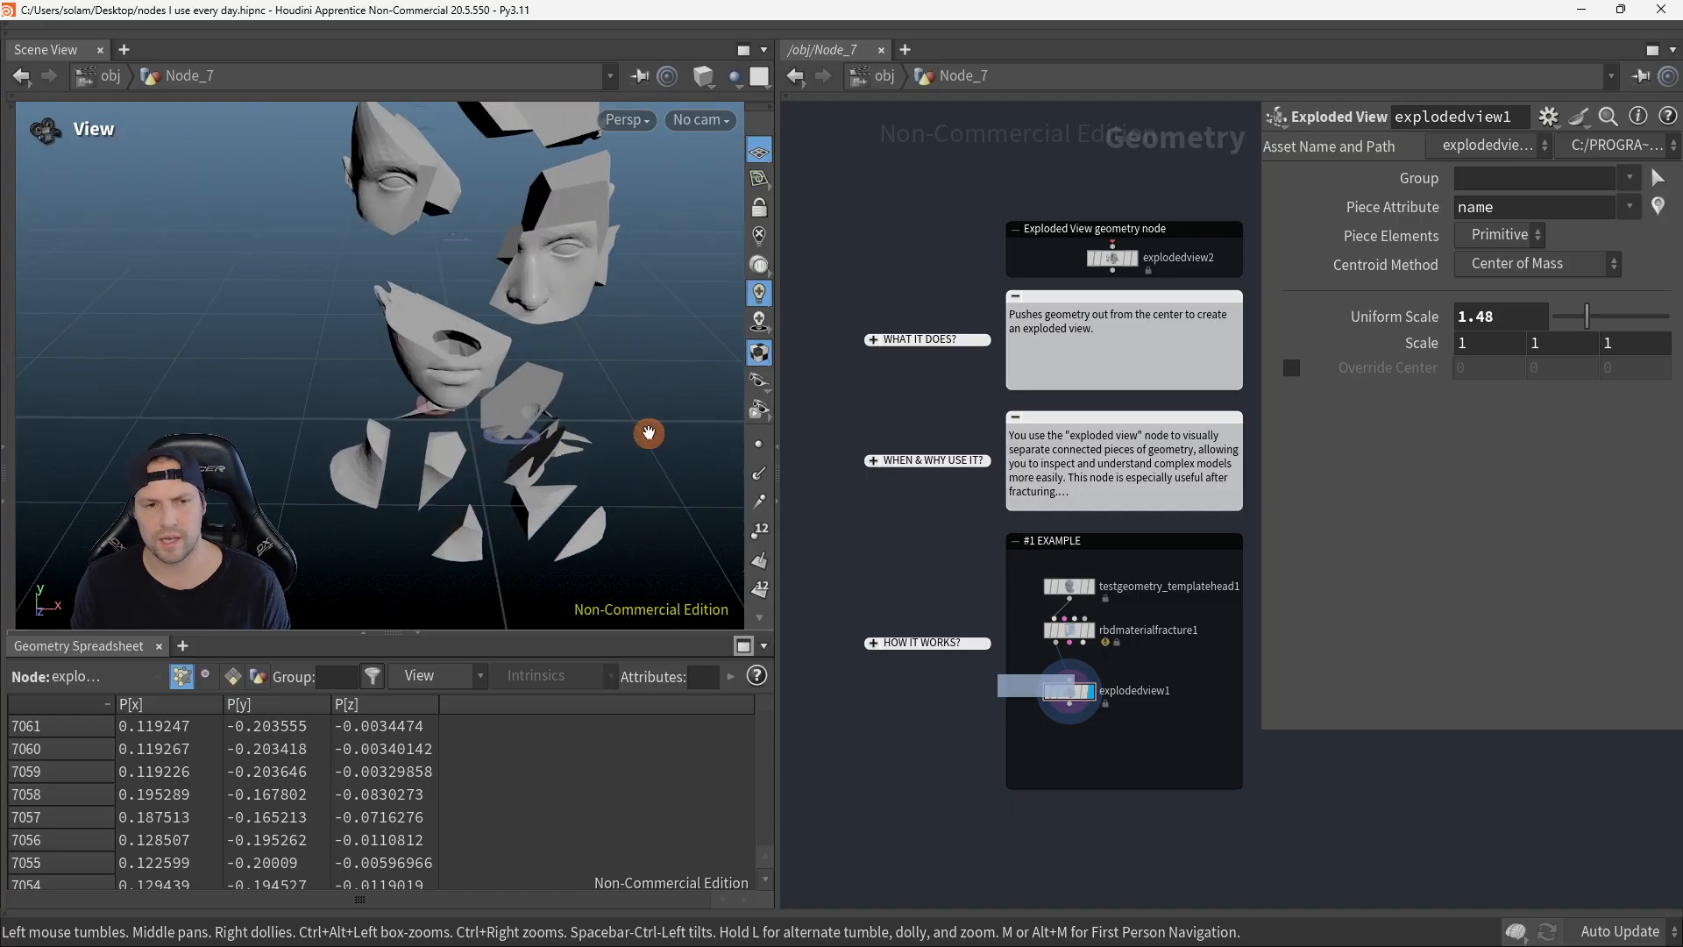
Step: Try a Uniform Scale of 1.25 on explodedview1 and inspect the pieces with wireframe over shading
left_click_drag(1636, 318, 1581, 316)
mouse_move(508, 384)
left_mouse_down()
mouse_move(561, 394)
mouse_move(590, 435)
mouse_move(443, 428)
mouse_move(566, 407)
left_mouse_up()
key("shift+w")
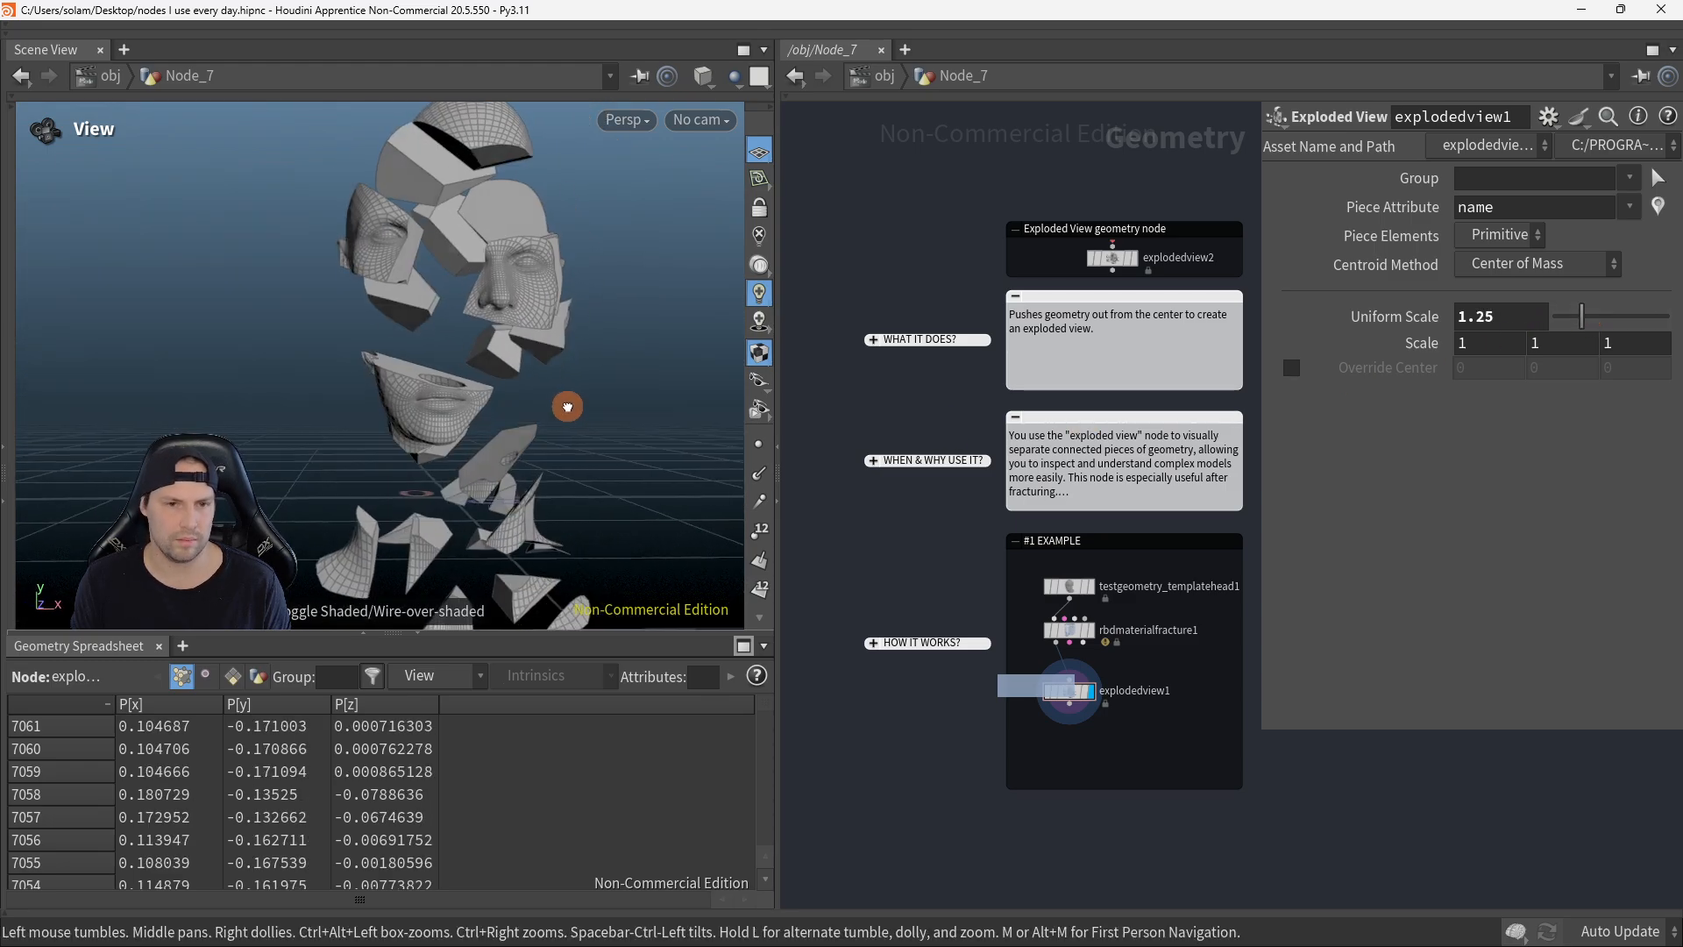
scroll(566, 406, "up", 5)
left_click_drag(597, 350, 280, 386)
scroll(518, 383, "down", 5)
scroll(492, 350, "up", 5)
left_click_drag(667, 334, 604, 424)
scroll(432, 361, "down", 5)
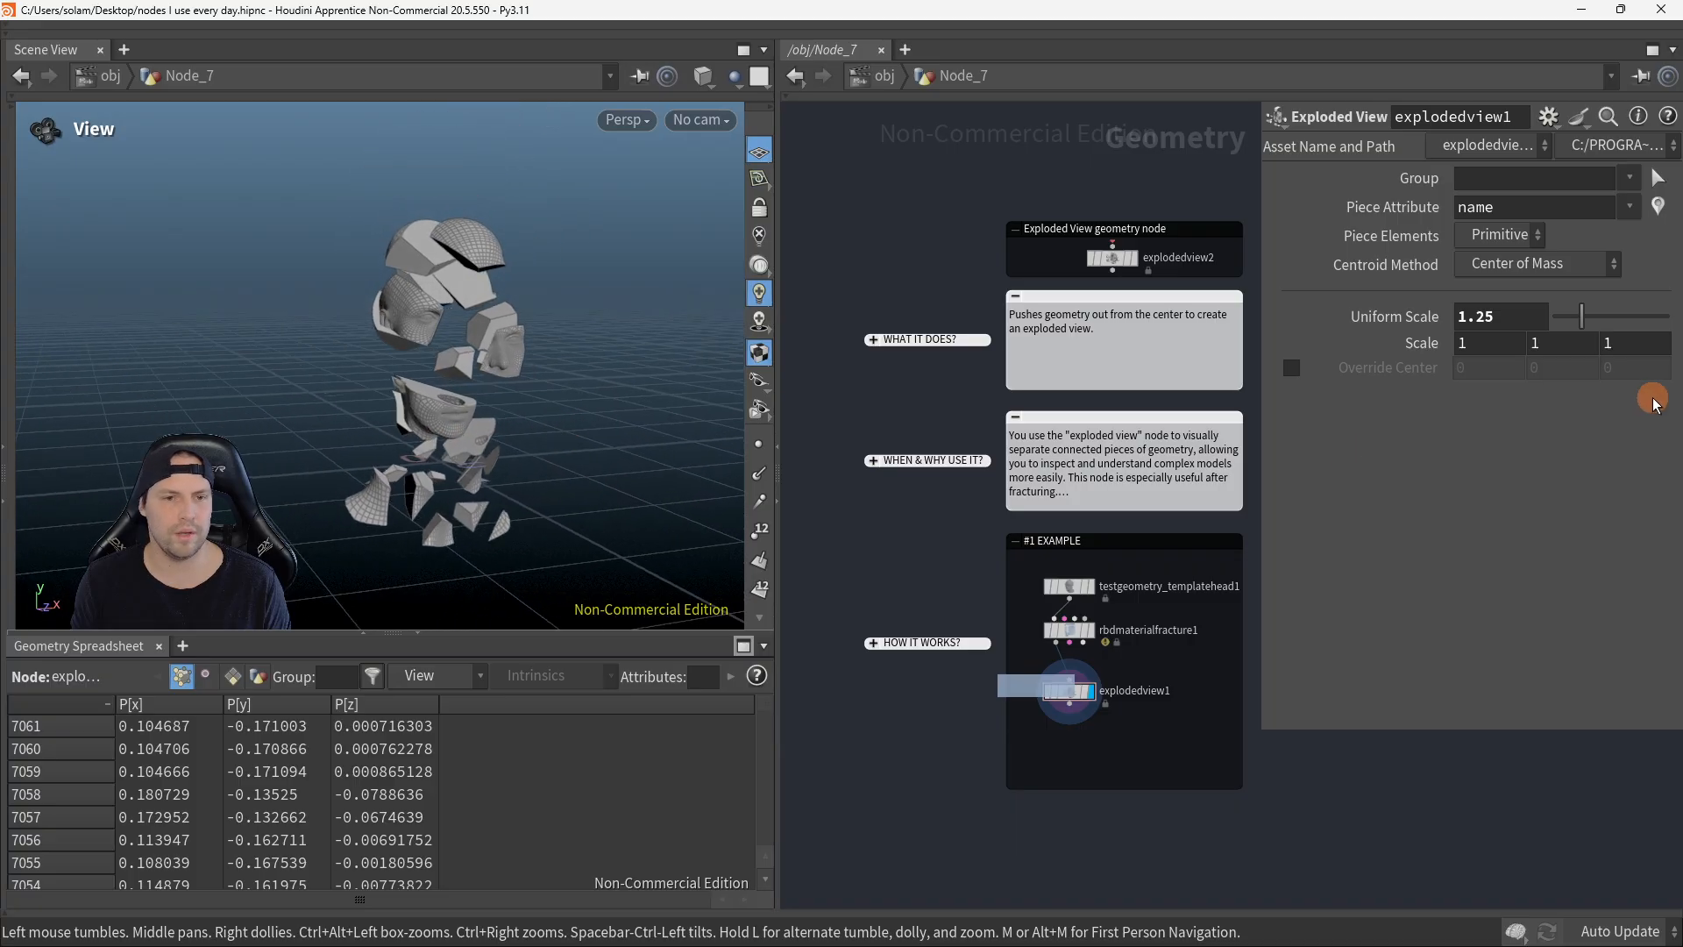
Step: Set explodedview1's Uniform Scale to 1.78
mouse_move(1565, 320)
left_mouse_down()
mouse_move(1550, 327)
mouse_move(1593, 313)
mouse_move(1591, 328)
left_mouse_up()
left_click(1464, 436)
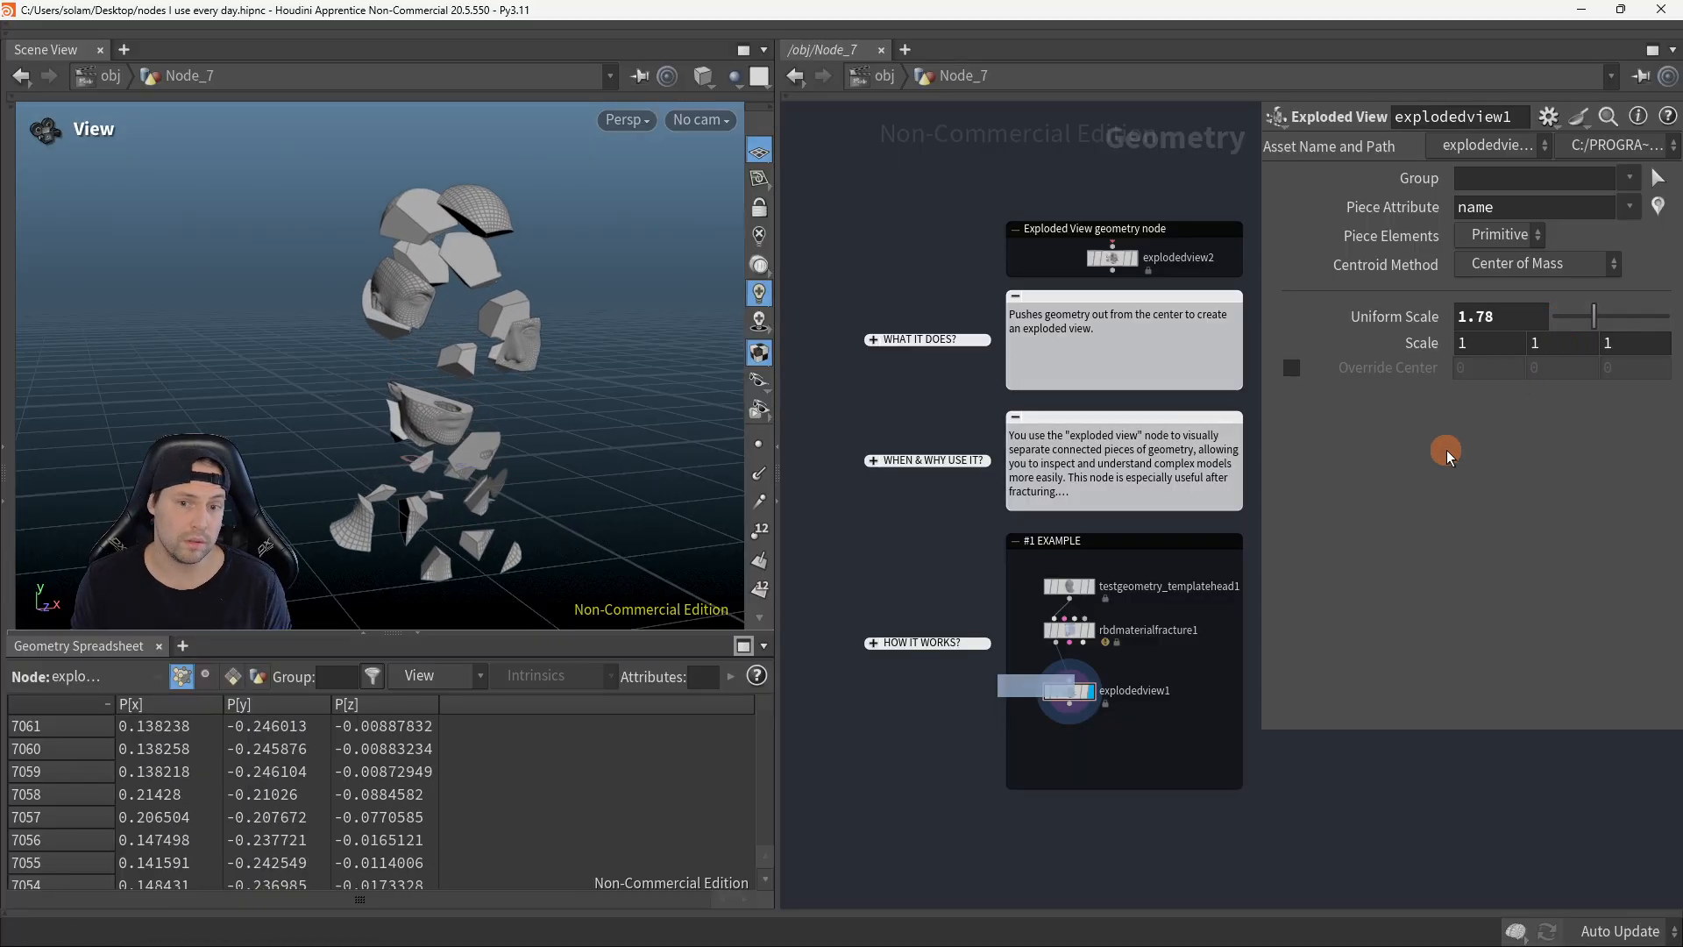
middle_click_drag(1268, 806, 1243, 754)
Step: Leave Node_7, enter the network inside Node_8, and hide the node parameters
key("u")
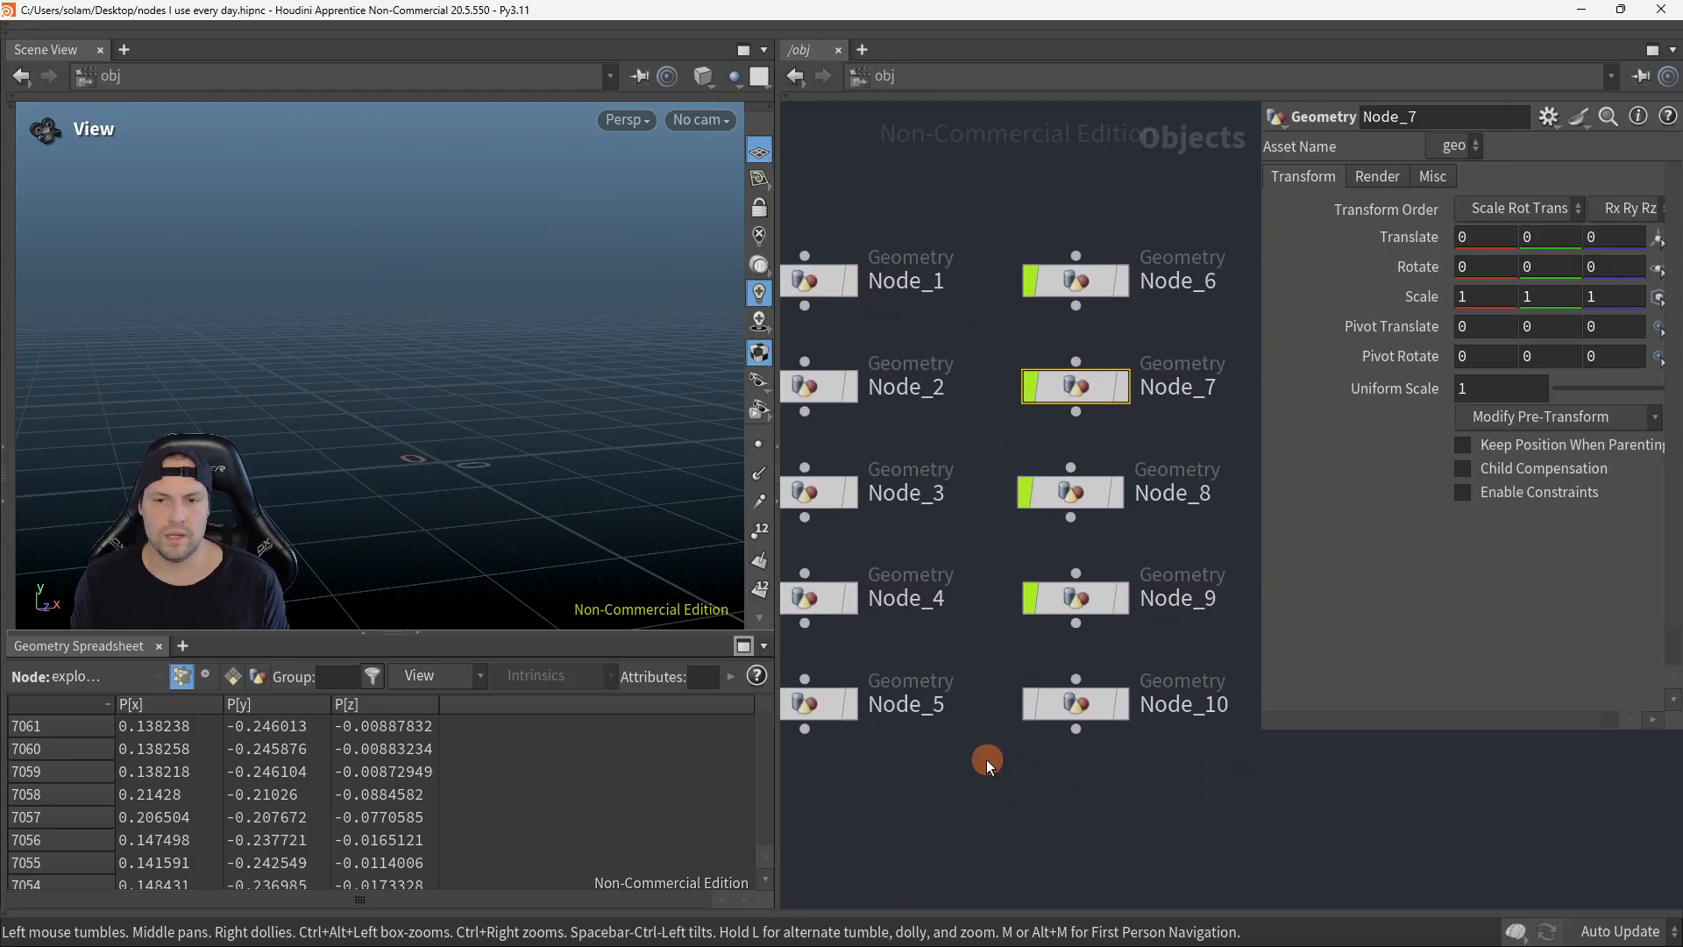
left_click(1096, 496)
key("i")
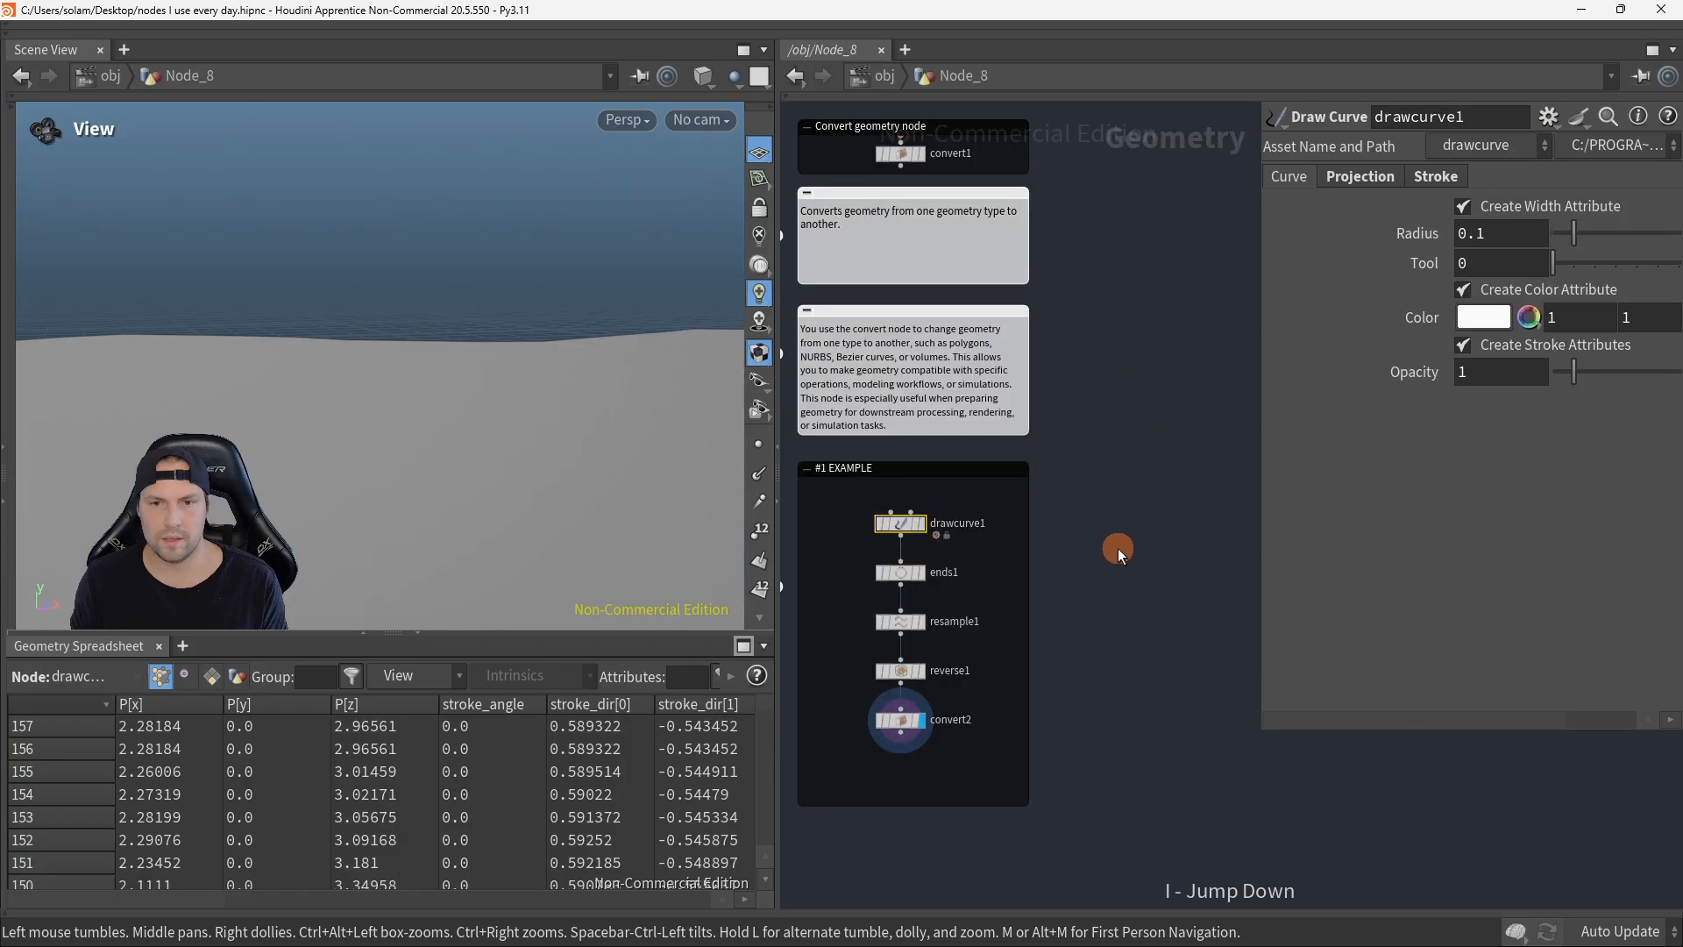
key("p")
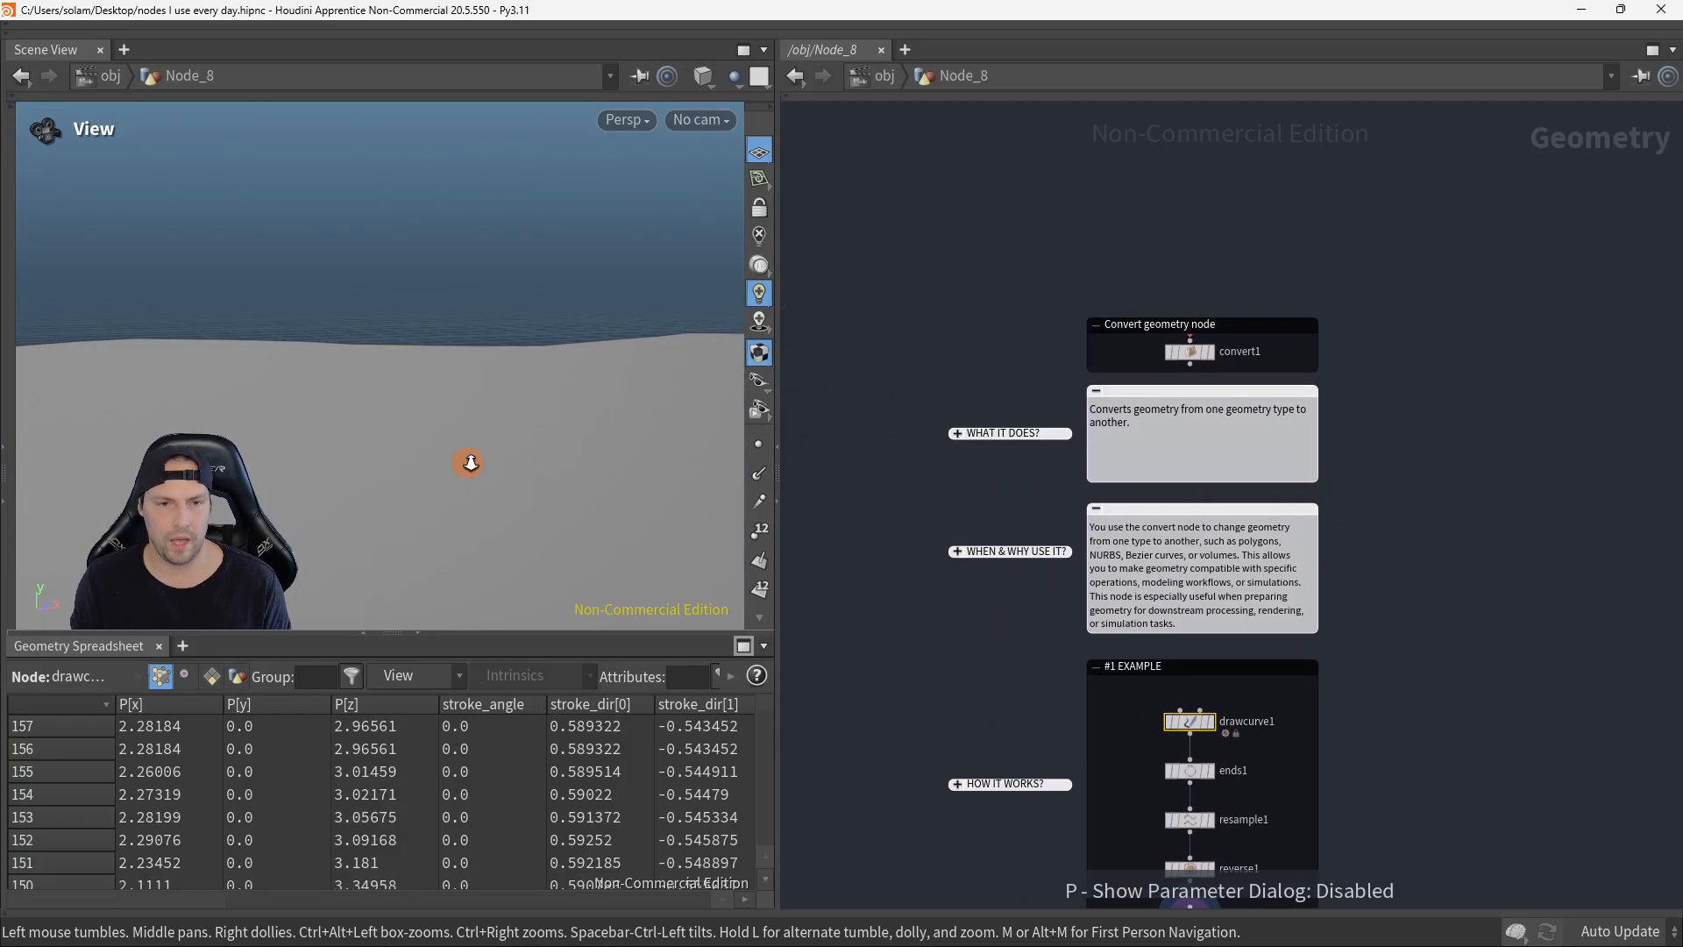
left_click_drag(457, 514, 521, 510)
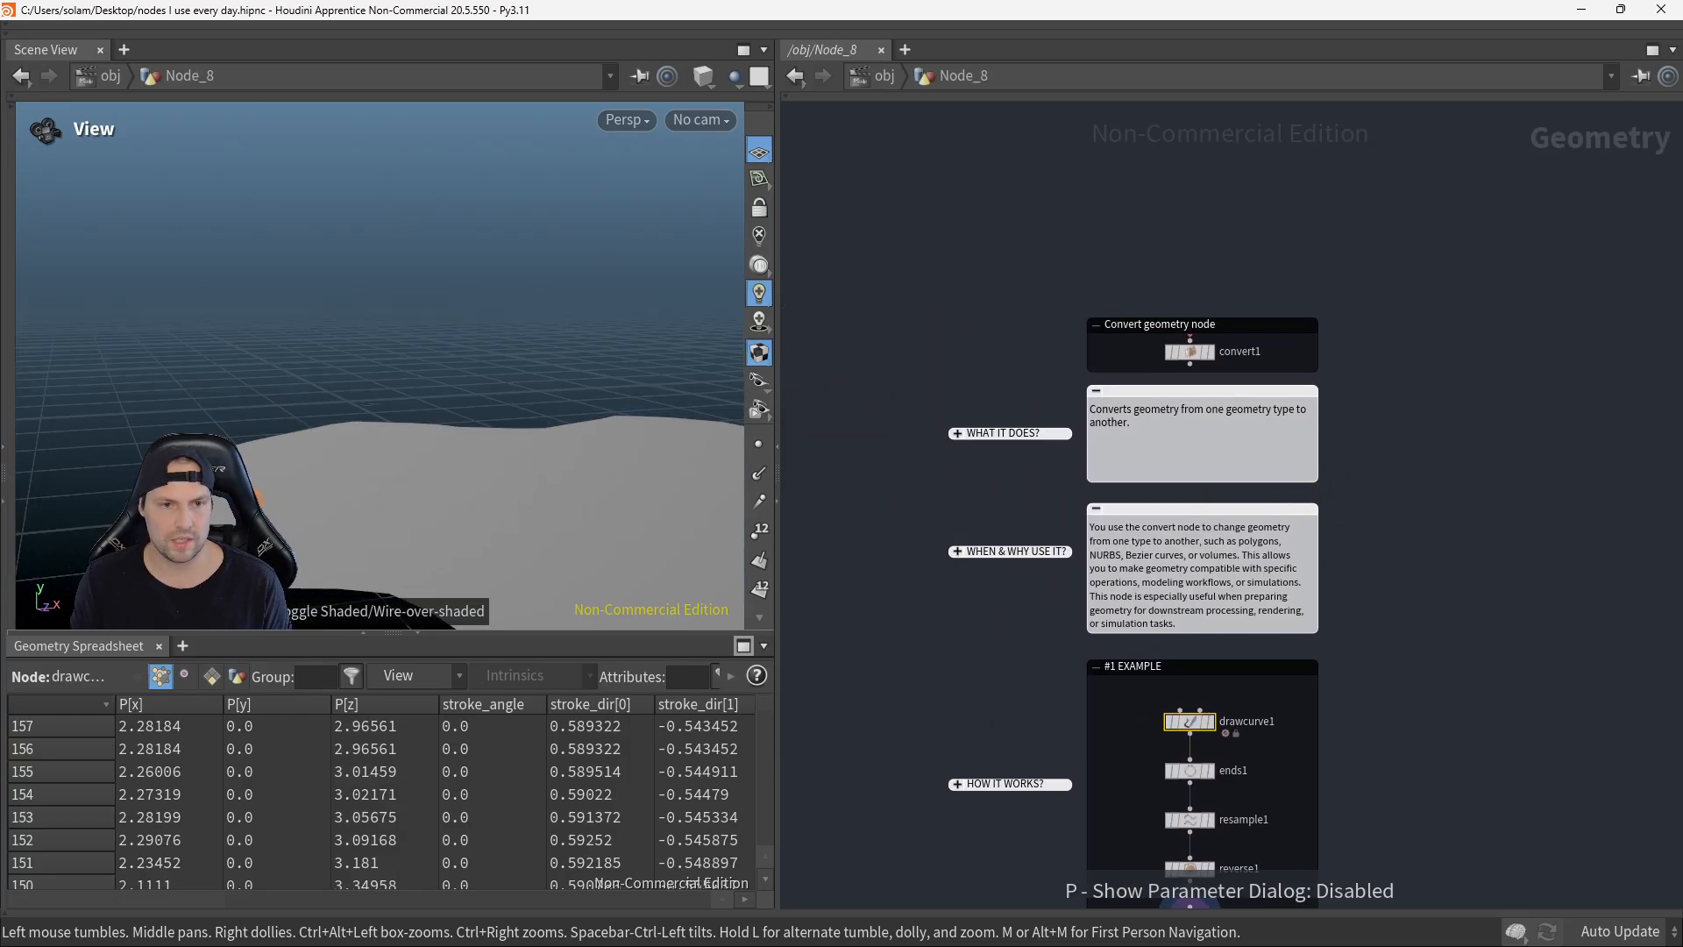
Step: Display convert1 and read the notes on what the Convert node does and when to use it
left_click(1179, 348)
mouse_move(534, 434)
left_mouse_down()
mouse_move(345, 451)
mouse_move(521, 405)
left_mouse_up()
left_click_drag(663, 481, 700, 479)
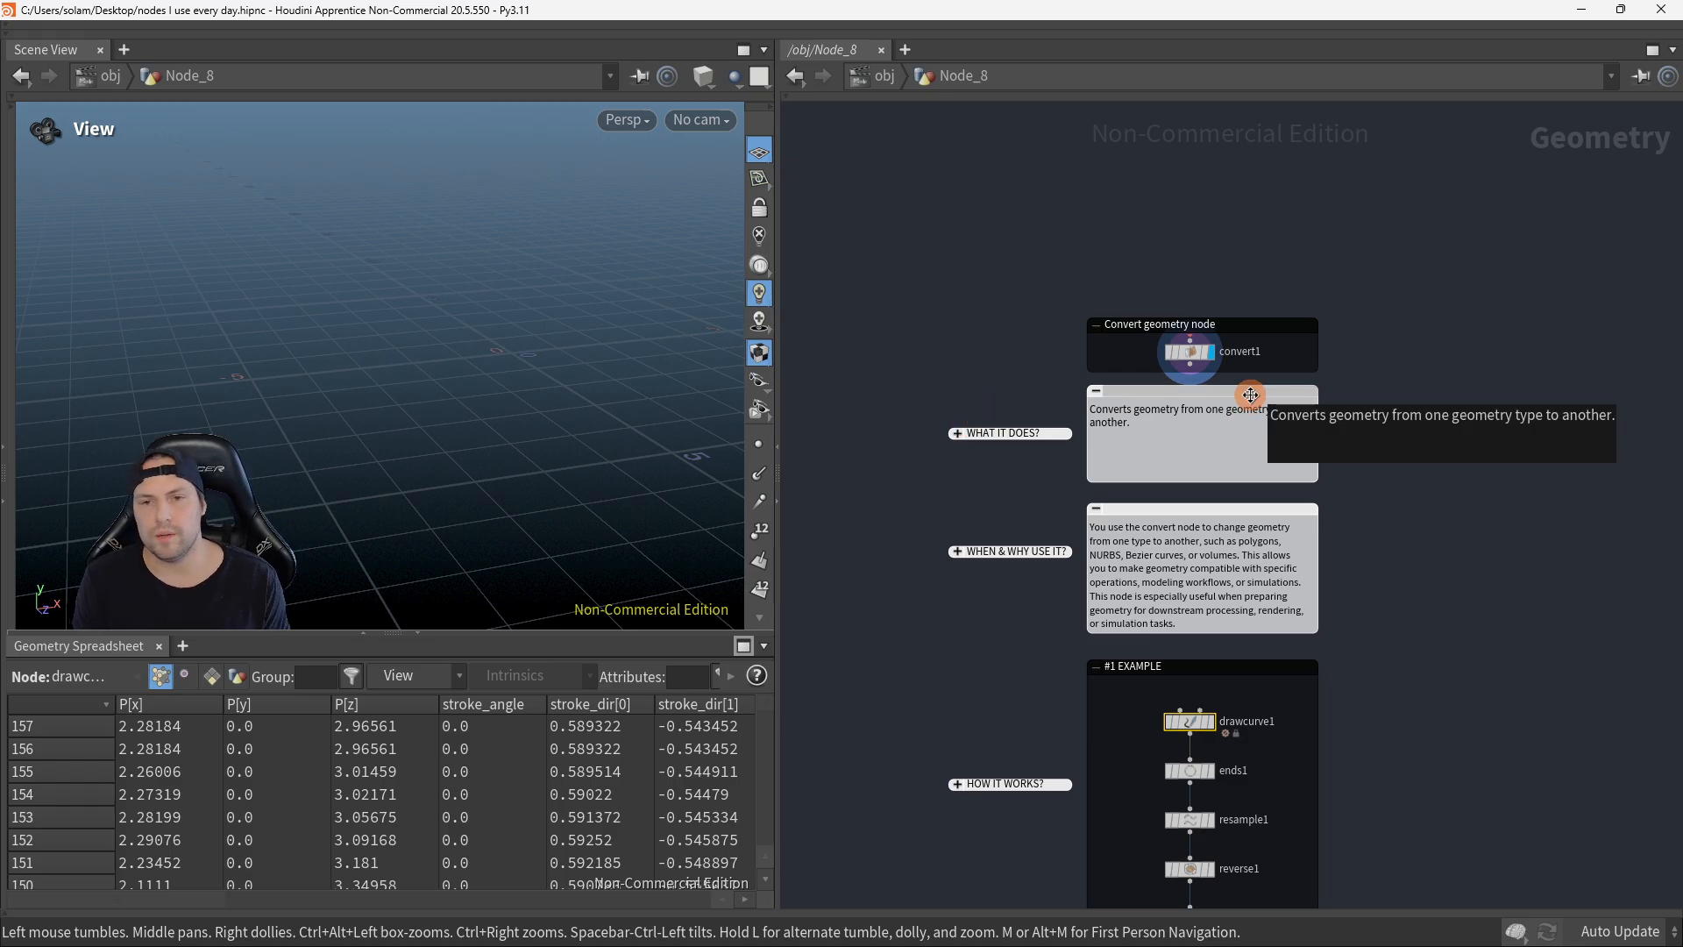
scroll(1385, 428, "up", 2)
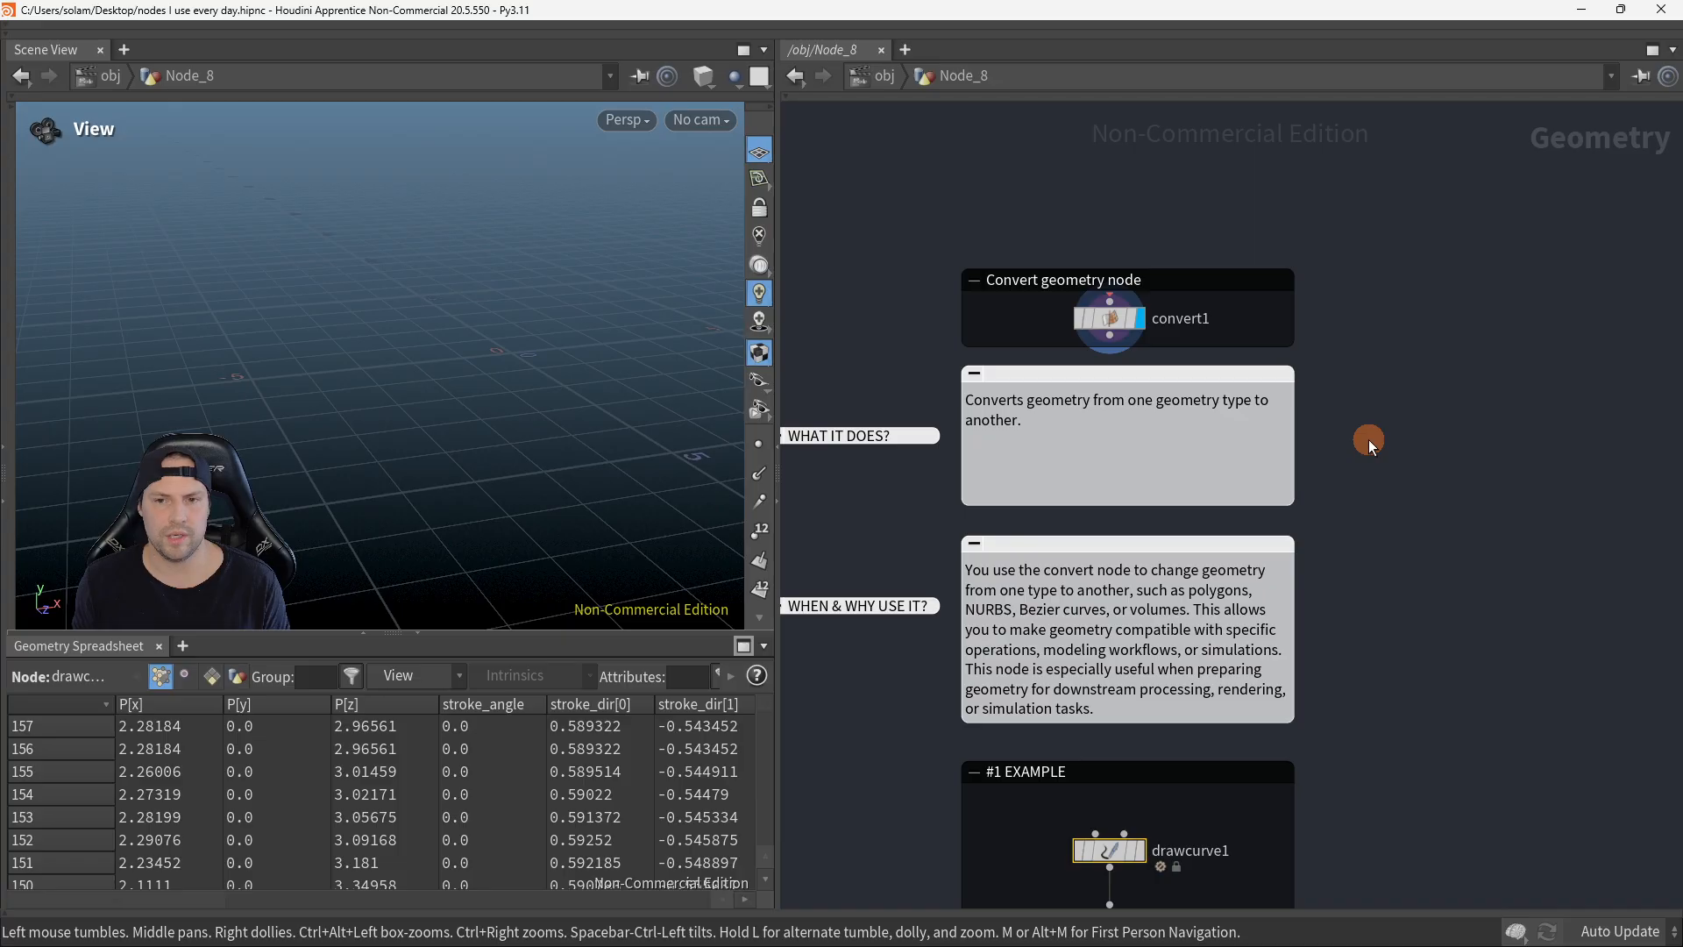
middle_click_drag(1359, 442, 1449, 401)
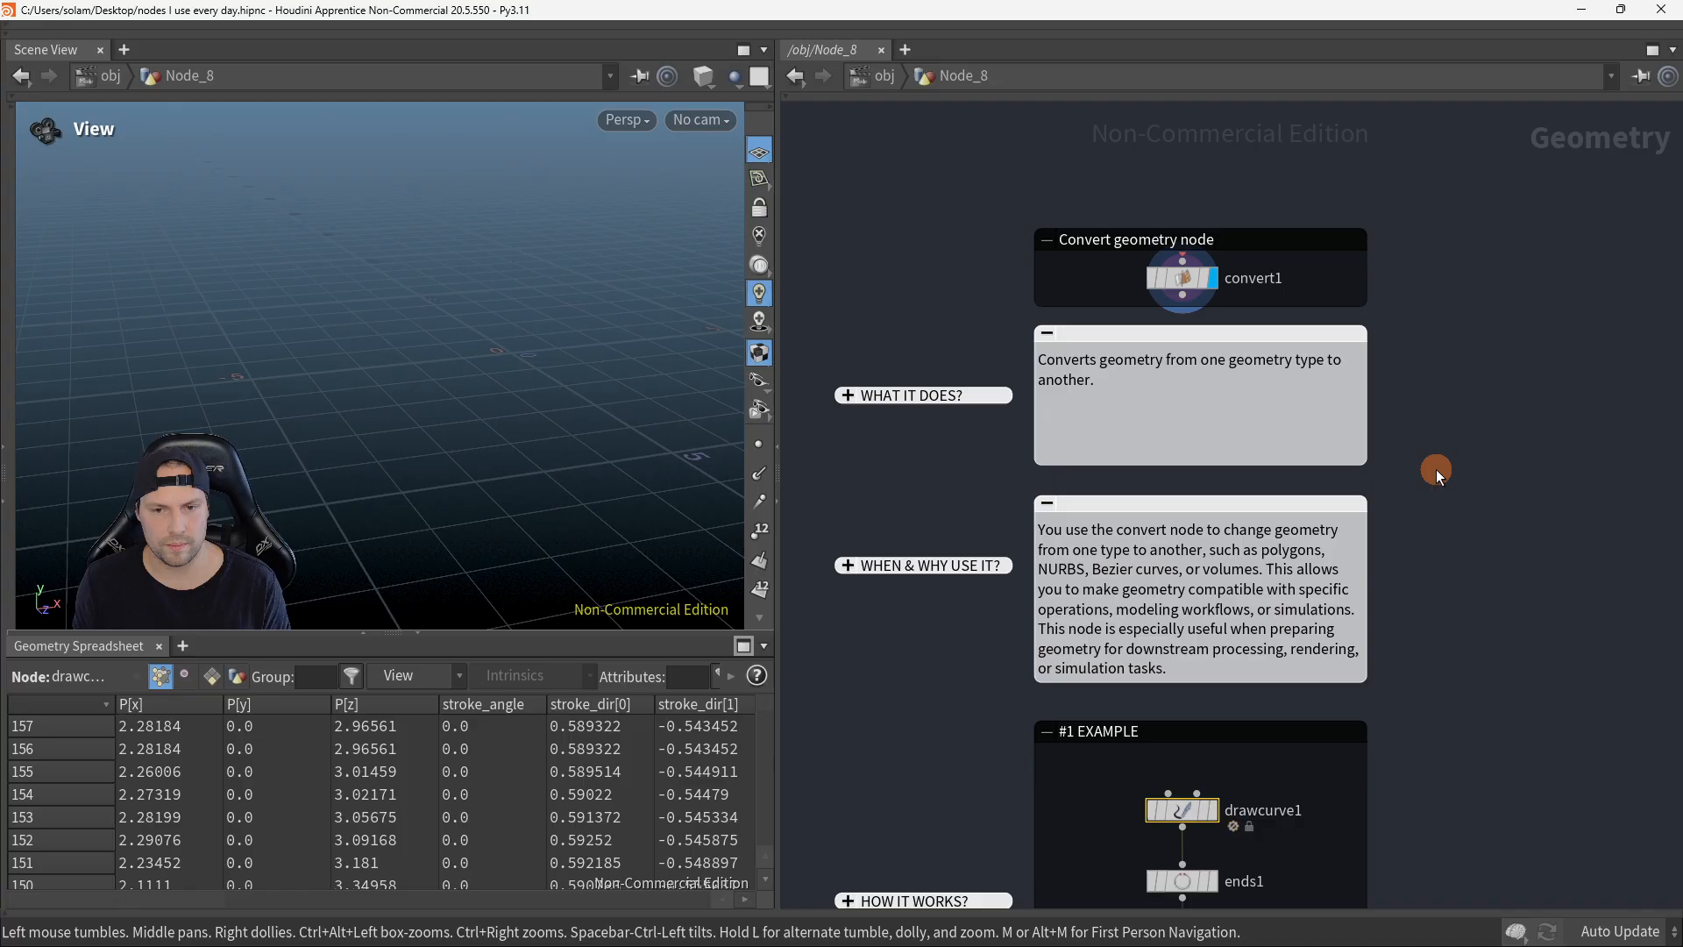
middle_click_drag(1435, 468, 1430, 408)
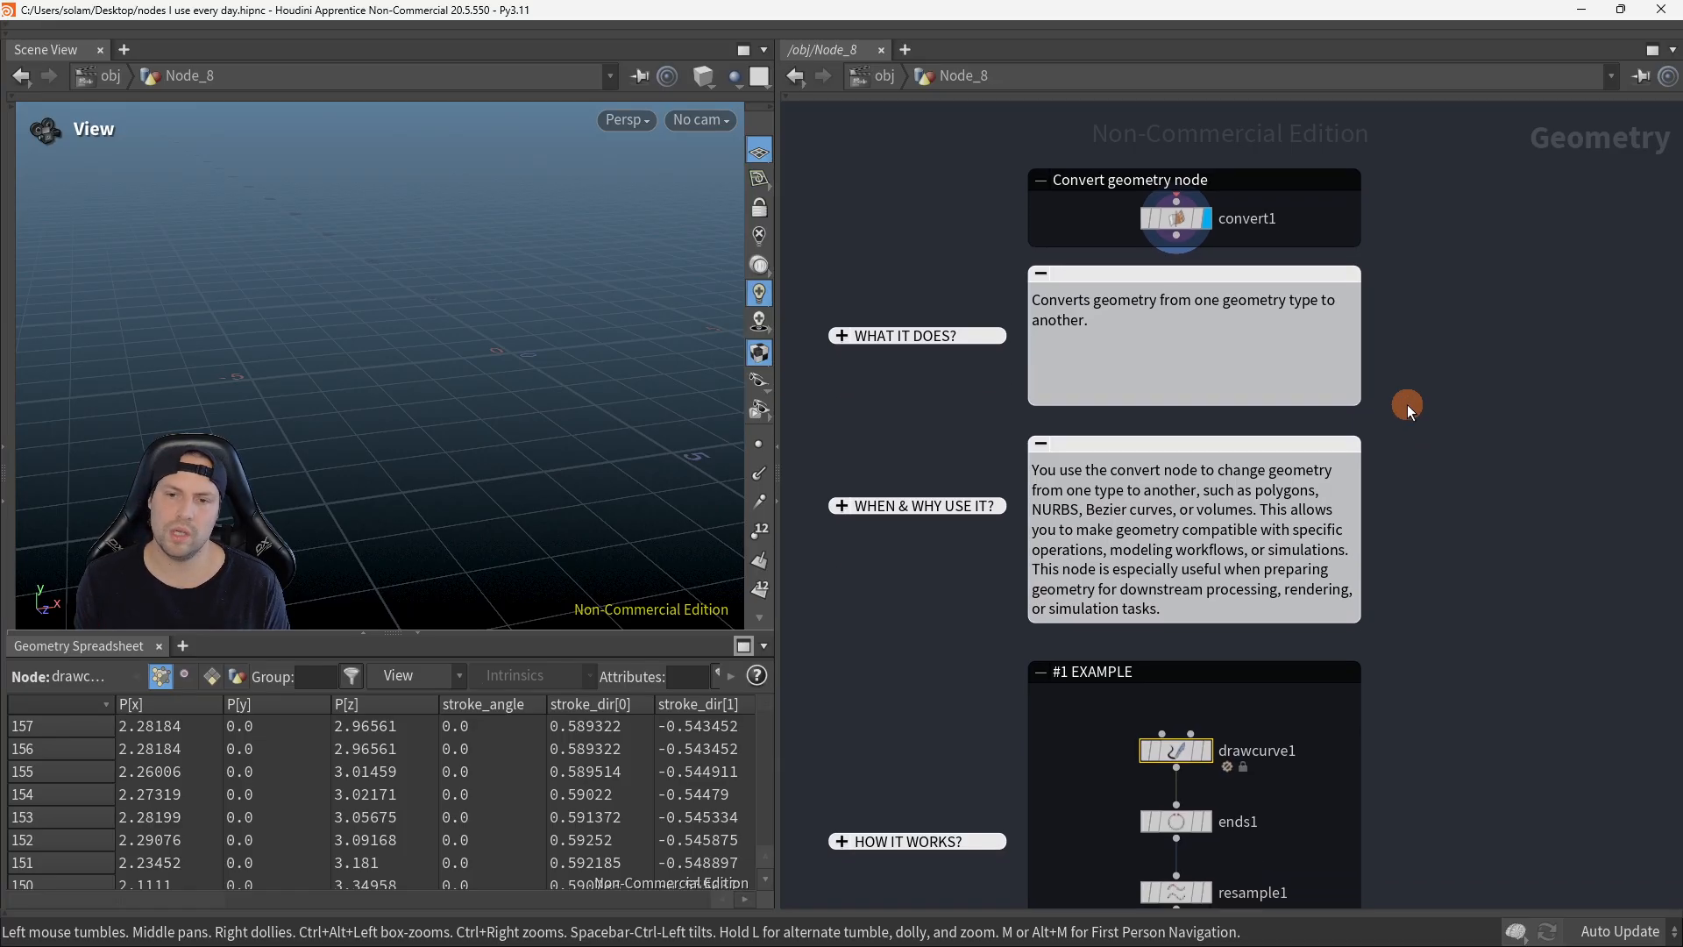
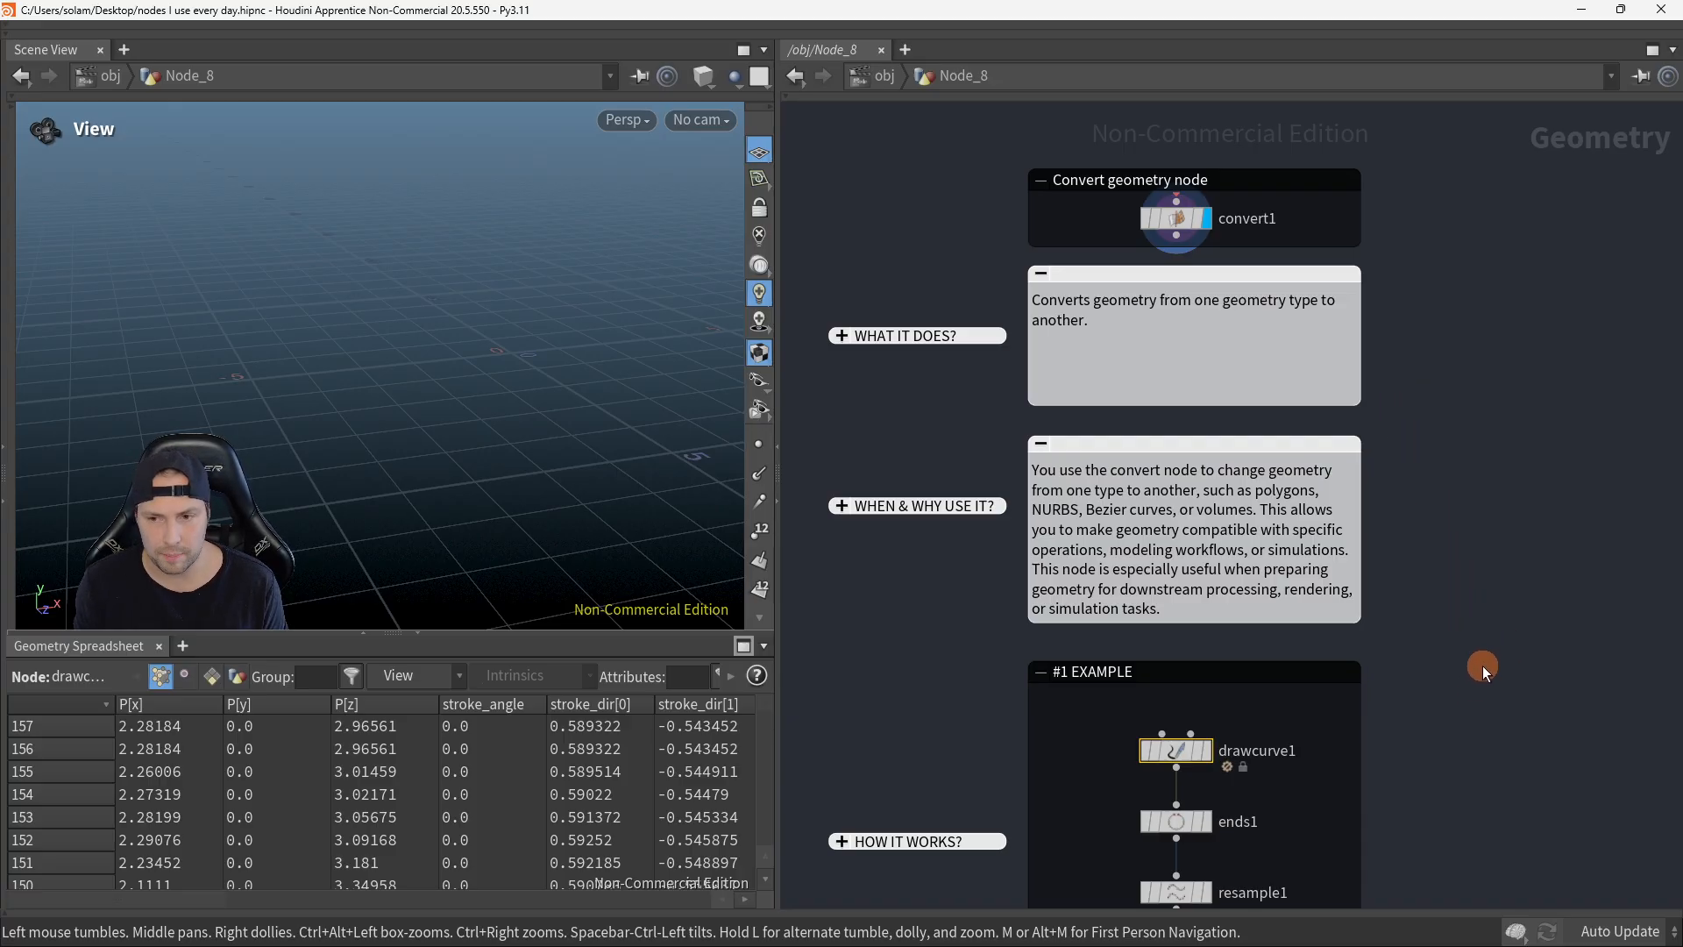
Step: Display convert2 in the #1 EXAMPLE network and inspect its surface in plain shading
scroll(1482, 666, "down", 3)
middle_click_drag(1465, 646, 1443, 443)
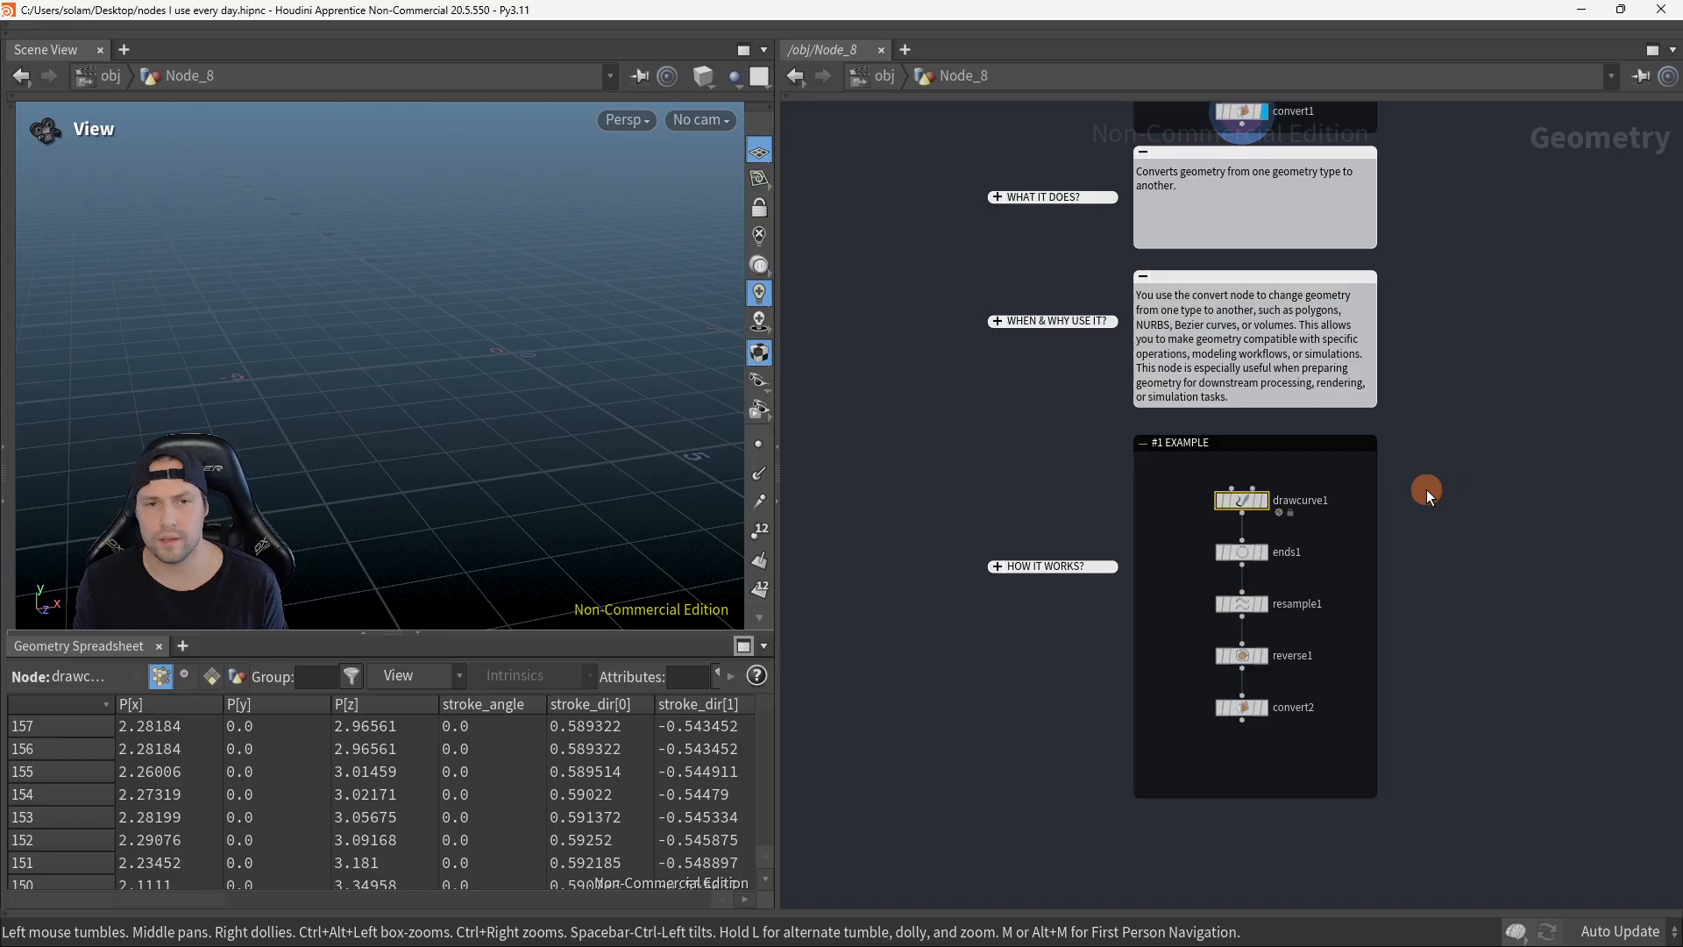
key("r")
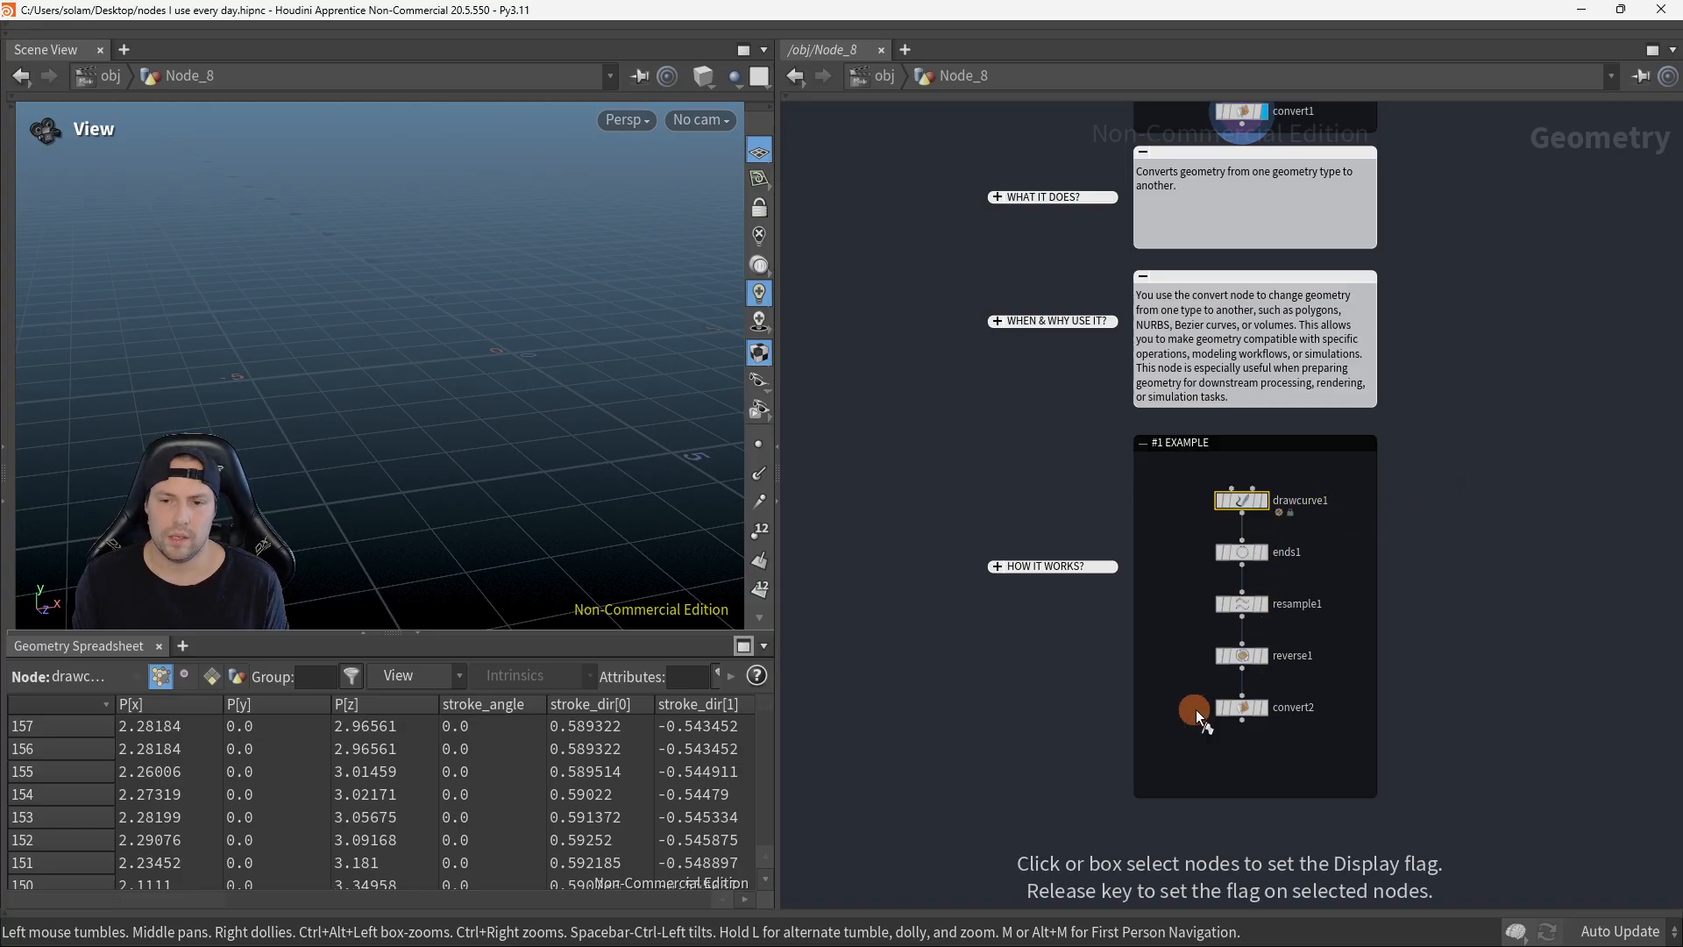
left_click(1266, 708)
mouse_move(429, 355)
left_mouse_down()
mouse_move(578, 380)
mouse_move(611, 403)
left_mouse_up()
key("w")
key("w")
key("shift+w")
left_click_drag(402, 287, 615, 358)
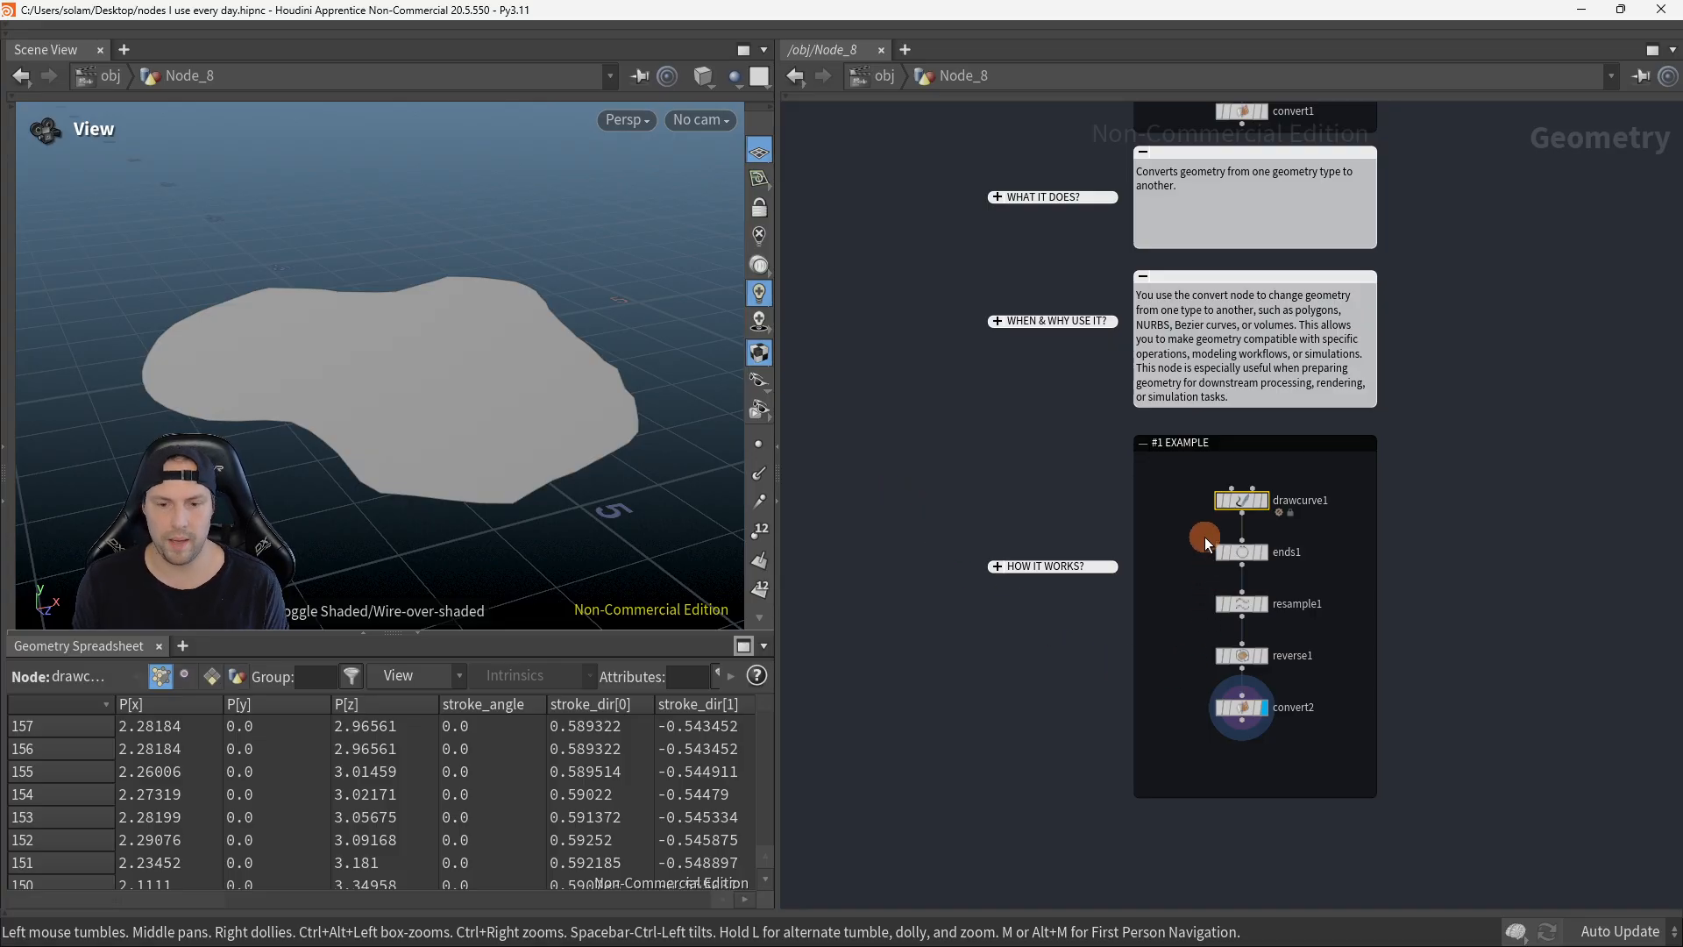
Step: Display drawcurve1 and examine the two loose ends of the drawn curve
key("r")
left_click_drag(1207, 489, 1278, 517)
mouse_move(545, 444)
left_mouse_down()
mouse_move(590, 308)
mouse_move(535, 424)
mouse_move(601, 379)
mouse_move(628, 396)
mouse_move(587, 292)
mouse_move(319, 270)
mouse_move(214, 411)
mouse_move(688, 475)
left_mouse_up()
key("Return")
key("ctrl+z")
mouse_move(650, 402)
left_mouse_down()
mouse_move(402, 212)
mouse_move(429, 563)
mouse_move(658, 500)
left_mouse_up()
key("Escape")
mouse_move(561, 399)
left_mouse_down()
mouse_move(613, 424)
mouse_move(605, 468)
left_mouse_up()
key("Return")
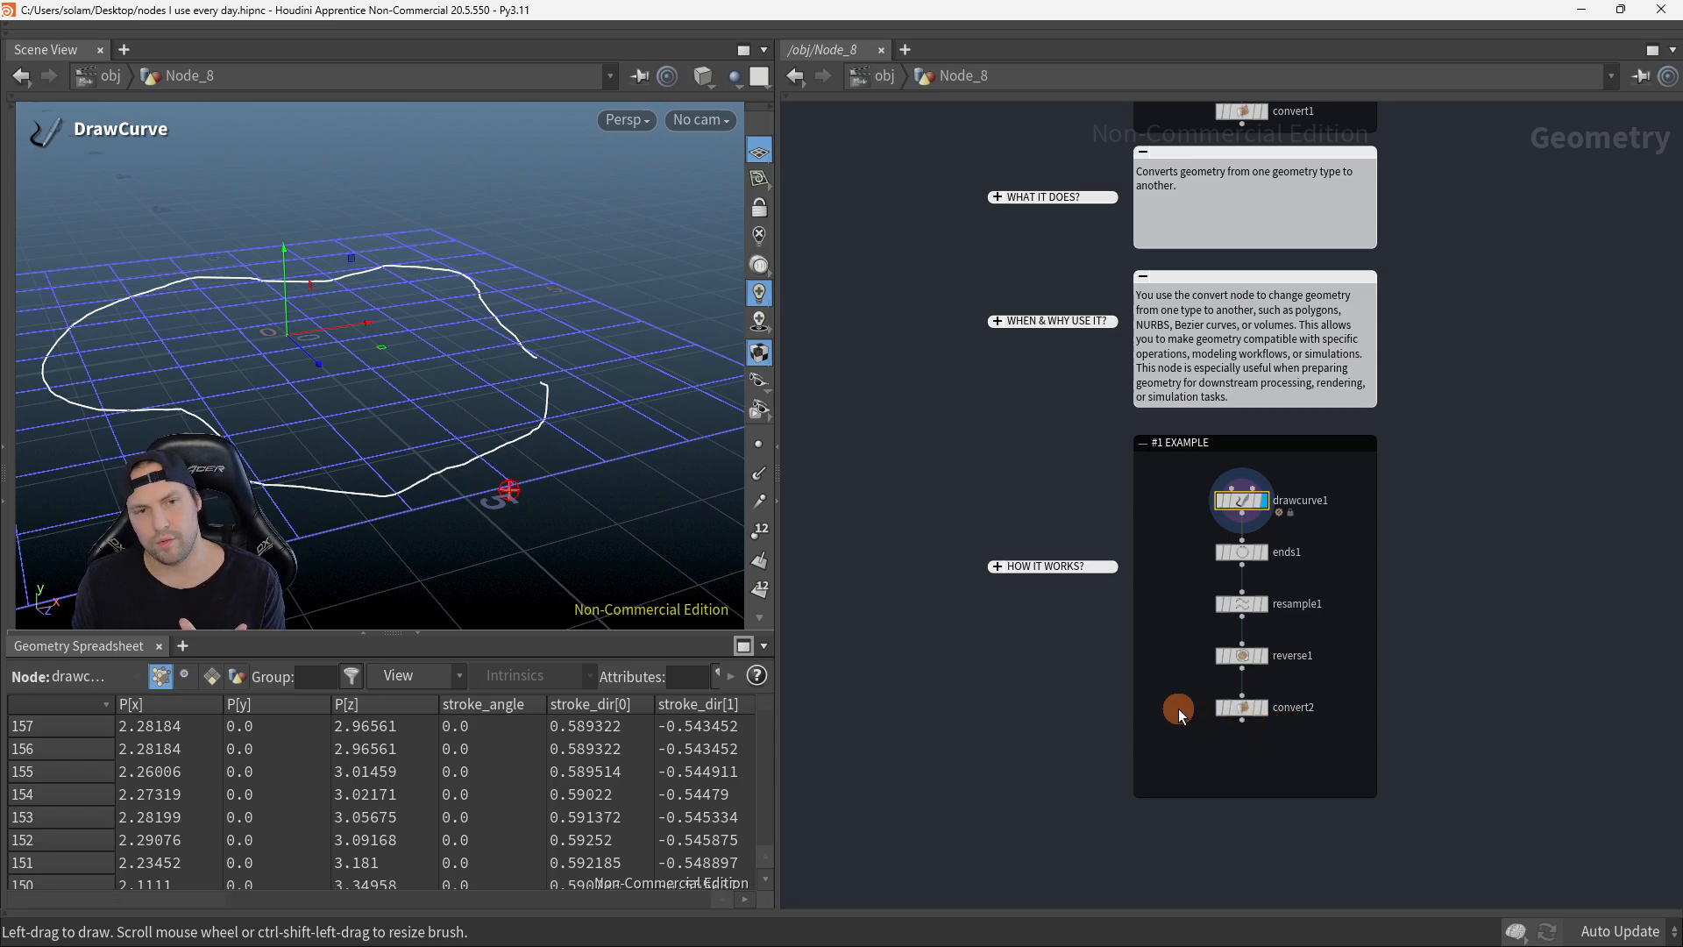
left_click_drag(624, 487, 565, 477)
right_click_drag(565, 476, 587, 500, "alt")
middle_click_drag(587, 501, 585, 456, "alt")
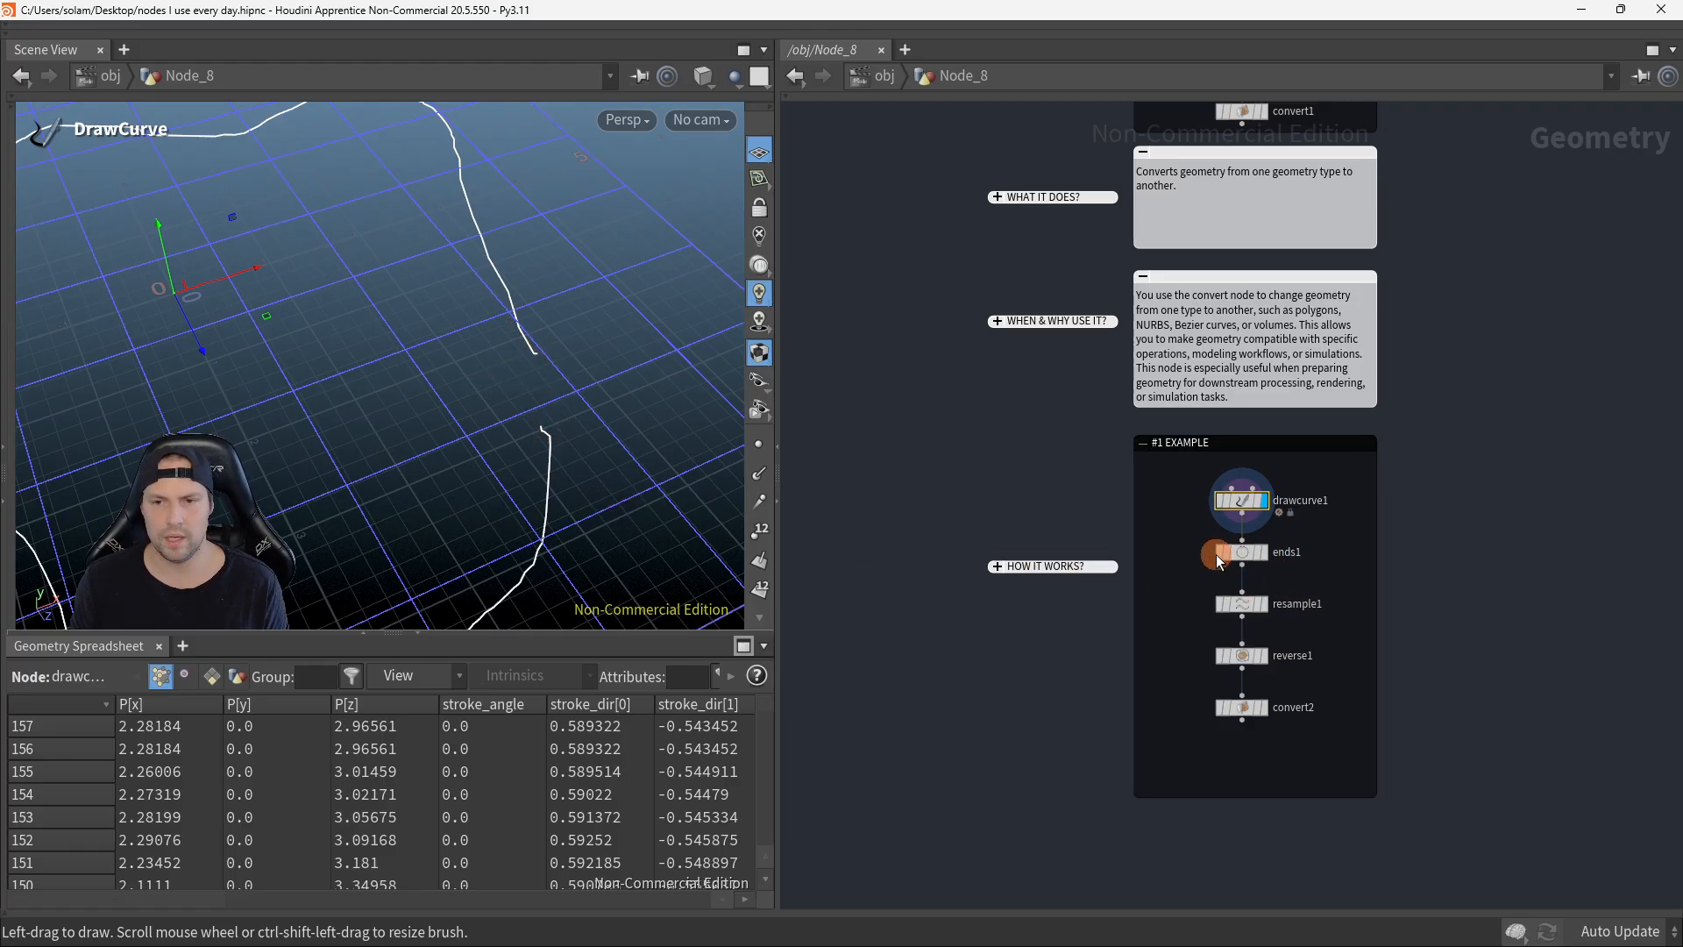
Step: Display ends1 and examine how the curve's two ends are joined
key("r")
left_click(1281, 568)
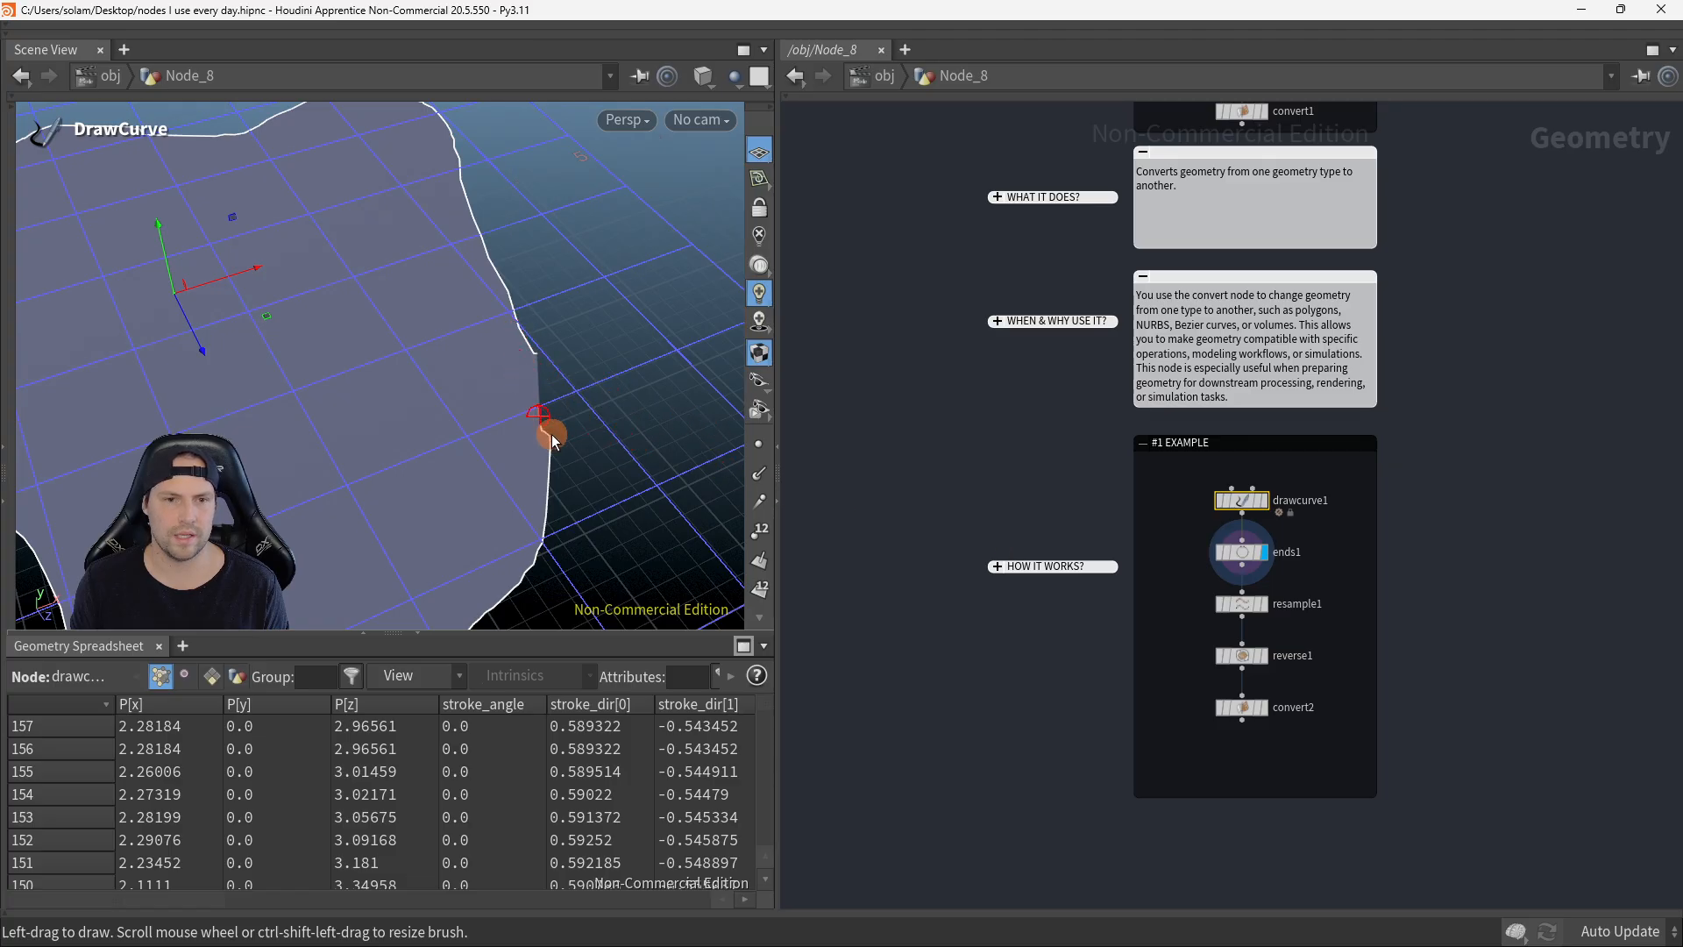
scroll(549, 385, "up", 5, "alt")
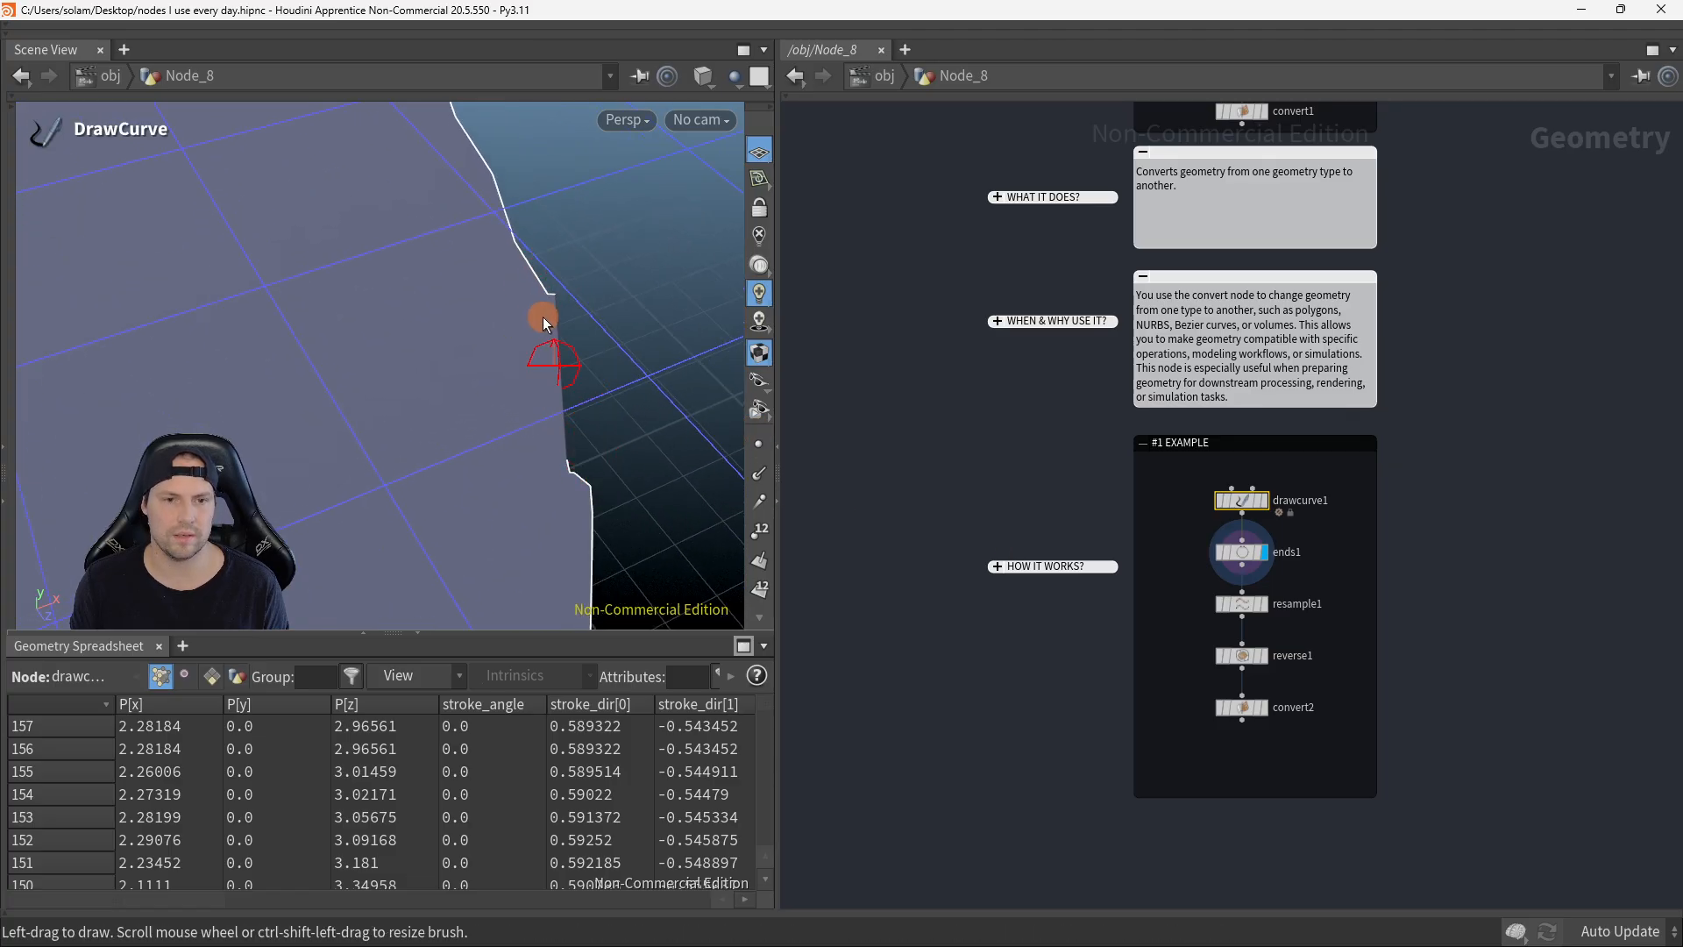
Step: Display resample1 with point markers turned on and examine the point spacing along the outline
left_click(1264, 603)
scroll(509, 471, "down", 6, "alt")
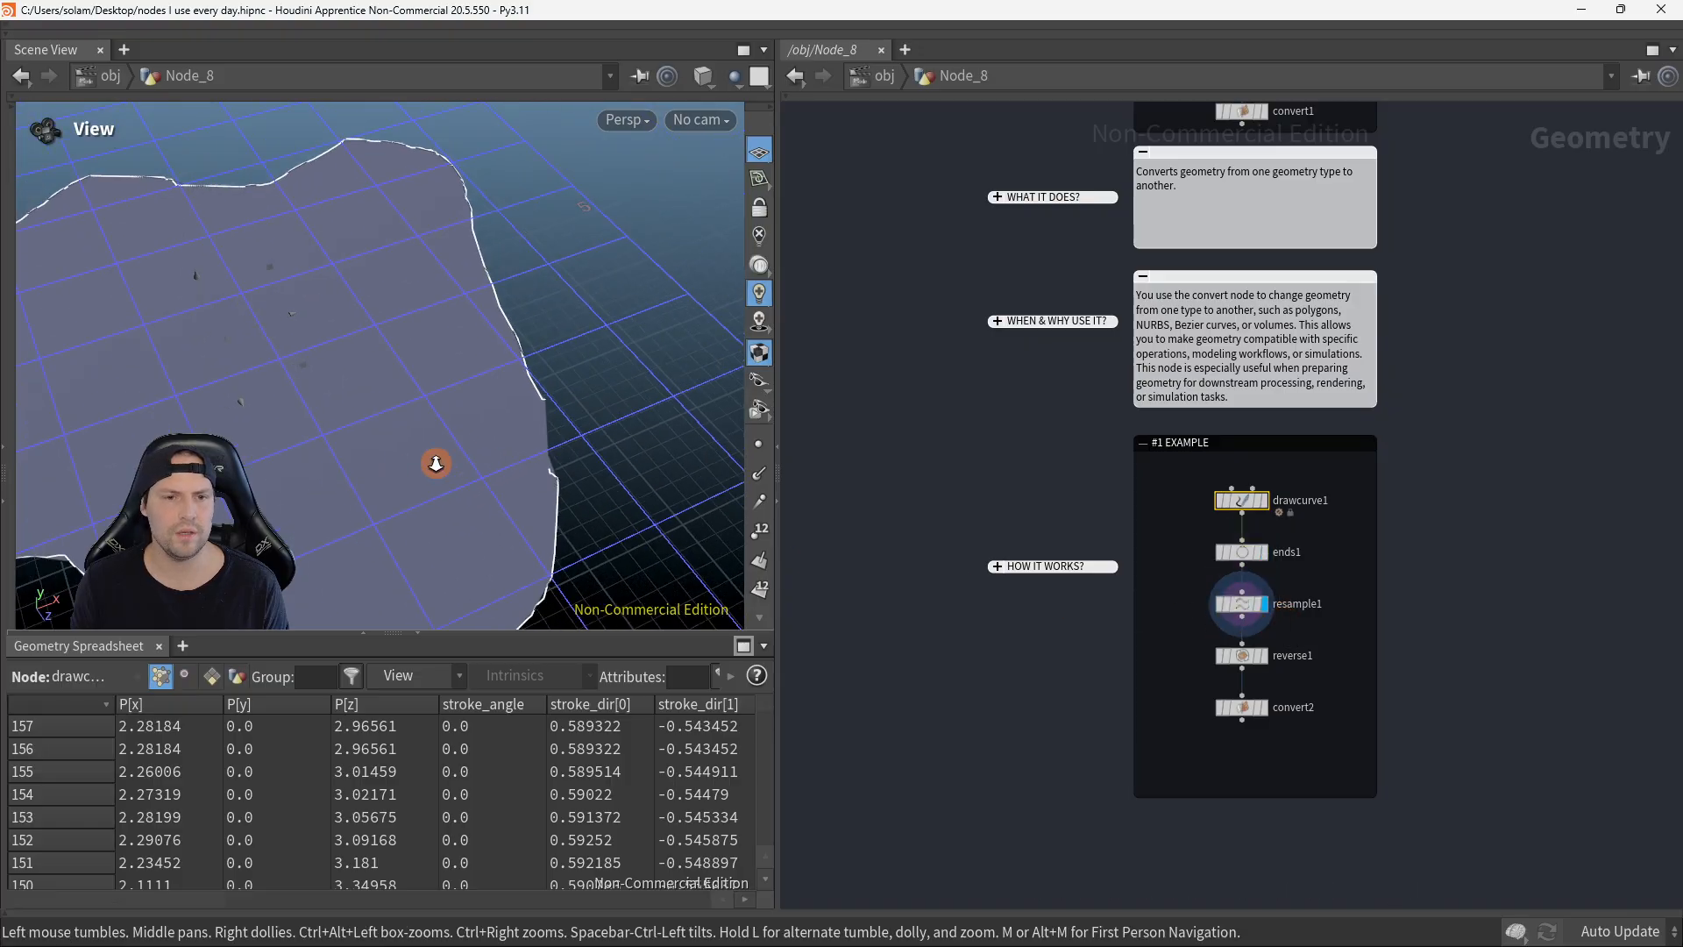
left_click(758, 446)
left_click_drag(564, 489, 736, 391, "alt")
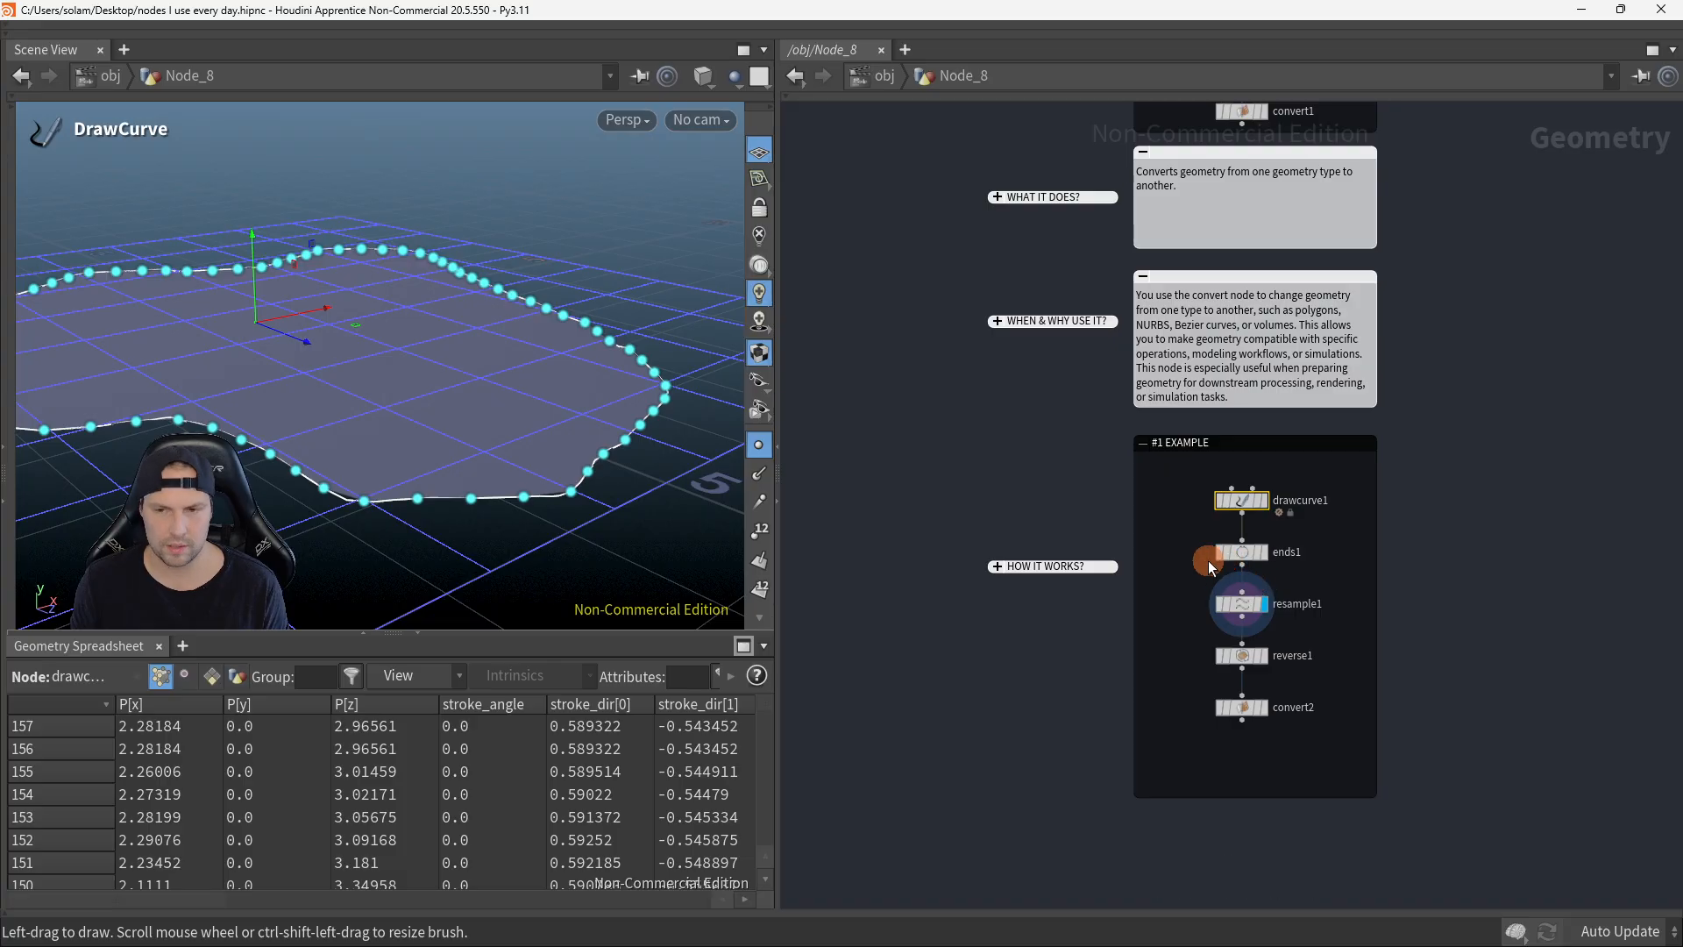
left_click(1262, 554)
left_click_drag(1292, 622, 1185, 597)
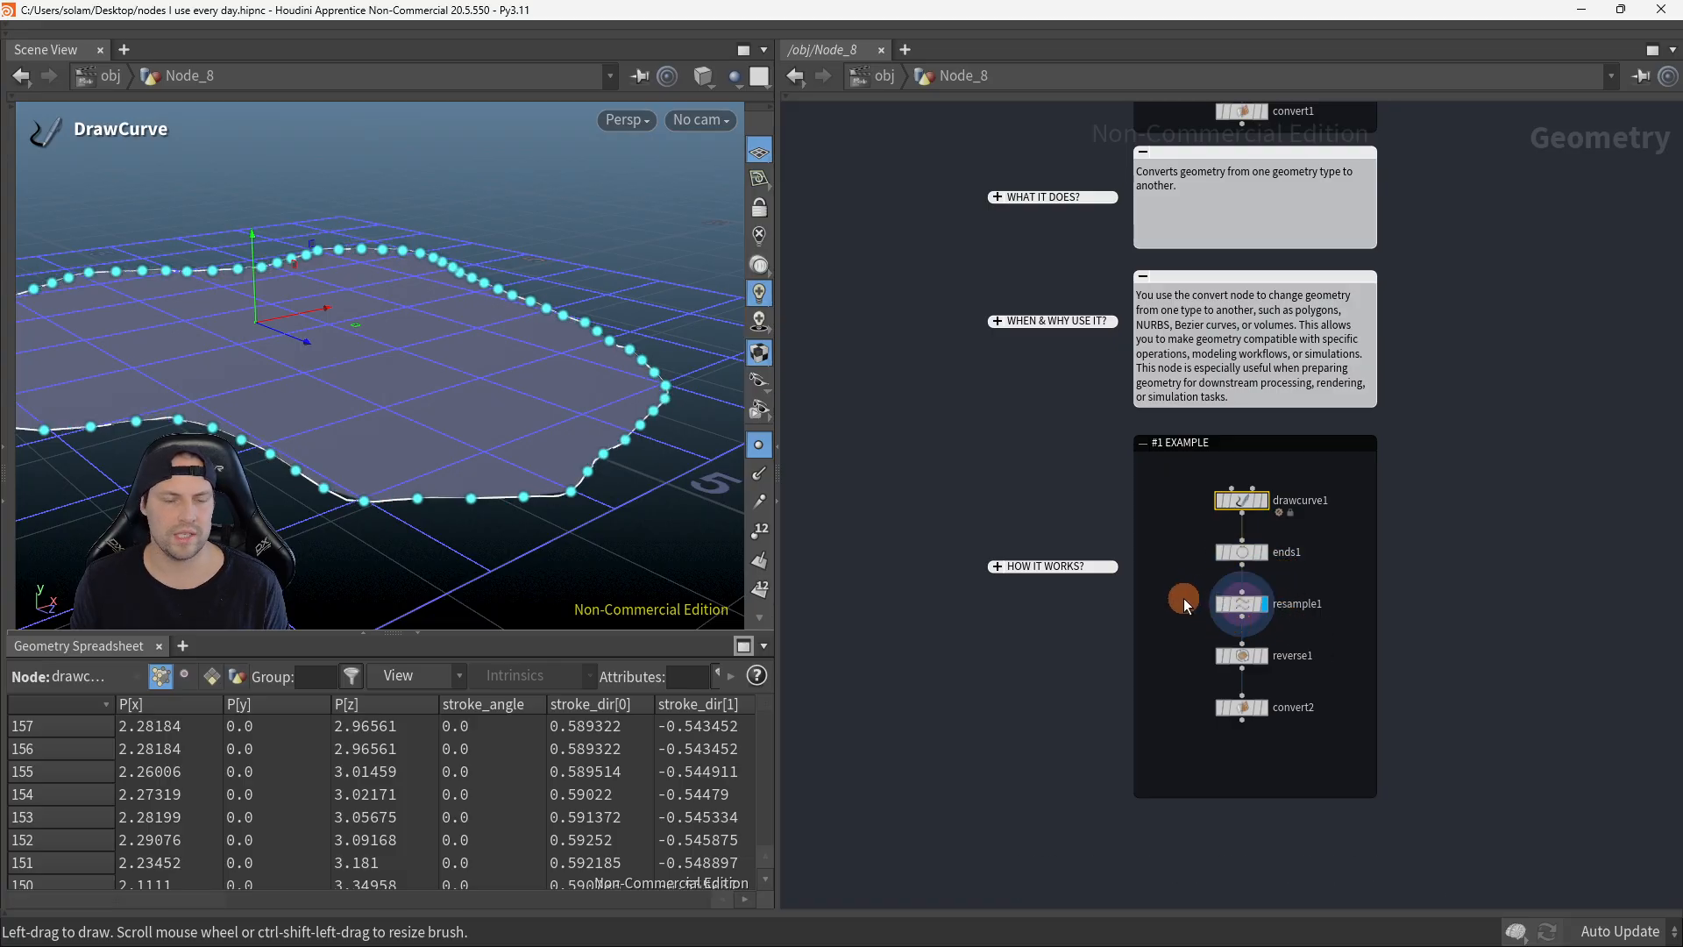
Step: Set resample1's maximum segment Length to 0.49 and inspect the resampled outline
key("p")
middle_click_drag(1170, 729, 863, 689)
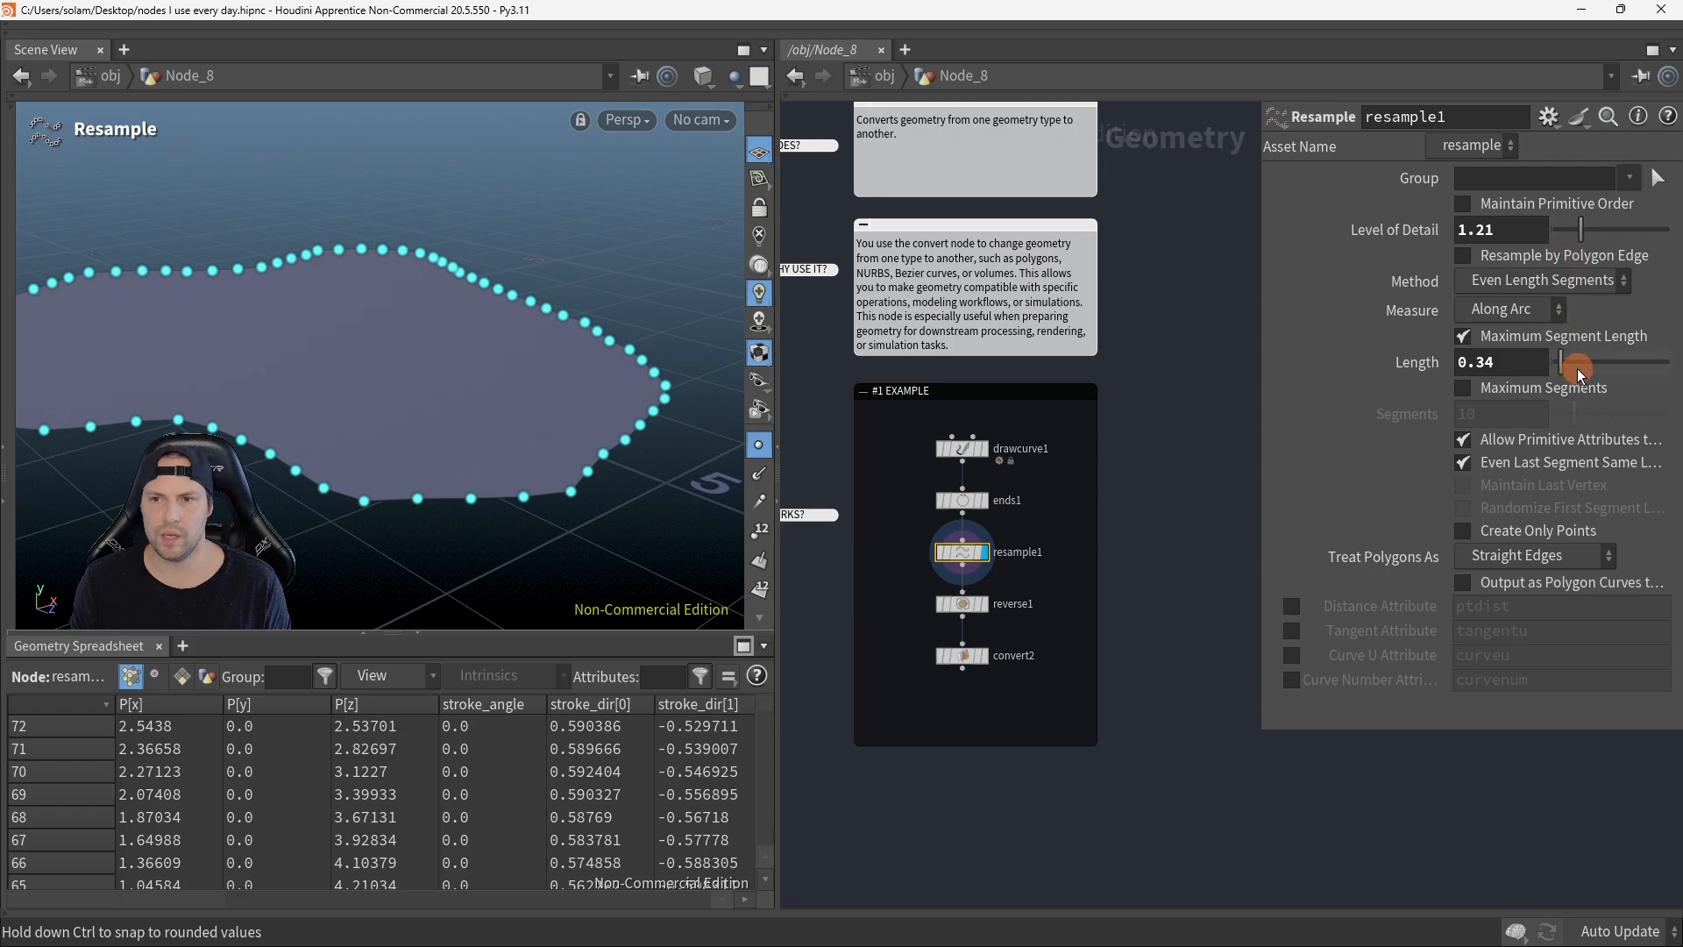
mouse_move(1564, 370)
left_mouse_down()
mouse_move(1624, 377)
mouse_move(1566, 380)
left_mouse_up()
scroll(1161, 556, "up", 3)
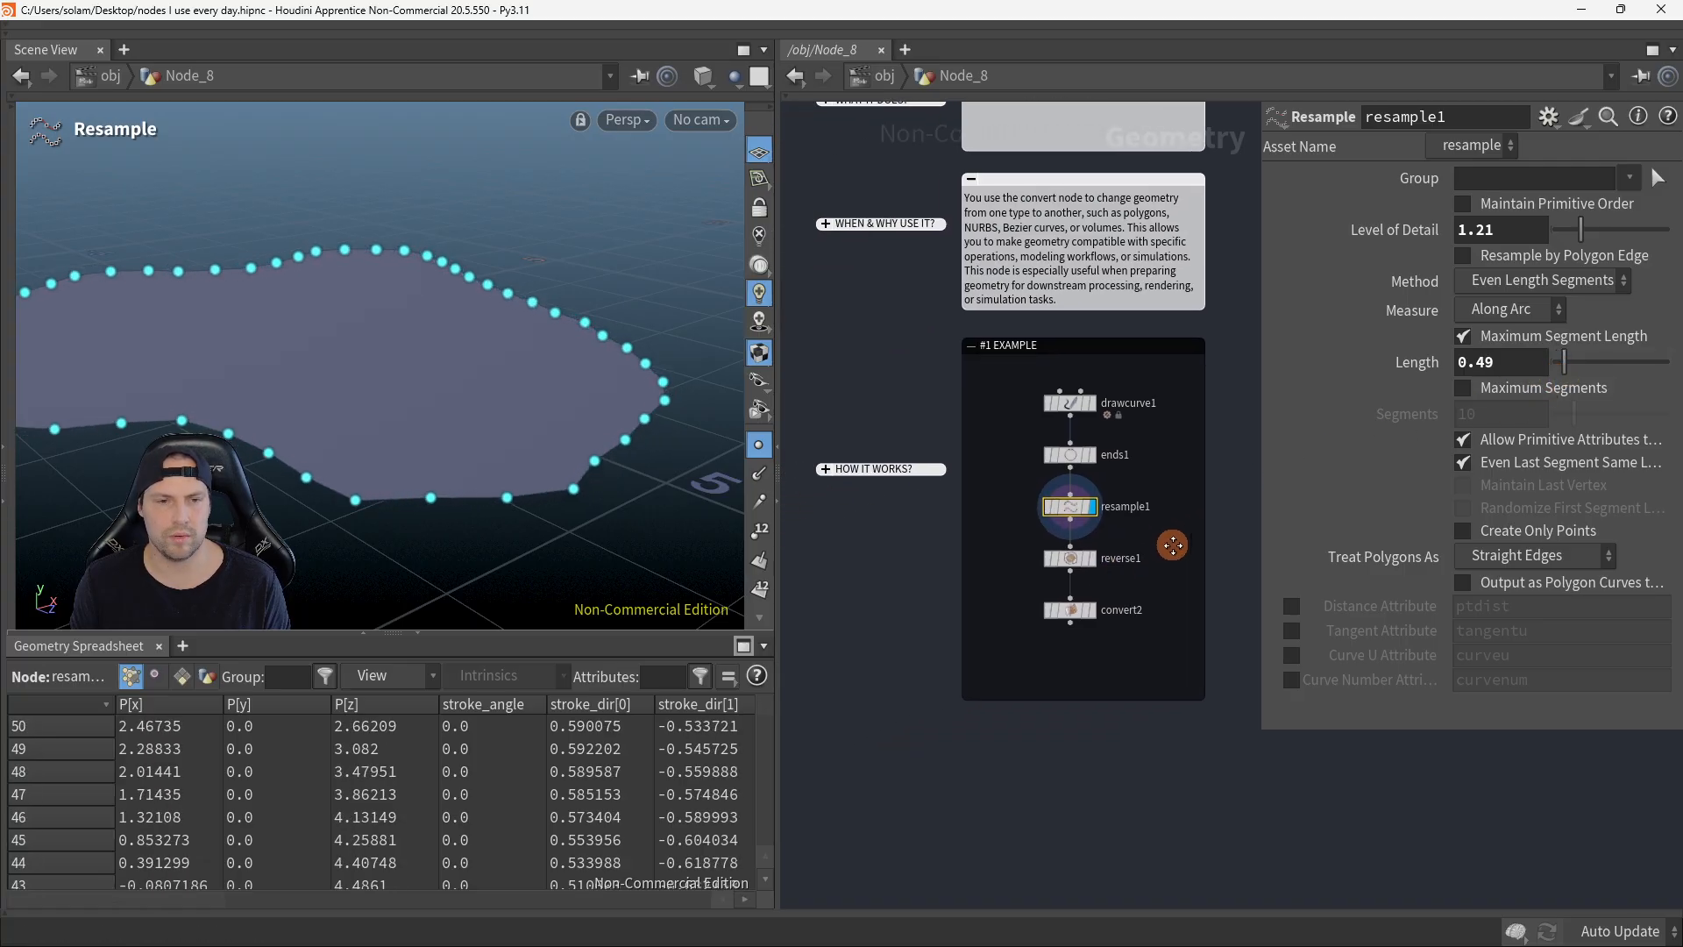
key("Escape")
left_click_drag(511, 447, 469, 473)
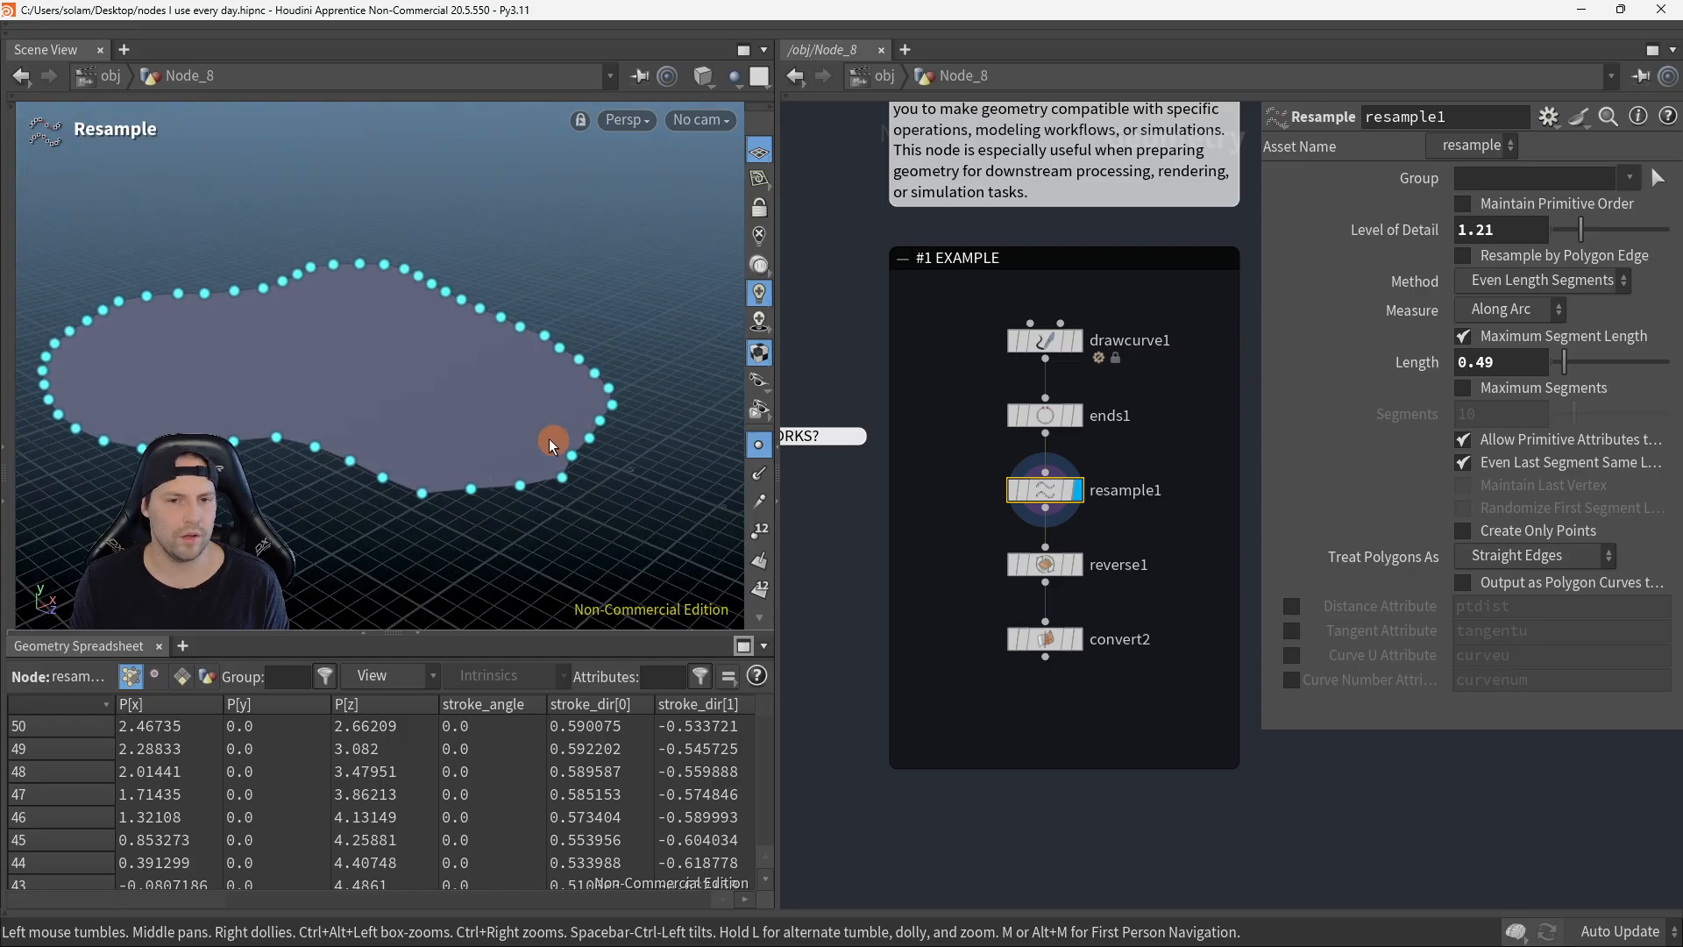
left_click_drag(562, 450, 451, 388, "alt")
left_click_drag(495, 533, 627, 390, "alt")
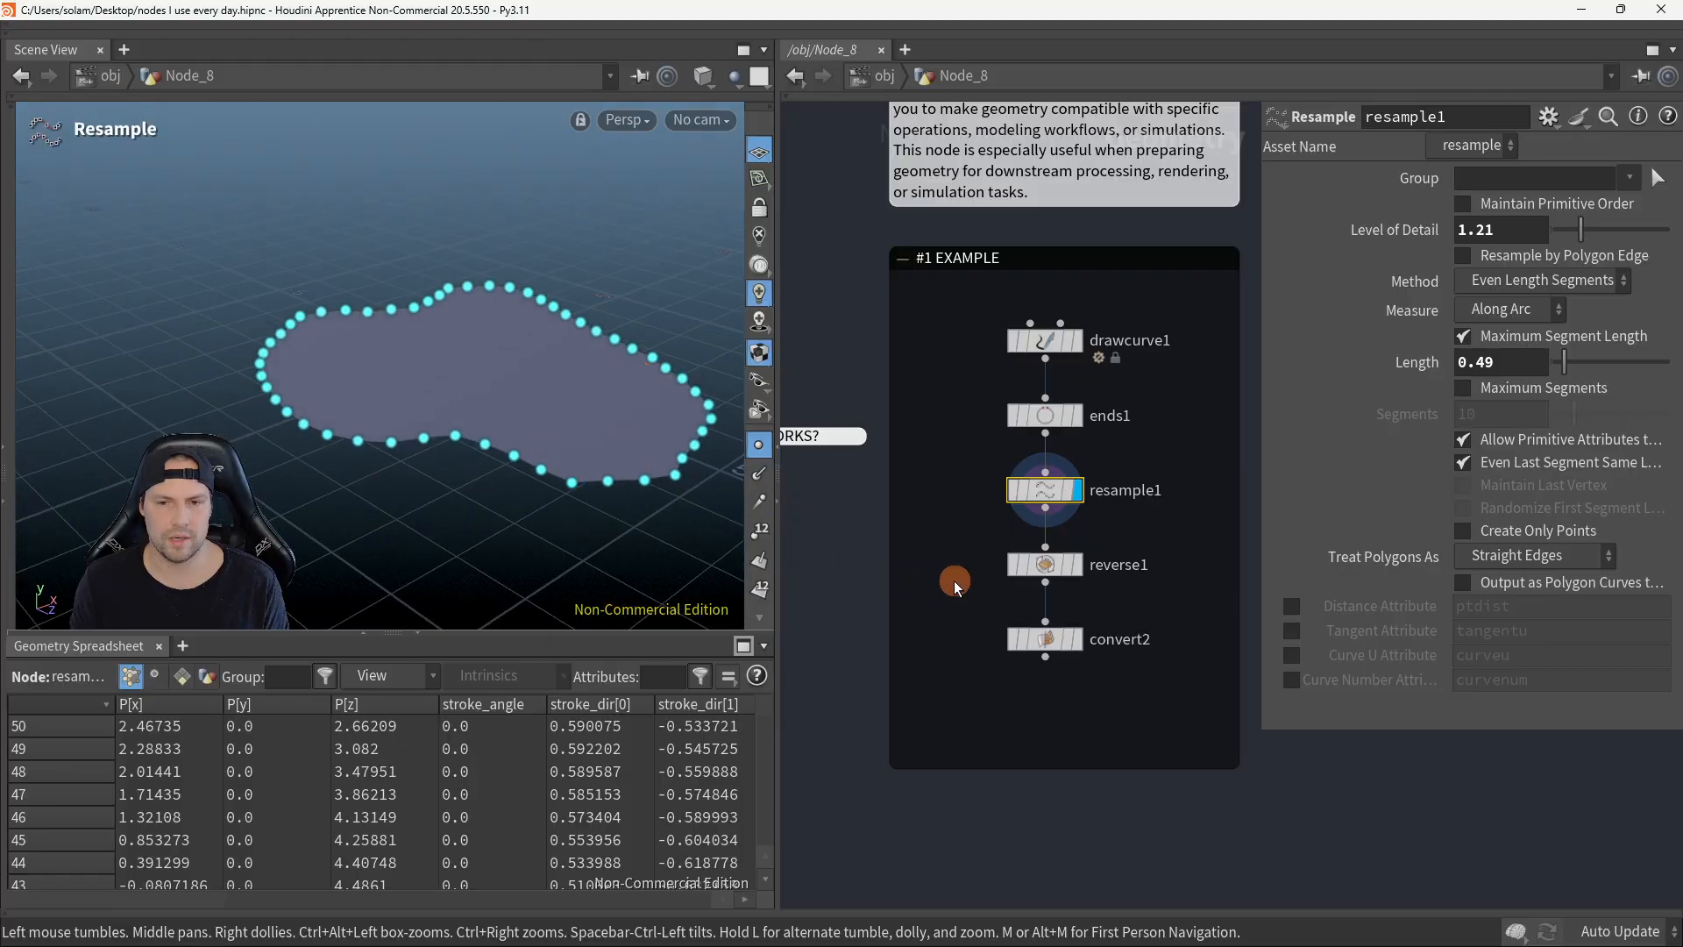
Step: Display reverse1 and examine the orientation of its surface
key("r")
left_click_drag(963, 530, 1125, 587)
left_click_drag(612, 491, 620, 451, "alt")
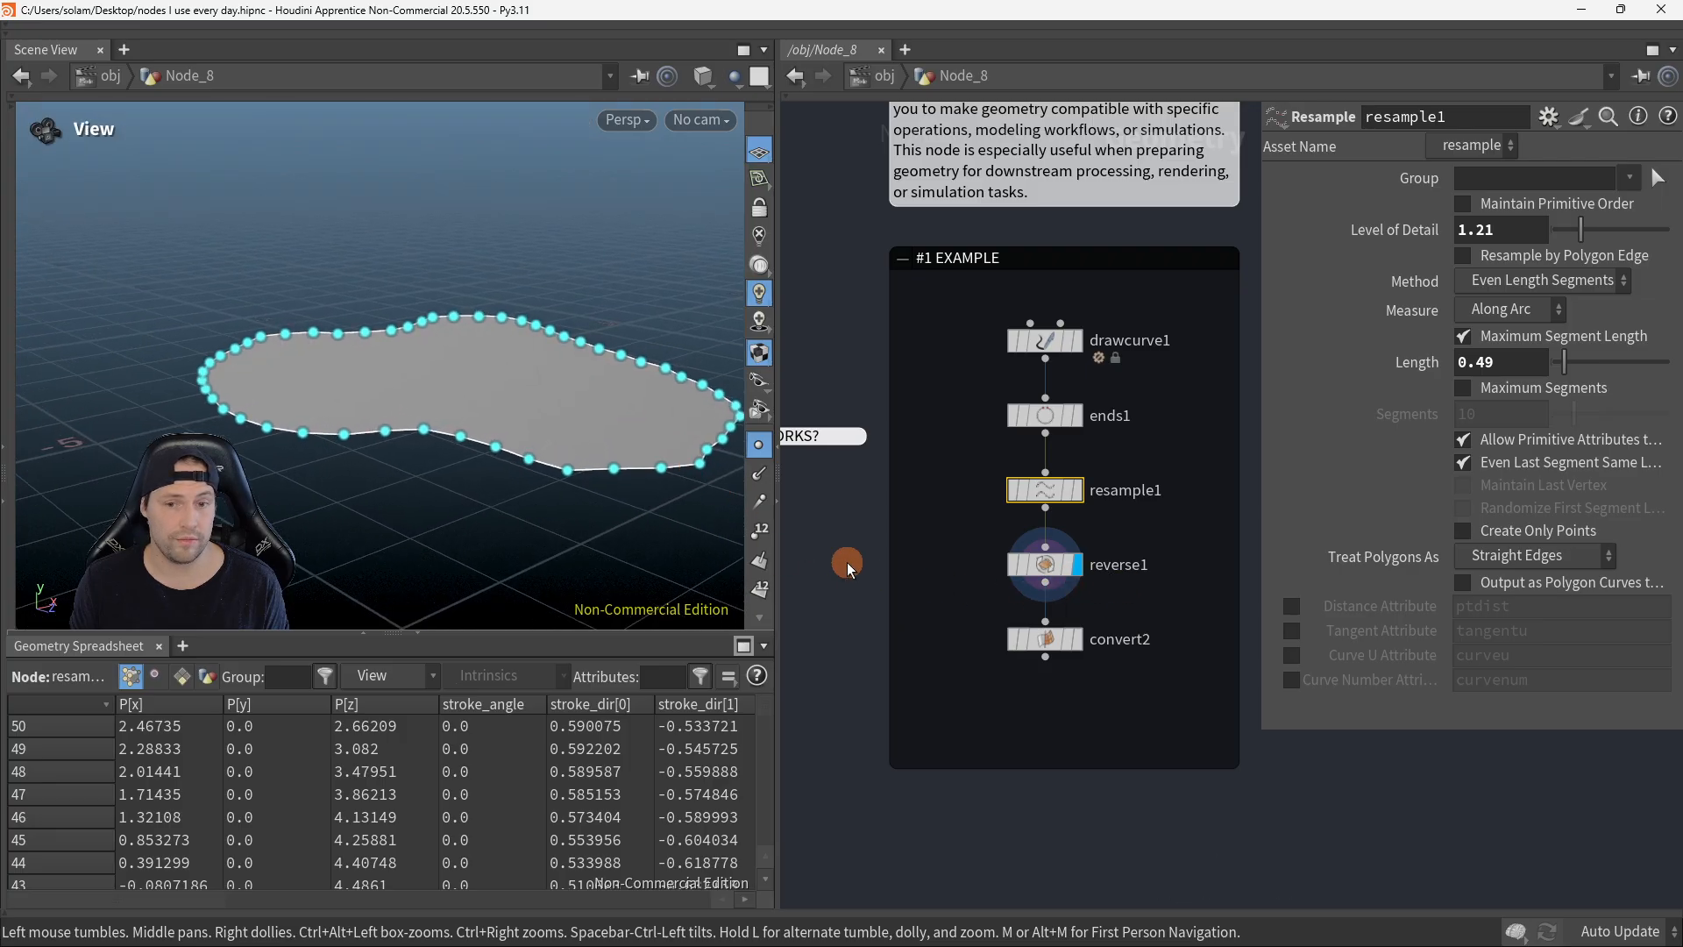
Step: Display and select convert2, and set Convert To to Mesh with Quadrilaterals connectivity
key("r")
left_click_drag(974, 610, 1101, 675)
left_click(1042, 643)
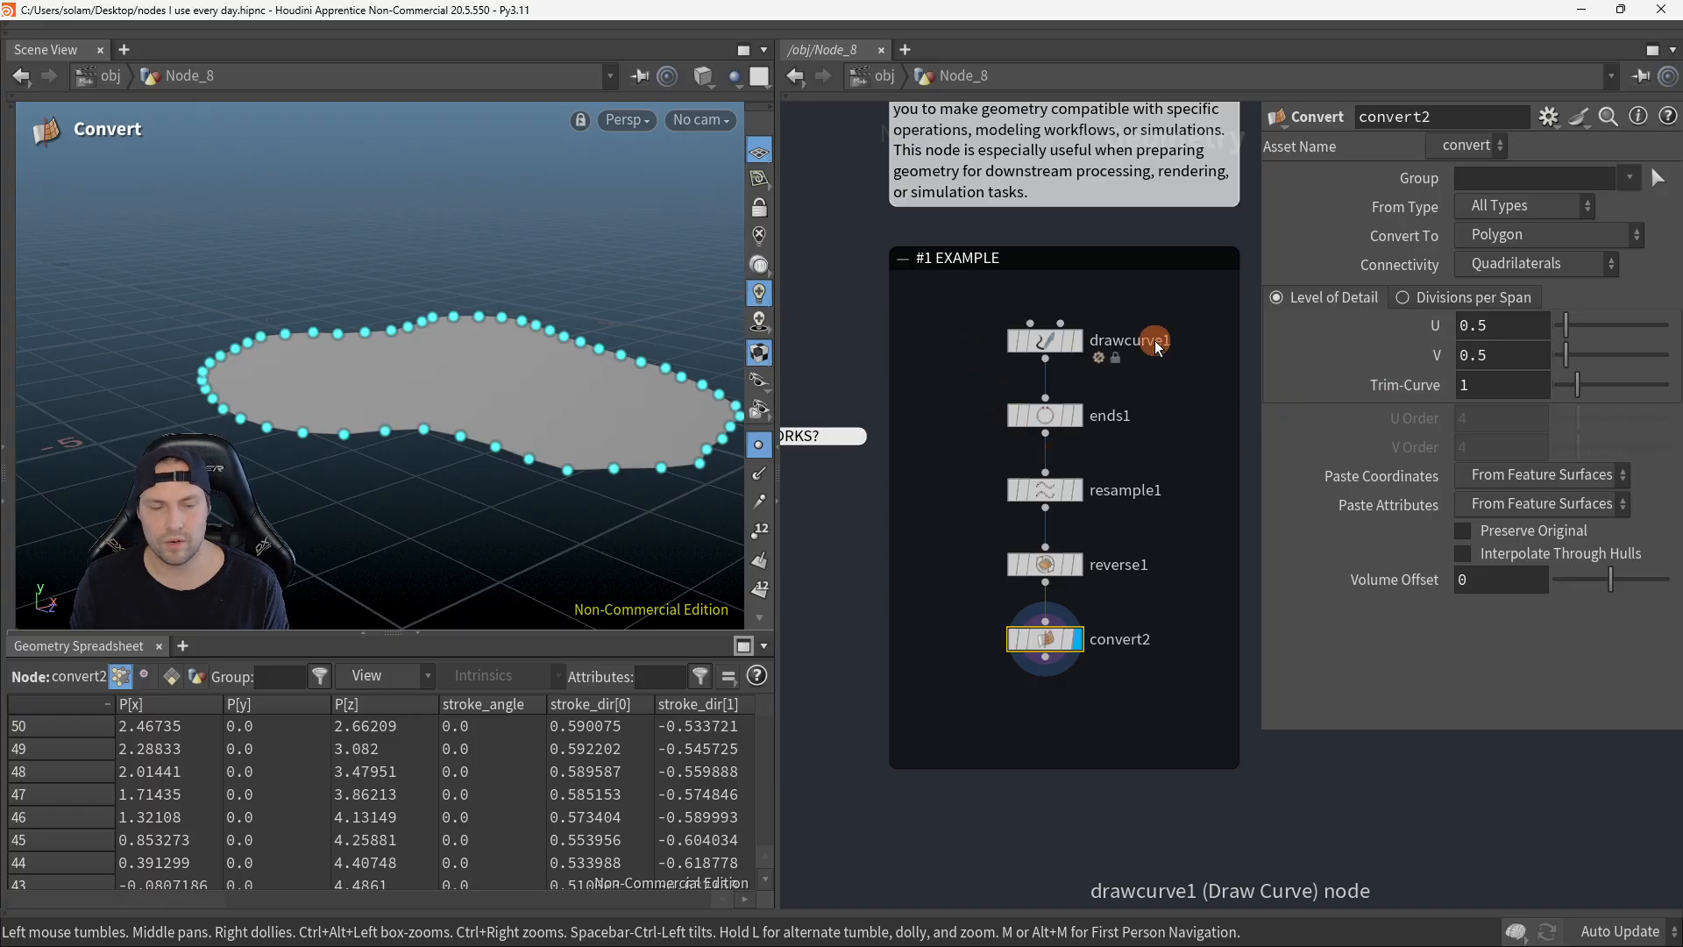
left_click(1565, 238)
left_click(1565, 291)
left_click(1576, 263)
left_click(1297, 336)
Step: Examine the mesh grid and its points inside the outline from several angles
left_click_drag(622, 359, 712, 482, "alt")
scroll(712, 482, "up", 4)
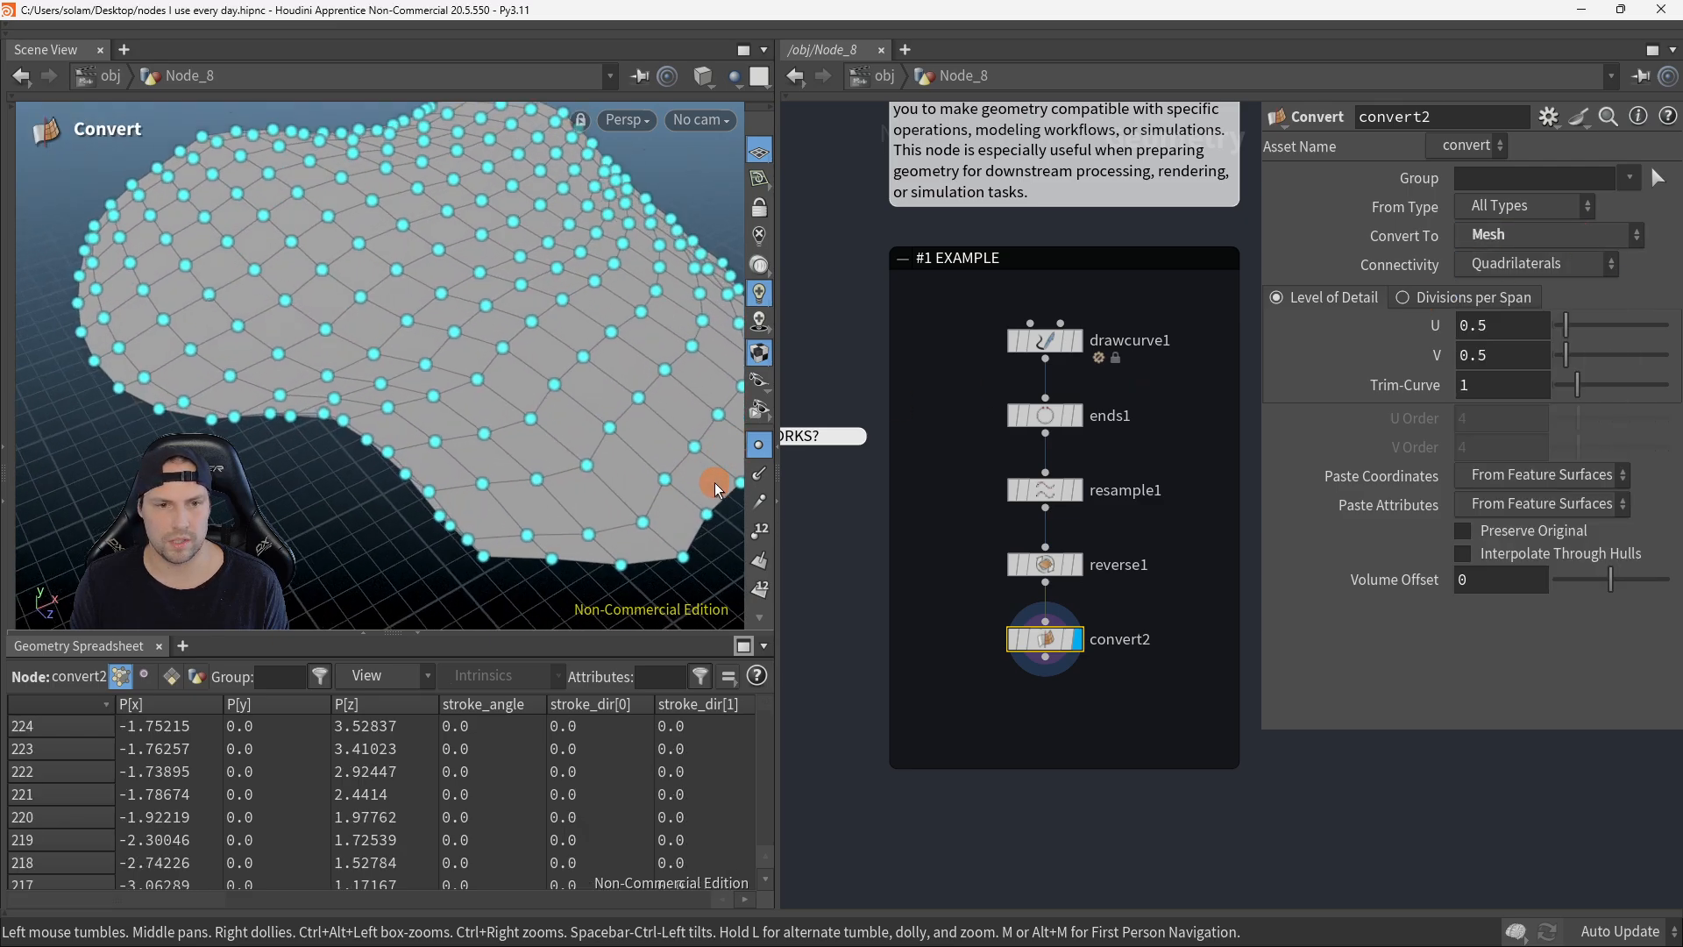
scroll(624, 370, "down", 4)
left_click_drag(624, 370, 575, 444, "alt")
scroll(404, 293, "up", 3)
mouse_move(404, 294)
left_mouse_down("alt")
mouse_move(567, 458)
mouse_move(403, 294)
left_mouse_up("alt")
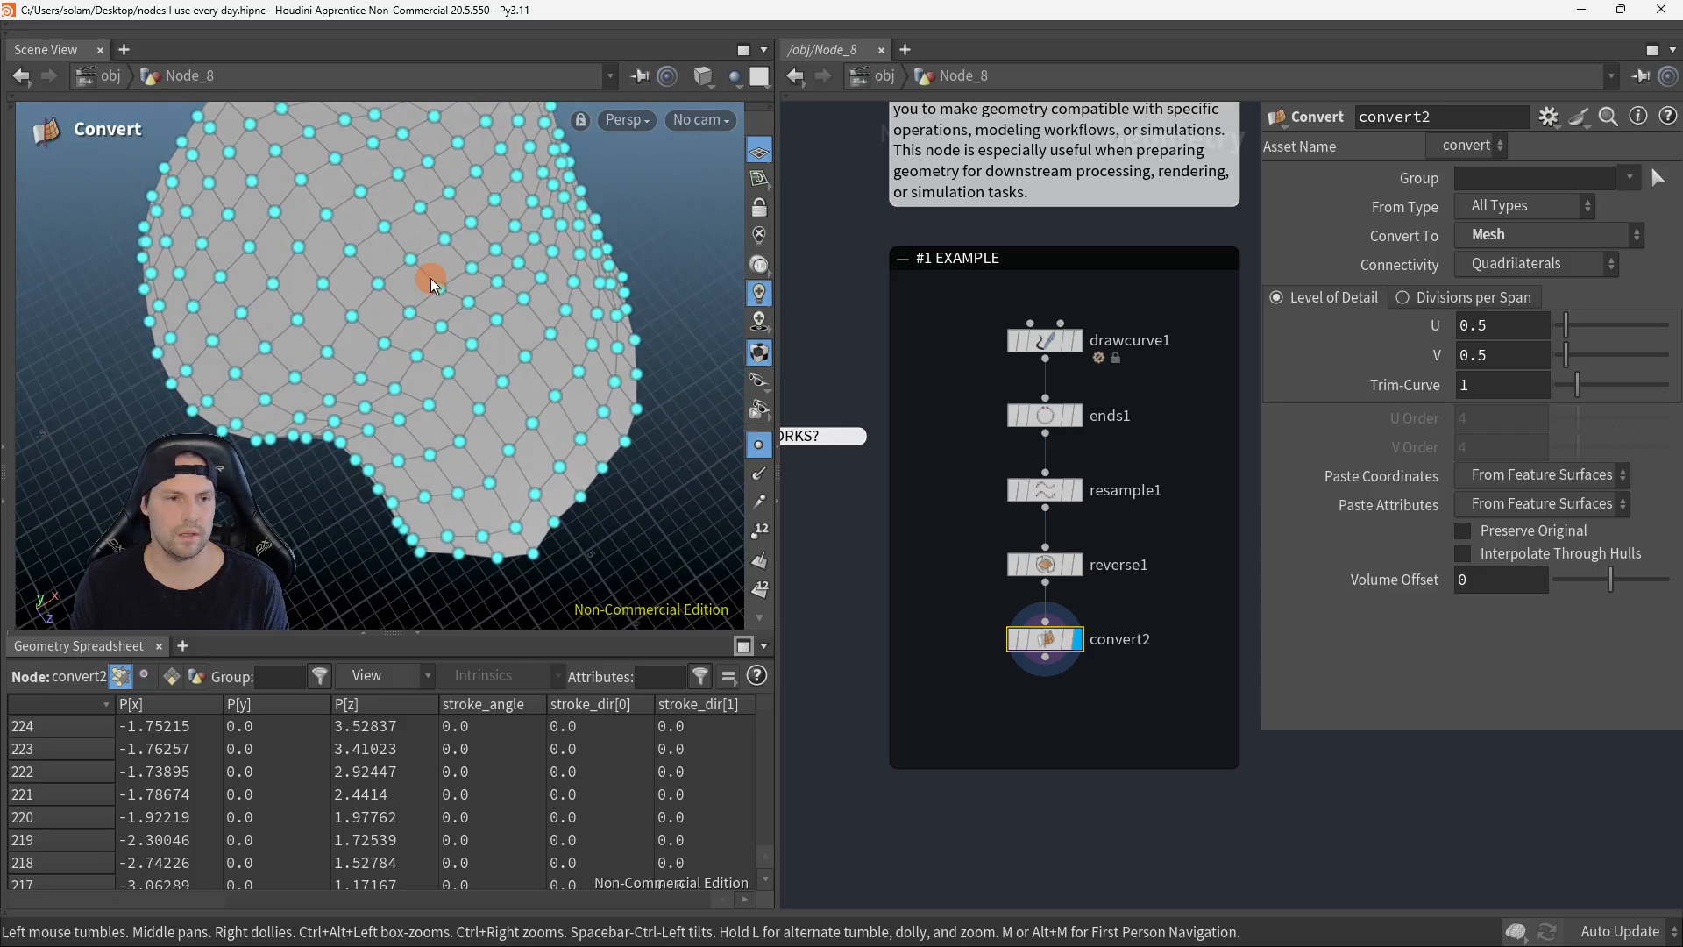
left_click_drag(513, 289, 614, 405, "alt")
left_click_drag(542, 294, 640, 285, "alt")
Step: Try Bezier Curve and NURBS Surface as convert2's Convert To type
left_click(1530, 238)
left_click(1546, 315)
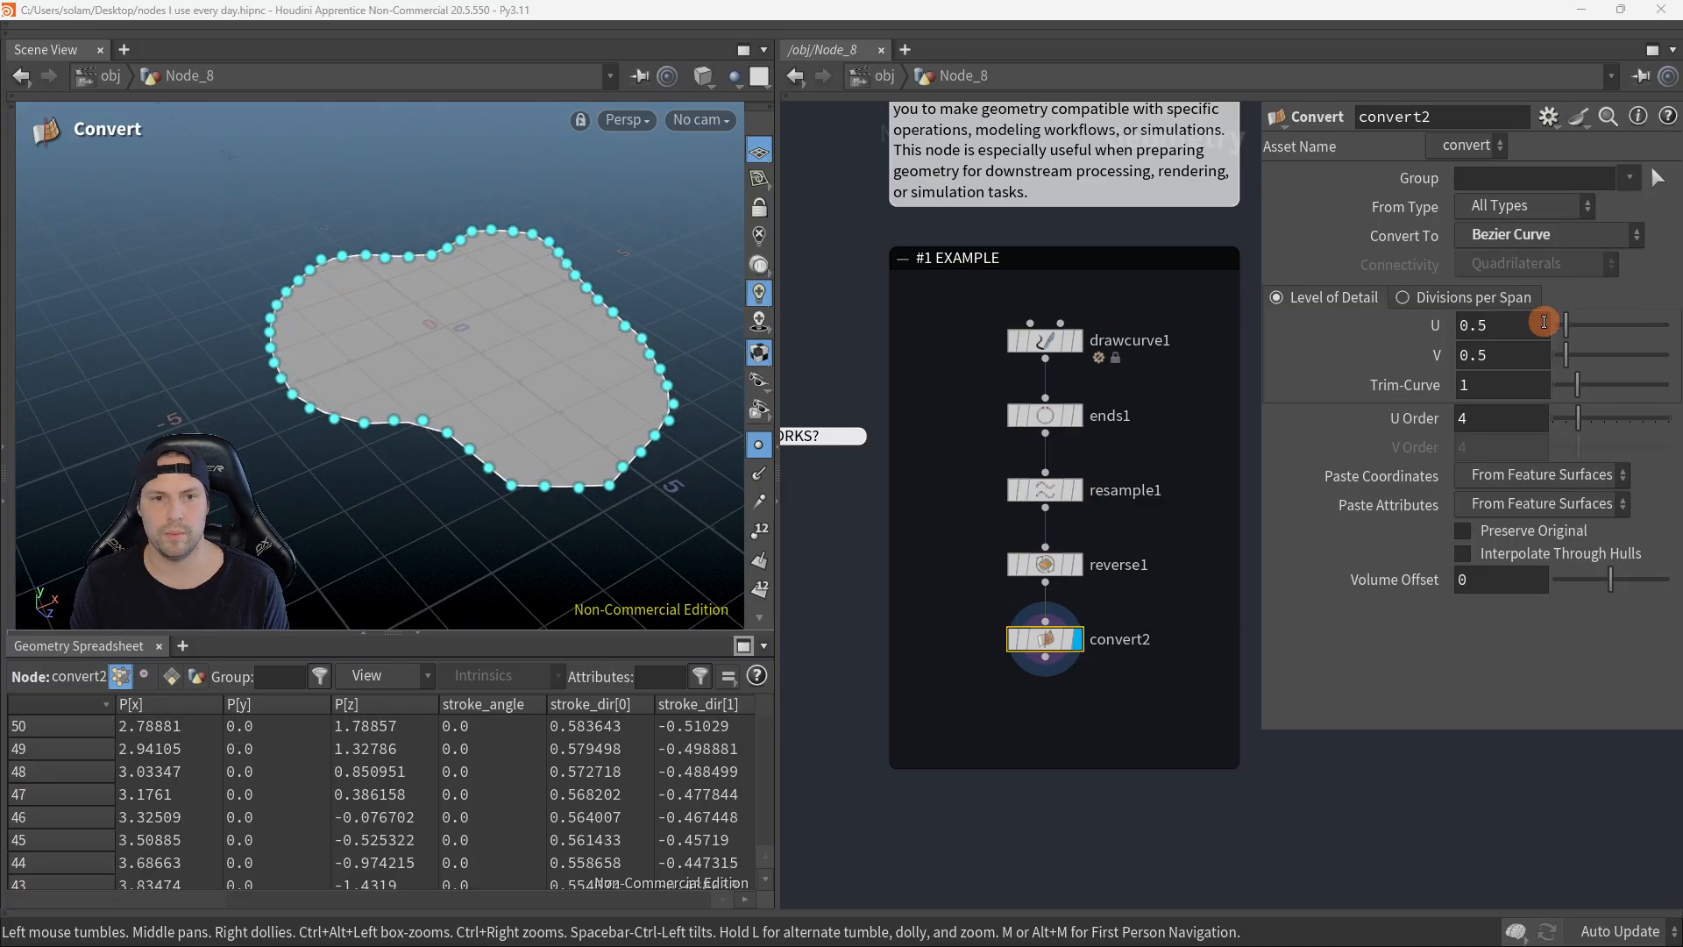
left_click(1545, 233)
Step: Set convert2's Convert To to Circle and its From Type to Sphere
left_click(1558, 234)
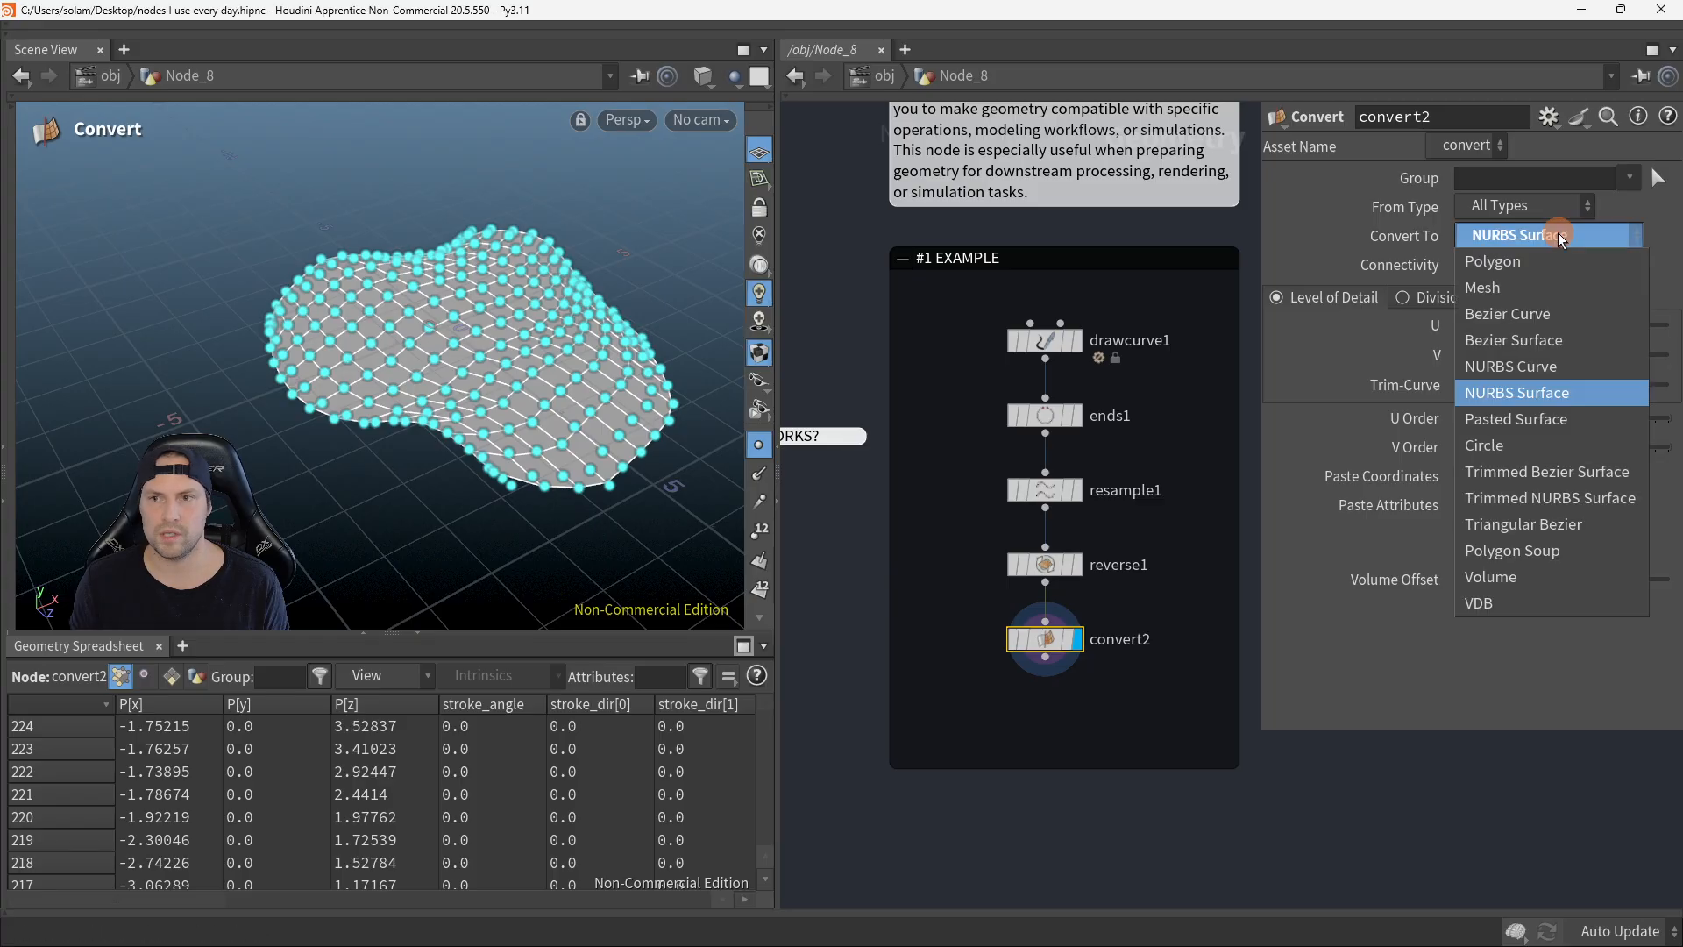
left_click(1550, 426)
left_click_drag(1565, 326, 1602, 356)
left_click(1556, 206)
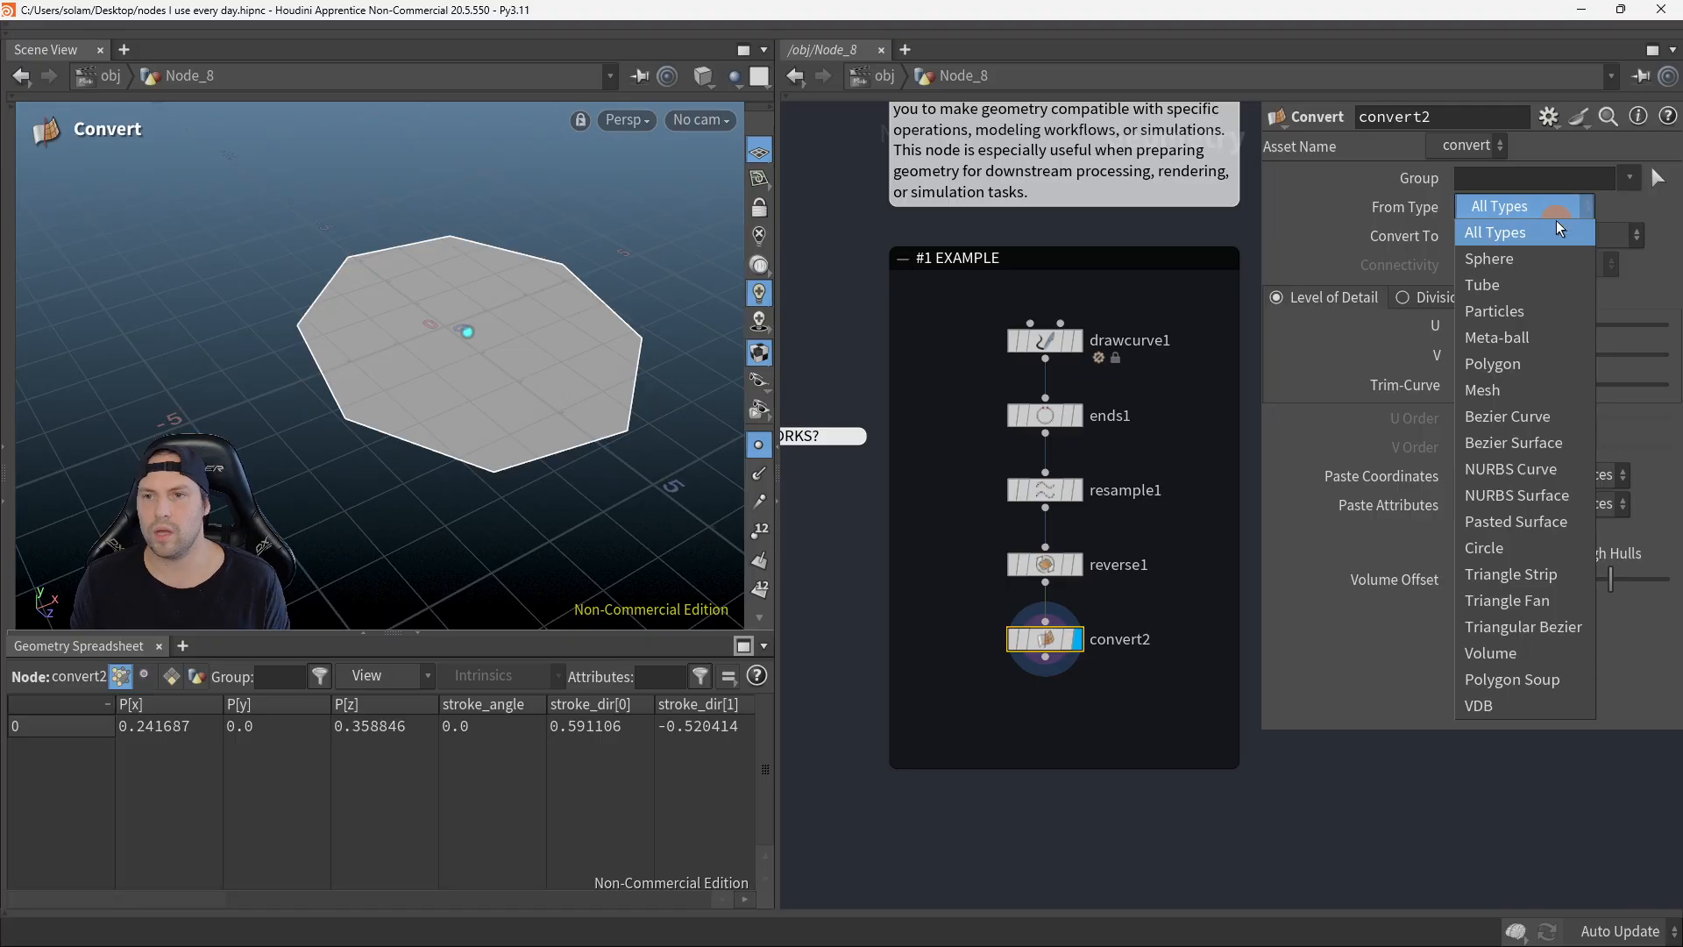
left_click(1551, 255)
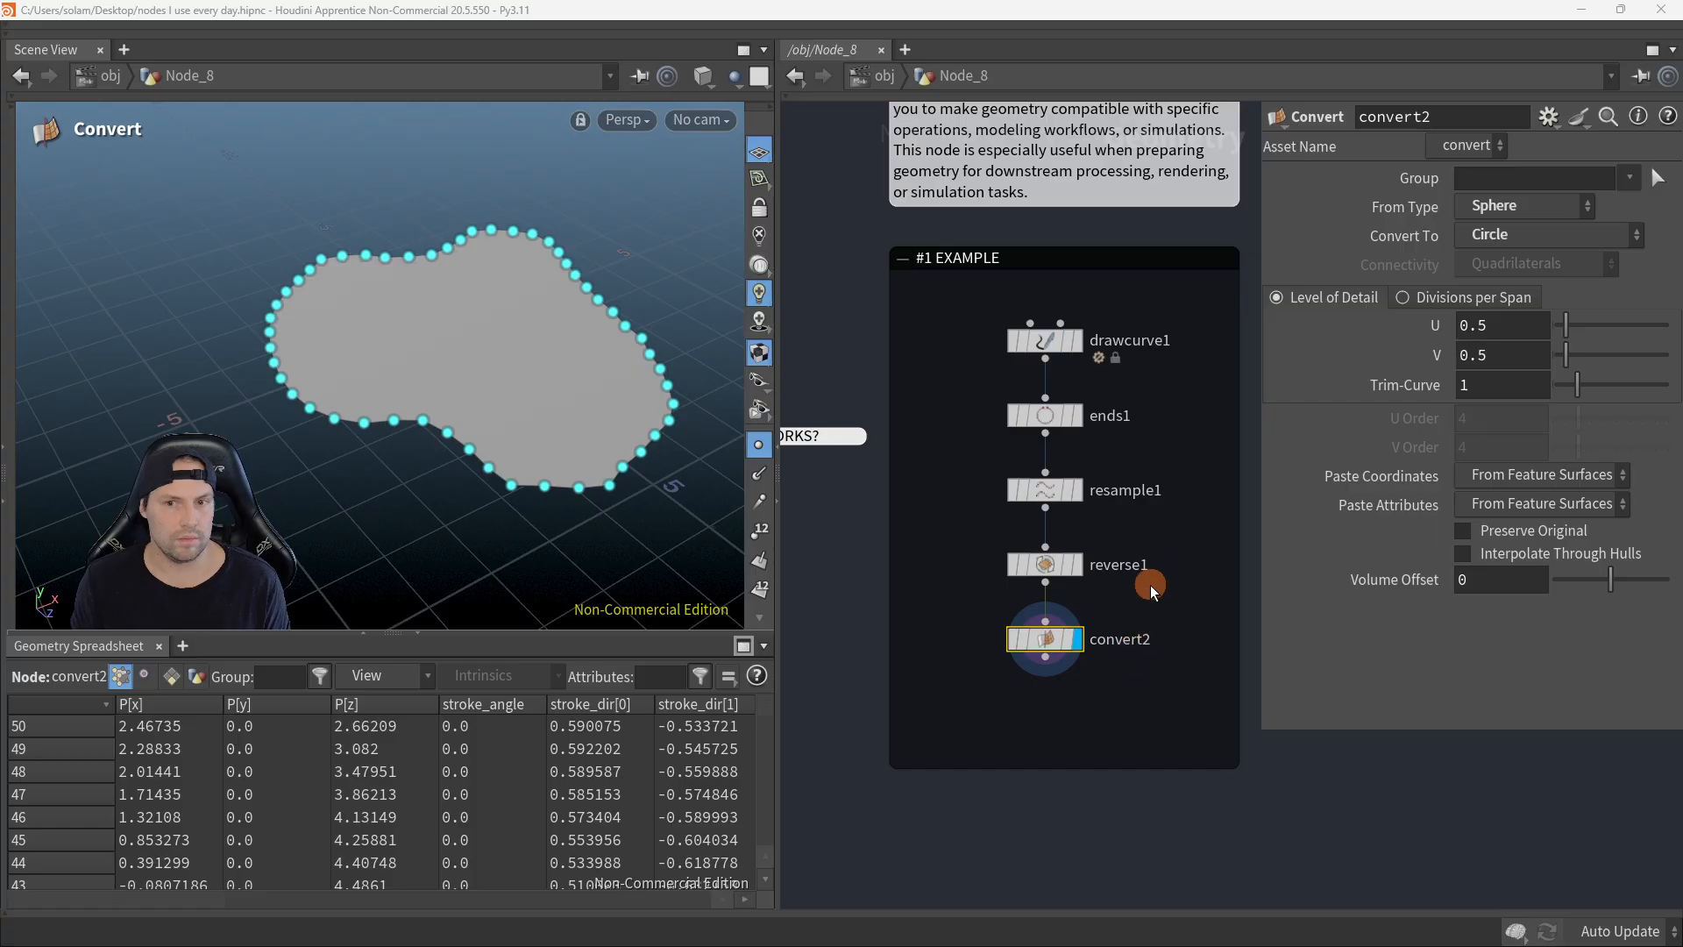
scroll(1157, 614, "up", 2)
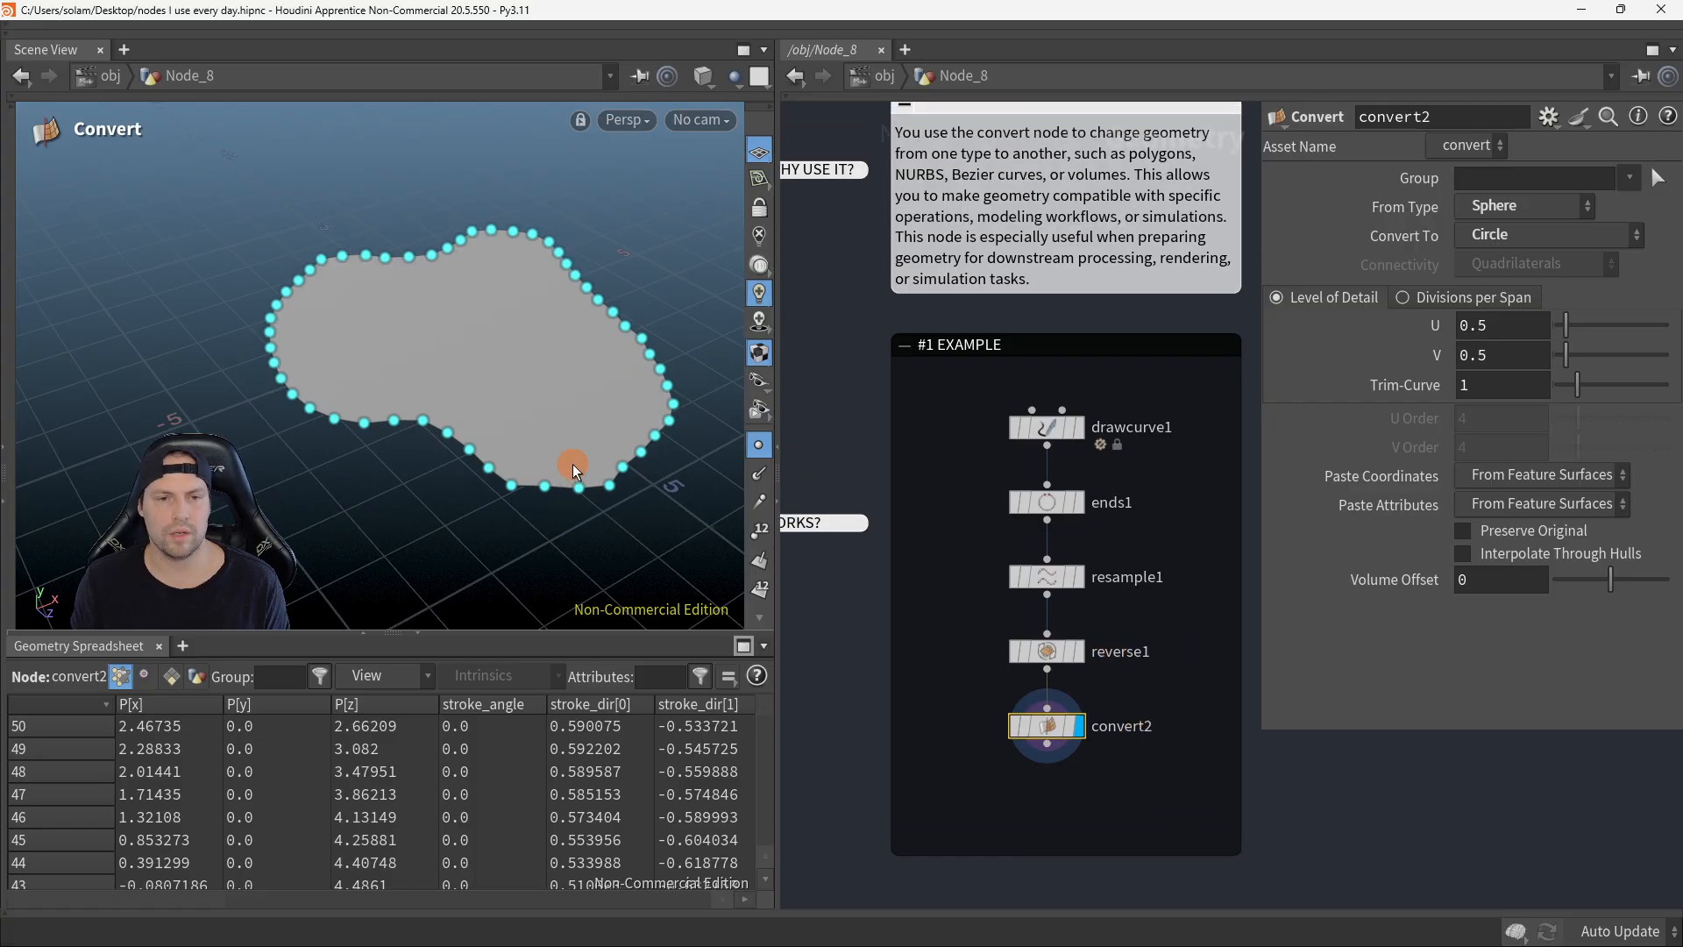
left_click_drag(597, 460, 554, 475)
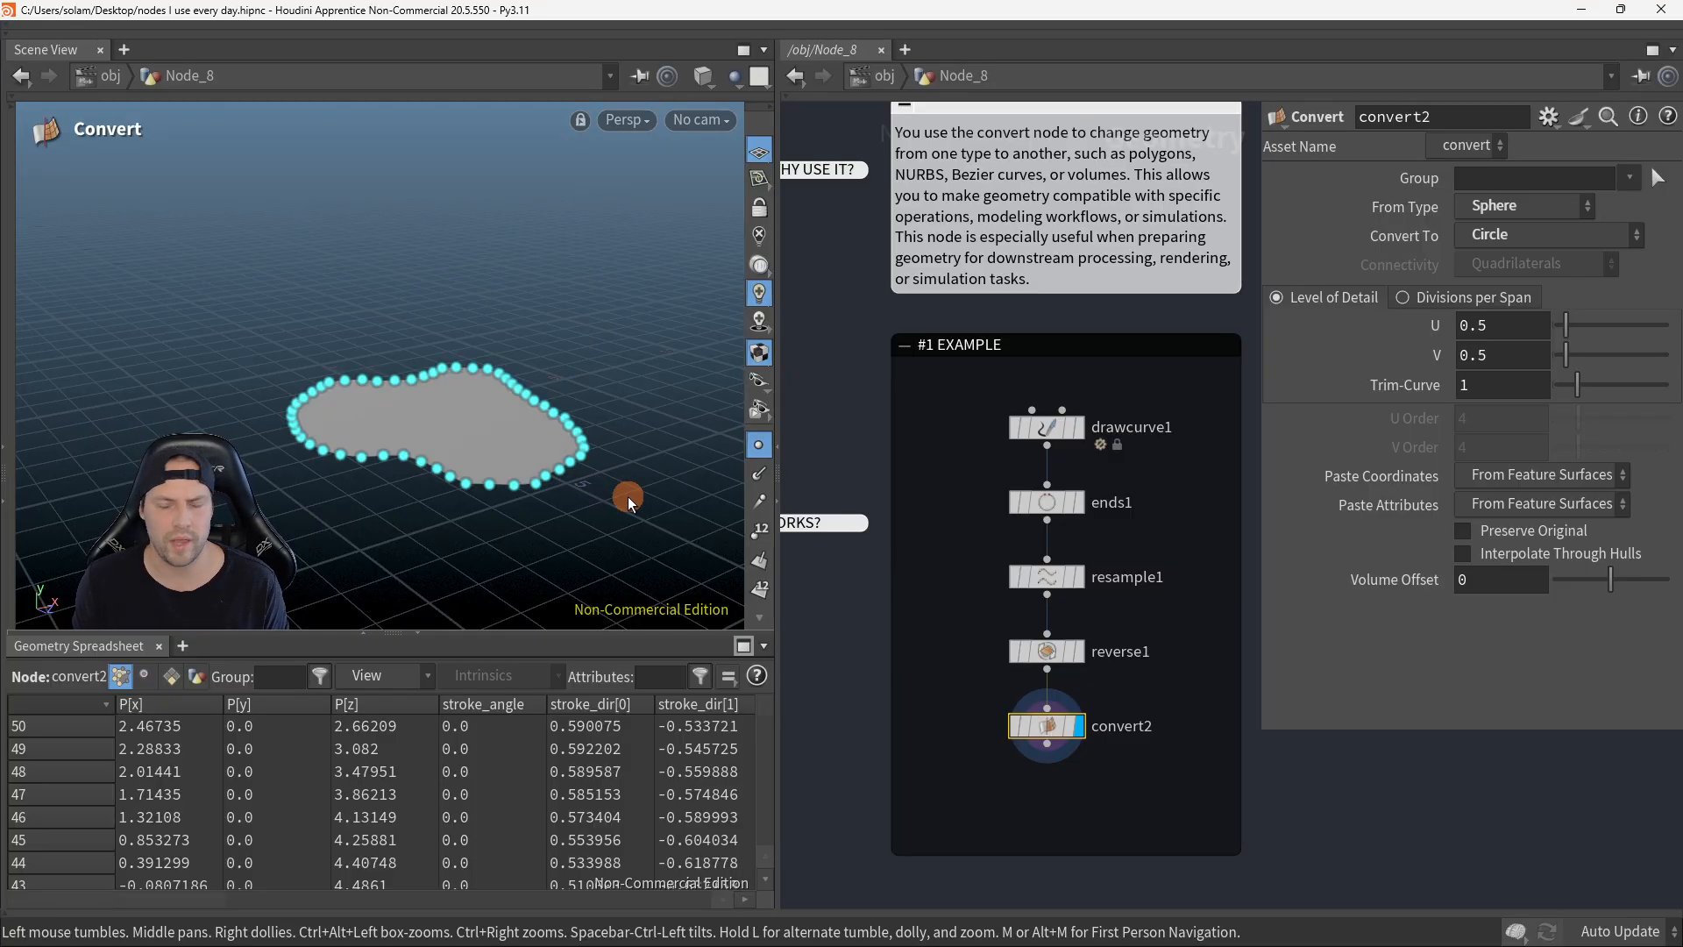
Step: Leave Node_8, enter the network inside Node_9, turn off point markers and toggle wireframe over shading
key("u")
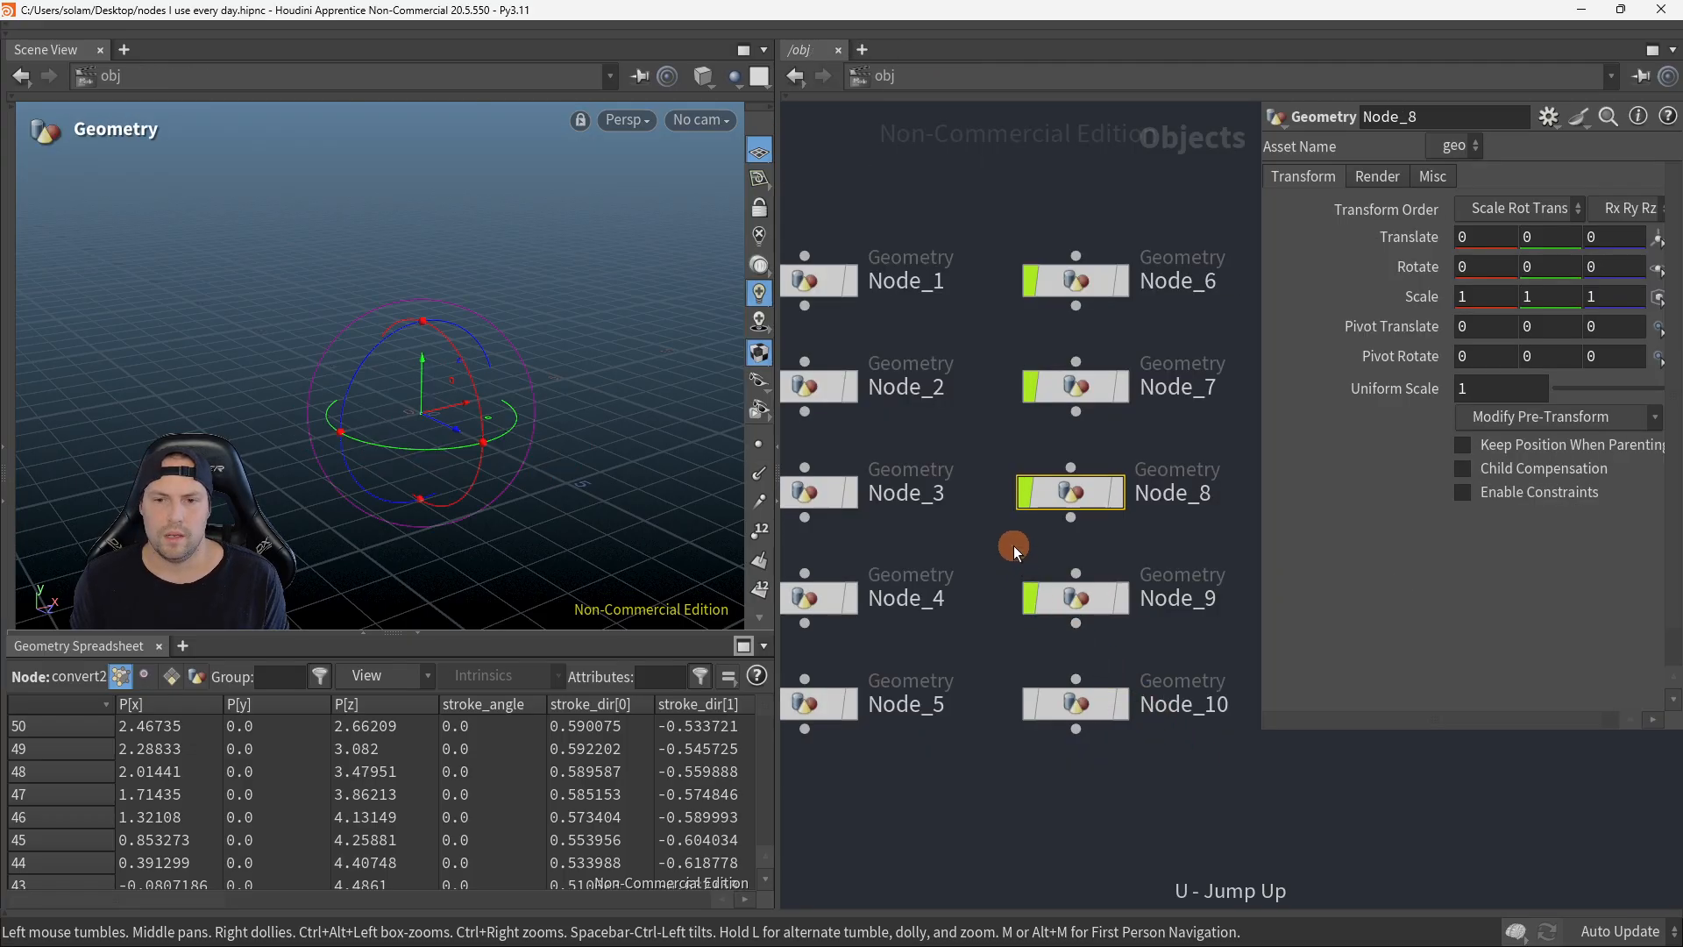
key("i")
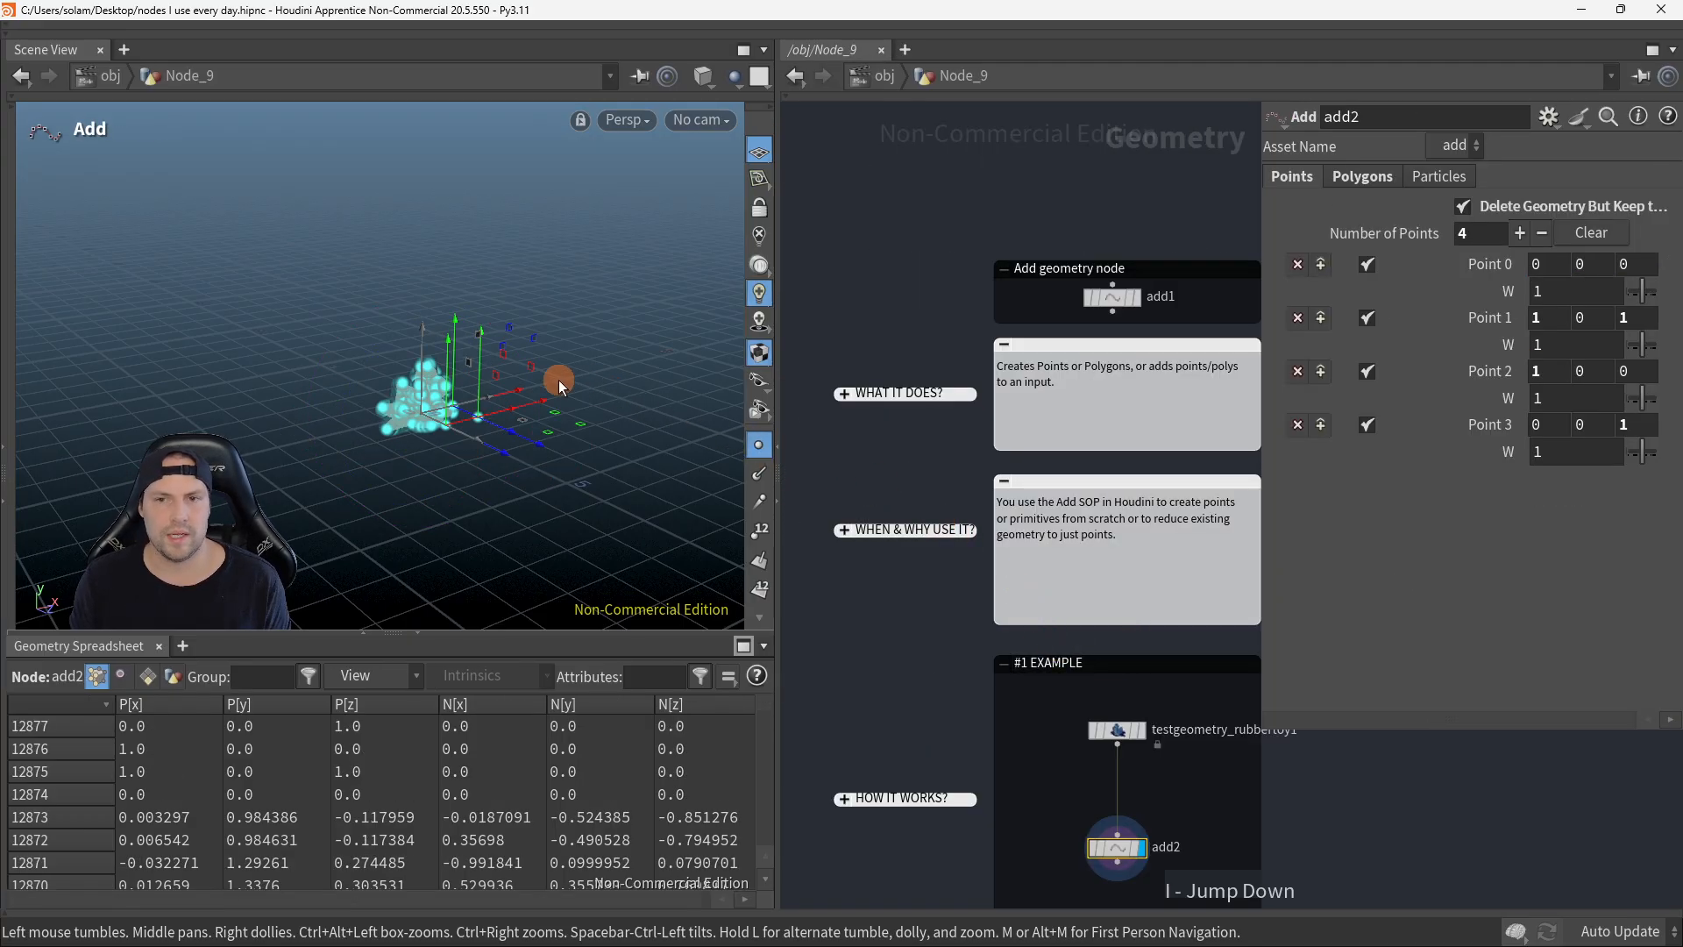
right_click_drag(581, 381, 721, 383, "alt")
left_click(759, 446)
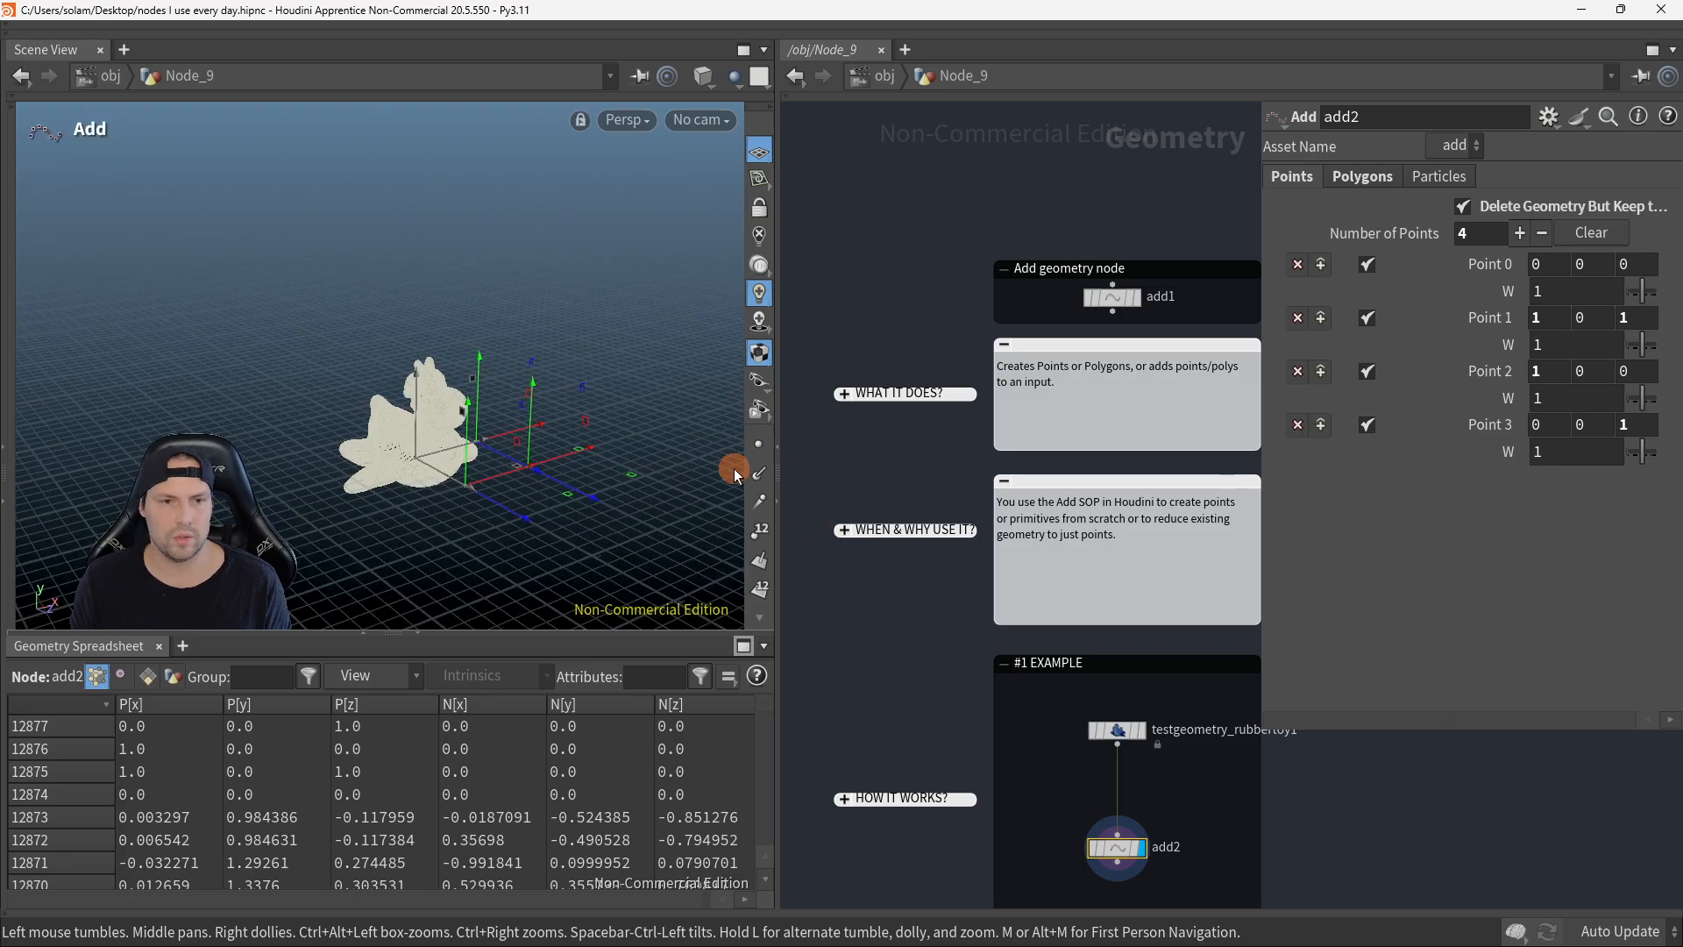
left_click_drag(745, 469, 617, 469)
key("shift+w")
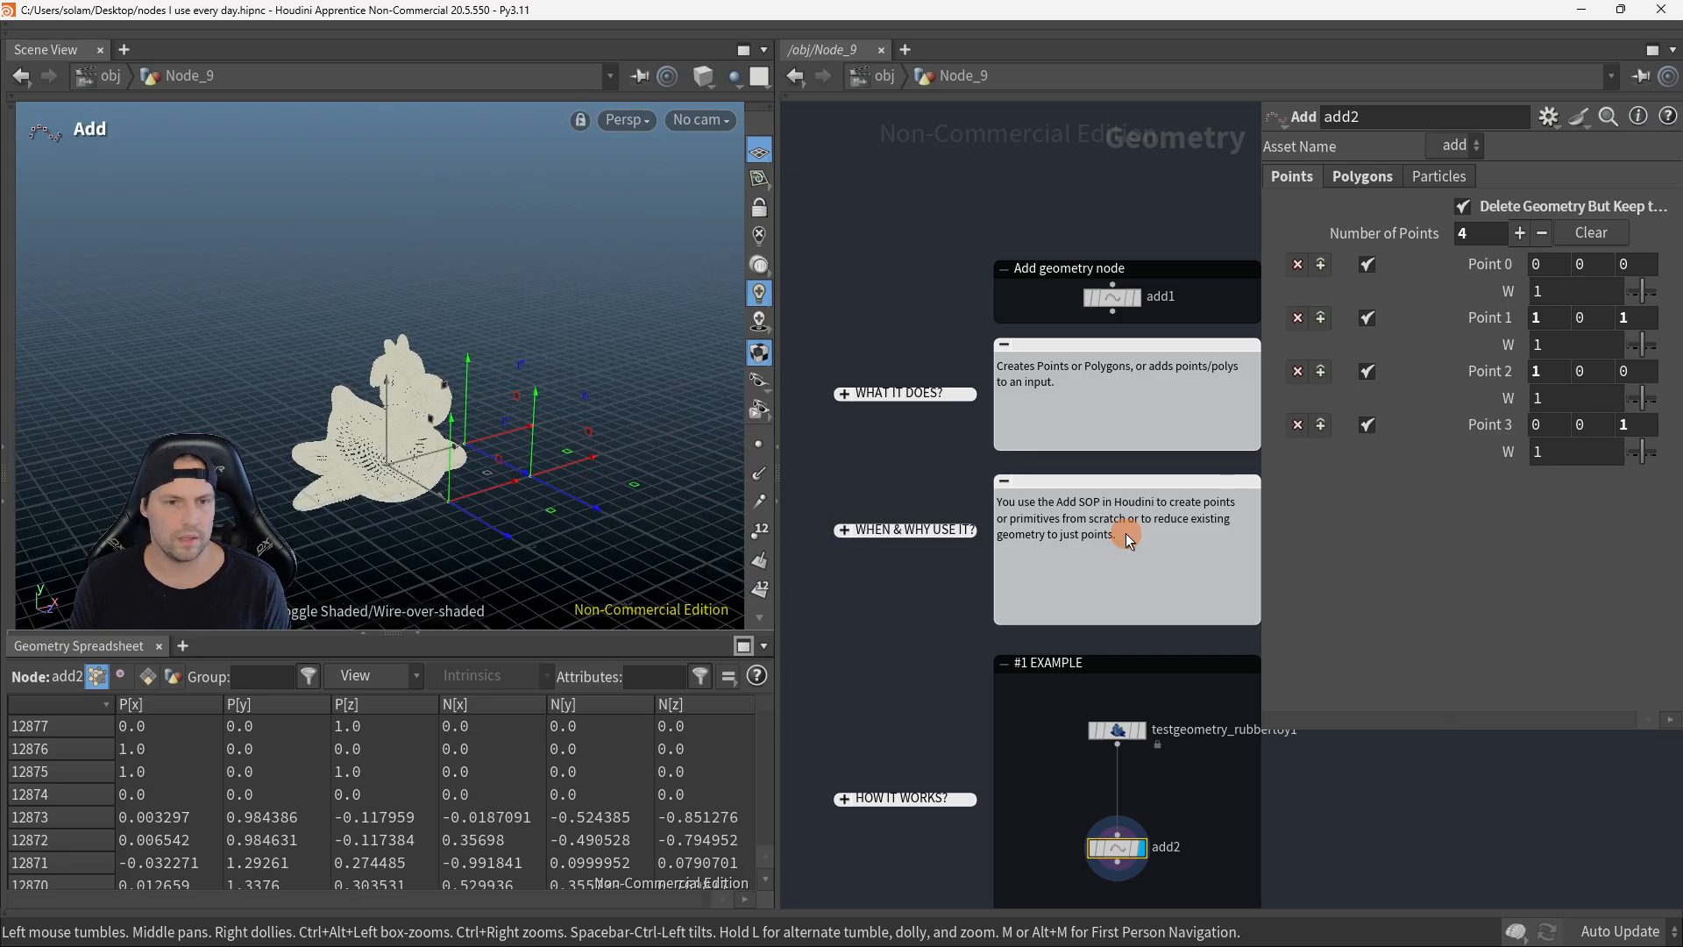
Step: Display add1 and hide the node parameters
key("r")
left_click(1132, 301)
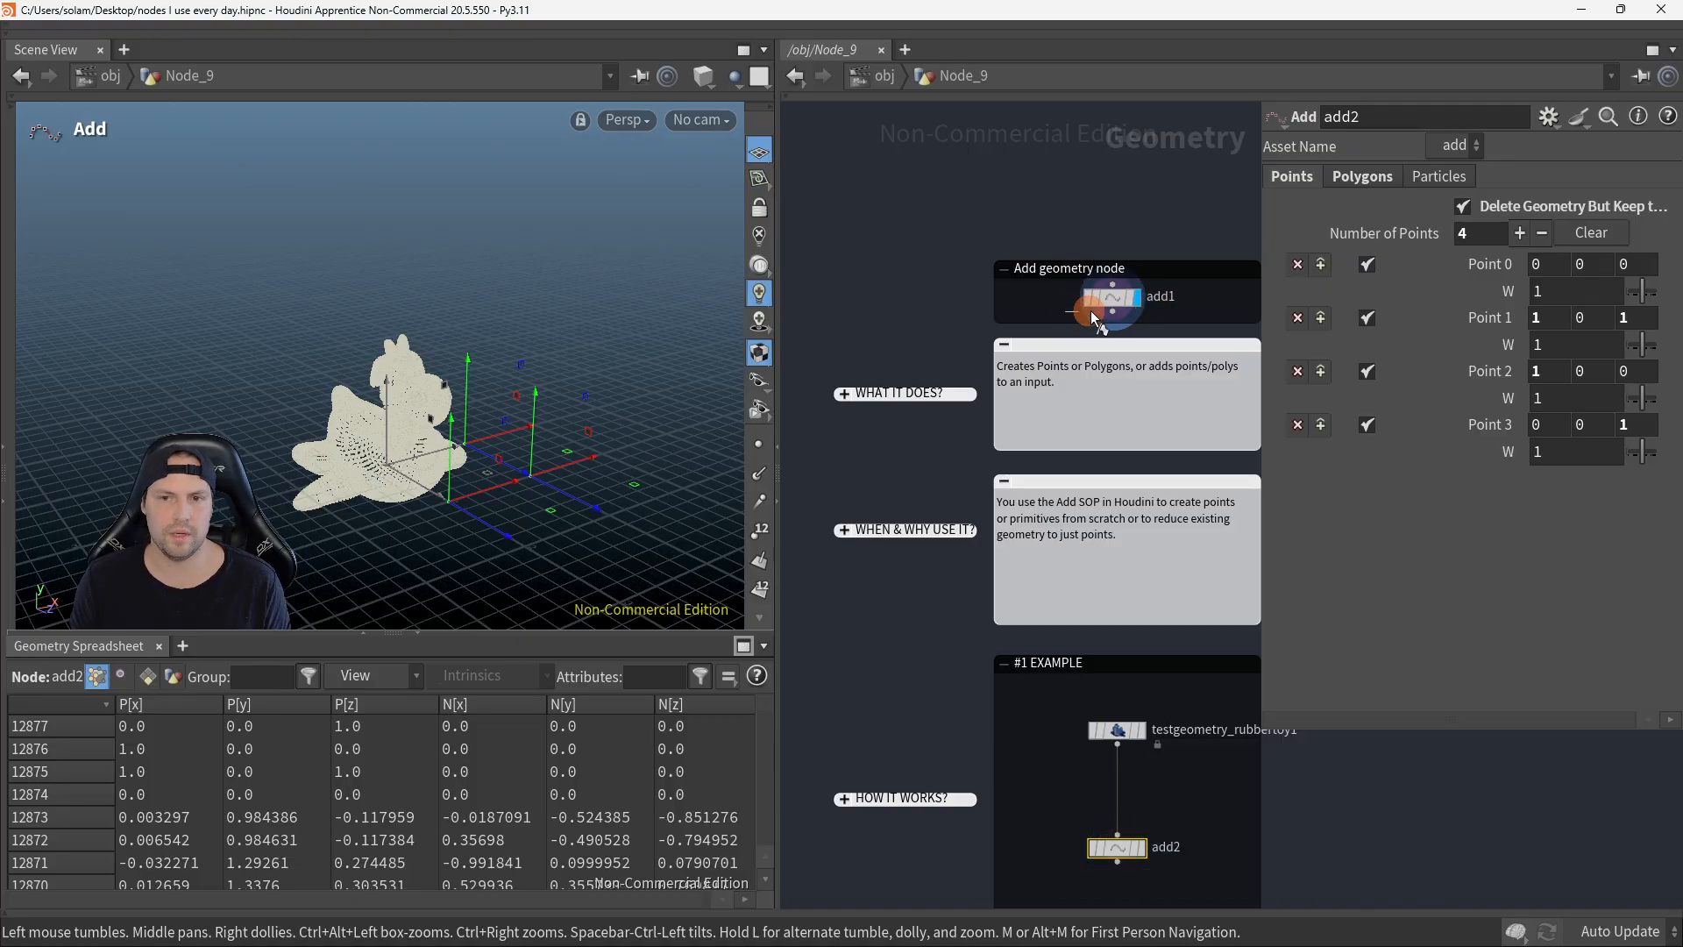
key("p")
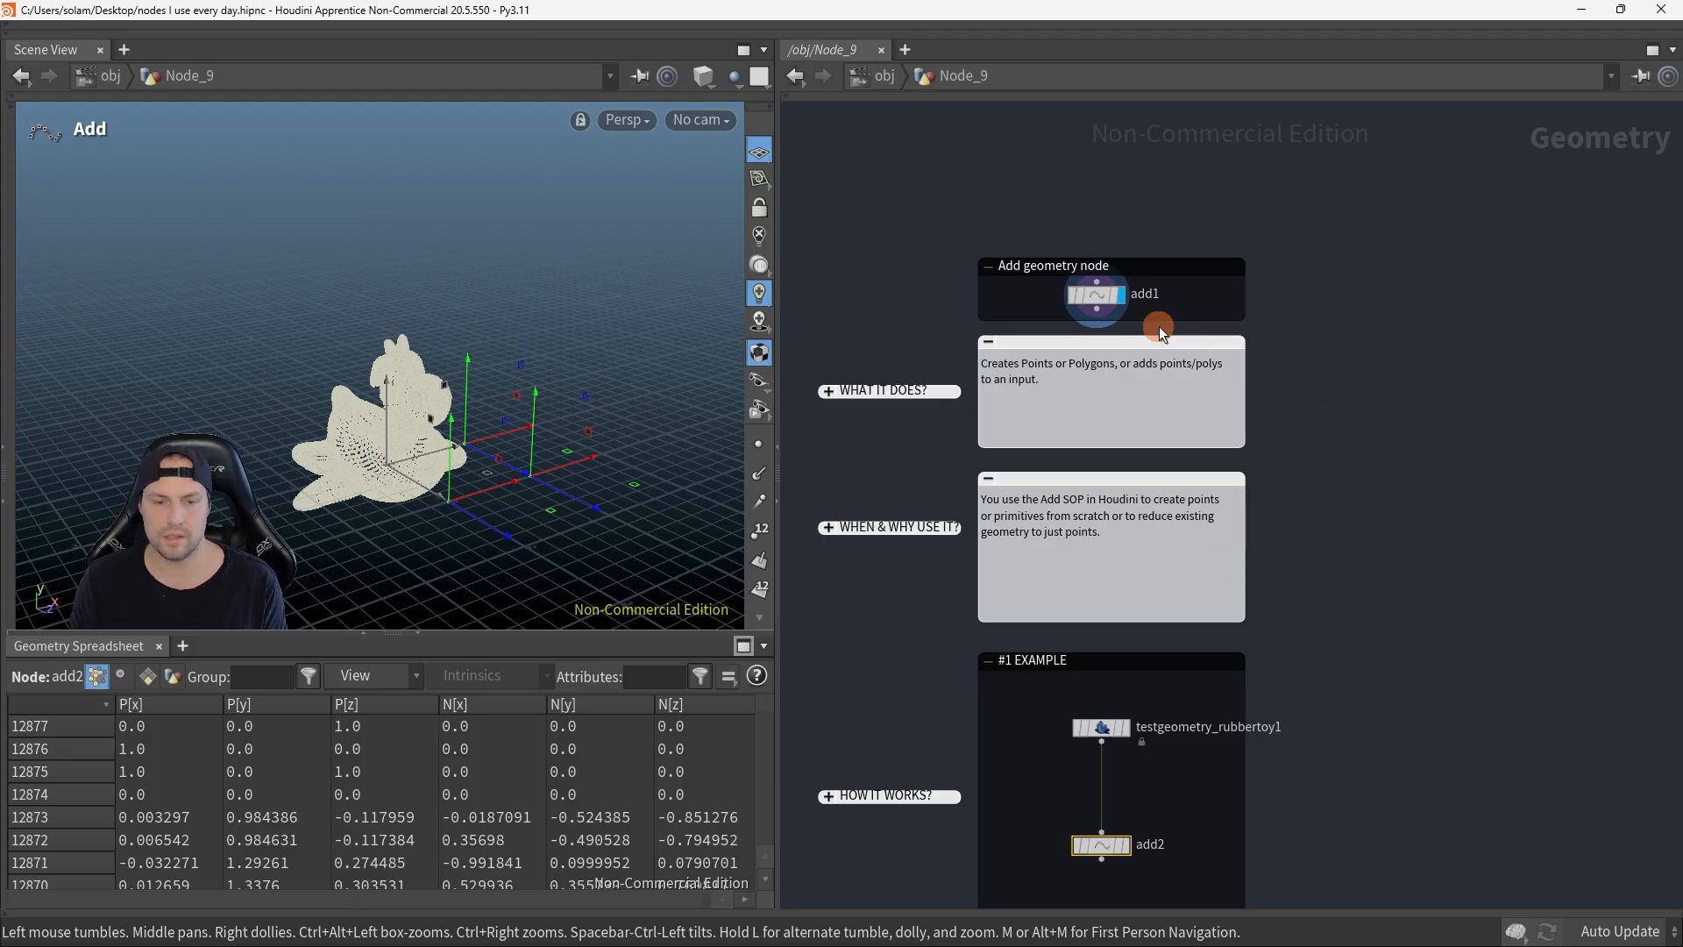
Step: Switch the viewport to the View tool and clear add1's template flag so only add1 is displayed
key("t")
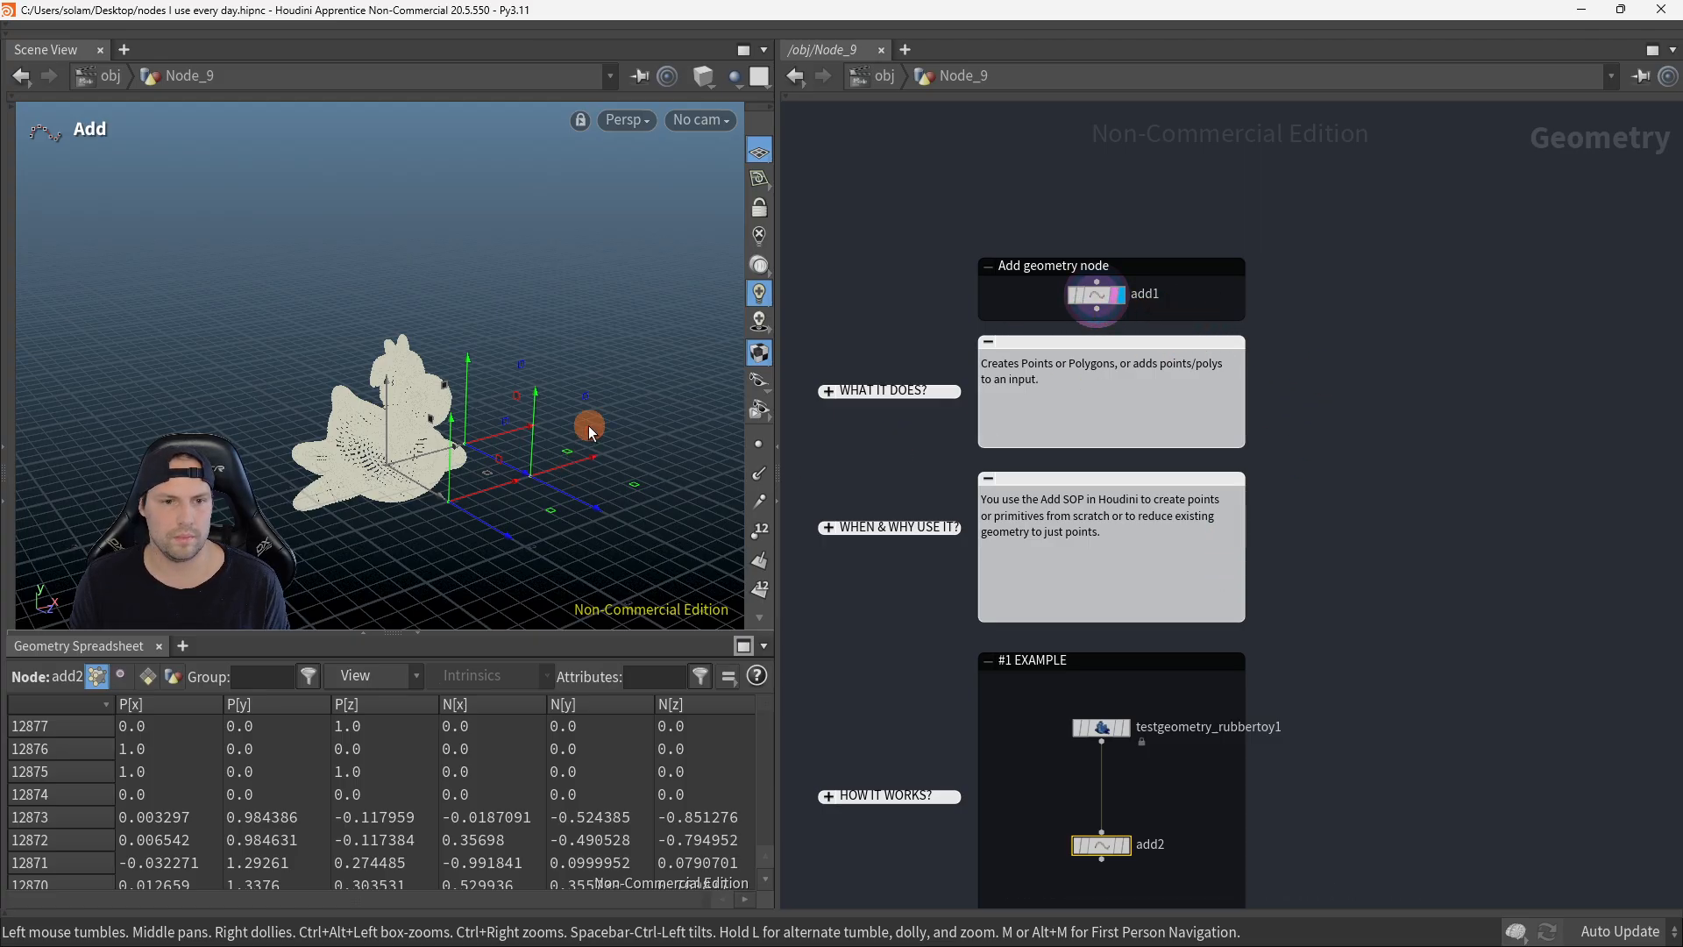
key("Escape")
key("e")
left_click_drag(1039, 309, 1148, 293)
left_click_drag(507, 405, 530, 360)
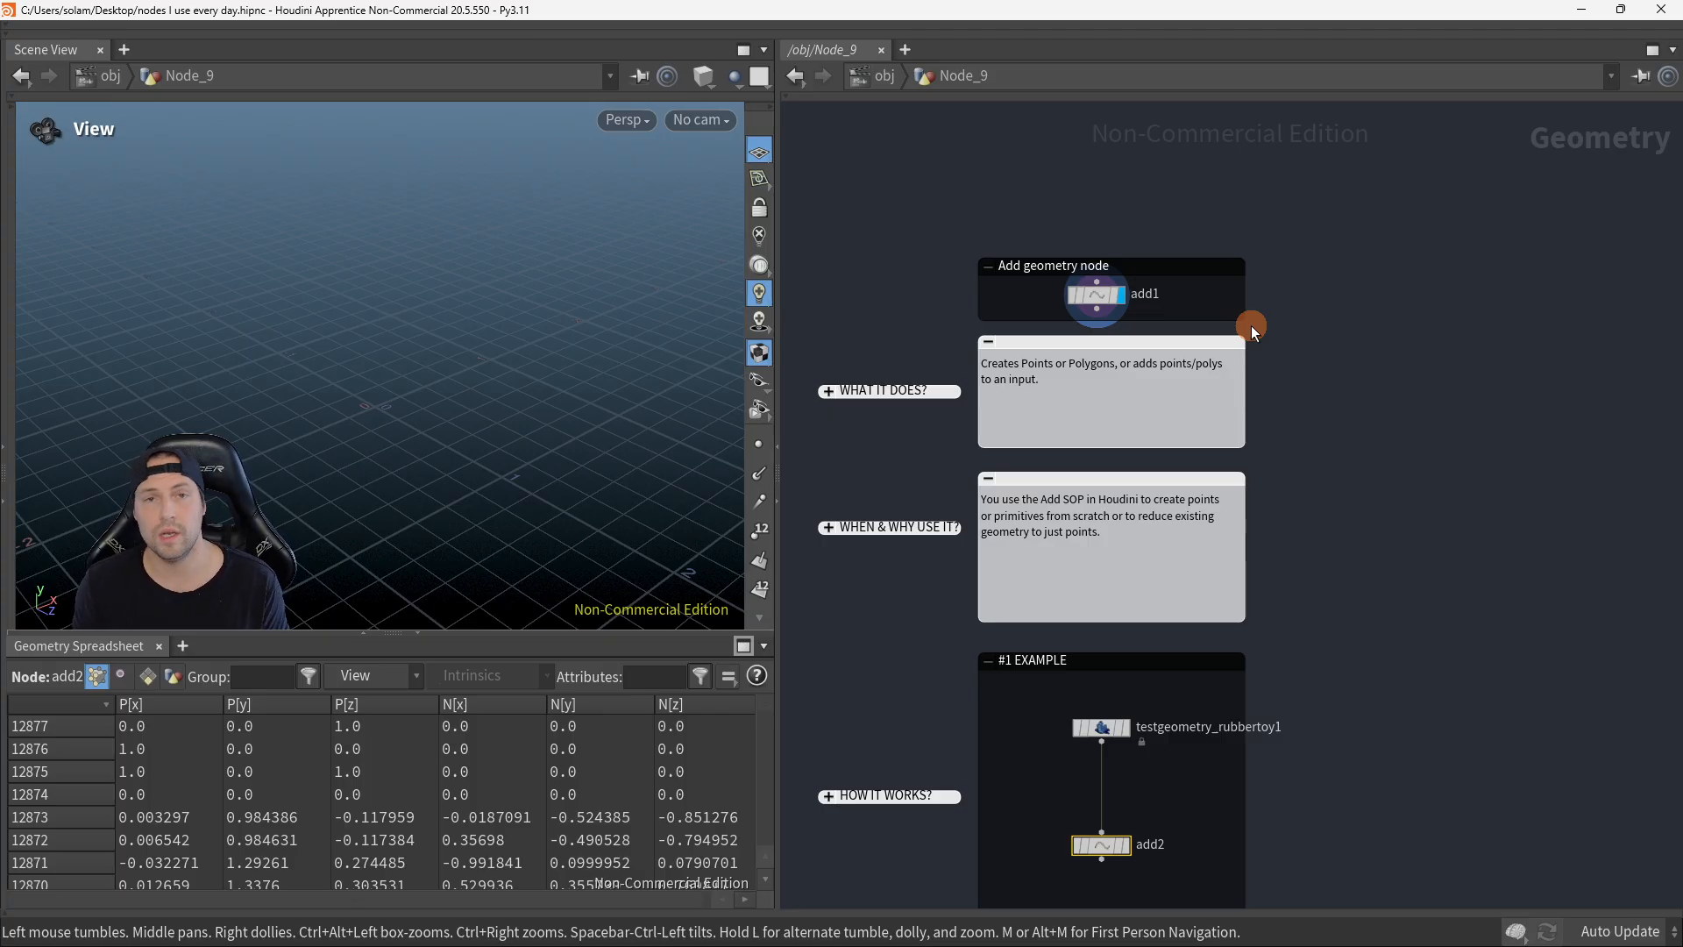
Step: Review the notes on the Add node and display testgeometry_rubbertoy1 from the first example
scroll(1243, 308, "up", 2)
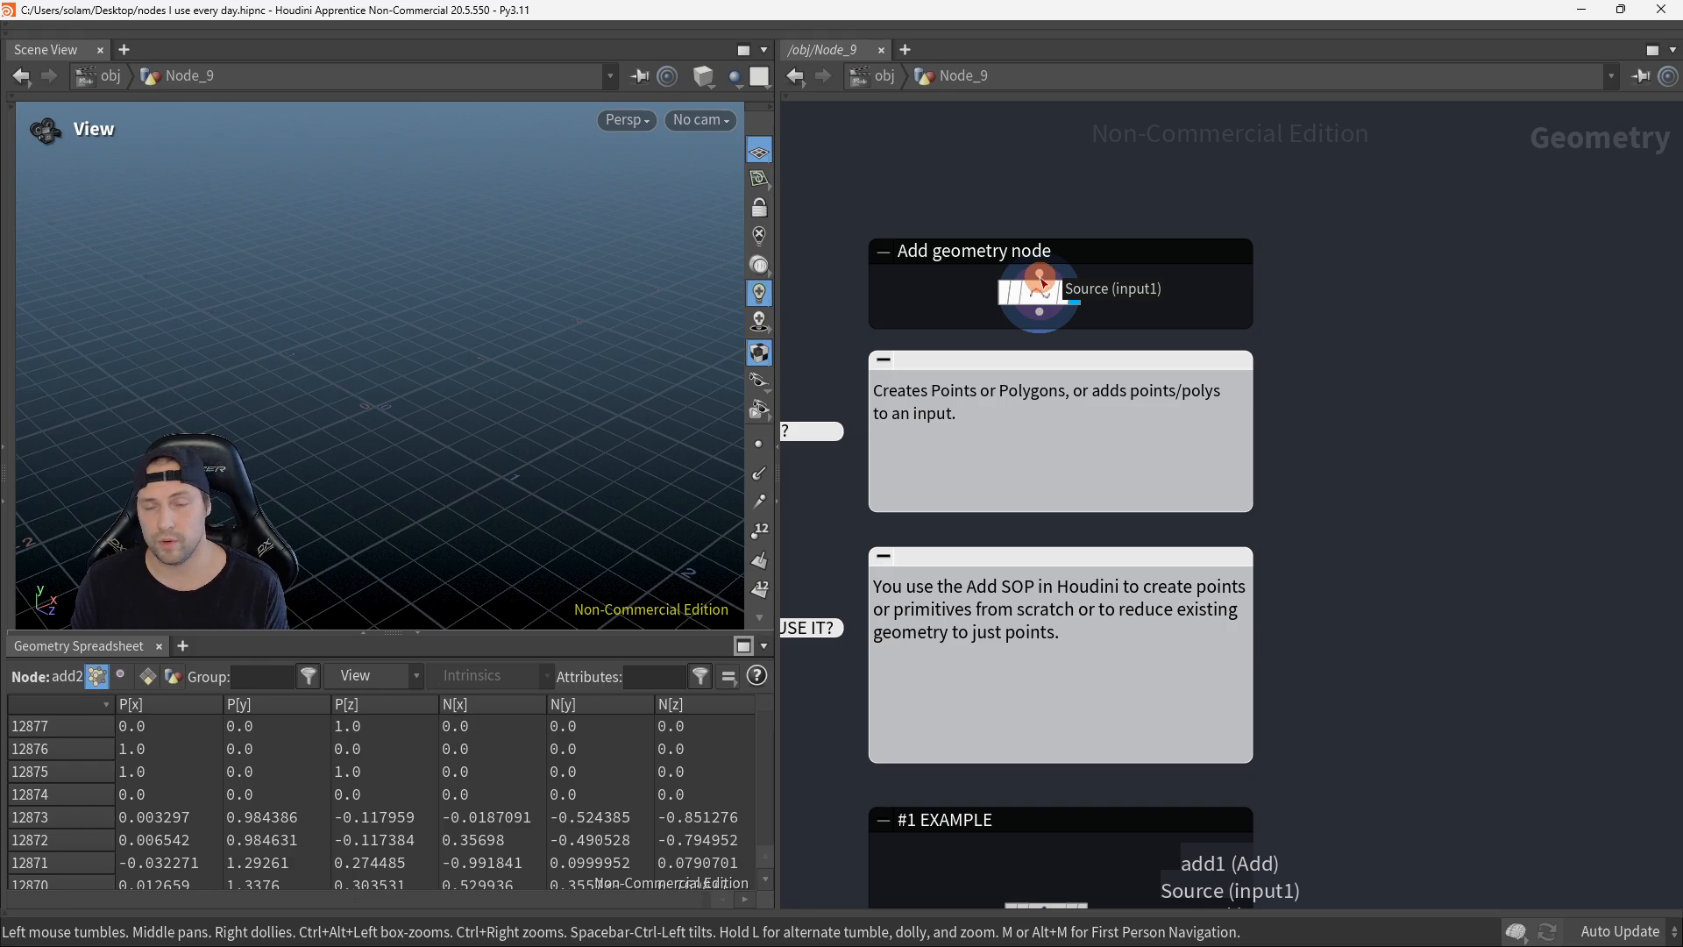
scroll(1490, 473, "down", 3)
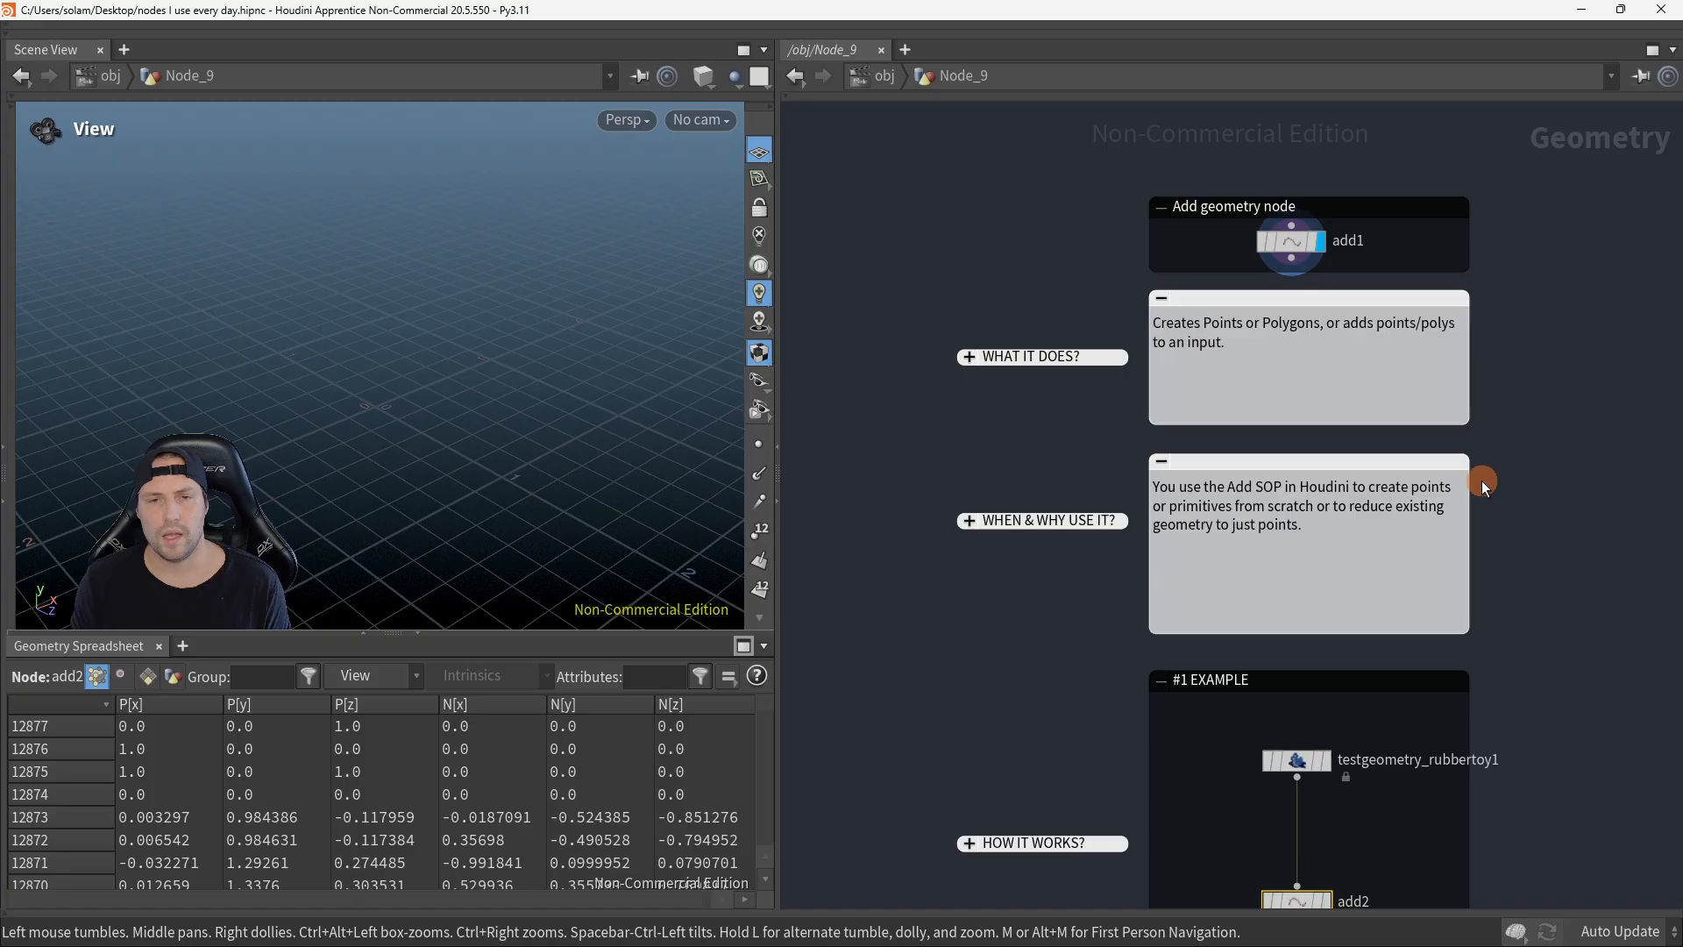
middle_click_drag(1507, 518, 1418, 517)
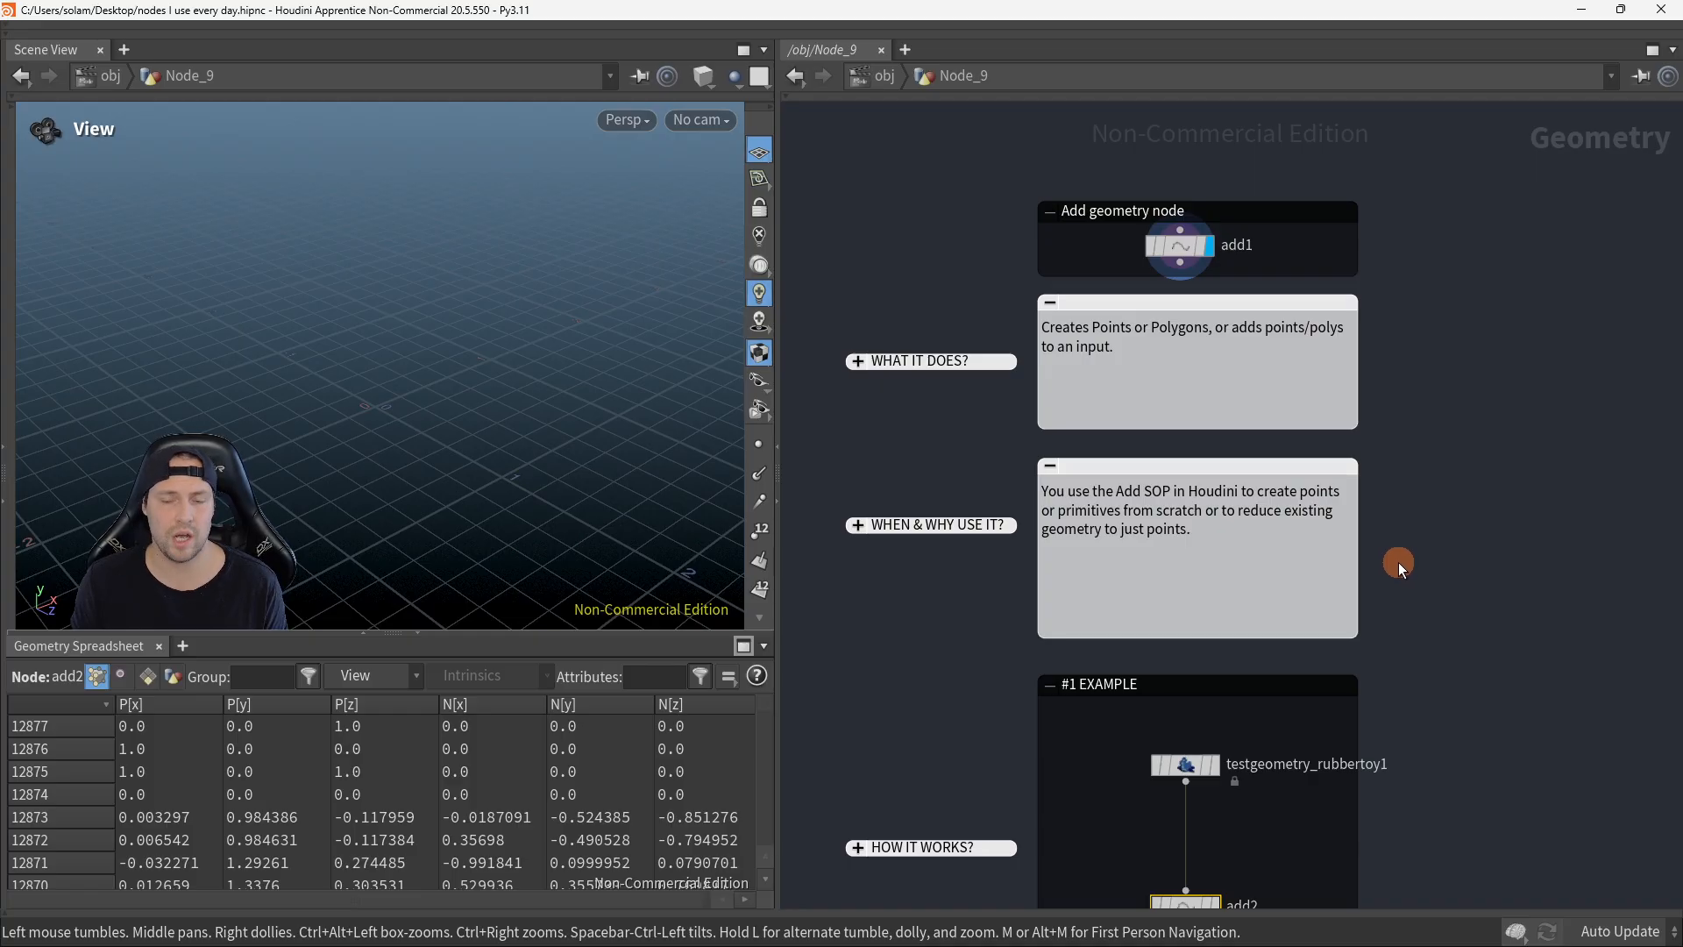
middle_click_drag(1421, 605, 1432, 476)
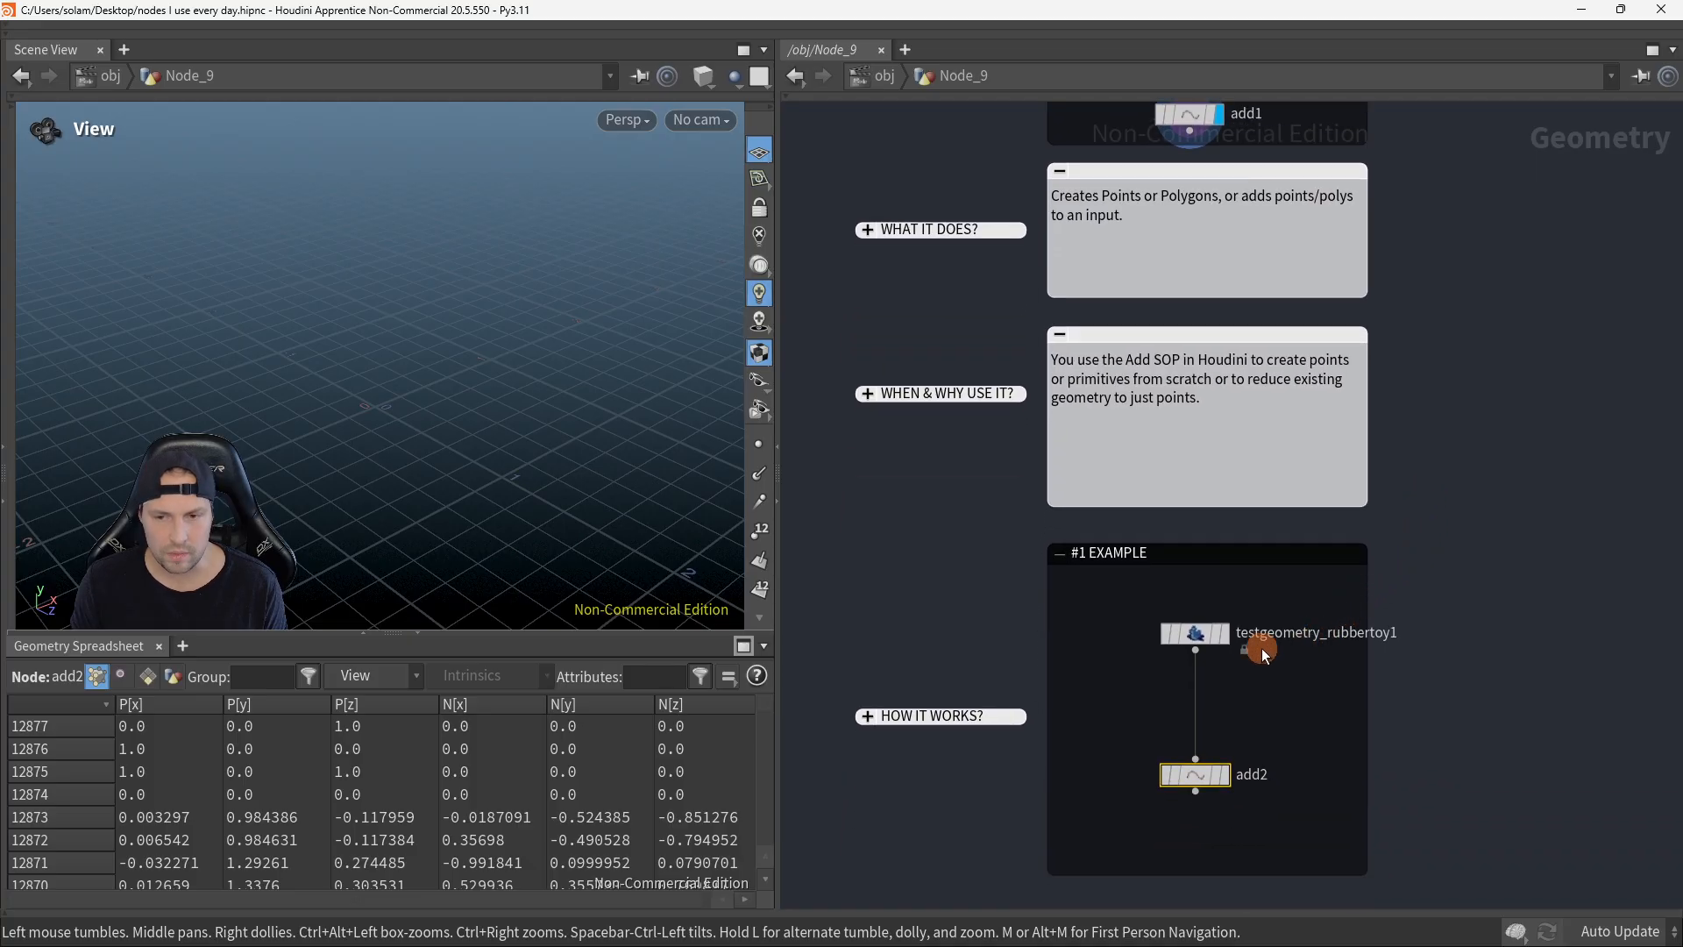
left_click(1194, 633)
left_click_drag(569, 416, 736, 364)
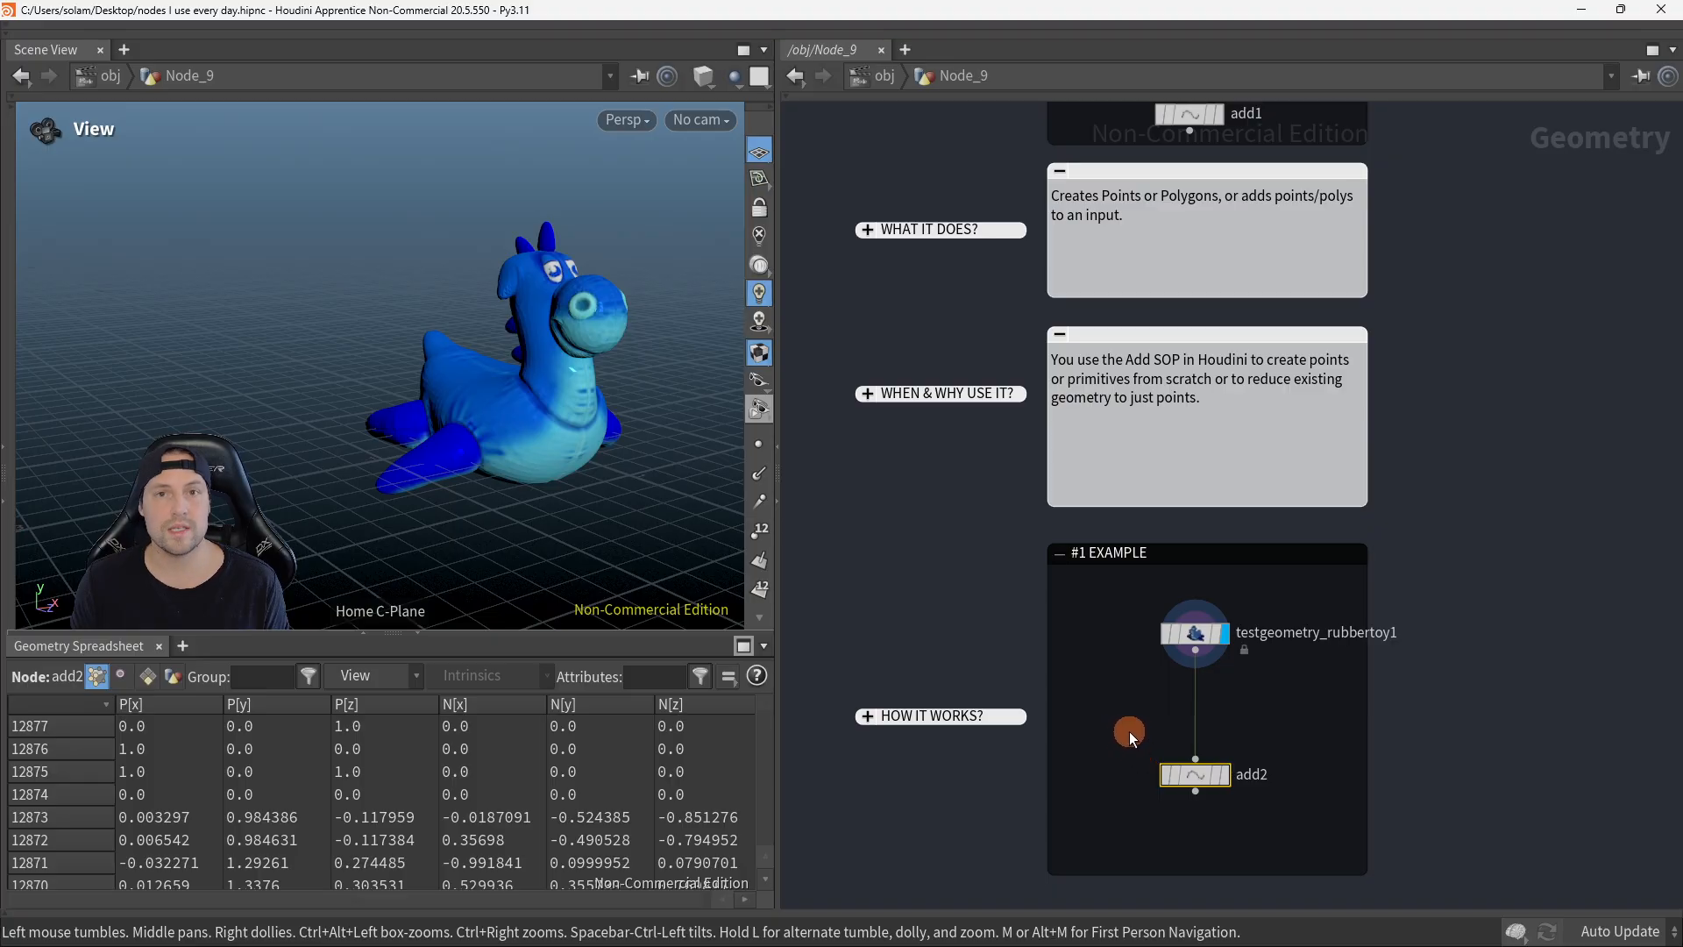
Step: Display add2 in the first example and show its parameters beside the network
key("r")
left_click_drag(1132, 726, 1268, 814)
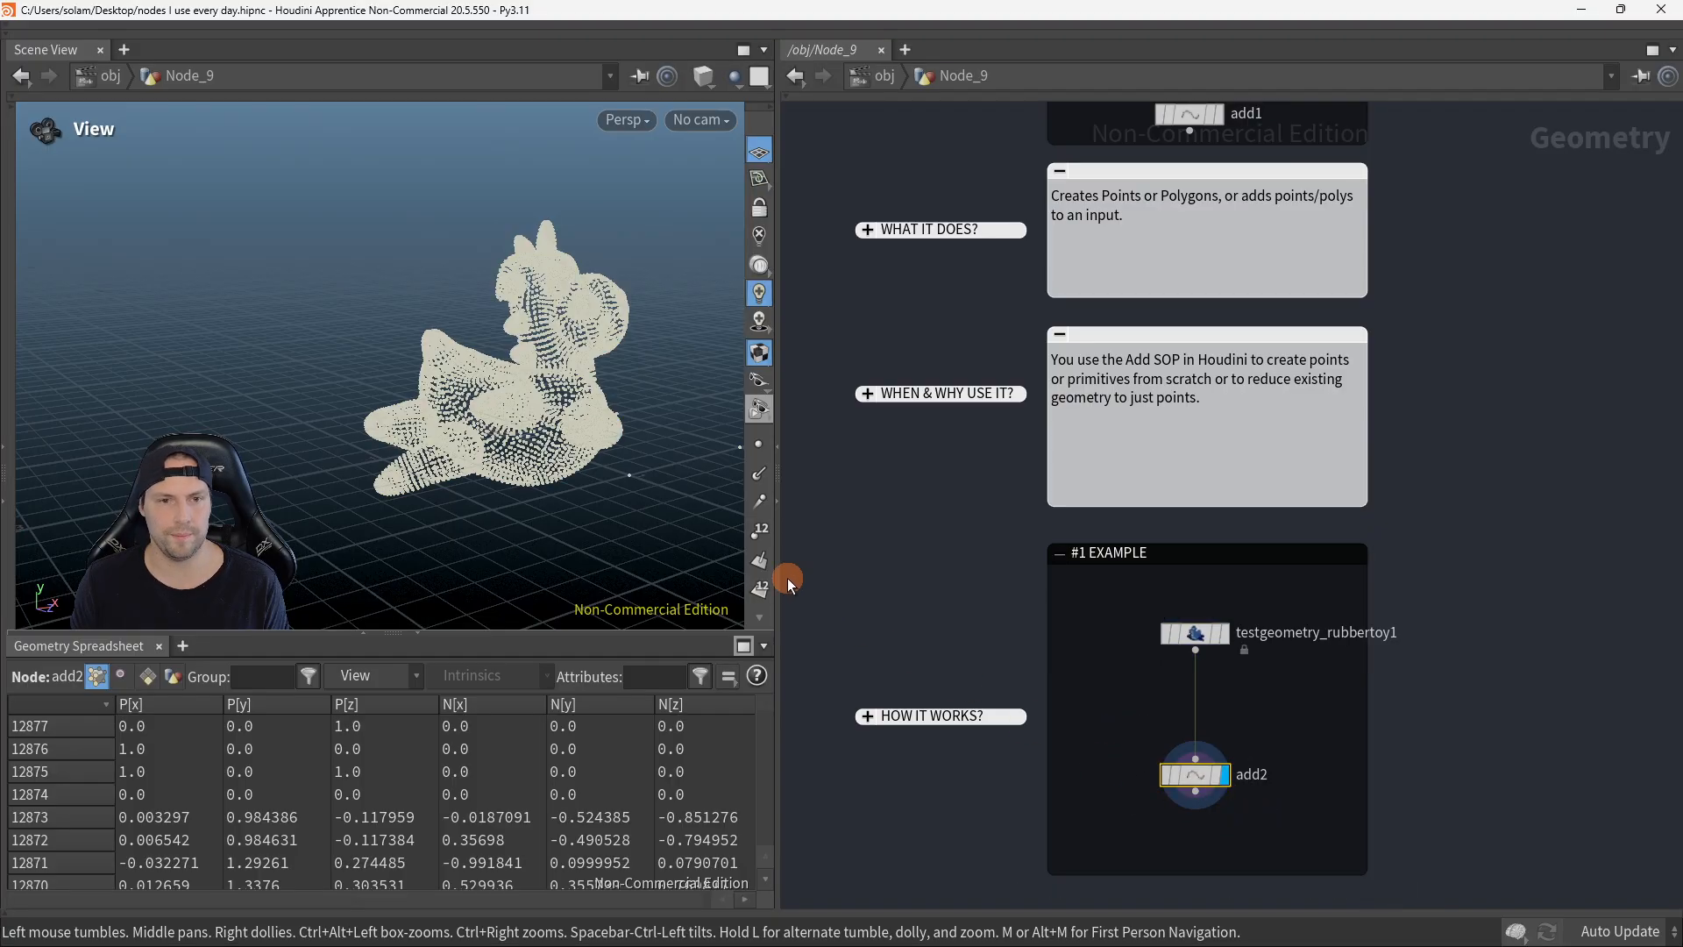
left_click_drag(639, 476, 566, 491)
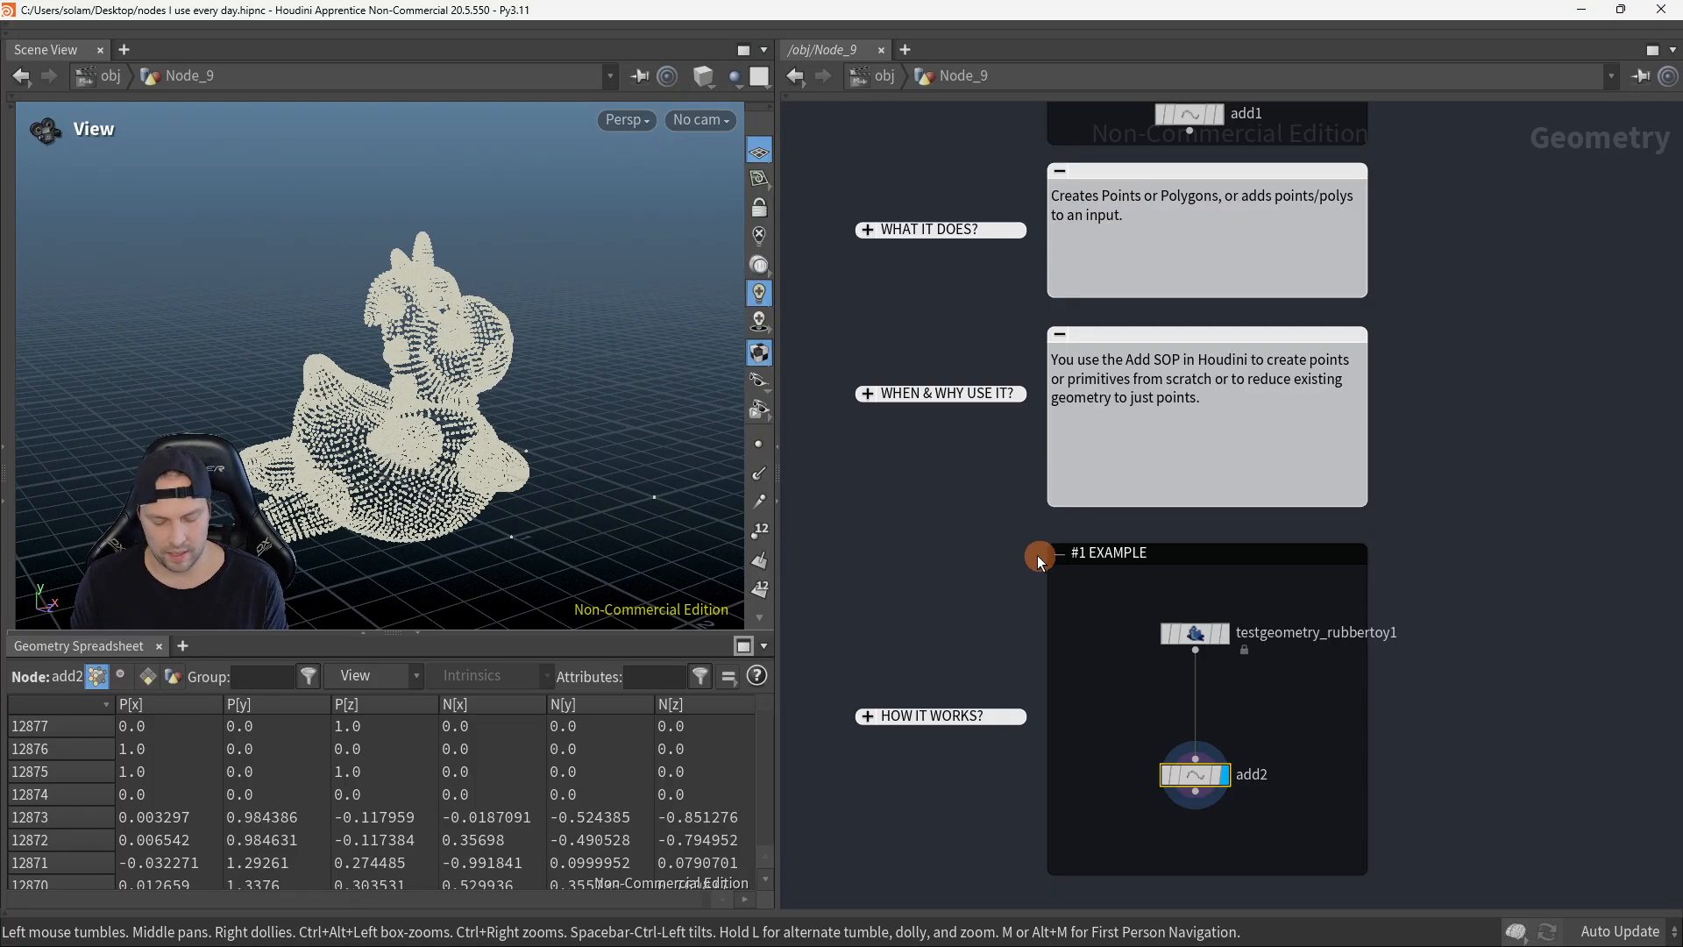
key("p")
scroll(1381, 792, "down", 2)
middle_click_drag(1364, 799, 1125, 722)
left_click_drag(1258, 730, 1115, 684)
left_click(930, 657)
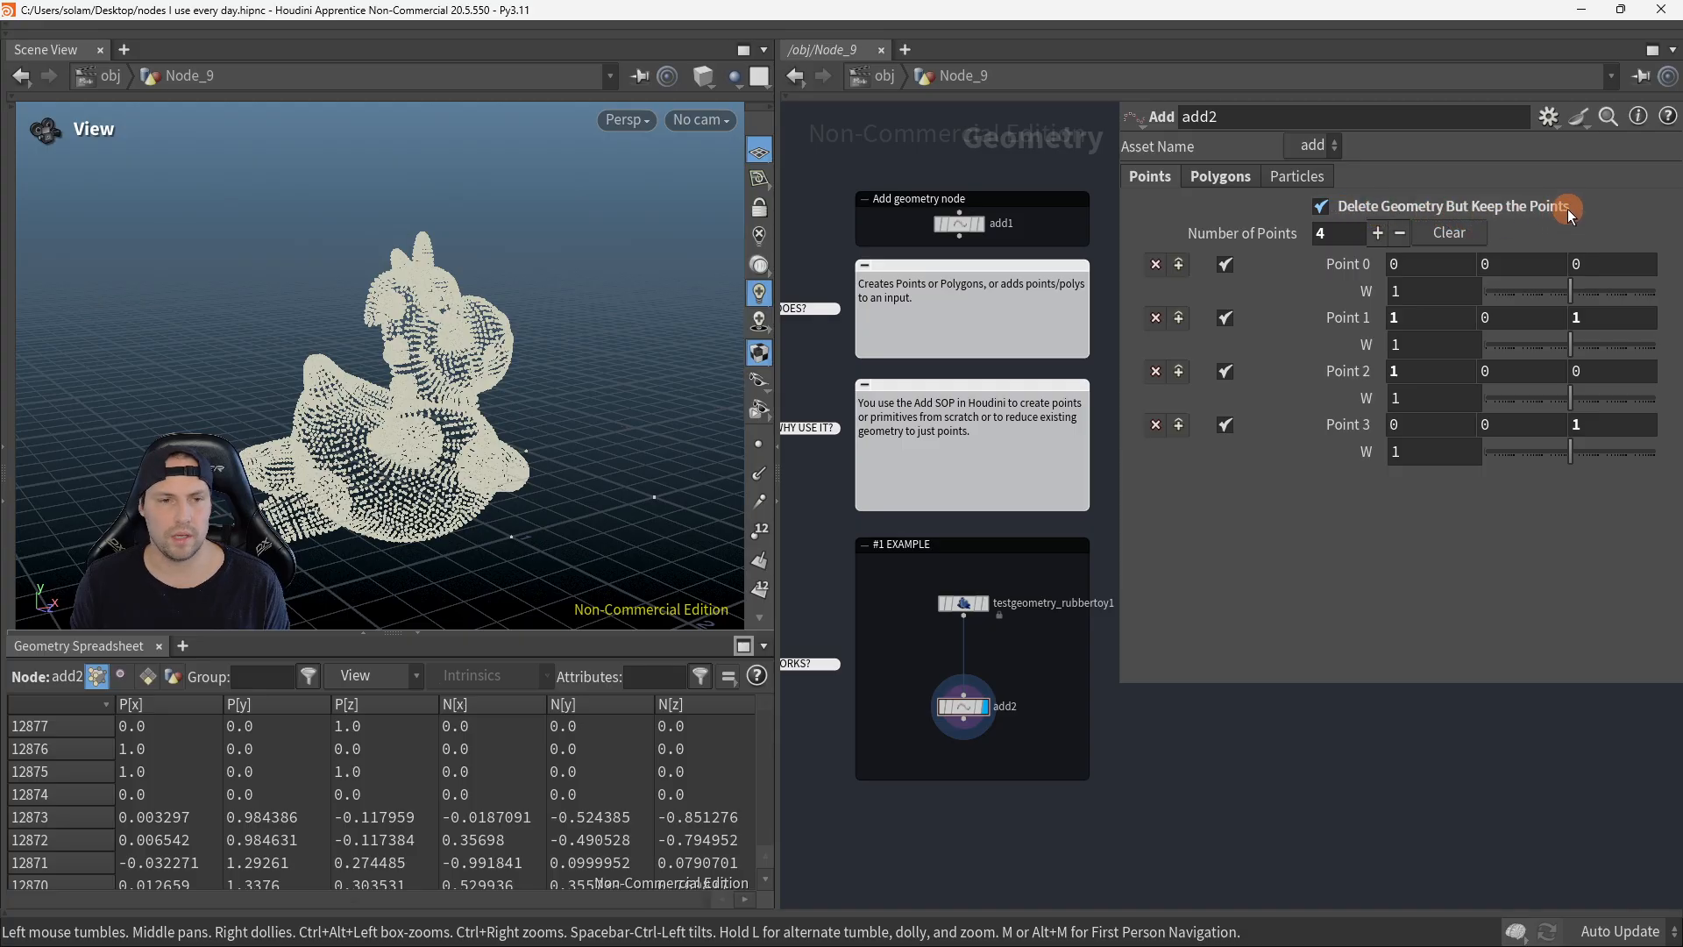
Step: Turn off Delete Geometry But Keep the Points on add2
left_click_drag(512, 501, 523, 464)
right_click_drag(522, 465, 623, 409)
right_click_drag(547, 277, 817, 409)
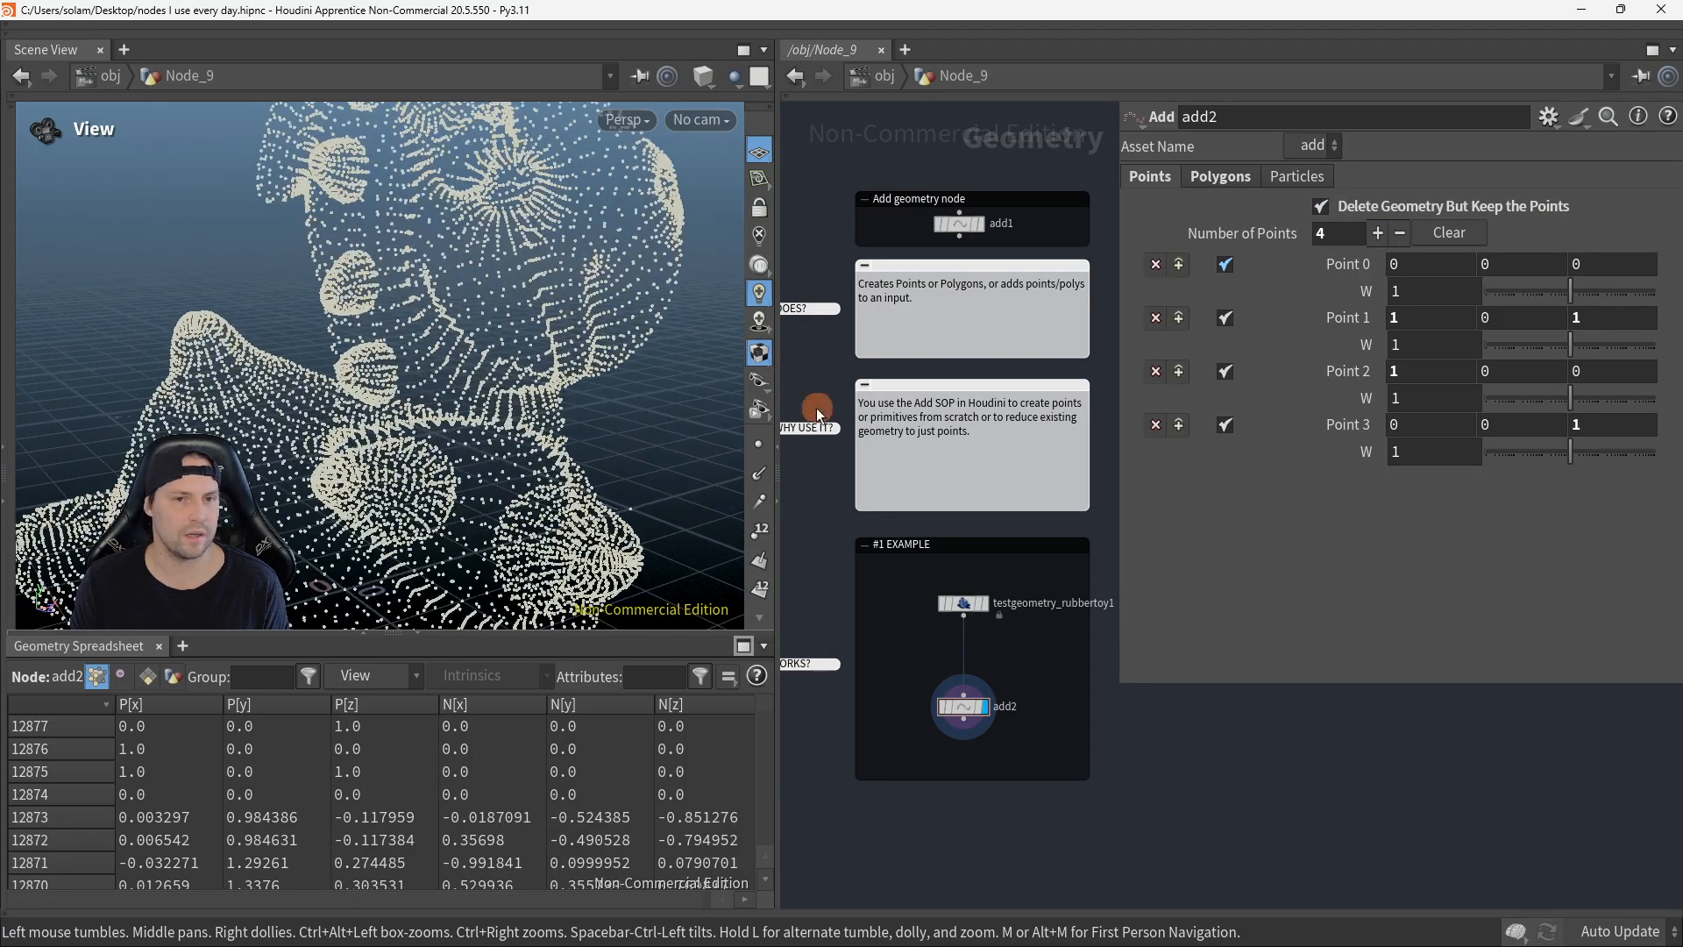
left_click(1324, 208)
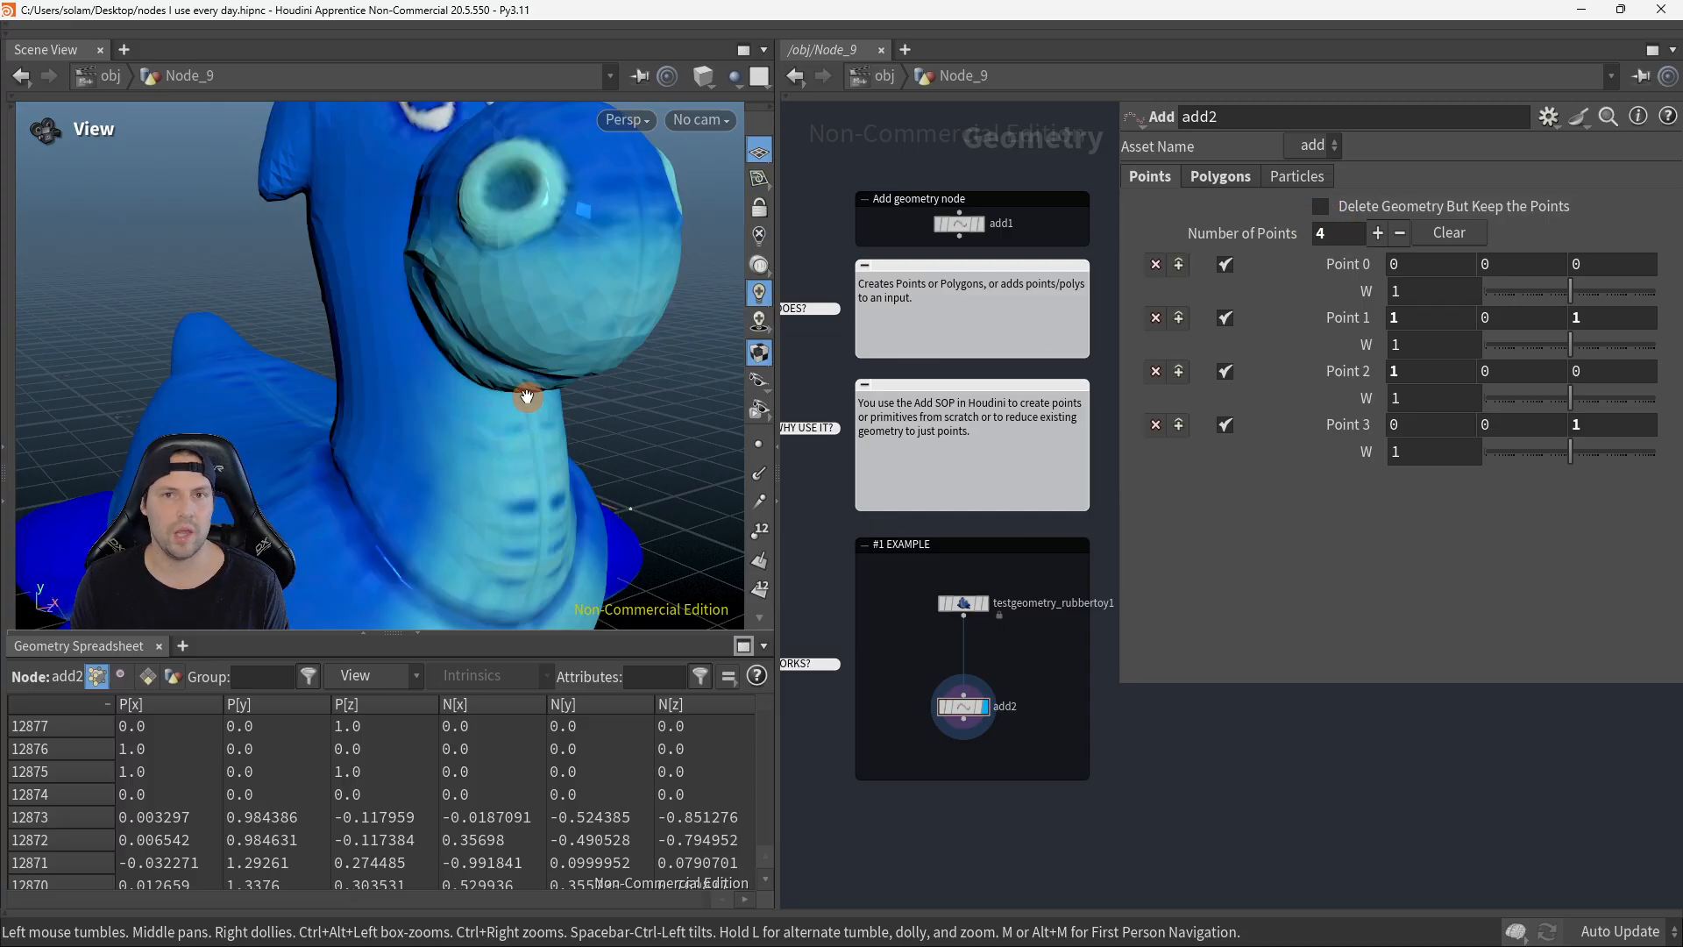
right_click_drag(518, 399, 276, 386)
Step: Compare testgeometry_rubbertoy1 with add2 by displaying each in turn, ending on add2
key("r")
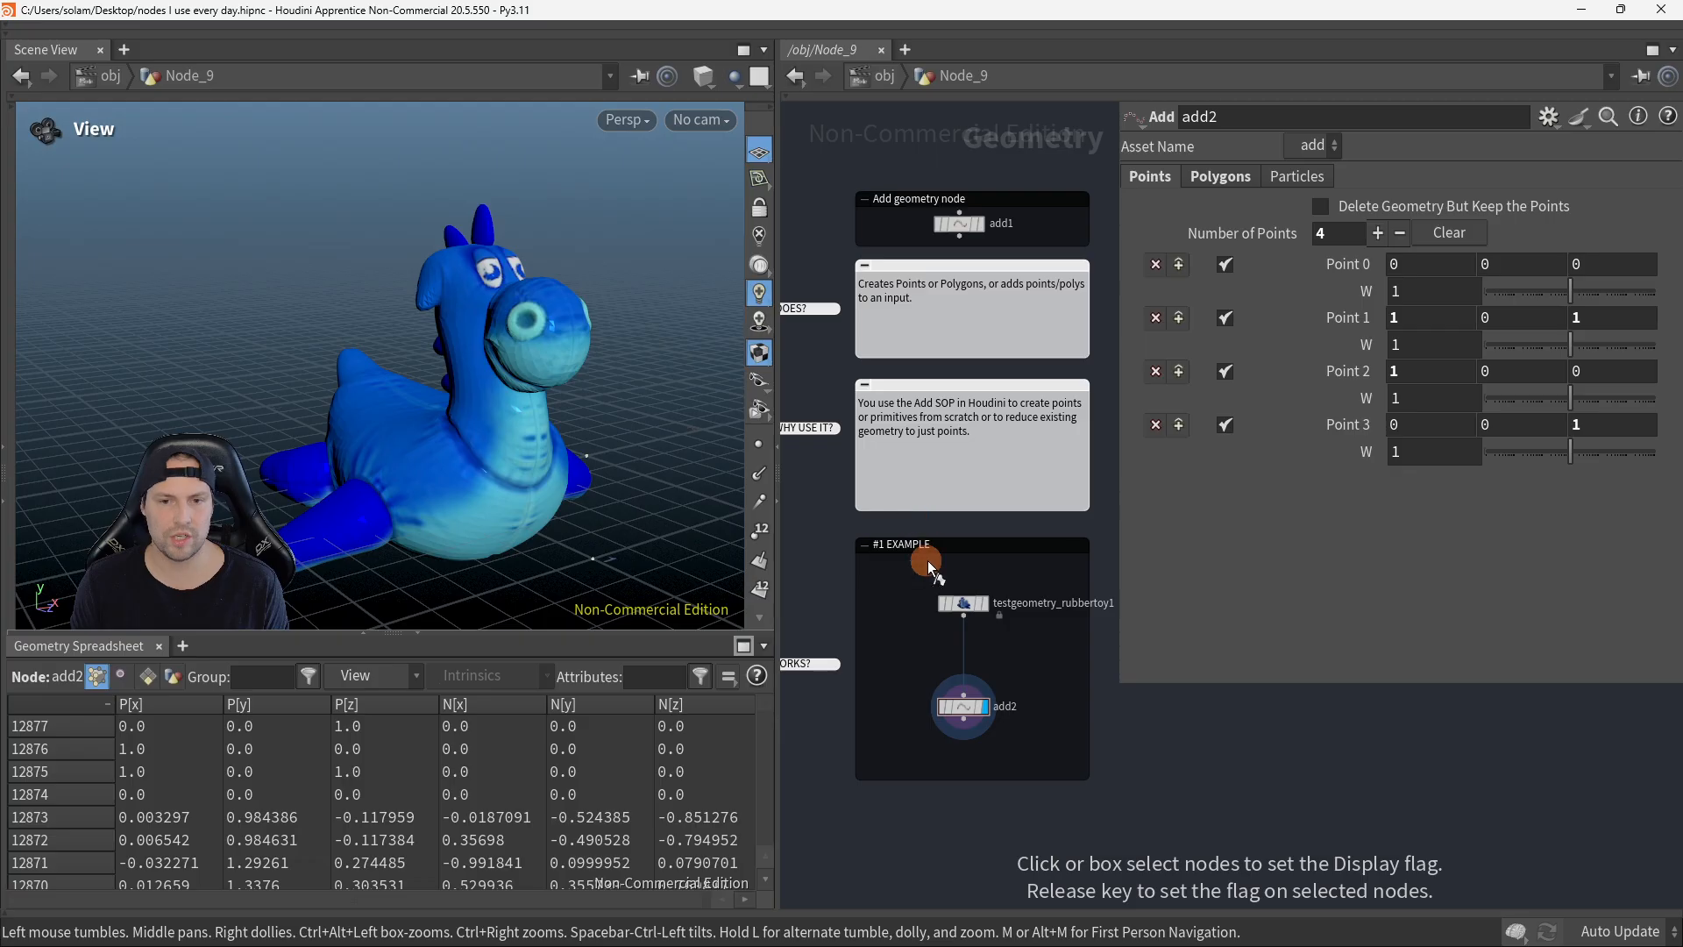
left_click_drag(927, 560, 998, 624)
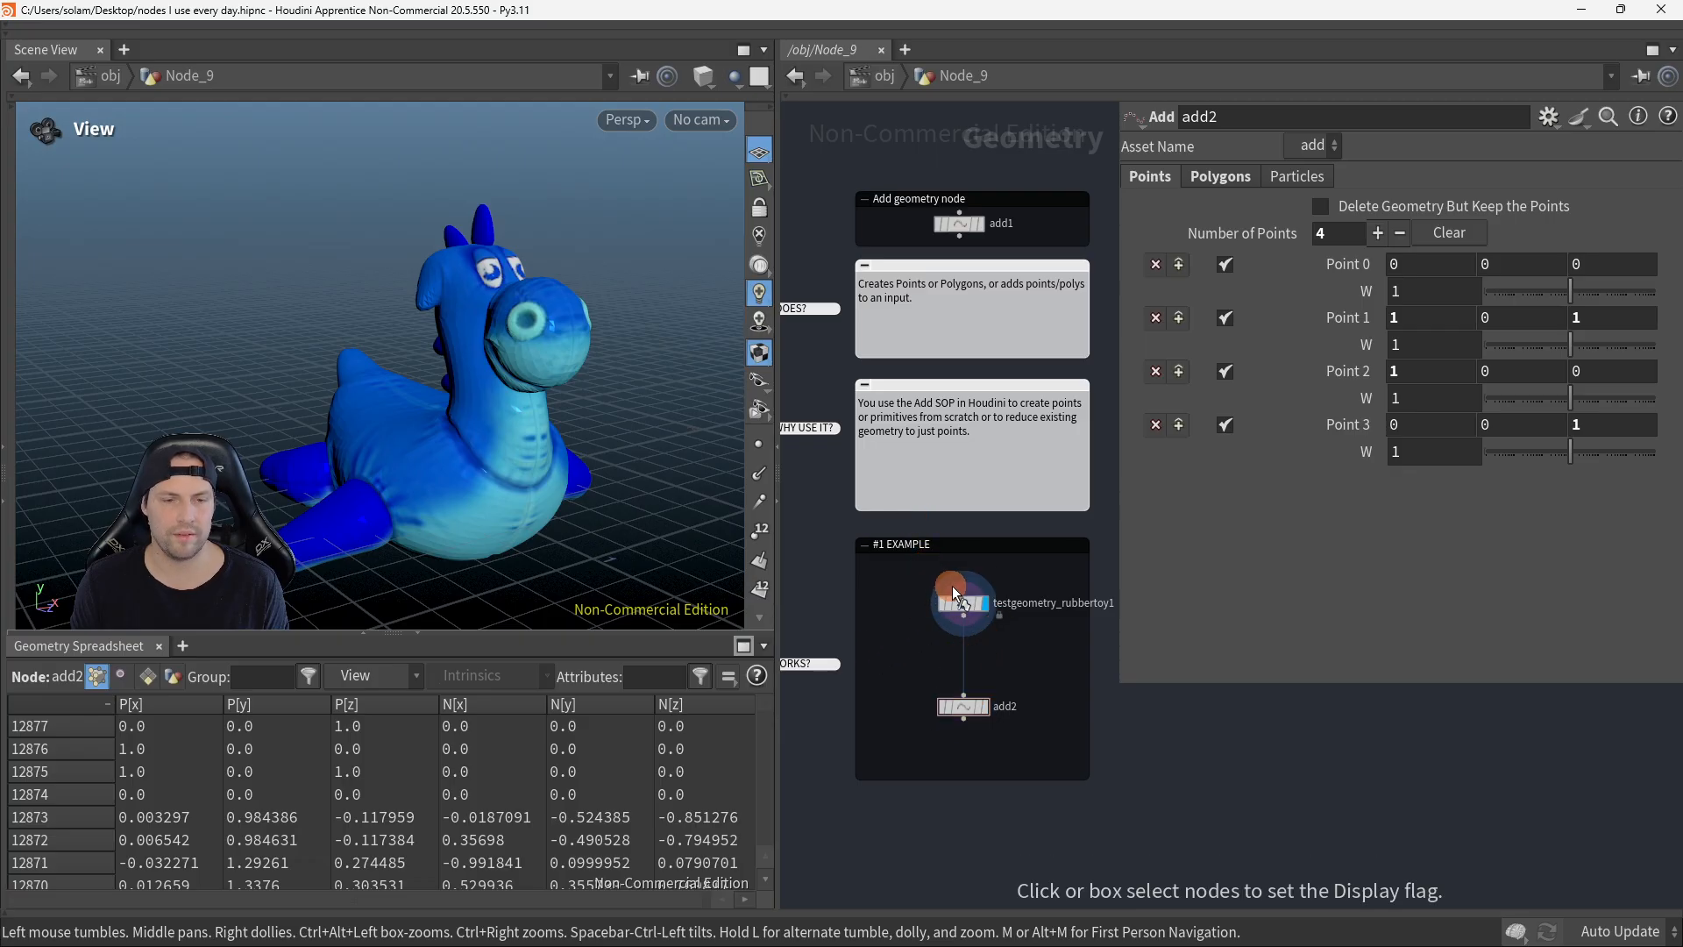
left_click(957, 697)
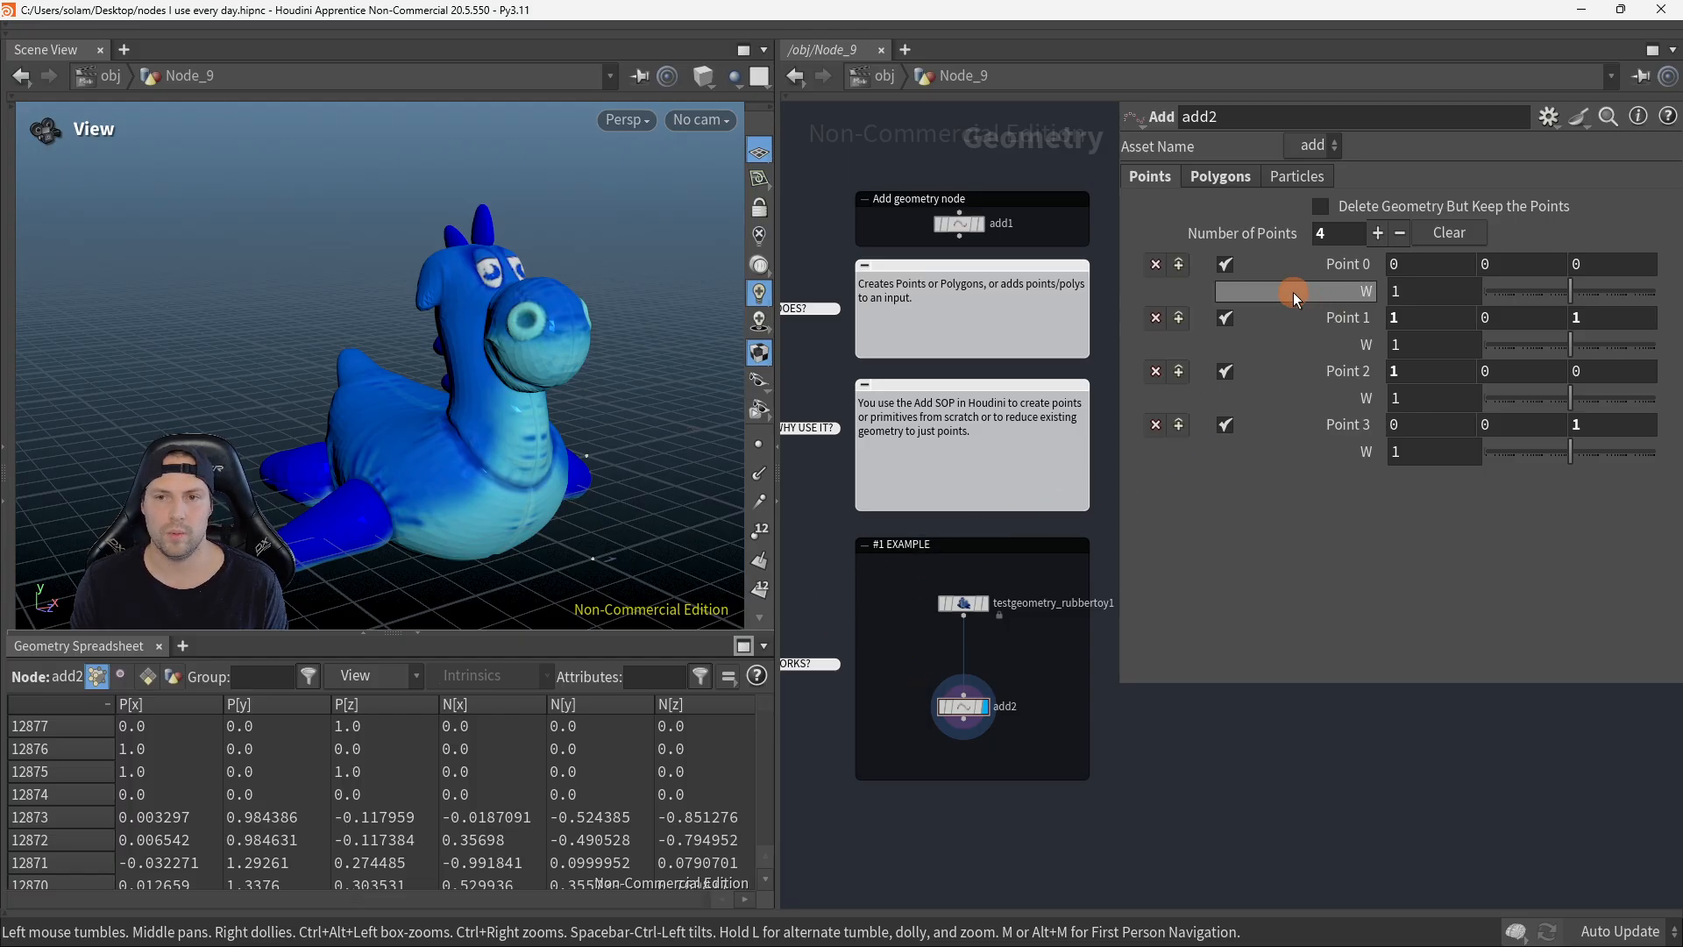
Step: Disable Points 0 through 3 on add2
left_click(1226, 266)
left_click(1224, 318)
left_click(1225, 373)
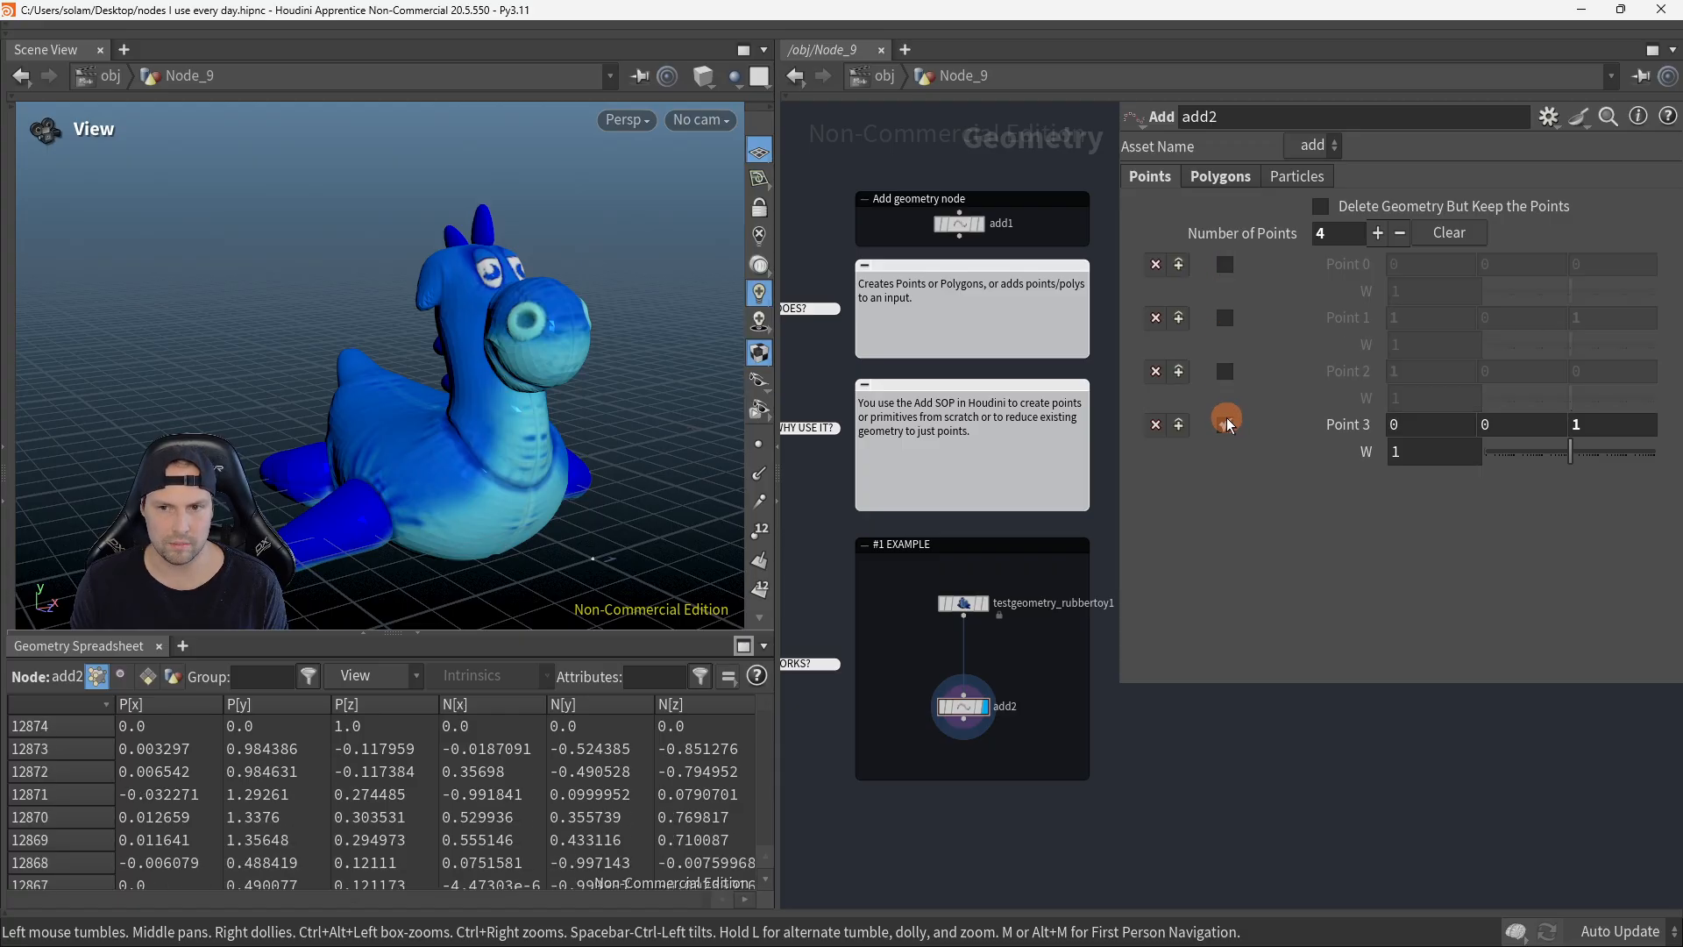
left_click(1227, 423)
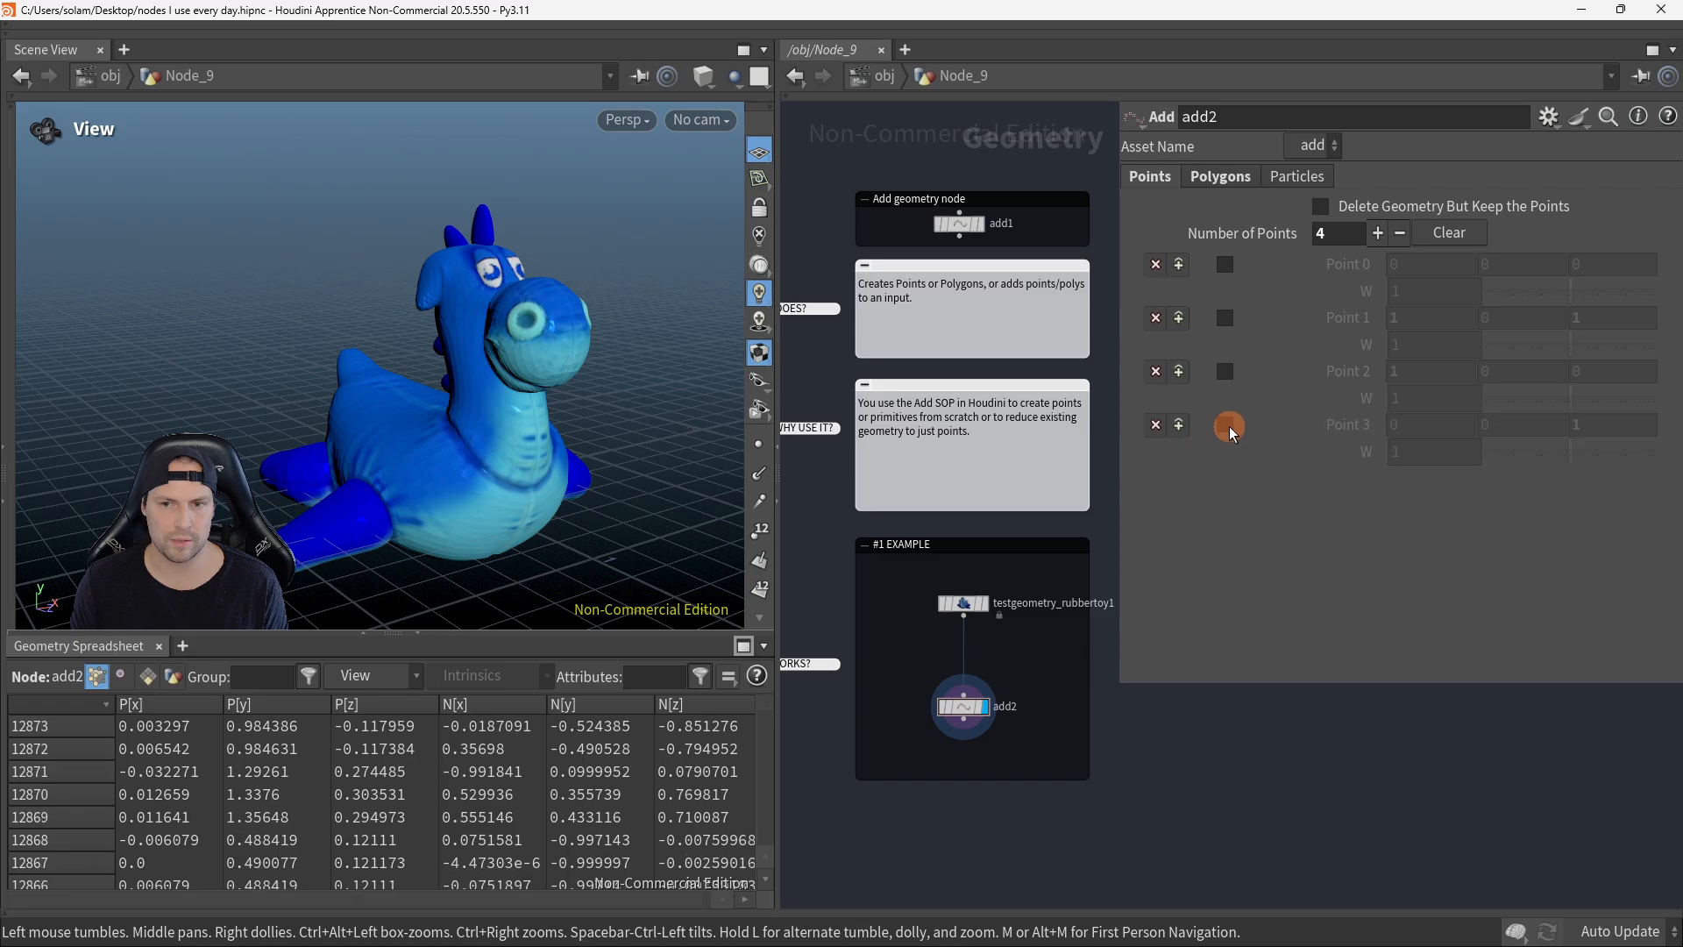
Step: Toggle Delete Geometry But Keep the Points on add2 several times and leave it on
left_click(1321, 208)
mouse_move(565, 402)
left_mouse_down()
mouse_move(569, 385)
mouse_move(443, 411)
mouse_move(571, 349)
mouse_move(496, 391)
mouse_move(506, 414)
mouse_move(605, 342)
mouse_move(593, 402)
mouse_move(556, 406)
mouse_move(683, 438)
mouse_move(490, 333)
mouse_move(368, 406)
mouse_move(505, 391)
mouse_move(508, 351)
mouse_move(576, 410)
mouse_move(478, 408)
mouse_move(613, 421)
mouse_move(585, 432)
left_mouse_up()
scroll(510, 419, "up", 6)
left_click(1357, 209)
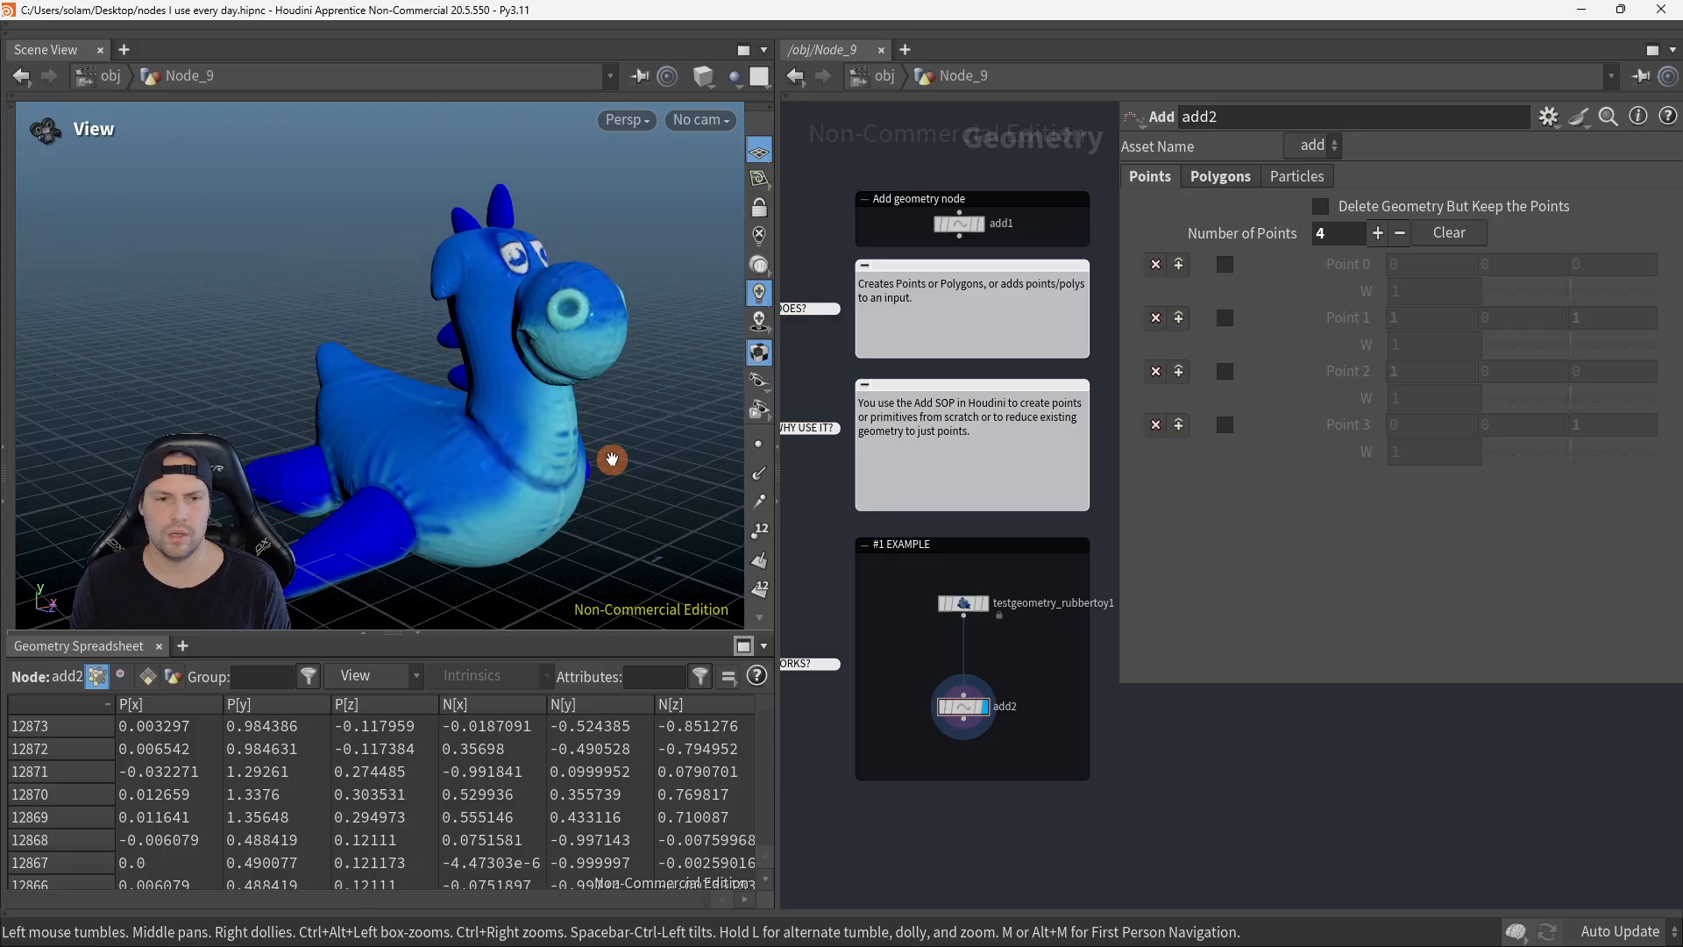
left_click(1357, 208)
left_click(1357, 208)
left_click(1337, 210)
left_click(1218, 322)
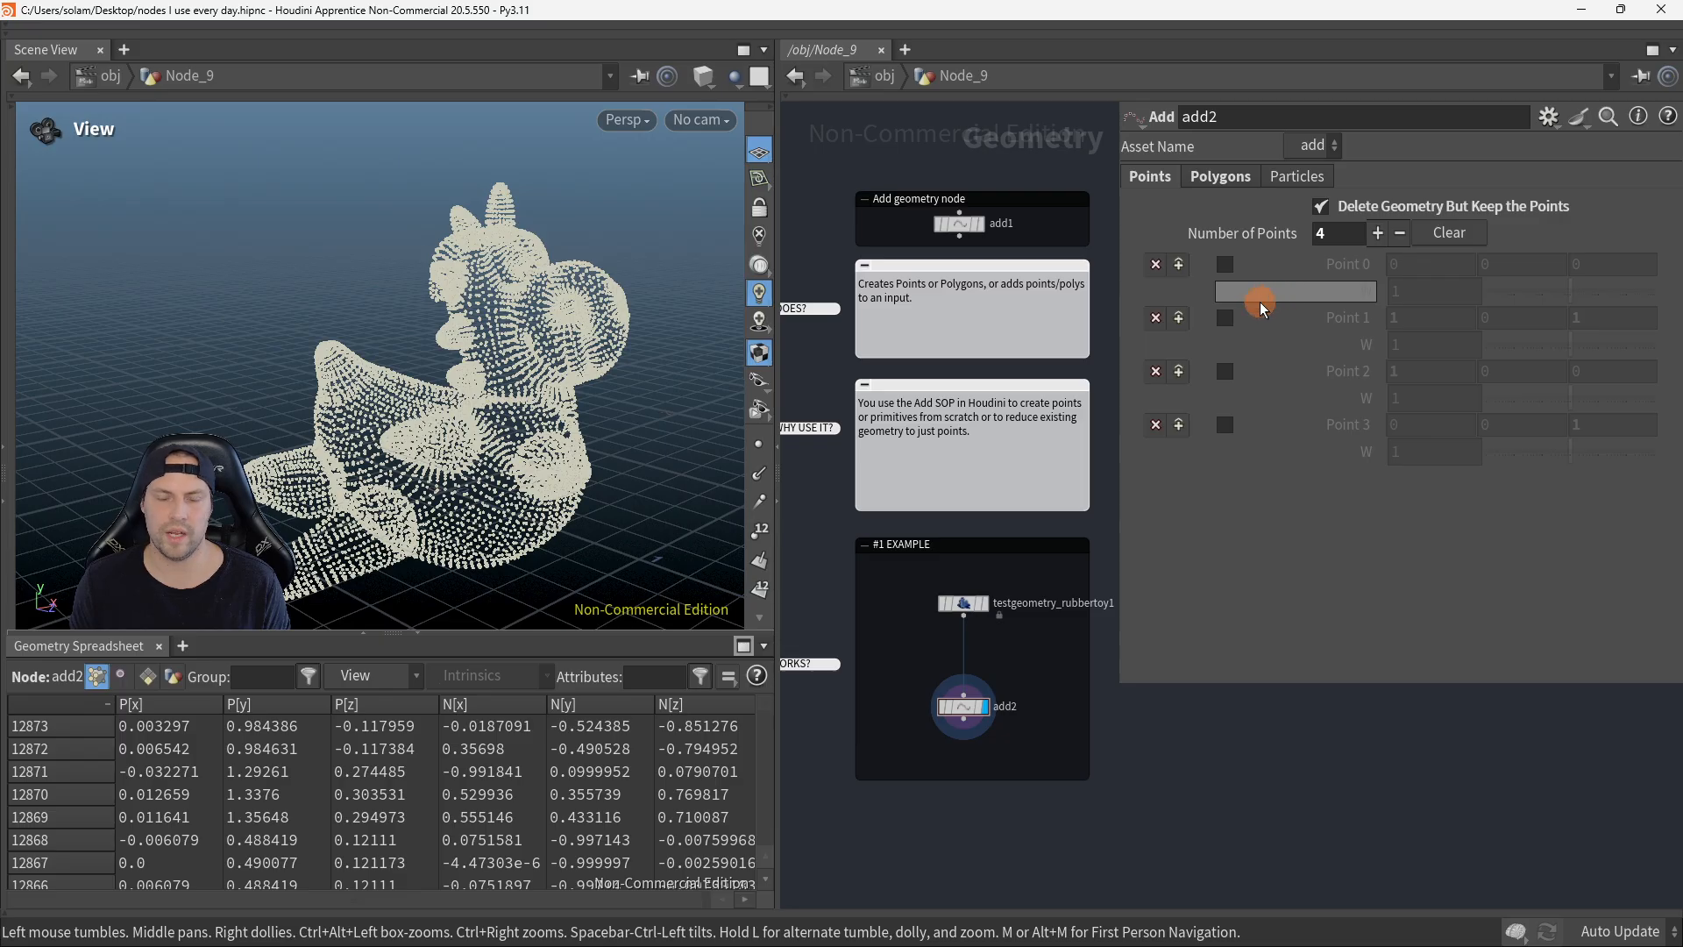
Step: Enable Points 0 through 3 on add2 again
left_click_drag(640, 454, 509, 443)
middle_click_drag(508, 443, 452, 402)
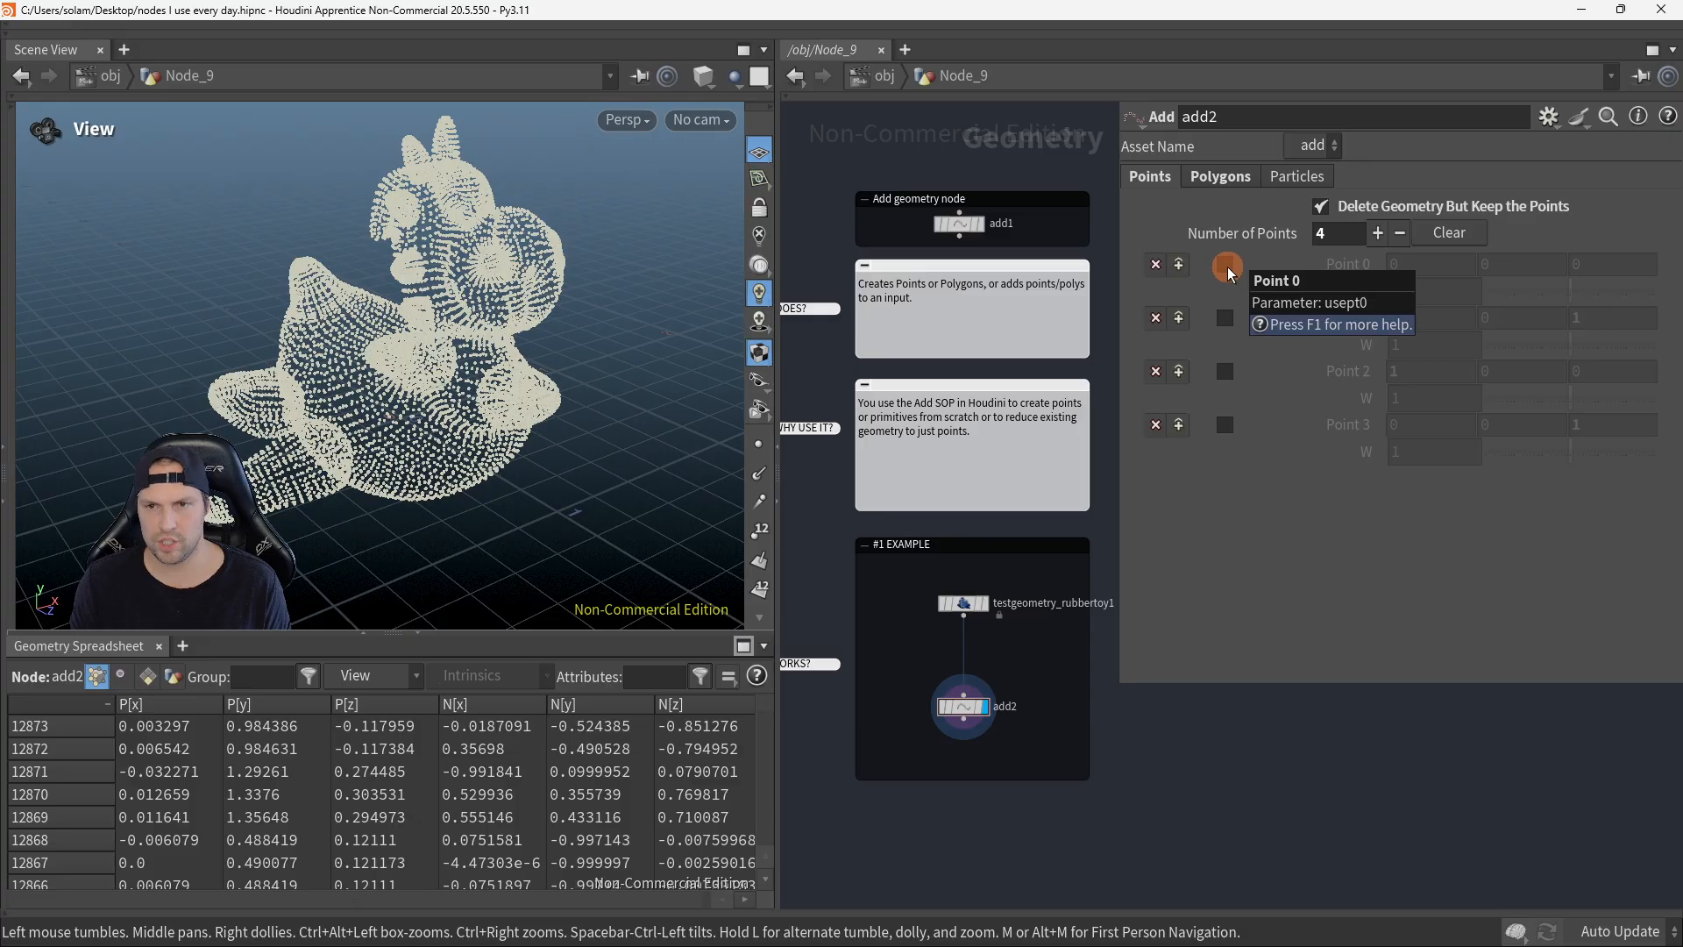
left_click(1226, 266)
left_click(1227, 319)
left_click(1227, 372)
left_click(1229, 426)
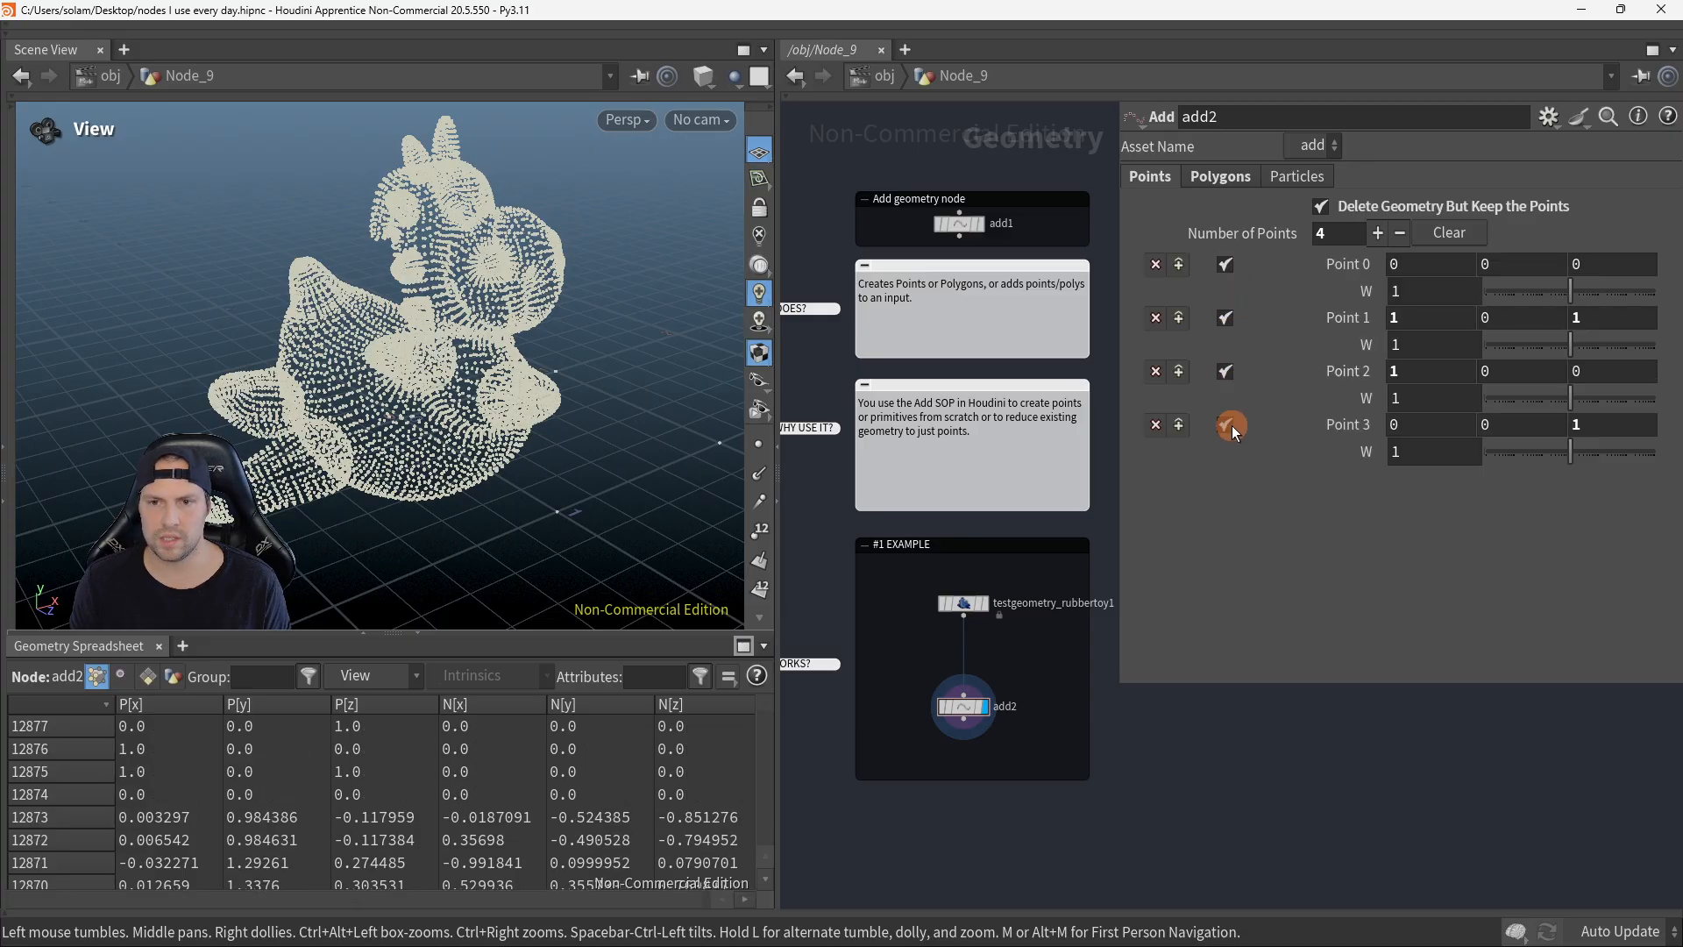
Step: Show point numbers in the viewport and examine the added points beside the rubber toy
middle_click_drag(657, 469, 620, 447)
left_click_drag(589, 468, 560, 498)
right_click_drag(560, 498, 749, 500)
middle_click_drag(749, 499, 443, 447)
left_click(759, 530)
left_click_drag(492, 491, 250, 436)
left_click_drag(669, 372, 500, 298)
mouse_move(605, 346)
left_mouse_down()
mouse_move(372, 327)
mouse_move(281, 350)
mouse_move(215, 312)
mouse_move(439, 267)
mouse_move(518, 274)
mouse_move(544, 313)
mouse_move(613, 320)
left_mouse_up()
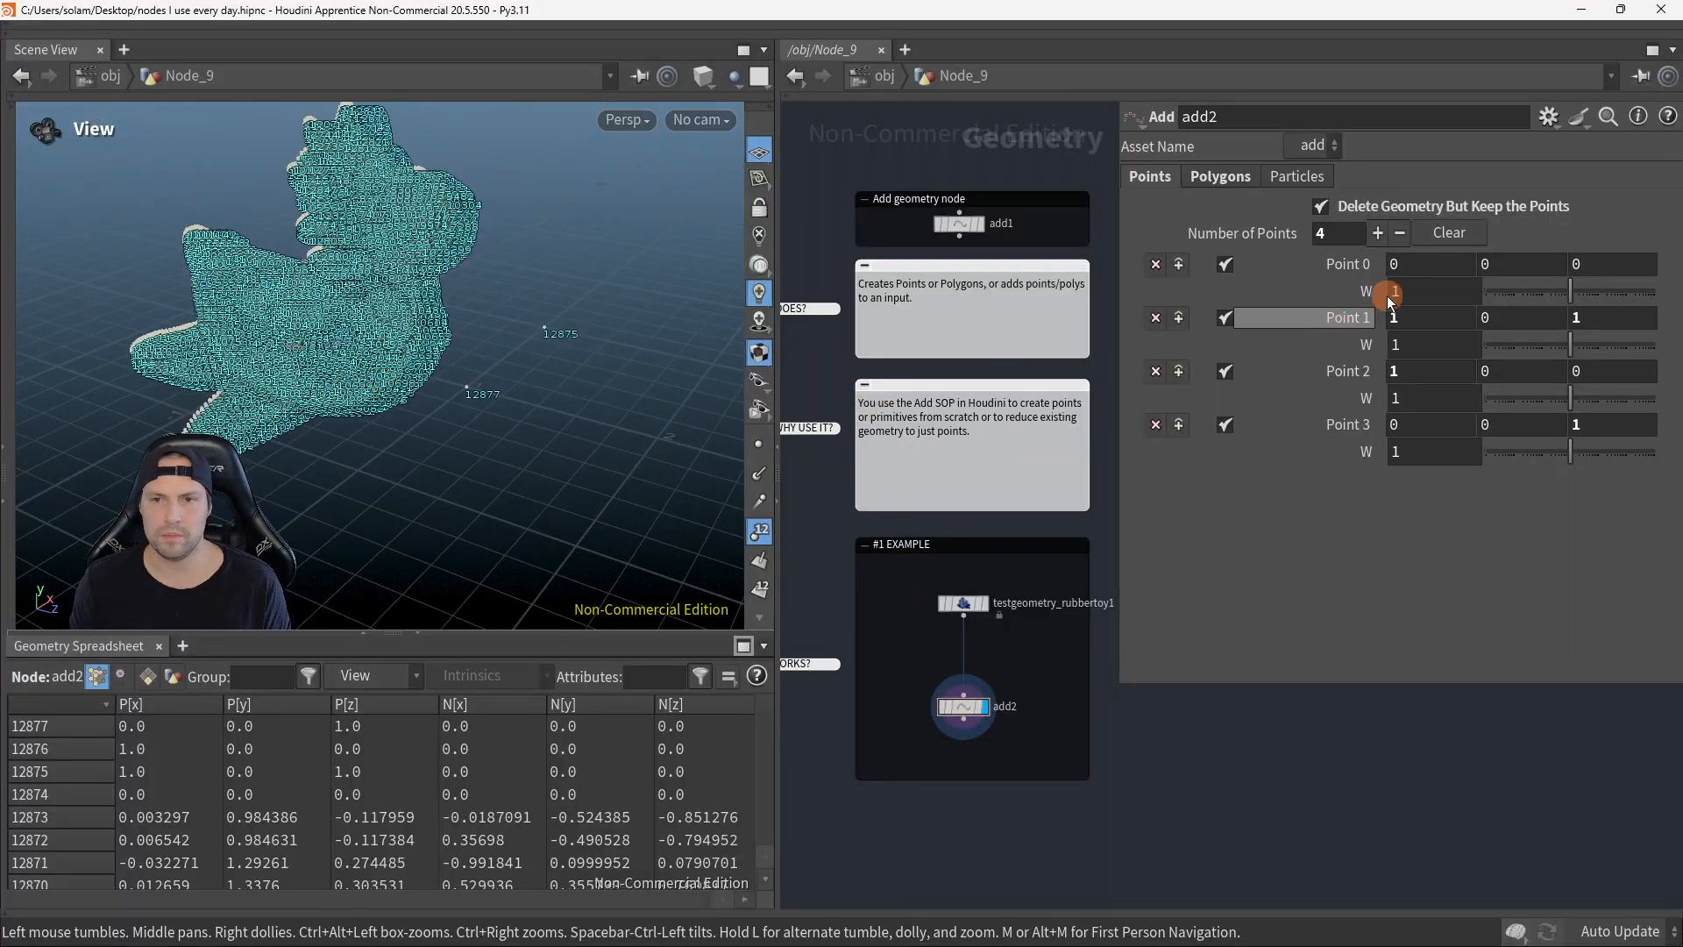
Step: Try removing three of add2's added points and undo the removals
left_click(1157, 317)
left_click(1155, 321)
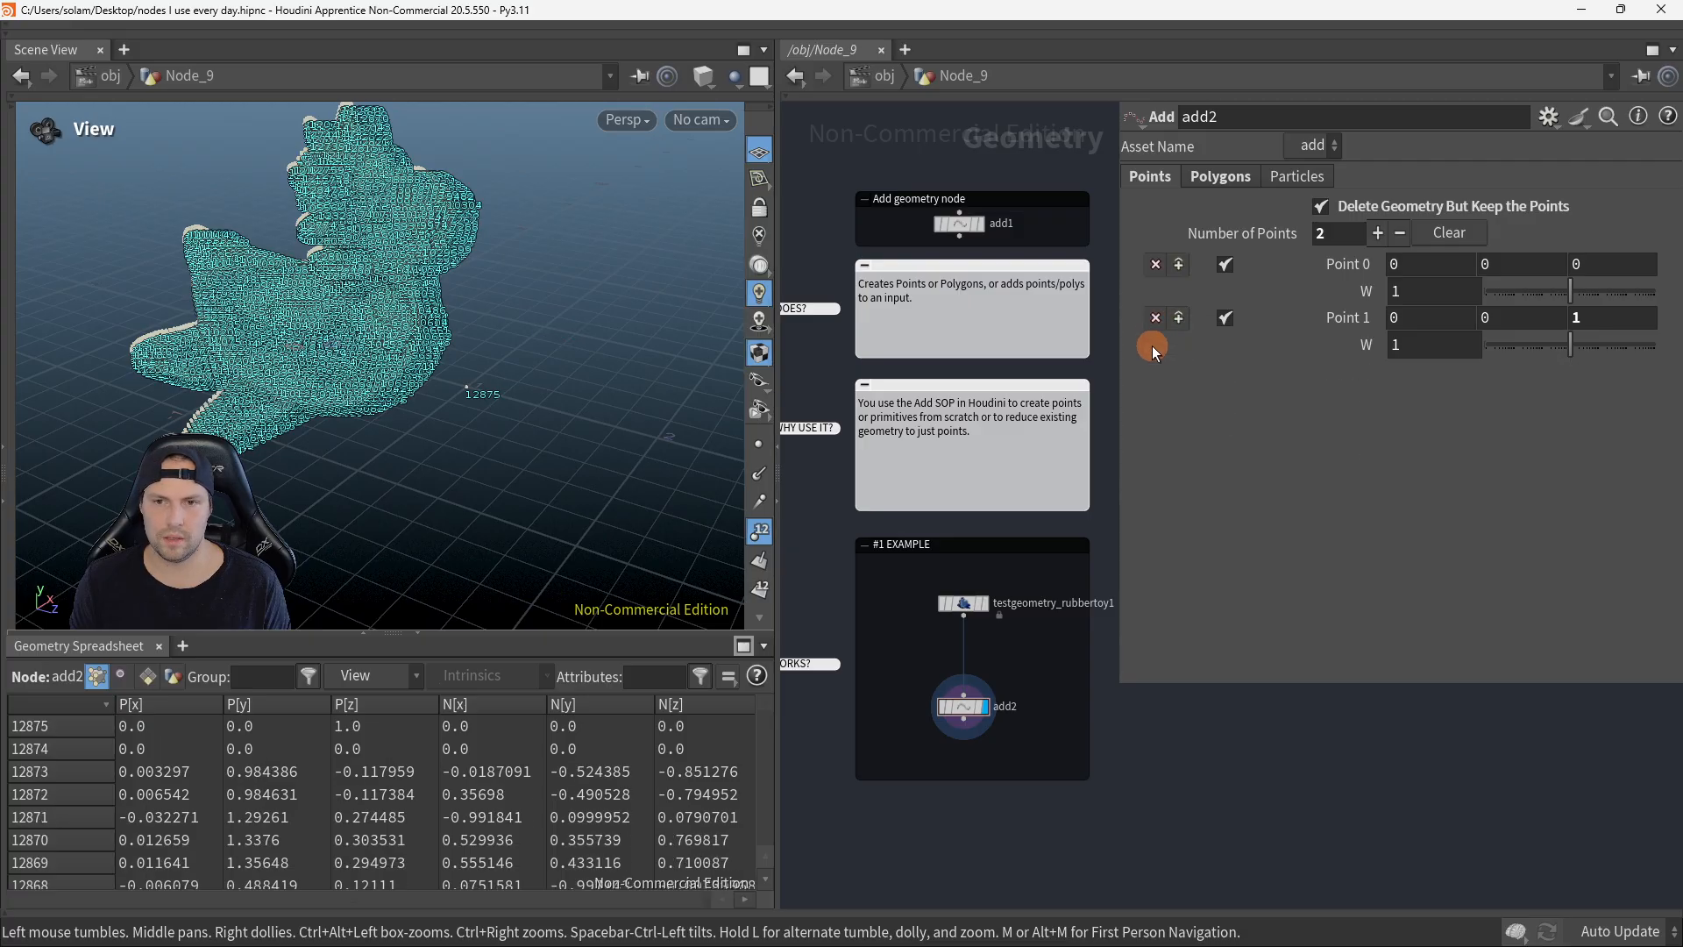
left_click(1154, 321)
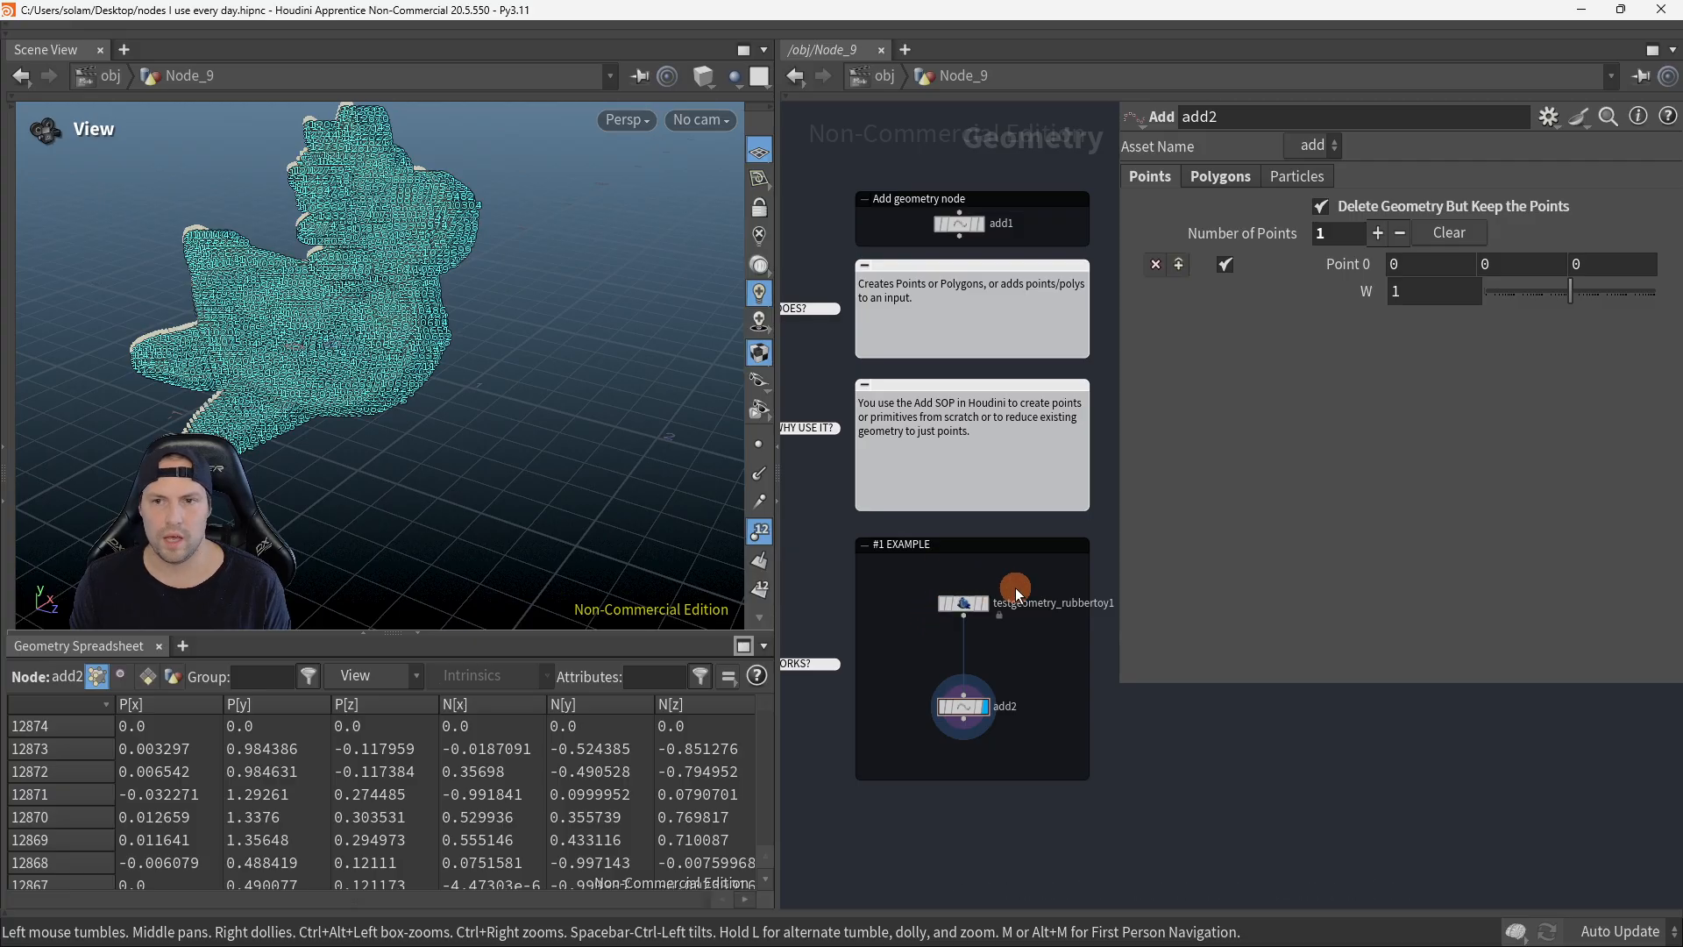
key("ctrl+z")
key("ctrl+z")
key("ctrl+z")
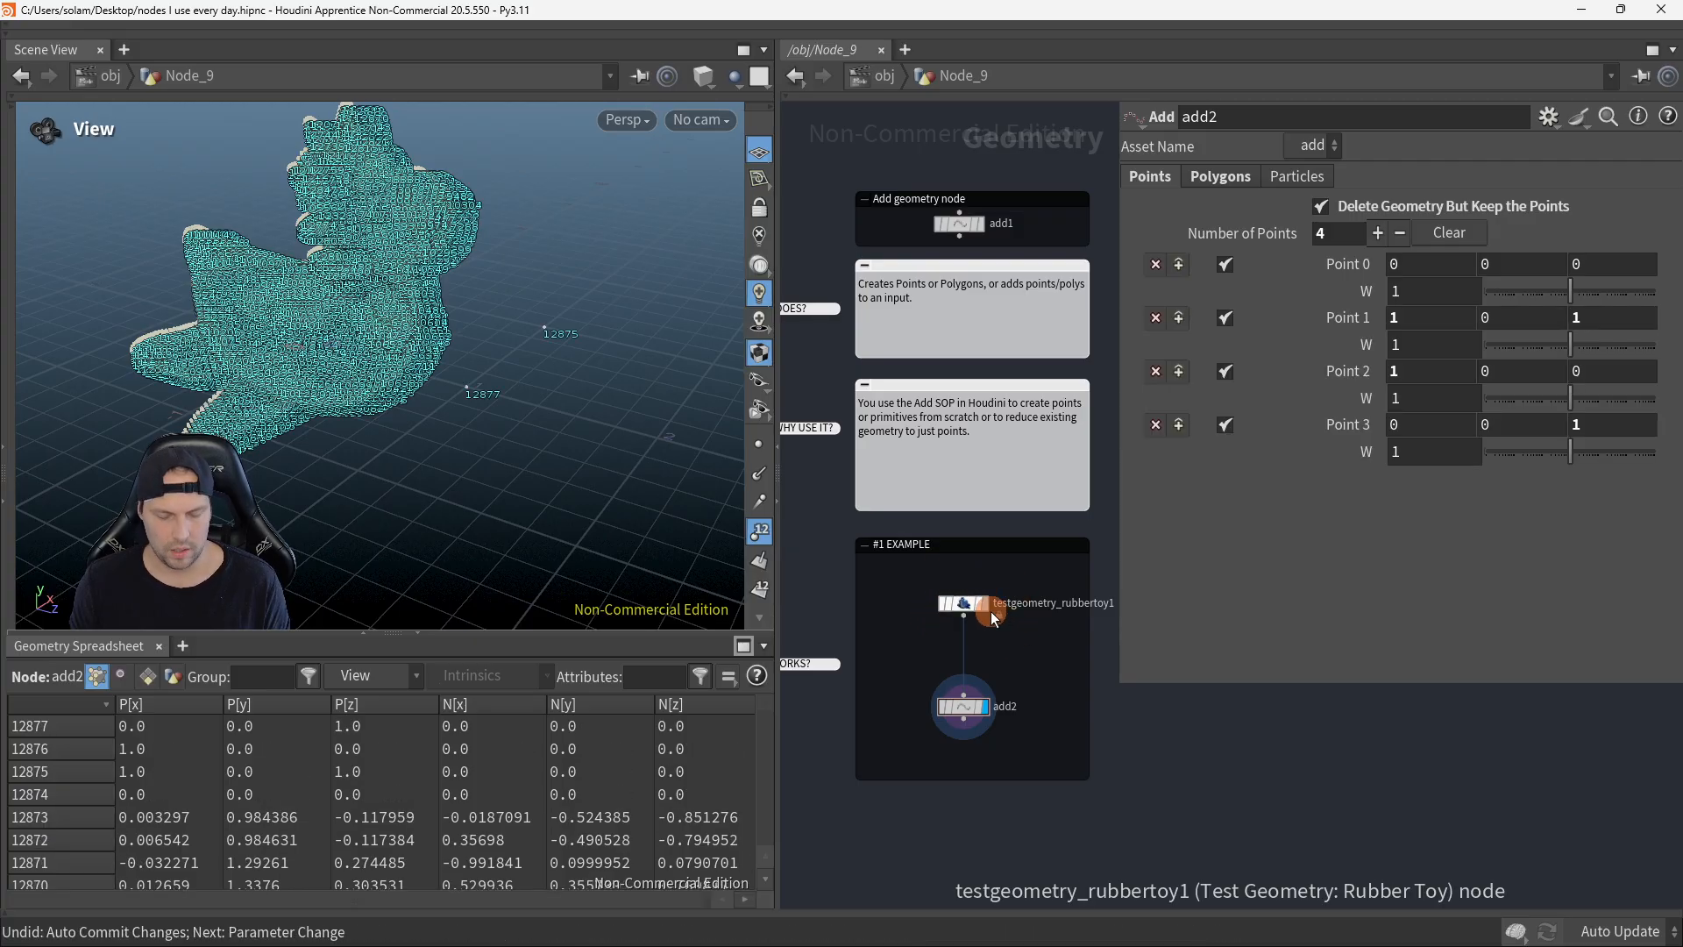
right_click(947, 582)
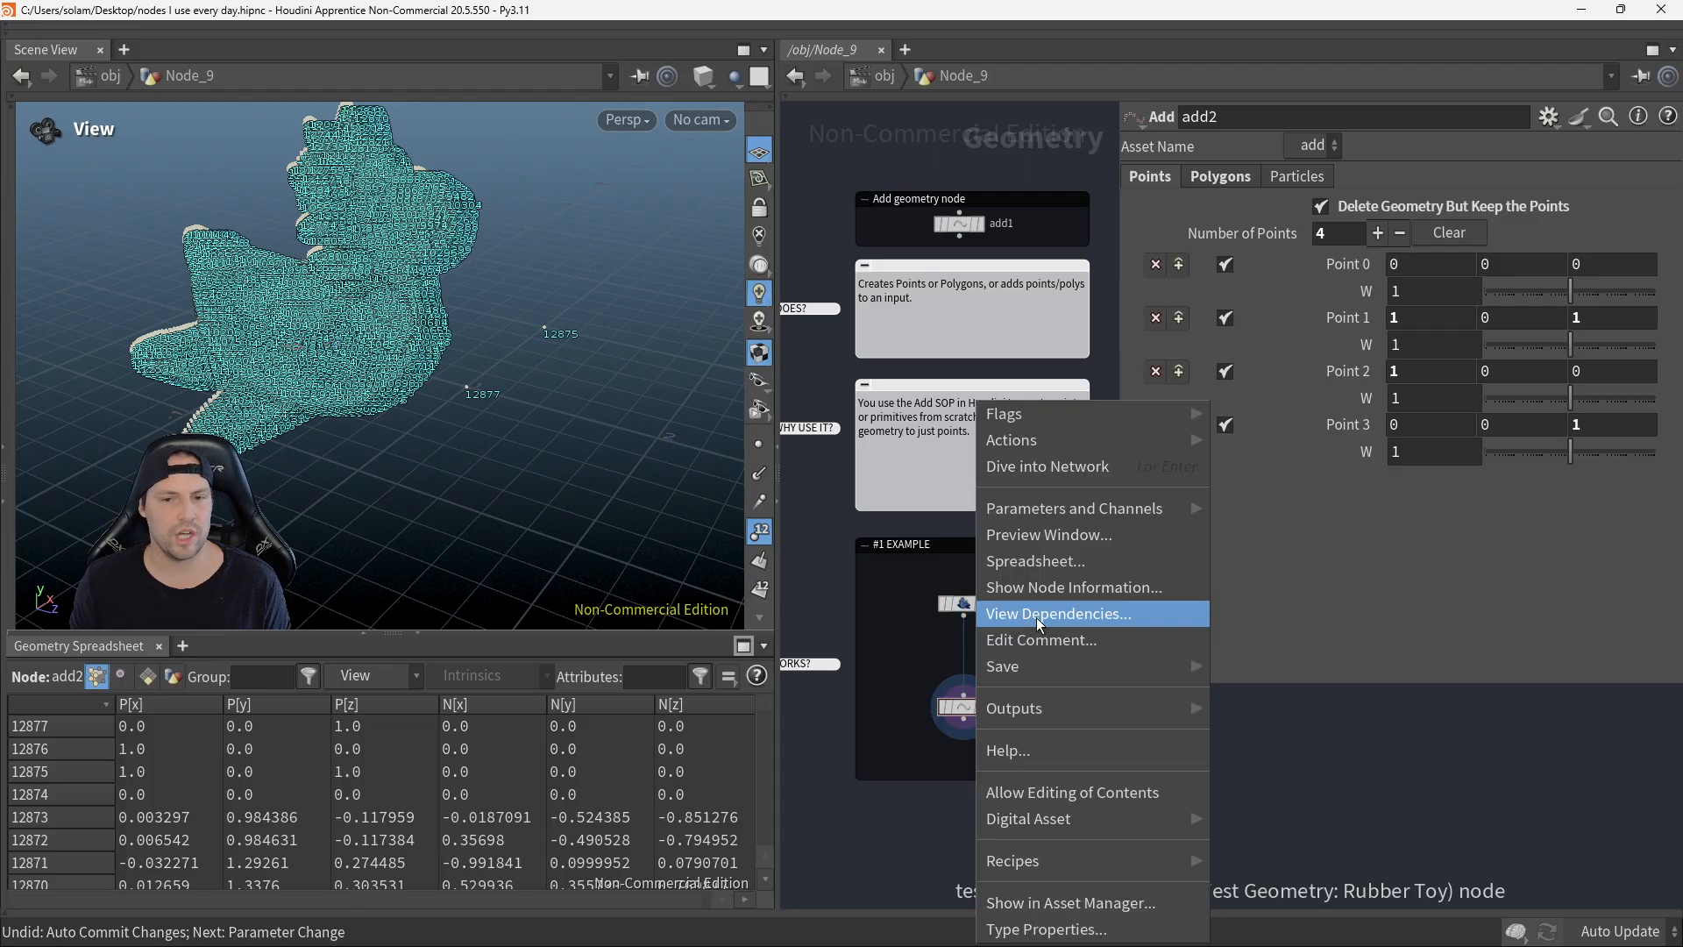
left_click(1096, 608)
left_click(1196, 303)
Step: Bypass testgeometry_rubbertoy1 so only add2's own points are displayed
scroll(1074, 565, "up", 5)
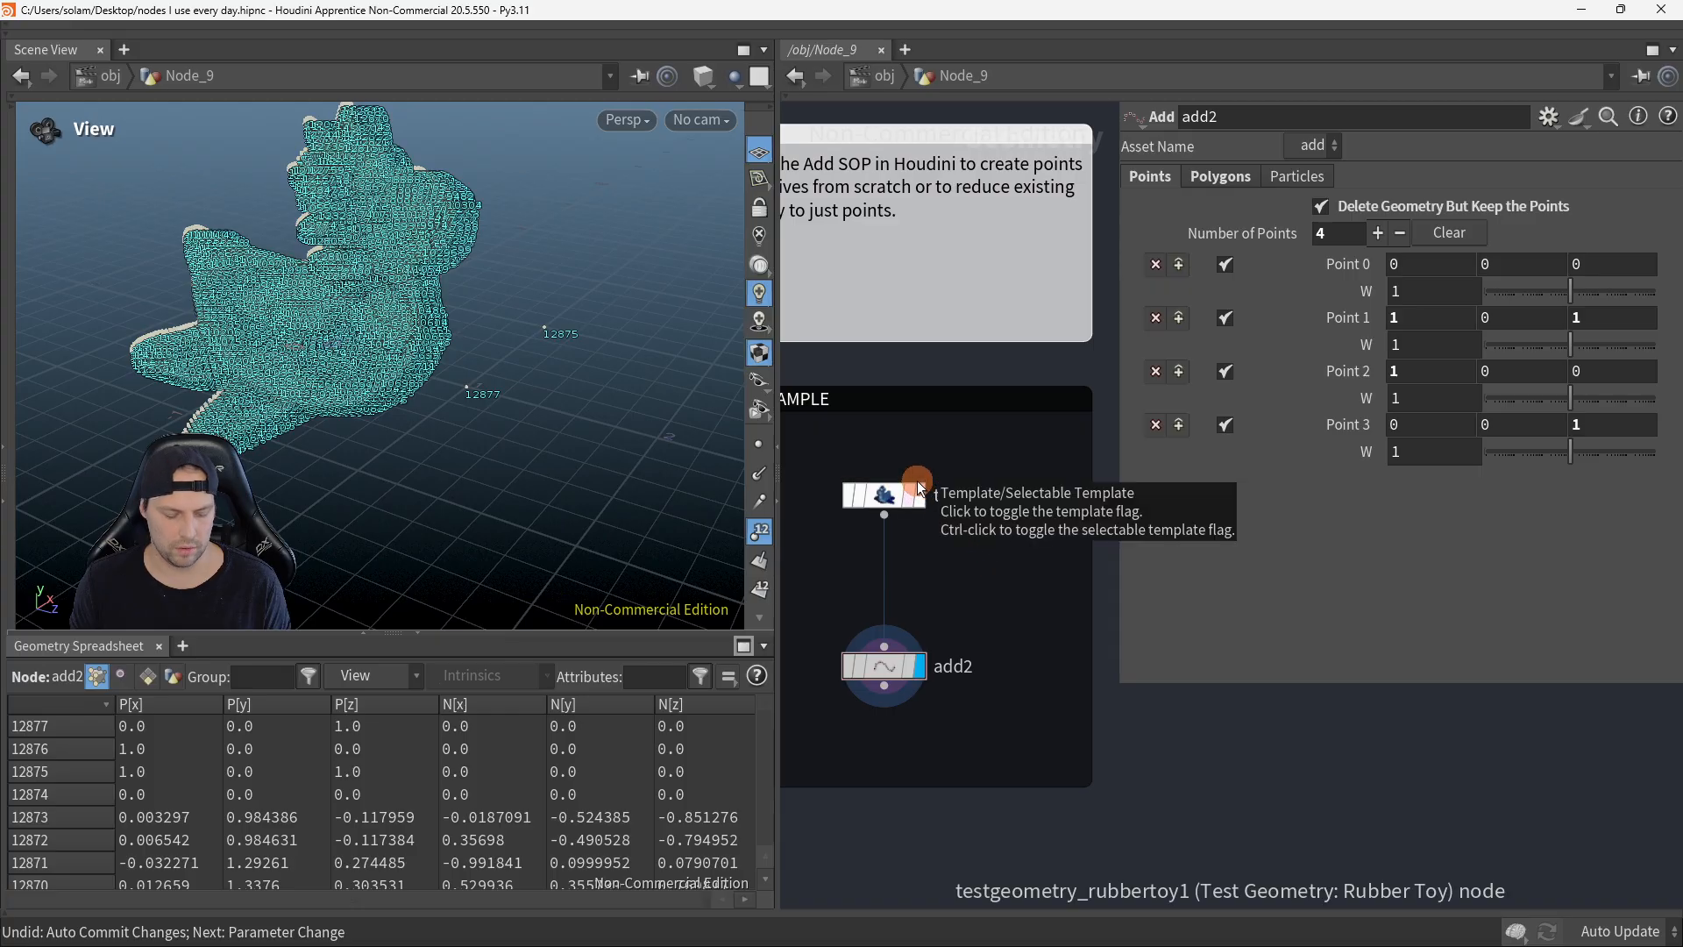
key("b")
left_click_drag(838, 429, 953, 523)
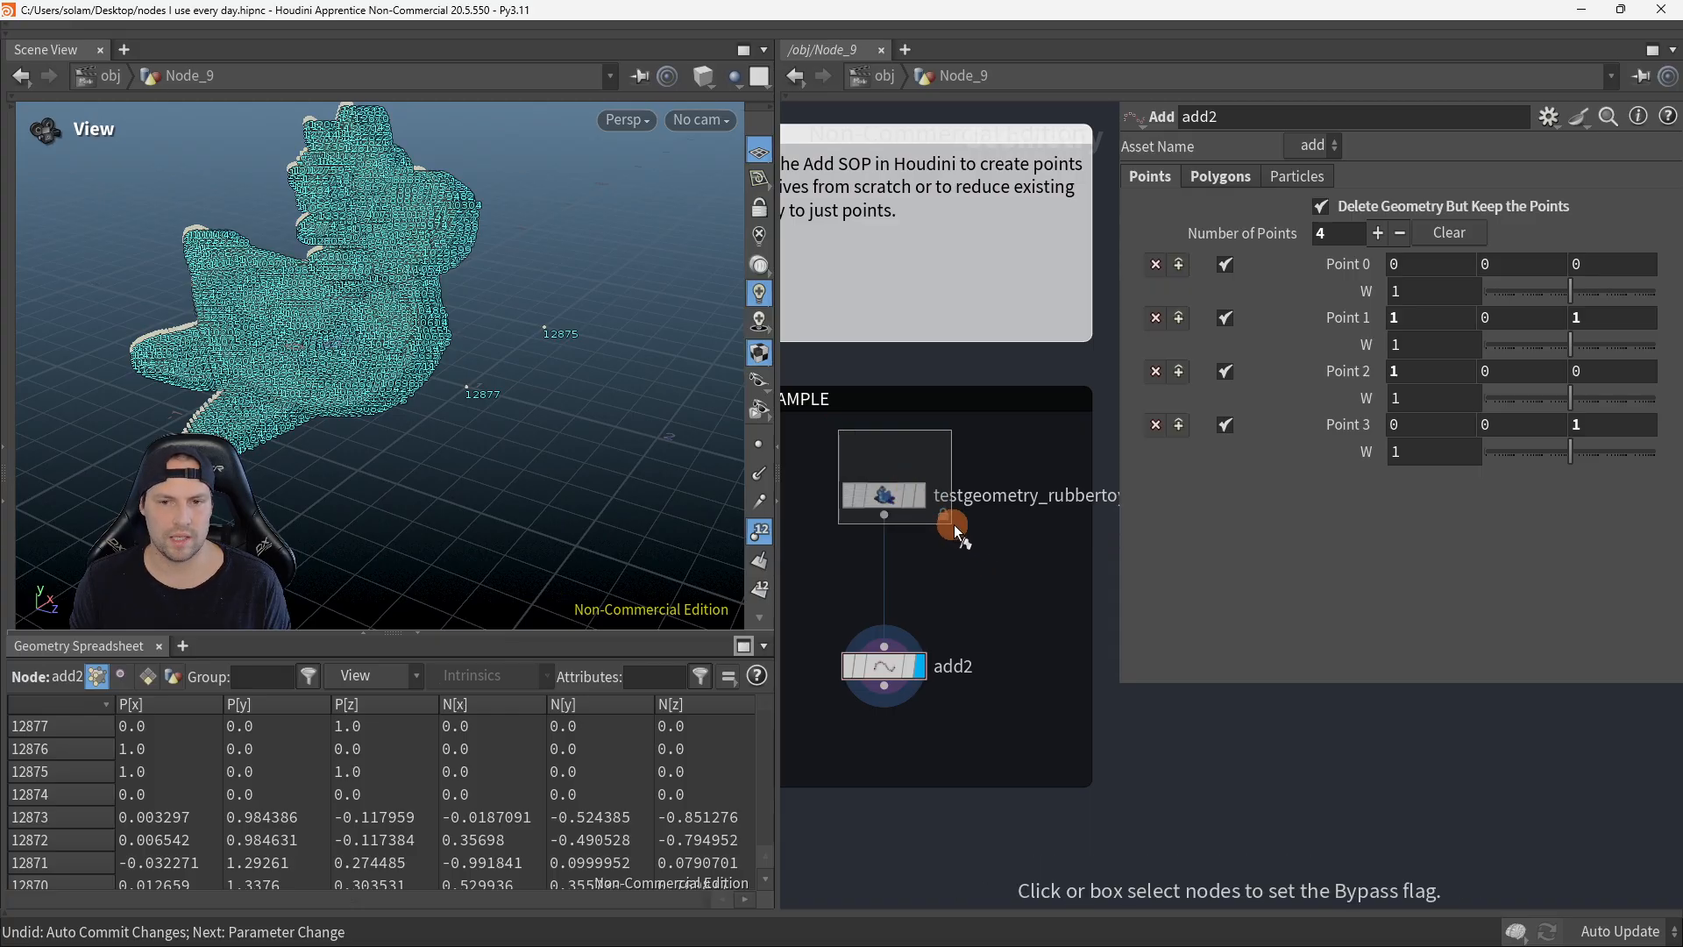
left_click_drag(547, 385, 596, 444)
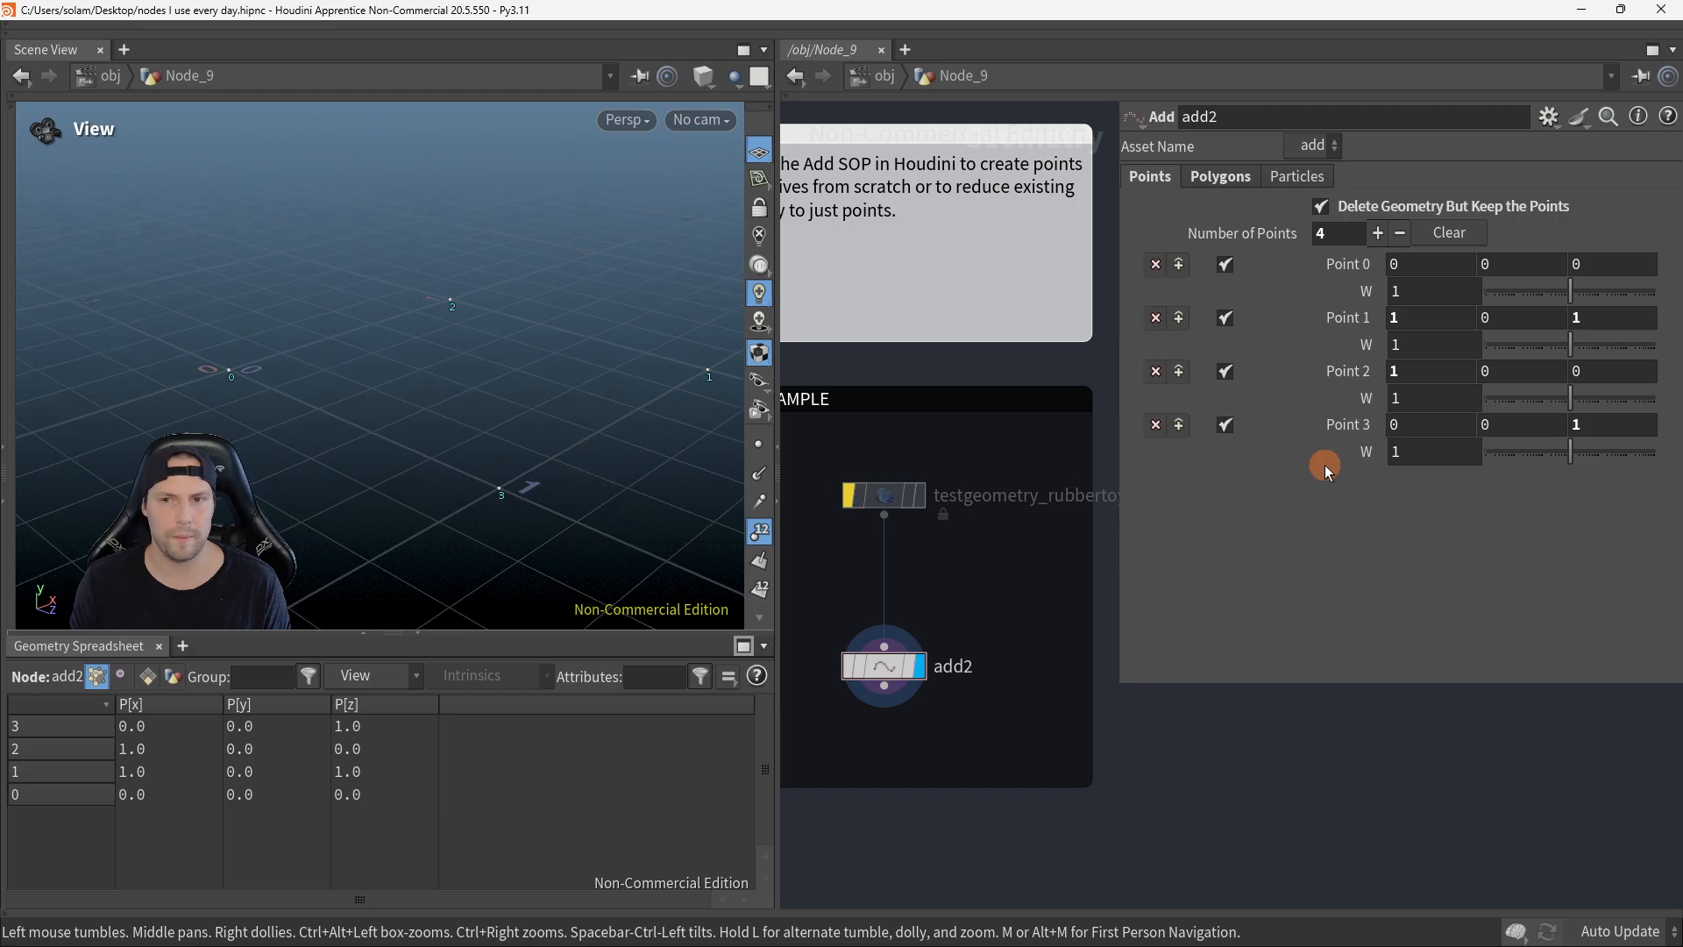
Step: Disable Points 1, 2 and 3 on add2, leaving only Point 0 enabled
left_click(1225, 318)
left_click(1224, 371)
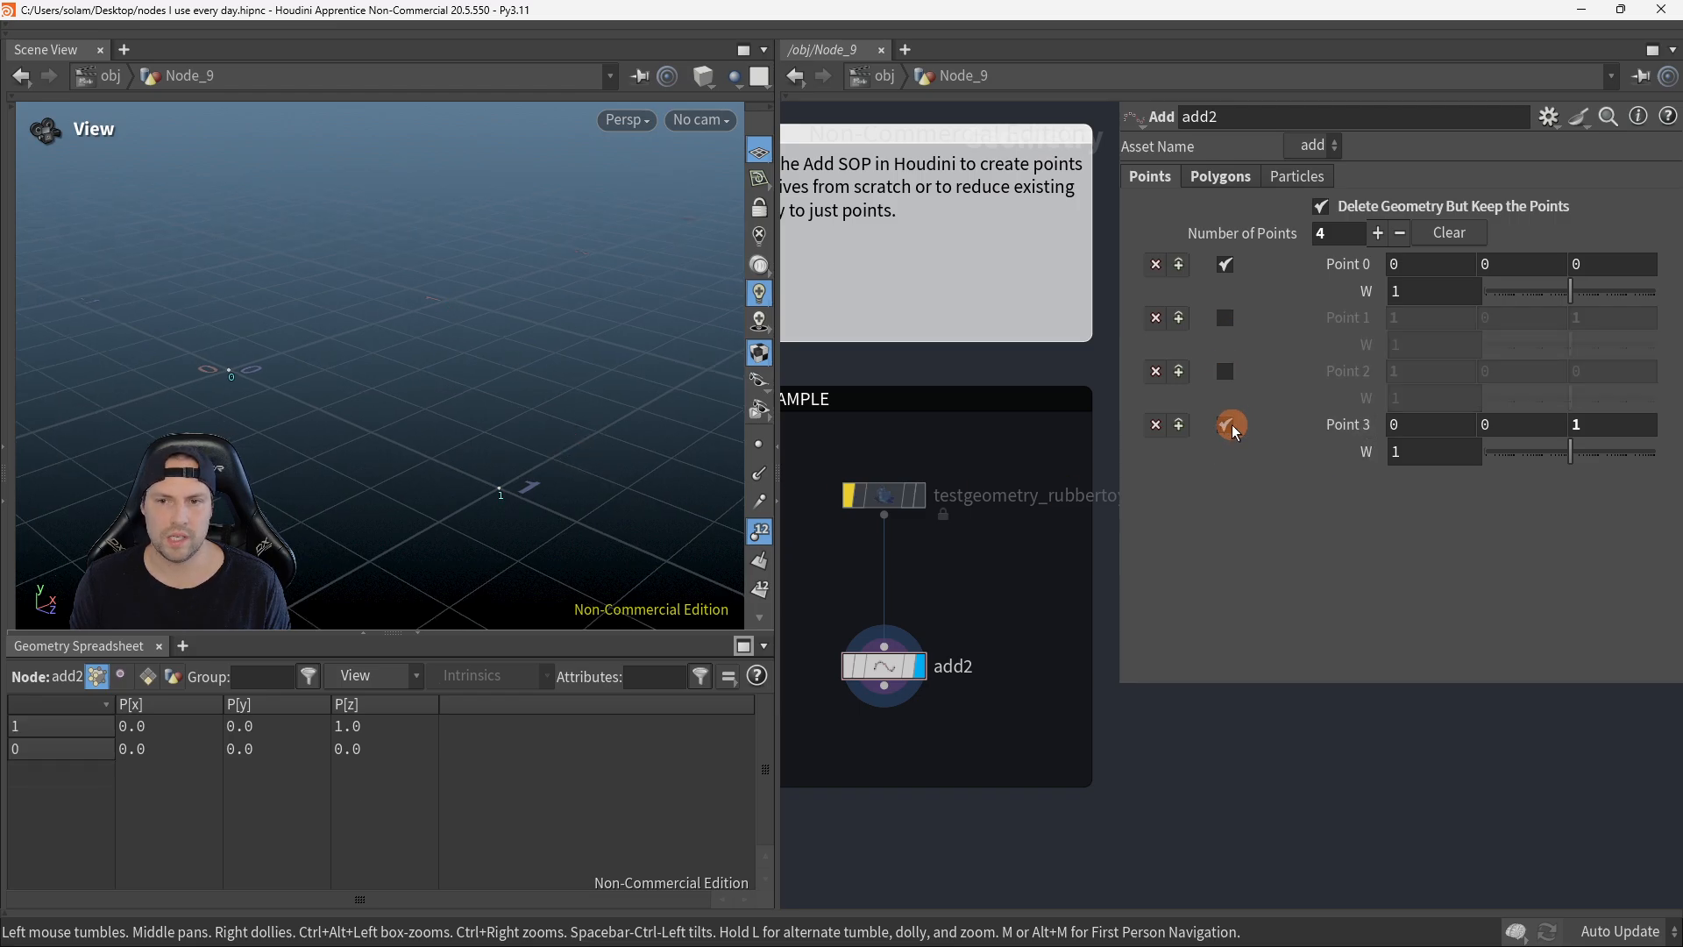
left_click(1225, 425)
left_click_drag(455, 399, 509, 409)
middle_click_drag(509, 410, 561, 402)
right_click_drag(560, 402, 721, 395)
middle_click_drag(317, 404, 445, 421)
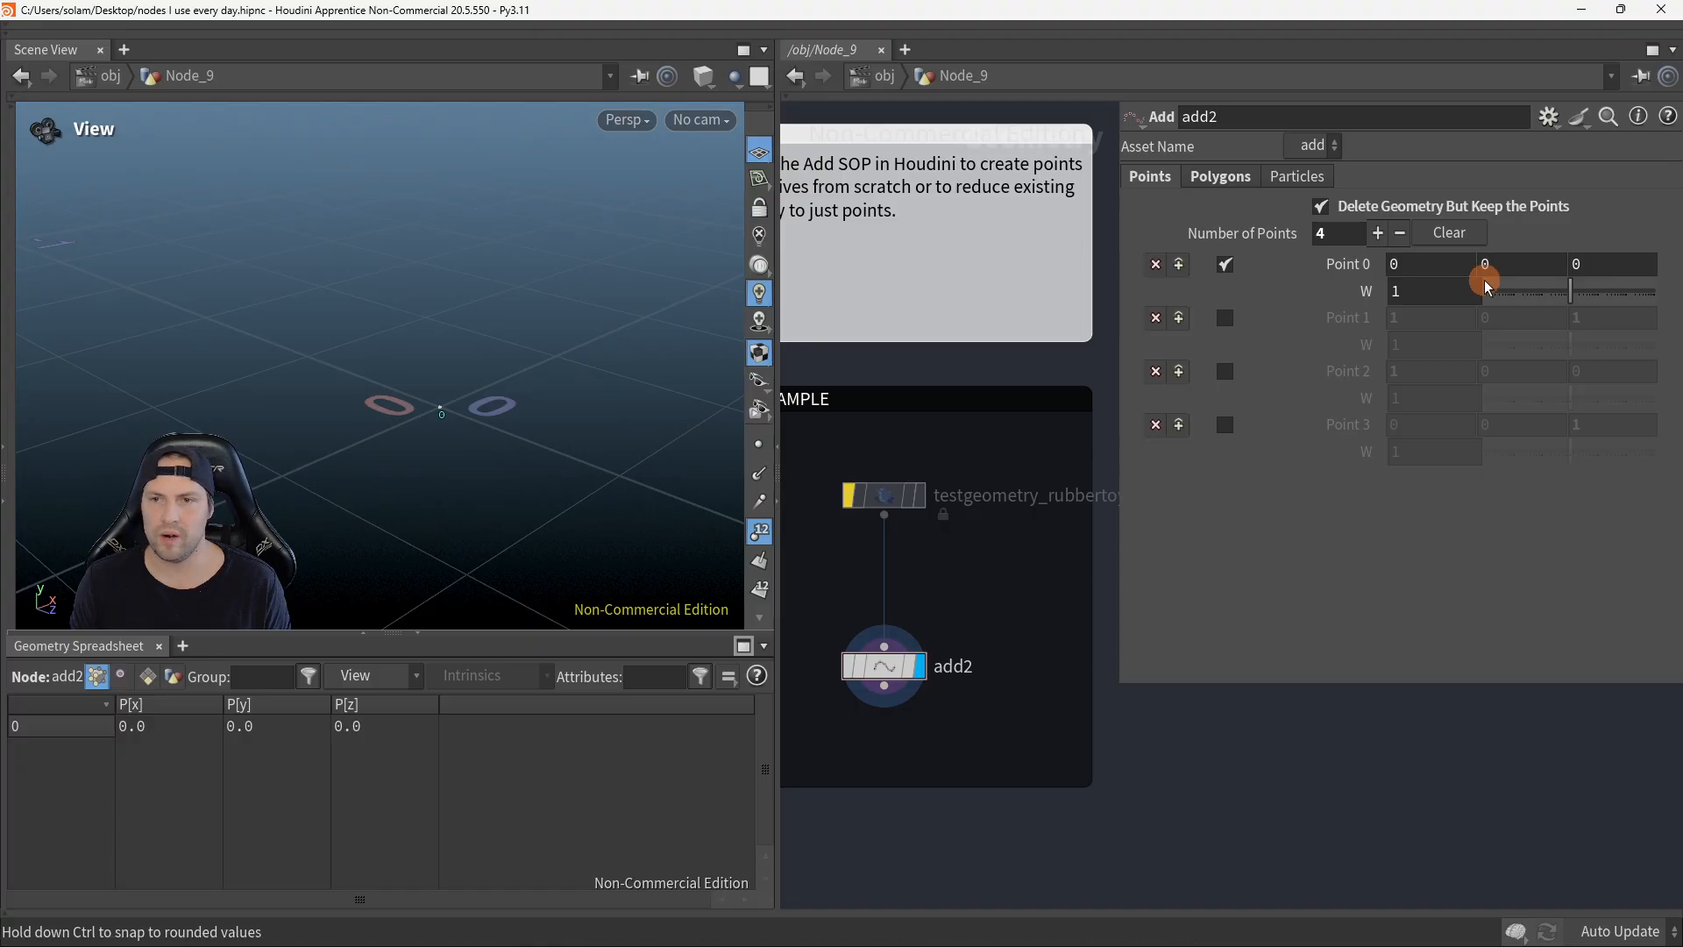
right_click_drag(558, 334, 465, 338)
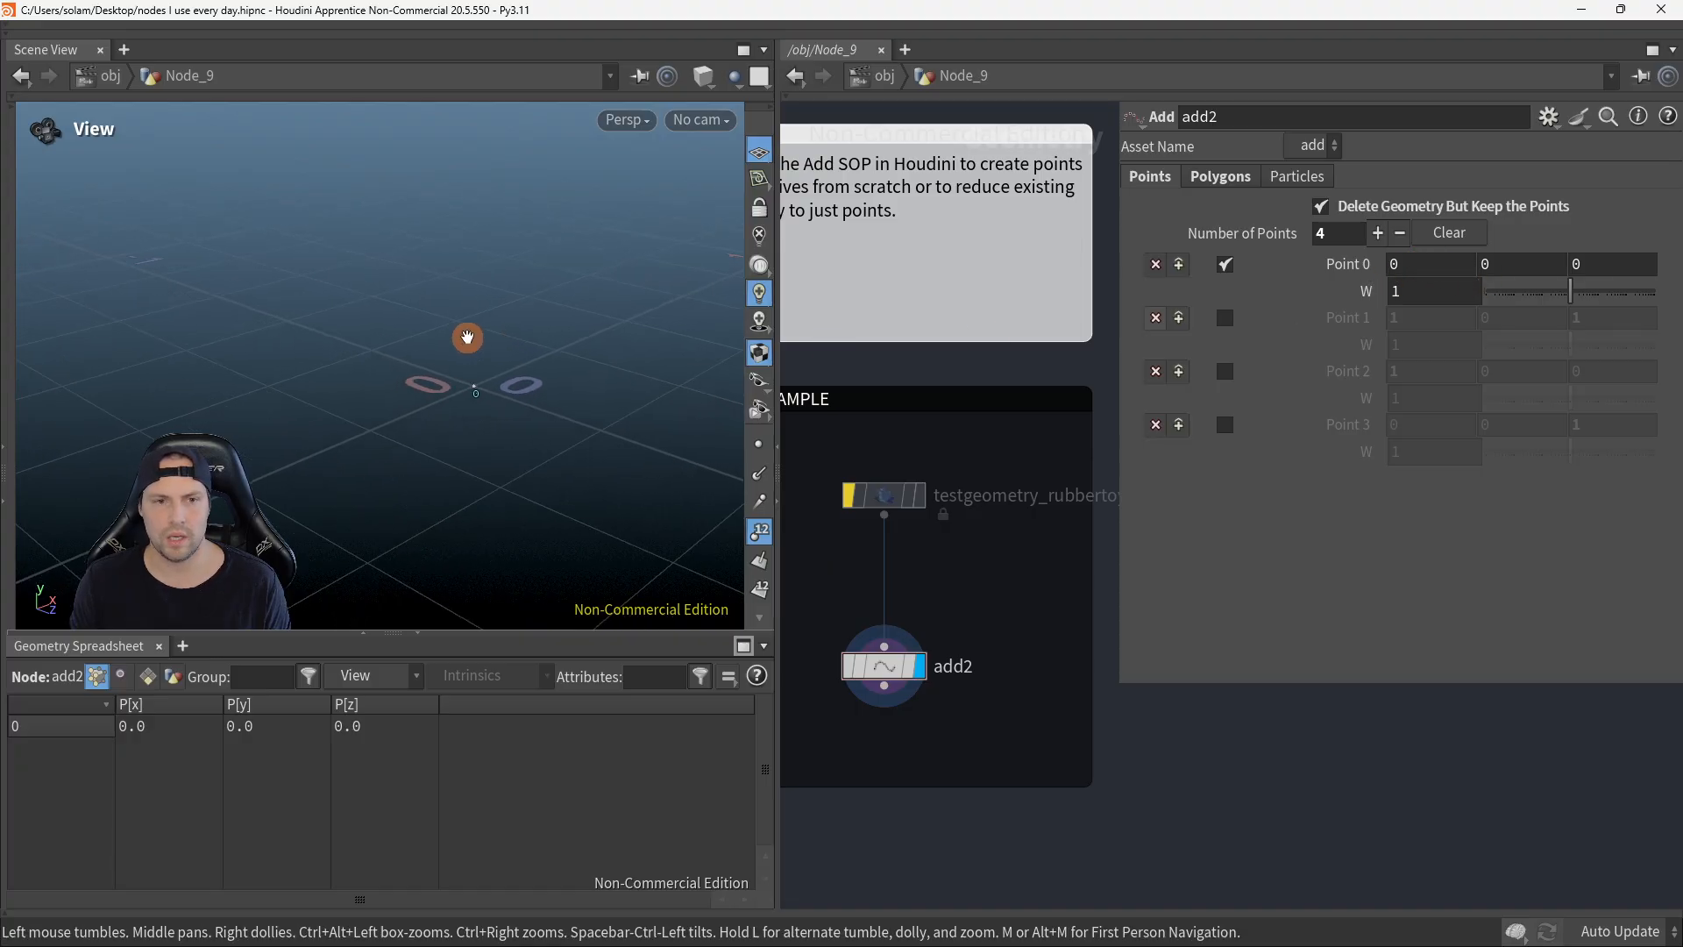
Step: Try shifting Point 0 by adjusting its position values and undo the changes
middle_click_drag(1403, 271, 1435, 262)
middle_click_drag(1459, 263, 1397, 266)
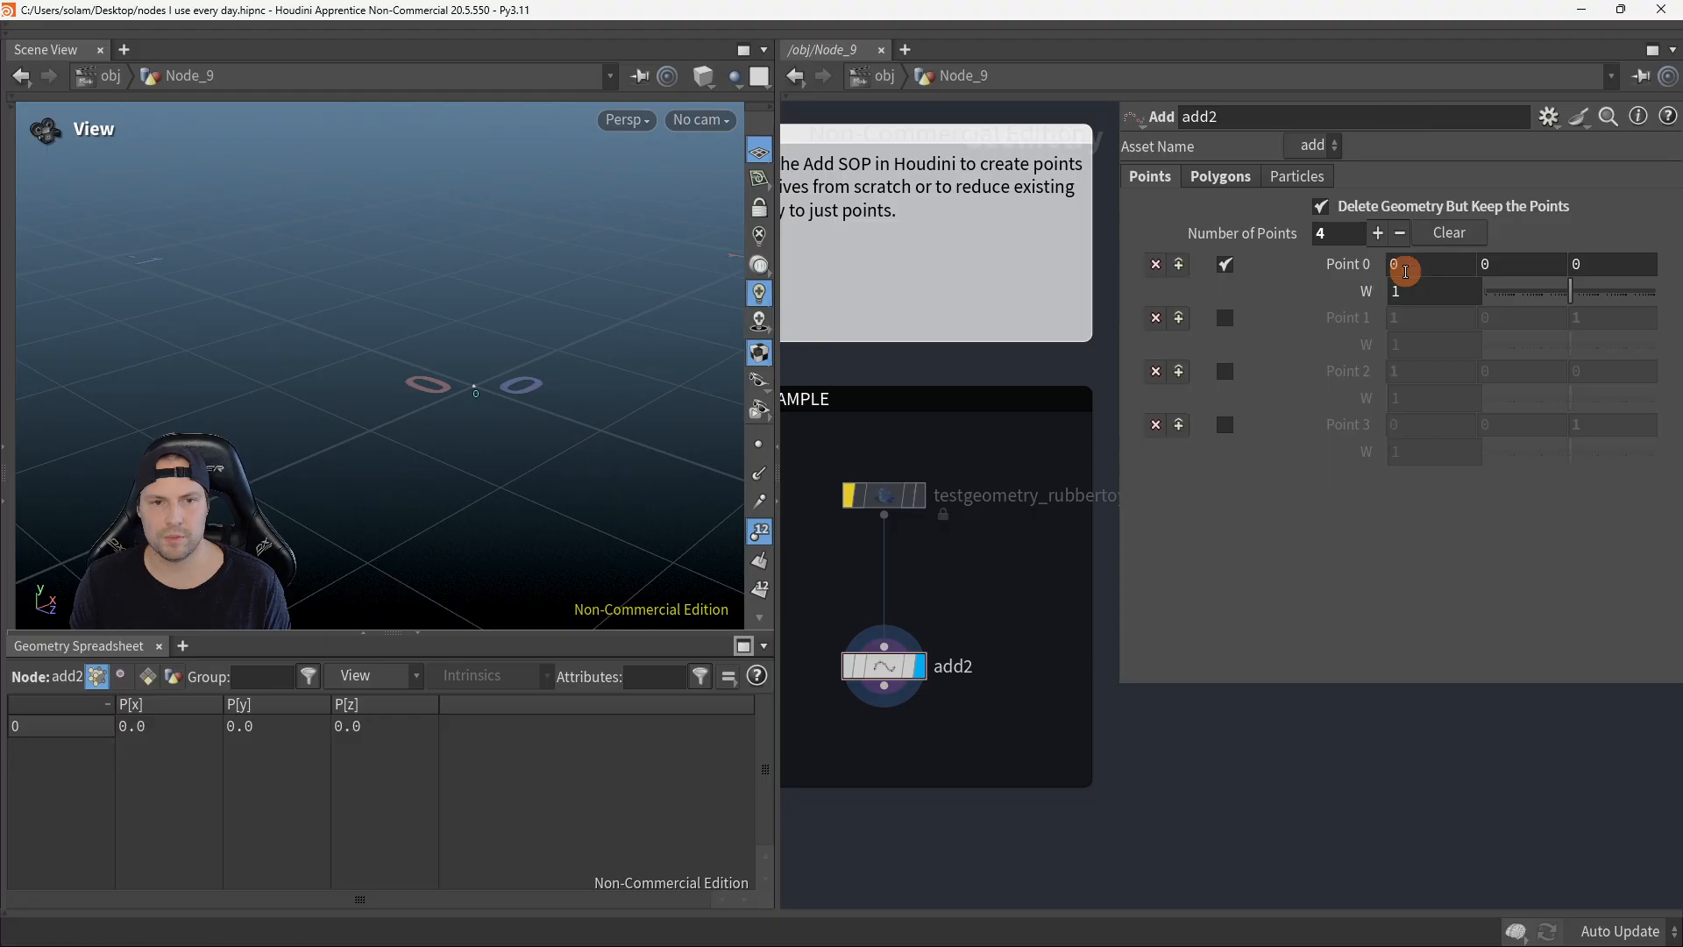
middle_click_drag(1510, 260, 1578, 266)
key("ctrl+z")
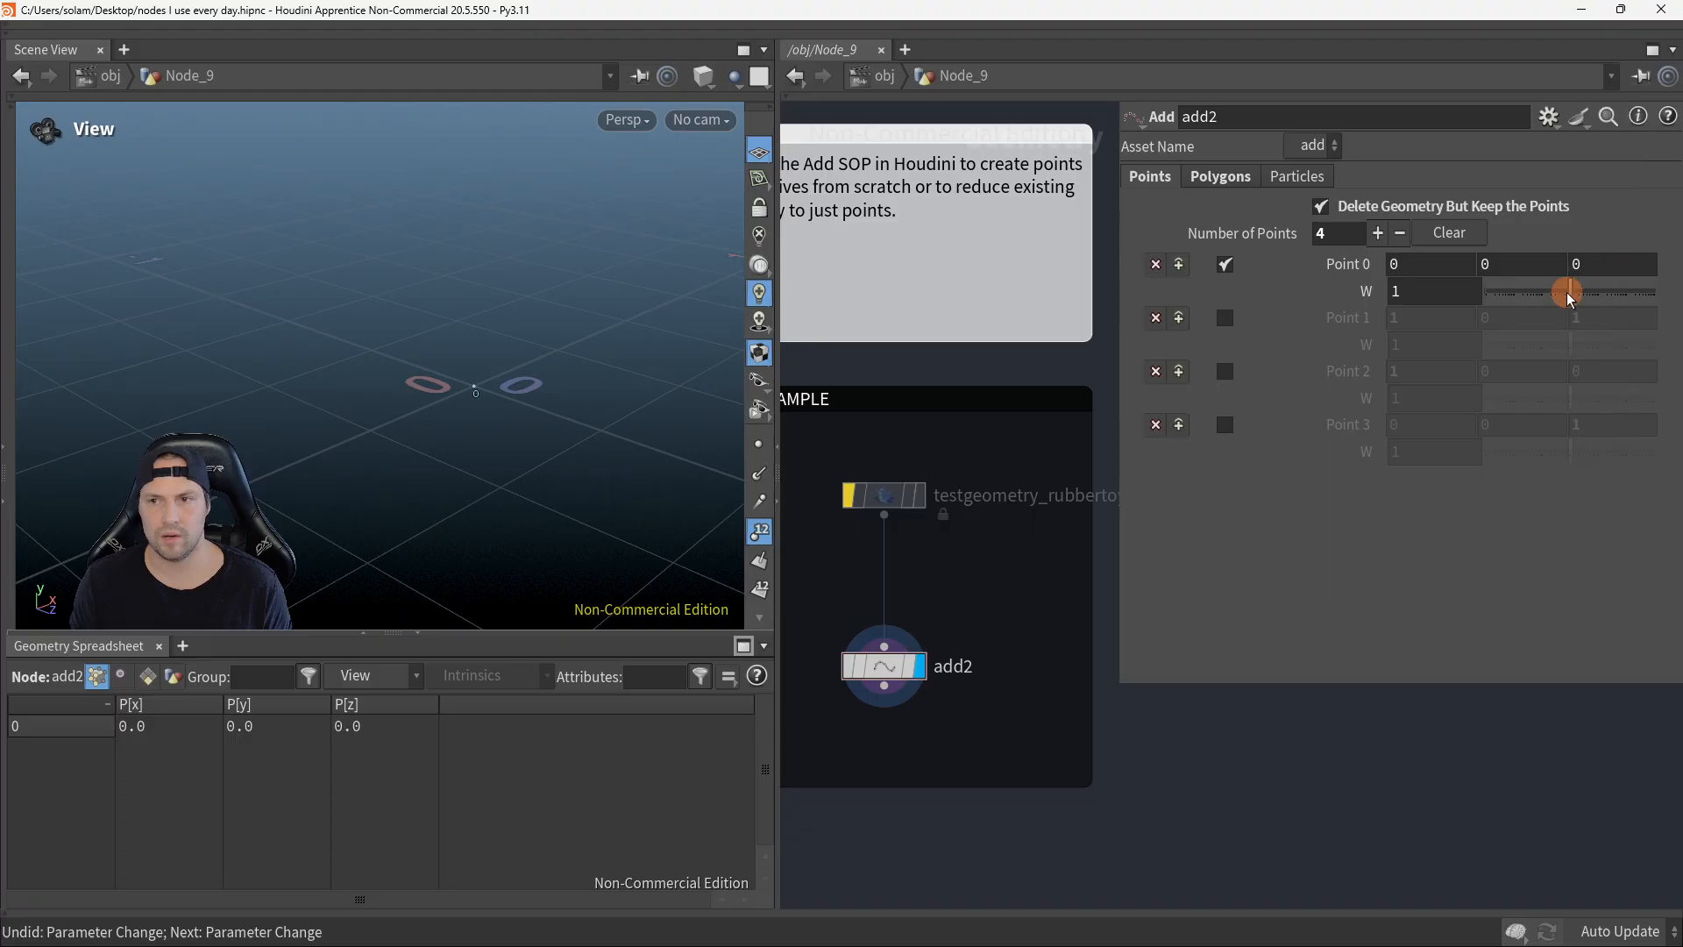
left_click_drag(626, 373, 504, 412)
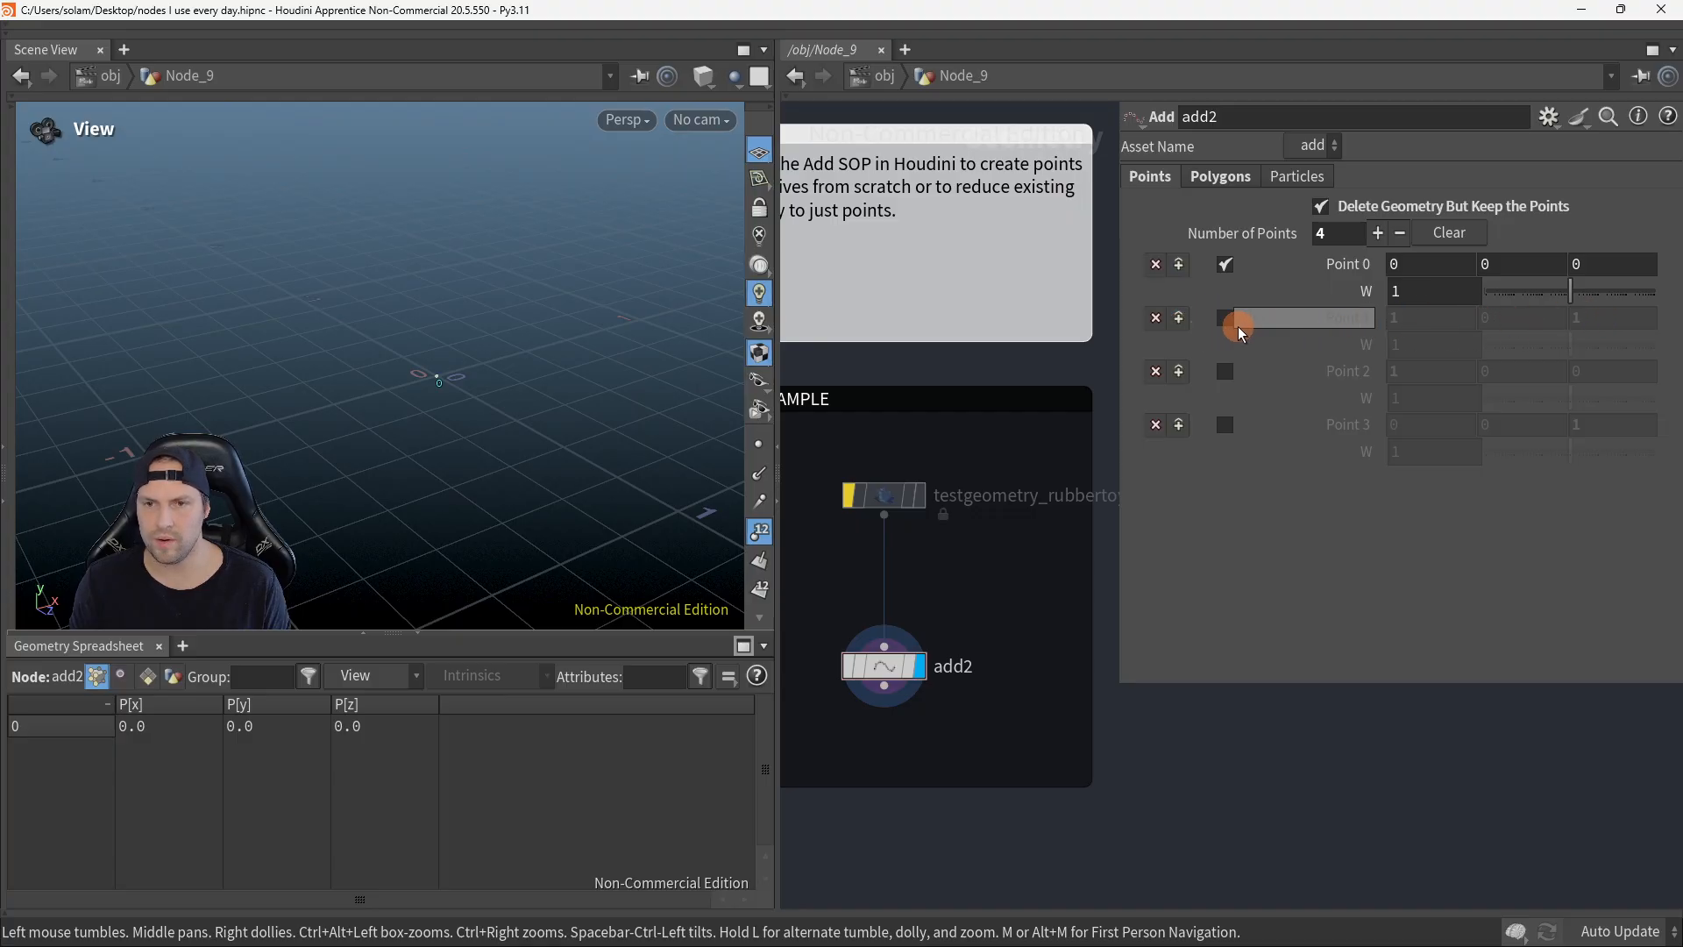
Step: Enable Points 1, 2 and 3 on add2 again so all four added points are active
left_click(1224, 319)
left_click_drag(365, 431, 626, 421)
left_click(1227, 372)
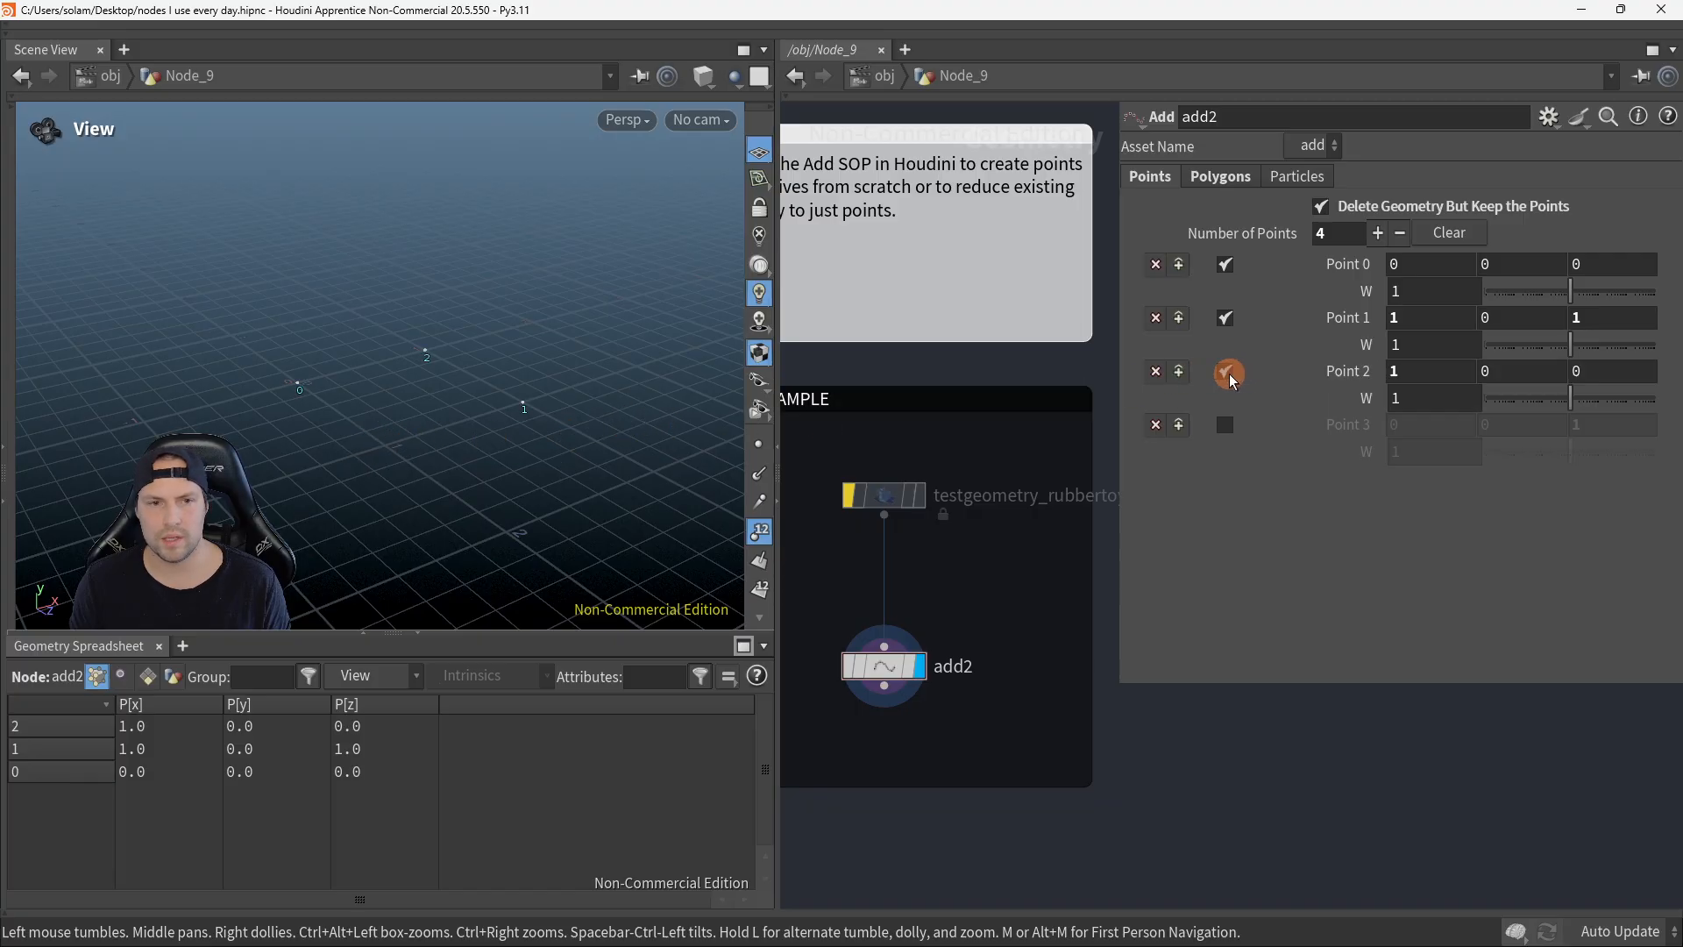
left_click(1229, 428)
left_click_drag(526, 443, 462, 345)
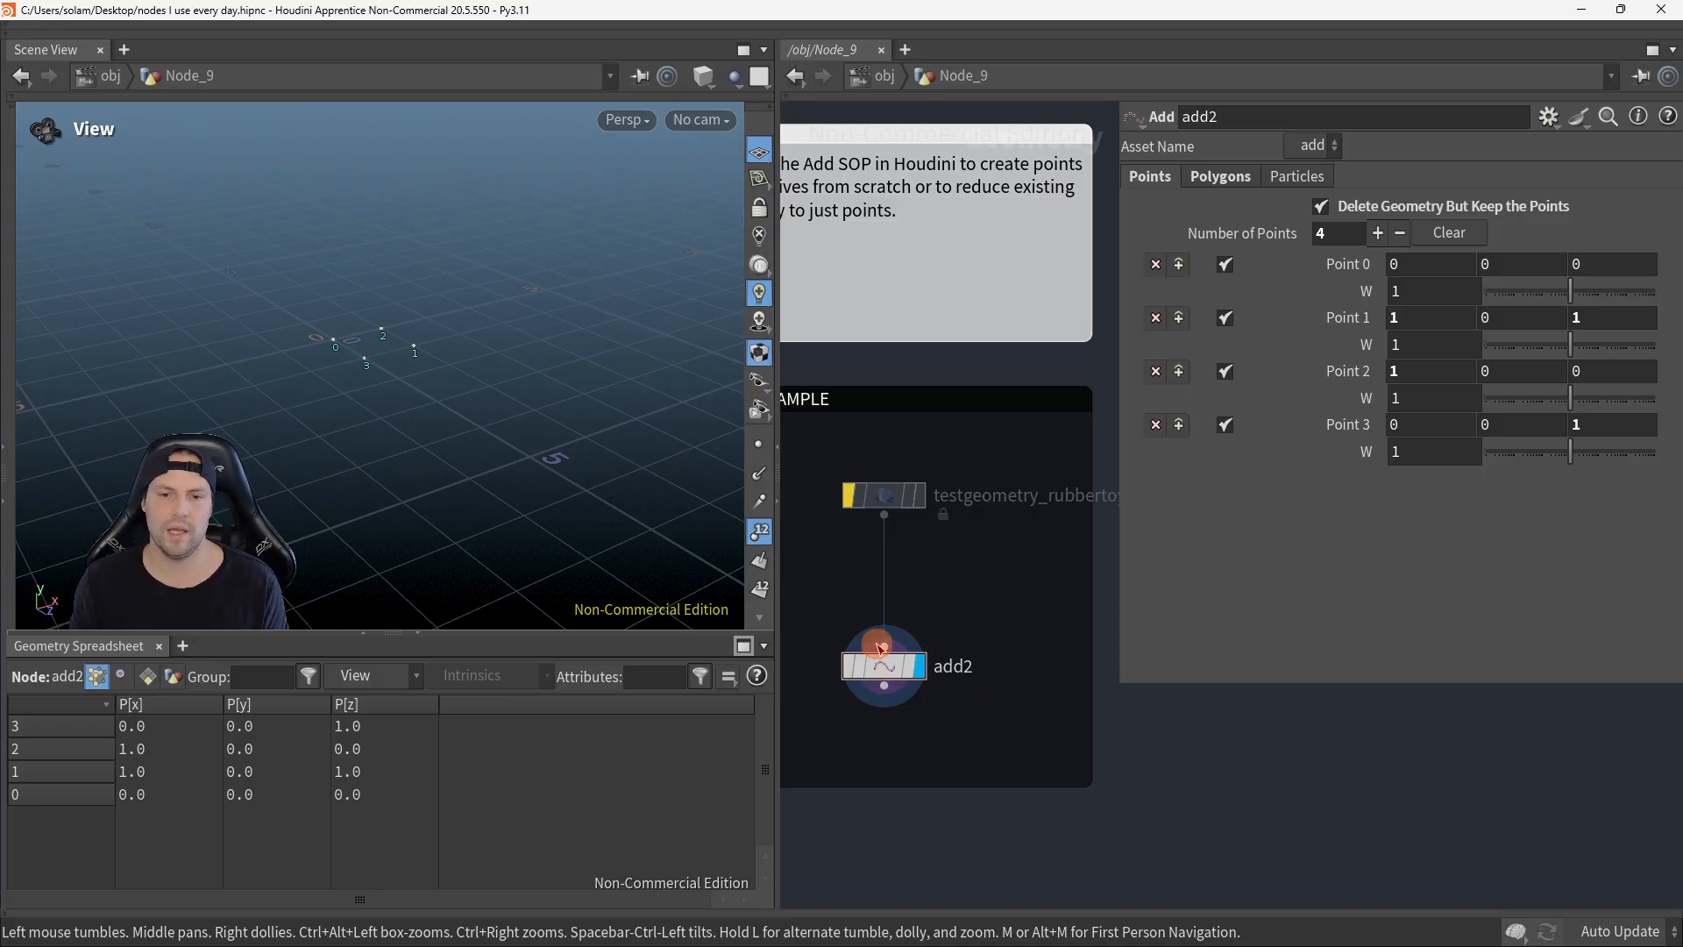
Step: Turn off the bypass on testgeometry_rubbertoy1 and hide the point numbers in the viewport
left_click(849, 496)
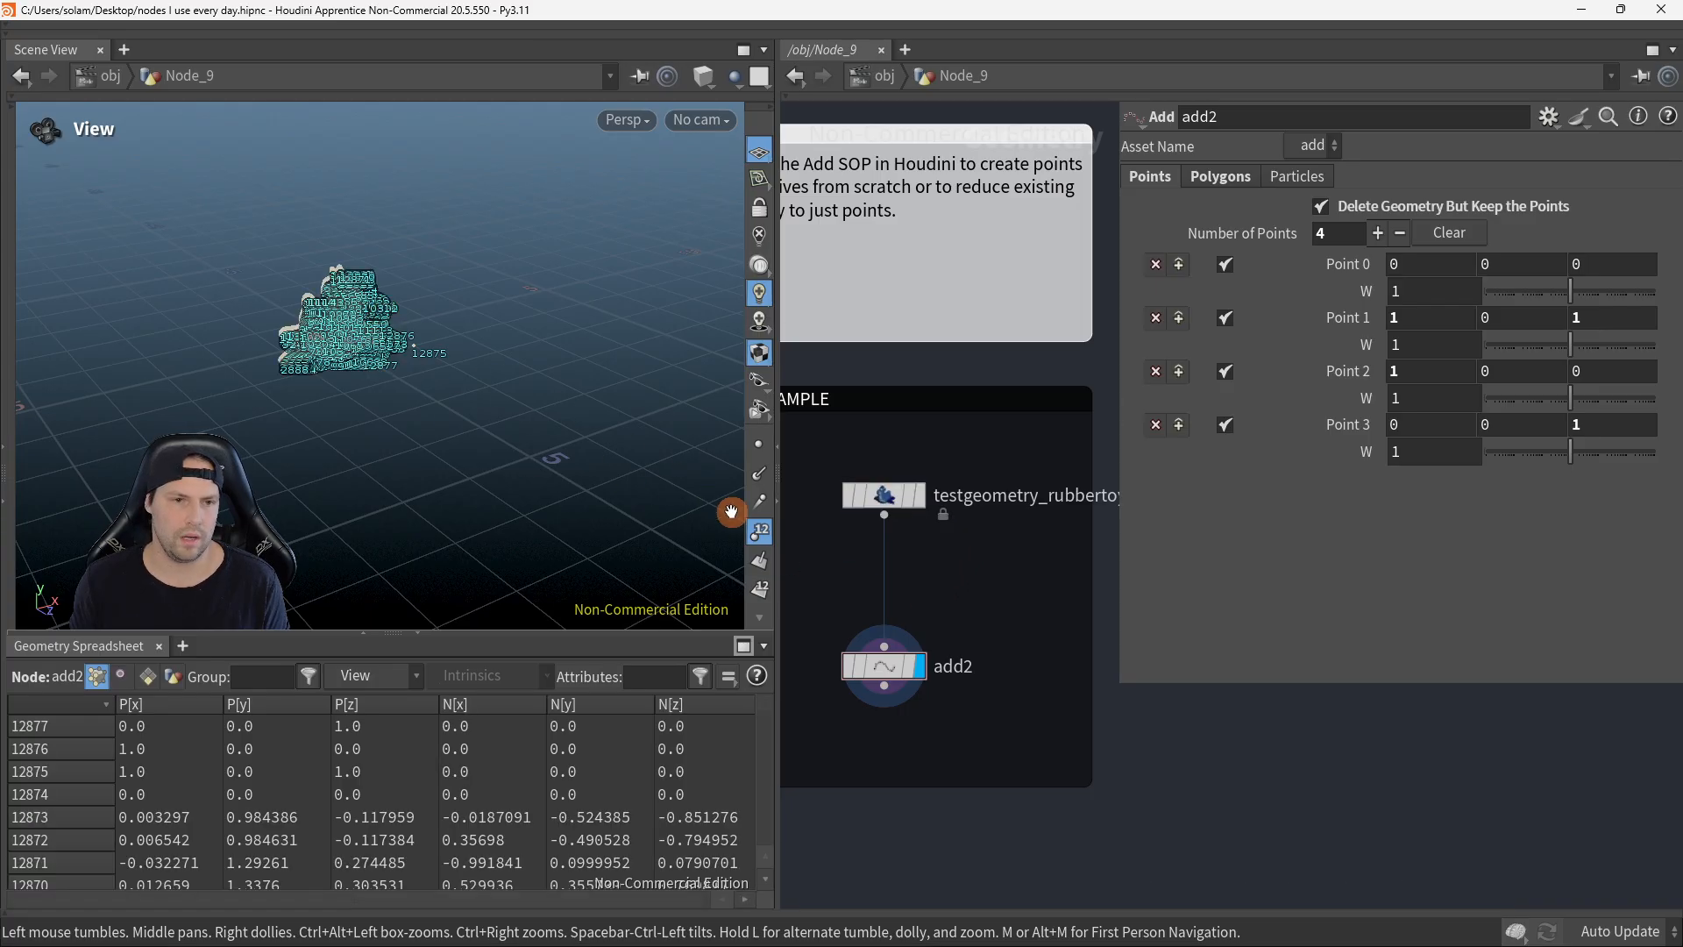
left_click(761, 532)
right_click_drag(648, 438, 679, 421)
Step: Remove all four added points from add2, keeping Delete Geometry But Keep the Points enabled
left_click(1155, 424)
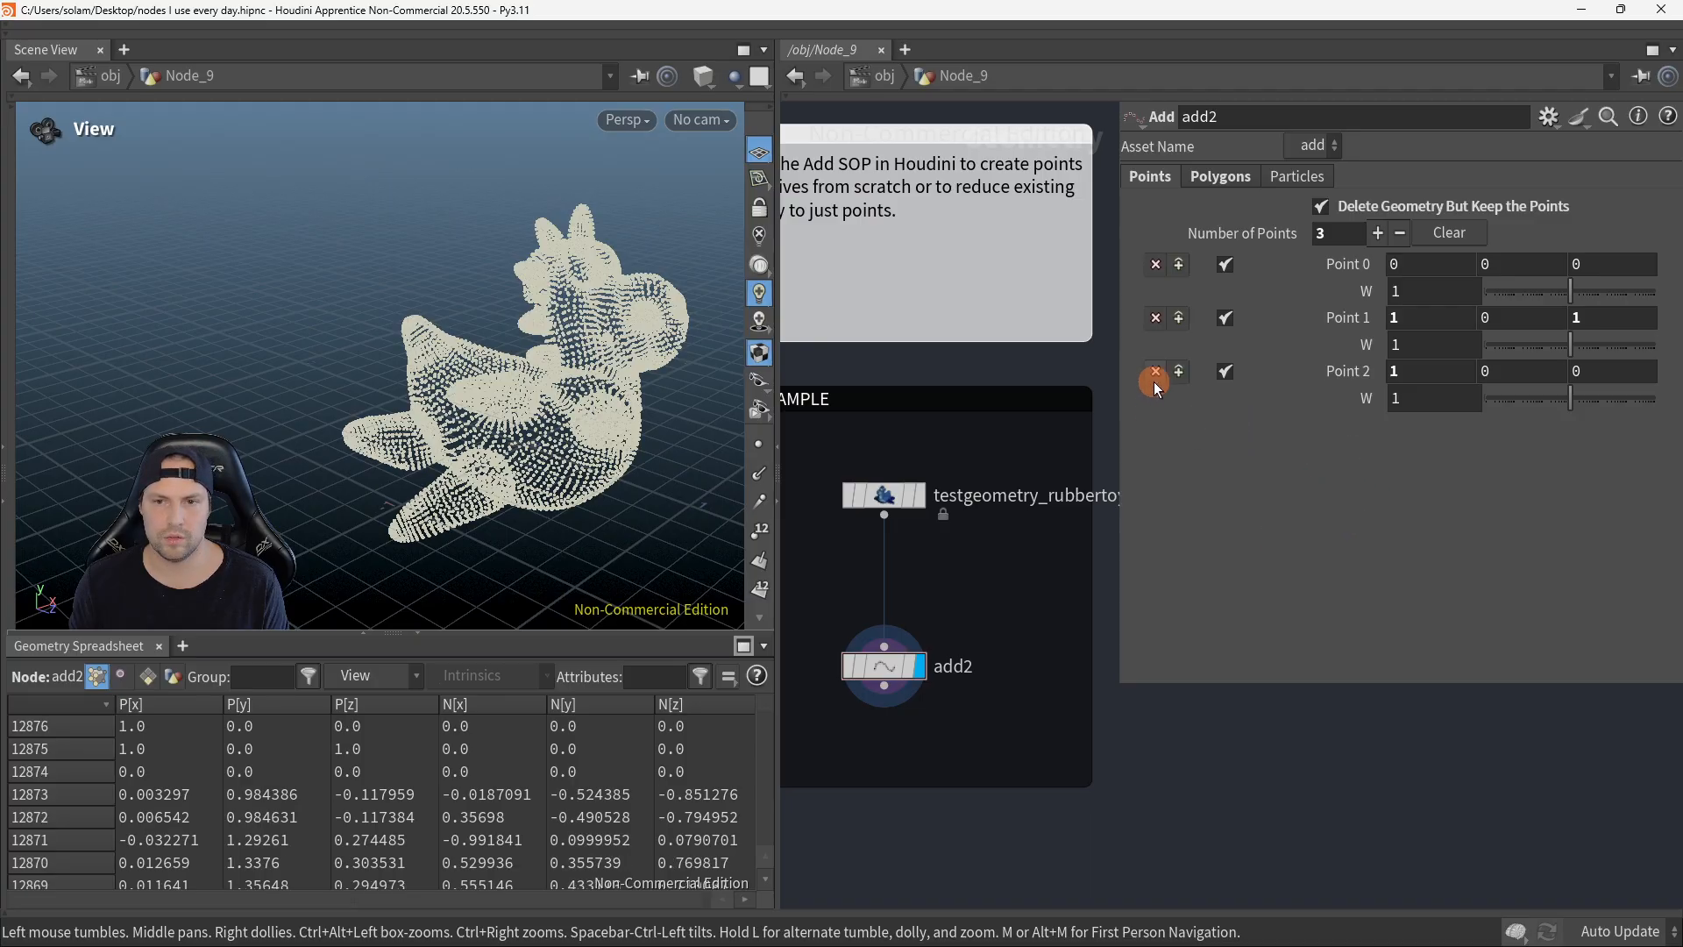
left_click(1155, 371)
left_click(1155, 318)
left_click(1155, 264)
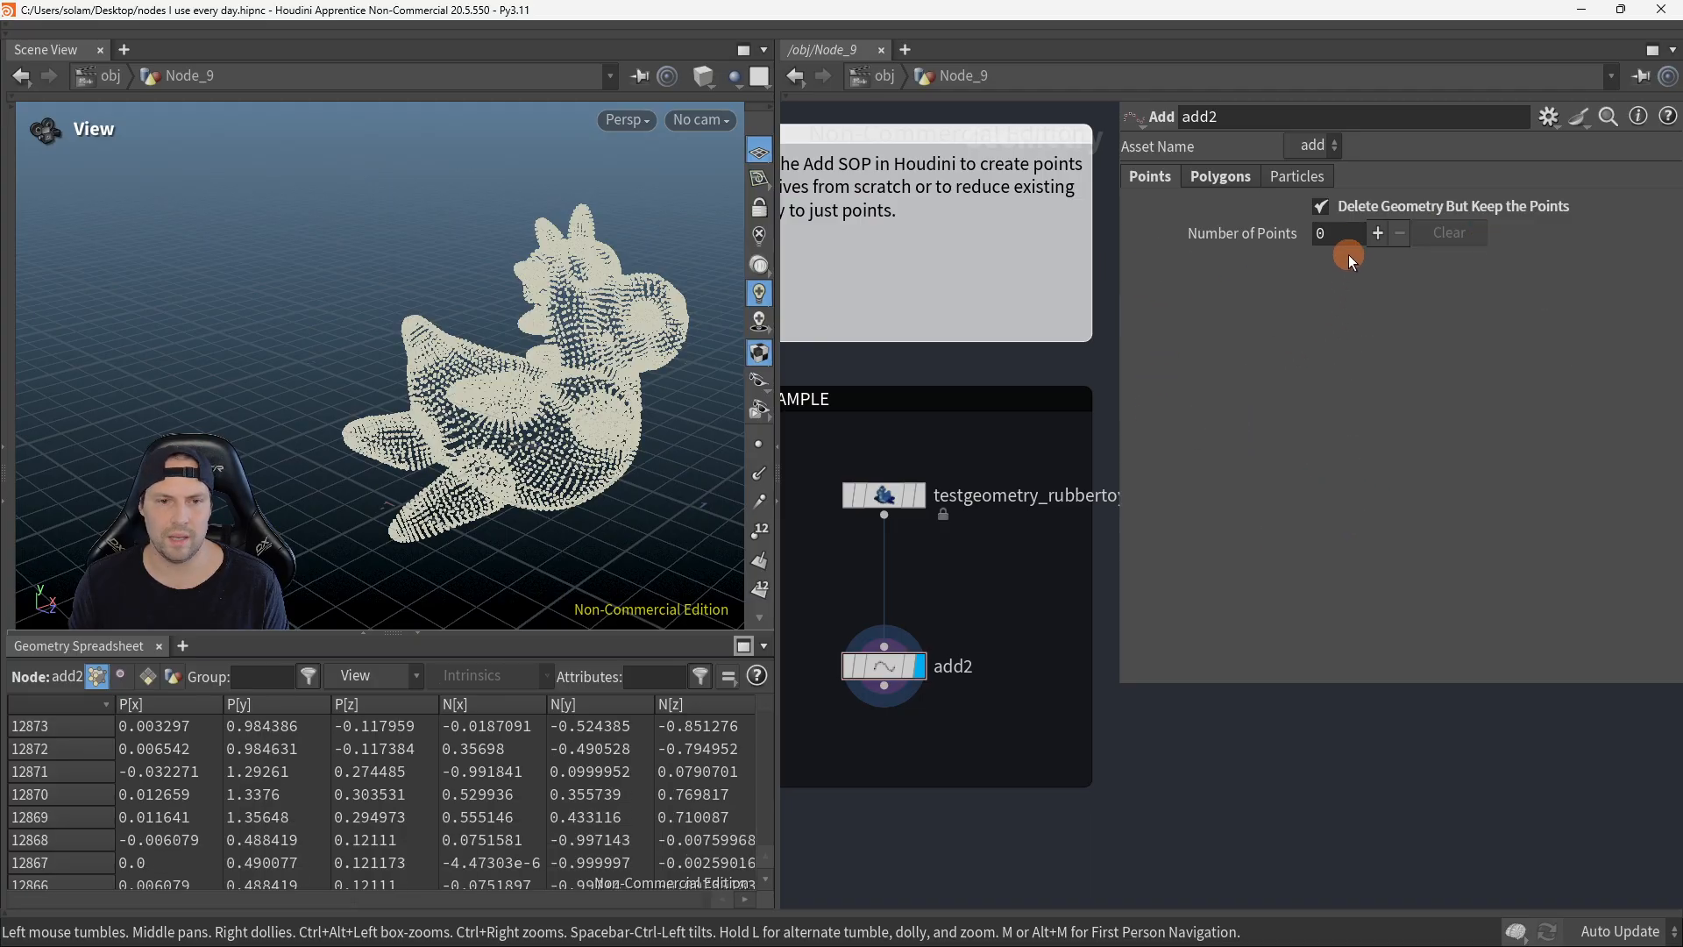
left_click(1512, 211)
left_click(1511, 203)
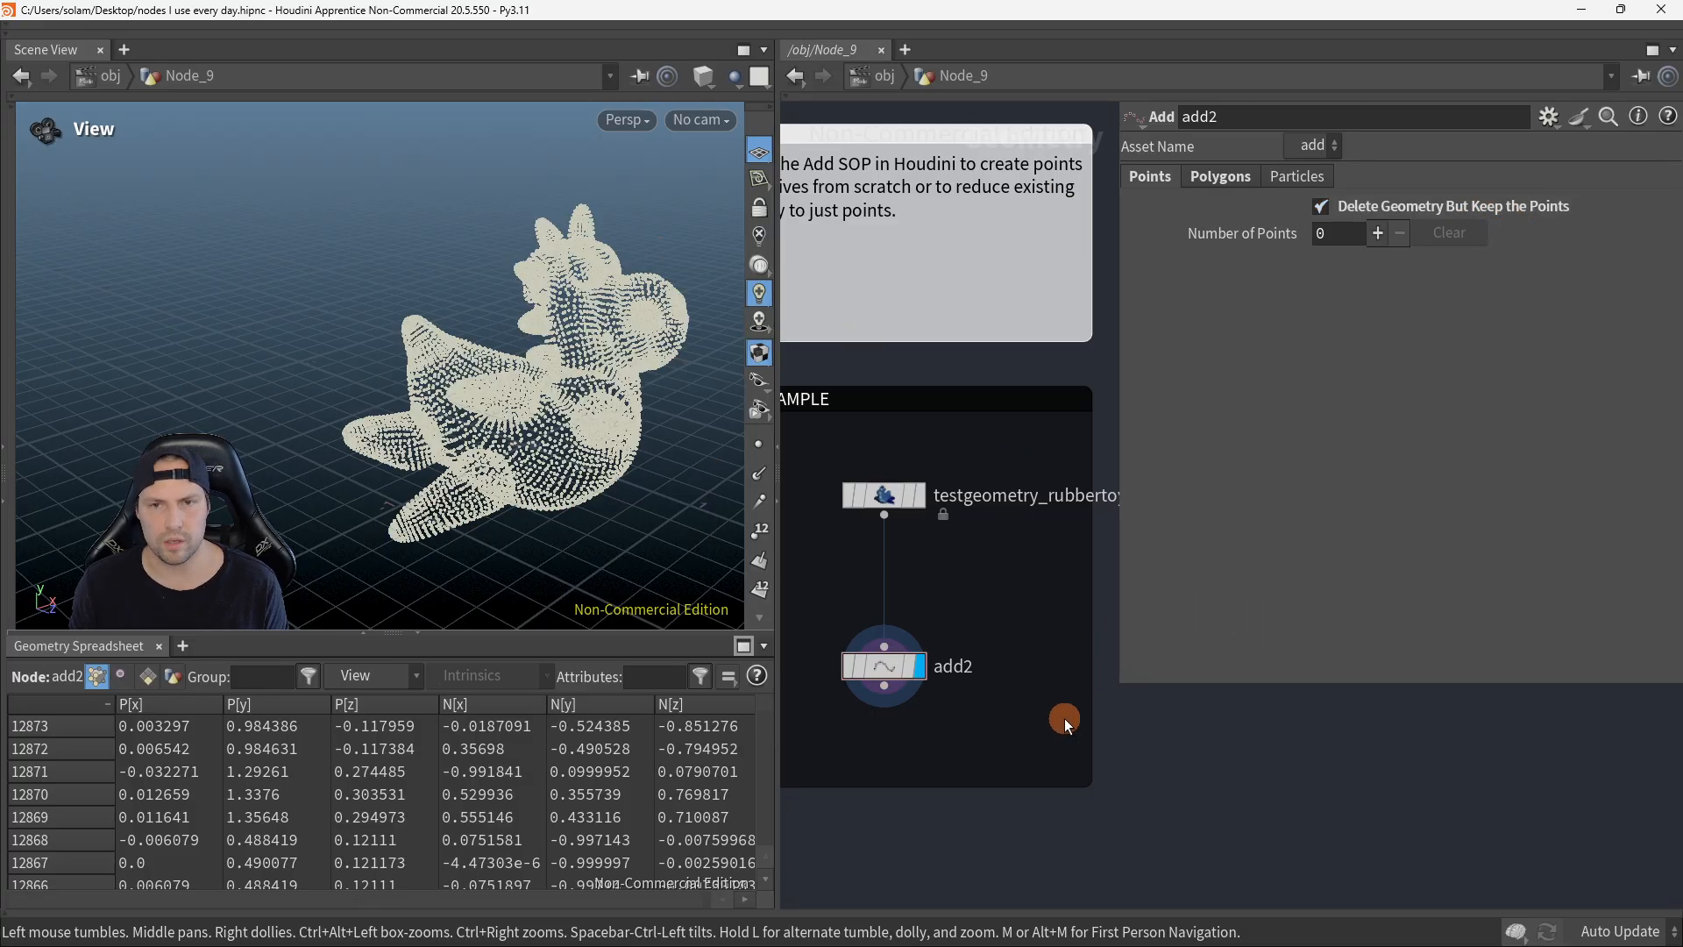
Step: Leave Node_9, enter the Node_10 network and display copytopoints1
key("u")
left_click(944, 661)
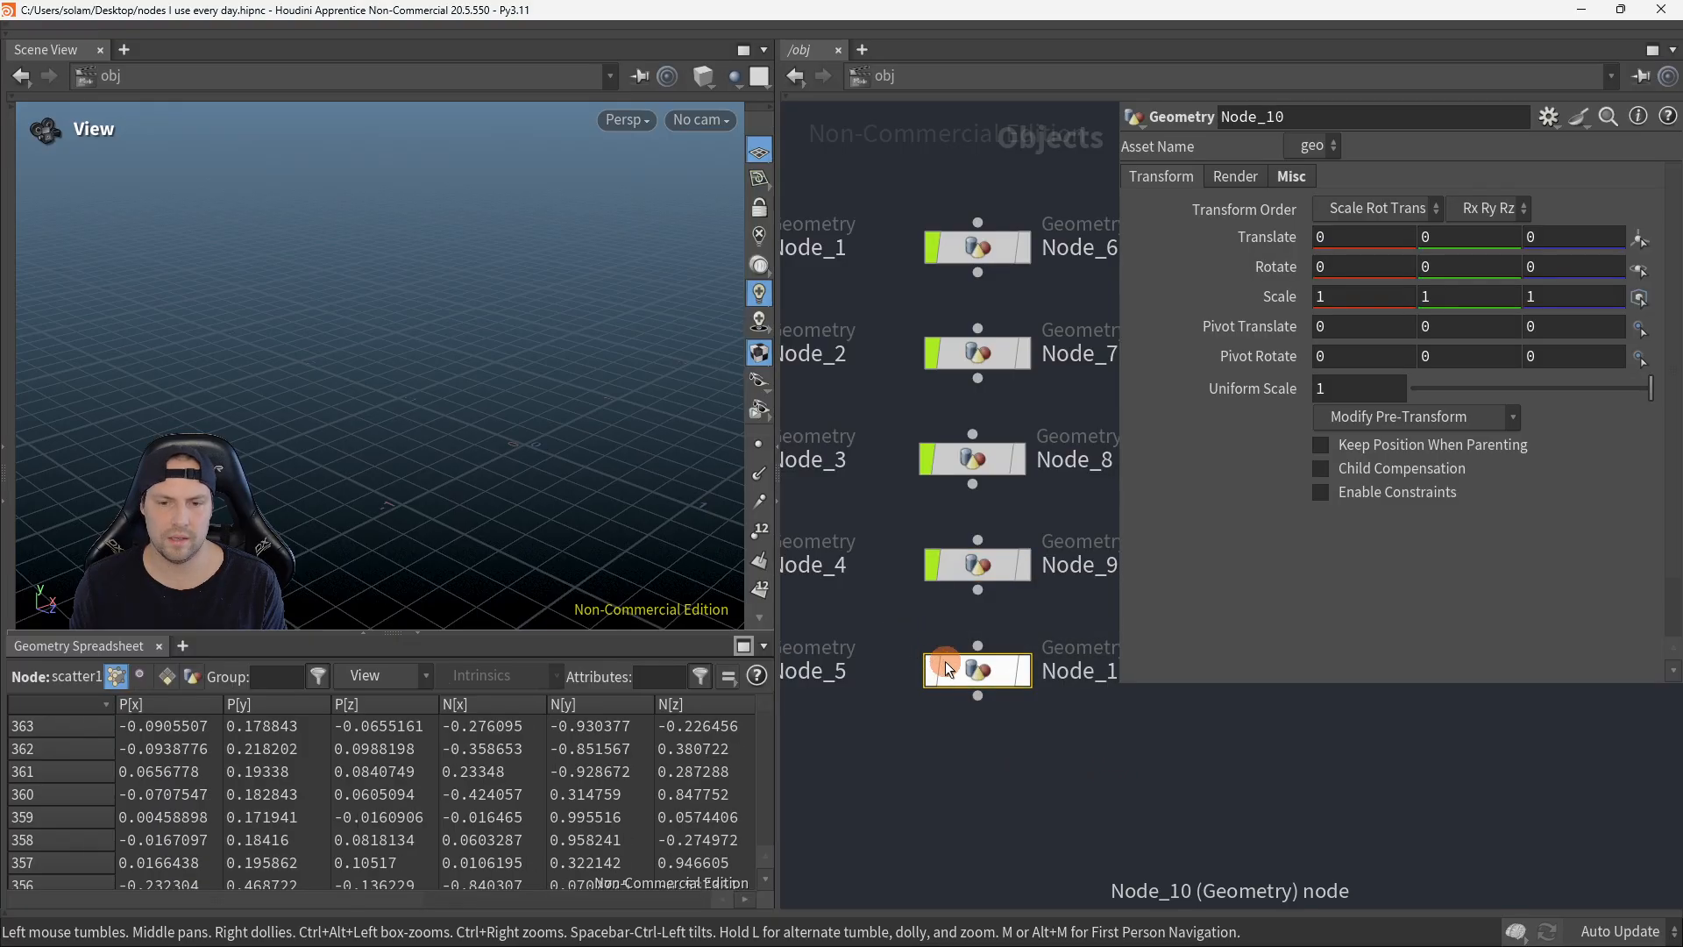
key("i")
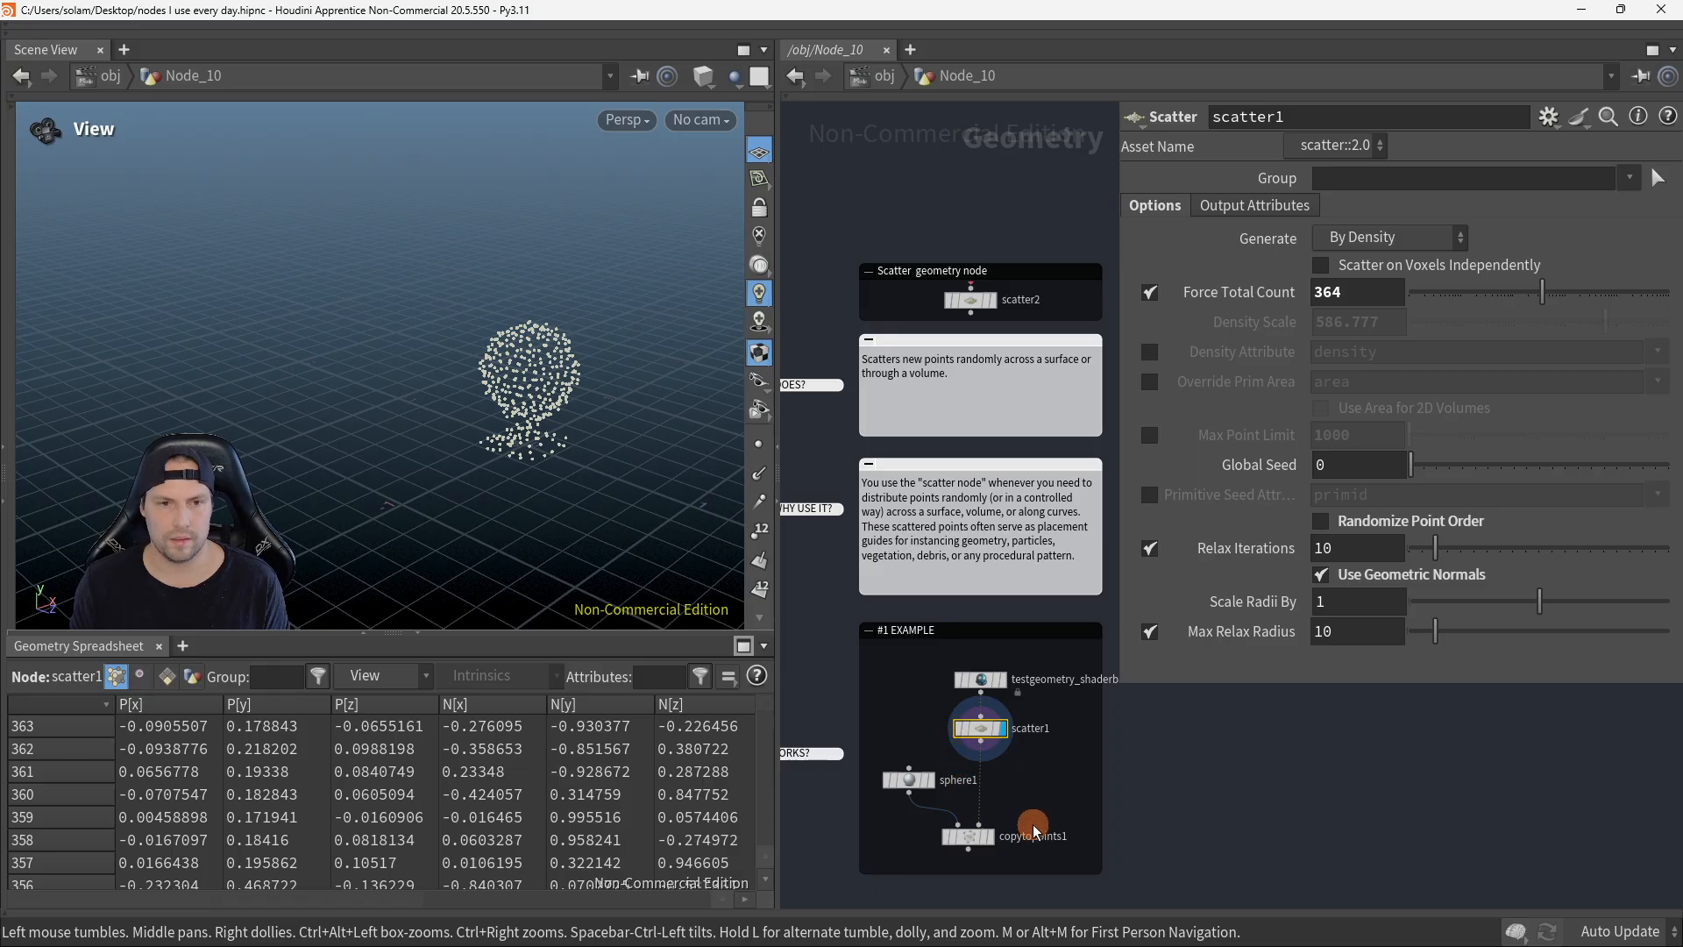
left_click(940, 856)
right_click_drag(501, 374, 779, 387)
left_click_drag(597, 418, 570, 396)
left_click_drag(613, 458, 569, 368)
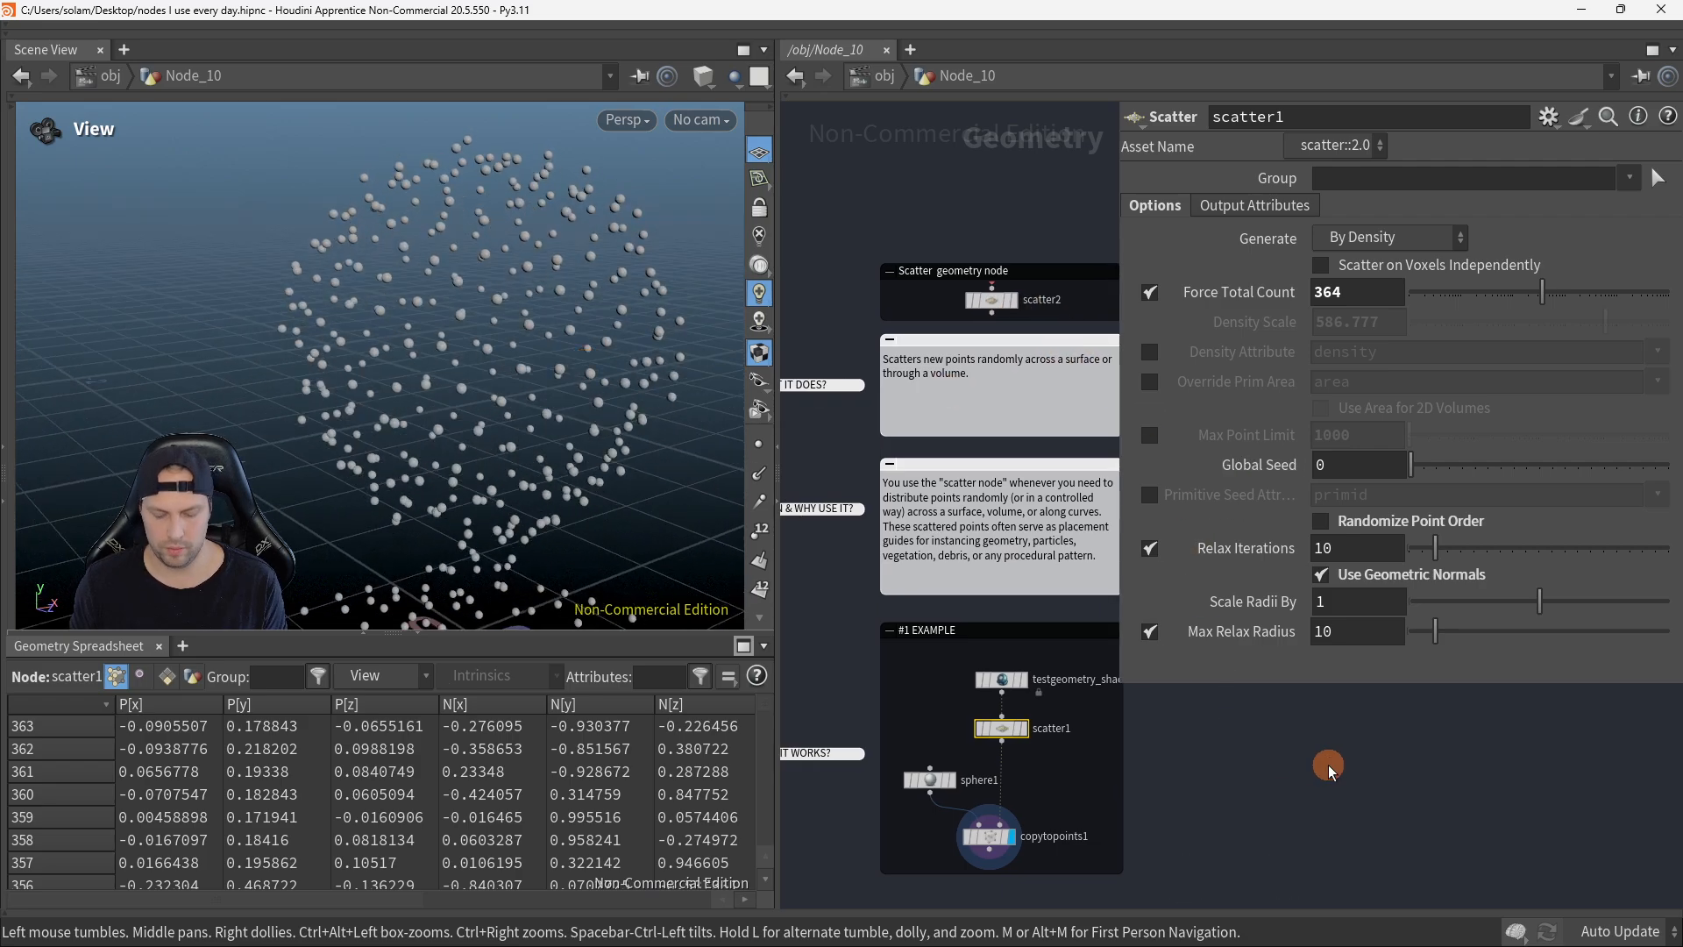
Step: Hide the parameter dialog and examine the Scatter notes on its purpose and use alongside the displayed example
key("p")
scroll(1333, 391, "up", 2)
middle_click_drag(1333, 391, 1421, 408)
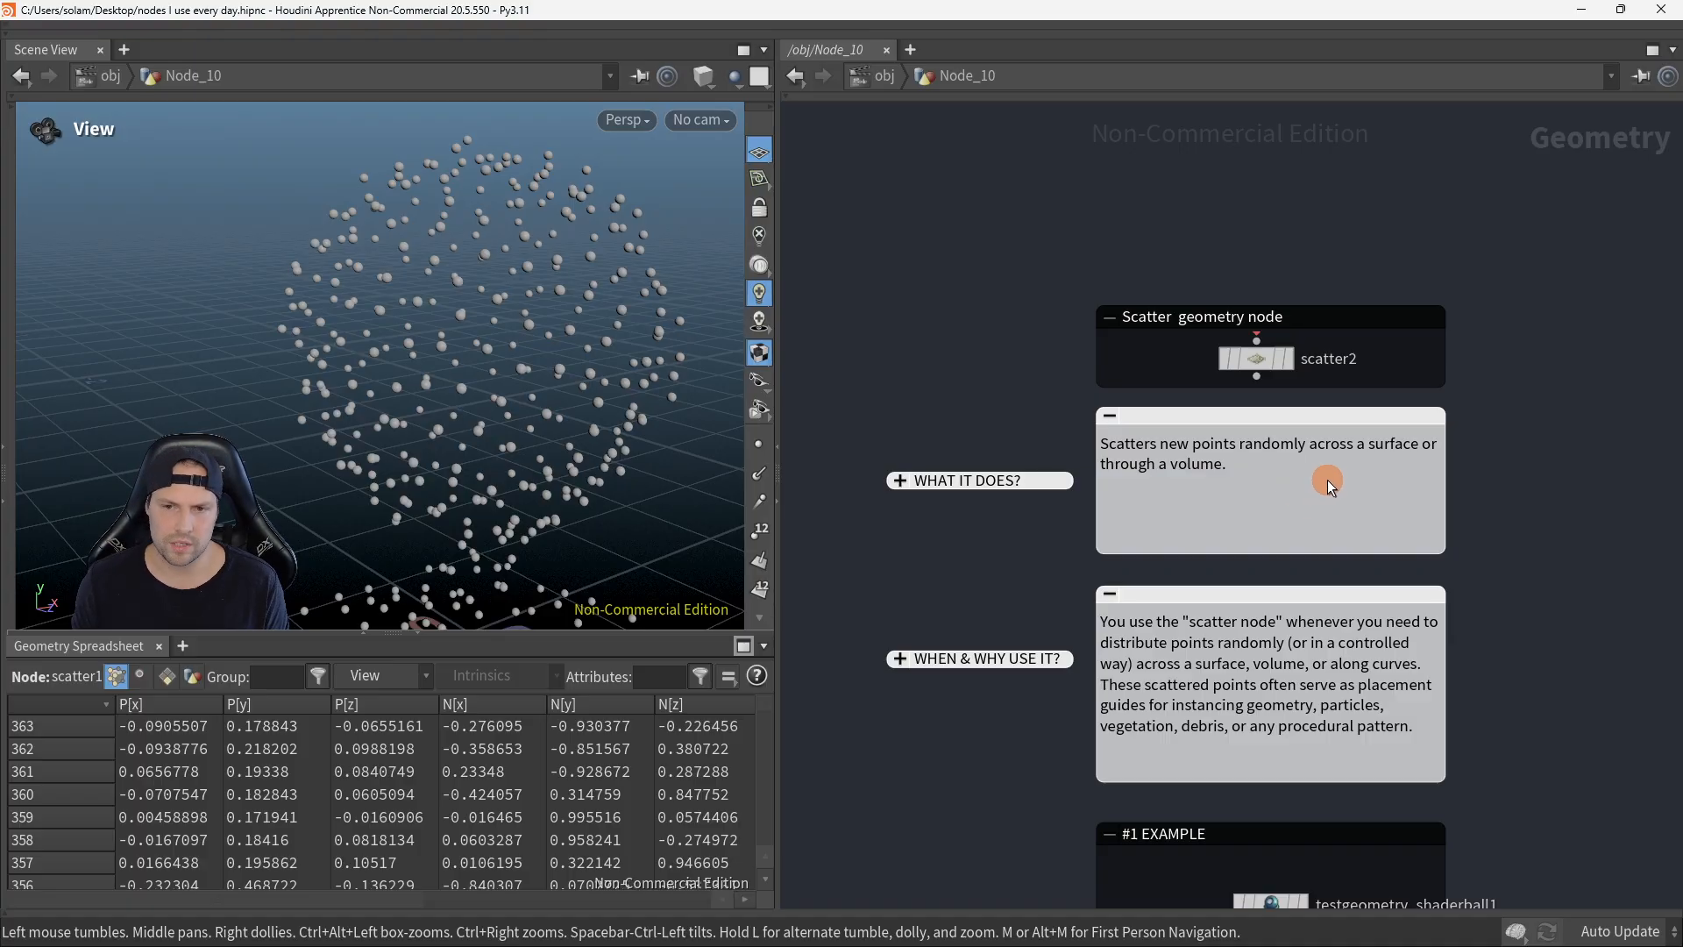
middle_click_drag(1469, 686, 1472, 594)
left_click_drag(666, 519, 426, 441)
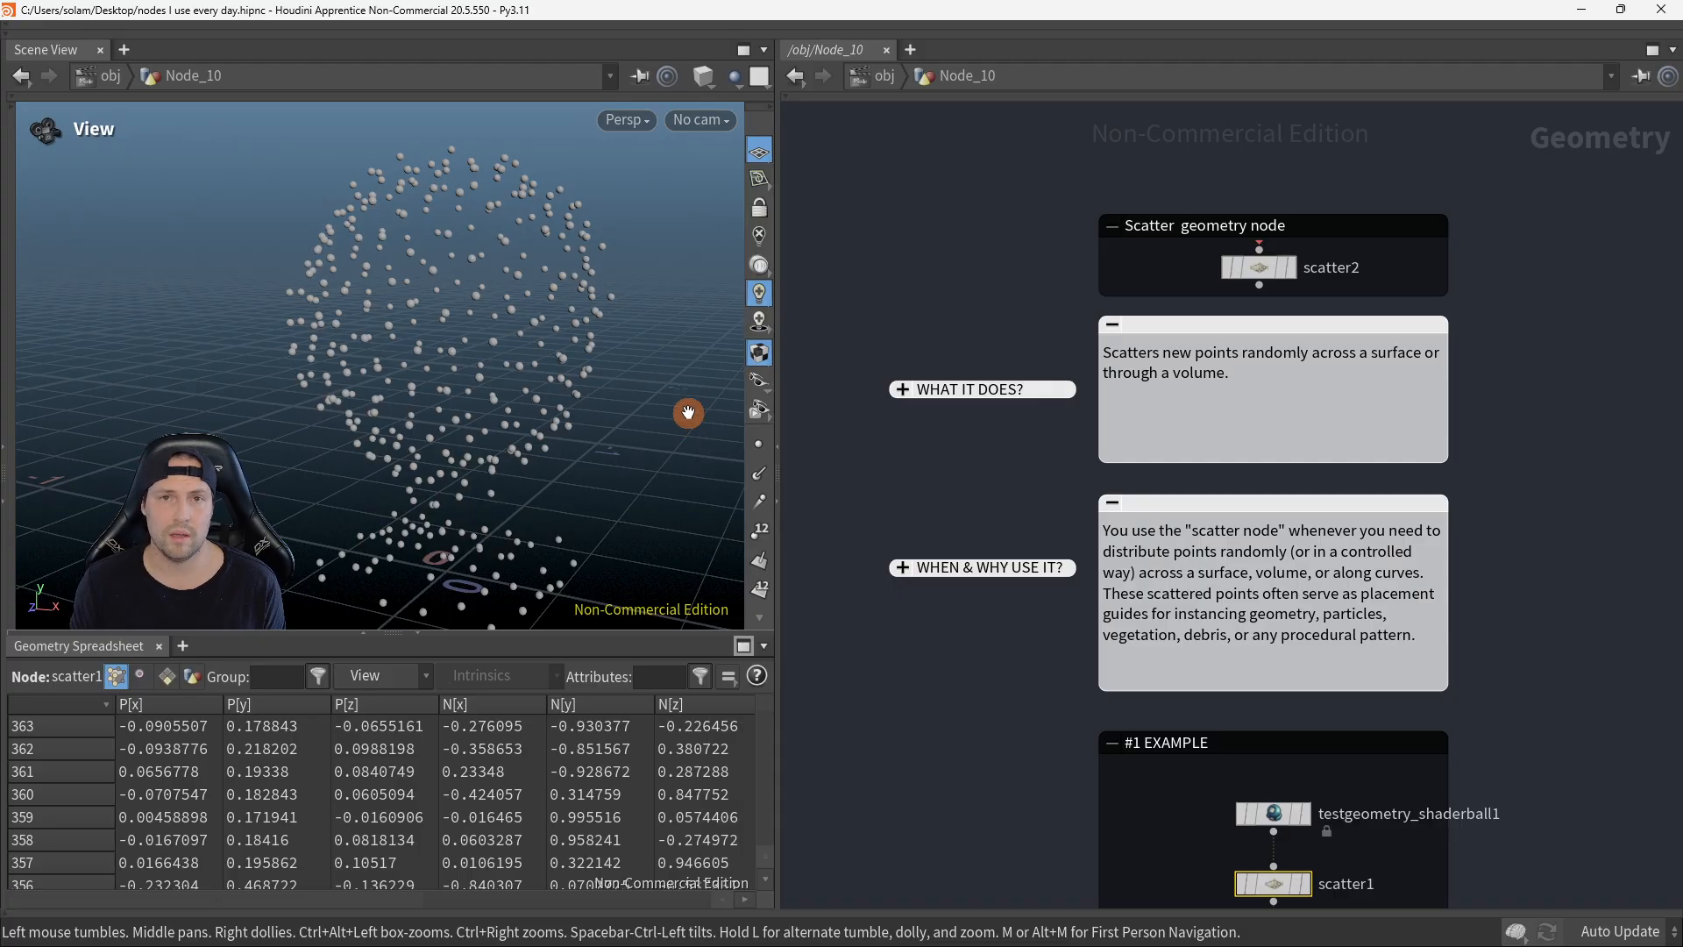
left_click_drag(588, 473, 652, 460)
middle_click_drag(1237, 677, 1281, 495)
left_click_drag(434, 316, 524, 318)
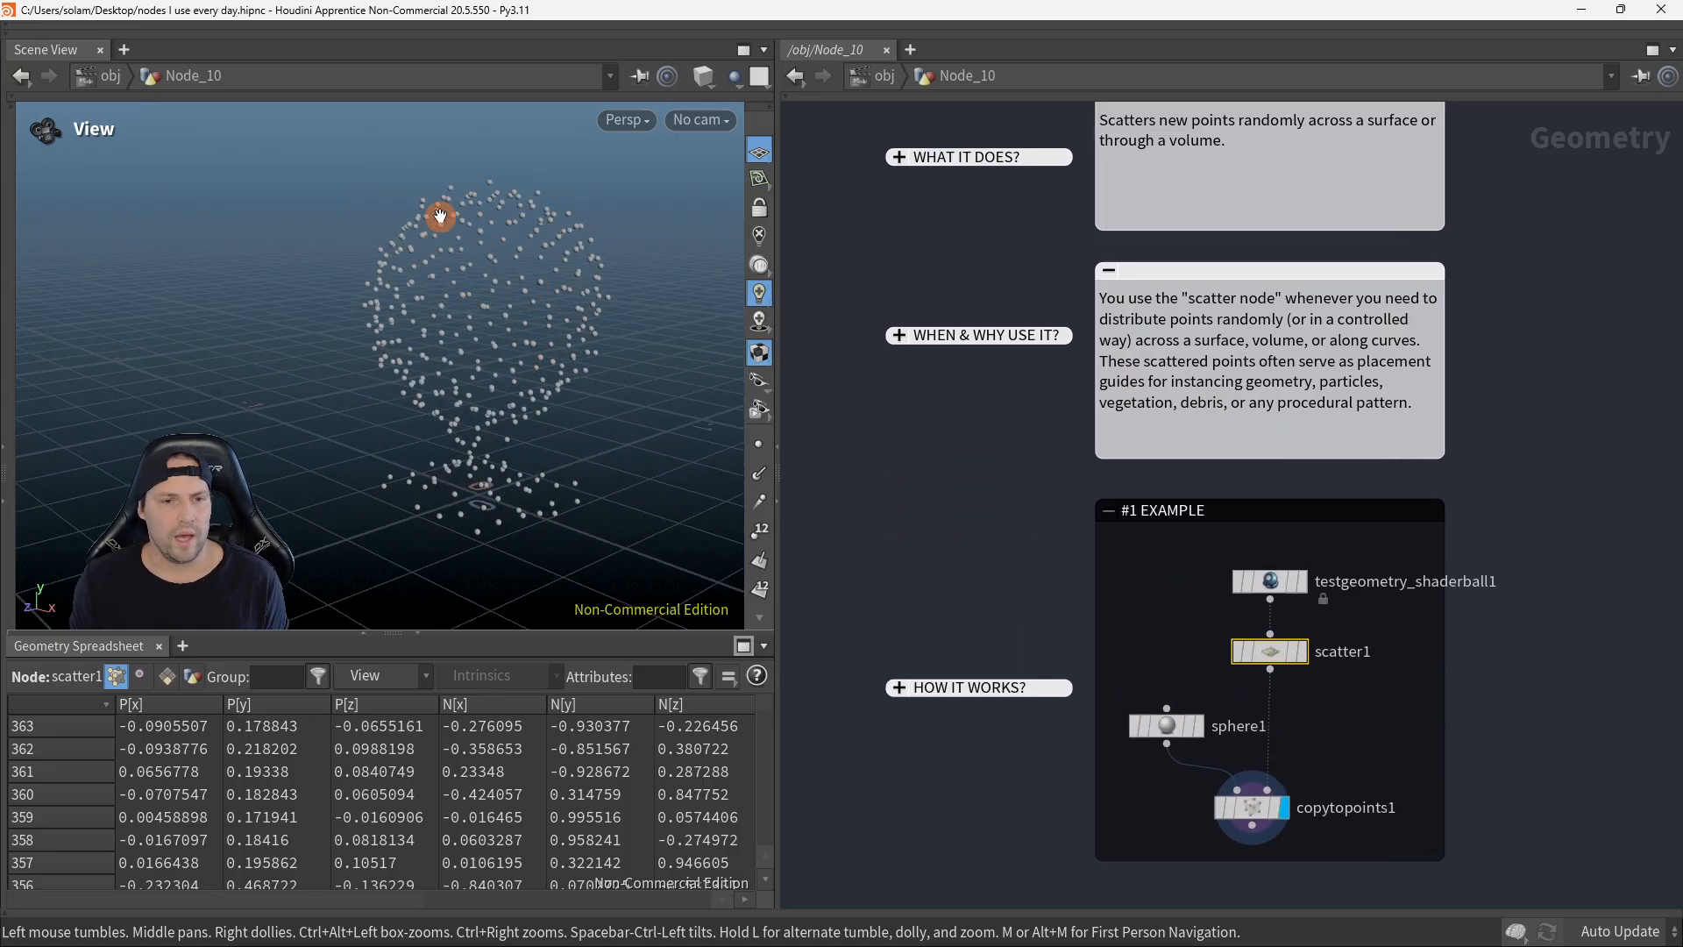
Step: Display testgeometry_shaderball1 and then scatter1 to compare the source surface with its scattered points
left_click(1303, 581)
left_click_drag(486, 385, 468, 438)
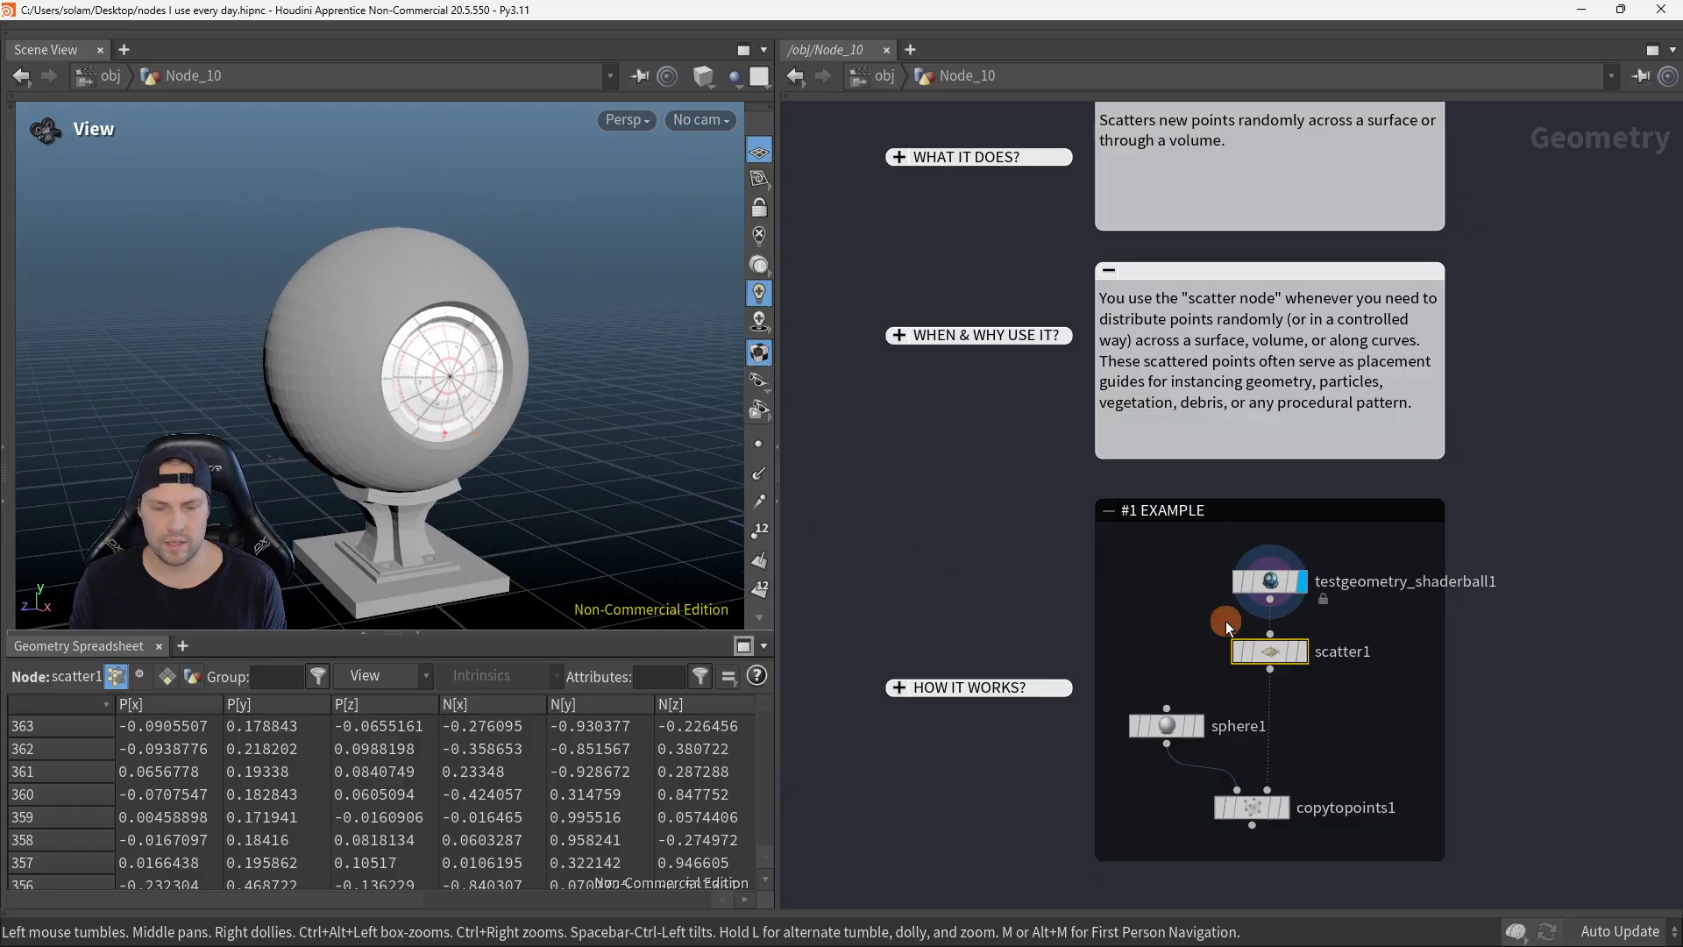
left_click(1303, 651)
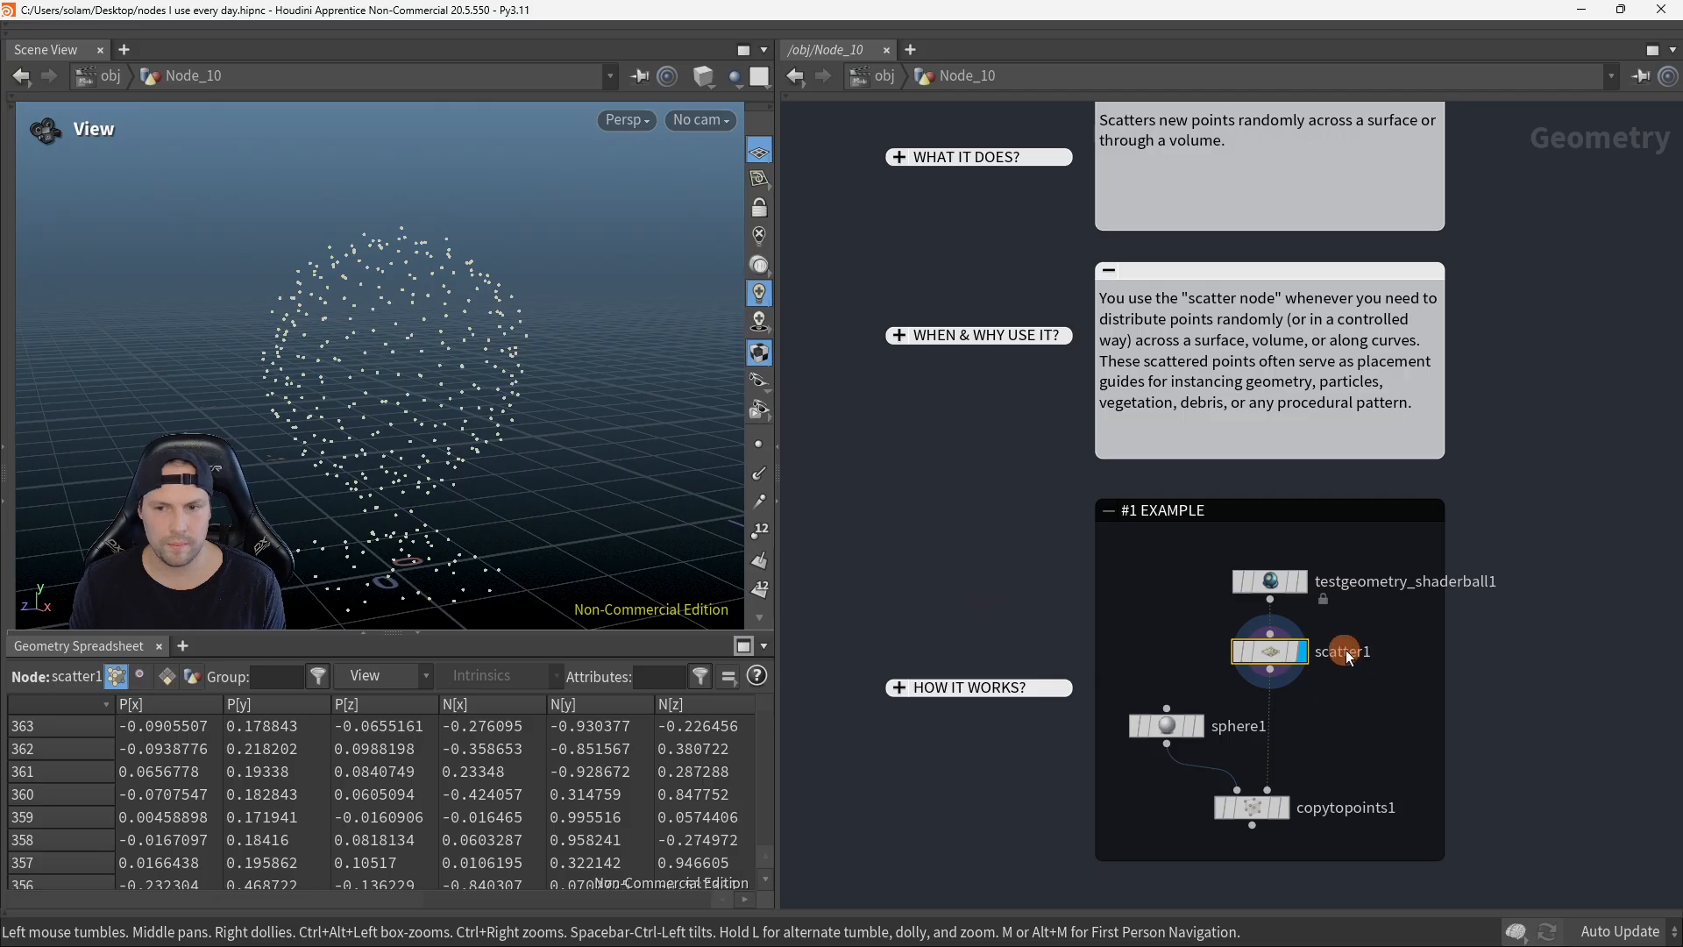
Step: Show scatter1's parameters, widen the network space beside them and template testgeometry_shaderball1 as a wireframe behind the points
key("p")
middle_click_drag(1493, 771, 1115, 696)
left_click_drag(1117, 686, 1209, 683)
middle_click_drag(974, 697, 1114, 636)
scroll(1088, 559, "up", 1)
left_click_drag(440, 362, 660, 365)
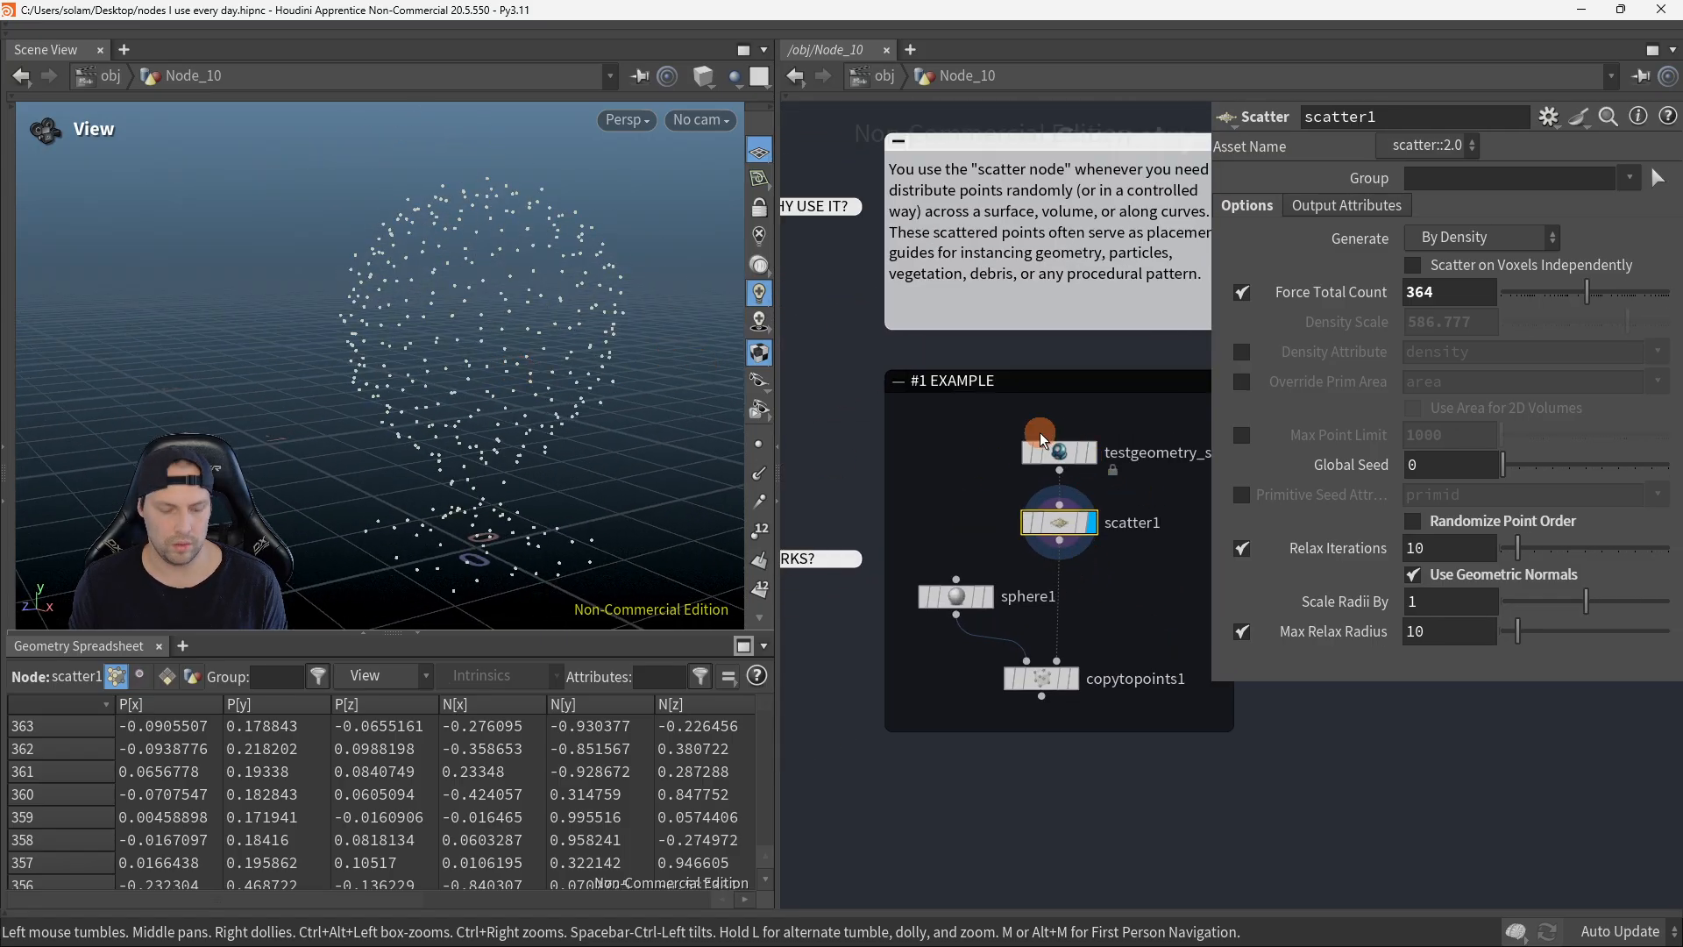
left_click(1085, 453)
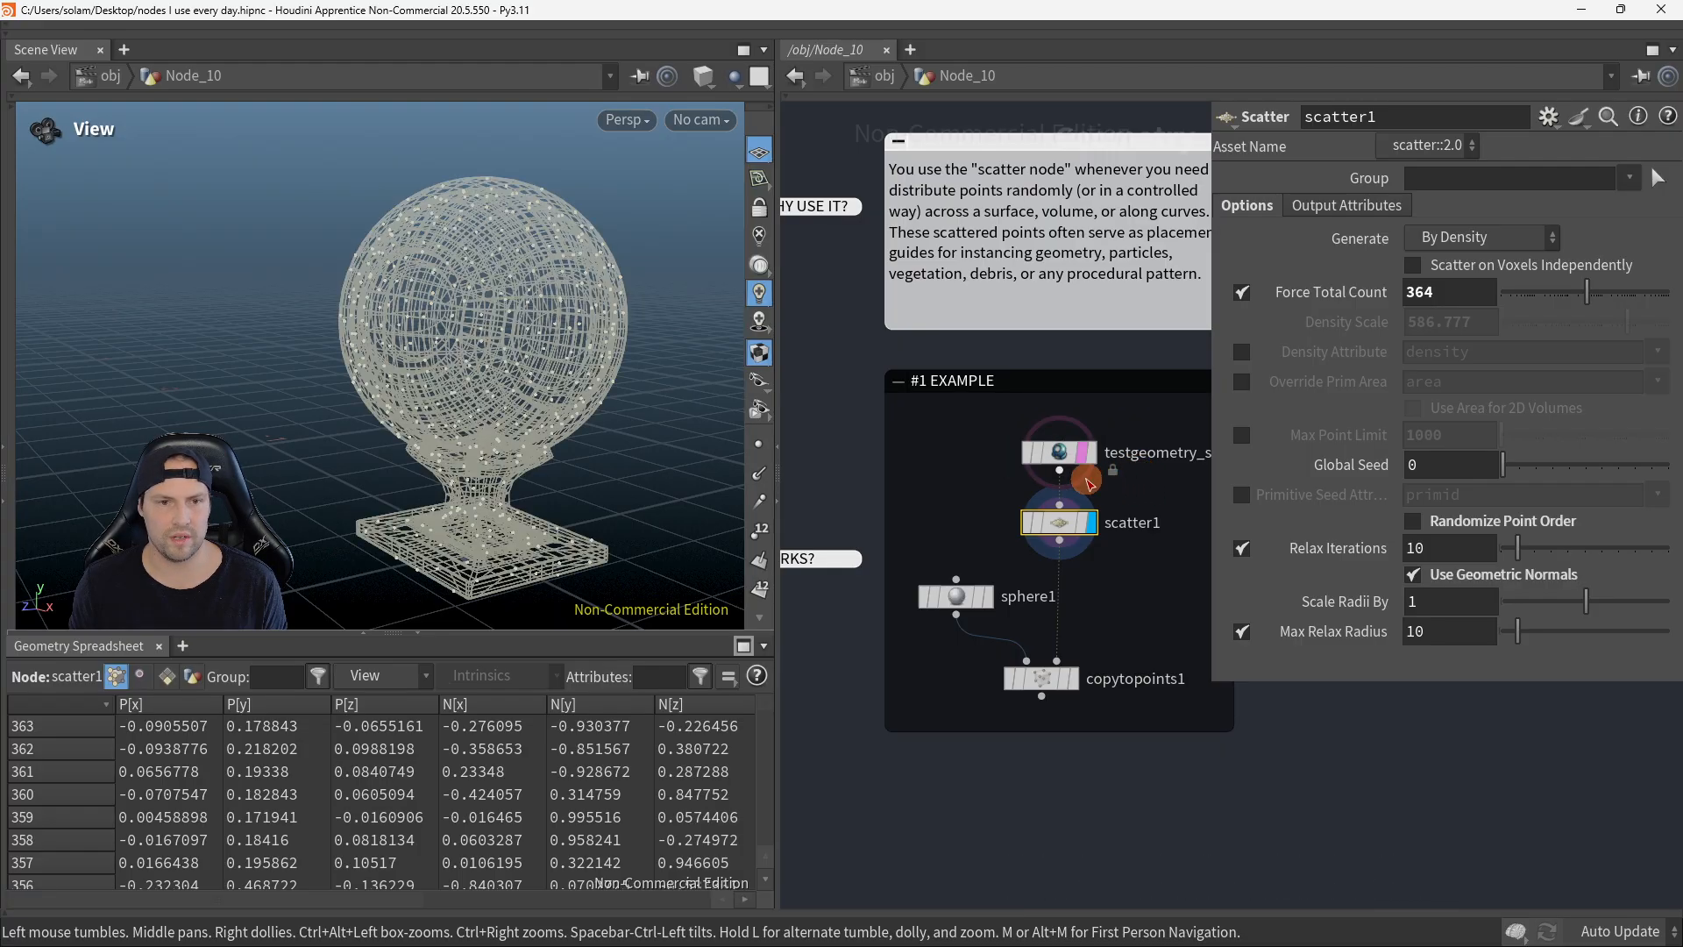
scroll(527, 386, "up", 5)
scroll(527, 385, "down", 5)
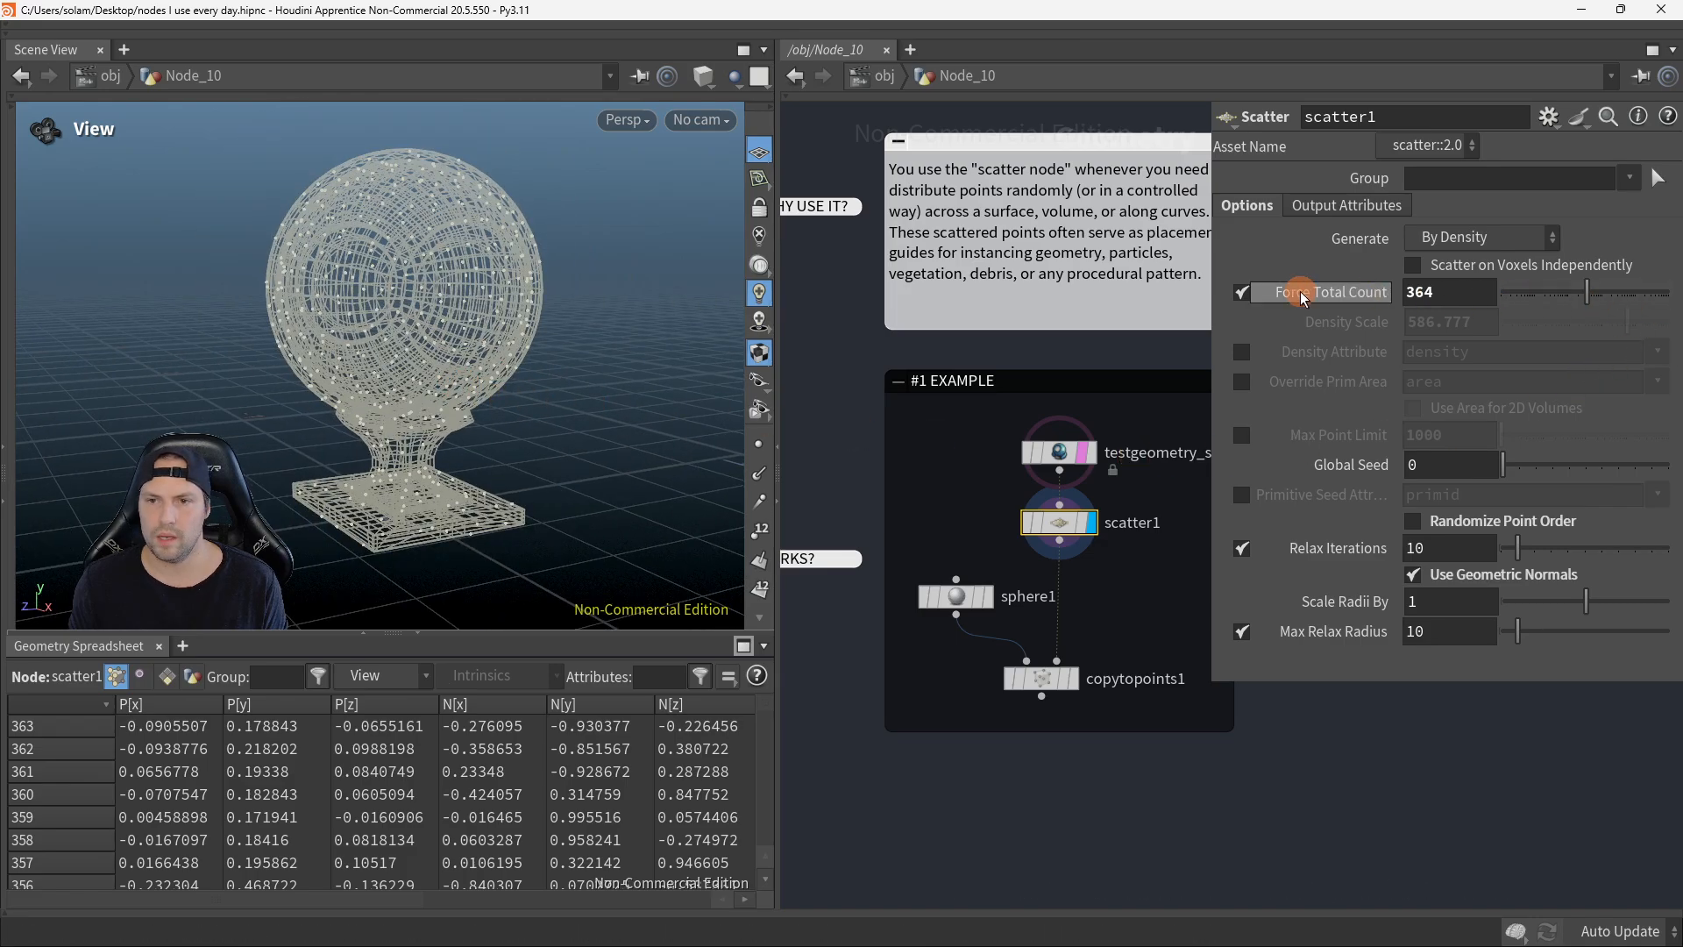
Step: Set scatter1's Force Total Count to 2382 and toggle Relax Iterations off and on again
mouse_move(1588, 293)
left_mouse_down()
mouse_move(1538, 296)
mouse_move(1634, 305)
mouse_move(1516, 297)
mouse_move(1639, 301)
mouse_move(1614, 300)
left_mouse_up()
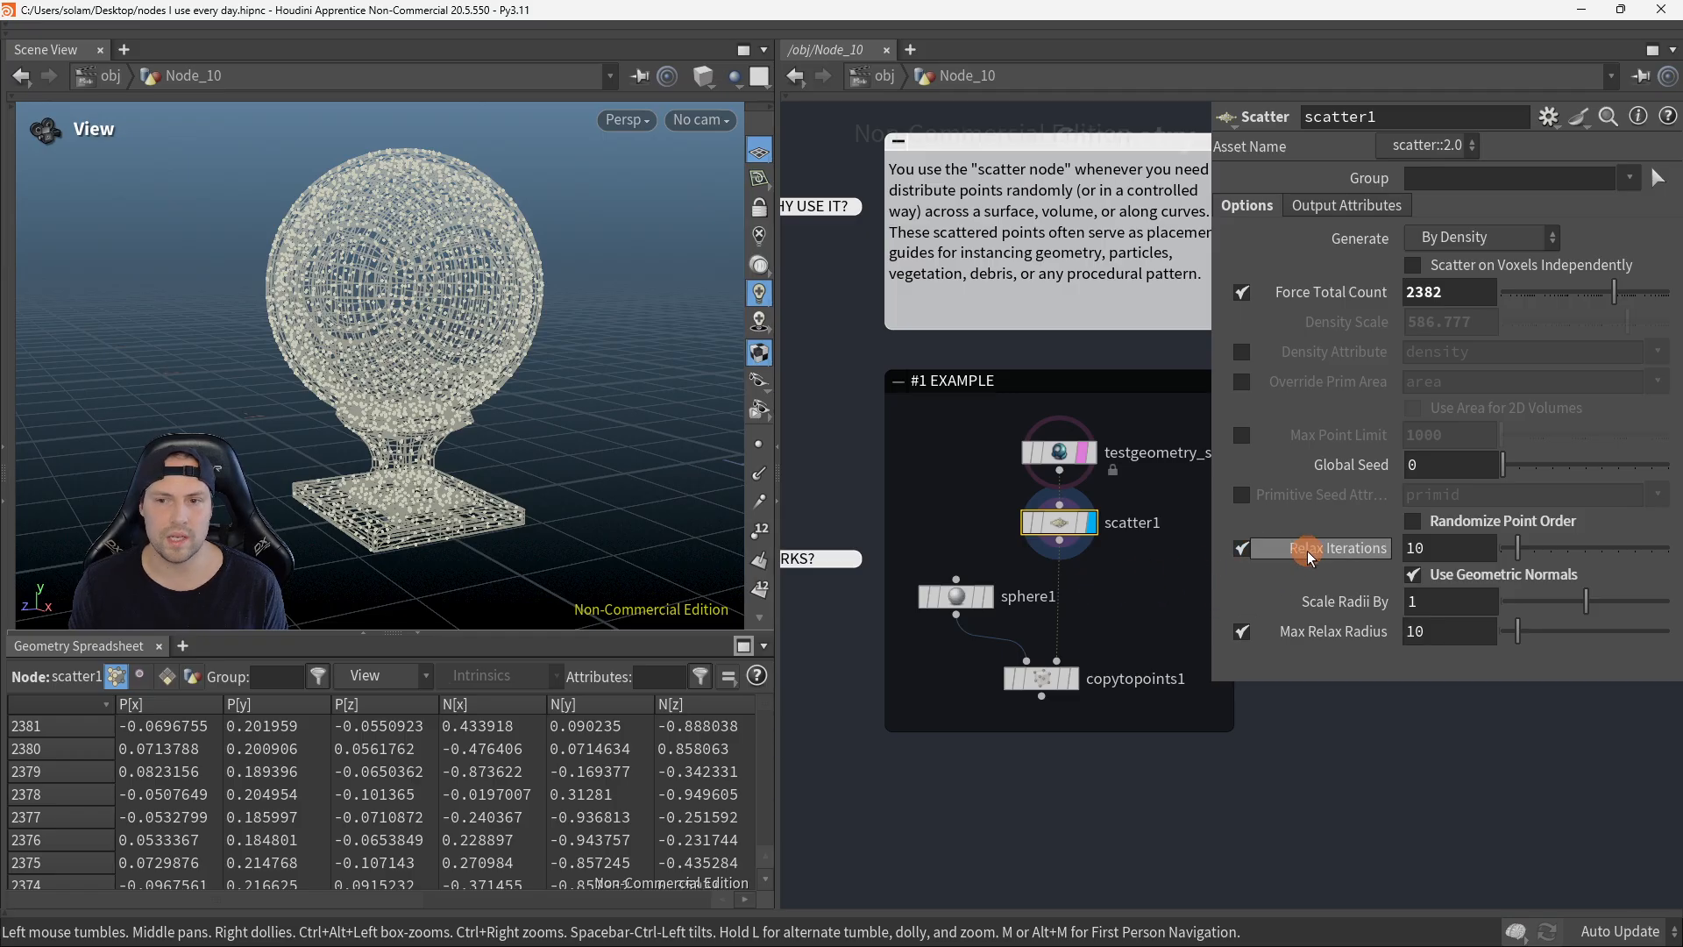
left_click(1243, 553)
left_click(1245, 554)
left_click_drag(1588, 600, 1592, 597)
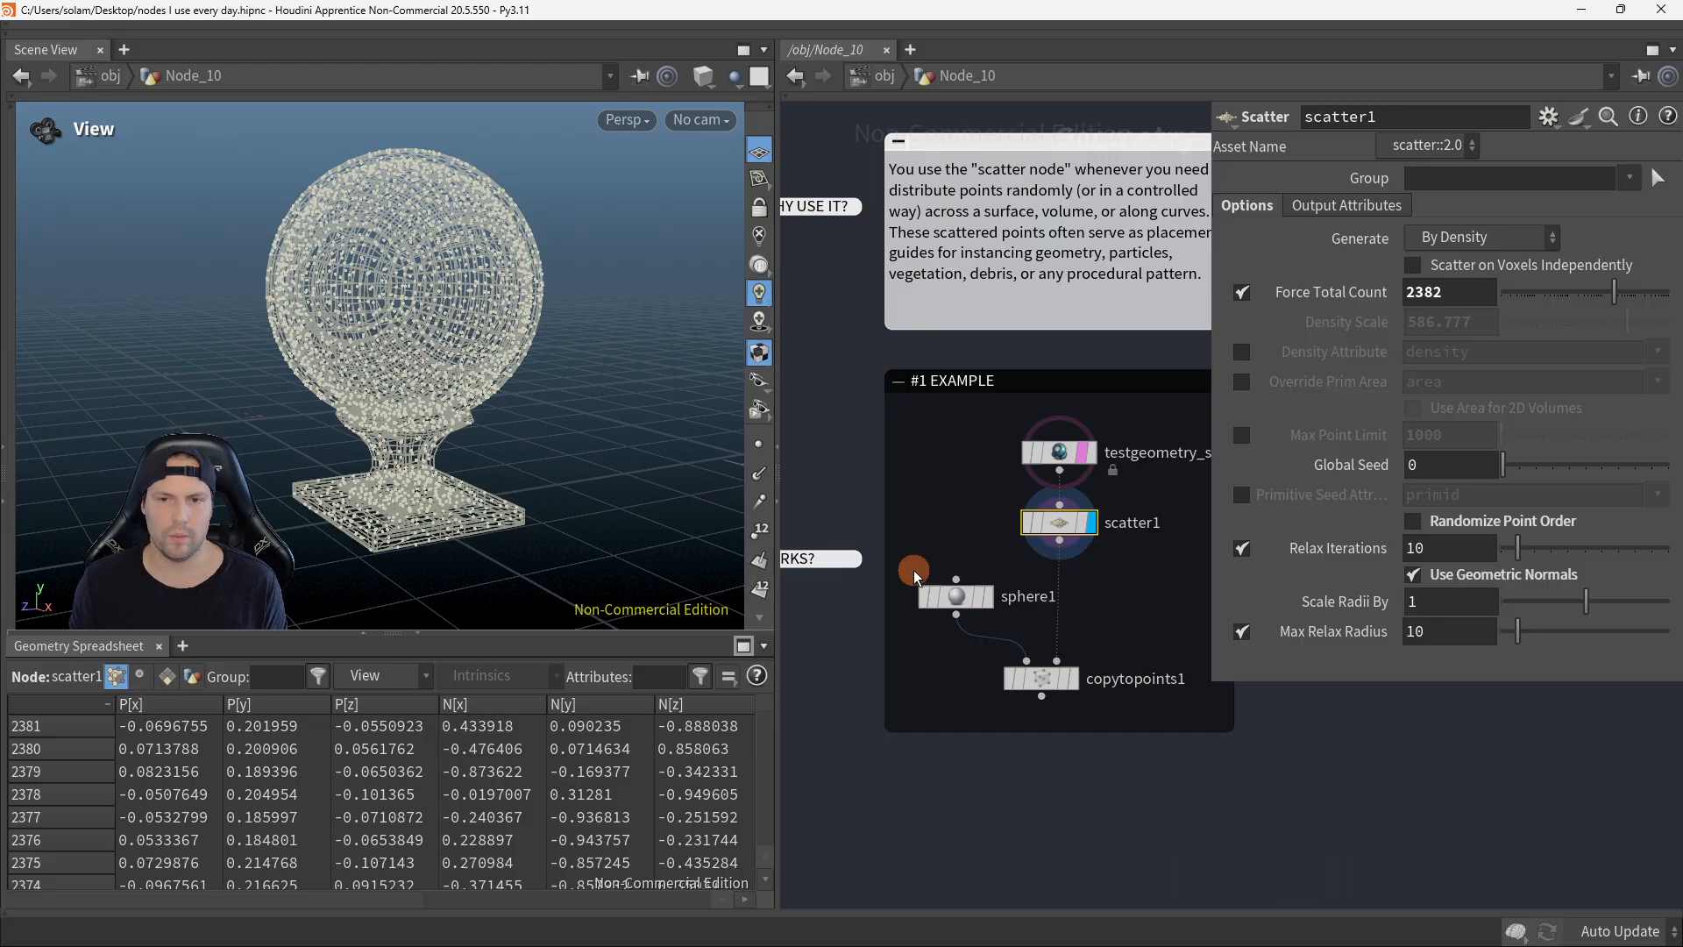
scroll(571, 345, "up", 2)
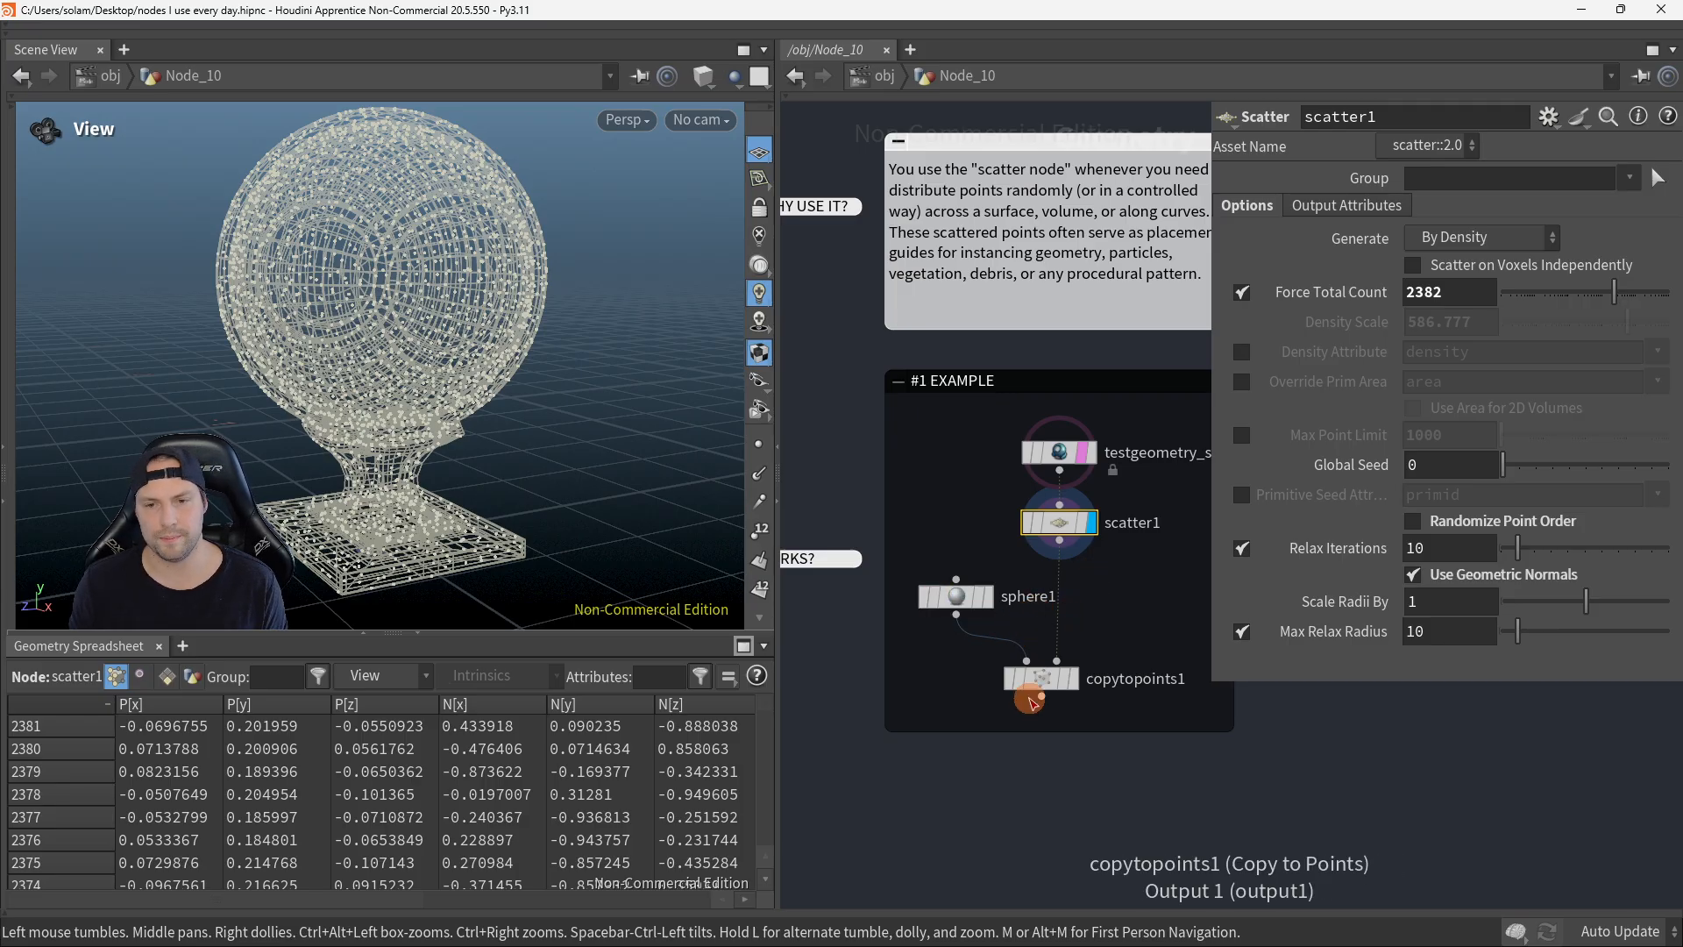
Step: Display copytopoints1 and remove the template flag from testgeometry_shaderball1
key("r")
left_click_drag(924, 667, 1115, 705)
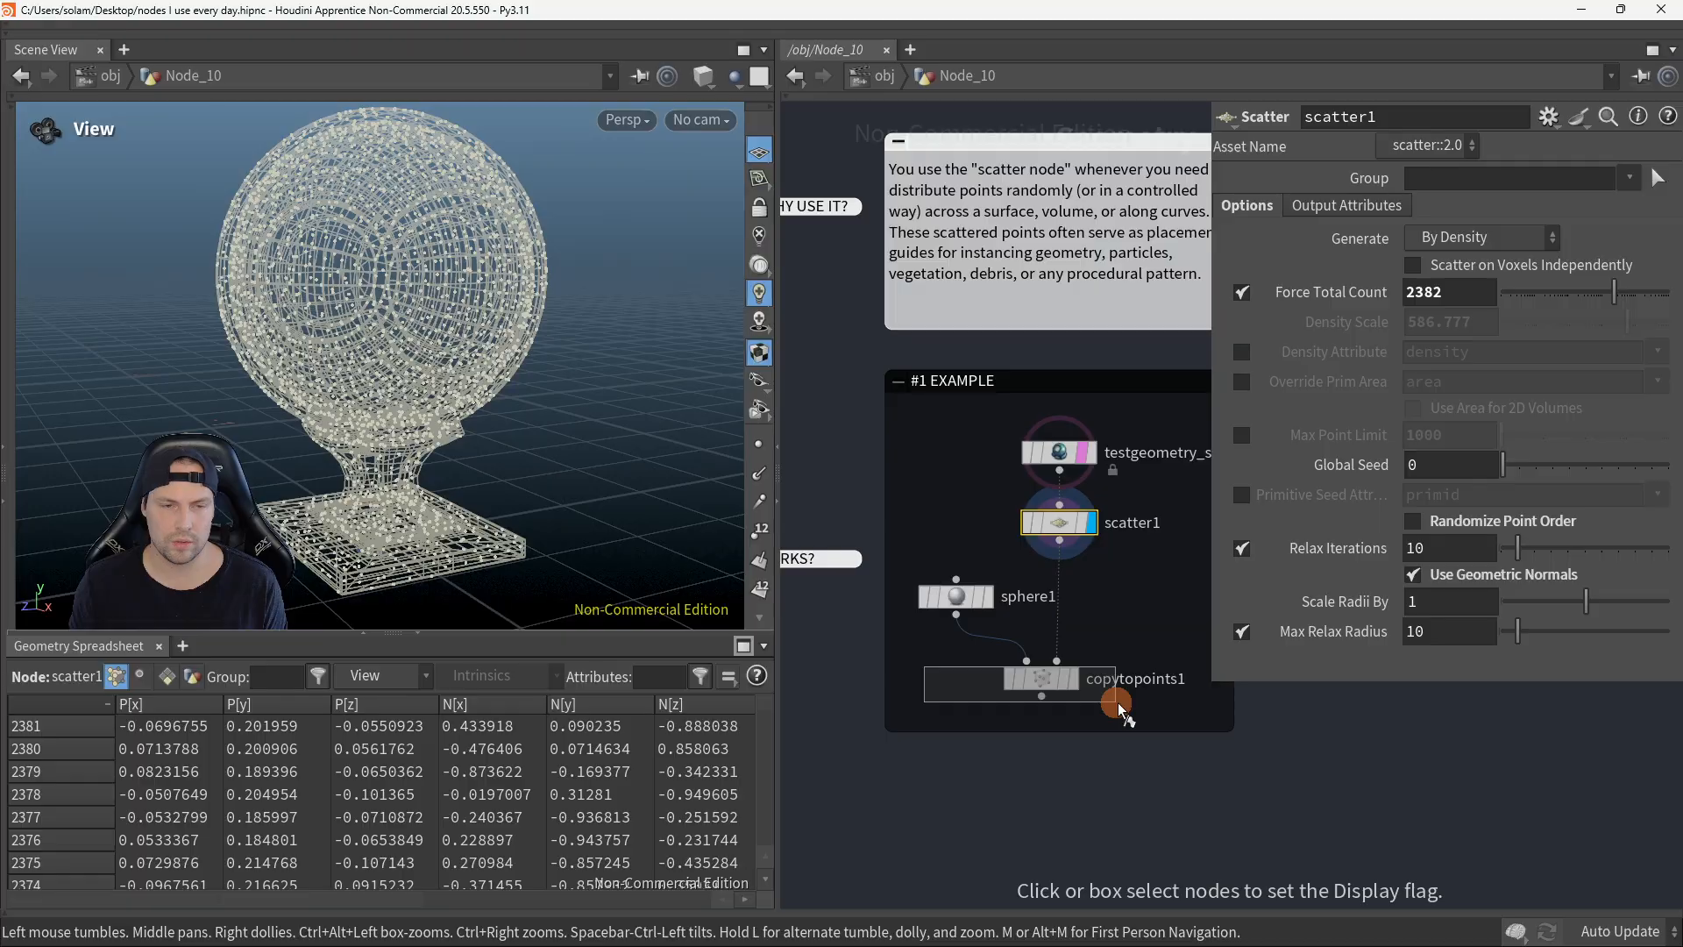
left_click_drag(1119, 706, 1122, 708)
key("t")
left_click(1109, 484)
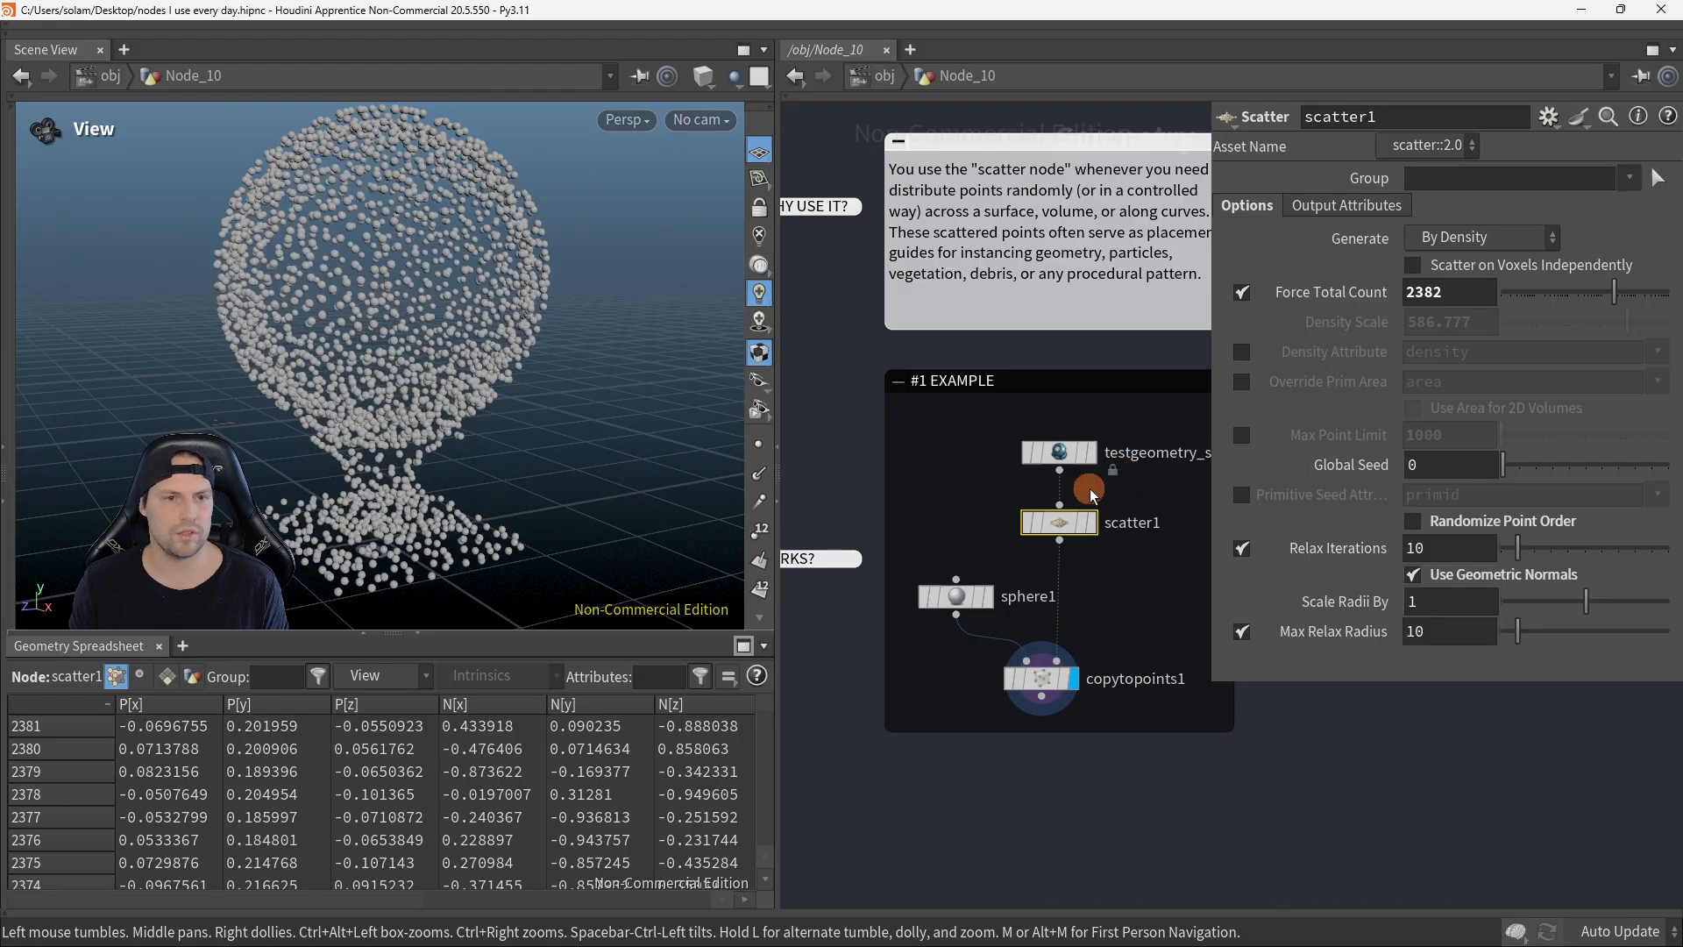
left_click_drag(665, 479, 716, 500)
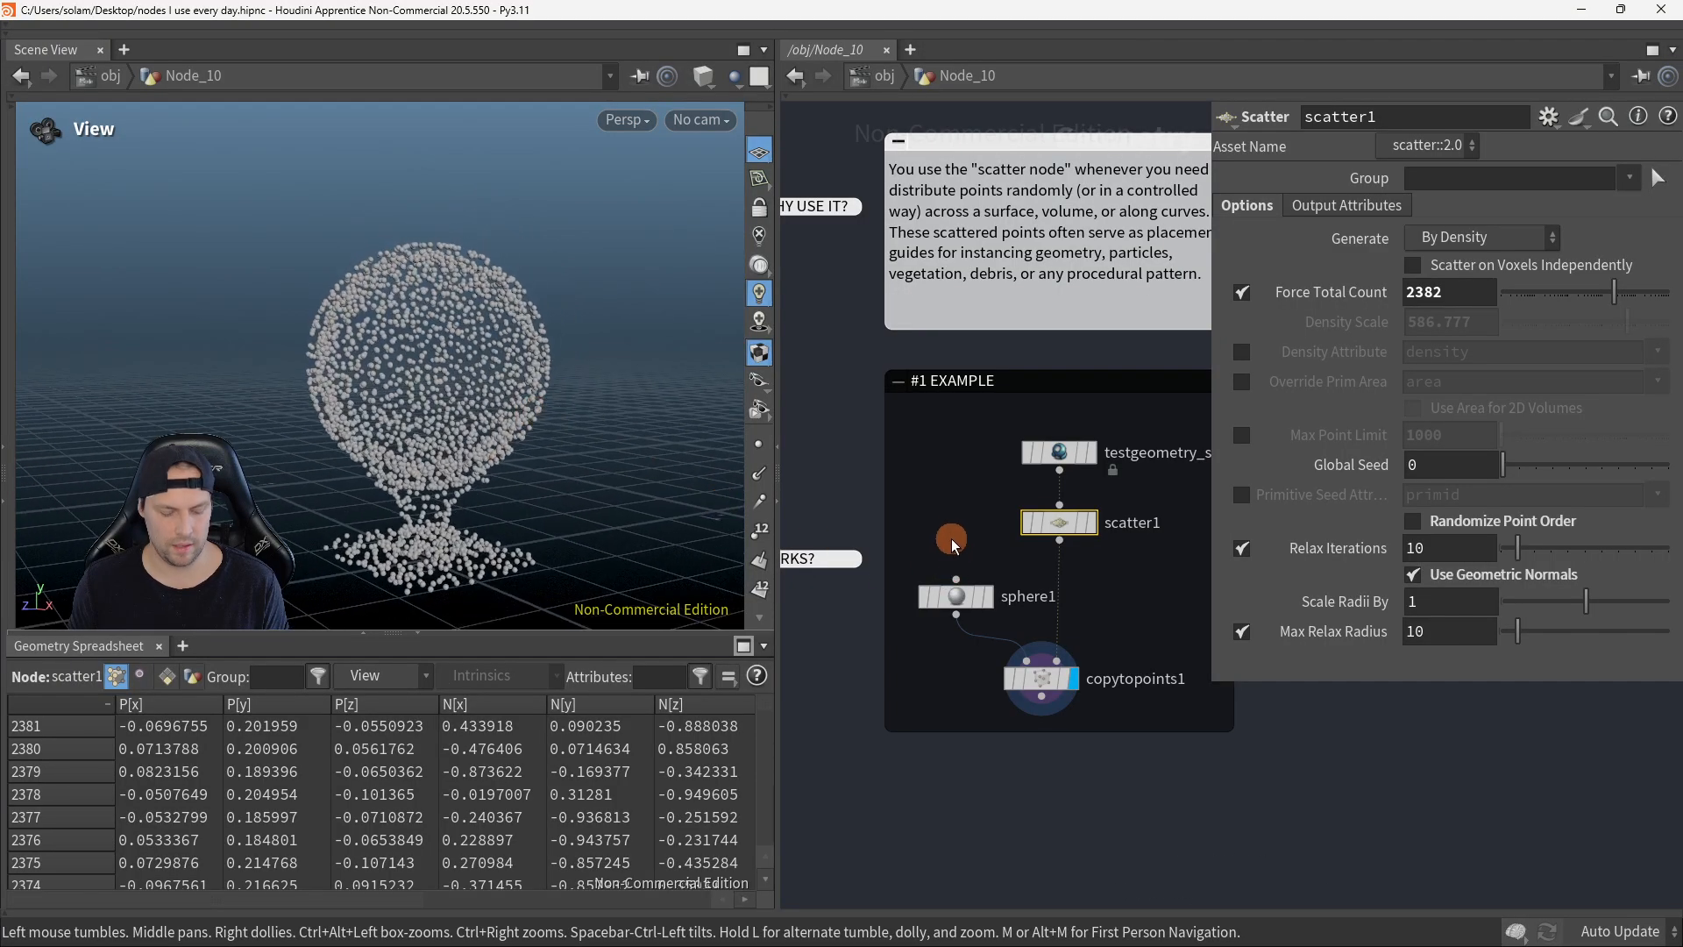
Step: Display sphere1 and frame it in the viewport to inspect the geometry being copied
key("r")
left_click(989, 594)
scroll(481, 554, "up", 5)
key("space+h")
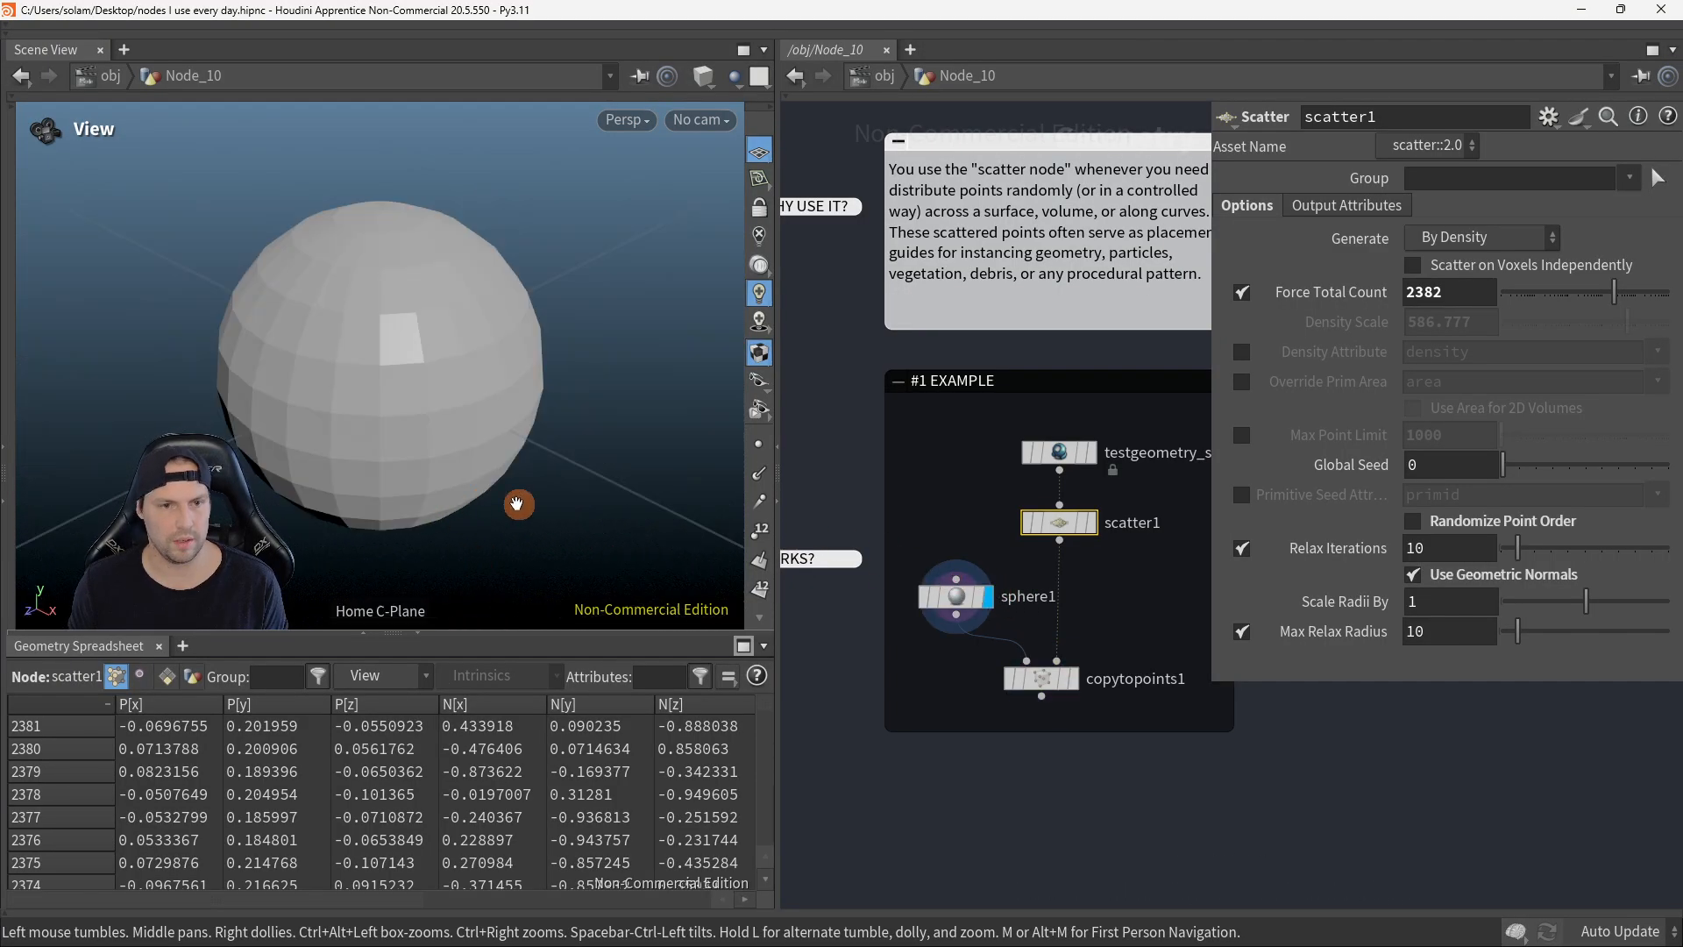
scroll(483, 501, "down", 4)
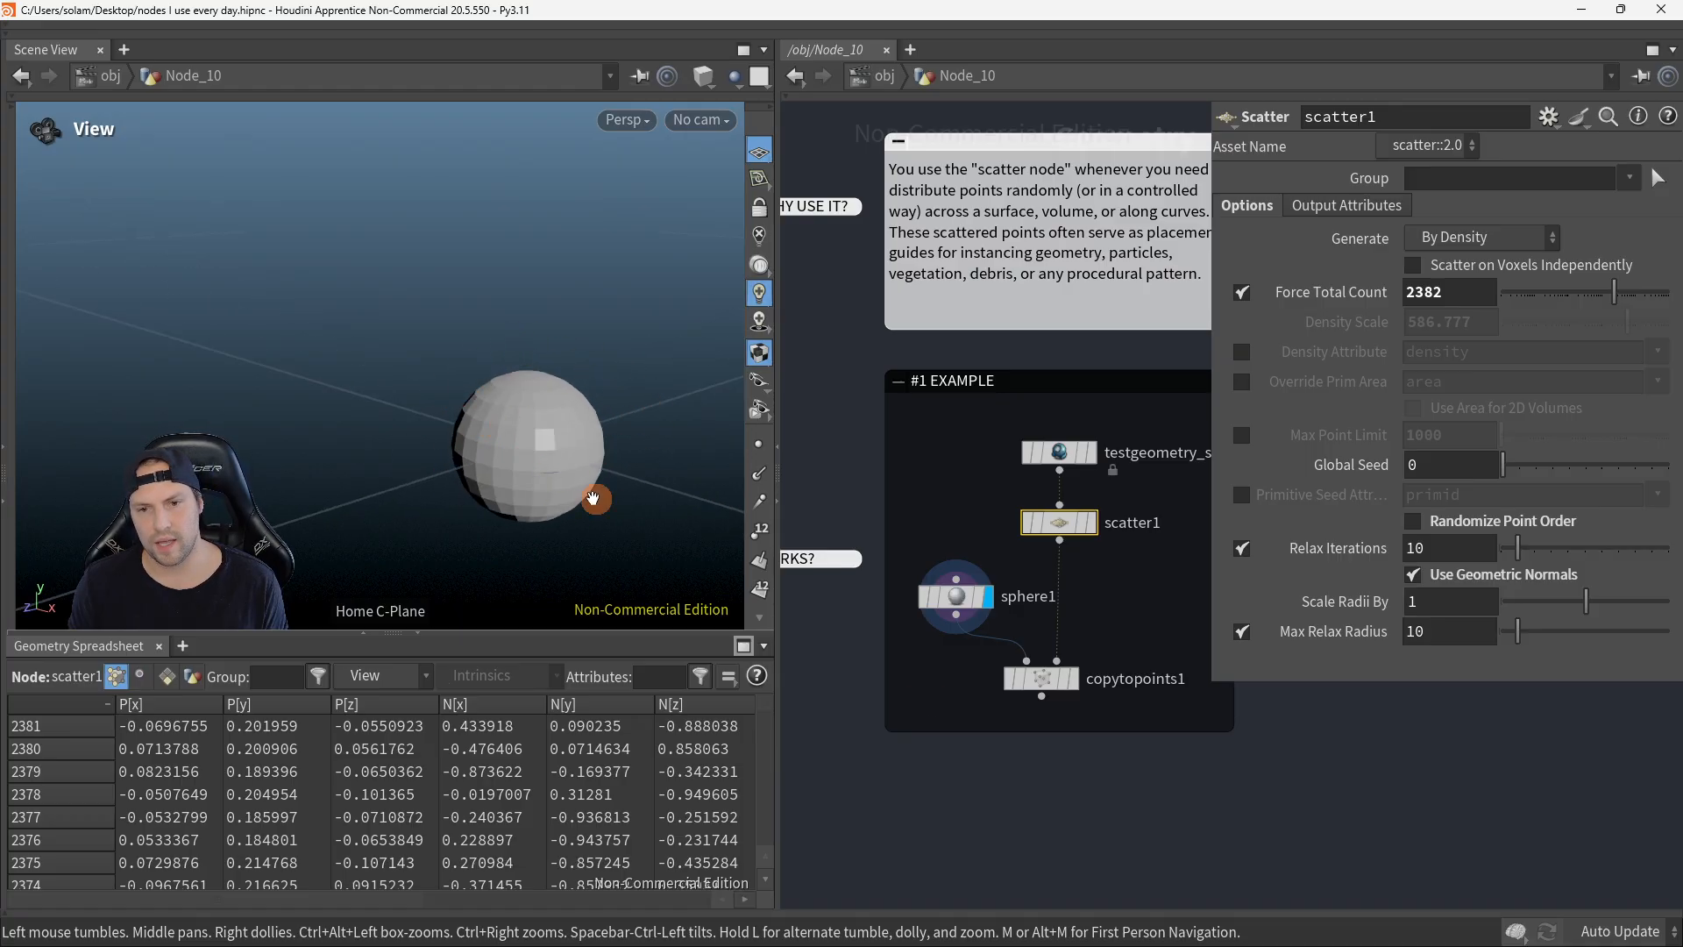
Step: Display copytopoints1 again and inspect the spheres copied onto the scattered points
key("r")
left_click(1085, 668)
scroll(408, 355, "up", 2)
scroll(409, 355, "down", 8)
scroll(541, 361, "down", 3)
mouse_move(541, 366)
left_mouse_down()
mouse_move(488, 391)
mouse_move(695, 376)
mouse_move(560, 361)
mouse_move(489, 404)
left_mouse_up()
Step: Template scatter1 over the copied spheres and toggle wireframe shading on and off to check the point placement
key("e")
left_click(1086, 533)
scroll(573, 358, "up", 3)
key("shift+w")
scroll(552, 365, "down", 4)
key("shift+w")
scroll(549, 367, "down", 2)
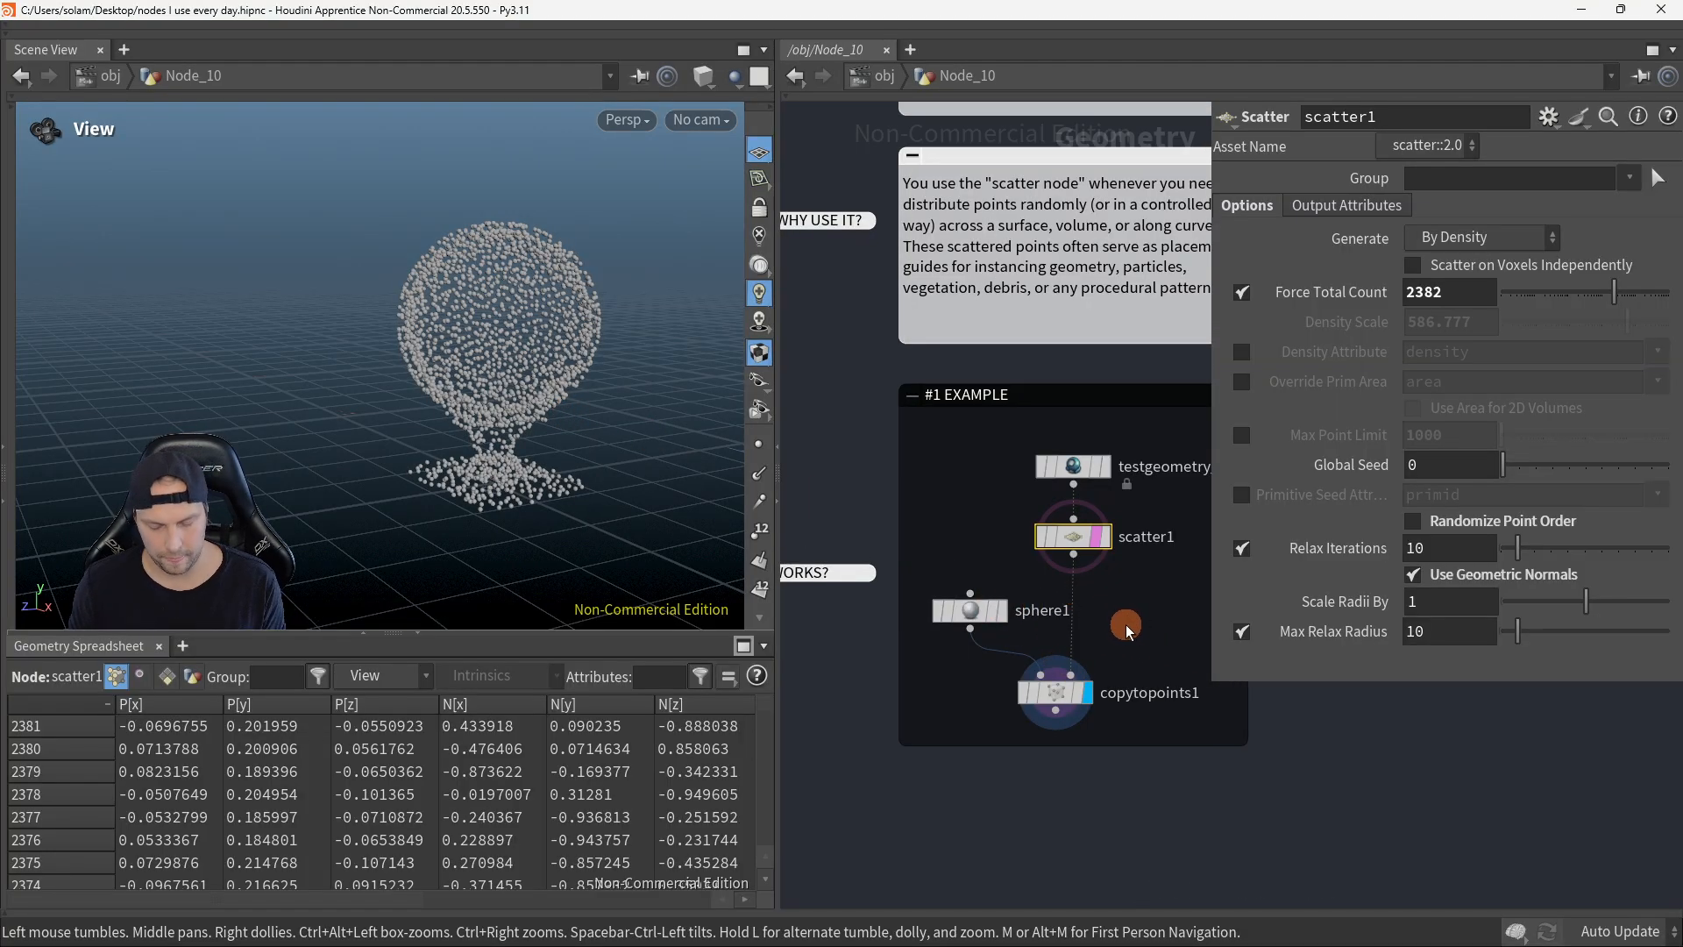
Step: Return to the object level, hide the parameter dialog and frame all ten geometry nodes
key("u")
key("p")
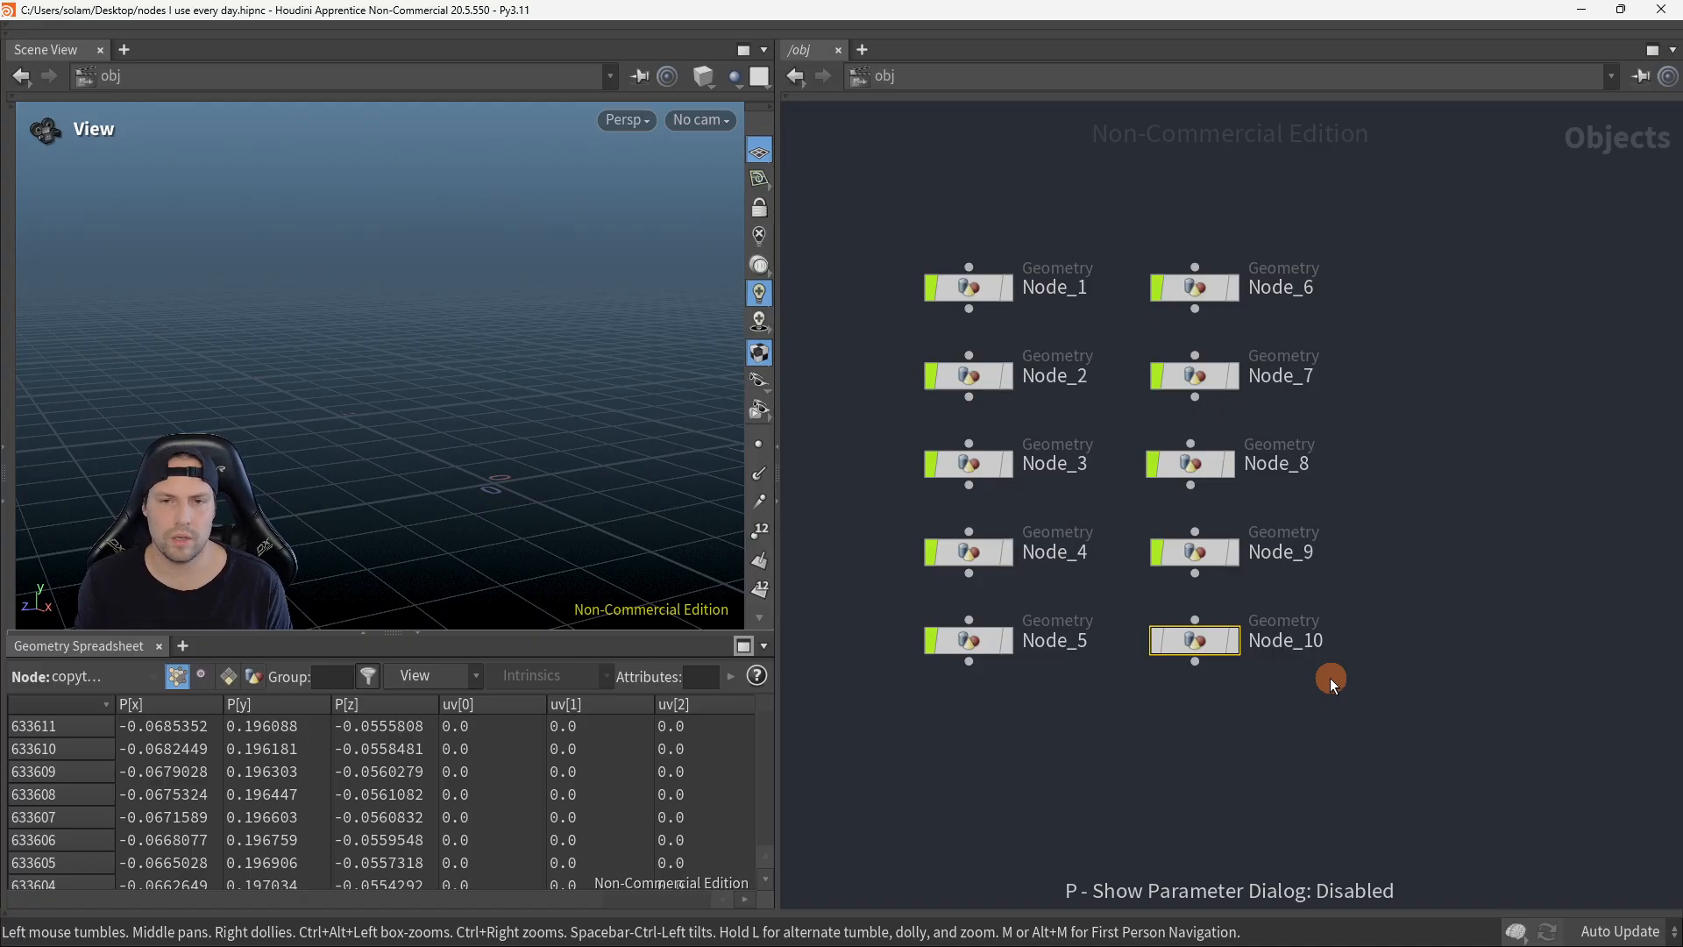
middle_click_drag(1453, 748, 1524, 747)
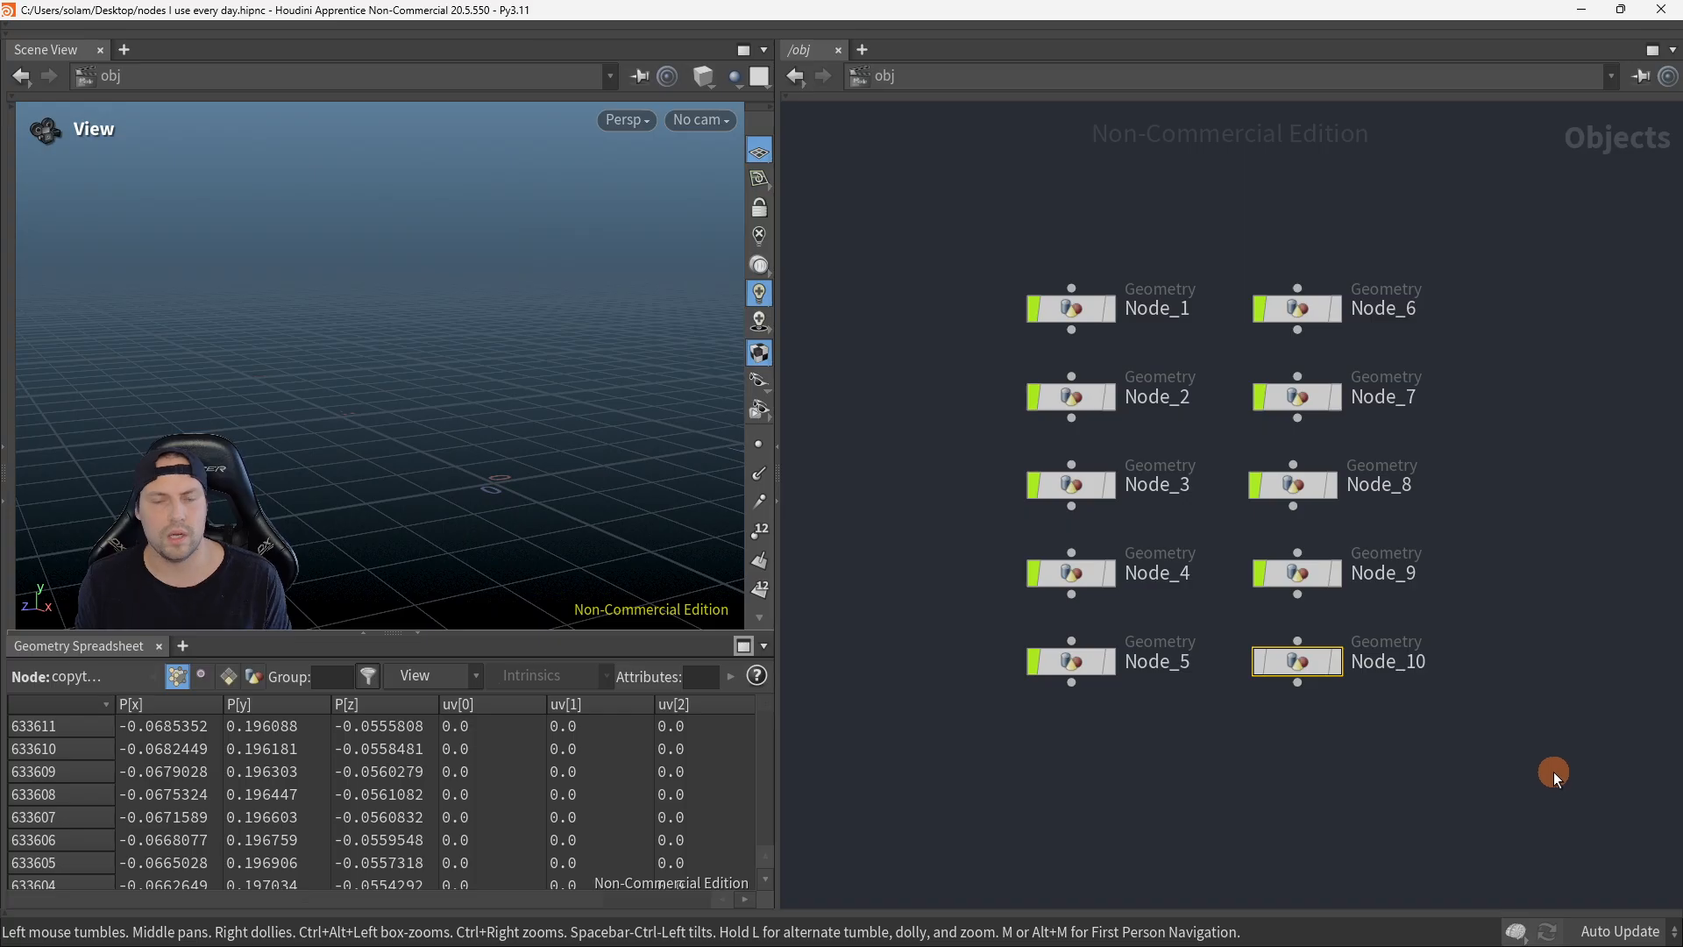
key("h")
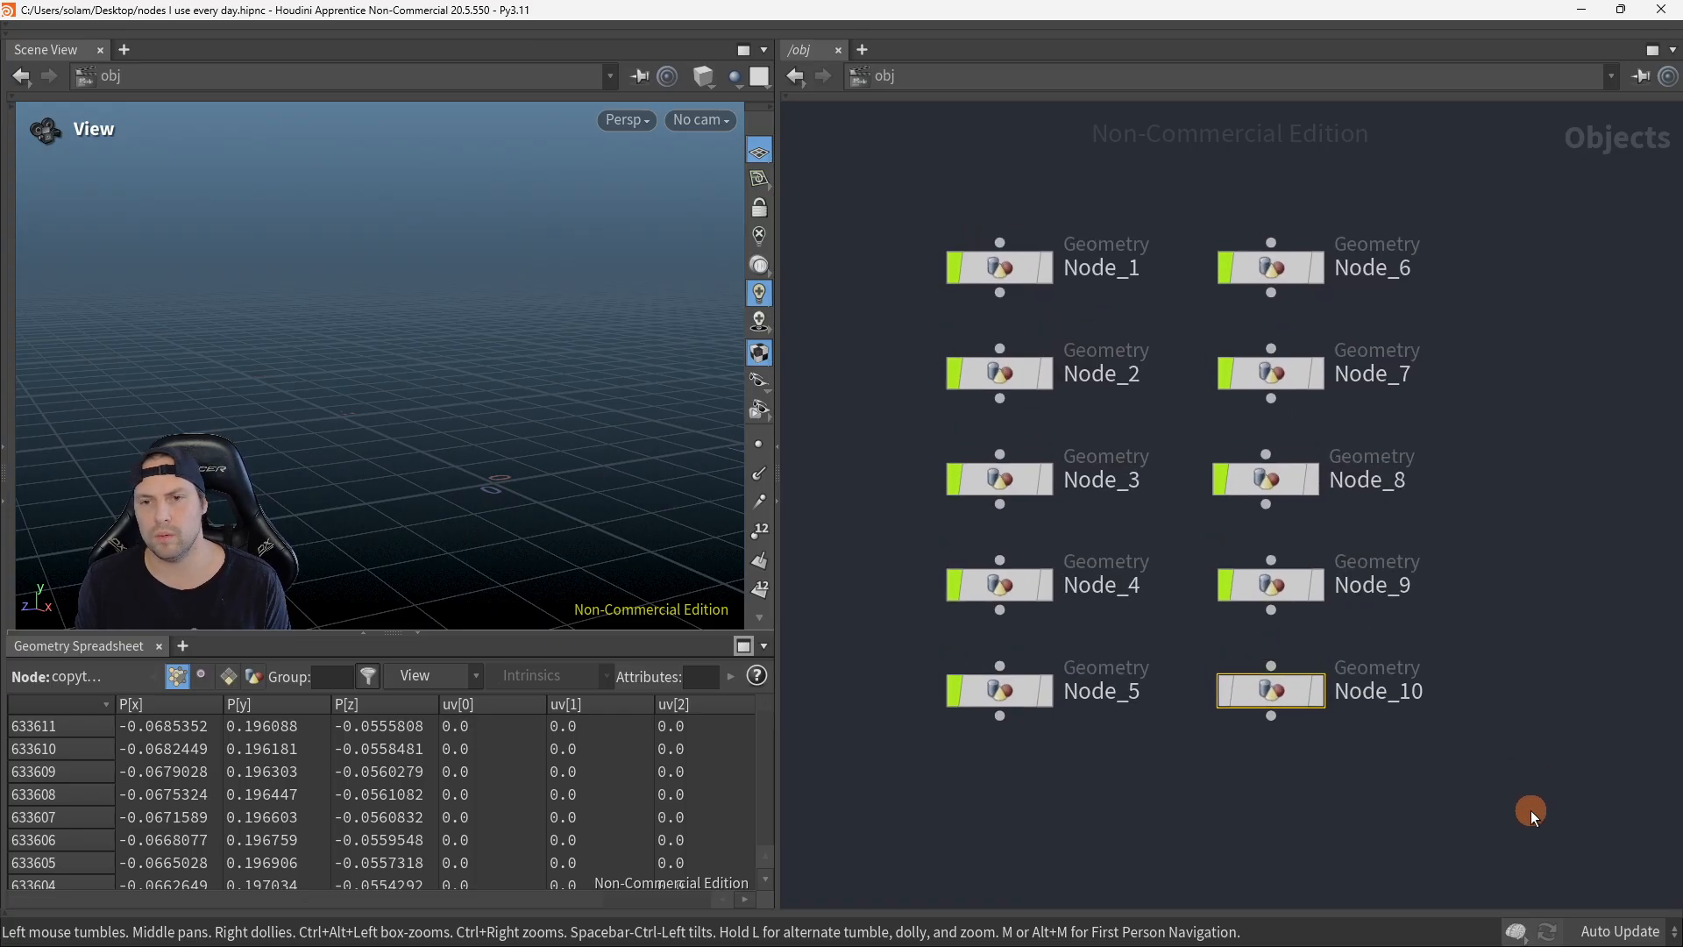